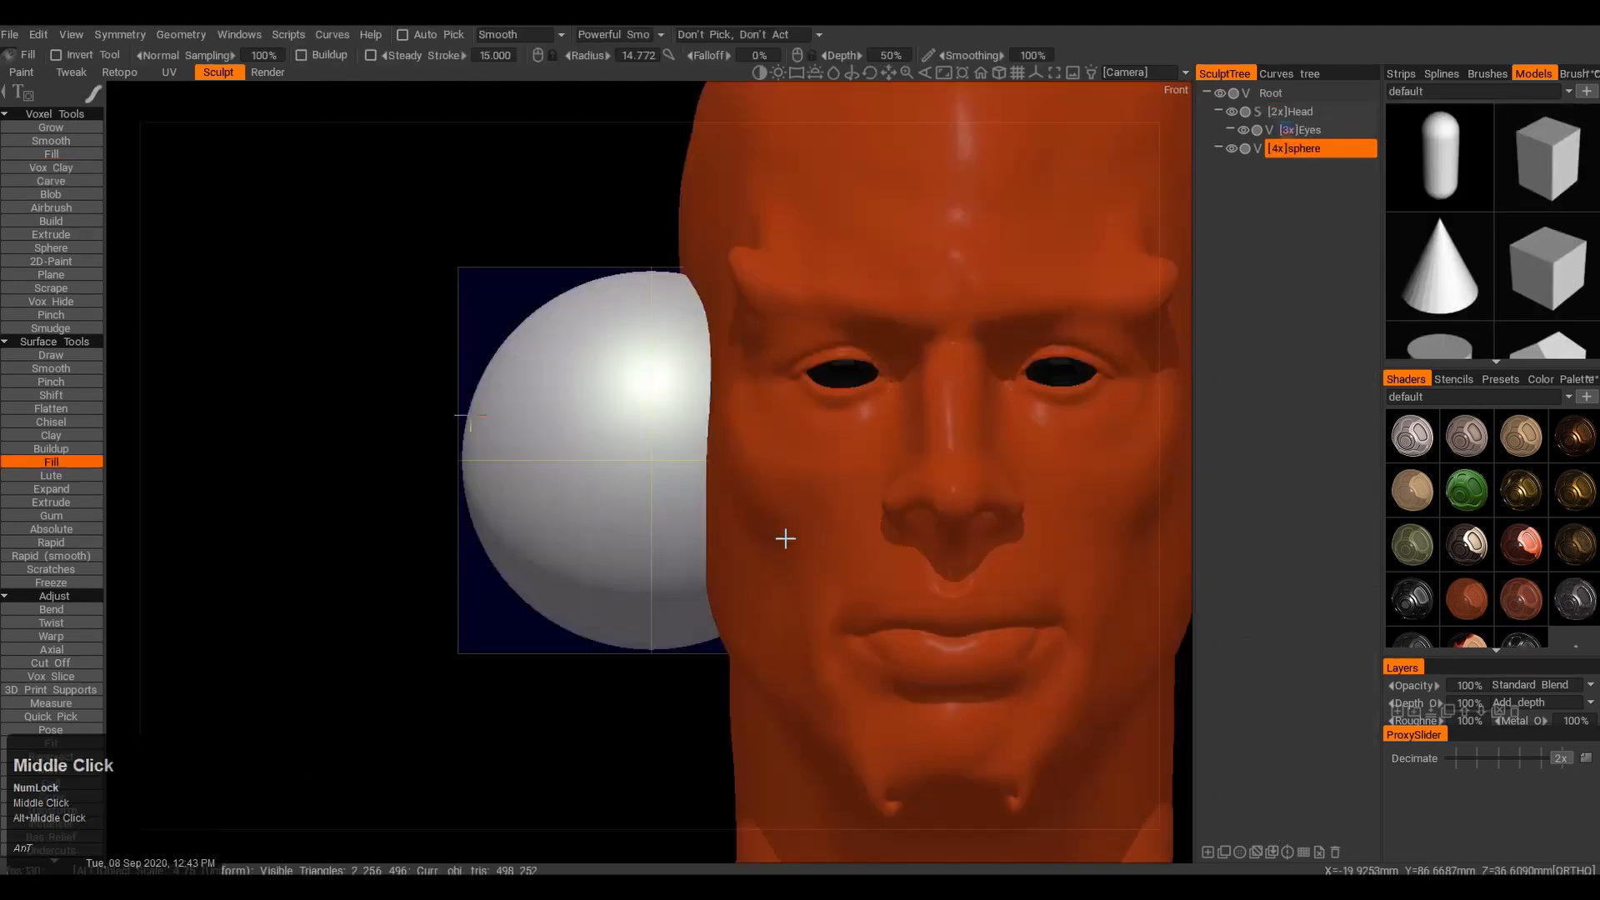
Hide the original sphere and cut the outer side off its copy beside the head with Cut Off
{"action": "middle_click_drag", "start_coordinate": [782, 536], "coordinate": [792, 410]}
{"action": "left_click_drag", "start_coordinate": [360, 179], "coordinate": [544, 649]}
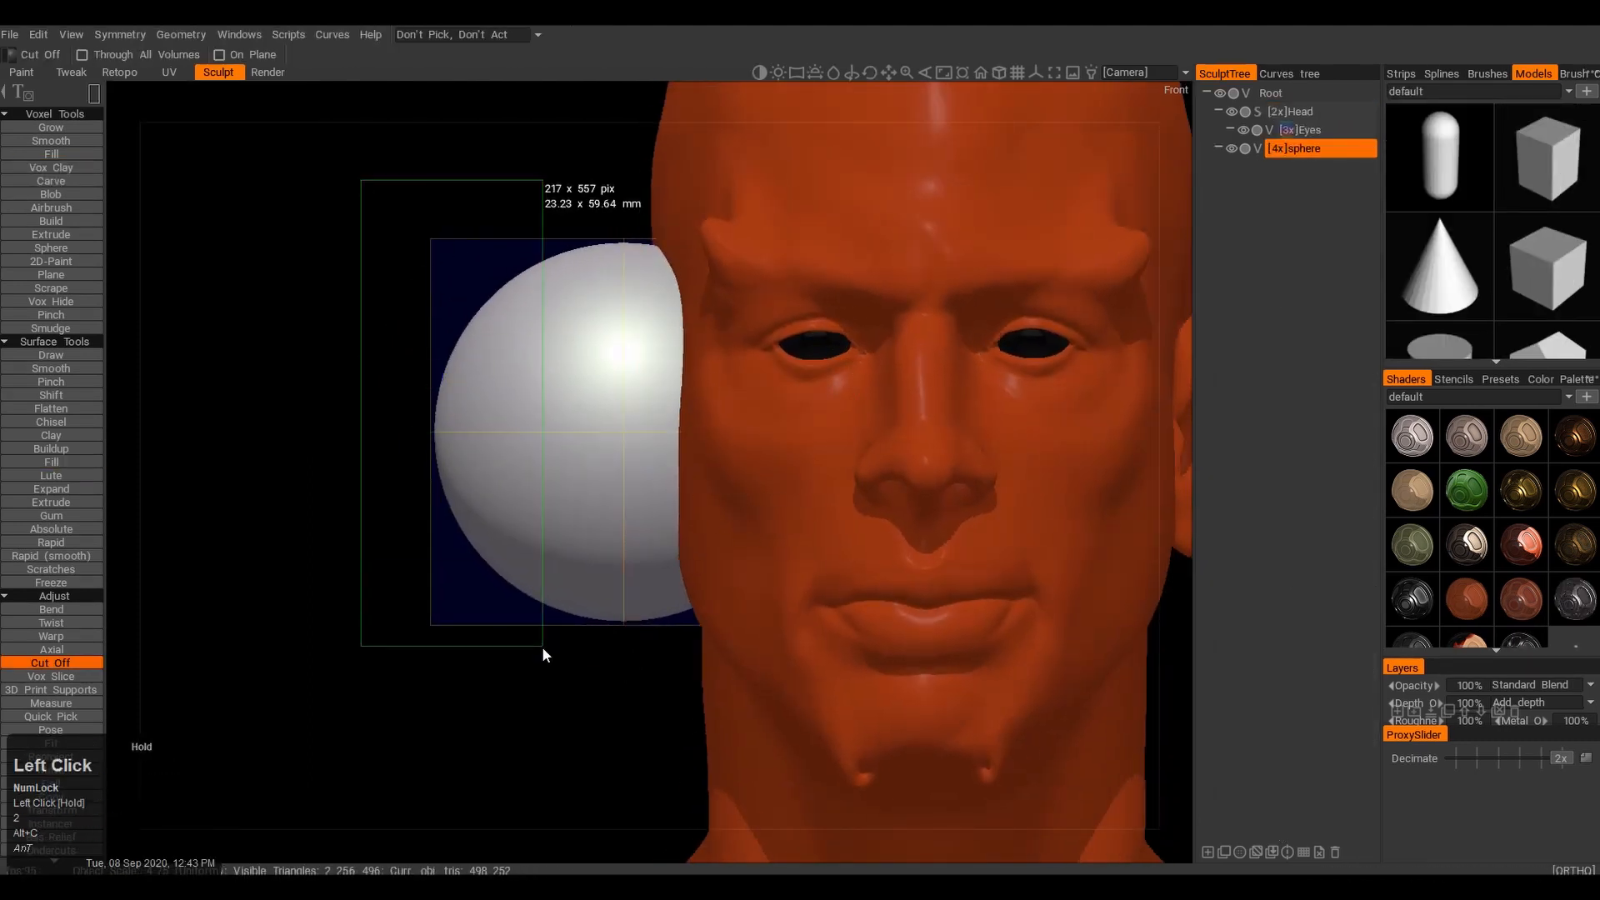
{"action": "left_click", "coordinate": [1233, 149]}
{"action": "left_click_drag", "start_coordinate": [433, 500], "coordinate": [596, 400], "text": "alt"}
{"action": "key", "text": "2"}
{"action": "key", "text": "alt+c"}
{"action": "left_click_drag", "start_coordinate": [389, 191], "coordinate": [527, 681]}
{"action": "left_click_drag", "start_coordinate": [396, 617], "coordinate": [575, 642], "text": "alt"}
{"action": "left_click_drag", "start_coordinate": [604, 678], "coordinate": [393, 179]}
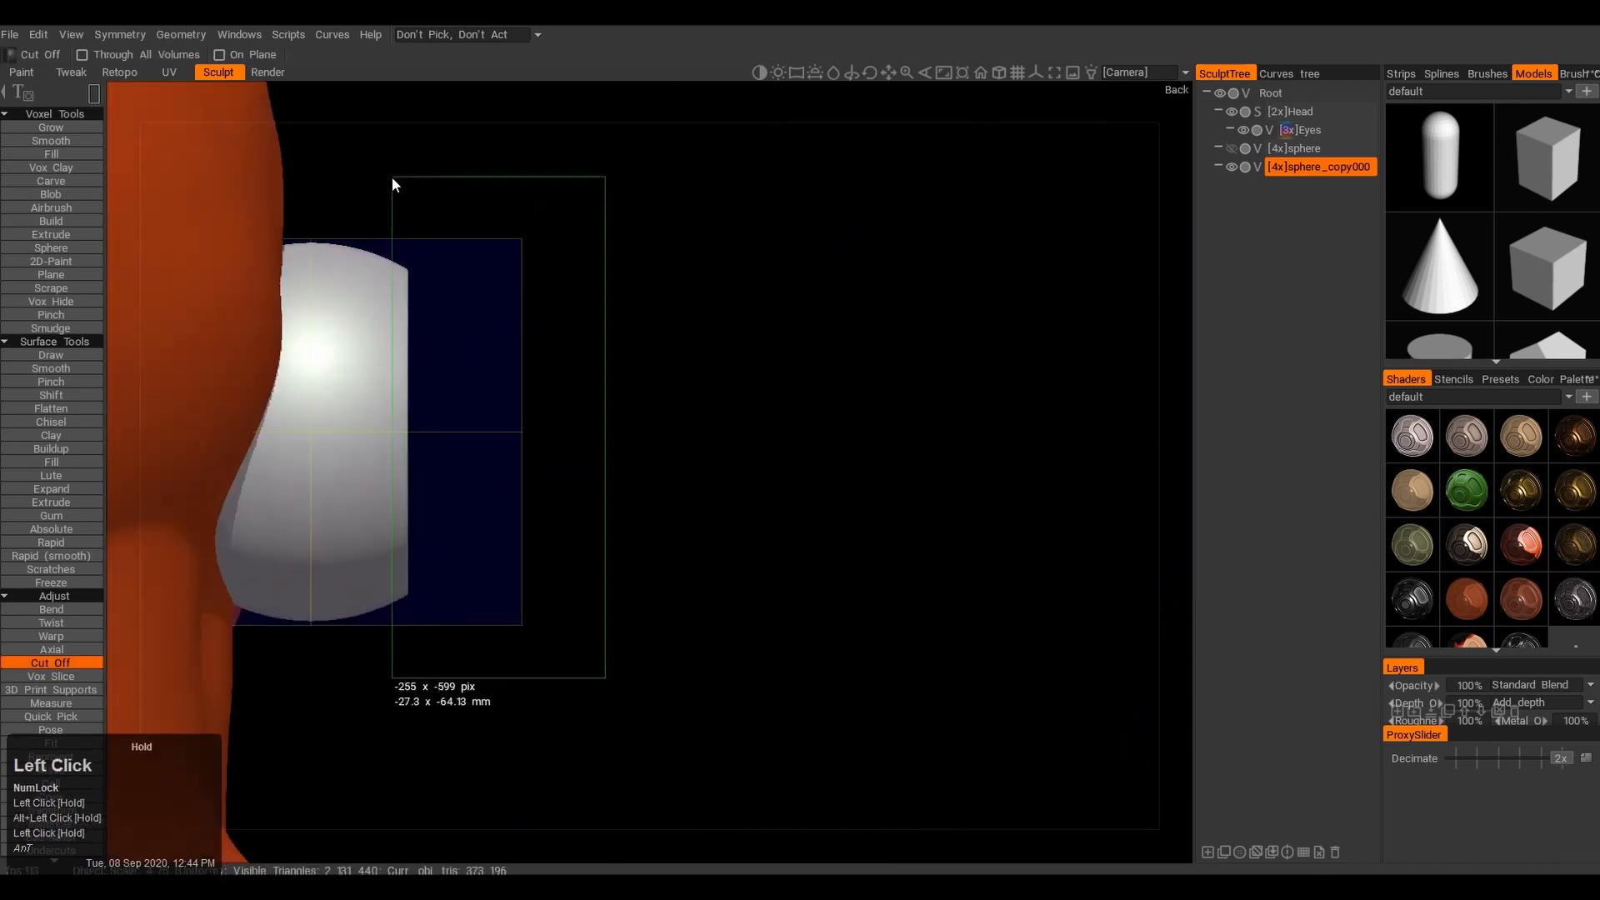
Select the upper half of the cut sphere copy with the Pose tool and stretch it symmetrically into an oblong pad
{"action": "left_click_drag", "start_coordinate": [400, 250], "coordinate": [516, 400], "text": "alt"}
{"action": "middle_click_drag", "start_coordinate": [550, 431], "coordinate": [583, 424], "text": "alt"}
{"action": "key", "text": "alt+p"}
{"action": "key", "text": "2"}
{"action": "middle_click_drag", "start_coordinate": [500, 333], "coordinate": [582, 375], "text": "alt"}
{"action": "left_click_drag", "start_coordinate": [419, 243], "coordinate": [923, 481]}
{"action": "left_click_drag", "start_coordinate": [657, 225], "coordinate": [657, 173]}
{"action": "key", "text": "Return"}
{"action": "left_click_drag", "start_coordinate": [736, 578], "coordinate": [691, 491], "text": "alt"}
{"action": "middle_click_drag", "start_coordinate": [686, 475], "coordinate": [755, 452], "text": "alt"}
{"action": "key", "text": "ctrl+z"}
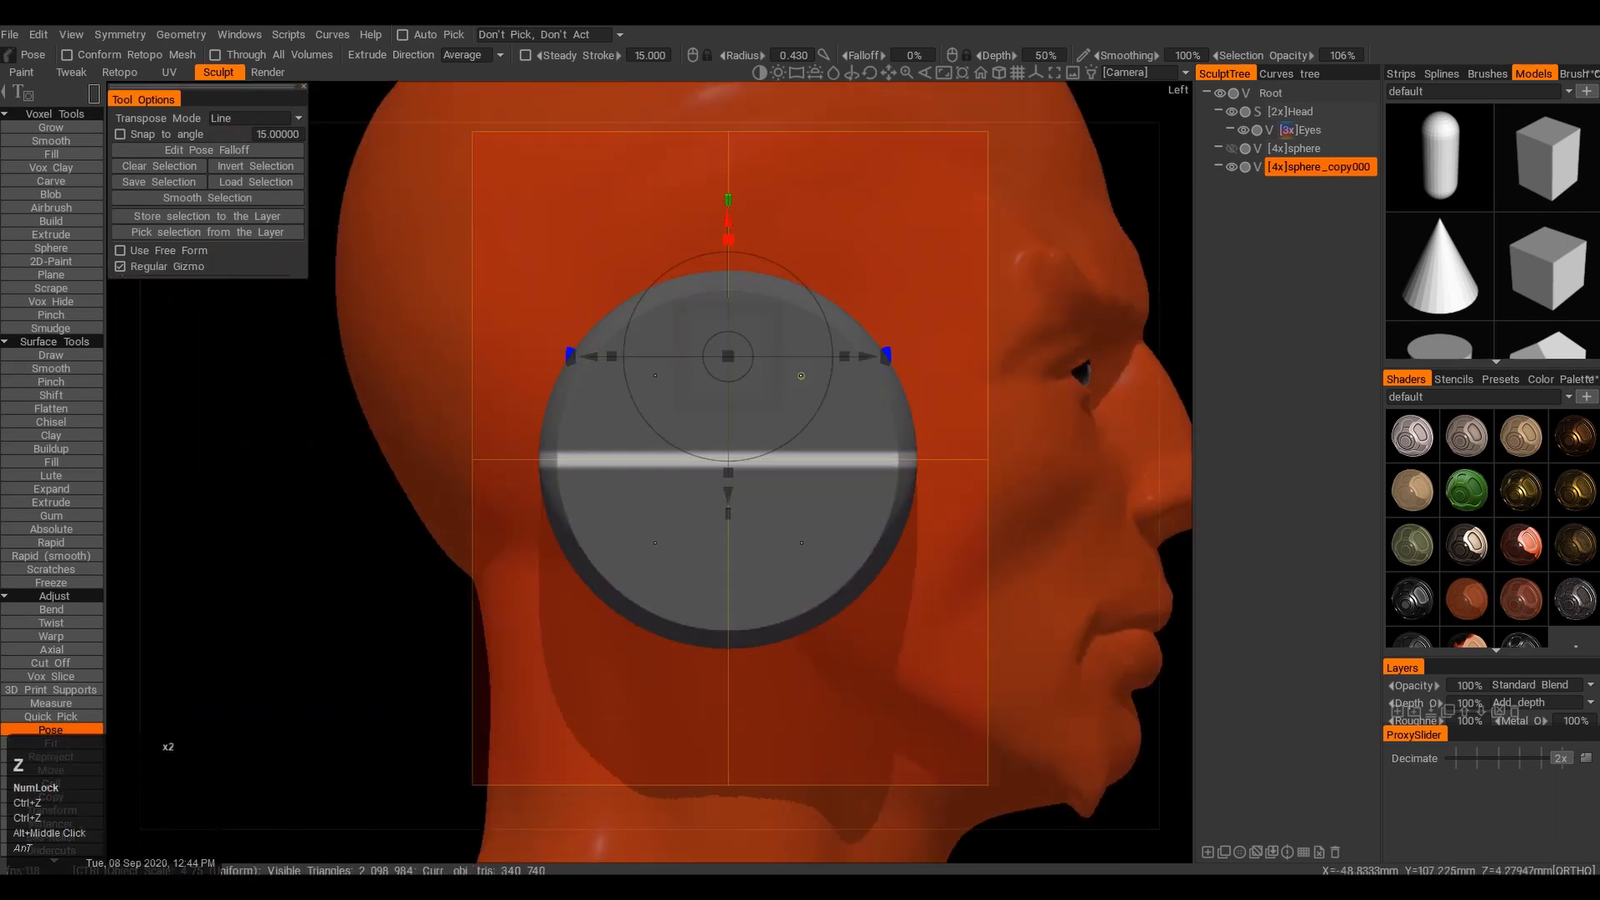
{"action": "left_click_drag", "start_coordinate": [728, 215], "coordinate": [734, 158]}
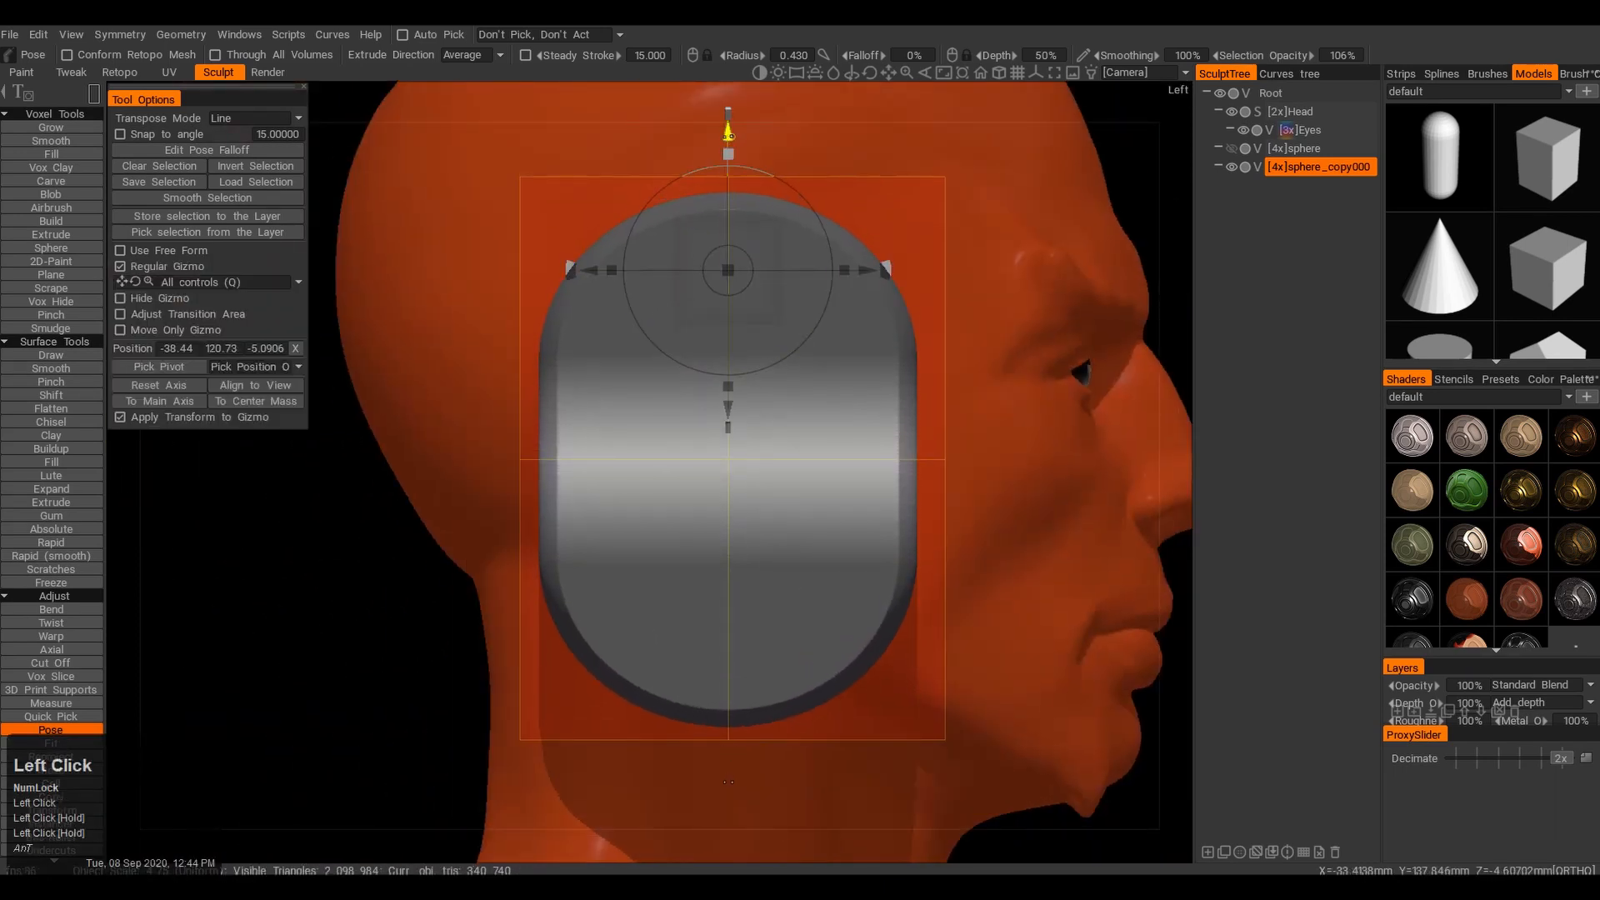
{"action": "key", "text": "Return"}
Reposition the oblong pad beside the head along its sideways axis
{"action": "middle_click_drag", "start_coordinate": [909, 561], "coordinate": [914, 589], "text": "alt"}
{"action": "mouse_move", "coordinate": [914, 589]}
{"action": "left_mouse_down", "text": "alt"}
{"action": "mouse_move", "coordinate": [722, 635]}
{"action": "mouse_move", "coordinate": [815, 575]}
{"action": "left_mouse_up", "text": "alt"}
{"action": "right_click_drag", "start_coordinate": [814, 574], "coordinate": [758, 539], "text": "alt"}
{"action": "left_click_drag", "start_coordinate": [758, 540], "coordinate": [848, 389], "text": "alt"}
{"action": "key", "text": "e"}
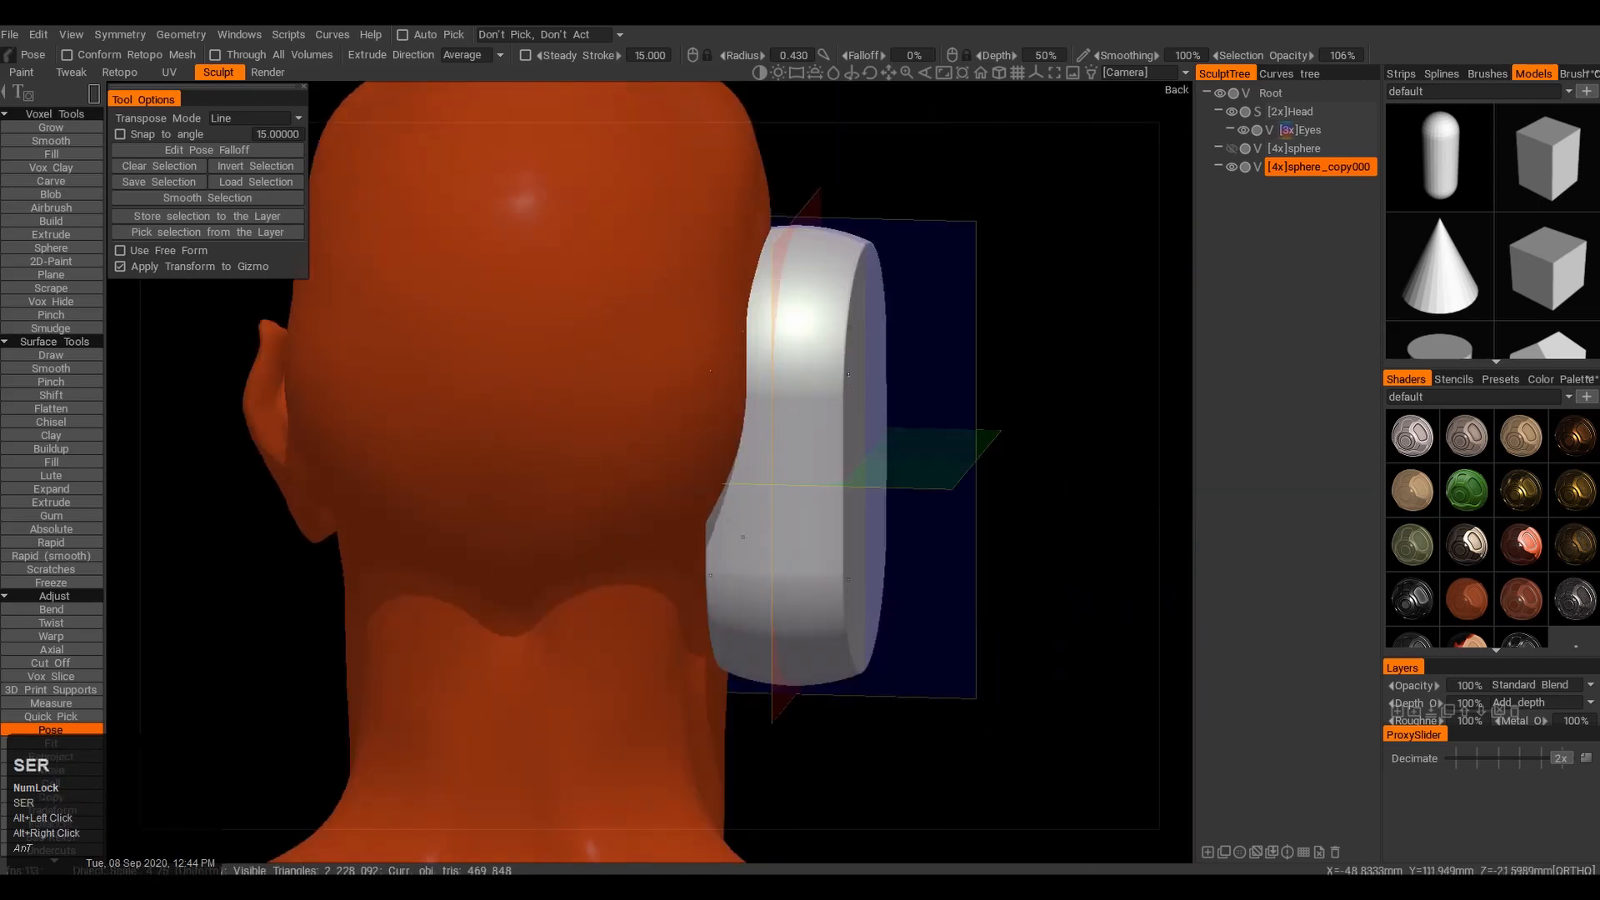
{"action": "key", "text": "w"}
{"action": "left_click_drag", "start_coordinate": [923, 460], "coordinate": [674, 458], "text": "alt"}
{"action": "middle_click_drag", "start_coordinate": [675, 458], "coordinate": [705, 466], "text": "alt"}
{"action": "left_click_drag", "start_coordinate": [775, 443], "coordinate": [747, 443]}
Offset a duplicate of the oblong pad outward so it sits beside the inner pad
{"action": "left_click_drag", "start_coordinate": [800, 500], "coordinate": [908, 534], "text": "alt"}
{"action": "middle_click_drag", "start_coordinate": [909, 533], "coordinate": [936, 539], "text": "alt"}
{"action": "right_click_drag", "start_coordinate": [936, 539], "coordinate": [917, 500], "text": "alt"}
{"action": "left_click_drag", "start_coordinate": [1033, 400], "coordinate": [941, 342], "text": "alt"}
{"action": "middle_click_drag", "start_coordinate": [941, 341], "coordinate": [1128, 328], "text": "alt"}
{"action": "left_click_drag", "start_coordinate": [916, 433], "coordinate": [833, 433]}
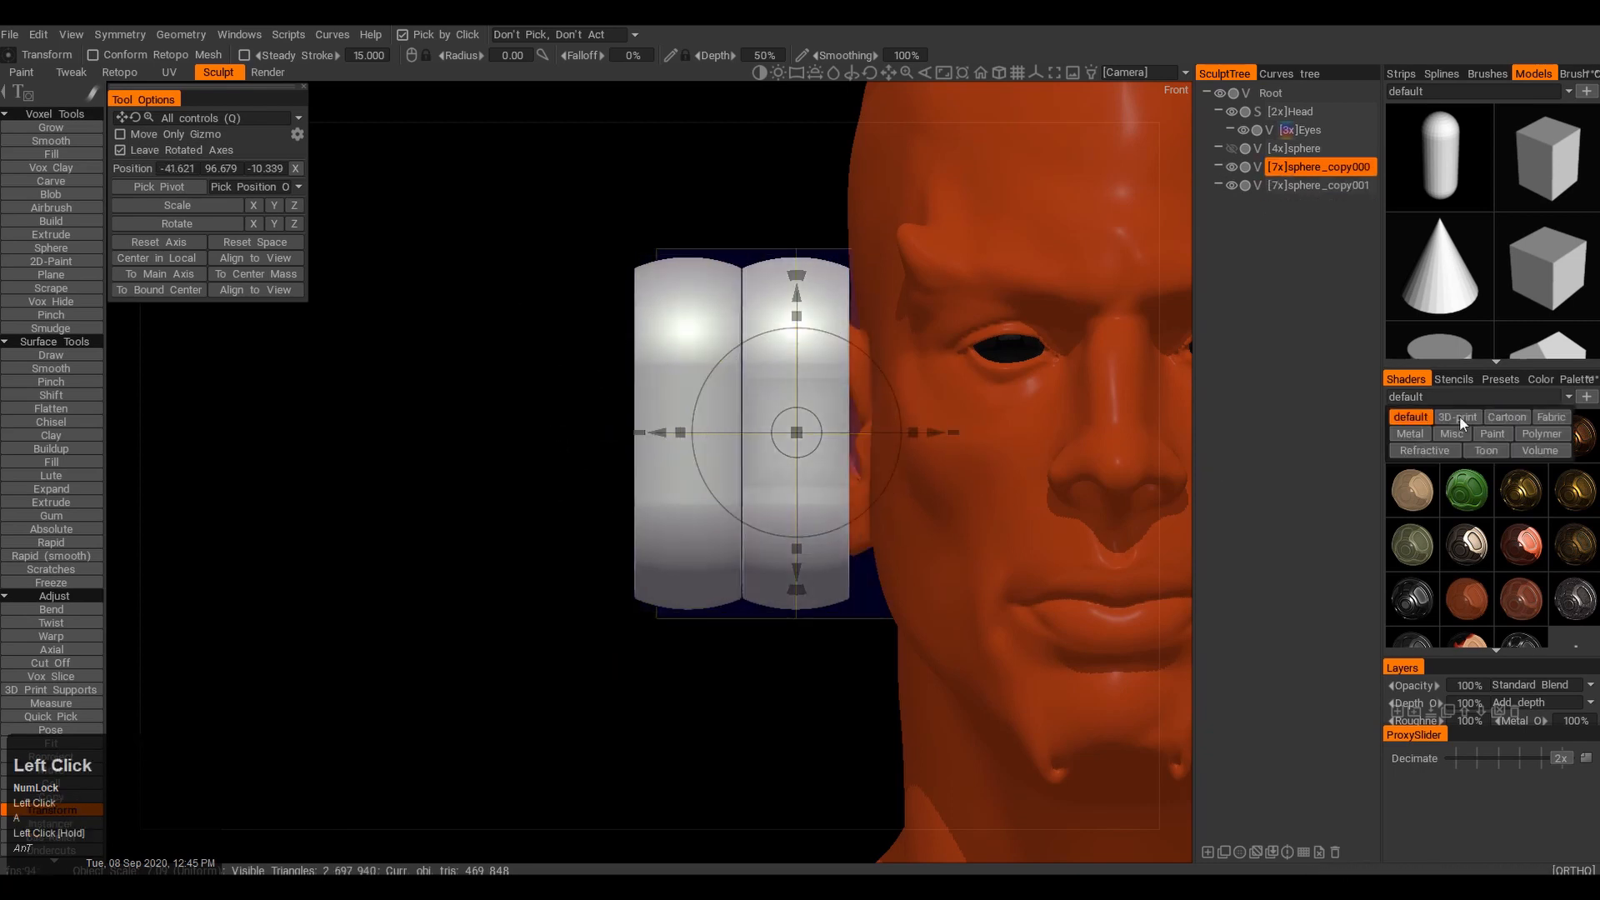
Apply a dark shader from the Polymer category to the inner pad
{"action": "left_click", "coordinate": [1540, 435]}
{"action": "left_click", "coordinate": [1518, 490]}
{"action": "middle_click_drag", "start_coordinate": [942, 400], "coordinate": [950, 436], "text": "alt"}
{"action": "mouse_move", "coordinate": [950, 437]}
{"action": "left_mouse_down", "text": "alt"}
{"action": "mouse_move", "coordinate": [1000, 443]}
{"action": "mouse_move", "coordinate": [925, 445]}
{"action": "left_mouse_up", "text": "alt"}
Duplicate the white outer pad, hide its original, and cut away the inner half of the copy with Cut Off
{"action": "key", "text": "a"}
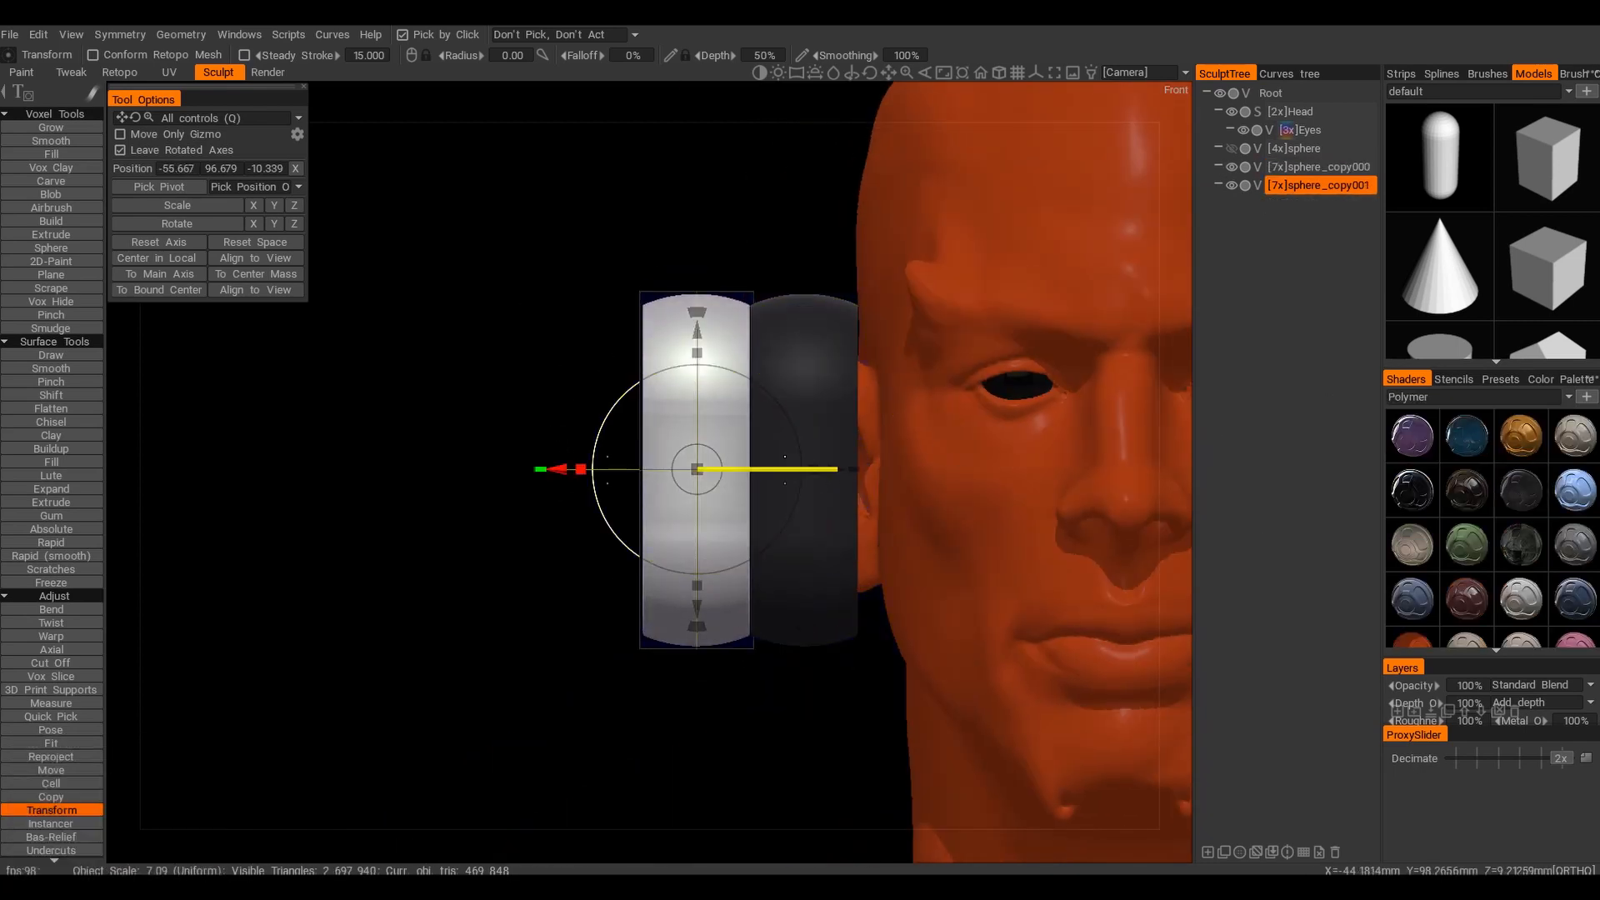
{"action": "left_click_drag", "start_coordinate": [779, 313], "coordinate": [812, 326], "text": "alt"}
{"action": "middle_click_drag", "start_coordinate": [812, 326], "coordinate": [802, 336], "text": "alt"}
{"action": "key", "text": "c"}
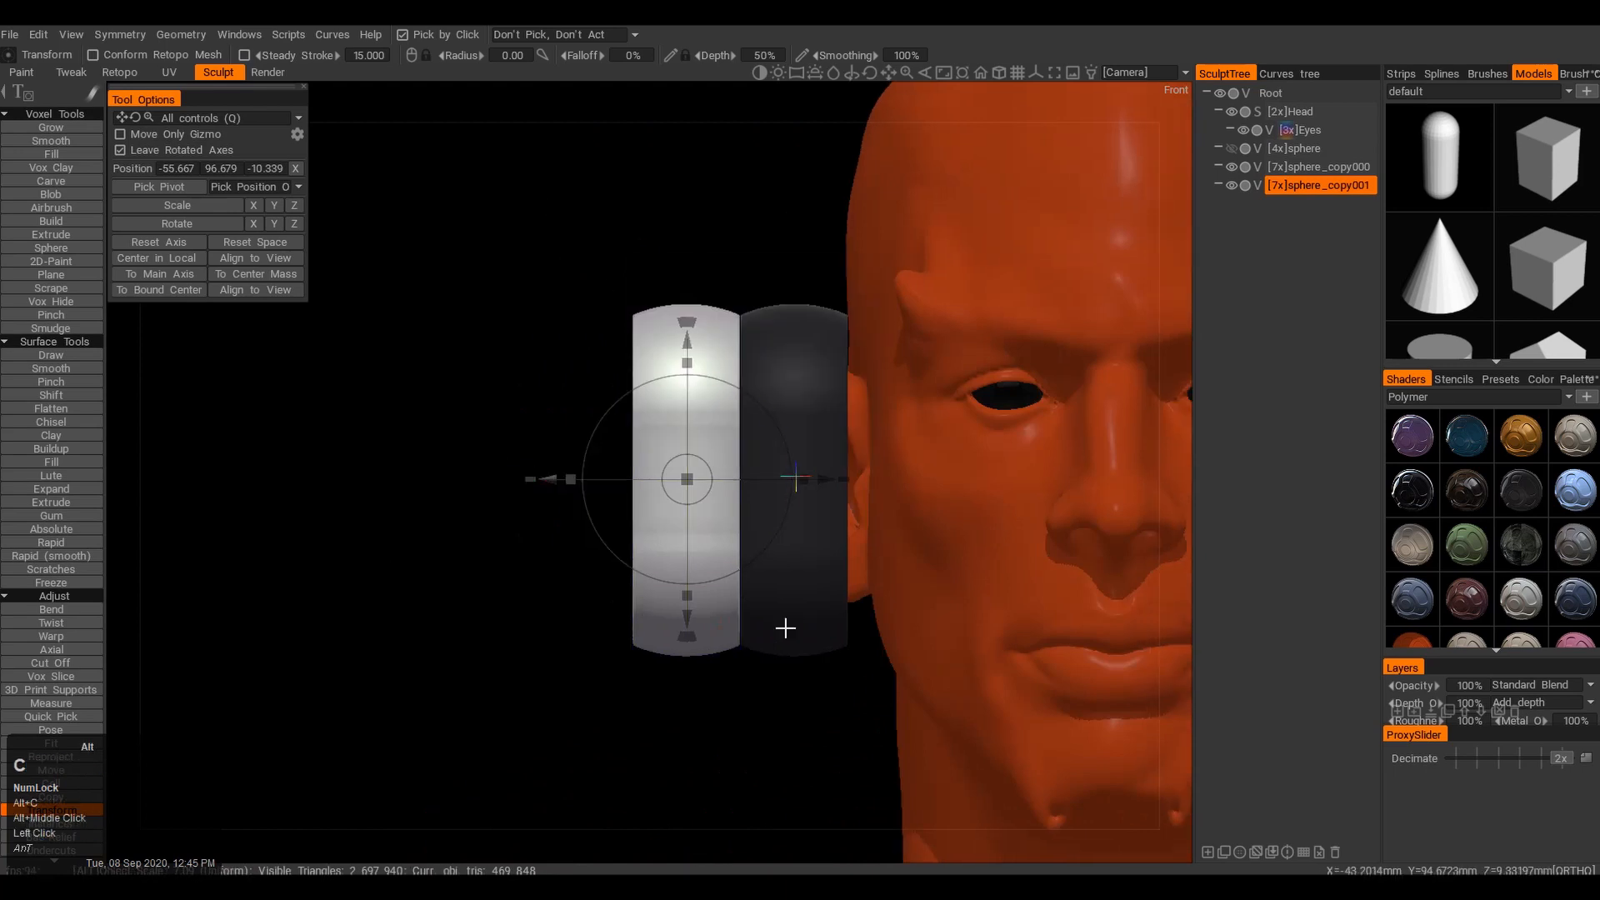
{"action": "left_click_drag", "start_coordinate": [772, 708], "coordinate": [683, 209]}
{"action": "left_click_drag", "start_coordinate": [784, 233], "coordinate": [872, 247], "text": "alt"}
{"action": "key", "text": "shift+d"}
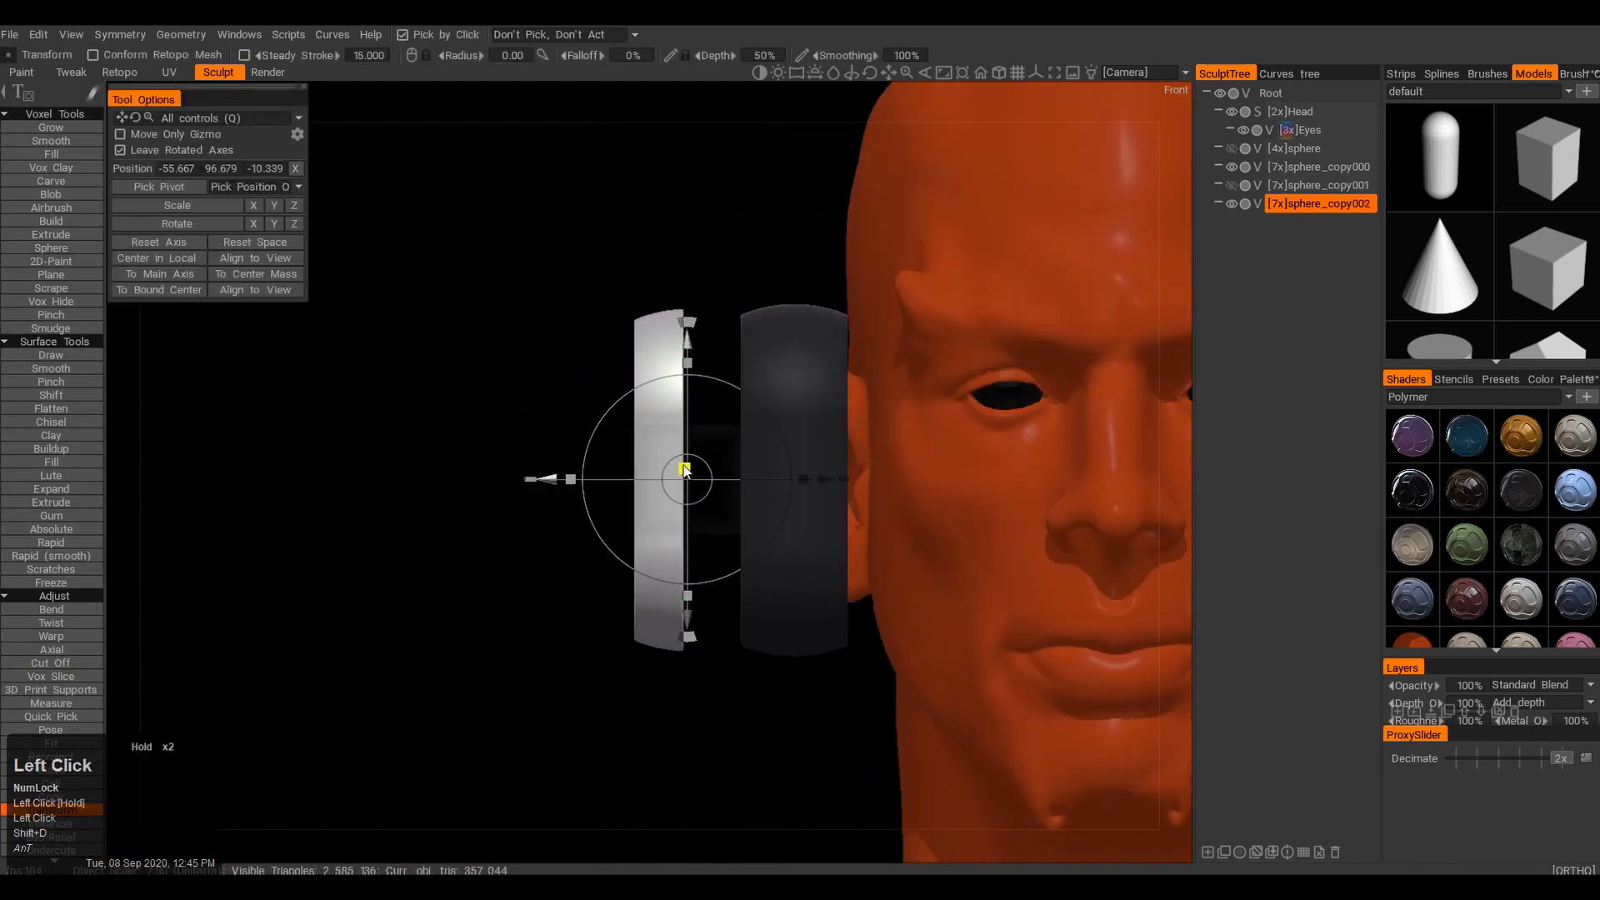
Place the trimmed white cap against the dark pad and set its mirror symmetry to the X, Y and Z axes
{"action": "left_click_drag", "start_coordinate": [751, 458], "coordinate": [606, 420], "text": "alt"}
{"action": "middle_click_drag", "start_coordinate": [606, 420], "coordinate": [605, 400], "text": "alt"}
{"action": "key", "text": "2"}
{"action": "key", "text": "s"}
{"action": "left_click", "coordinate": [615, 321]}
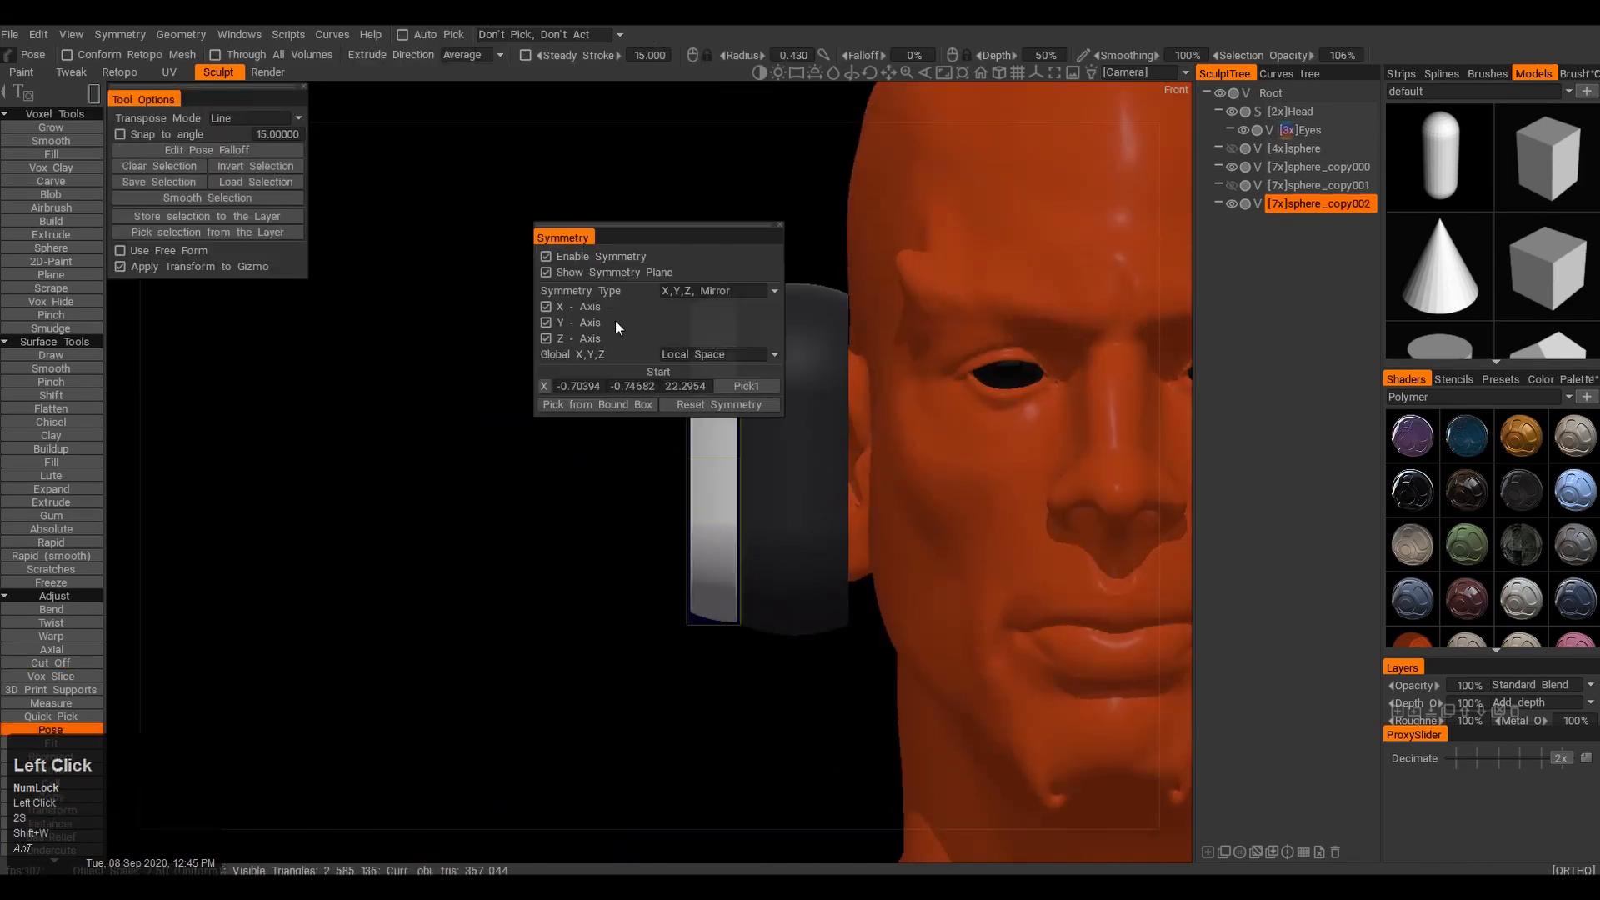
{"action": "middle_click_drag", "start_coordinate": [599, 314], "coordinate": [599, 334], "text": "alt"}
{"action": "left_click_drag", "start_coordinate": [550, 444], "coordinate": [666, 479], "text": "alt"}
{"action": "middle_click_drag", "start_coordinate": [534, 335], "coordinate": [643, 407], "text": "alt"}
Try to select part of the white cap with another Pose stroke mode and scale it, undoing the change
{"action": "key", "text": "e"}
{"action": "key", "text": "s"}
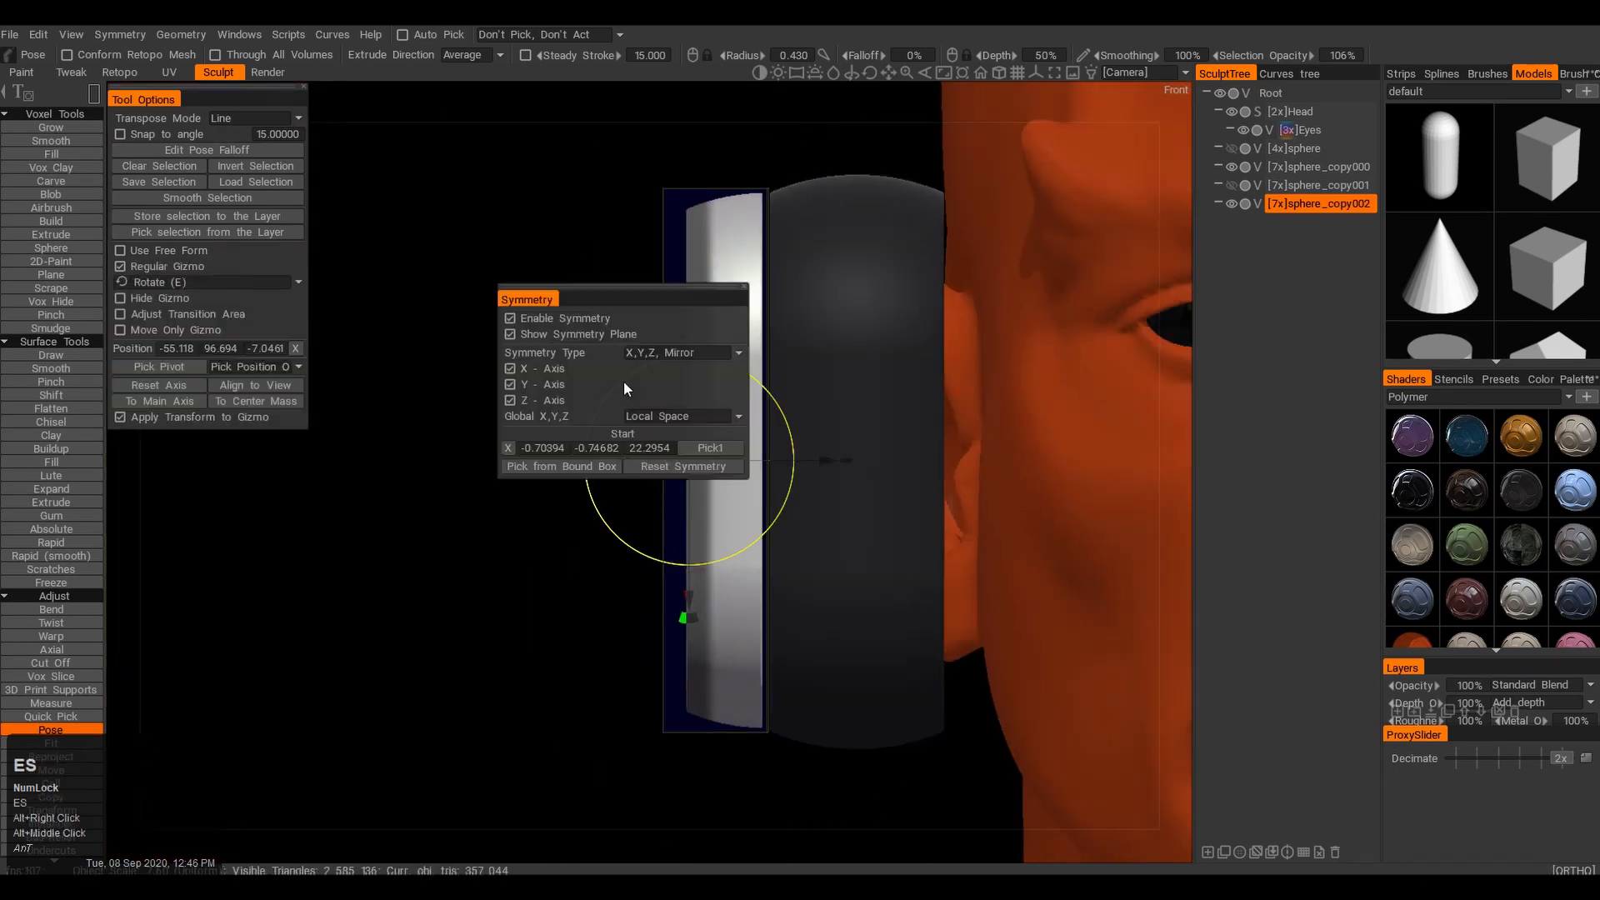
{"action": "key", "text": "b"}
{"action": "key", "text": "w"}
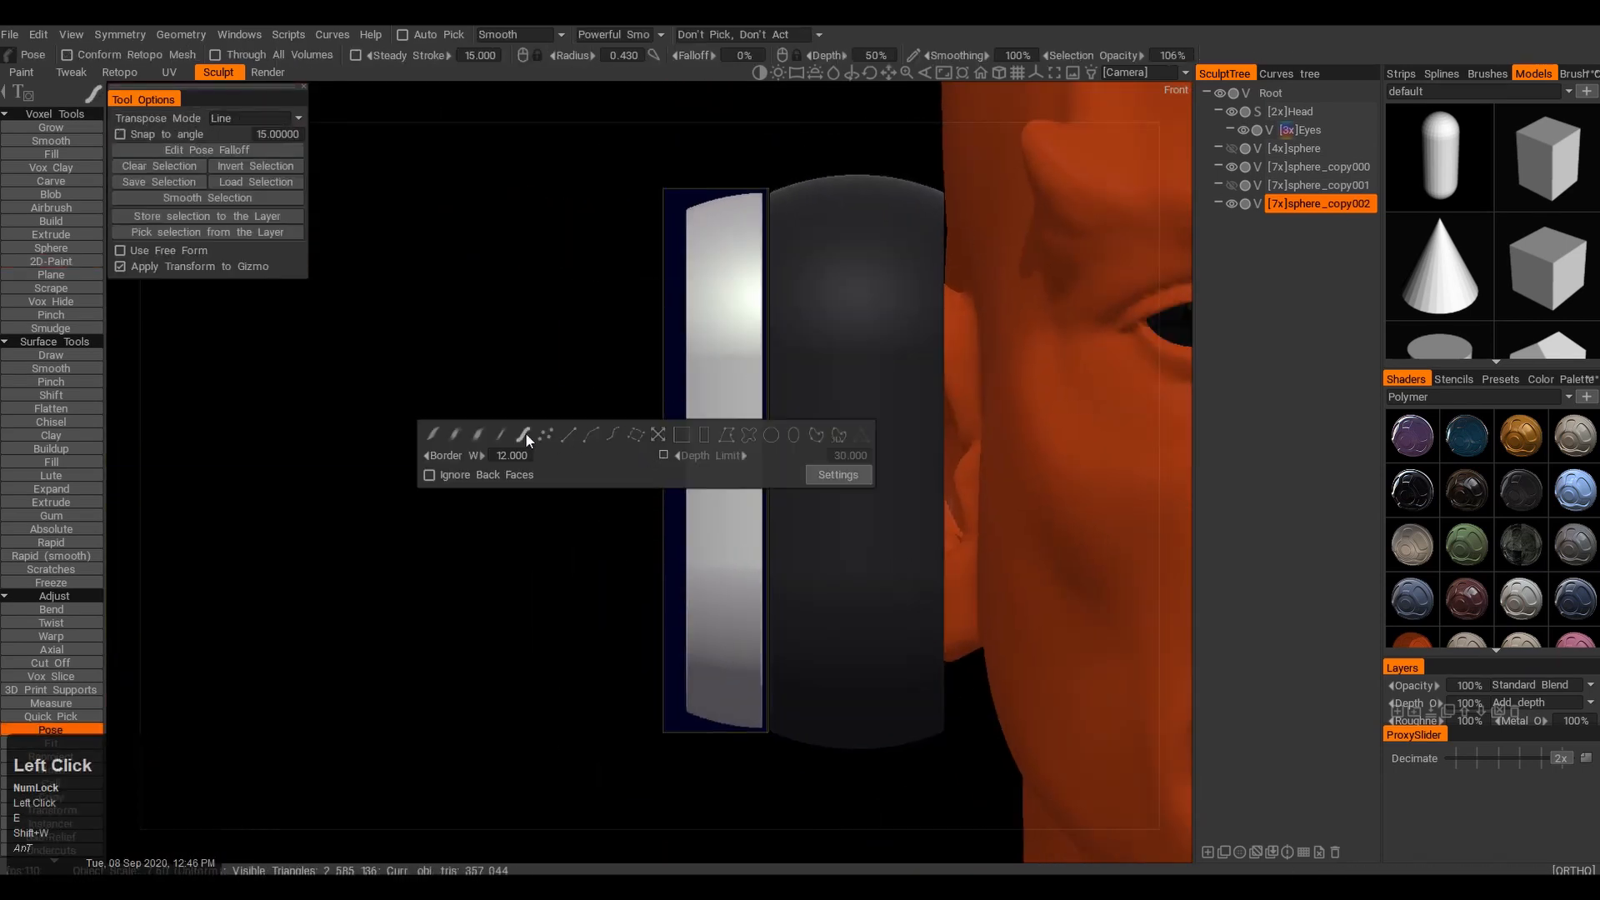
{"action": "left_click", "coordinate": [660, 428]}
{"action": "left_click_drag", "start_coordinate": [564, 426], "coordinate": [573, 425]}
{"action": "key", "text": "r"}
{"action": "left_click_drag", "start_coordinate": [372, 410], "coordinate": [737, 437]}
{"action": "left_click_drag", "start_coordinate": [433, 517], "coordinate": [478, 440]}
{"action": "key", "text": "ctrl+z"}
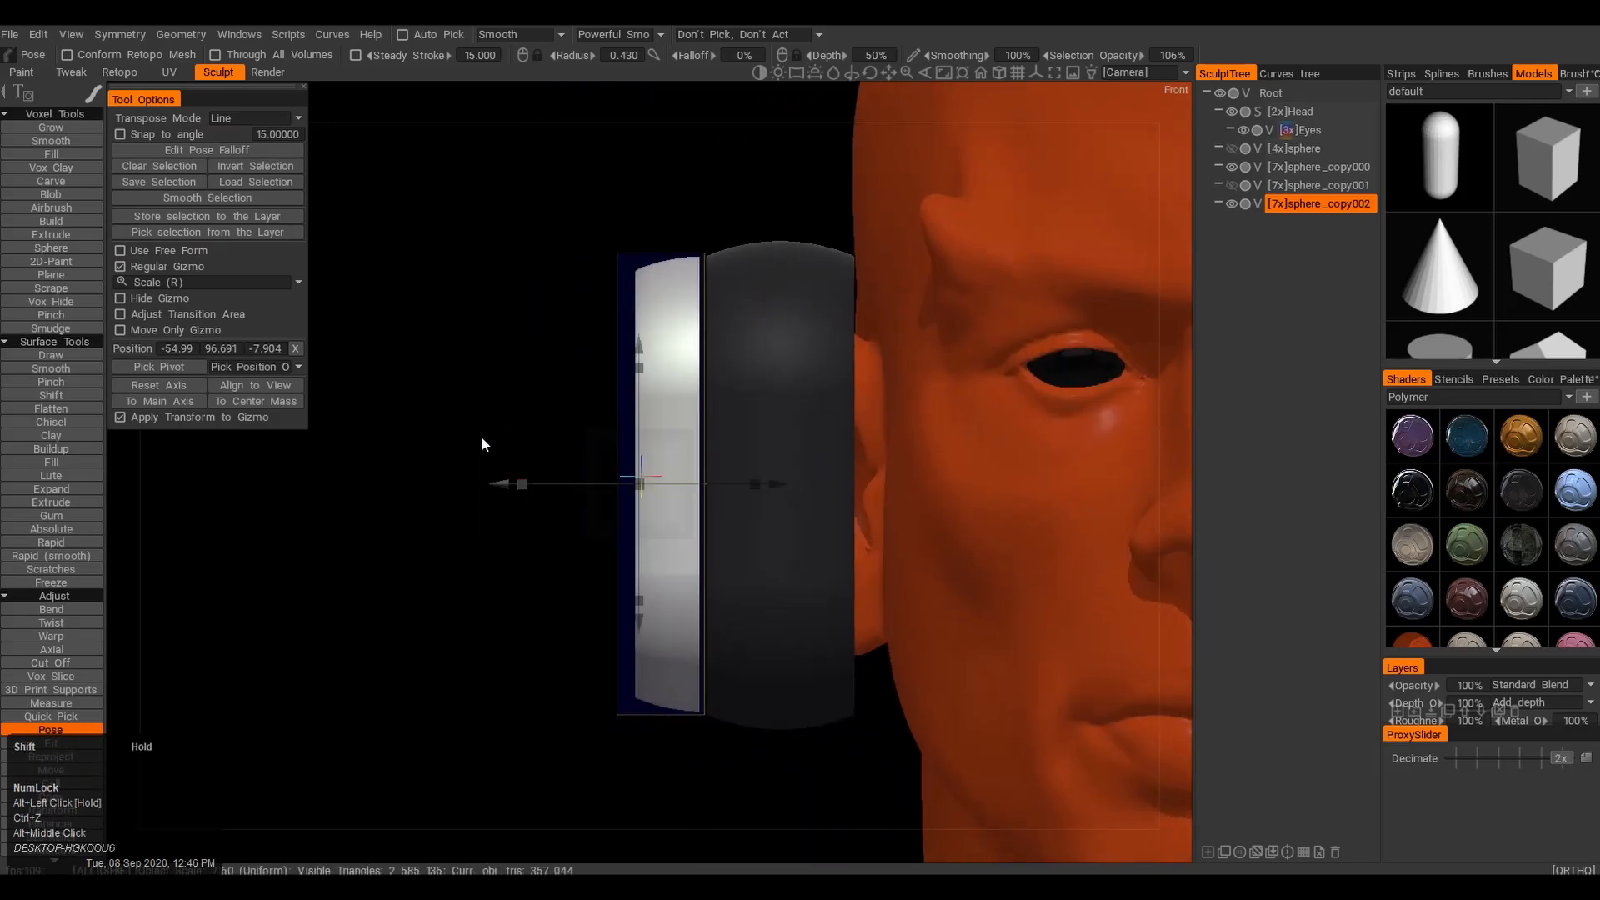
Try to reshape the cap's outer side with the Pose rotate and scale gizmos, undoing the scaling
{"action": "key", "text": "e"}
{"action": "left_click", "coordinate": [584, 392]}
{"action": "key", "text": "e"}
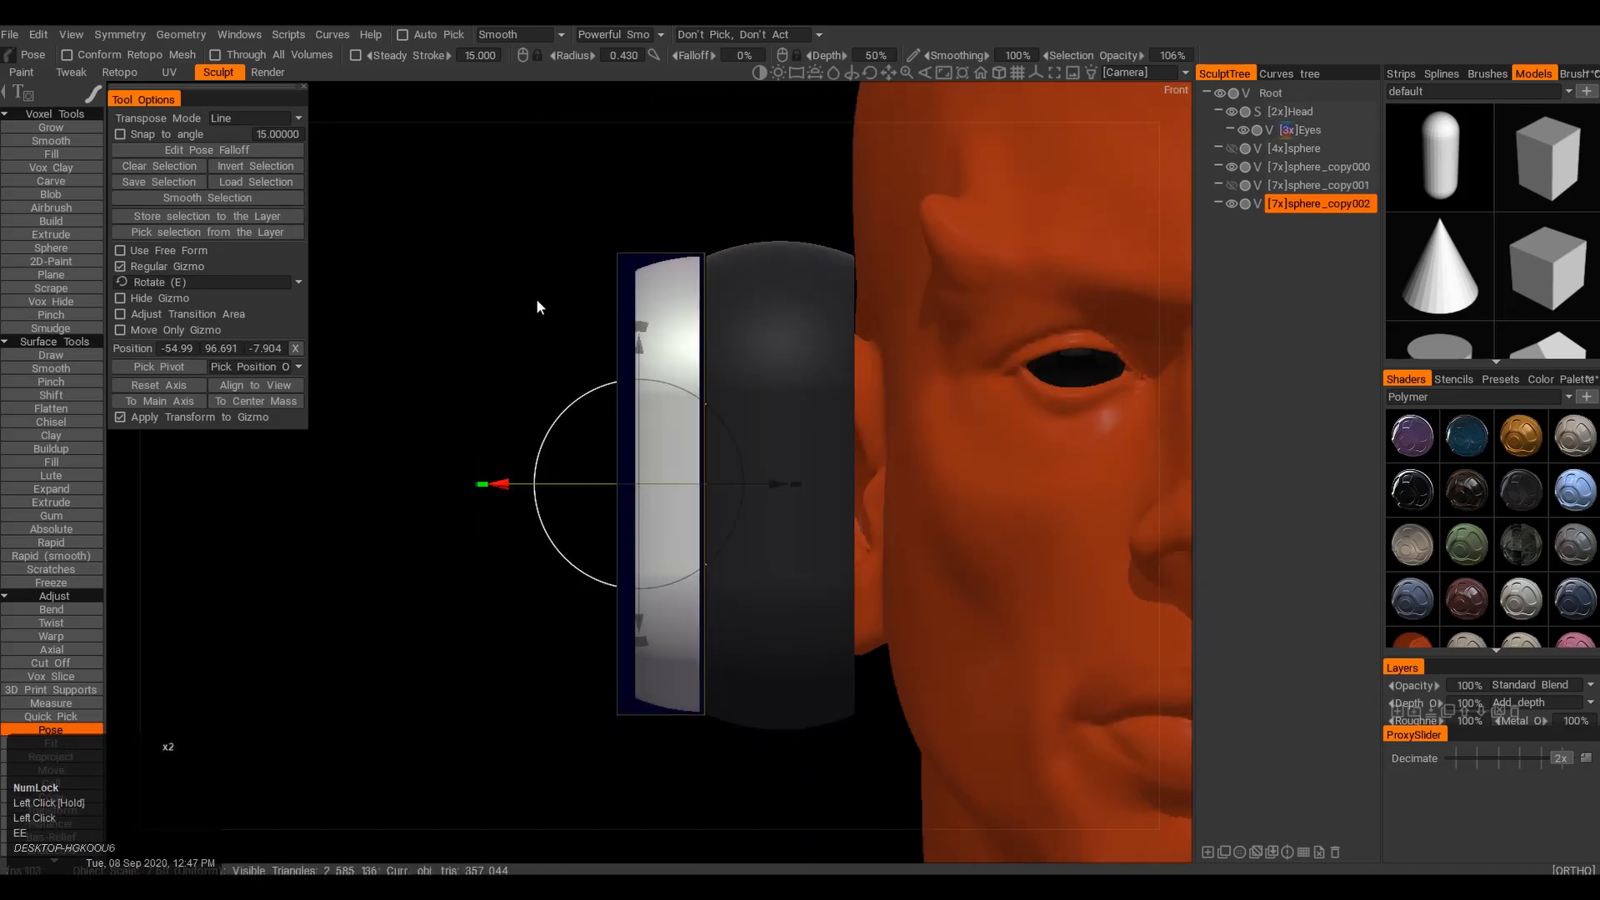
{"action": "left_click_drag", "start_coordinate": [582, 290], "coordinate": [579, 290]}
{"action": "left_click_drag", "start_coordinate": [417, 425], "coordinate": [550, 463], "text": "alt"}
{"action": "key", "text": "e"}
{"action": "key", "text": "r"}
{"action": "middle_click_drag", "start_coordinate": [588, 465], "coordinate": [593, 479], "text": "alt"}
{"action": "mouse_move", "coordinate": [643, 483]}
{"action": "left_mouse_down", "text": "alt"}
{"action": "mouse_move", "coordinate": [518, 532]}
{"action": "mouse_move", "coordinate": [628, 457]}
{"action": "left_mouse_up", "text": "alt"}
{"action": "middle_click_drag", "start_coordinate": [629, 458], "coordinate": [1116, 530], "text": "alt"}
{"action": "left_click_drag", "start_coordinate": [793, 428], "coordinate": [828, 429]}
{"action": "left_click_drag", "start_coordinate": [828, 428], "coordinate": [926, 517], "text": "alt"}
{"action": "key", "text": "ctrl+z"}
Try scaling the cap along its sideways axis once more and undo the last two changes
{"action": "left_click_drag", "start_coordinate": [783, 443], "coordinate": [763, 445]}
{"action": "left_click_drag", "start_coordinate": [734, 458], "coordinate": [708, 525], "text": "alt"}
{"action": "key", "text": "ctrl+z"}
{"action": "key", "text": "ctrl+z"}
Try to bevel the white cap by selecting its outer side with a Pose line stroke and scaling it outward
{"action": "middle_click_drag", "start_coordinate": [708, 508], "coordinate": [729, 513], "text": "alt"}
{"action": "mouse_move", "coordinate": [729, 512]}
{"action": "left_mouse_down", "text": "alt"}
{"action": "mouse_move", "coordinate": [689, 528]}
{"action": "mouse_move", "coordinate": [596, 500]}
{"action": "left_mouse_up", "text": "alt"}
{"action": "key", "text": "e"}
{"action": "key", "text": "s"}
{"action": "middle_click_drag", "start_coordinate": [605, 282], "coordinate": [603, 302], "text": "alt"}
{"action": "key", "text": "e"}
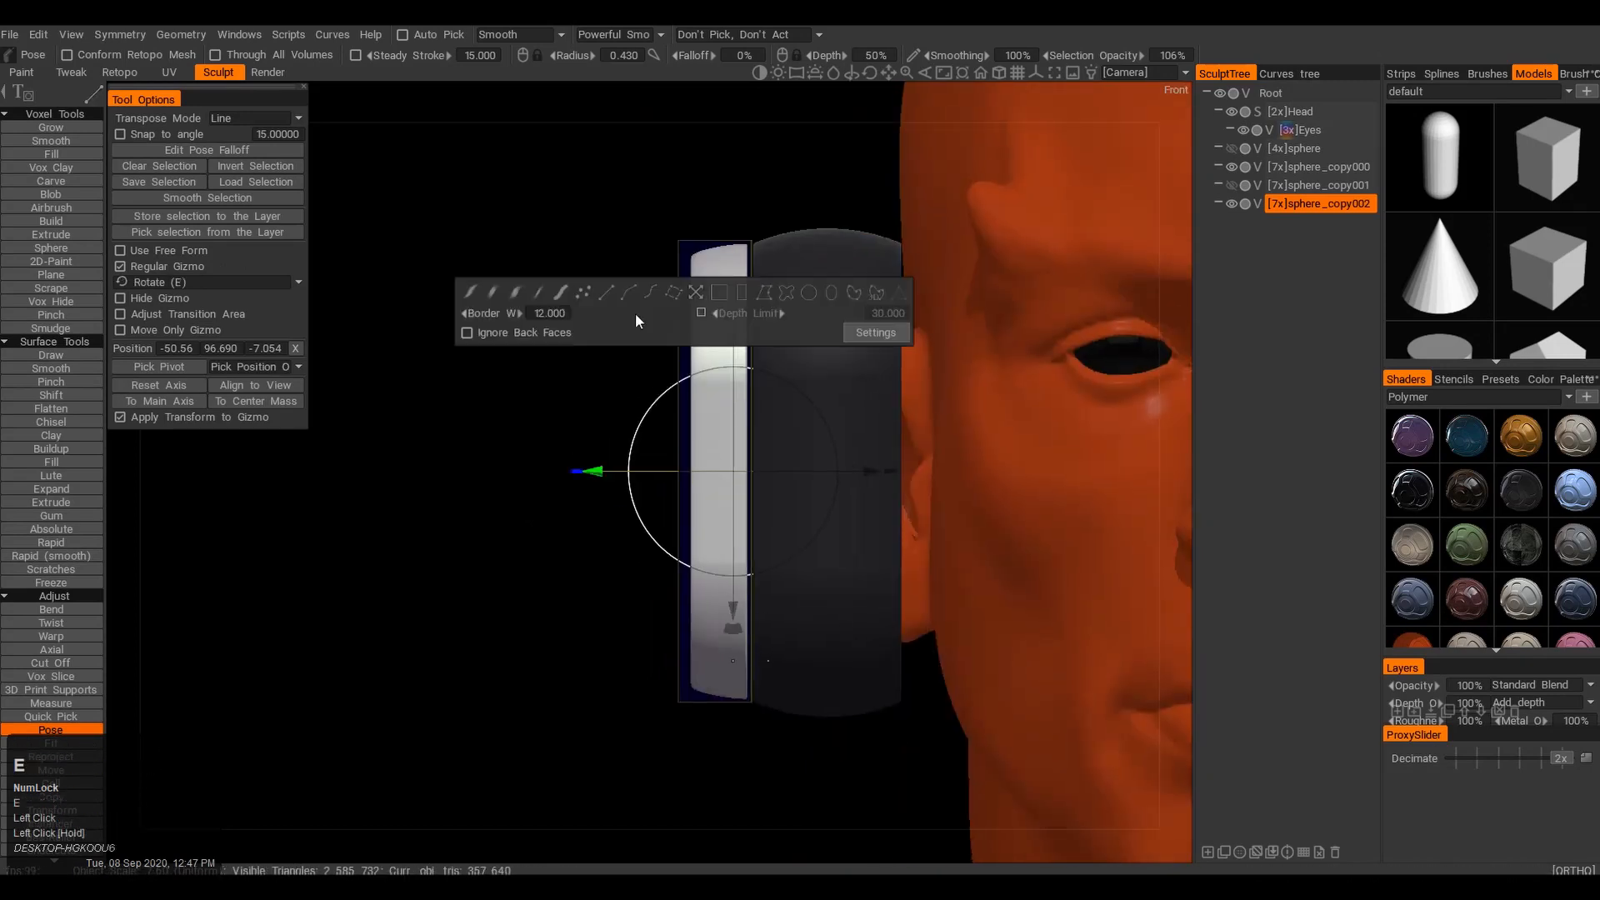
{"action": "left_click_drag", "start_coordinate": [687, 279], "coordinate": [734, 413], "text": "alt"}
{"action": "key", "text": "r"}
{"action": "middle_click_drag", "start_coordinate": [700, 414], "coordinate": [698, 406], "text": "alt"}
{"action": "left_click_drag", "start_coordinate": [612, 457], "coordinate": [692, 391]}
{"action": "left_click_drag", "start_coordinate": [691, 391], "coordinate": [612, 371], "text": "alt"}
{"action": "left_click_drag", "start_coordinate": [689, 443], "coordinate": [800, 437]}
{"action": "right_click_drag", "start_coordinate": [800, 437], "coordinate": [779, 424], "text": "alt"}
{"action": "left_click_drag", "start_coordinate": [779, 425], "coordinate": [933, 400], "text": "alt"}
{"action": "middle_click_drag", "start_coordinate": [933, 400], "coordinate": [967, 395], "text": "alt"}
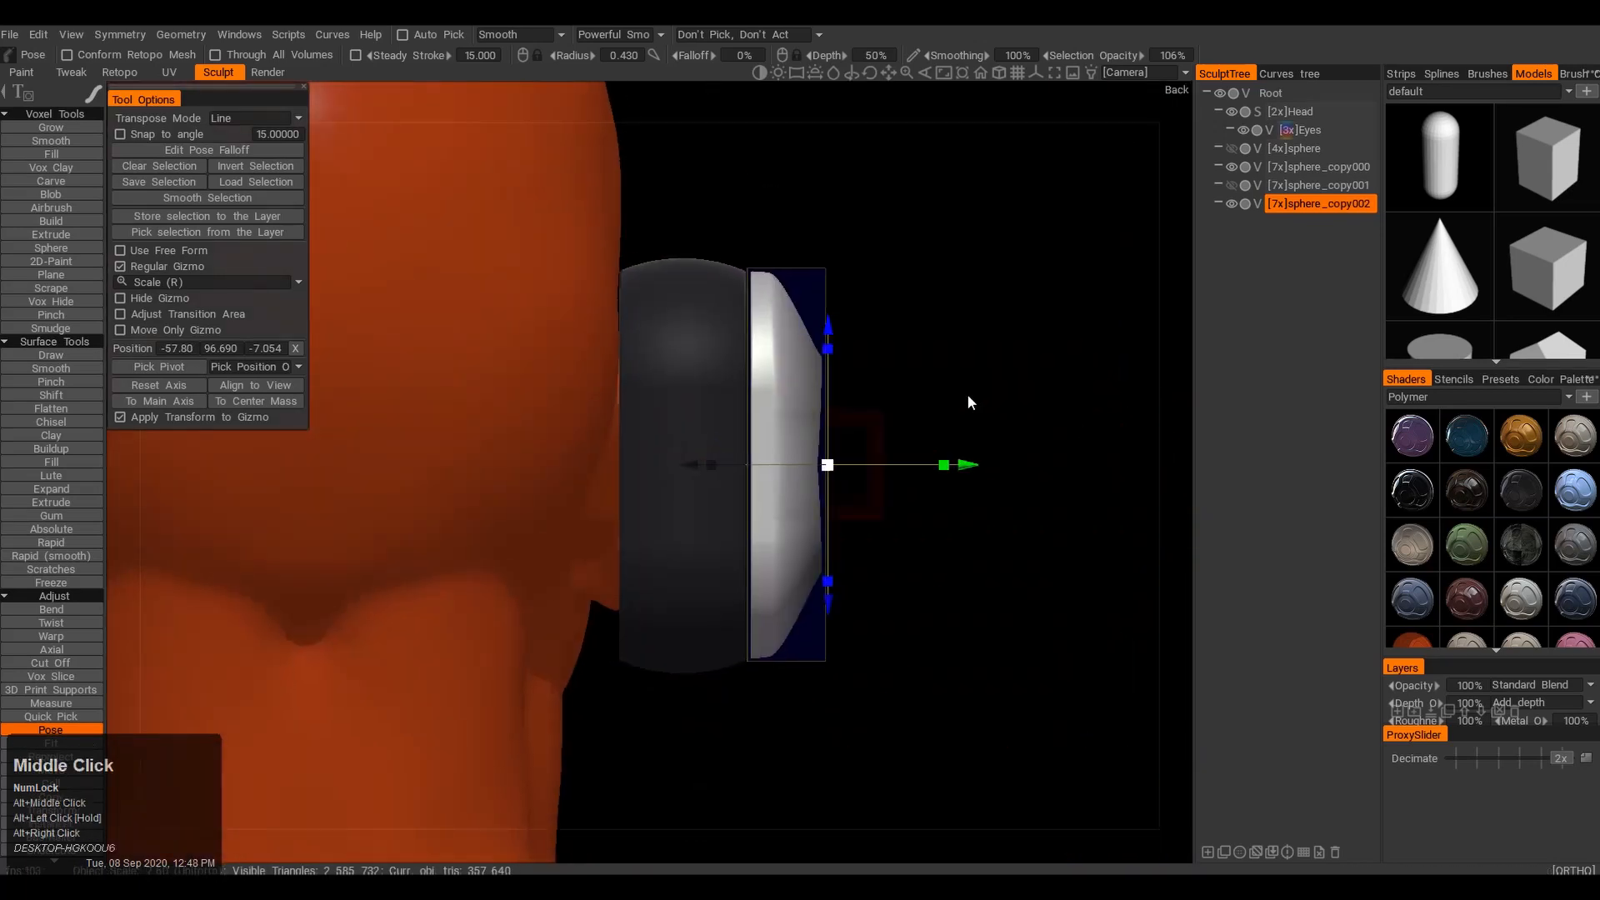
Try to cut the bevelled cap's outer face flat with Cut Off and undo the last two operations
{"action": "left_click_drag", "start_coordinate": [887, 615], "coordinate": [747, 398]}
{"action": "scroll", "coordinate": [747, 397], "scroll_direction": "up", "scroll_amount": 2}
{"action": "key", "text": "Return"}
{"action": "key", "text": "Return"}
{"action": "key", "text": "F12"}
{"action": "left_click", "coordinate": [758, 510]}
{"action": "left_click_drag", "start_coordinate": [653, 528], "coordinate": [705, 549], "text": "alt"}
{"action": "key", "text": "ctrl+z"}
{"action": "key", "text": "ctrl+z"}
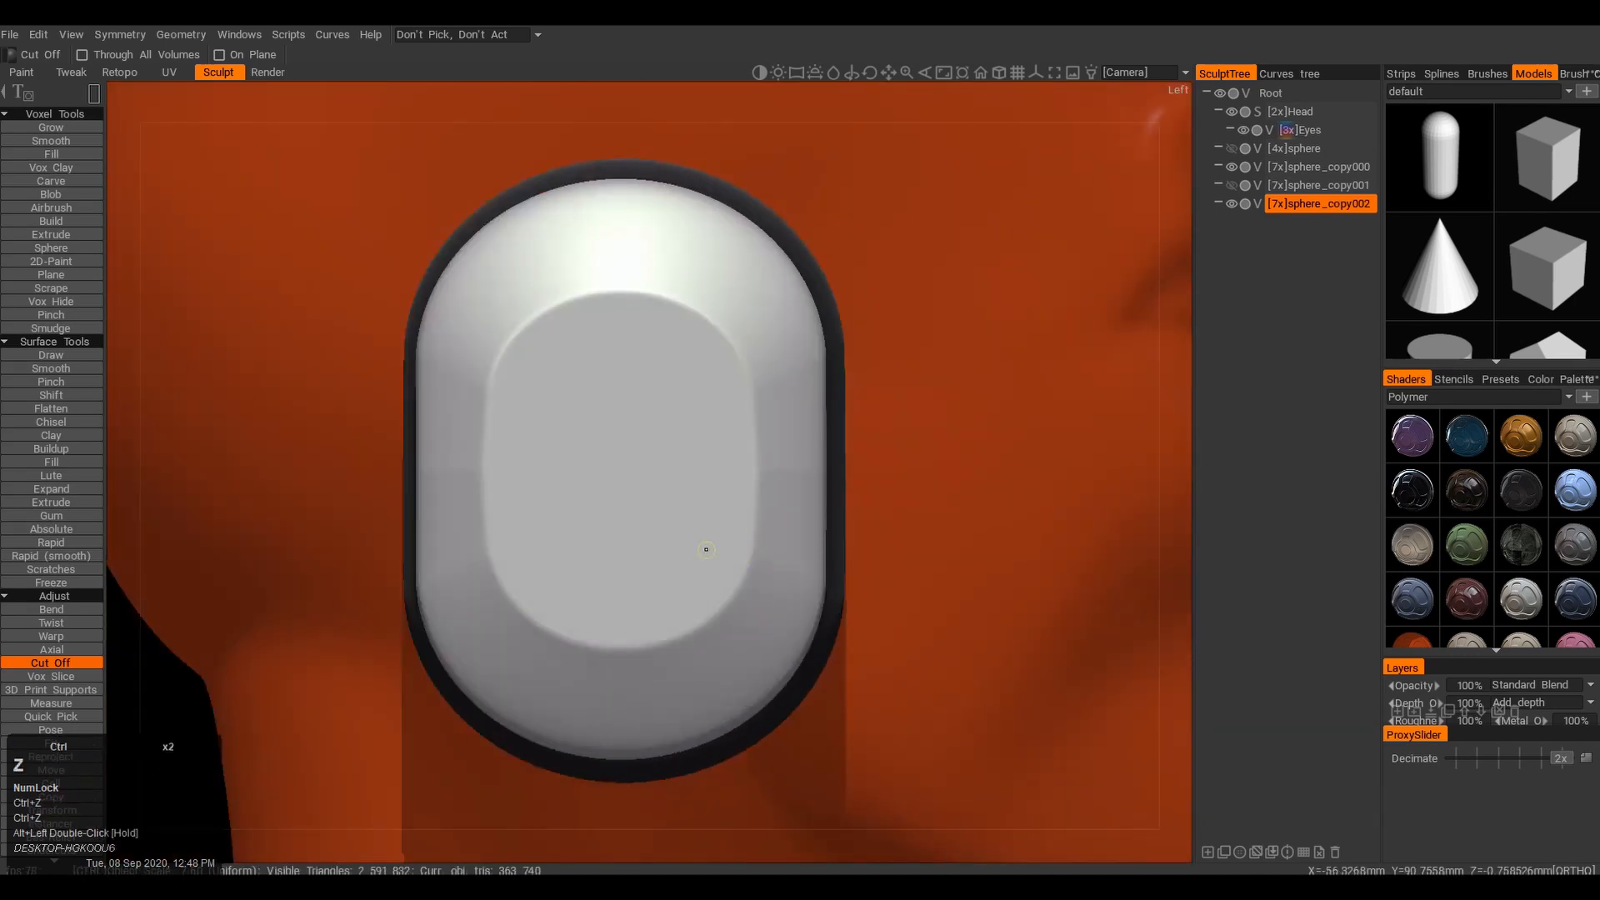
Undo the bevel on the cap and try a fresh Pose selection across its outer side
{"action": "middle_click", "coordinate": [642, 540]}
{"action": "key", "text": "ctrl+z"}
{"action": "left_click", "coordinate": [640, 529]}
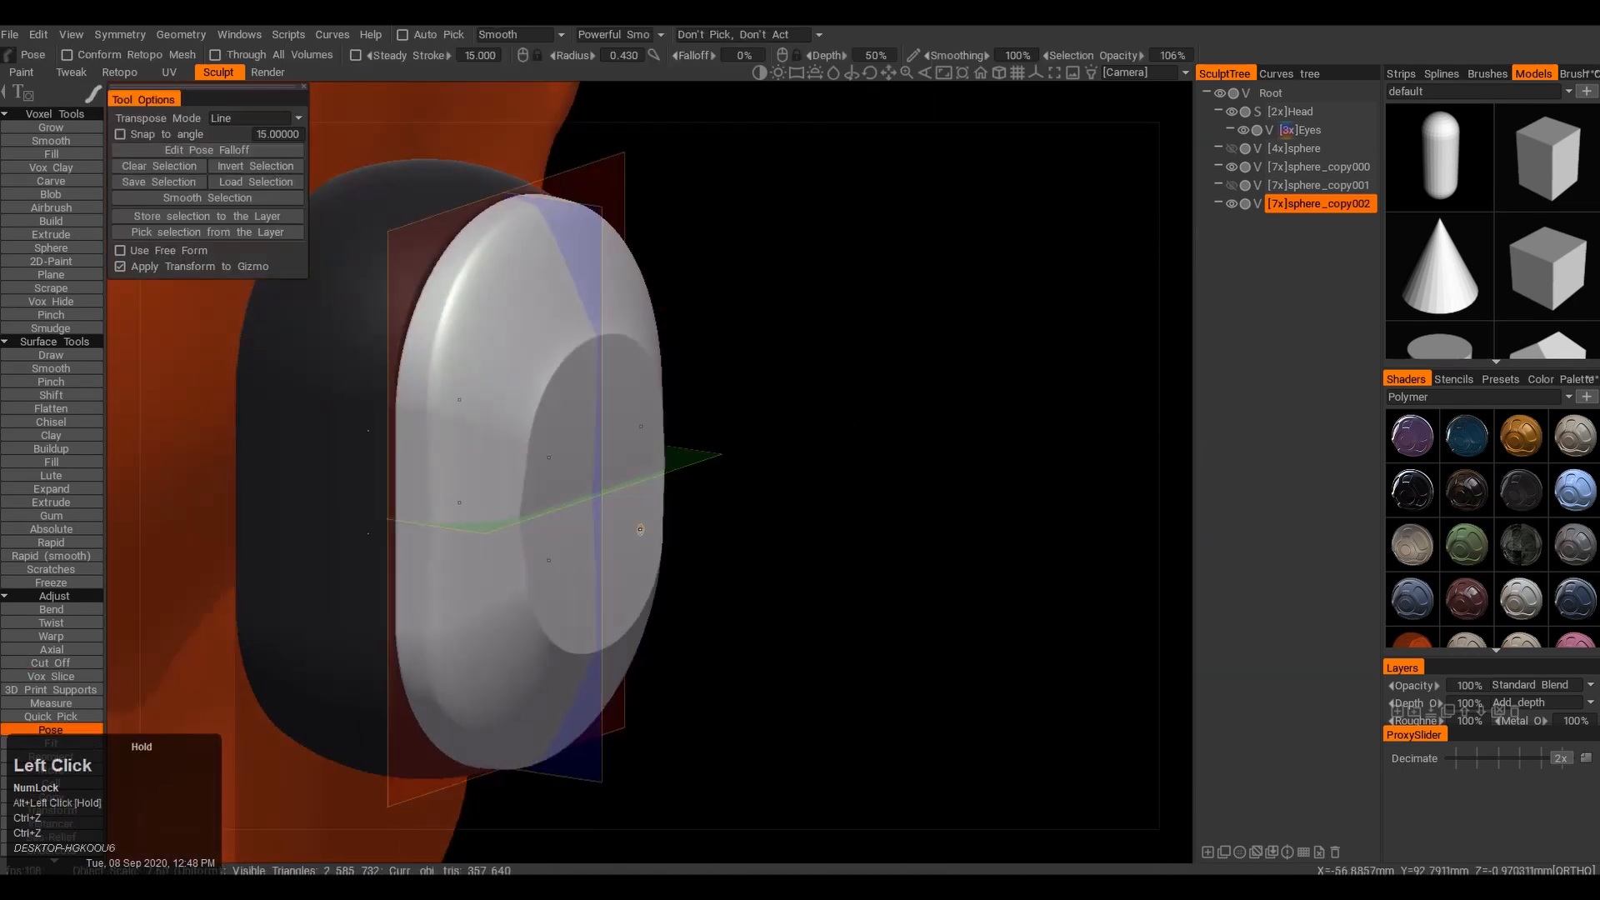
{"action": "key", "text": "s"}
{"action": "left_click_drag", "start_coordinate": [487, 415], "coordinate": [749, 433], "text": "alt"}
{"action": "key", "text": "ctrl+d"}
{"action": "left_click", "coordinate": [752, 534]}
{"action": "left_click_drag", "start_coordinate": [433, 487], "coordinate": [631, 472], "text": "shift"}
{"action": "key", "text": "ctrl+z"}
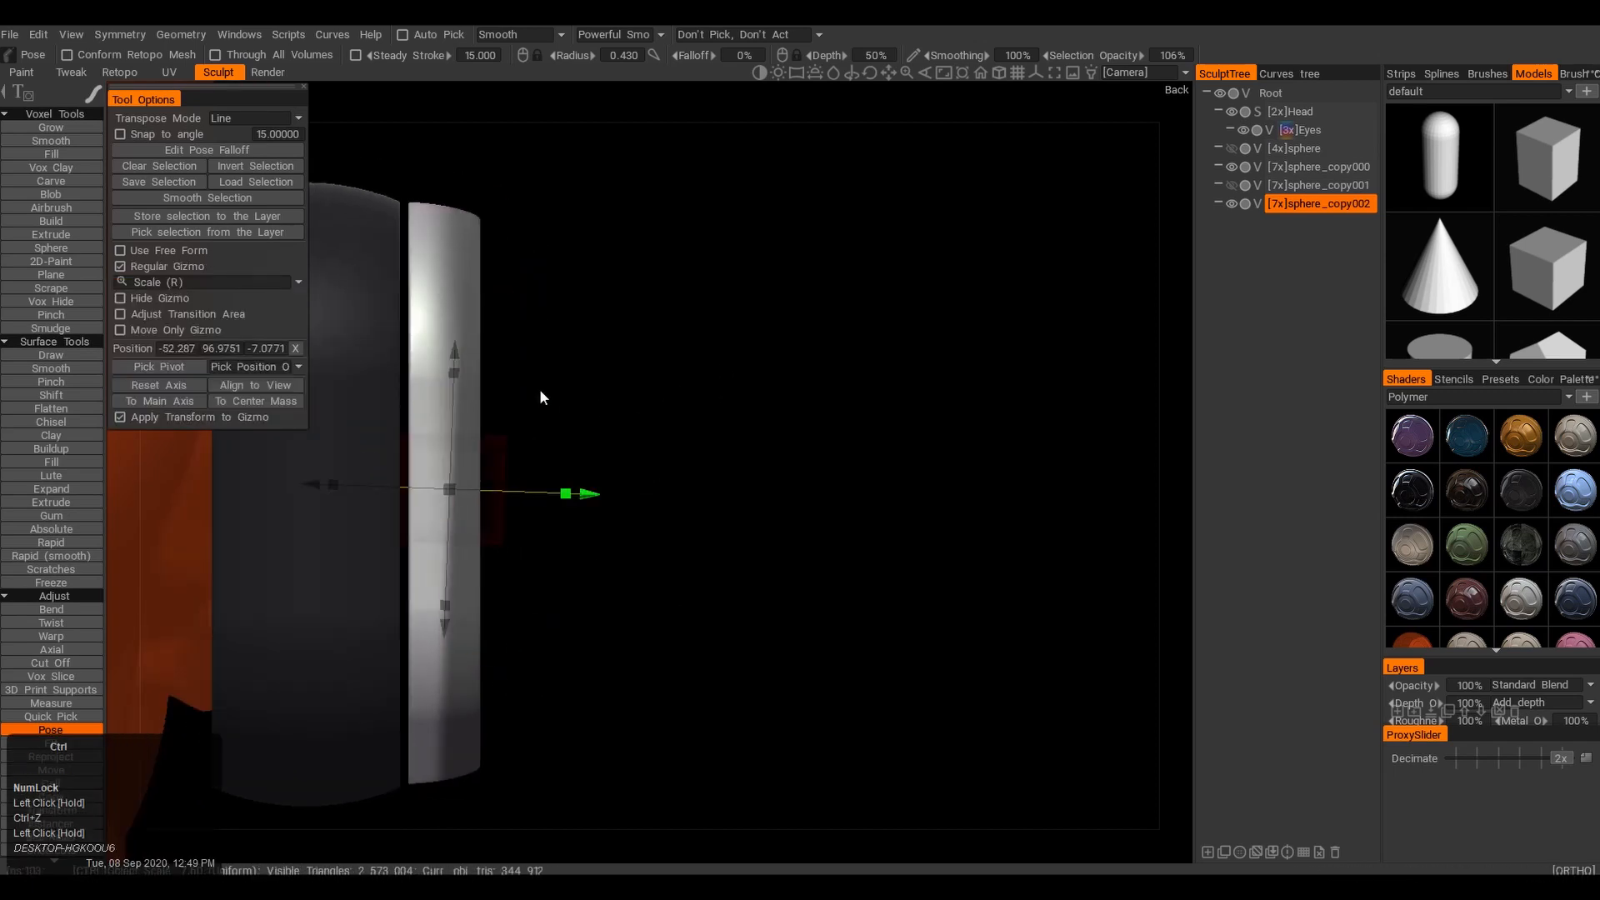
Reselect the cap's outer side with Pose and Snap to angle enabled, and scale it into a projecting, tapered shape
{"action": "left_click", "coordinate": [414, 612]}
{"action": "left_click_drag", "start_coordinate": [476, 610], "coordinate": [540, 561]}
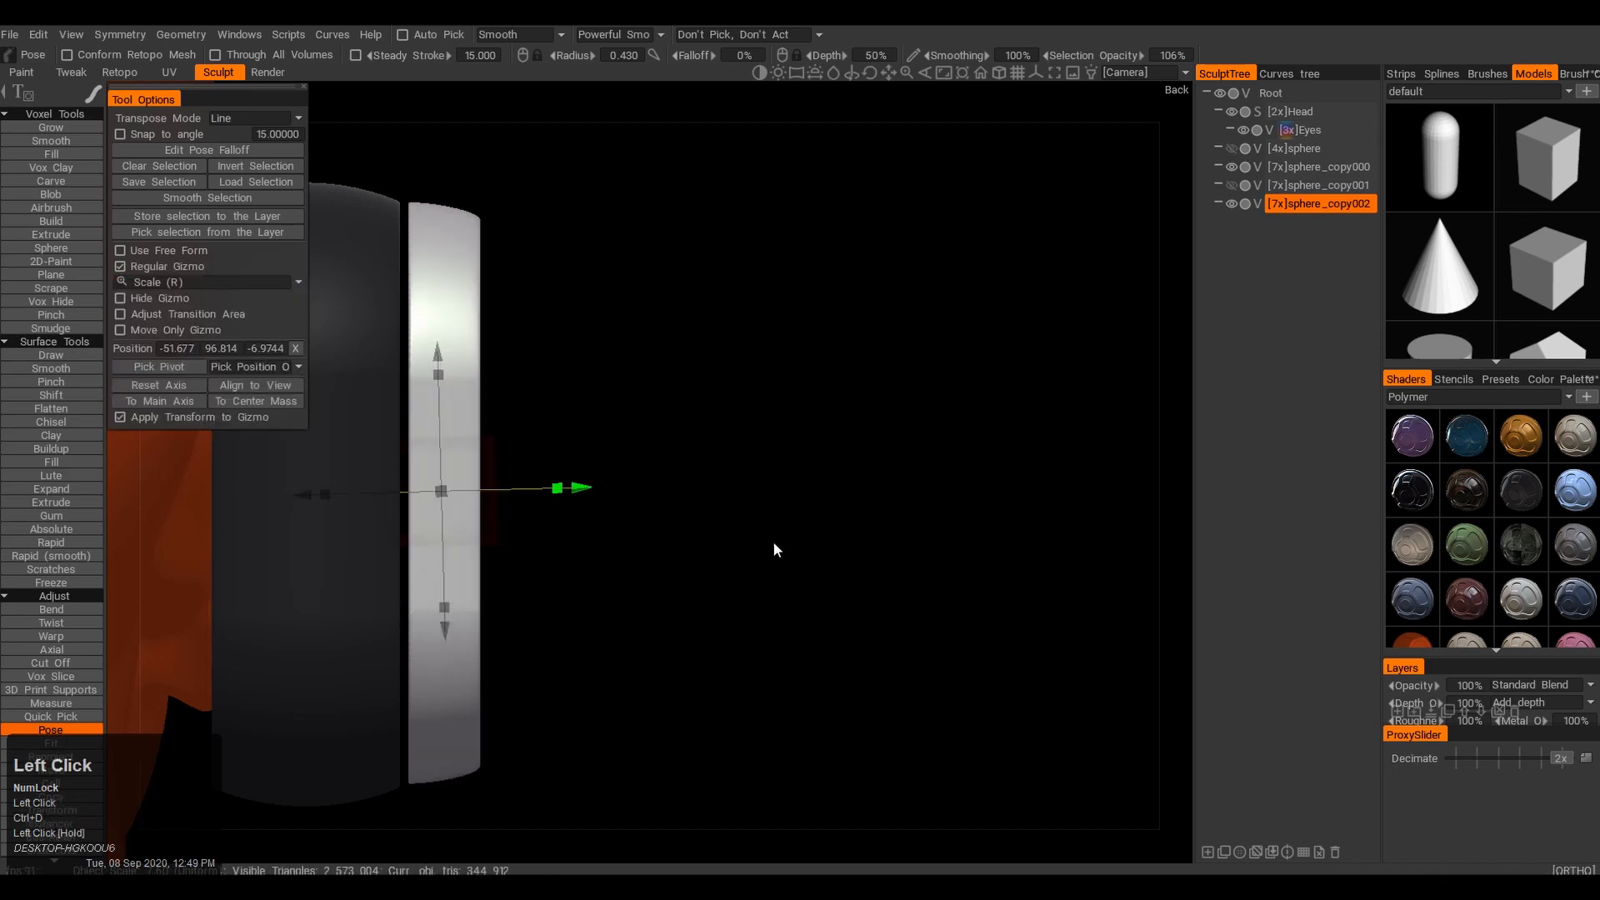
{"action": "left_click_drag", "start_coordinate": [504, 614], "coordinate": [466, 637], "text": "shift"}
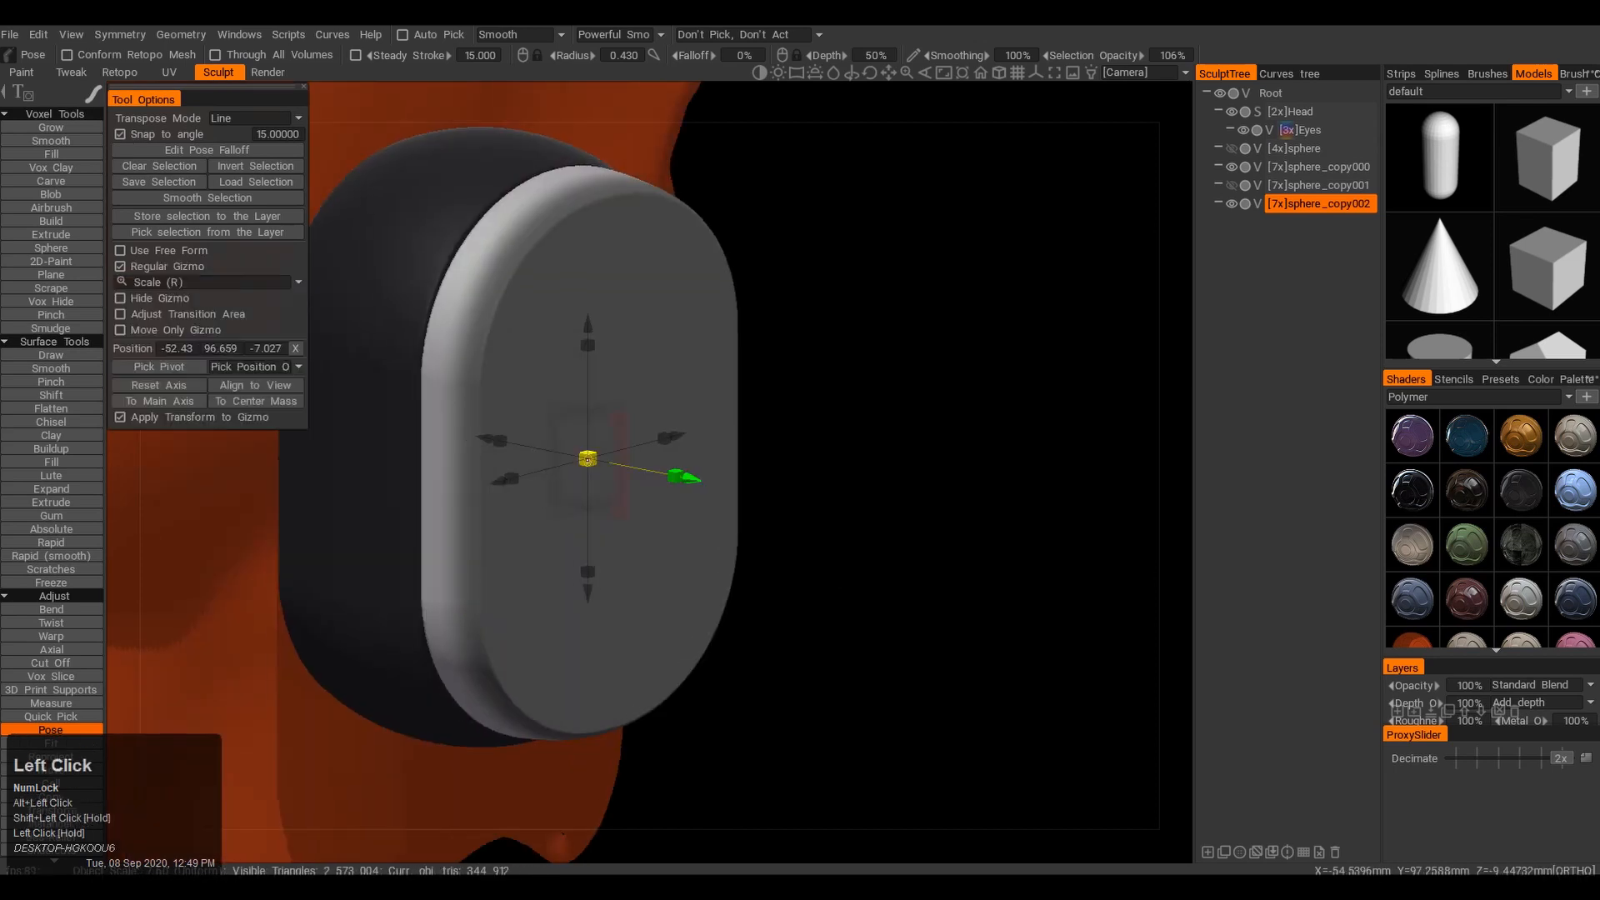
{"action": "left_click_drag", "start_coordinate": [589, 458], "coordinate": [533, 534]}
{"action": "left_click_drag", "start_coordinate": [533, 575], "coordinate": [595, 572], "text": "alt+shift"}
{"action": "left_click_drag", "start_coordinate": [531, 475], "coordinate": [637, 479]}
{"action": "left_click_drag", "start_coordinate": [708, 534], "coordinate": [558, 599], "text": "alt"}
{"action": "middle_click_drag", "start_coordinate": [675, 491], "coordinate": [719, 483], "text": "alt"}
{"action": "mouse_move", "coordinate": [726, 472]}
{"action": "left_mouse_down"}
{"action": "mouse_move", "coordinate": [682, 469]}
{"action": "mouse_move", "coordinate": [699, 469]}
{"action": "left_mouse_up"}
{"action": "middle_click_drag", "start_coordinate": [661, 512], "coordinate": [668, 509], "text": "alt"}
{"action": "left_click_drag", "start_coordinate": [669, 510], "coordinate": [1003, 548], "text": "alt"}
{"action": "key", "text": "Return"}
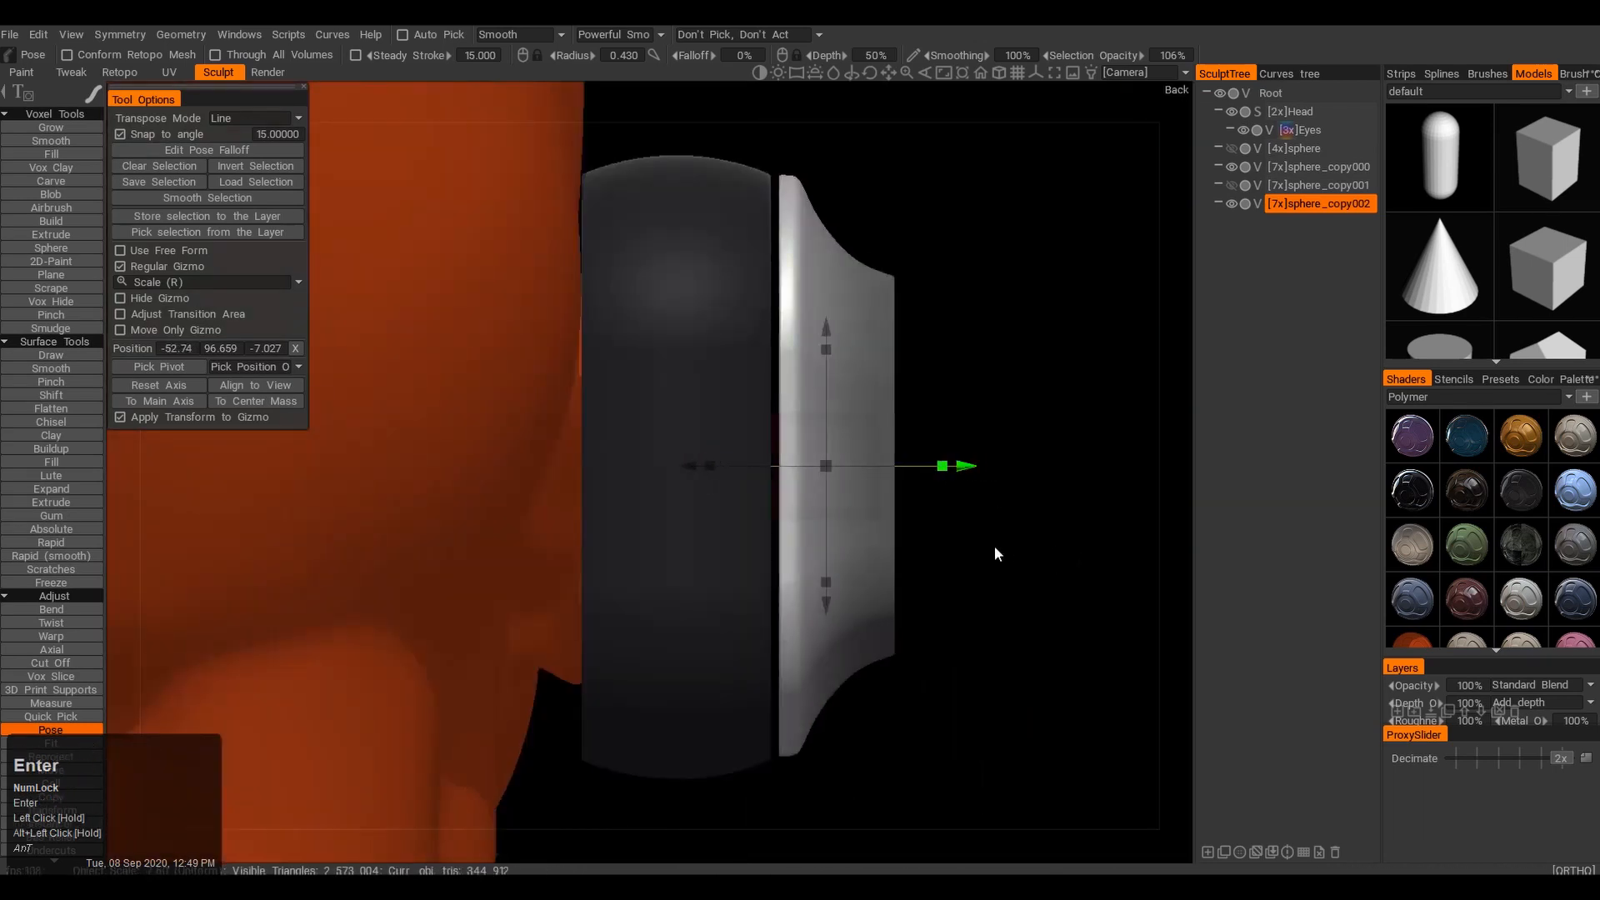
Cut the projecting end of the tapered cap flat with Cut Off, leaving a shallow lid, and activate the move gizmo
{"action": "key", "text": "2"}
{"action": "left_click_drag", "start_coordinate": [996, 724], "coordinate": [847, 205]}
{"action": "left_click_drag", "start_coordinate": [883, 274], "coordinate": [901, 497], "text": "alt"}
{"action": "right_click", "coordinate": [771, 567], "text": "alt"}
{"action": "key", "text": "w"}
{"action": "middle_click_drag", "start_coordinate": [897, 492], "coordinate": [807, 500], "text": "alt"}
{"action": "key", "text": "w"}
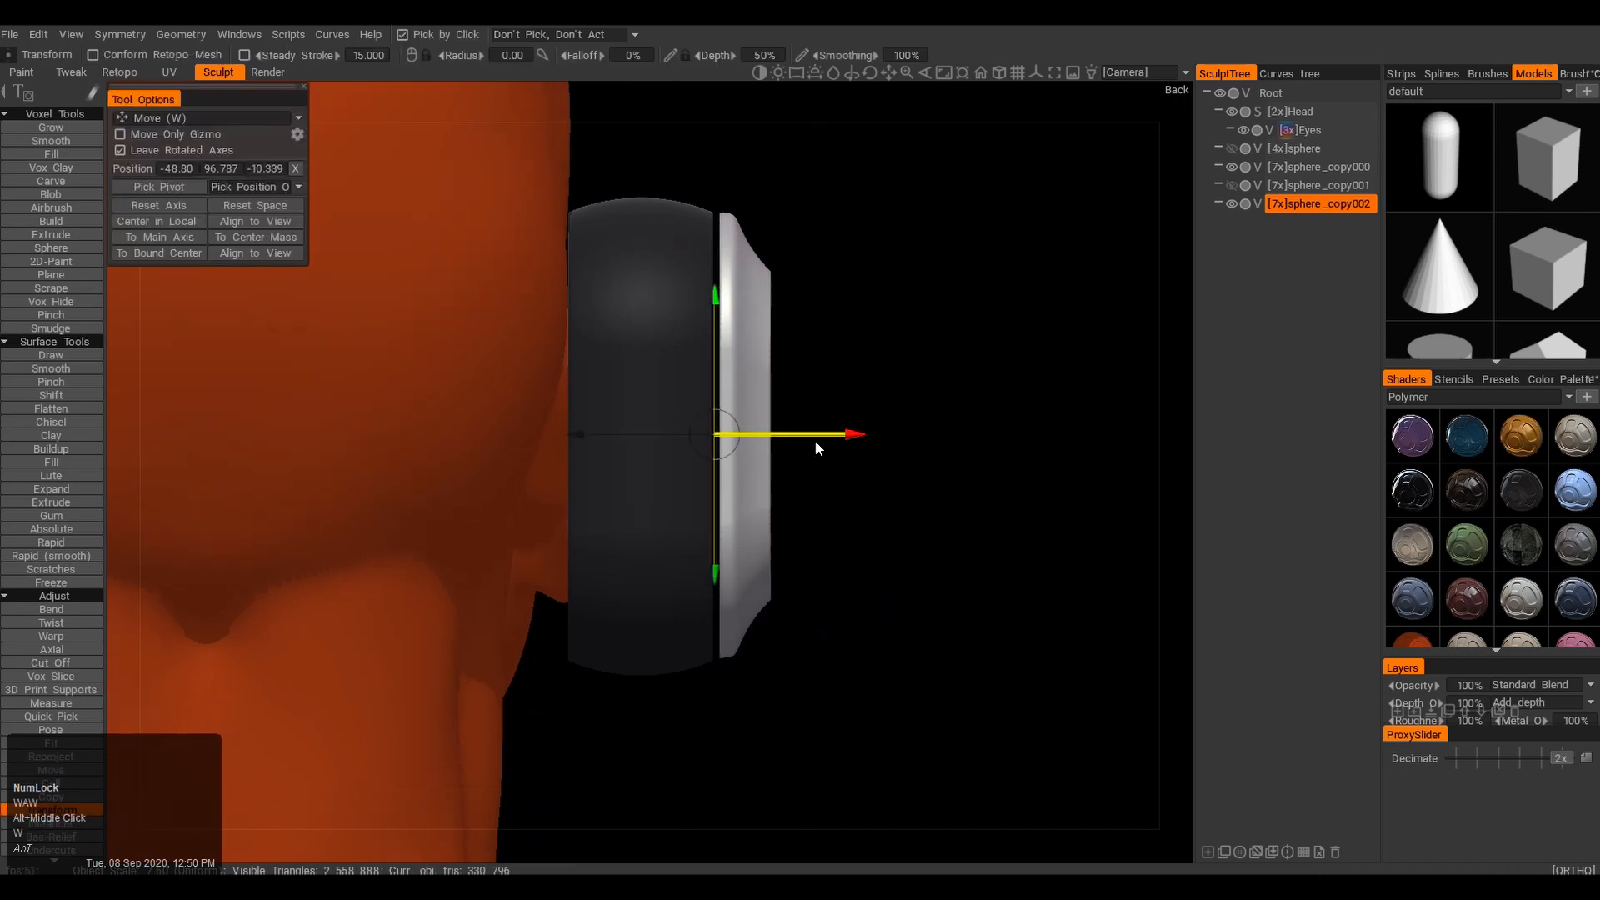
Trim the sides of the dark pad with Cut Off and move the white cap inward against it
{"action": "key", "text": "alt+c"}
{"action": "key", "text": "2"}
{"action": "left_click_drag", "start_coordinate": [857, 721], "coordinate": [735, 216]}
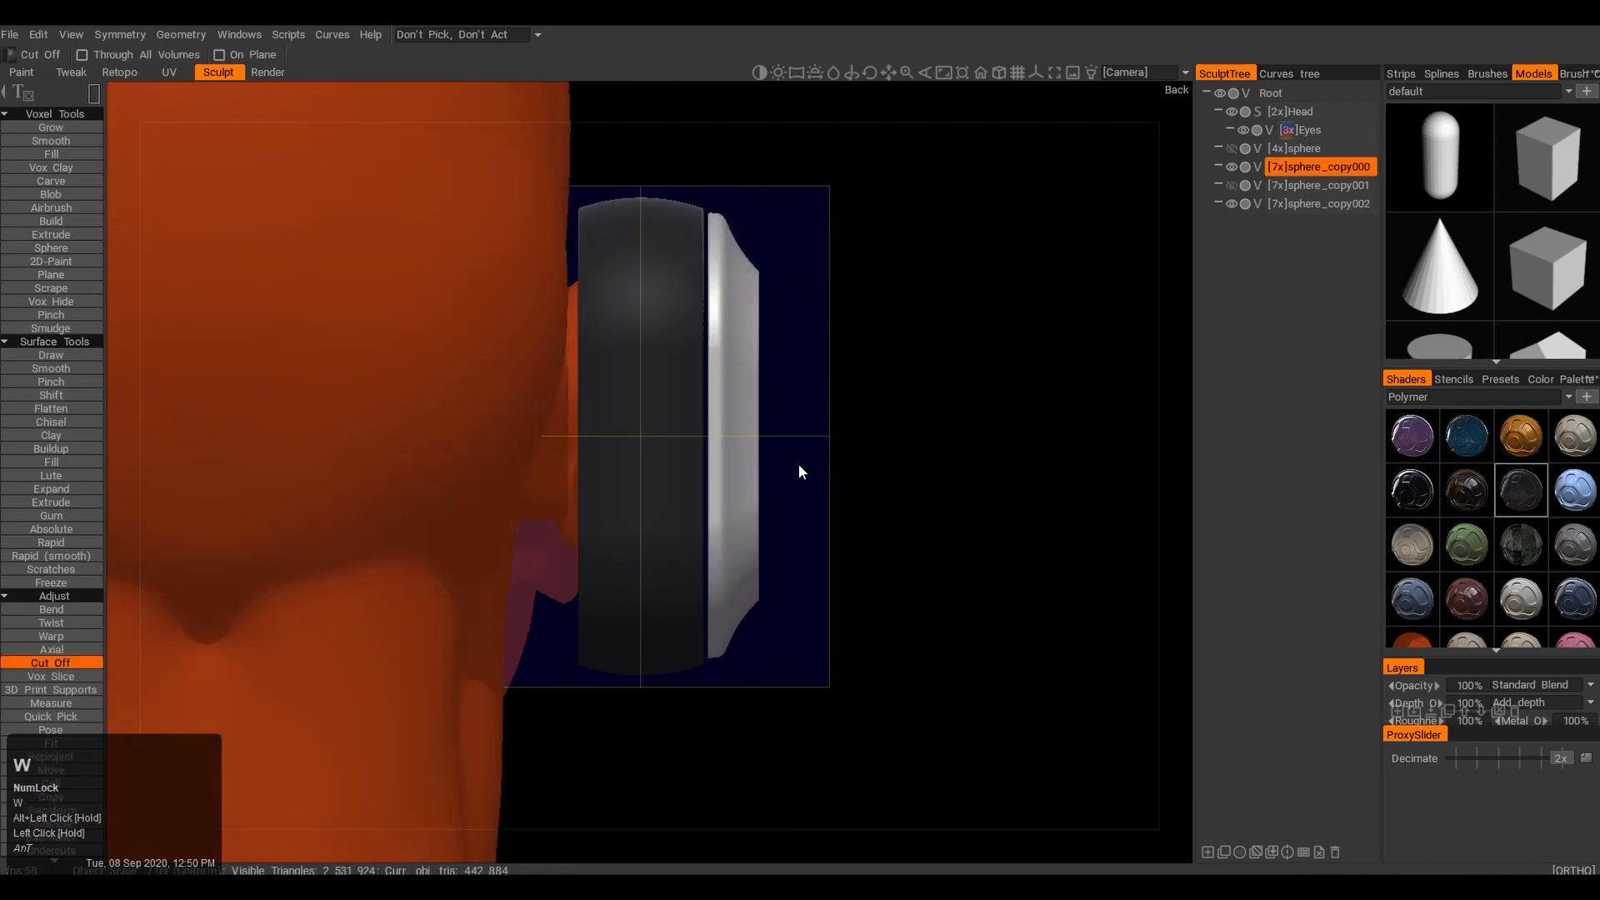
{"action": "key", "text": "a"}
{"action": "left_click_drag", "start_coordinate": [838, 436], "coordinate": [830, 437]}
Duplicate the white outer cap and toggle the visibility of the cap and its copy in the sculpt tree
{"action": "left_click_drag", "start_coordinate": [829, 437], "coordinate": [612, 417], "text": "alt"}
{"action": "right_click_drag", "start_coordinate": [613, 417], "coordinate": [605, 414], "text": "alt"}
{"action": "middle_click_drag", "start_coordinate": [605, 413], "coordinate": [634, 426], "text": "alt"}
{"action": "left_click_drag", "start_coordinate": [633, 426], "coordinate": [875, 408], "text": "alt"}
{"action": "right_click_drag", "start_coordinate": [875, 408], "coordinate": [943, 380], "text": "alt"}
{"action": "left_click_drag", "start_coordinate": [944, 381], "coordinate": [658, 460], "text": "alt"}
{"action": "key", "text": "shift+d"}
{"action": "middle_click_drag", "start_coordinate": [887, 376], "coordinate": [887, 382], "text": "alt"}
{"action": "left_click", "coordinate": [1232, 203]}
{"action": "left_click", "coordinate": [1232, 221]}
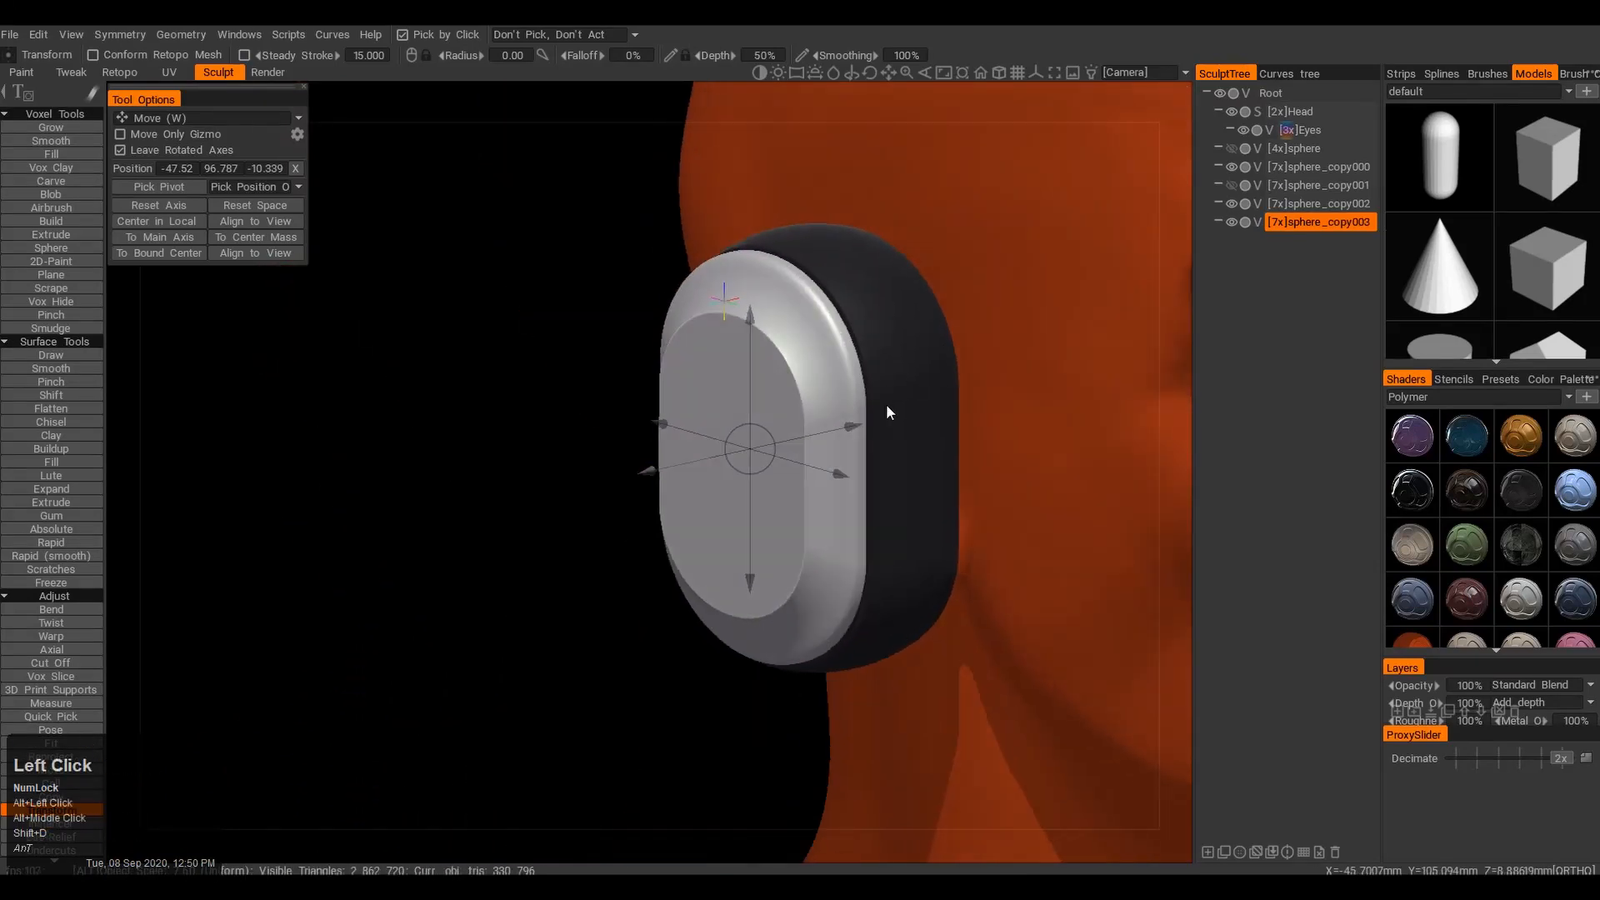
Duplicate the original ear sphere, adjust the cap copies' visibility in the sculpt tree and hide the source sphere
{"action": "left_click", "coordinate": [1231, 221]}
{"action": "left_click_drag", "start_coordinate": [870, 371], "coordinate": [820, 408], "text": "alt"}
{"action": "left_click", "coordinate": [1231, 148]}
{"action": "left_click", "coordinate": [1278, 150]}
{"action": "key", "text": "shift+d"}
{"action": "left_click", "coordinate": [1229, 146]}
{"action": "left_click_drag", "start_coordinate": [1086, 189], "coordinate": [900, 268], "text": "alt"}
{"action": "middle_click_drag", "start_coordinate": [900, 268], "coordinate": [838, 278], "text": "alt"}
Trim the duplicated sphere from both sides with Cut Off
{"action": "left_click", "coordinate": [51, 663]}
{"action": "left_click_drag", "start_coordinate": [597, 261], "coordinate": [779, 735]}
{"action": "middle_click_drag", "start_coordinate": [698, 588], "coordinate": [657, 518], "text": "alt"}
{"action": "scroll", "coordinate": [656, 518], "scroll_direction": "down", "scroll_amount": 2}
{"action": "key", "text": "s"}
{"action": "key", "text": "s"}
{"action": "left_click_drag", "start_coordinate": [746, 256], "coordinate": [1024, 723]}
{"action": "scroll", "coordinate": [850, 457], "scroll_direction": "up", "scroll_amount": 2}
{"action": "left_click_drag", "start_coordinate": [641, 587], "coordinate": [929, 510], "text": "alt"}
{"action": "scroll", "coordinate": [850, 457], "scroll_direction": "down", "scroll_amount": 2}
Scale the trimmed duplicate down with Transform
{"action": "left_click", "coordinate": [50, 810]}
{"action": "key", "text": "e"}
{"action": "key", "text": "r"}
{"action": "key", "text": "ctrl+z"}
{"action": "left_click_drag", "start_coordinate": [754, 464], "coordinate": [633, 550]}
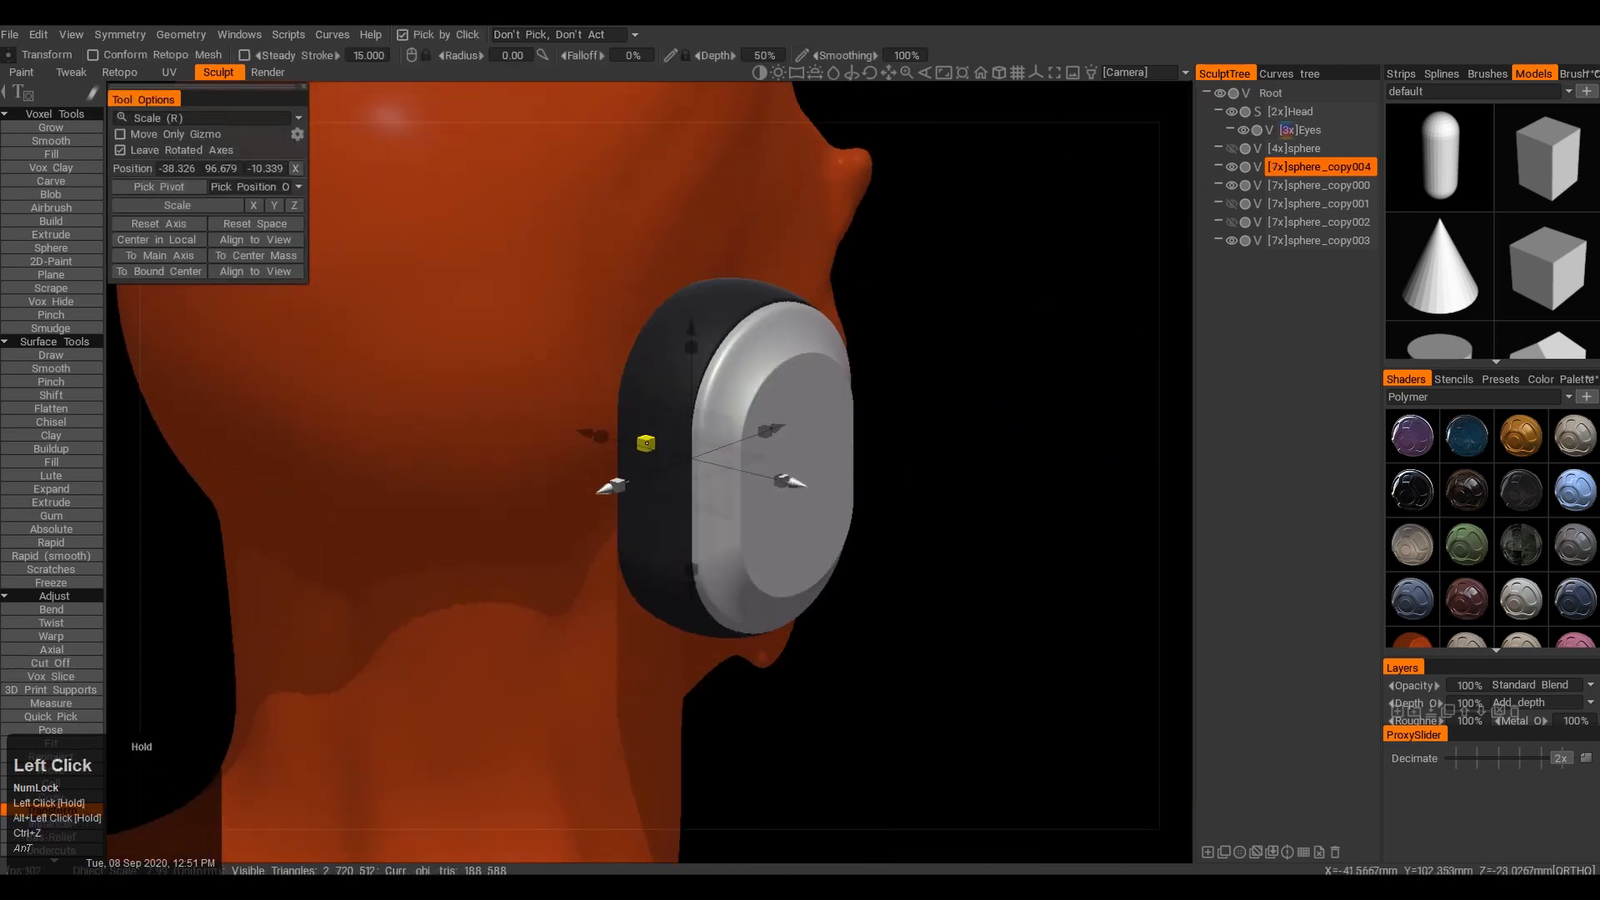
{"action": "left_click_drag", "start_coordinate": [867, 518], "coordinate": [766, 518], "text": "alt"}
{"action": "right_click_drag", "start_coordinate": [767, 519], "coordinate": [841, 500], "text": "alt"}
{"action": "left_click_drag", "start_coordinate": [1048, 460], "coordinate": [735, 483]}
{"action": "middle_click_drag", "start_coordinate": [735, 484], "coordinate": [799, 487], "text": "alt"}
{"action": "left_click_drag", "start_coordinate": [799, 487], "coordinate": [973, 444], "text": "alt"}
{"action": "middle_click_drag", "start_coordinate": [973, 443], "coordinate": [899, 481], "text": "alt"}
Set the symmetry on the small piece and cut it into a round disc with a circular Cut Off
{"action": "key", "text": "c"}
{"action": "key", "text": "s"}
{"action": "left_click", "coordinate": [763, 326]}
{"action": "key", "text": "s"}
{"action": "left_click", "coordinate": [835, 602]}
{"action": "key", "text": "e"}
{"action": "left_click_drag", "start_coordinate": [935, 549], "coordinate": [936, 550], "text": "shift"}
{"action": "left_click_drag", "start_coordinate": [906, 538], "coordinate": [864, 537], "text": "alt"}
Readjust the symmetry settings and move the small disc outward beyond the white cap
{"action": "key", "text": "w"}
{"action": "left_click_drag", "start_coordinate": [747, 492], "coordinate": [771, 496], "text": "alt"}
{"action": "key", "text": "s"}
{"action": "left_click", "coordinate": [712, 578]}
{"action": "key", "text": "s"}
{"action": "left_click", "coordinate": [864, 636]}
{"action": "key", "text": "s"}
{"action": "left_click", "coordinate": [726, 532]}
{"action": "key", "text": "s"}
{"action": "key", "text": "w"}
{"action": "left_click_drag", "start_coordinate": [770, 496], "coordinate": [417, 528]}
Centre the X-axis mirror symmetry on the small disc using Pick from Bound Box
{"action": "left_click_drag", "start_coordinate": [467, 574], "coordinate": [716, 533], "text": "alt"}
{"action": "right_click_drag", "start_coordinate": [717, 533], "coordinate": [626, 505], "text": "alt"}
{"action": "key", "text": "s"}
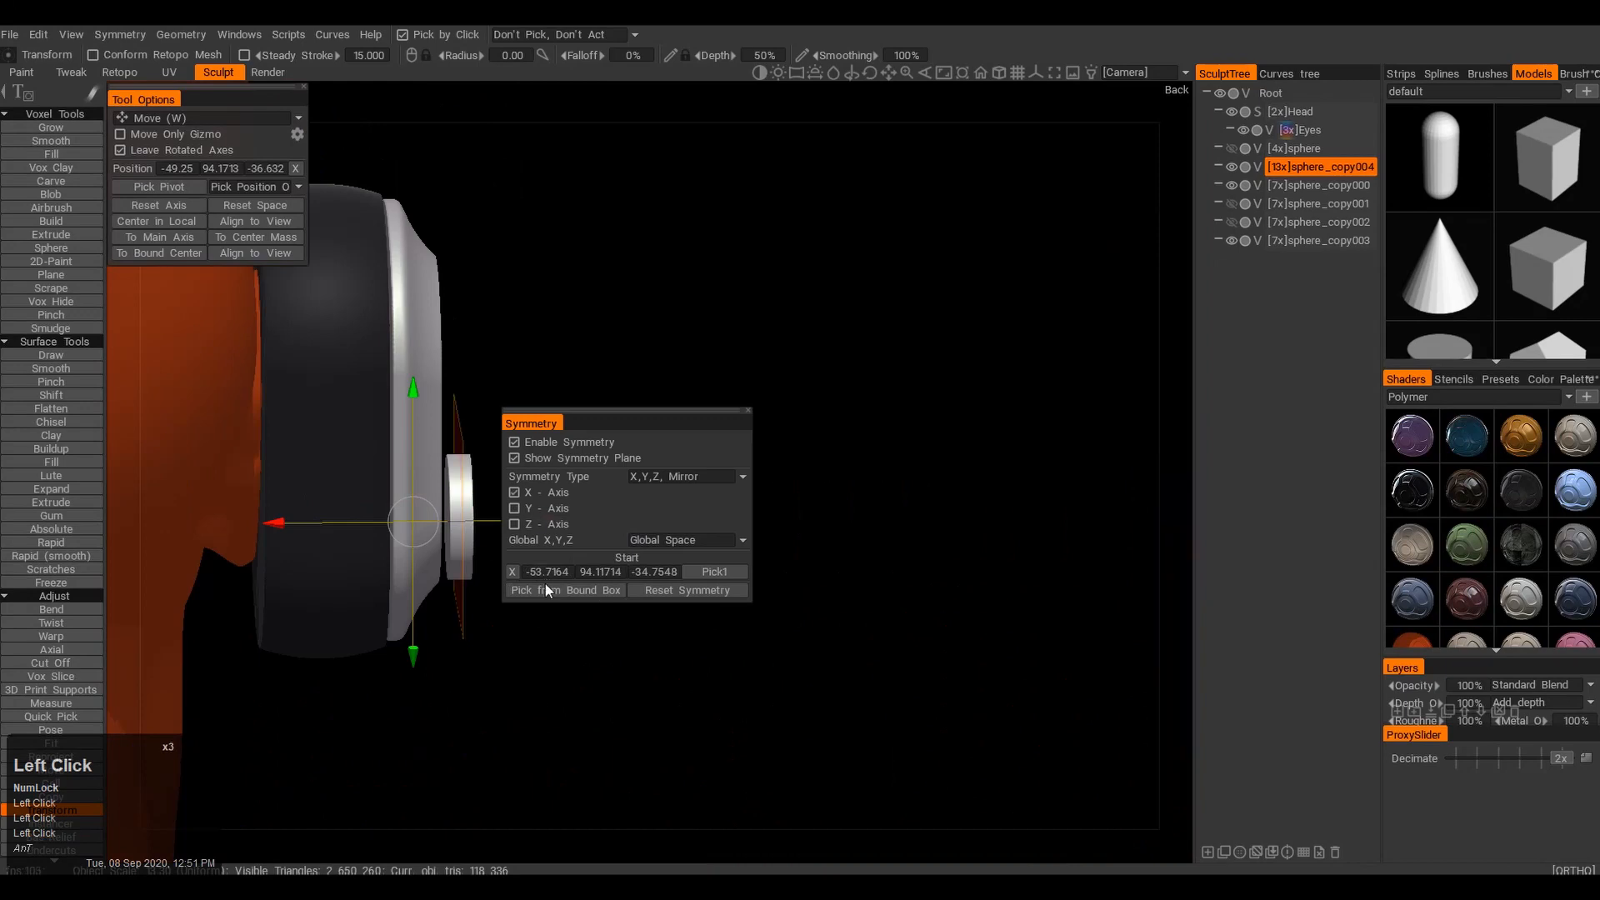
{"action": "left_click", "coordinate": [545, 589]}
{"action": "left_click_drag", "start_coordinate": [716, 533], "coordinate": [753, 537], "text": "alt"}
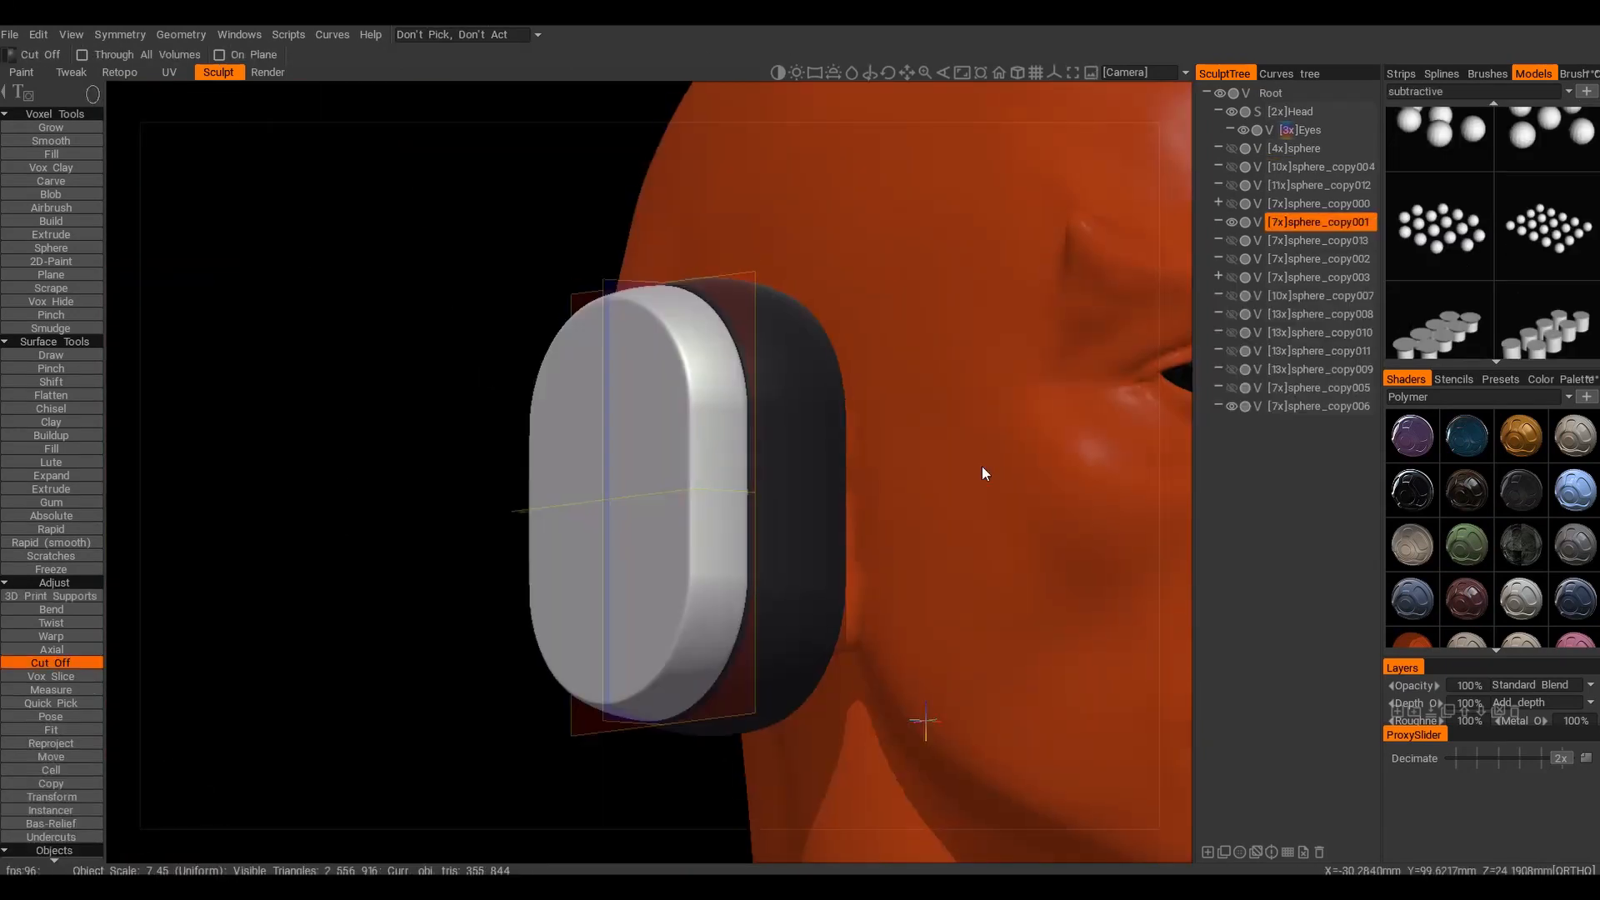
Reduce the white cap to a shallow dome with Vox Hide from the front view, undoing the last stroke
{"action": "left_click_drag", "start_coordinate": [981, 466], "coordinate": [787, 440], "text": "alt+shift"}
{"action": "key", "text": "1"}
{"action": "left_click", "coordinate": [797, 391]}
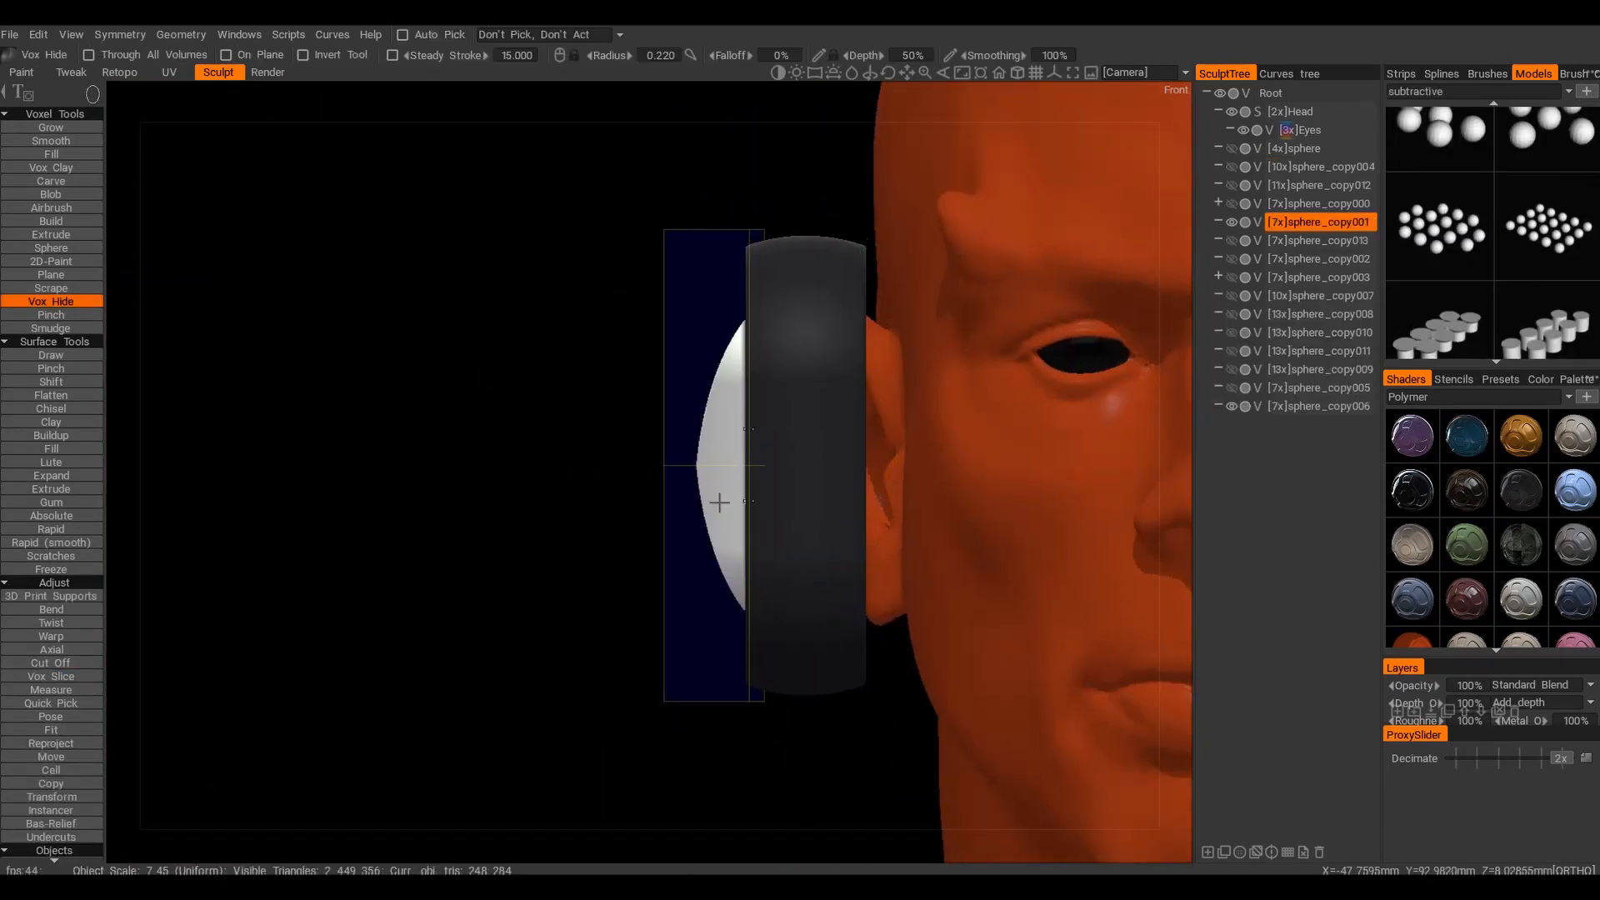
{"action": "left_click_drag", "start_coordinate": [885, 574], "coordinate": [876, 637]}
{"action": "left_click_drag", "start_coordinate": [680, 516], "coordinate": [1046, 533], "text": "alt"}
{"action": "left_click_drag", "start_coordinate": [858, 402], "coordinate": [700, 504], "text": "alt"}
{"action": "left_click_drag", "start_coordinate": [649, 601], "coordinate": [652, 608]}
{"action": "mouse_move", "coordinate": [717, 575]}
{"action": "left_mouse_down", "text": "alt"}
{"action": "mouse_move", "coordinate": [863, 553]}
{"action": "mouse_move", "coordinate": [759, 453]}
{"action": "mouse_move", "coordinate": [604, 389]}
{"action": "mouse_move", "coordinate": [621, 483]}
{"action": "mouse_move", "coordinate": [938, 461]}
{"action": "mouse_move", "coordinate": [655, 492]}
{"action": "mouse_move", "coordinate": [1036, 438]}
{"action": "mouse_move", "coordinate": [947, 364]}
{"action": "mouse_move", "coordinate": [991, 433]}
{"action": "left_mouse_up", "text": "alt"}
{"action": "key", "text": "ctrl+z"}
Duplicate the domed cap twice, hiding the previous version each time
{"action": "key", "text": "ctrl+d"}
{"action": "left_click", "coordinate": [1231, 222]}
{"action": "scroll", "coordinate": [935, 453], "scroll_direction": "up", "scroll_amount": 2}
{"action": "middle_click_drag", "start_coordinate": [991, 433], "coordinate": [991, 455], "text": "alt"}
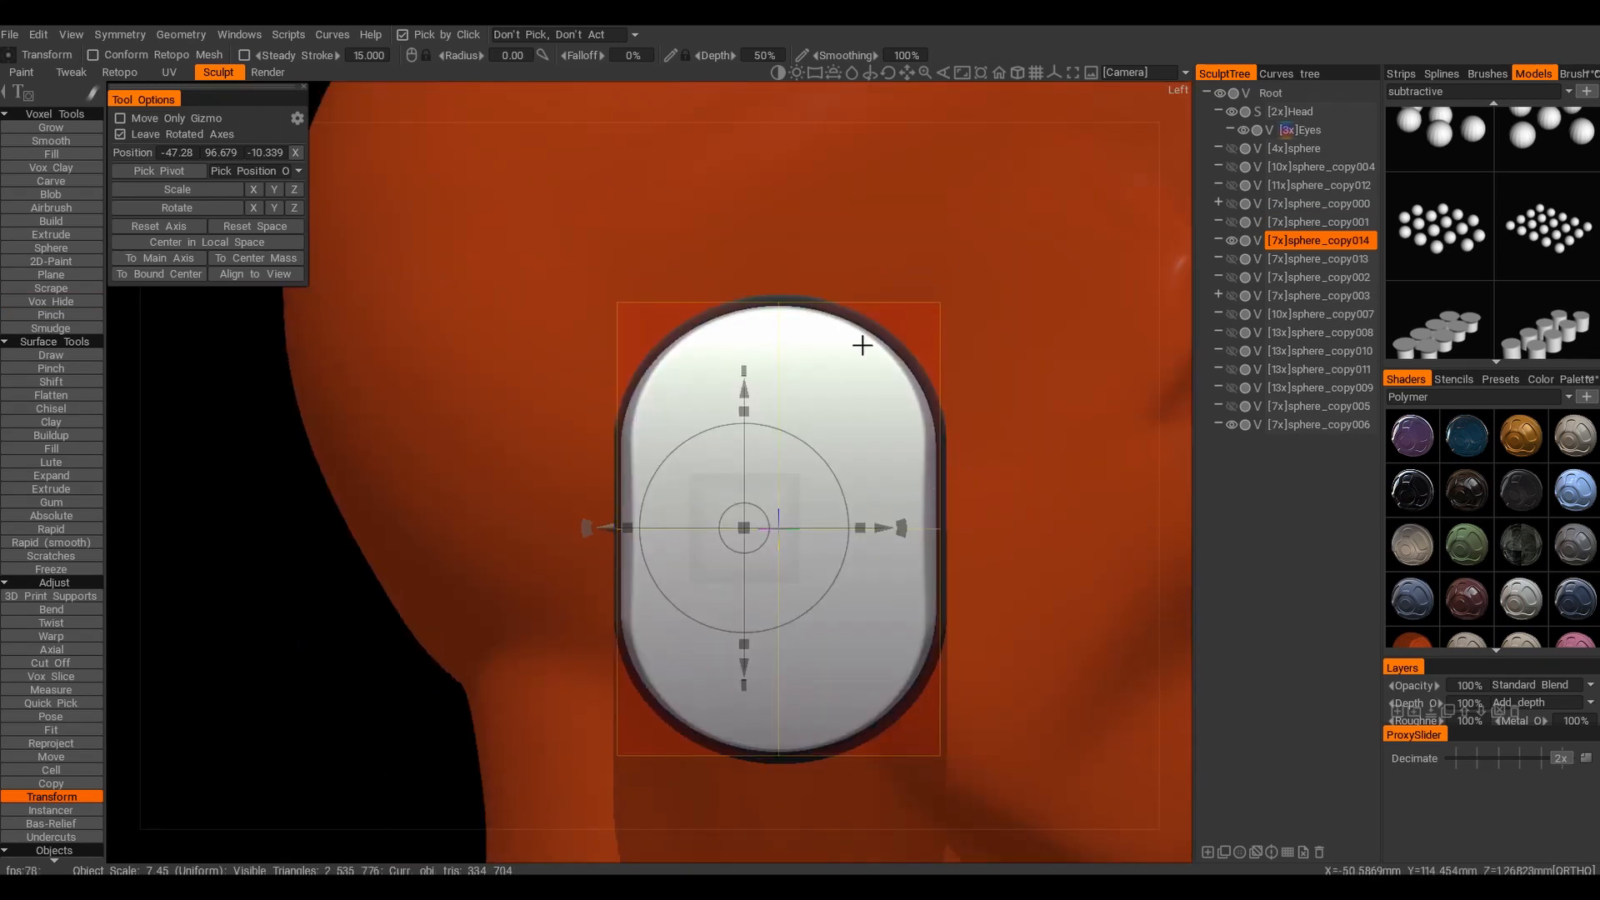
{"action": "middle_click_drag", "start_coordinate": [875, 328], "coordinate": [866, 344], "text": "alt"}
{"action": "scroll", "coordinate": [1483, 221], "scroll_direction": "down", "scroll_amount": 5}
{"action": "scroll", "coordinate": [1483, 237], "scroll_direction": "up", "scroll_amount": 5}
{"action": "key", "text": "ctrl+d"}
{"action": "left_click", "coordinate": [1232, 241]}
Try stamping a tapered shape from the subtractive models into the domed cap
{"action": "scroll", "coordinate": [1489, 262], "scroll_direction": "down", "scroll_amount": 5}
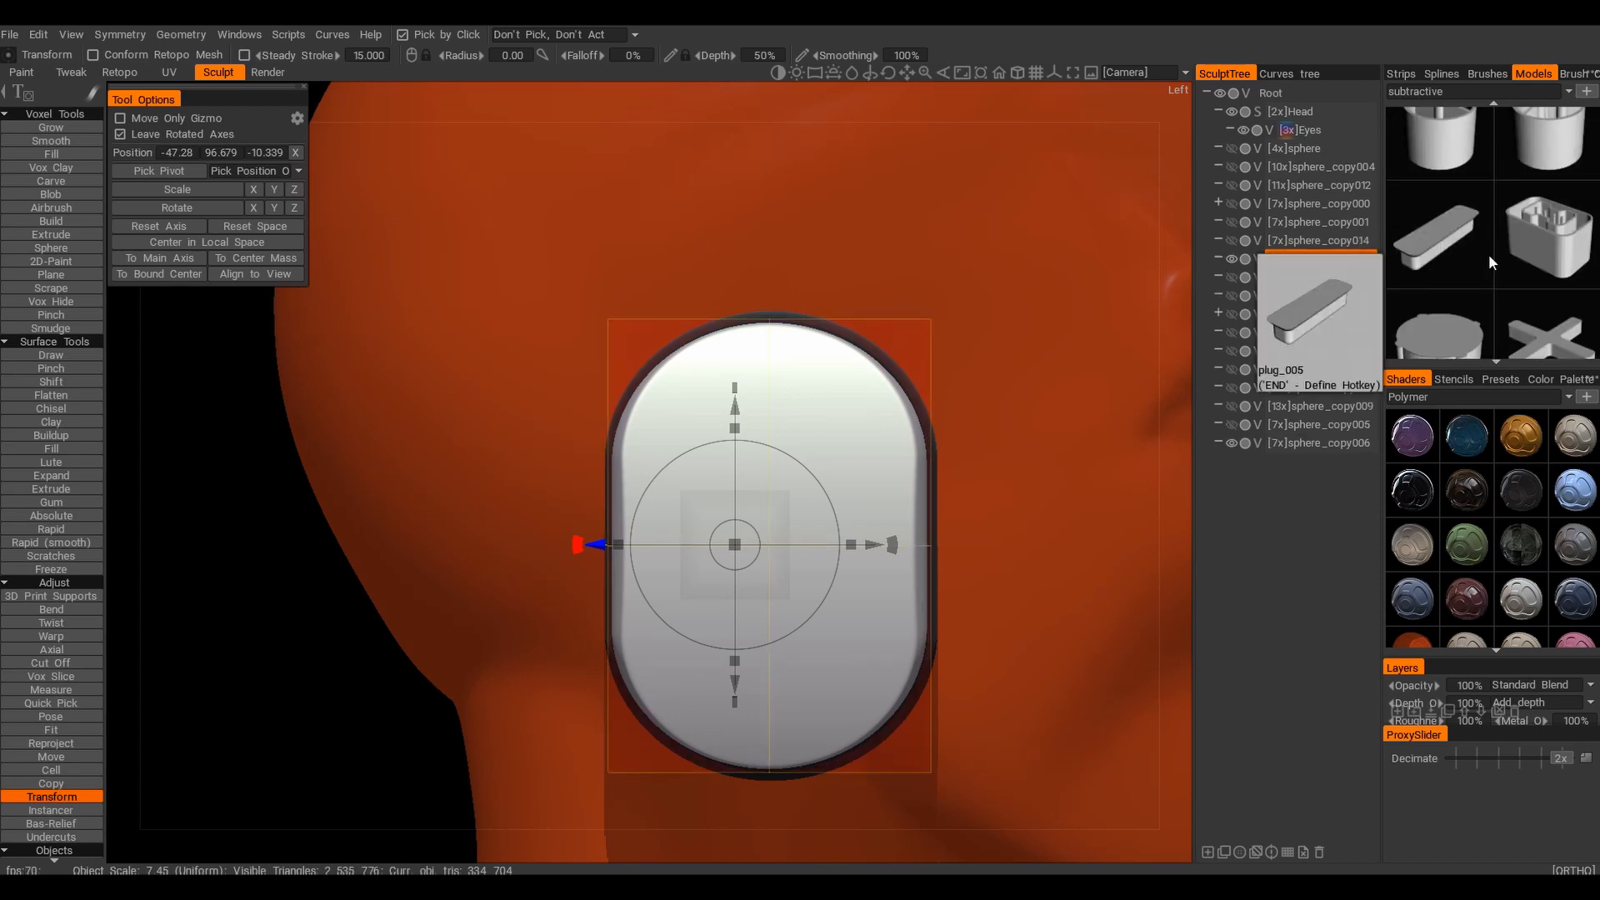
{"action": "scroll", "coordinate": [1489, 262], "scroll_direction": "down", "scroll_amount": 5}
{"action": "left_click", "coordinate": [1541, 298]}
{"action": "middle_click_drag", "start_coordinate": [774, 450], "coordinate": [696, 422], "text": "alt"}
{"action": "left_click", "coordinate": [625, 448], "text": "ctrl"}
{"action": "left_click_drag", "start_coordinate": [626, 322], "coordinate": [748, 277], "text": "alt"}
{"action": "left_click", "coordinate": [625, 322], "text": "ctrl"}
{"action": "mouse_move", "coordinate": [748, 276]}
{"action": "right_mouse_down", "text": "alt"}
{"action": "mouse_move", "coordinate": [746, 311]}
{"action": "mouse_move", "coordinate": [748, 275]}
{"action": "right_mouse_up", "text": "alt"}
{"action": "key", "text": "ctrl+z"}
{"action": "key", "text": "ctrl+z"}
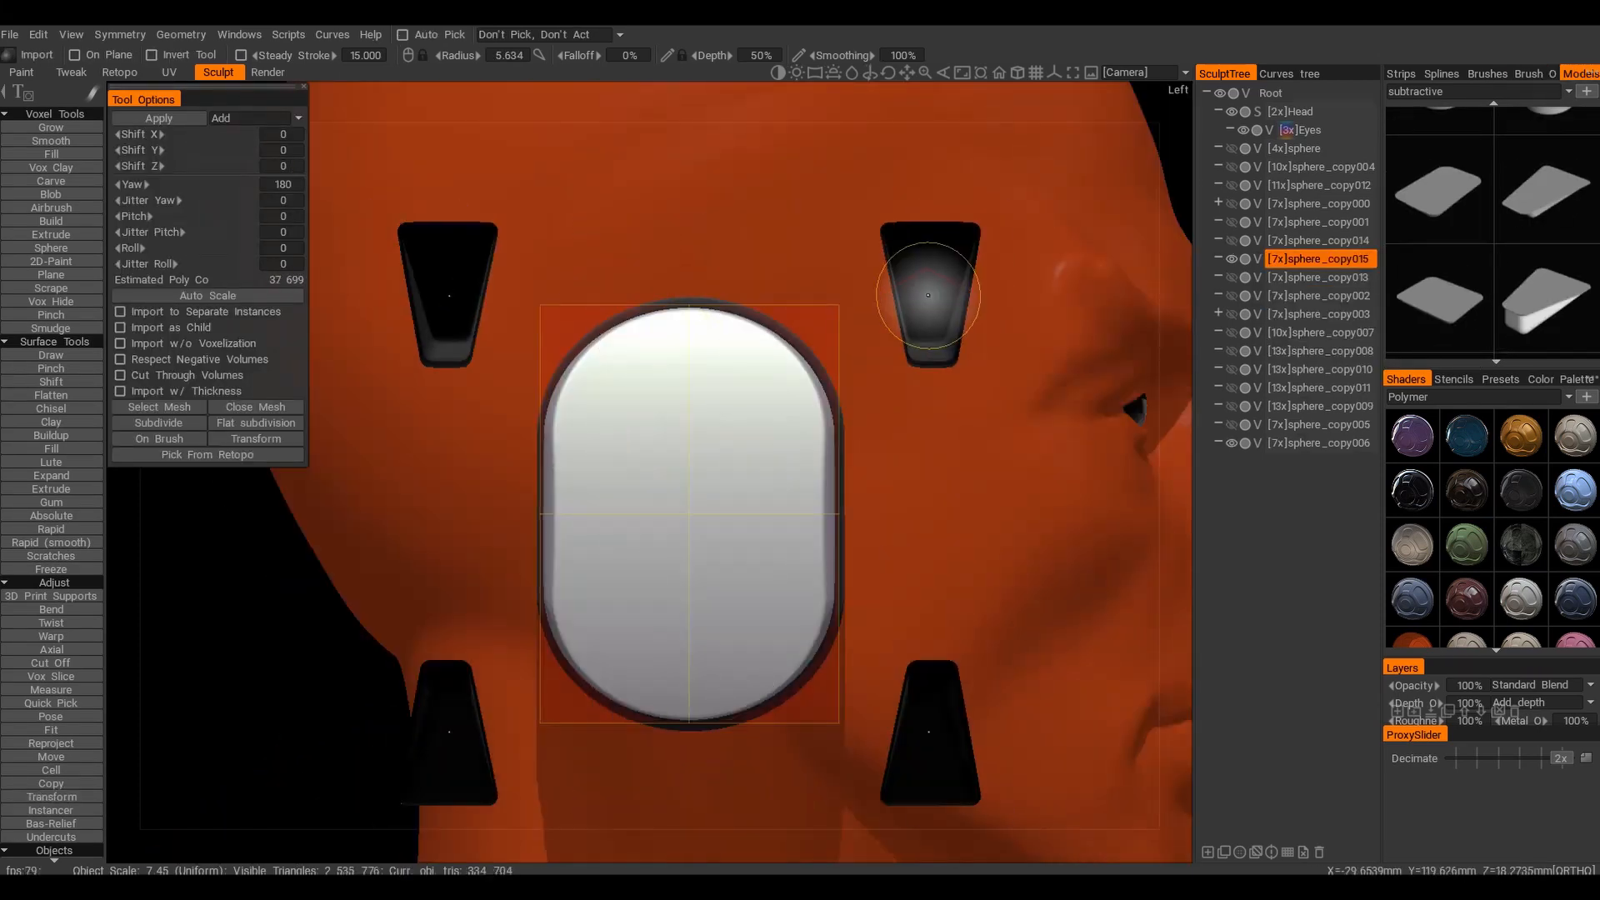
Try carving a mirrored pattern of triangles from the subtractive models across the whole cap
{"action": "scroll", "coordinate": [1537, 236], "scroll_direction": "down", "scroll_amount": 5}
{"action": "scroll", "coordinate": [1538, 237], "scroll_direction": "up", "scroll_amount": 1}
{"action": "left_click", "coordinate": [1539, 242]}
{"action": "left_click", "coordinate": [729, 417], "text": "ctrl"}
{"action": "mouse_move", "coordinate": [861, 431]}
{"action": "left_mouse_down", "text": "alt"}
{"action": "mouse_move", "coordinate": [880, 468]}
{"action": "mouse_move", "coordinate": [861, 431]}
{"action": "left_mouse_up", "text": "alt"}
{"action": "scroll", "coordinate": [584, 599], "scroll_direction": "up", "scroll_amount": 3}
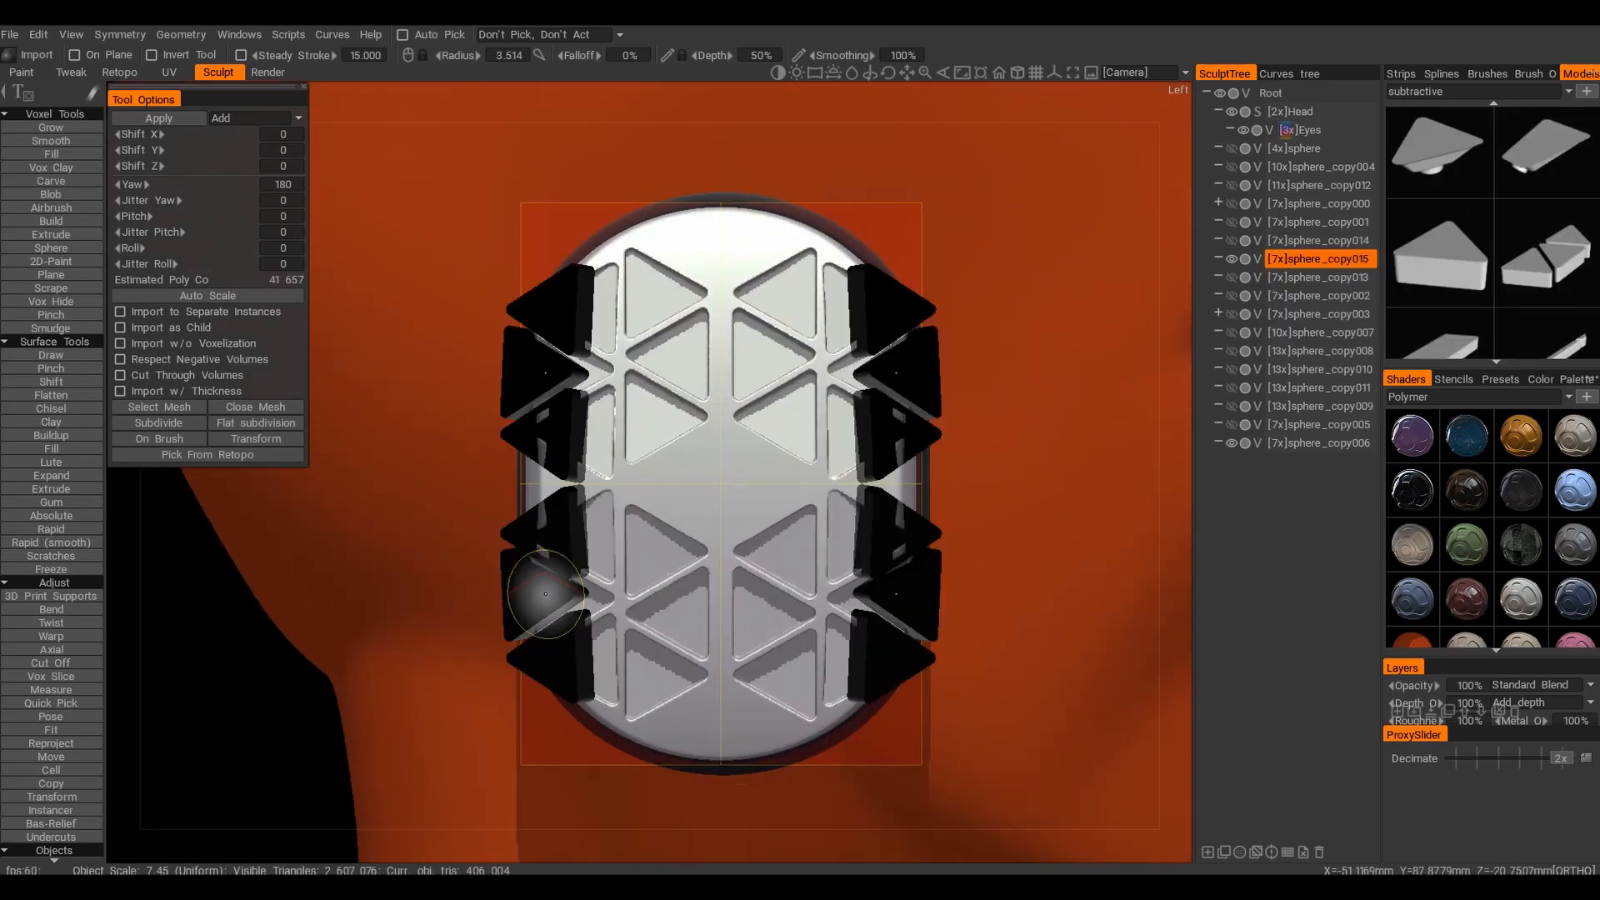
{"action": "key", "text": "ctrl+z"}
Compare the hidden cap variants and try the triangle stamp at the middle of the cap
{"action": "left_click", "coordinate": [1233, 388]}
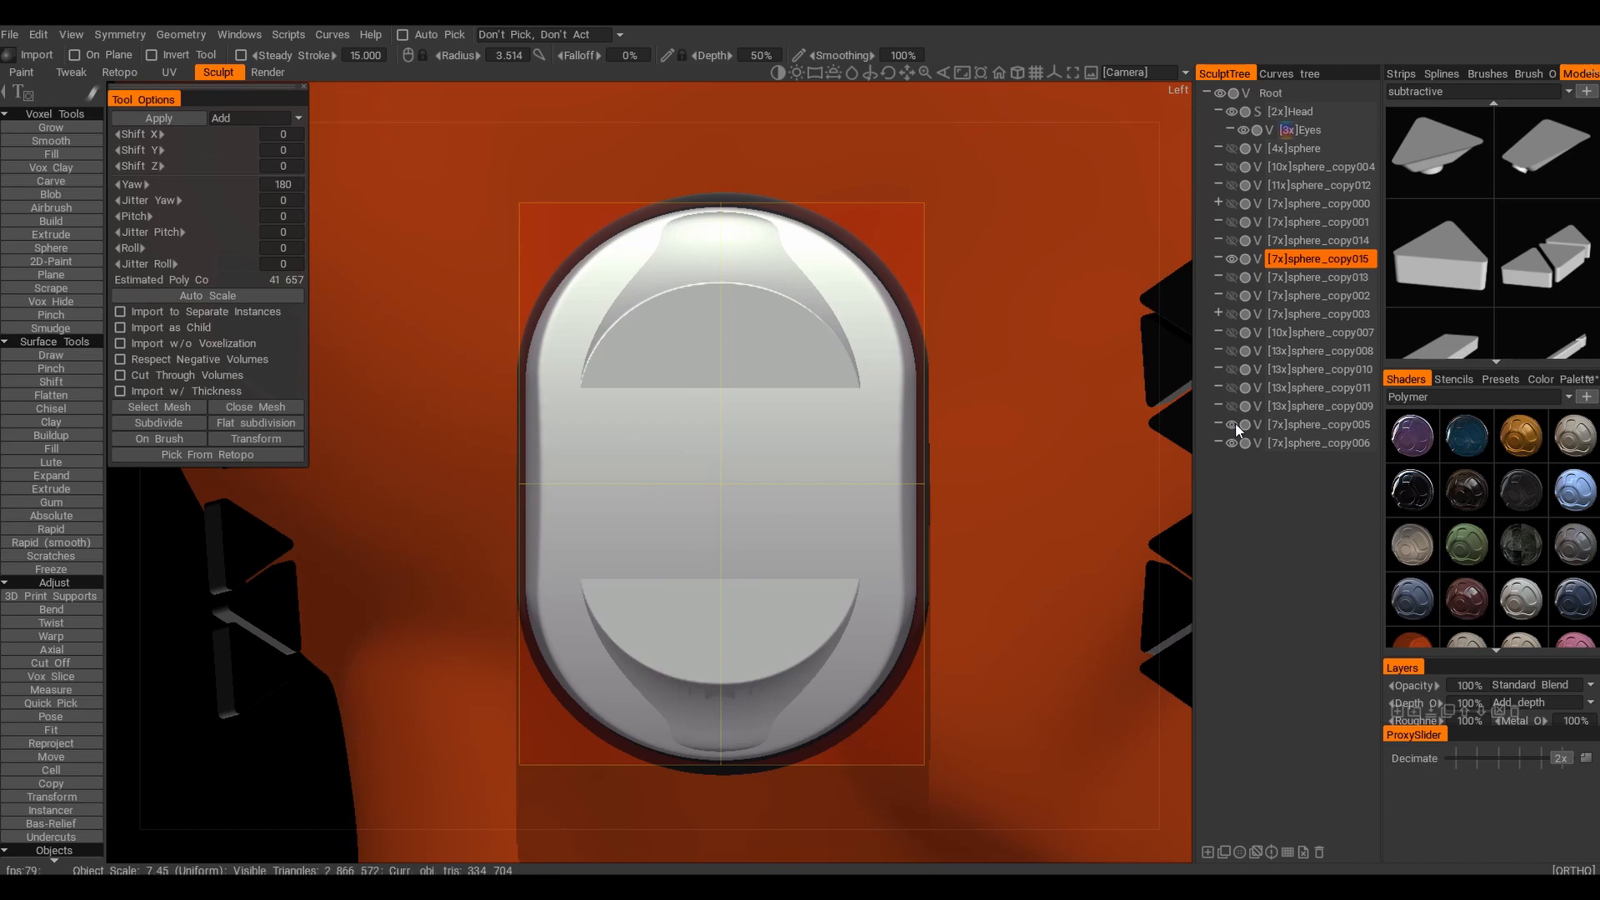
{"action": "left_click", "coordinate": [1231, 295]}
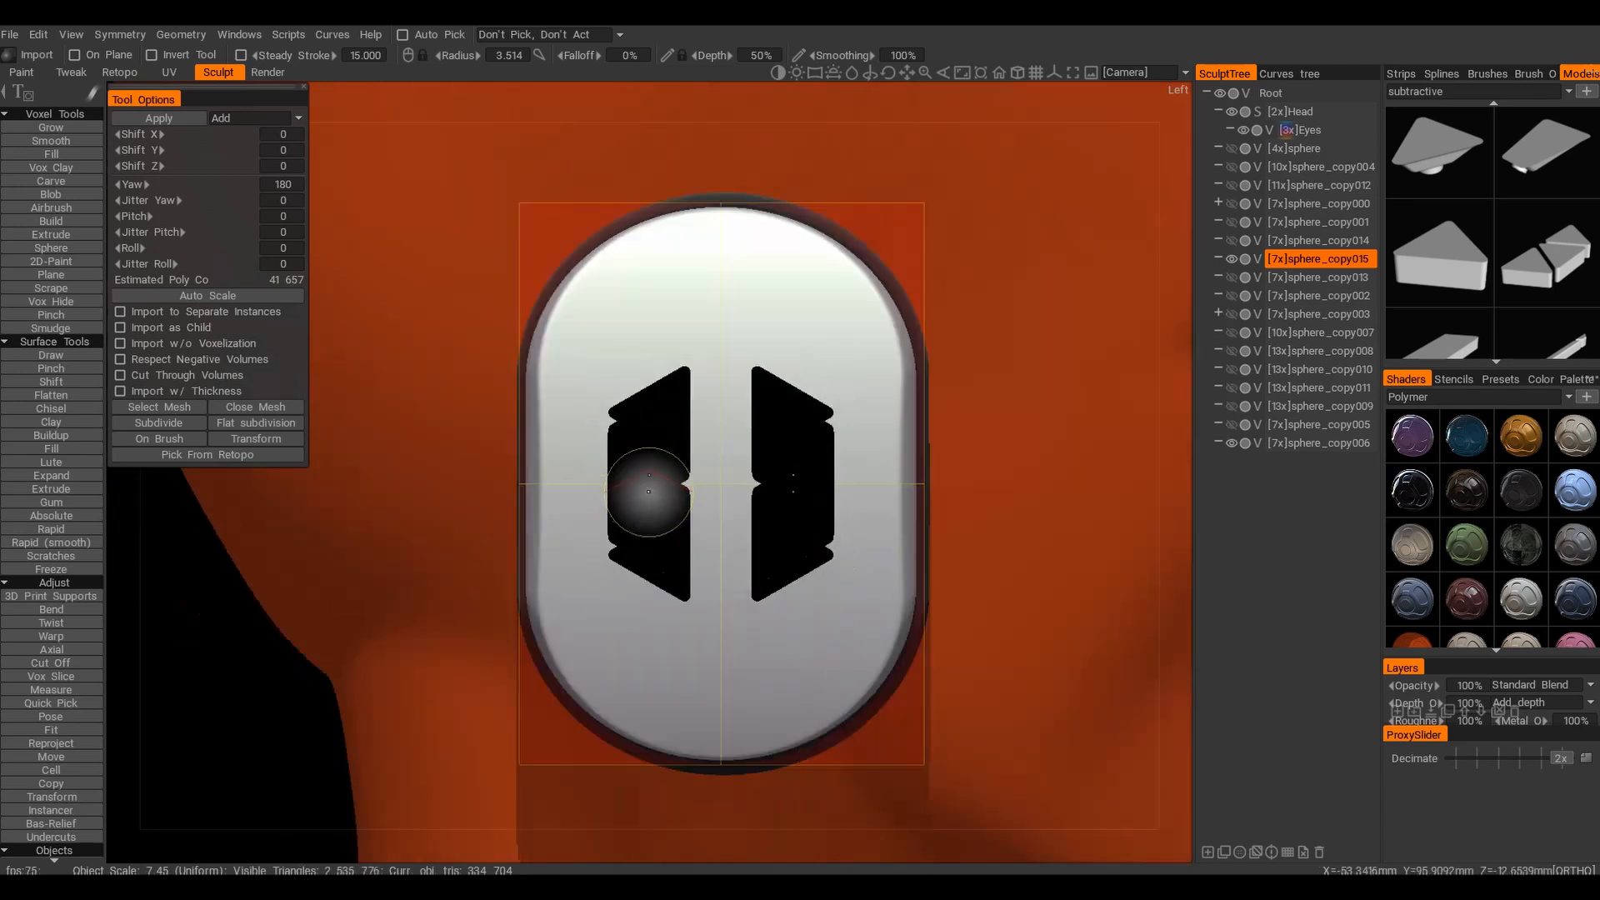
{"action": "left_click", "coordinate": [667, 484], "text": "ctrl"}
{"action": "mouse_move", "coordinate": [503, 511]}
{"action": "left_mouse_down", "text": "alt"}
{"action": "mouse_move", "coordinate": [477, 408]}
{"action": "mouse_move", "coordinate": [658, 413]}
{"action": "left_mouse_up", "text": "alt"}
{"action": "key", "text": "ctrl+z"}
Duplicate the domed cap and cut the copy into a central round disc with a circular Cut Off
{"action": "key", "text": "ctrl+d"}
{"action": "left_click", "coordinate": [52, 664]}
{"action": "key", "text": "e"}
{"action": "left_click", "coordinate": [918, 392]}
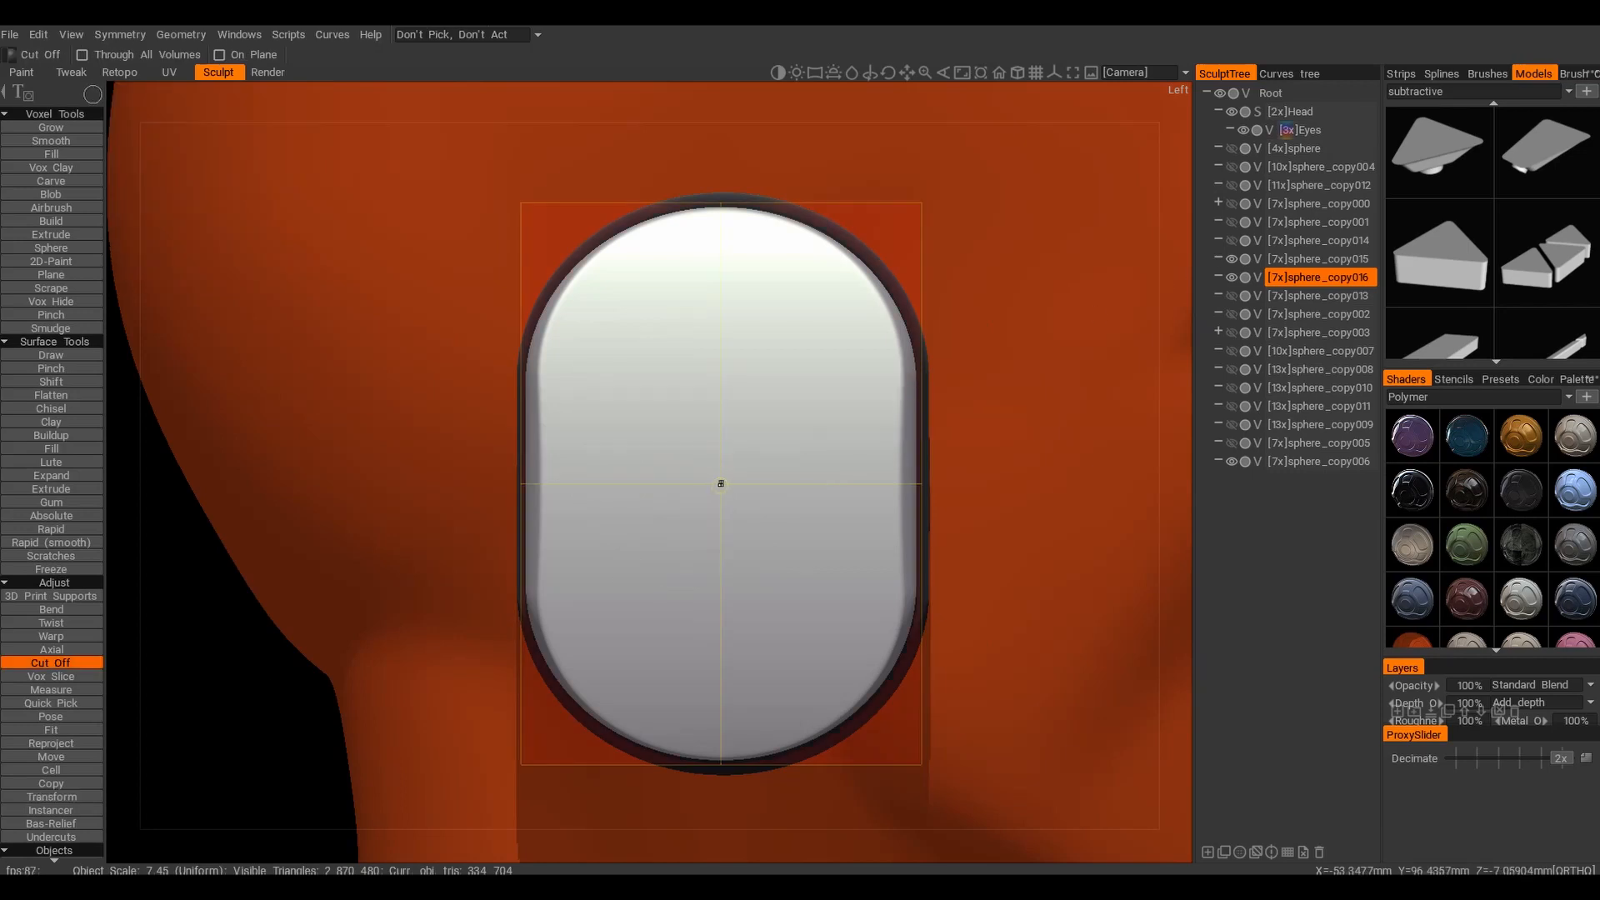
{"action": "left_click_drag", "start_coordinate": [798, 601], "coordinate": [798, 602]}
Move the central disc outward from the cap and scale it down with Transform
{"action": "left_click_drag", "start_coordinate": [771, 503], "coordinate": [786, 517], "text": "alt"}
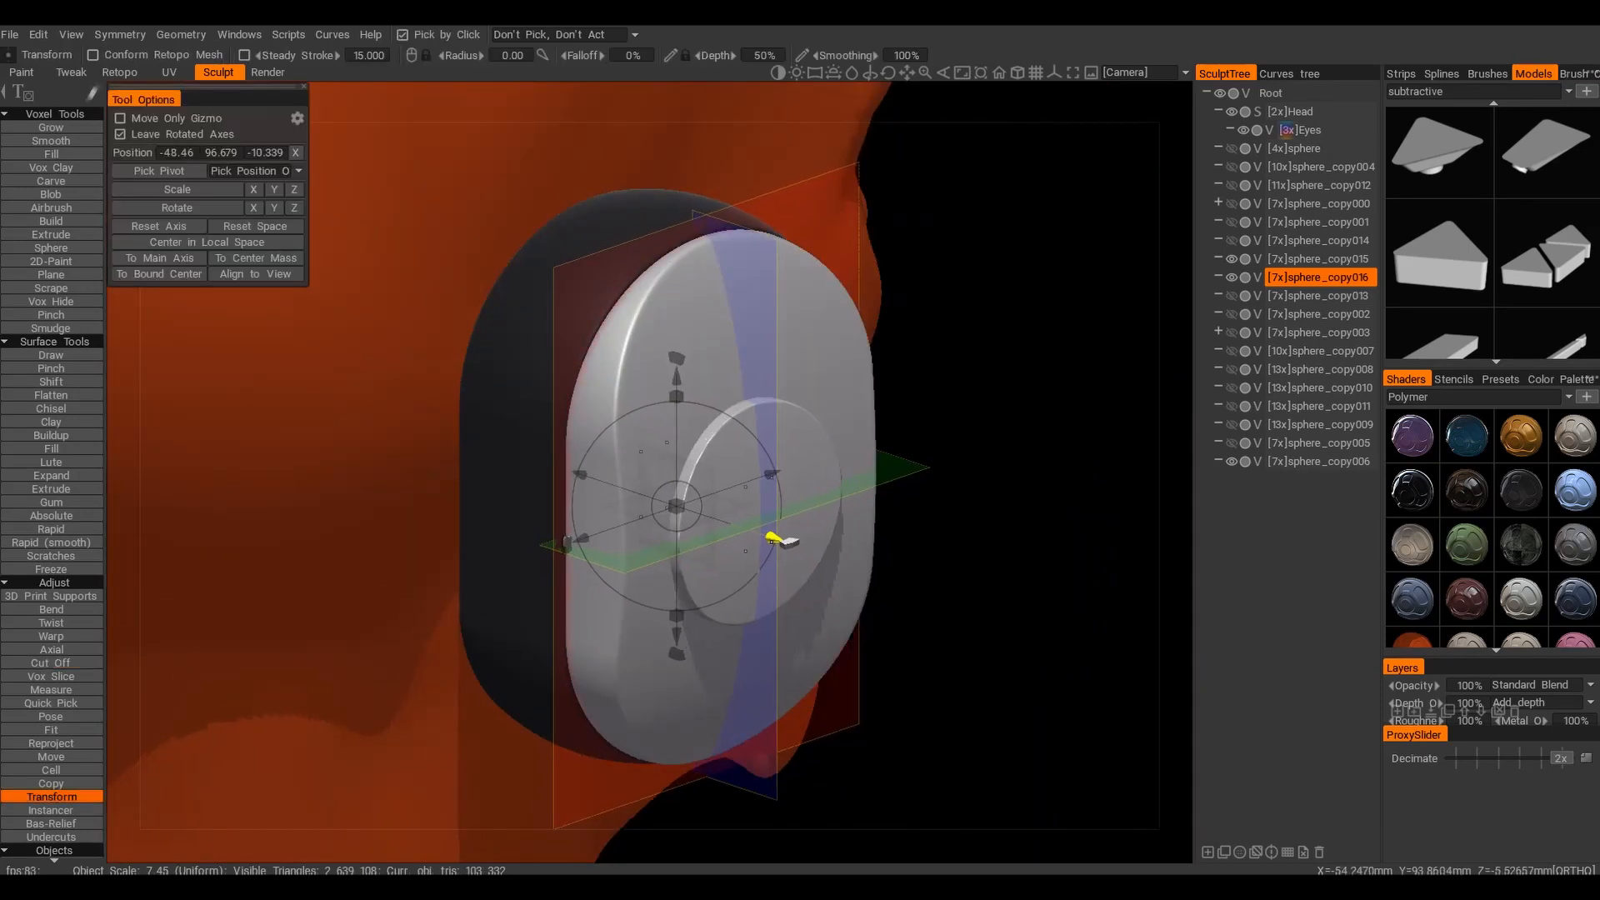
{"action": "left_click_drag", "start_coordinate": [773, 541], "coordinate": [778, 544]}
{"action": "left_click_drag", "start_coordinate": [778, 543], "coordinate": [720, 565], "text": "alt"}
{"action": "left_click_drag", "start_coordinate": [695, 490], "coordinate": [691, 494]}
{"action": "left_click_drag", "start_coordinate": [750, 552], "coordinate": [753, 555]}
{"action": "left_click_drag", "start_coordinate": [753, 556], "coordinate": [699, 575], "text": "alt"}
{"action": "left_click_drag", "start_coordinate": [743, 484], "coordinate": [740, 488]}
{"action": "left_click_drag", "start_coordinate": [740, 489], "coordinate": [908, 408], "text": "alt+shift"}
Duplicate the central disc, give the copy an orange Polymer shader and move it outward
{"action": "key", "text": "ctrl+d"}
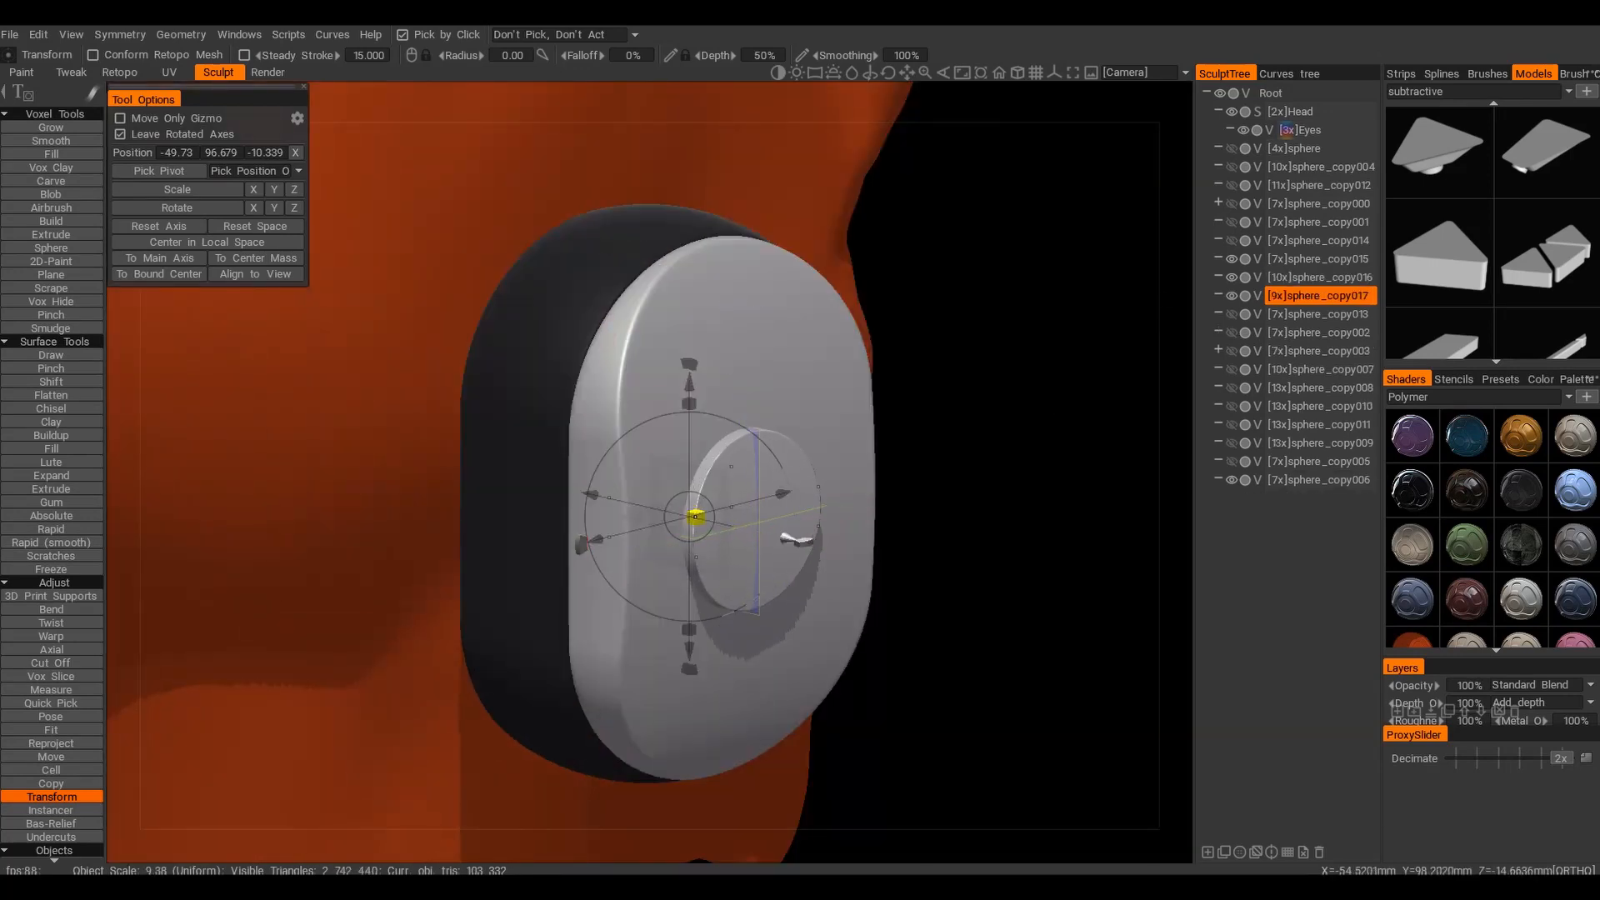
{"action": "left_click_drag", "start_coordinate": [777, 536], "coordinate": [780, 539]}
{"action": "left_click_drag", "start_coordinate": [780, 538], "coordinate": [967, 550], "text": "alt+shift"}
{"action": "left_click_drag", "start_coordinate": [809, 495], "coordinate": [847, 496]}
{"action": "left_click_drag", "start_coordinate": [847, 497], "coordinate": [975, 575], "text": "alt"}
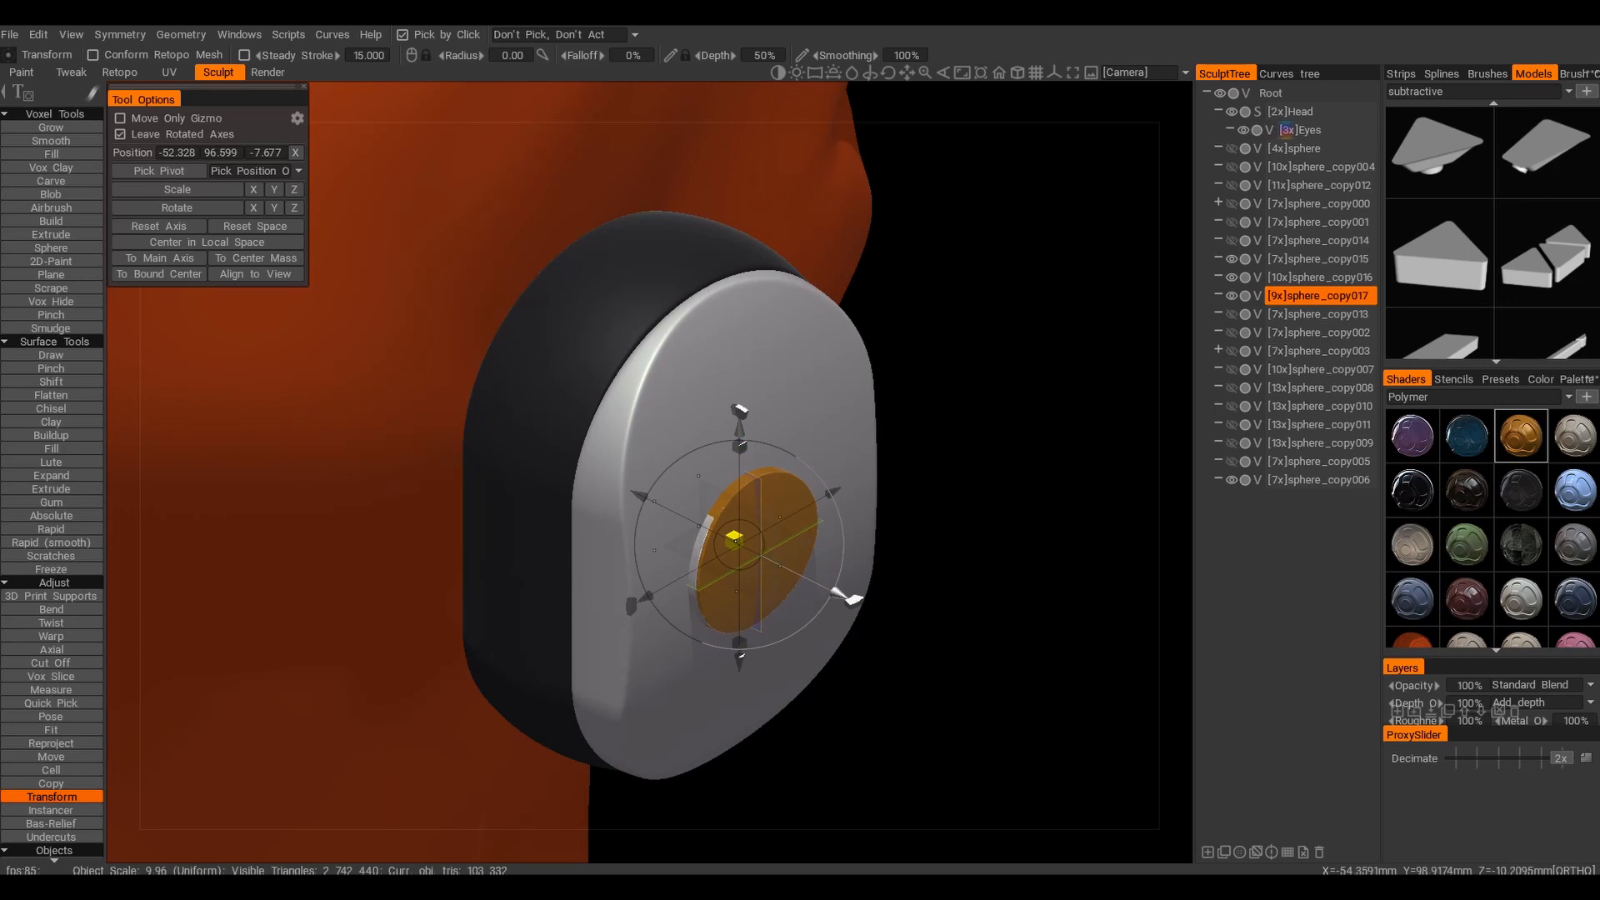
Fit the orange copy as a thin rim around the white disc and apply a bronze Metal shader to it
{"action": "left_click_drag", "start_coordinate": [740, 545], "coordinate": [641, 505], "text": "alt+shift"}
{"action": "left_click_drag", "start_coordinate": [830, 653], "coordinate": [933, 696], "text": "alt"}
{"action": "left_click_drag", "start_coordinate": [746, 551], "coordinate": [785, 571], "text": "alt+shift"}
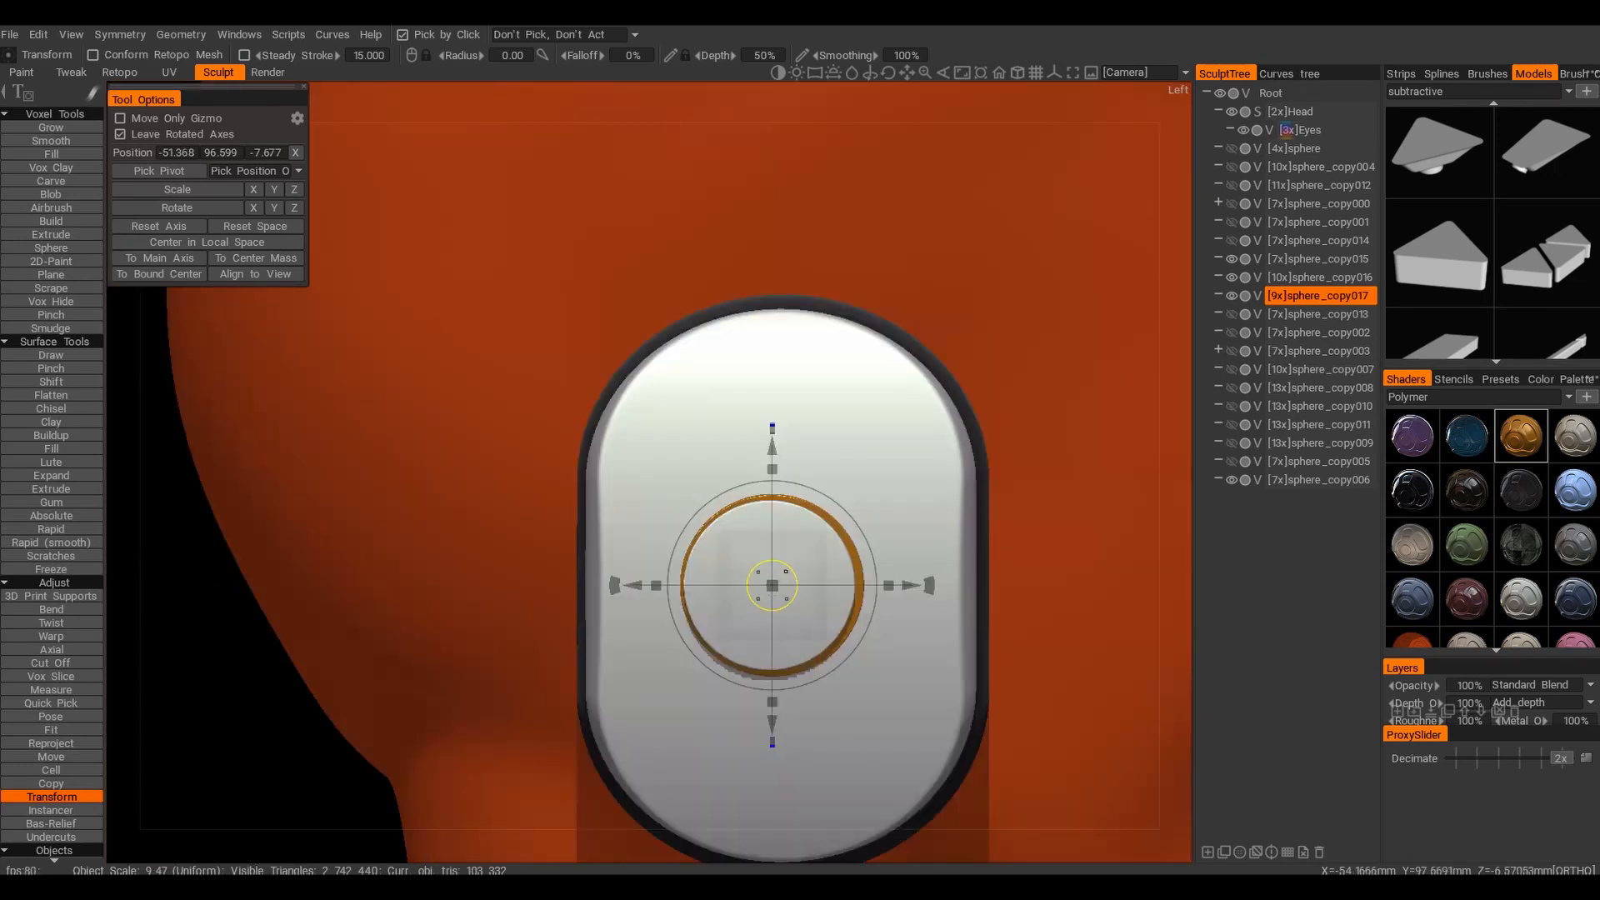
{"action": "scroll", "coordinate": [957, 463], "scroll_direction": "up", "scroll_amount": 3}
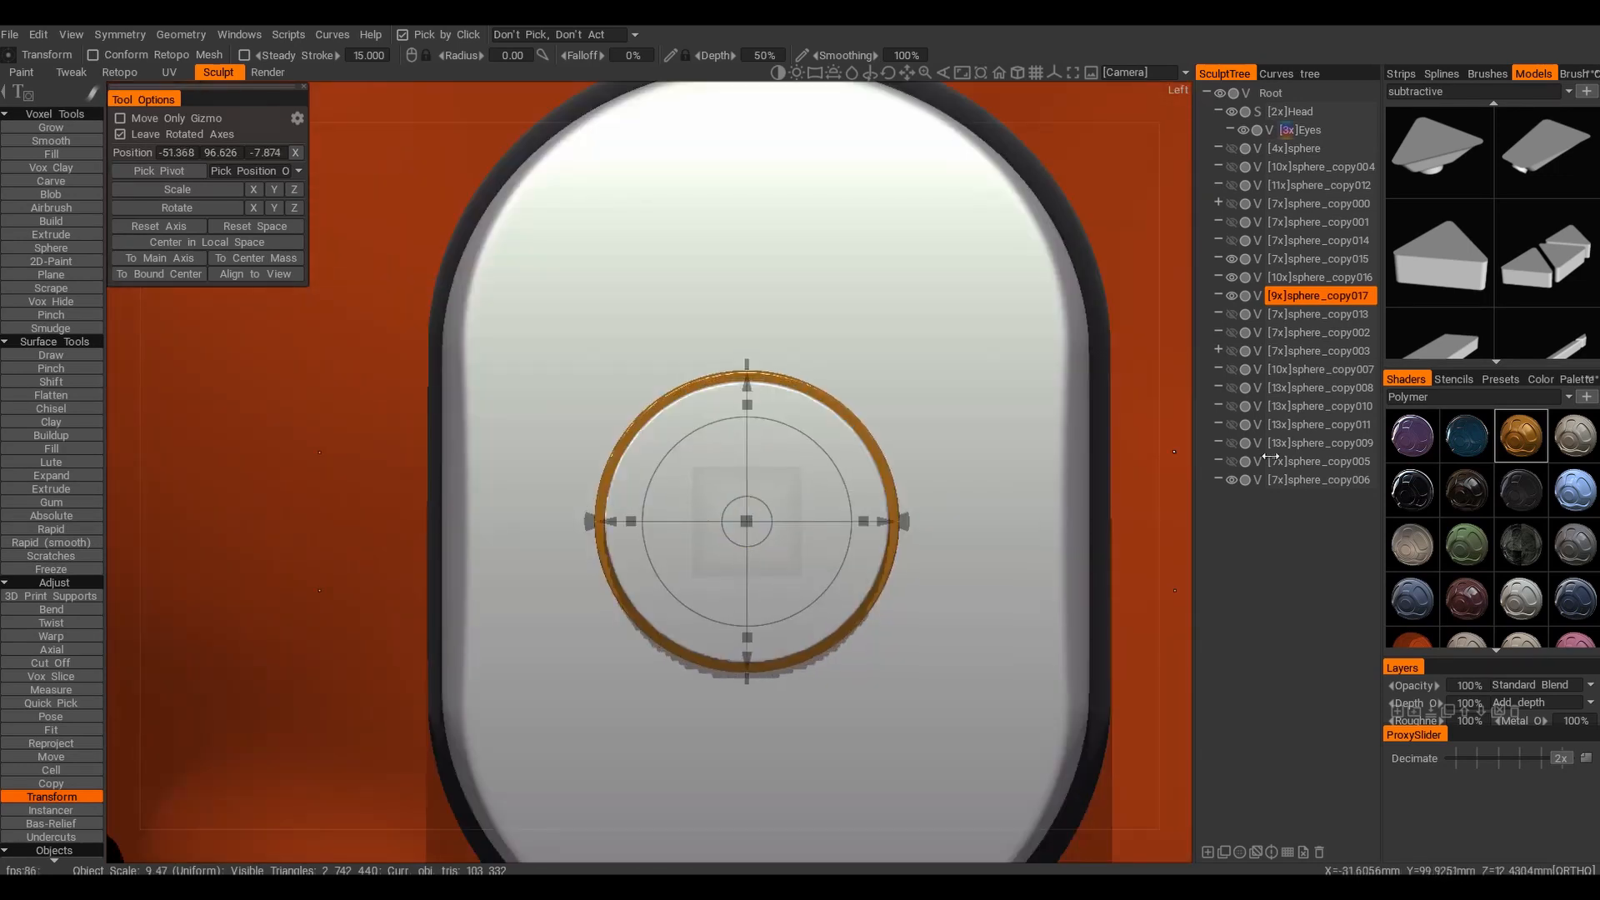
{"action": "left_click", "coordinate": [1468, 436]}
{"action": "scroll", "coordinate": [841, 409], "scroll_direction": "down", "scroll_amount": 3}
{"action": "mouse_move", "coordinate": [841, 408]}
{"action": "left_mouse_down", "text": "alt"}
{"action": "mouse_move", "coordinate": [708, 403]}
{"action": "mouse_move", "coordinate": [853, 407]}
{"action": "left_mouse_up", "text": "alt"}
Duplicate the domed cap sphere_copy015 and keep only the new copy visible
{"action": "left_click", "coordinate": [708, 403]}
{"action": "left_click", "coordinate": [1233, 259]}
{"action": "left_click", "coordinate": [1234, 259]}
{"action": "key", "text": "ctrl+d"}
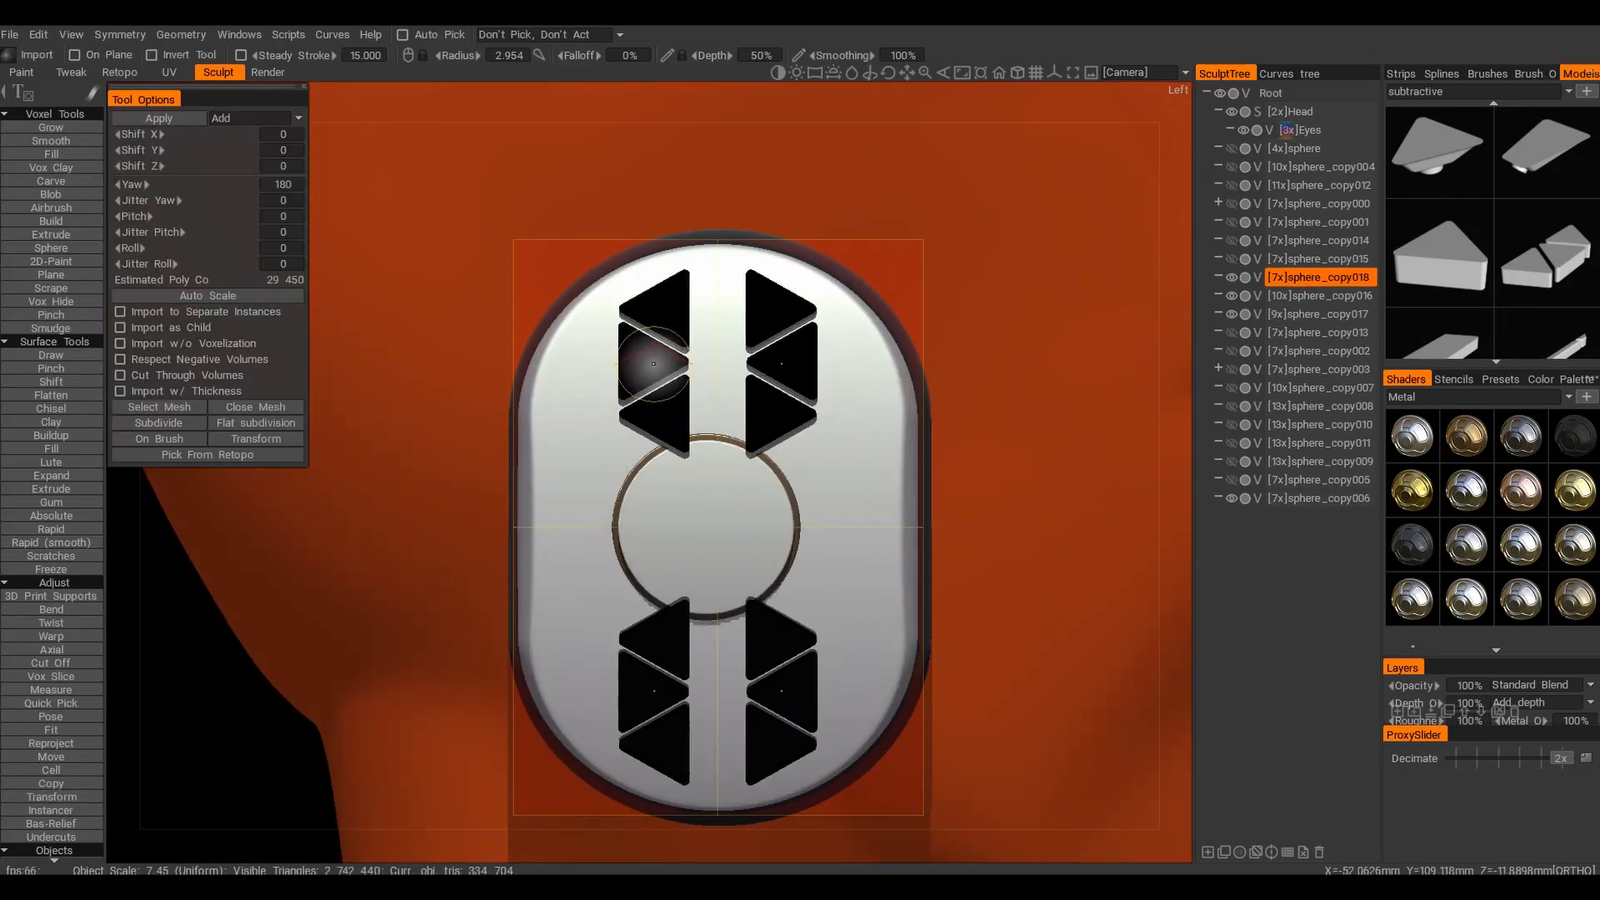
Try carving the mirrored triangle pattern into the cap around the central disc
{"action": "left_click", "coordinate": [669, 368], "text": "ctrl"}
{"action": "scroll", "coordinate": [578, 507], "scroll_direction": "down", "scroll_amount": 4}
{"action": "left_click_drag", "start_coordinate": [550, 507], "coordinate": [560, 436], "text": "alt"}
{"action": "scroll", "coordinate": [727, 411], "scroll_direction": "up", "scroll_amount": 3}
{"action": "left_click_drag", "start_coordinate": [727, 411], "coordinate": [779, 475], "text": "alt+shift"}
{"action": "scroll", "coordinate": [558, 589], "scroll_direction": "up", "scroll_amount": 2}
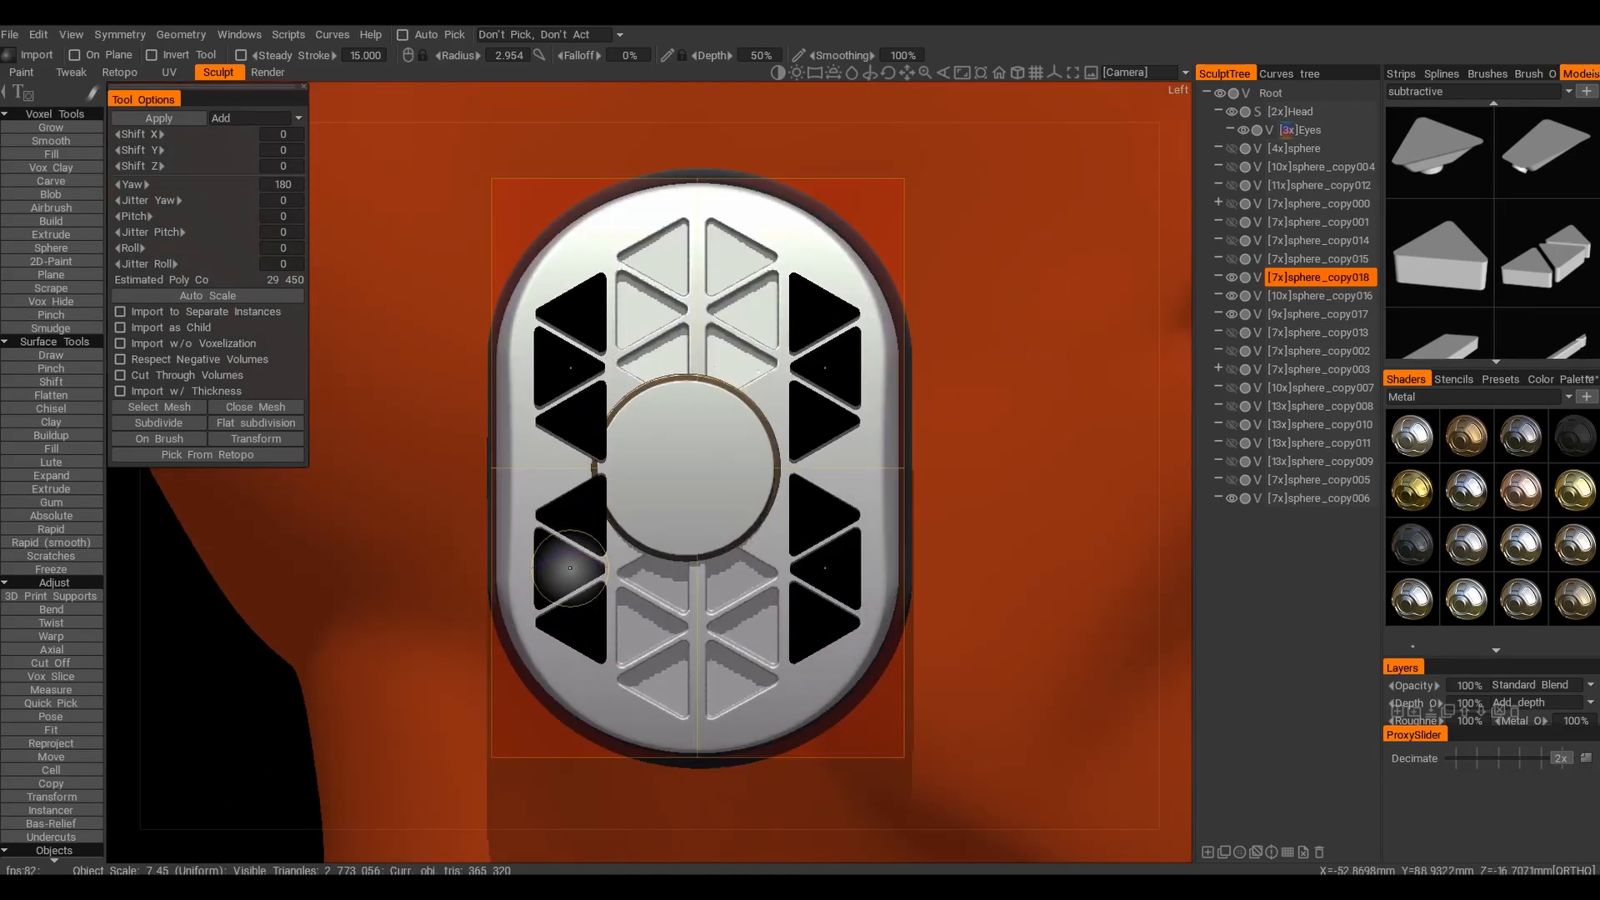
{"action": "scroll", "coordinate": [848, 564], "scroll_direction": "down", "scroll_amount": 3}
{"action": "left_click_drag", "start_coordinate": [848, 564], "coordinate": [775, 391], "text": "alt"}
{"action": "scroll", "coordinate": [763, 383], "scroll_direction": "up", "scroll_amount": 2}
{"action": "scroll", "coordinate": [841, 404], "scroll_direction": "up", "scroll_amount": 3}
{"action": "key", "text": "ctrl+z"}
Resample the domed cap copy to a higher voxel resolution
{"action": "key", "text": "ctrl+r"}
{"action": "left_click", "coordinate": [535, 533]}
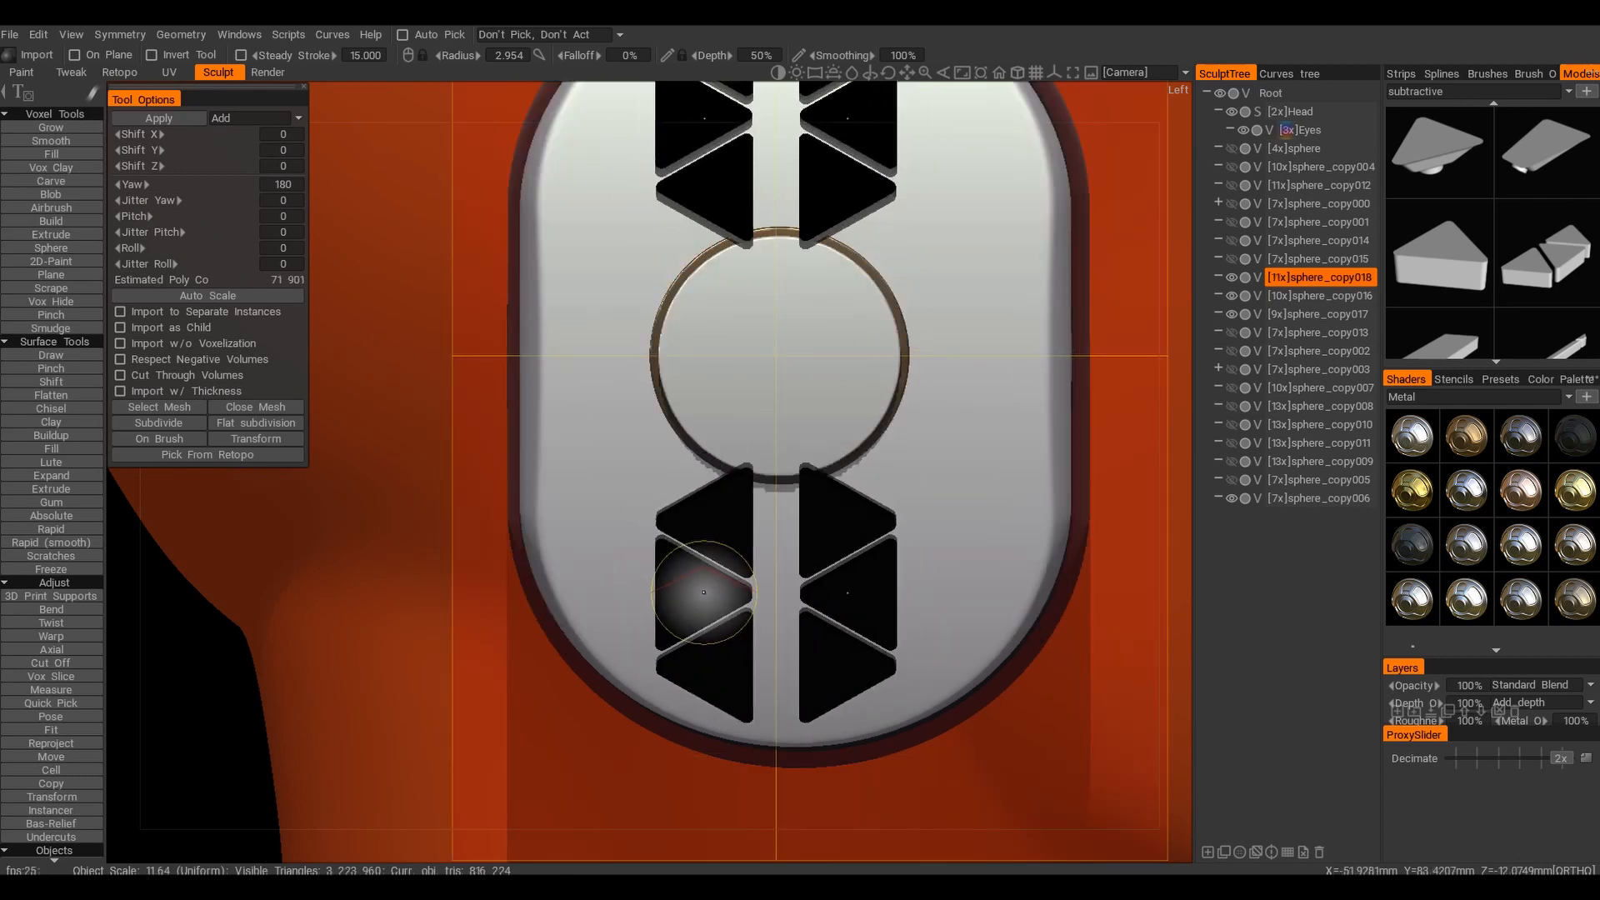
Try carving the triangle pattern into the resampled cap's centre and sides, and undo both stamps
{"action": "left_click", "coordinate": [721, 575]}
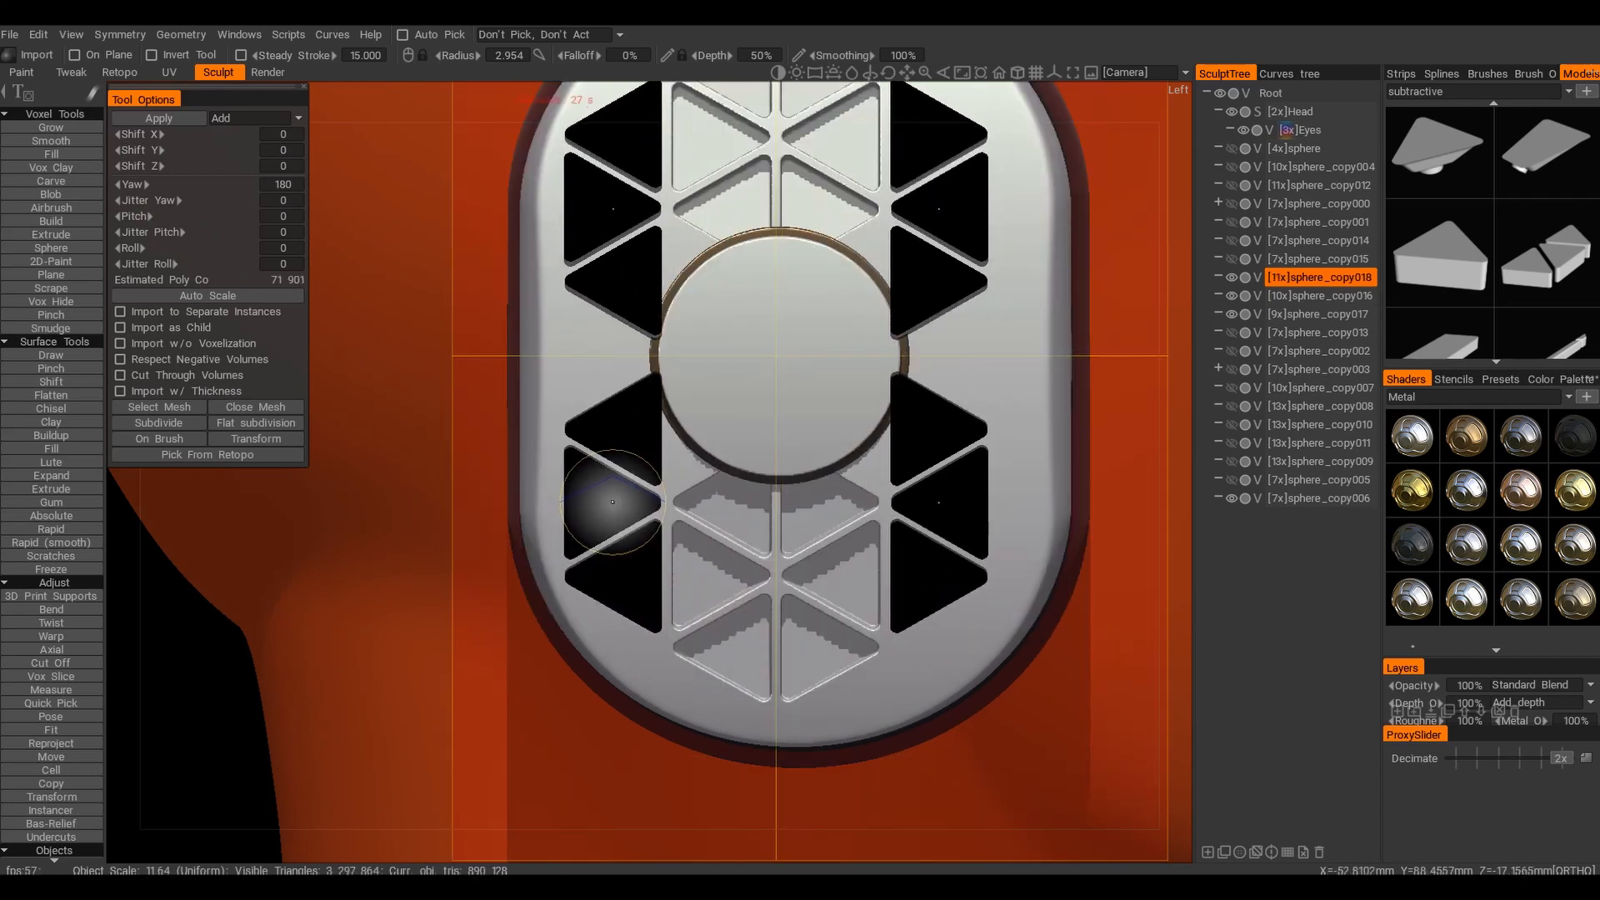
{"action": "left_click", "coordinate": [609, 501]}
{"action": "scroll", "coordinate": [935, 600], "scroll_direction": "down", "scroll_amount": 2}
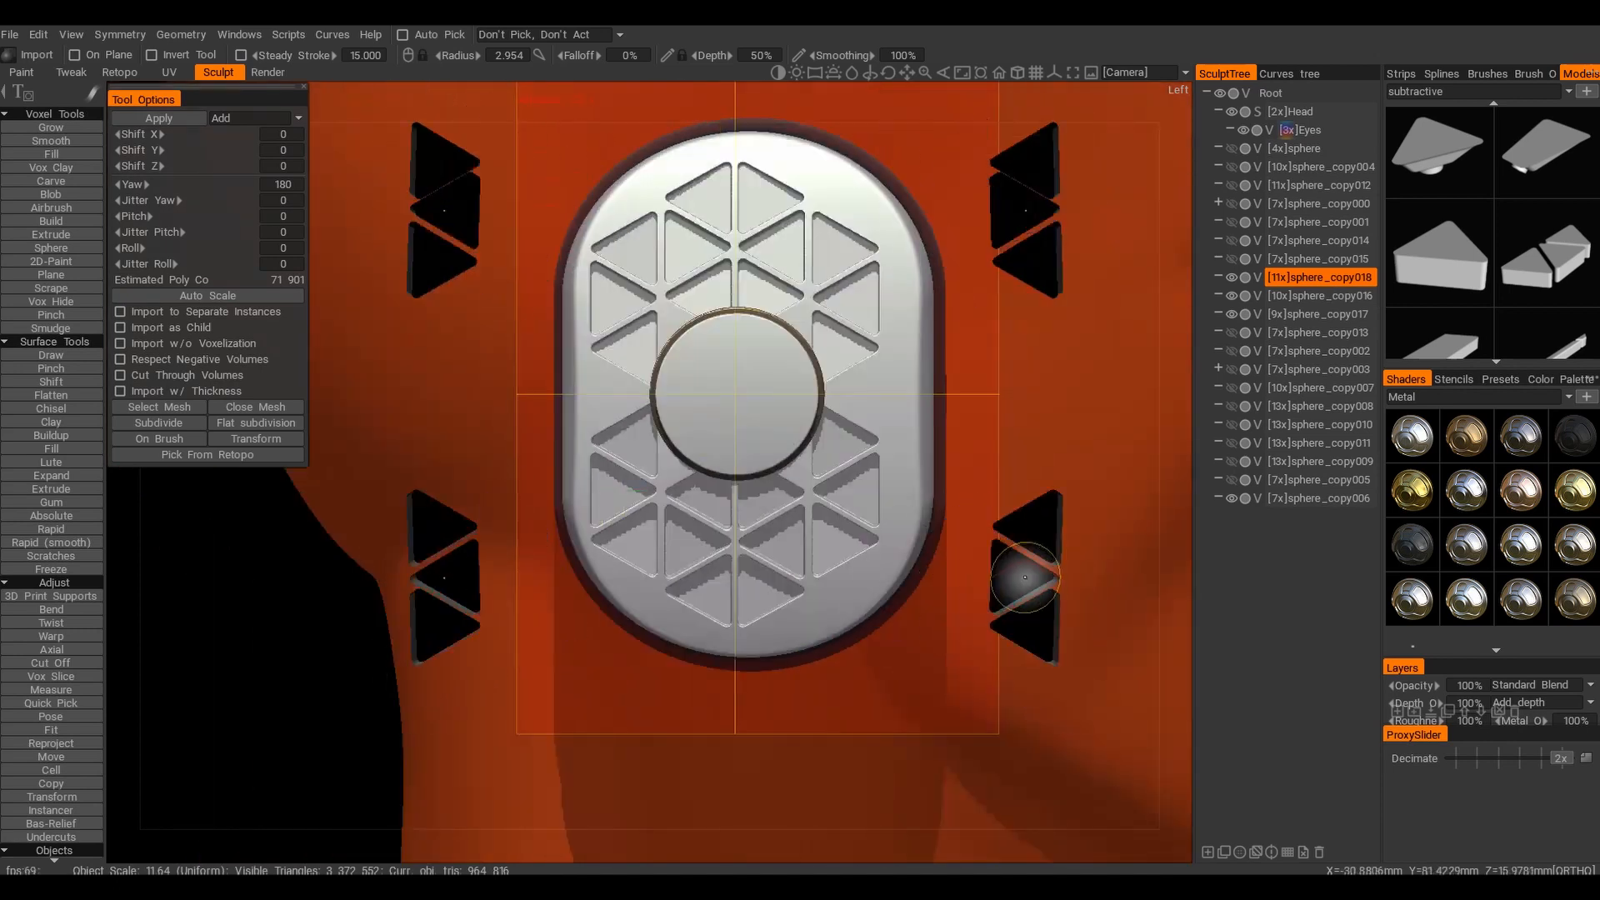
{"action": "key", "text": "ctrl+z"}
{"action": "key", "text": "ctrl+z"}
{"action": "key", "text": "s"}
{"action": "scroll", "coordinate": [678, 367], "scroll_direction": "up", "scroll_amount": 2}
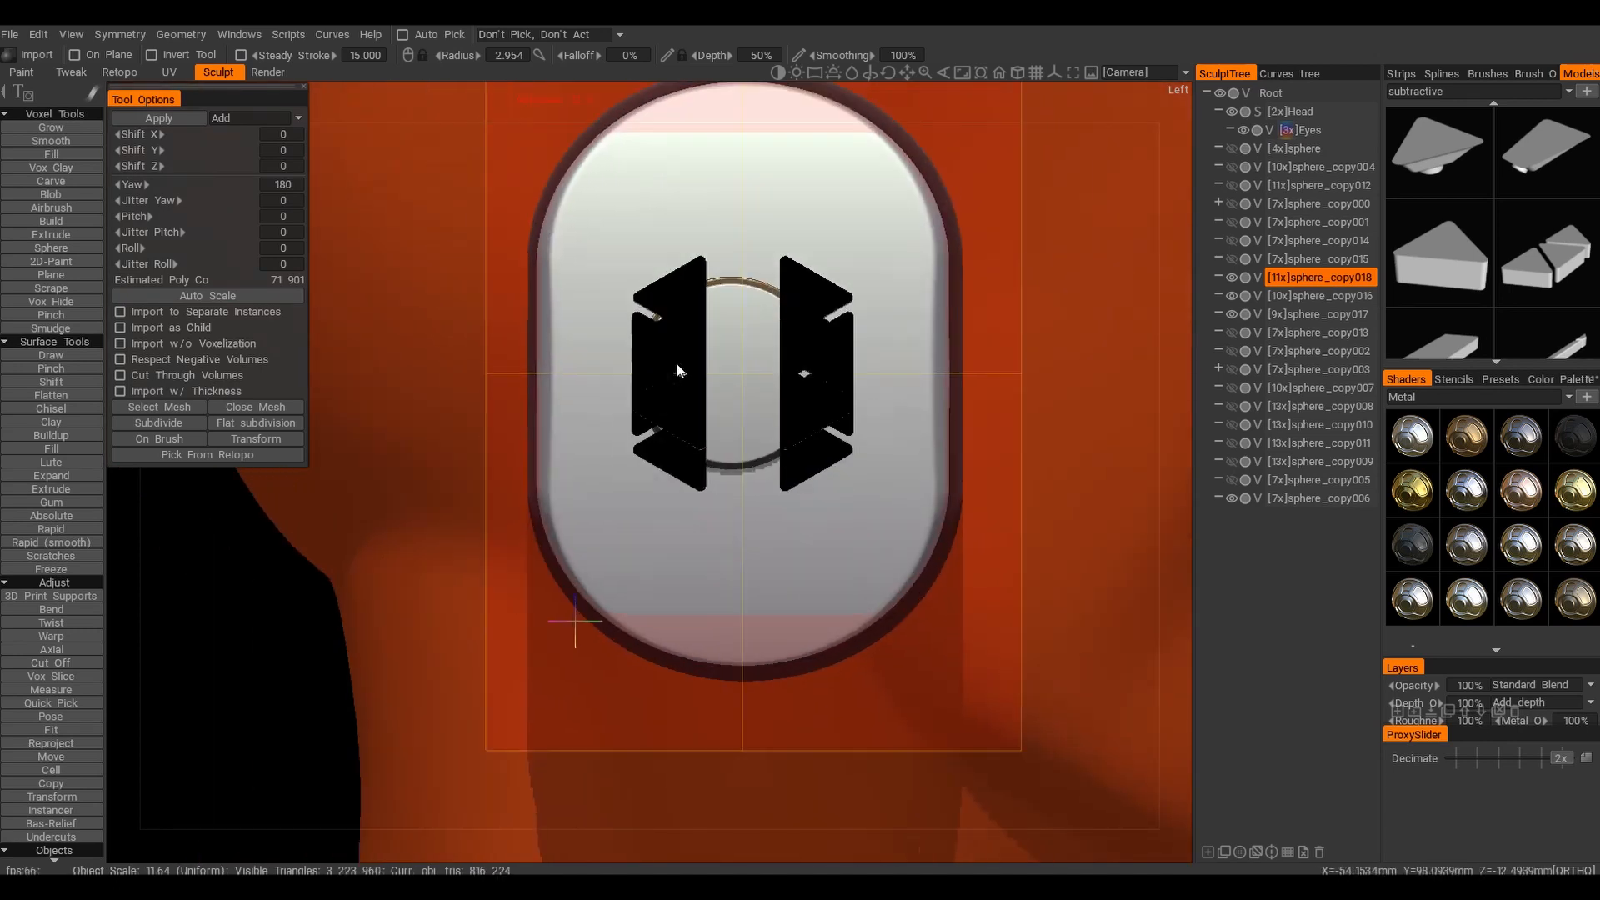
Nest the metal rim sphere_copy017 under the central disc in the sculpt tree and shift both slightly towards the cap's centre
{"action": "left_click", "coordinate": [1272, 296]}
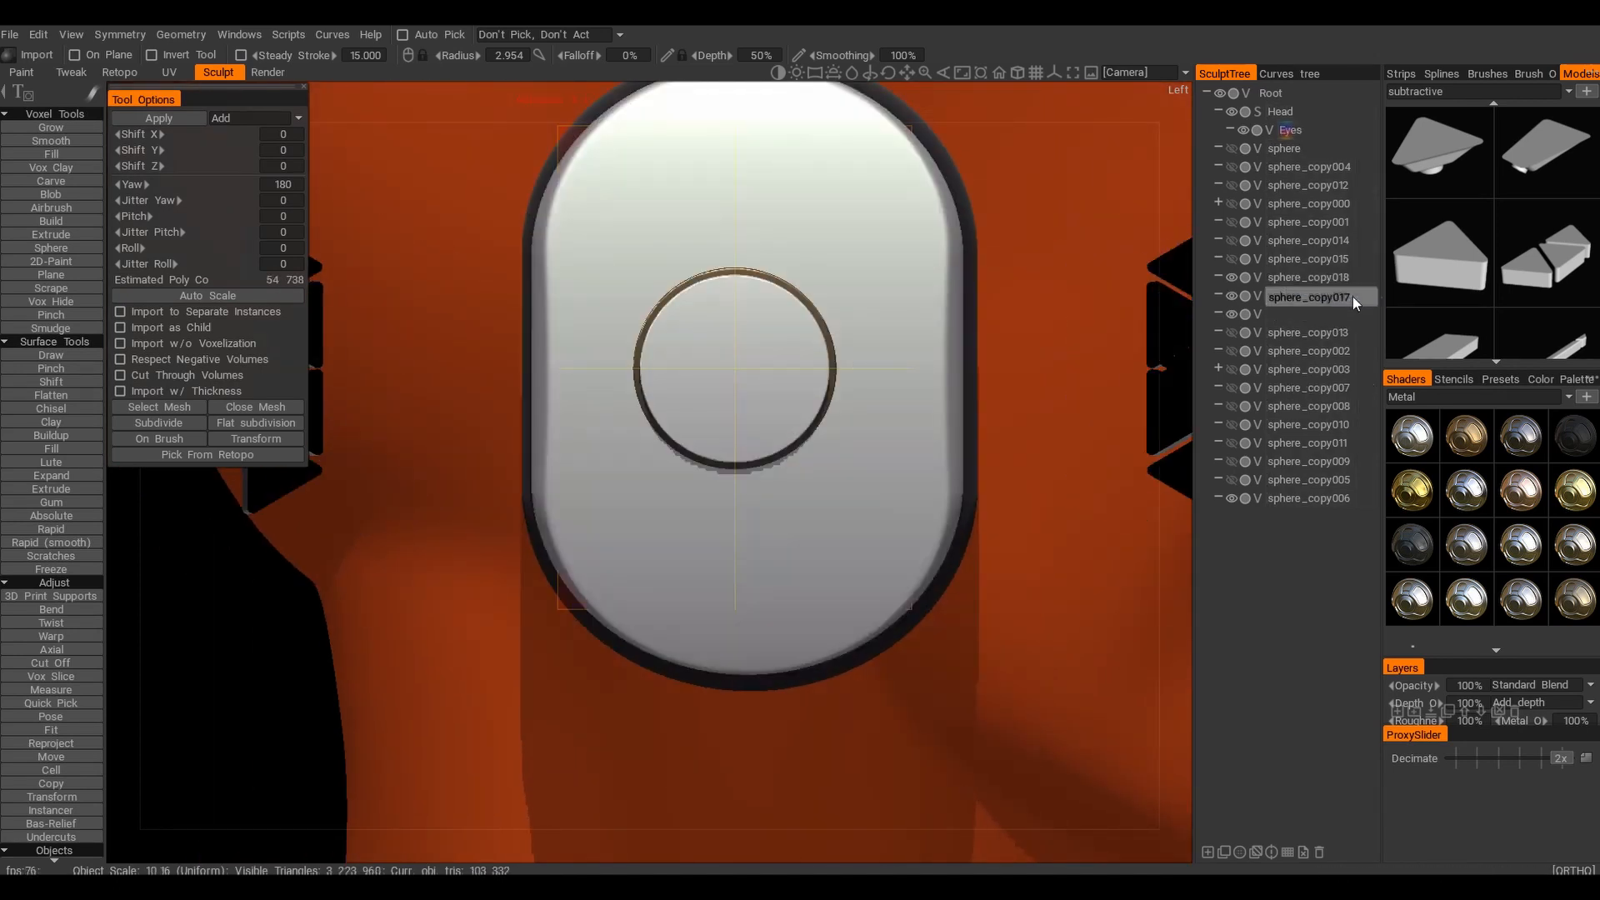
{"action": "left_click_drag", "start_coordinate": [1352, 296], "coordinate": [1351, 296]}
{"action": "key", "text": "t"}
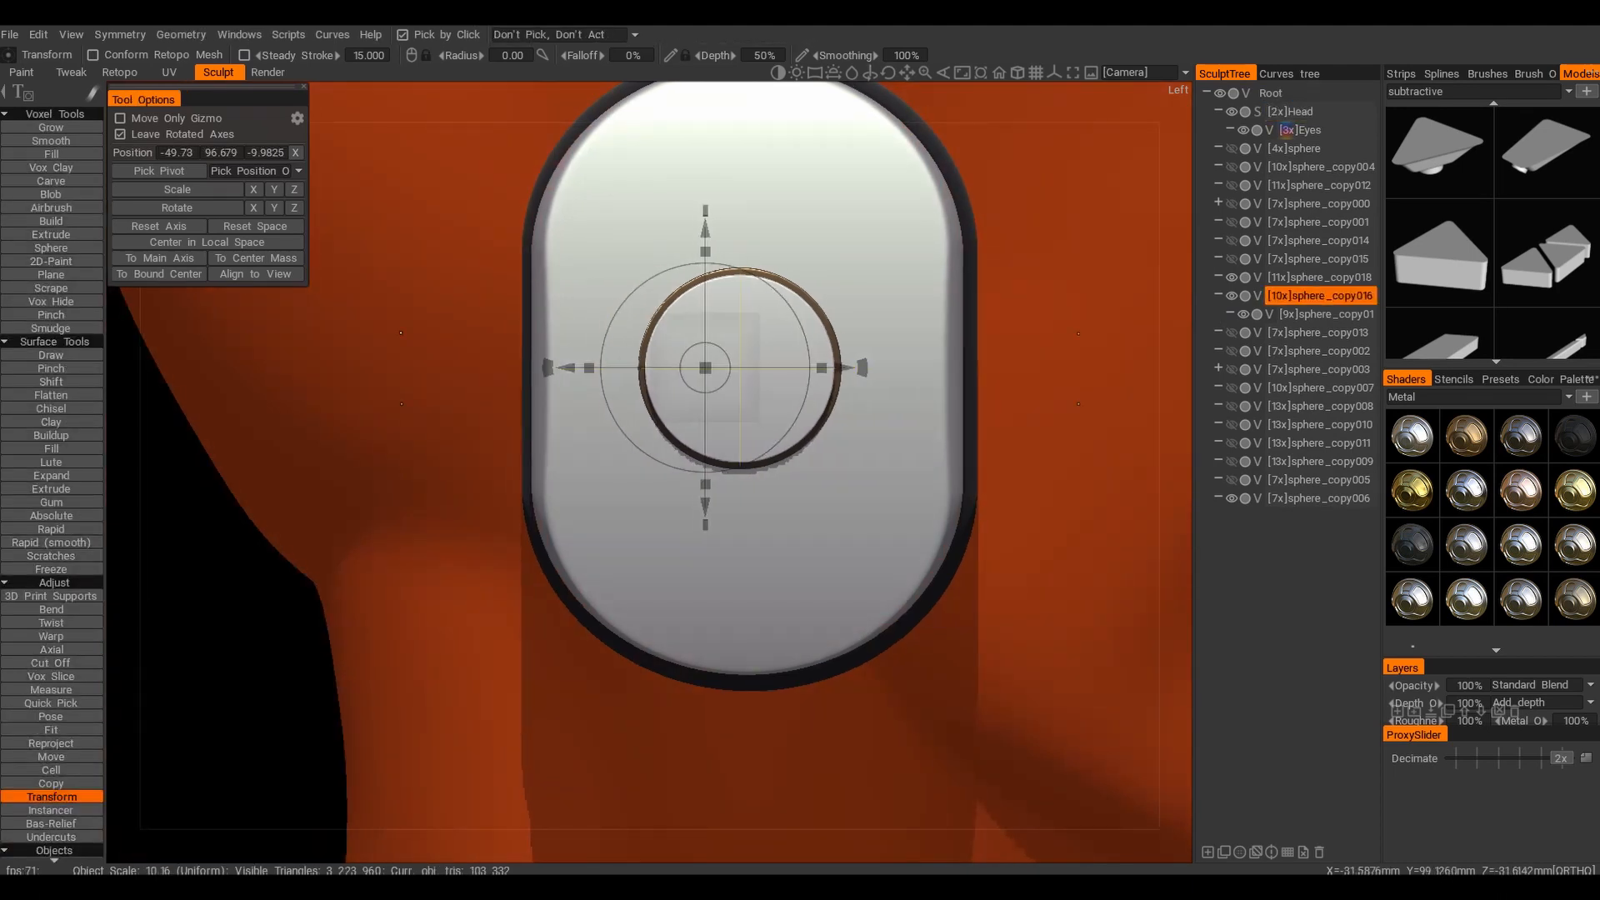
Select the resampled cap and carve the mirrored triangle pattern into its centre and sides at 65% depth, redoing misplaced stamps
{"action": "left_click", "coordinate": [1279, 275]}
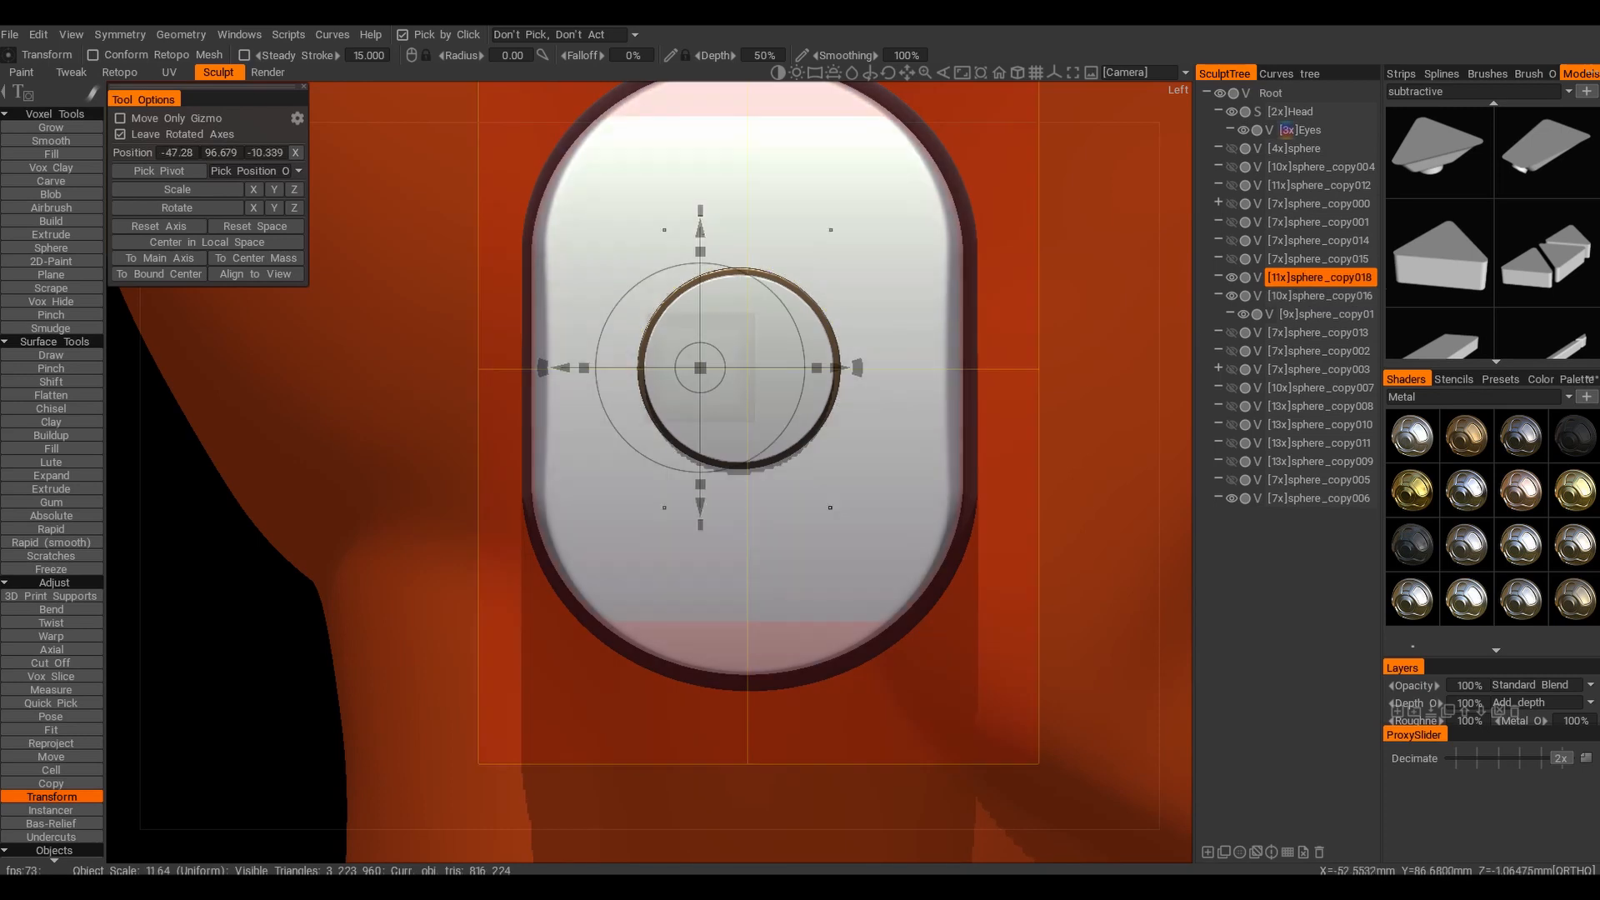
{"action": "key", "text": "i"}
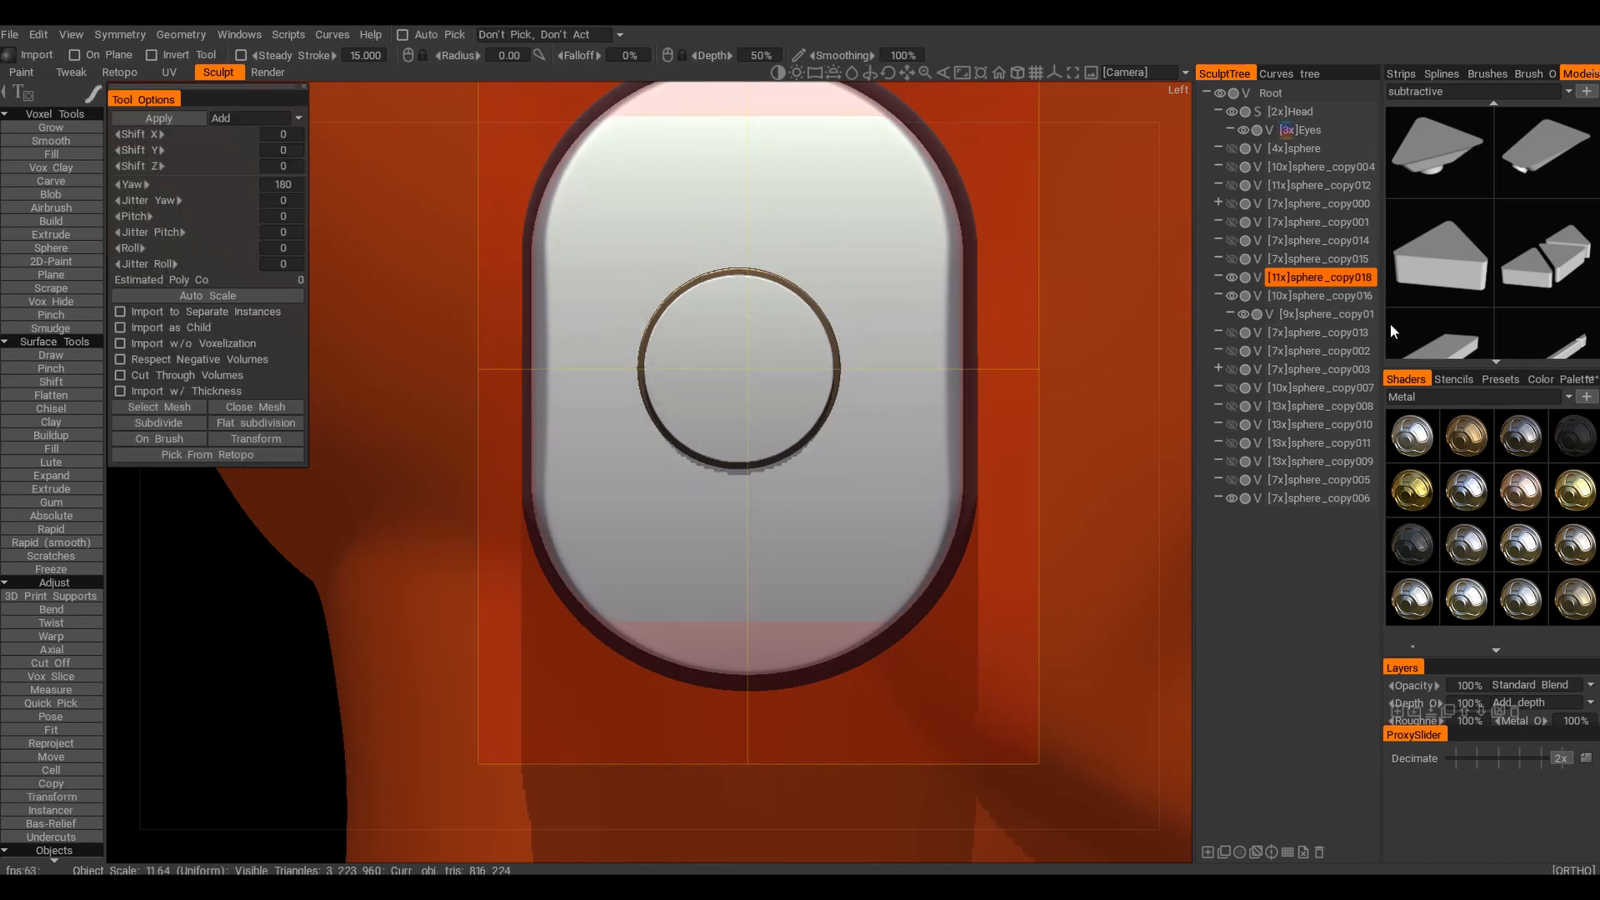
{"action": "mouse_move", "coordinate": [668, 533]}
{"action": "left_mouse_down", "text": "alt"}
{"action": "mouse_move", "coordinate": [797, 542]}
{"action": "mouse_move", "coordinate": [513, 586]}
{"action": "mouse_move", "coordinate": [869, 471]}
{"action": "mouse_move", "coordinate": [652, 477]}
{"action": "mouse_move", "coordinate": [695, 503]}
{"action": "mouse_move", "coordinate": [653, 500]}
{"action": "mouse_move", "coordinate": [667, 417]}
{"action": "mouse_move", "coordinate": [707, 514]}
{"action": "mouse_move", "coordinate": [827, 497]}
{"action": "mouse_move", "coordinate": [608, 538]}
{"action": "mouse_move", "coordinate": [701, 359]}
{"action": "mouse_move", "coordinate": [534, 511]}
{"action": "mouse_move", "coordinate": [548, 447]}
{"action": "left_mouse_up", "text": "alt"}
{"action": "left_click", "coordinate": [698, 520], "text": "ctrl"}
{"action": "left_click", "coordinate": [591, 455], "text": "ctrl"}
{"action": "scroll", "coordinate": [707, 512], "scroll_direction": "down", "scroll_amount": 3}
{"action": "scroll", "coordinate": [548, 447], "scroll_direction": "up", "scroll_amount": 5}
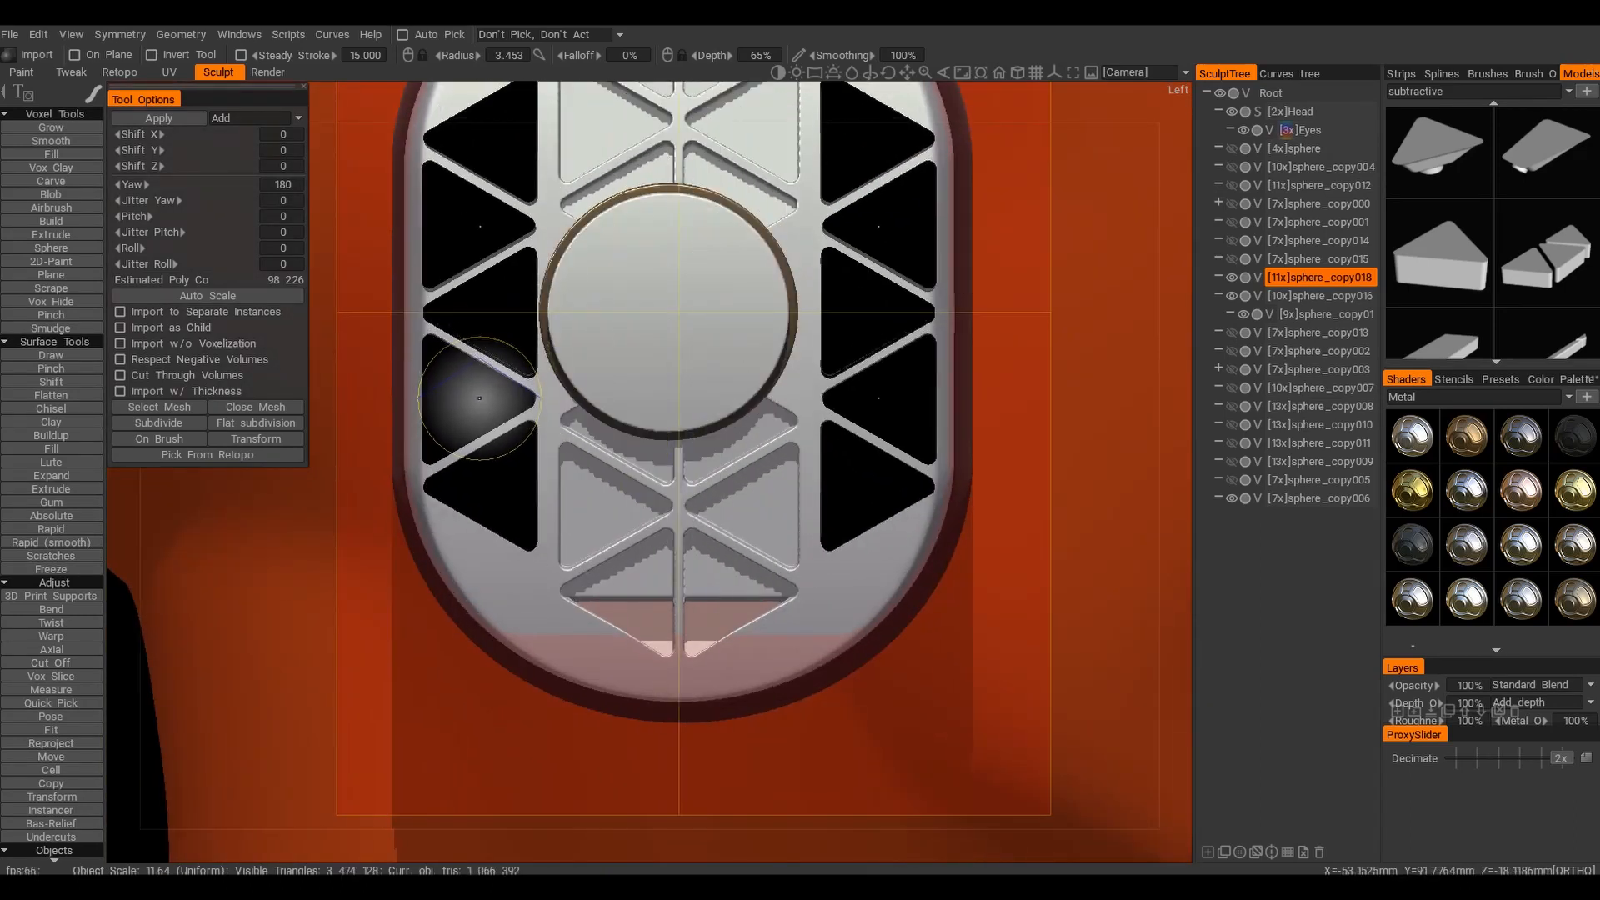
{"action": "key", "text": "ctrl+z"}
{"action": "key", "text": "ctrl+z"}
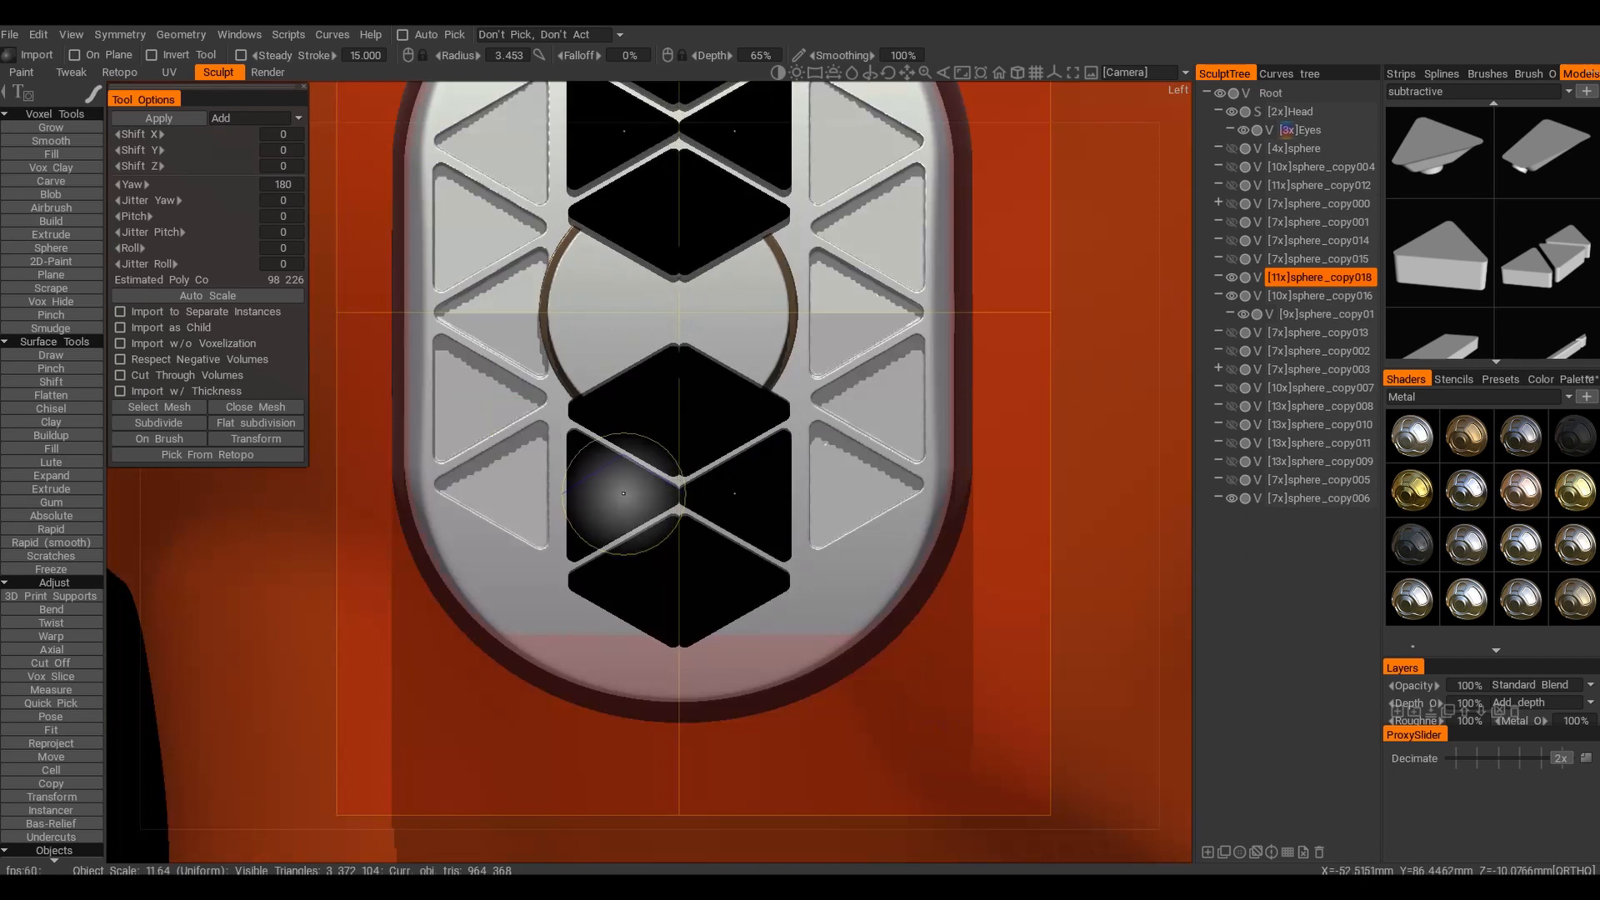
{"action": "key", "text": "ctrl+z"}
{"action": "scroll", "coordinate": [852, 473], "scroll_direction": "down", "scroll_amount": 5}
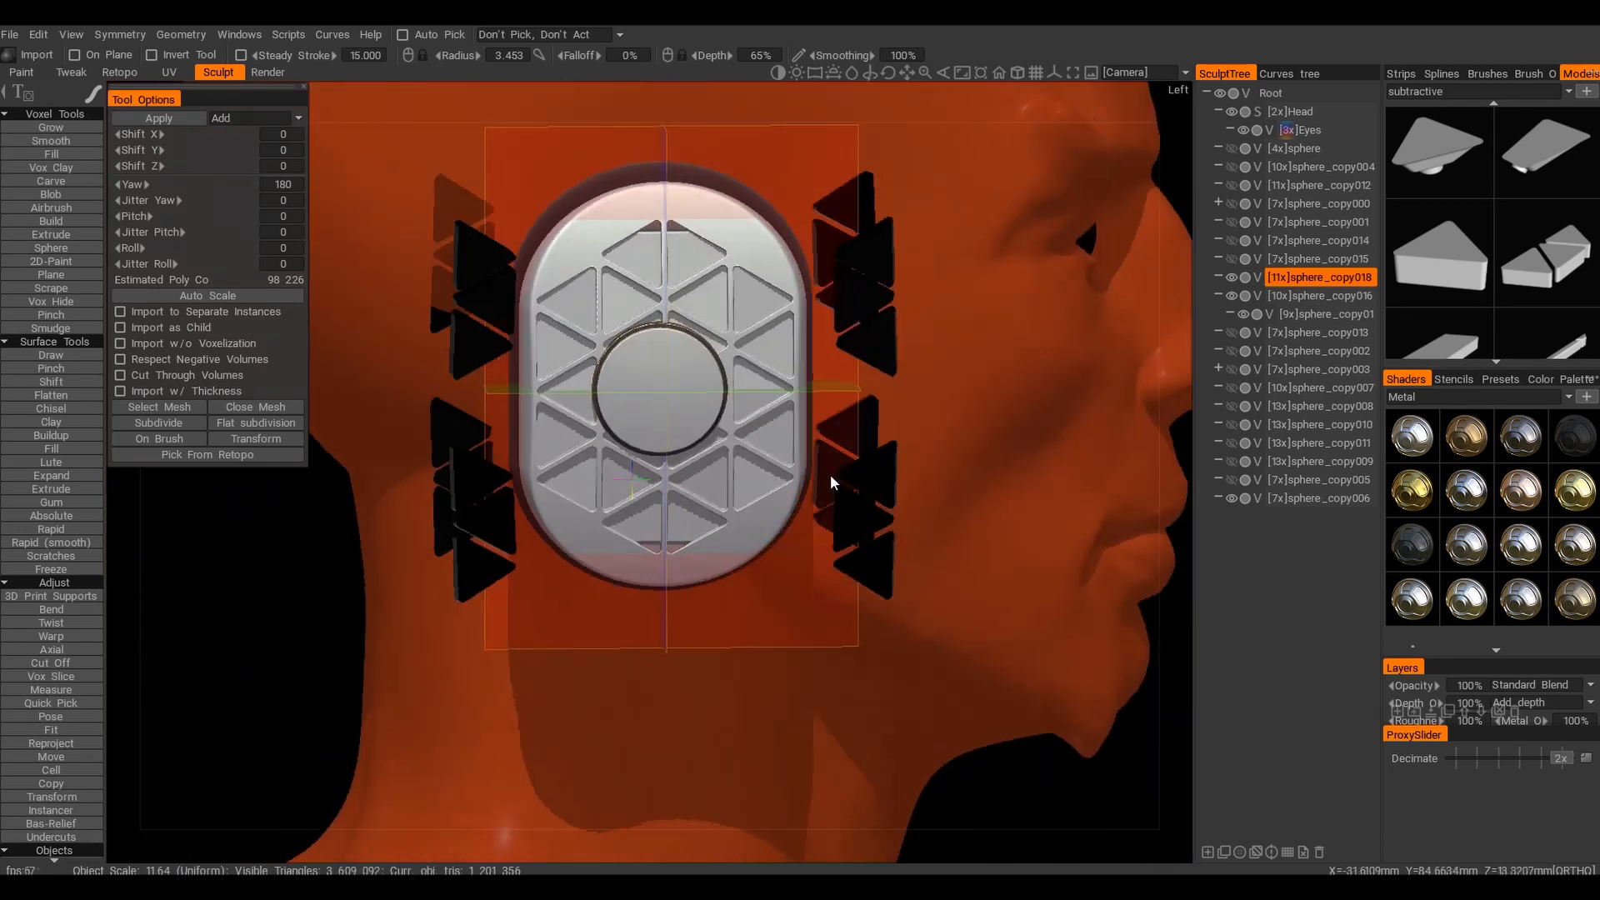
Hide a rectangular area about 3.8 by 38.8 mm along the cap's inner edge with Vox Hide from the back view
{"action": "key", "text": "h"}
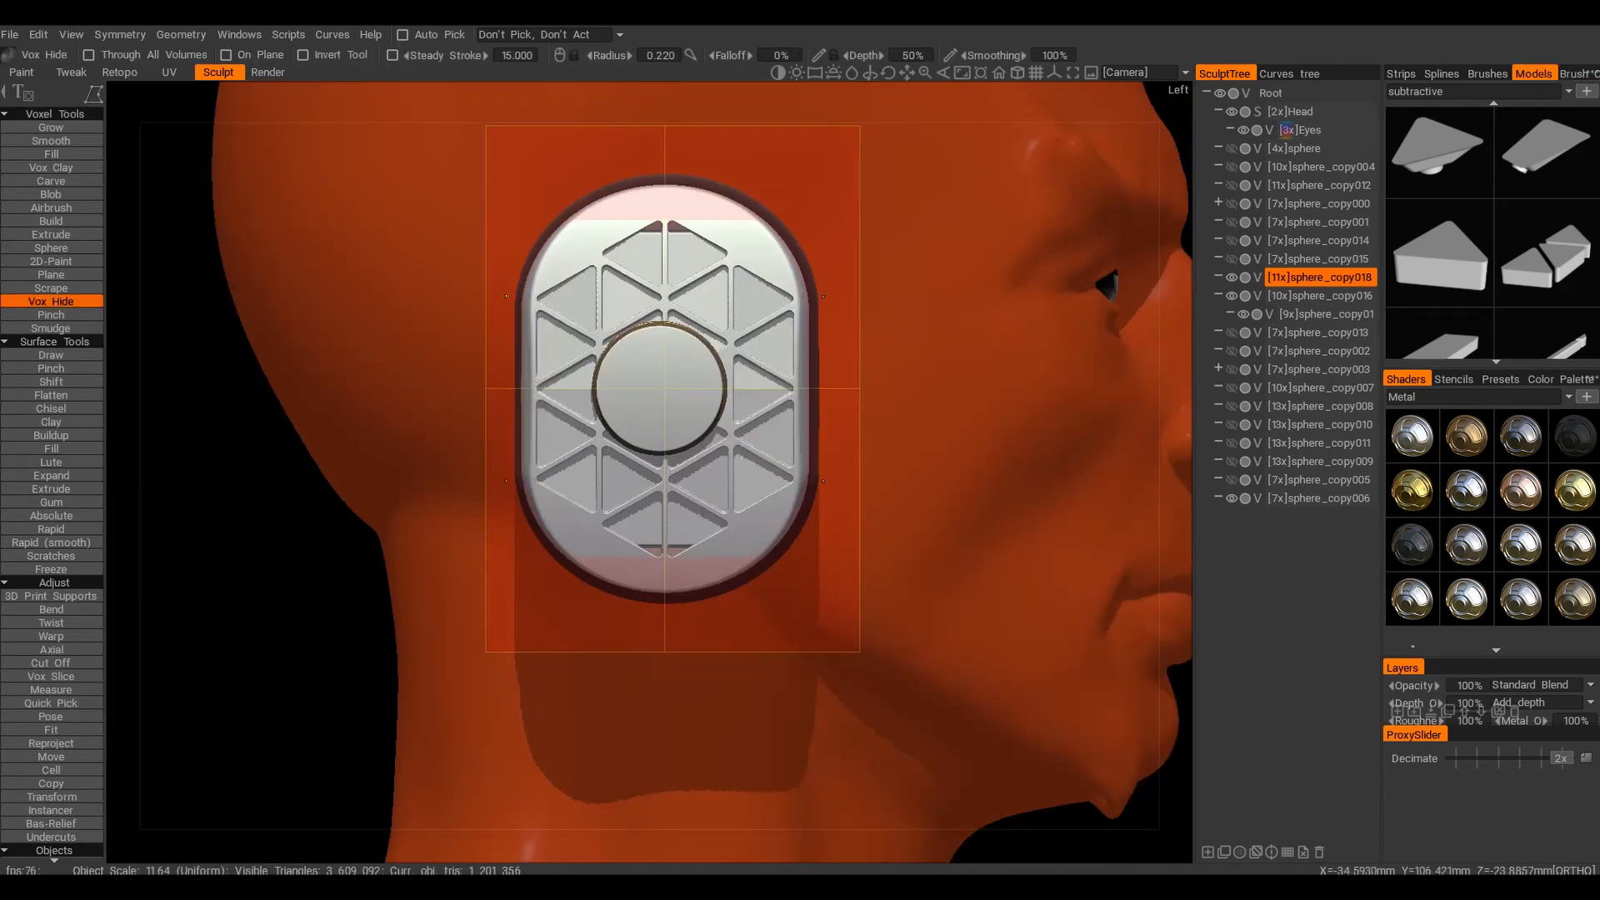
{"action": "scroll", "coordinate": [695, 576], "scroll_direction": "up", "scroll_amount": 4}
{"action": "left_click_drag", "start_coordinate": [717, 466], "coordinate": [600, 450], "text": "alt"}
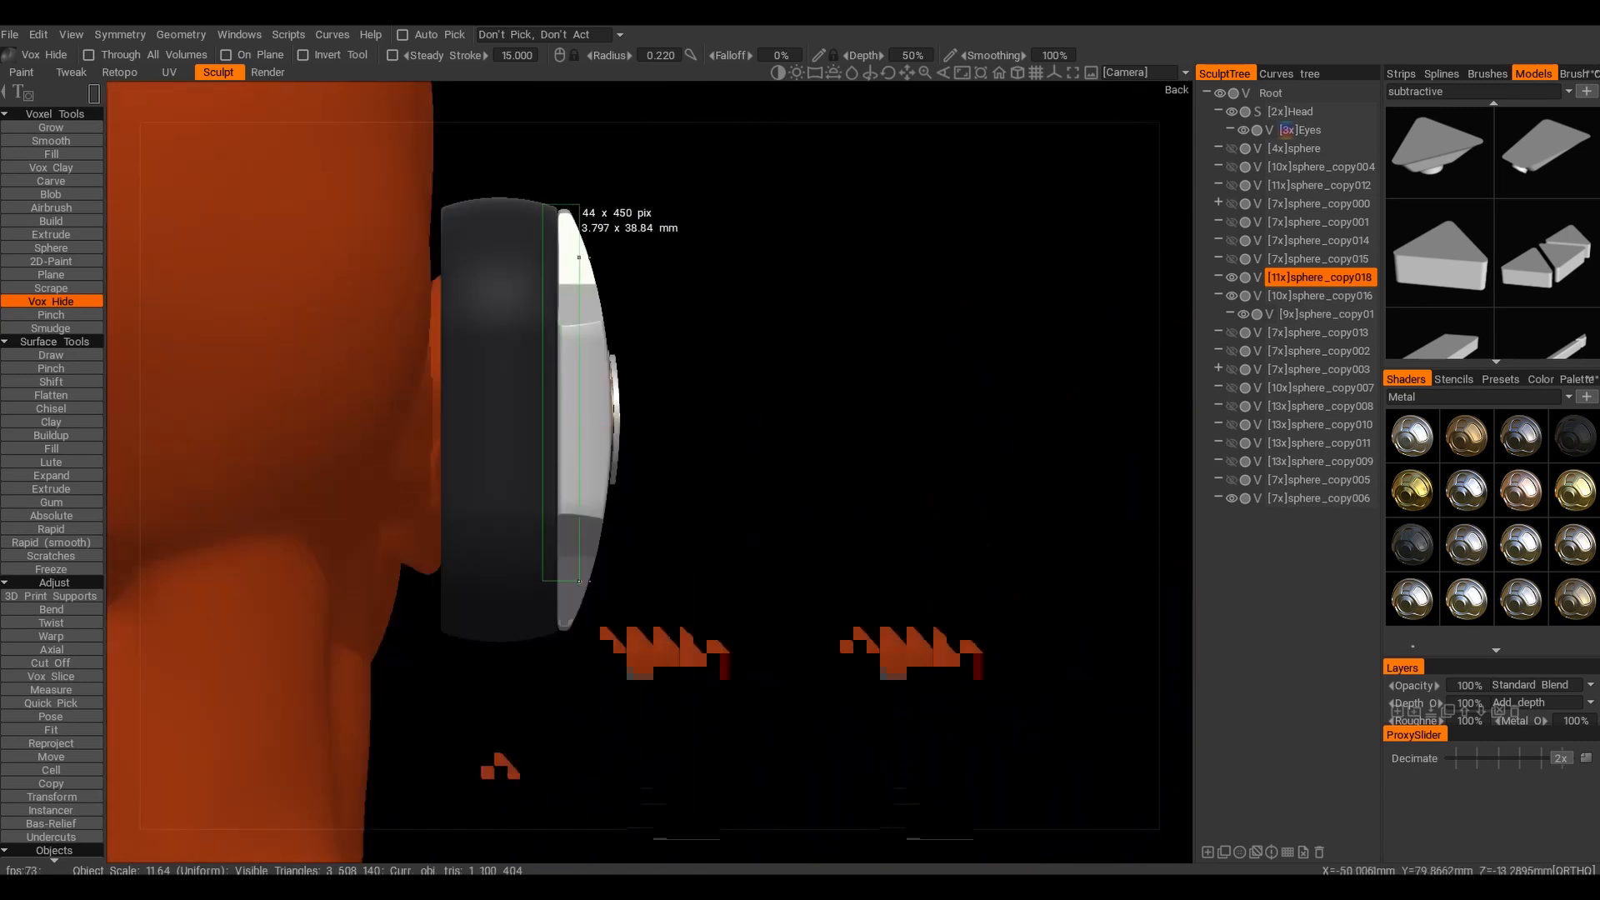
{"action": "left_click_drag", "start_coordinate": [780, 501], "coordinate": [856, 280], "text": "alt"}
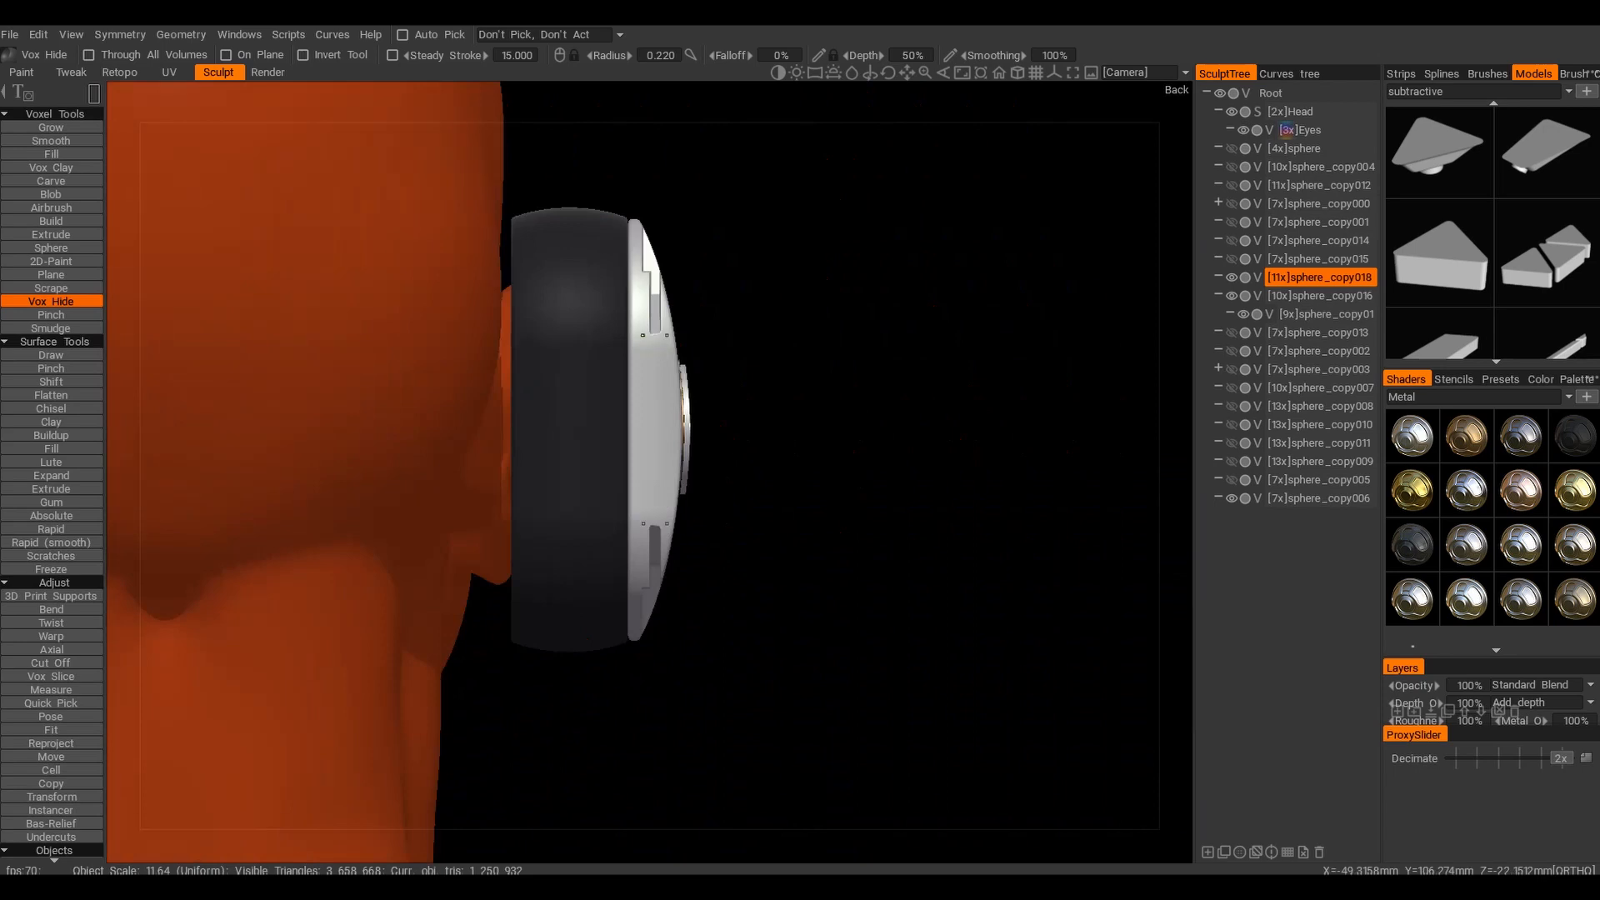
Check the cap's symmetry settings and hide a strip about 4 by 46.5 mm along its inner edge from the back view
{"action": "left_click_drag", "start_coordinate": [702, 292], "coordinate": [623, 235], "text": "alt"}
{"action": "key", "text": "s"}
{"action": "left_click", "coordinate": [525, 316]}
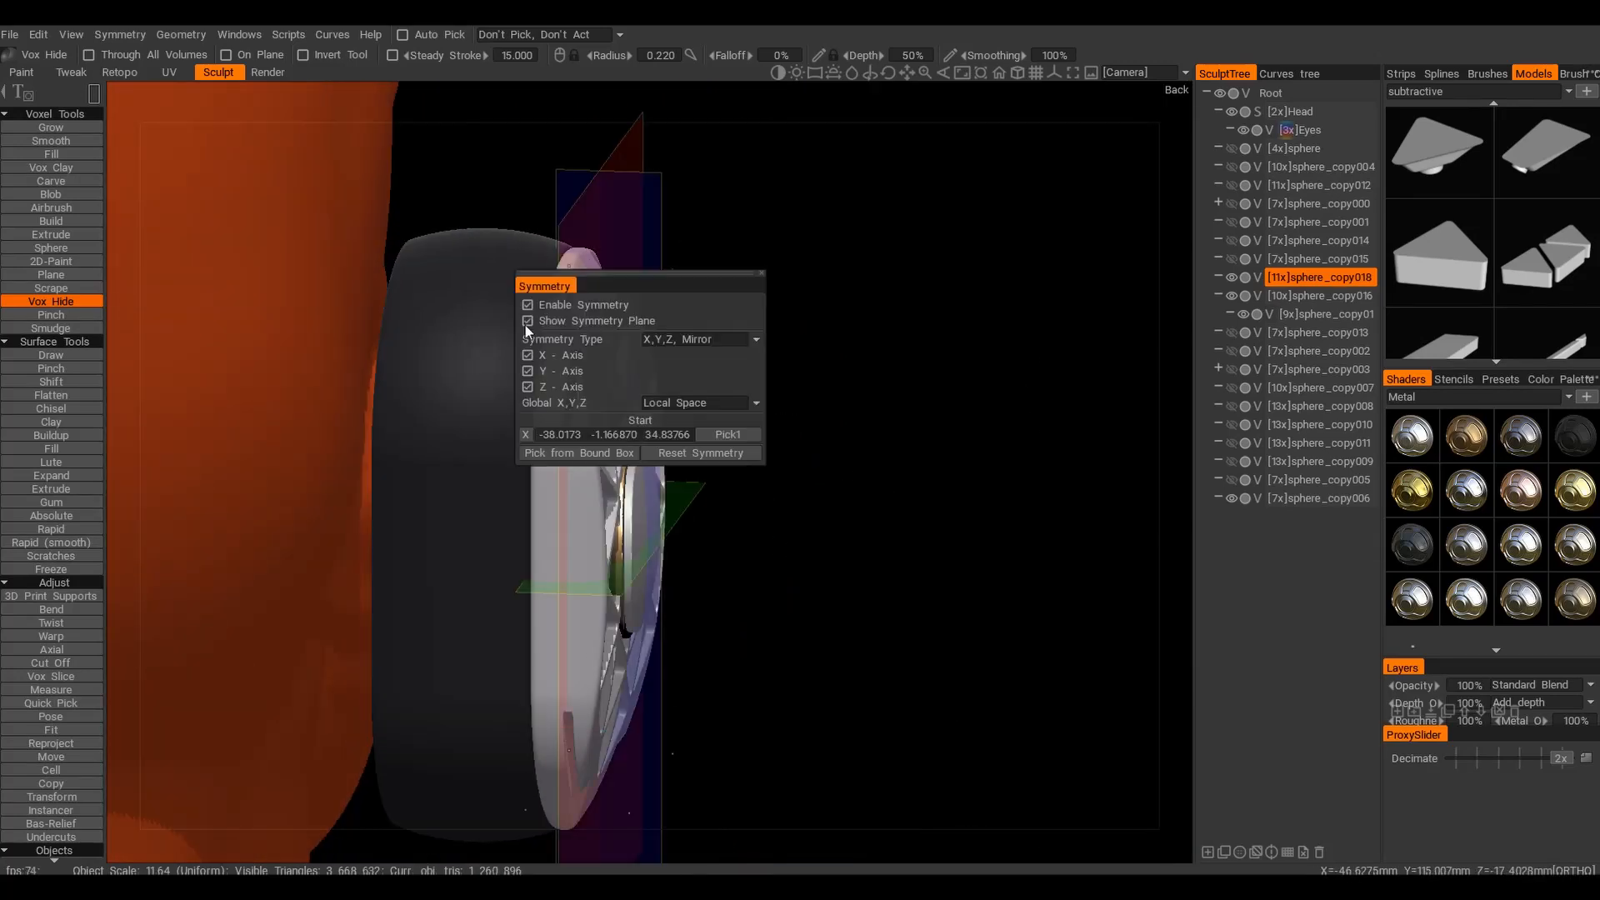
{"action": "right_click_drag", "start_coordinate": [625, 487], "coordinate": [575, 343], "text": "alt"}
{"action": "left_click_drag", "start_coordinate": [662, 401], "coordinate": [634, 416], "text": "alt"}
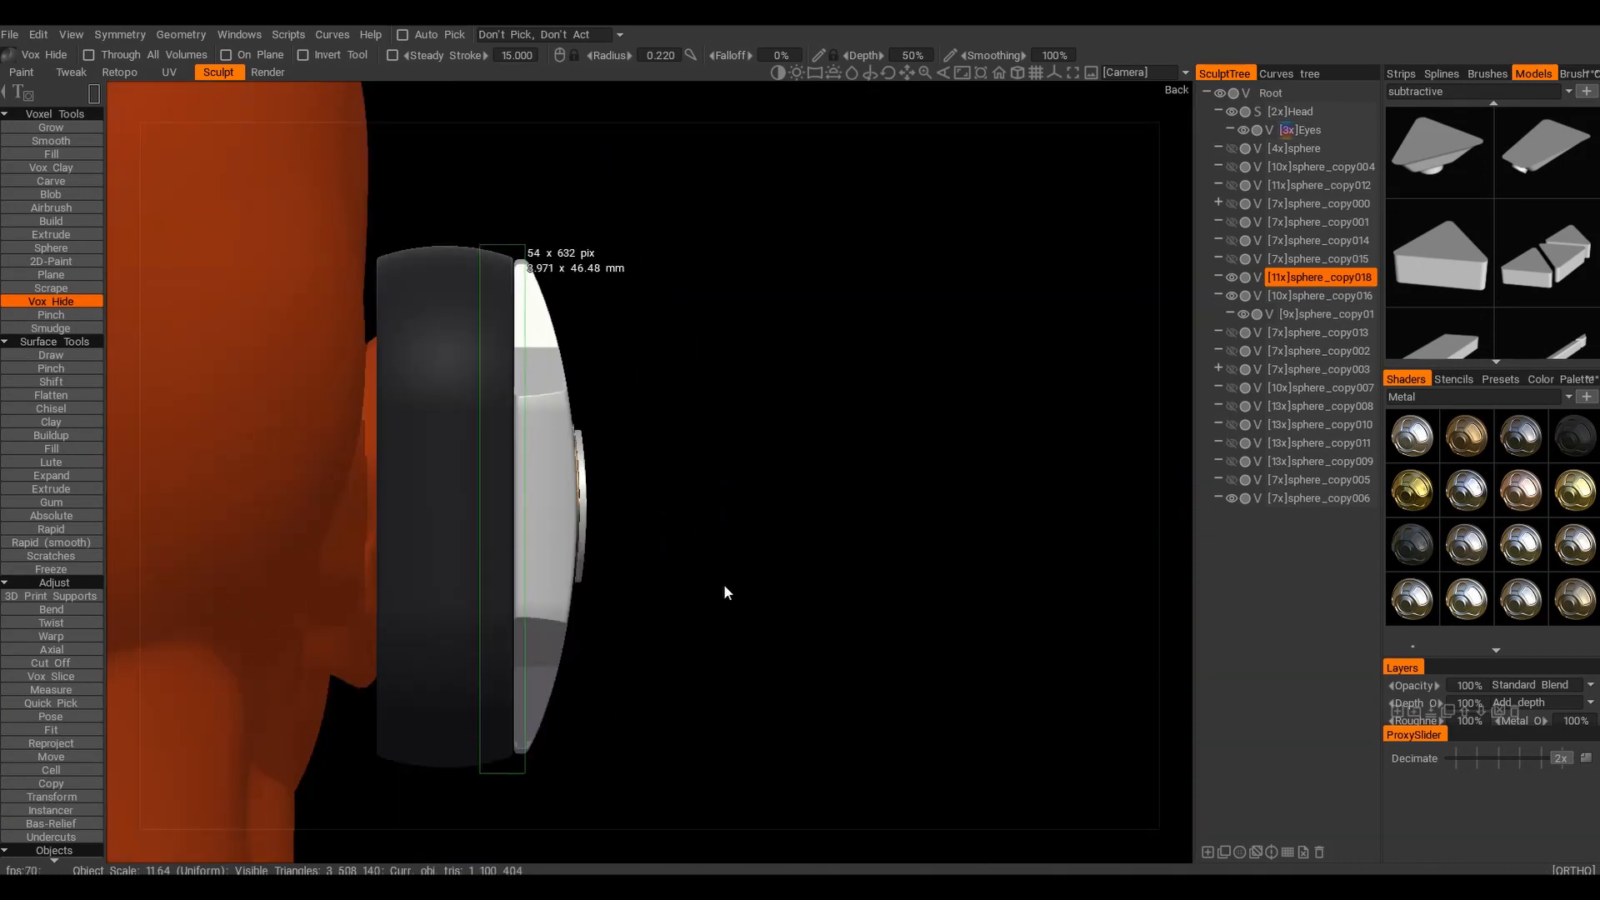
{"action": "left_click_drag", "start_coordinate": [725, 592], "coordinate": [588, 499], "text": "alt"}
Set the cap's mirror symmetry to the Y and Z axes only
{"action": "left_click", "coordinate": [480, 433]}
{"action": "left_click", "coordinate": [479, 449]}
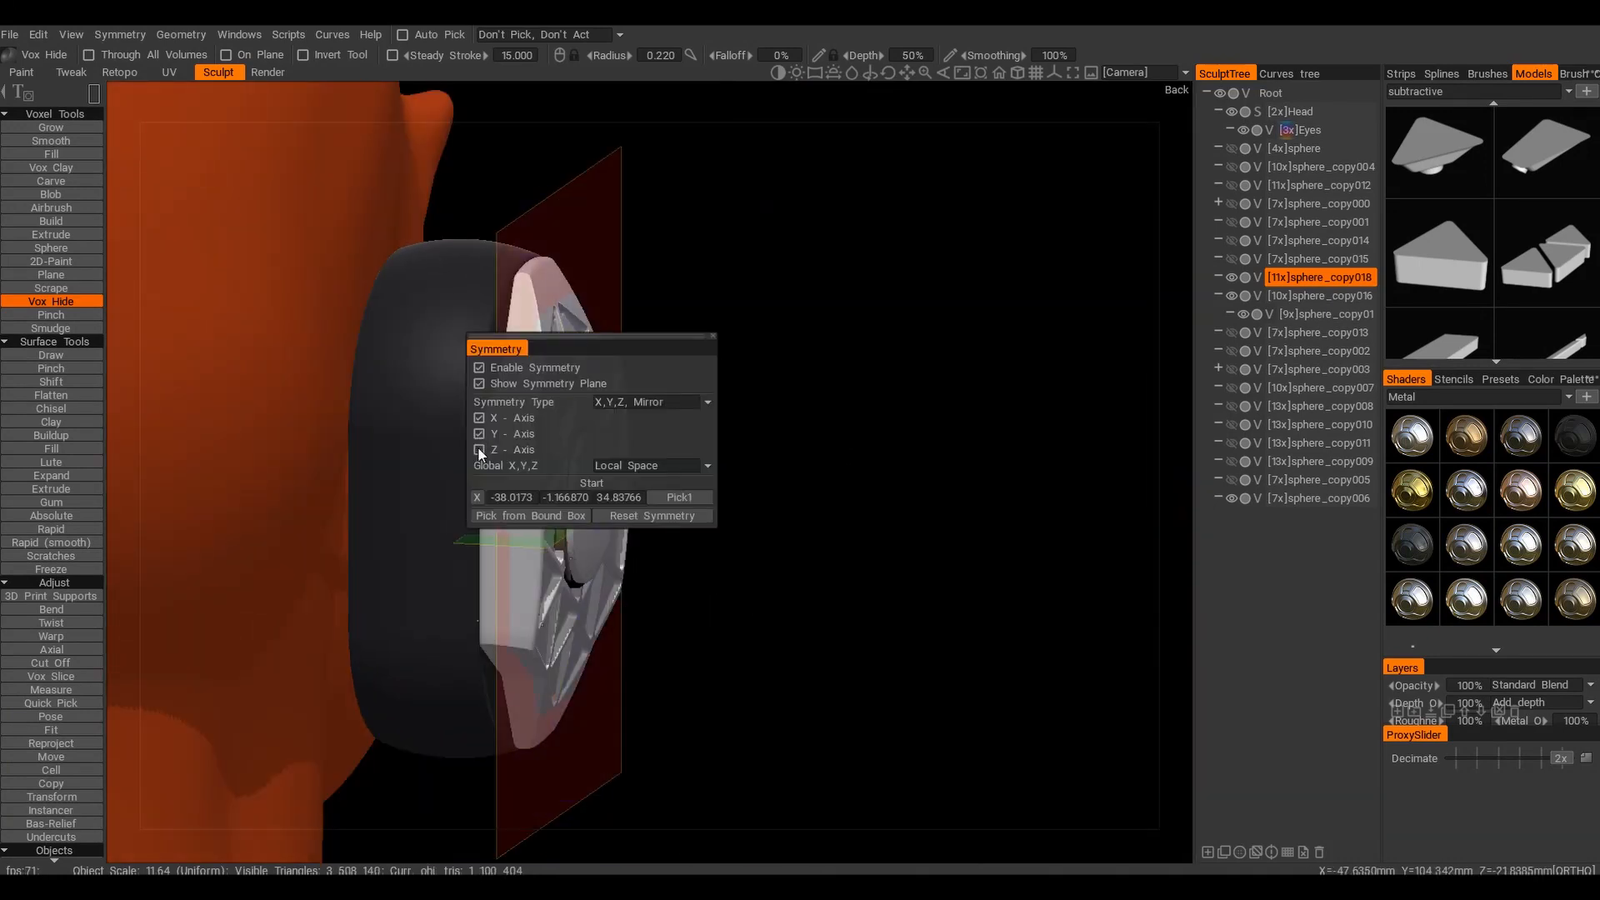
{"action": "left_click", "coordinate": [479, 419]}
{"action": "left_click", "coordinate": [479, 434]}
{"action": "left_click", "coordinate": [479, 449]}
Apply Vox Hide to a small area at the cap's lower inner edge
{"action": "left_click_drag", "start_coordinate": [517, 375], "coordinate": [437, 364], "text": "alt"}
{"action": "left_click_drag", "start_coordinate": [492, 821], "coordinate": [492, 821]}
{"action": "left_click_drag", "start_coordinate": [608, 621], "coordinate": [486, 614], "text": "alt"}
{"action": "scroll", "coordinate": [533, 624], "scroll_direction": "down", "scroll_amount": 3}
{"action": "left_click_drag", "start_coordinate": [593, 640], "coordinate": [700, 542], "text": "alt"}
{"action": "scroll", "coordinate": [700, 521], "scroll_direction": "up", "scroll_amount": 3}
{"action": "left_click_drag", "start_coordinate": [517, 690], "coordinate": [547, 760]}
{"action": "mouse_move", "coordinate": [666, 621]}
{"action": "left_mouse_down", "text": "alt"}
{"action": "mouse_move", "coordinate": [607, 582]}
{"action": "mouse_move", "coordinate": [505, 468]}
{"action": "mouse_move", "coordinate": [658, 500]}
{"action": "left_mouse_up", "text": "alt"}
Change the Vox Hide selection shape and trim long strips down the cap's inner side edge
{"action": "key", "text": "e"}
{"action": "left_click_drag", "start_coordinate": [520, 344], "coordinate": [521, 500]}
{"action": "left_click_drag", "start_coordinate": [649, 450], "coordinate": [698, 490], "text": "alt"}
{"action": "scroll", "coordinate": [637, 483], "scroll_direction": "down", "scroll_amount": 3}
{"action": "middle_click_drag", "start_coordinate": [693, 483], "coordinate": [699, 456], "text": "alt"}
{"action": "left_click_drag", "start_coordinate": [590, 349], "coordinate": [649, 558]}
{"action": "left_click_drag", "start_coordinate": [649, 558], "coordinate": [633, 500], "text": "alt"}
{"action": "left_click_drag", "start_coordinate": [495, 288], "coordinate": [545, 629]}
{"action": "left_click_drag", "start_coordinate": [527, 535], "coordinate": [528, 534]}
{"action": "left_click_drag", "start_coordinate": [527, 534], "coordinate": [465, 493], "text": "alt"}
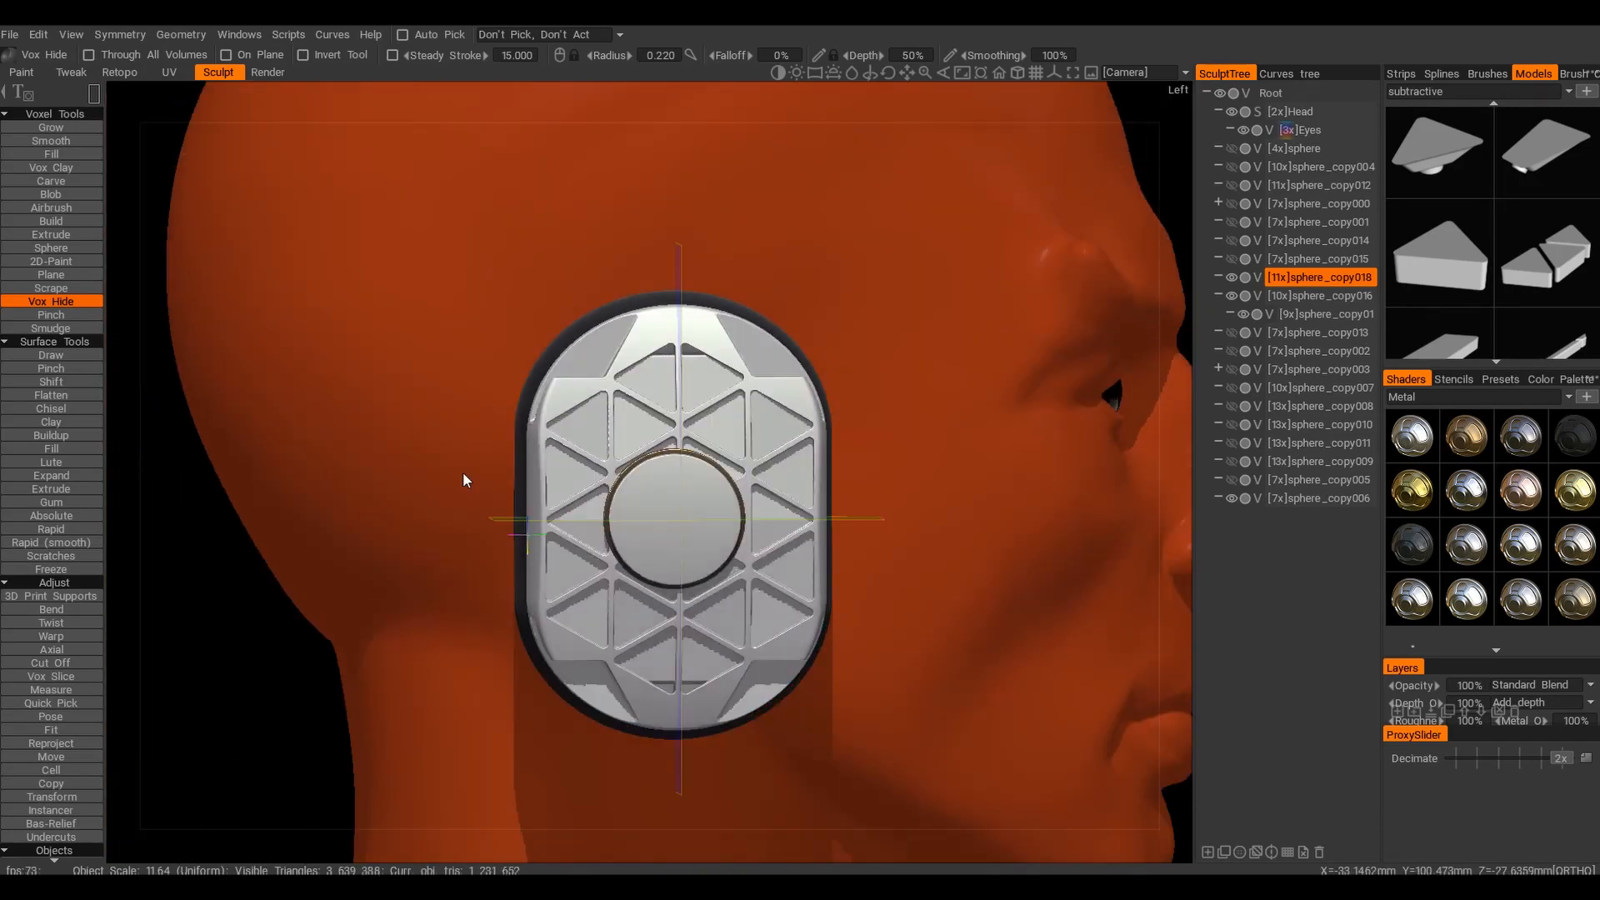
Hide rectangular slot areas in the cap's upper side band with Vox Hide from the top view
{"action": "left_click_drag", "start_coordinate": [471, 425], "coordinate": [528, 383], "text": "alt"}
{"action": "left_click_drag", "start_coordinate": [527, 383], "coordinate": [587, 398]}
{"action": "left_click_drag", "start_coordinate": [586, 398], "coordinate": [641, 401], "text": "alt"}
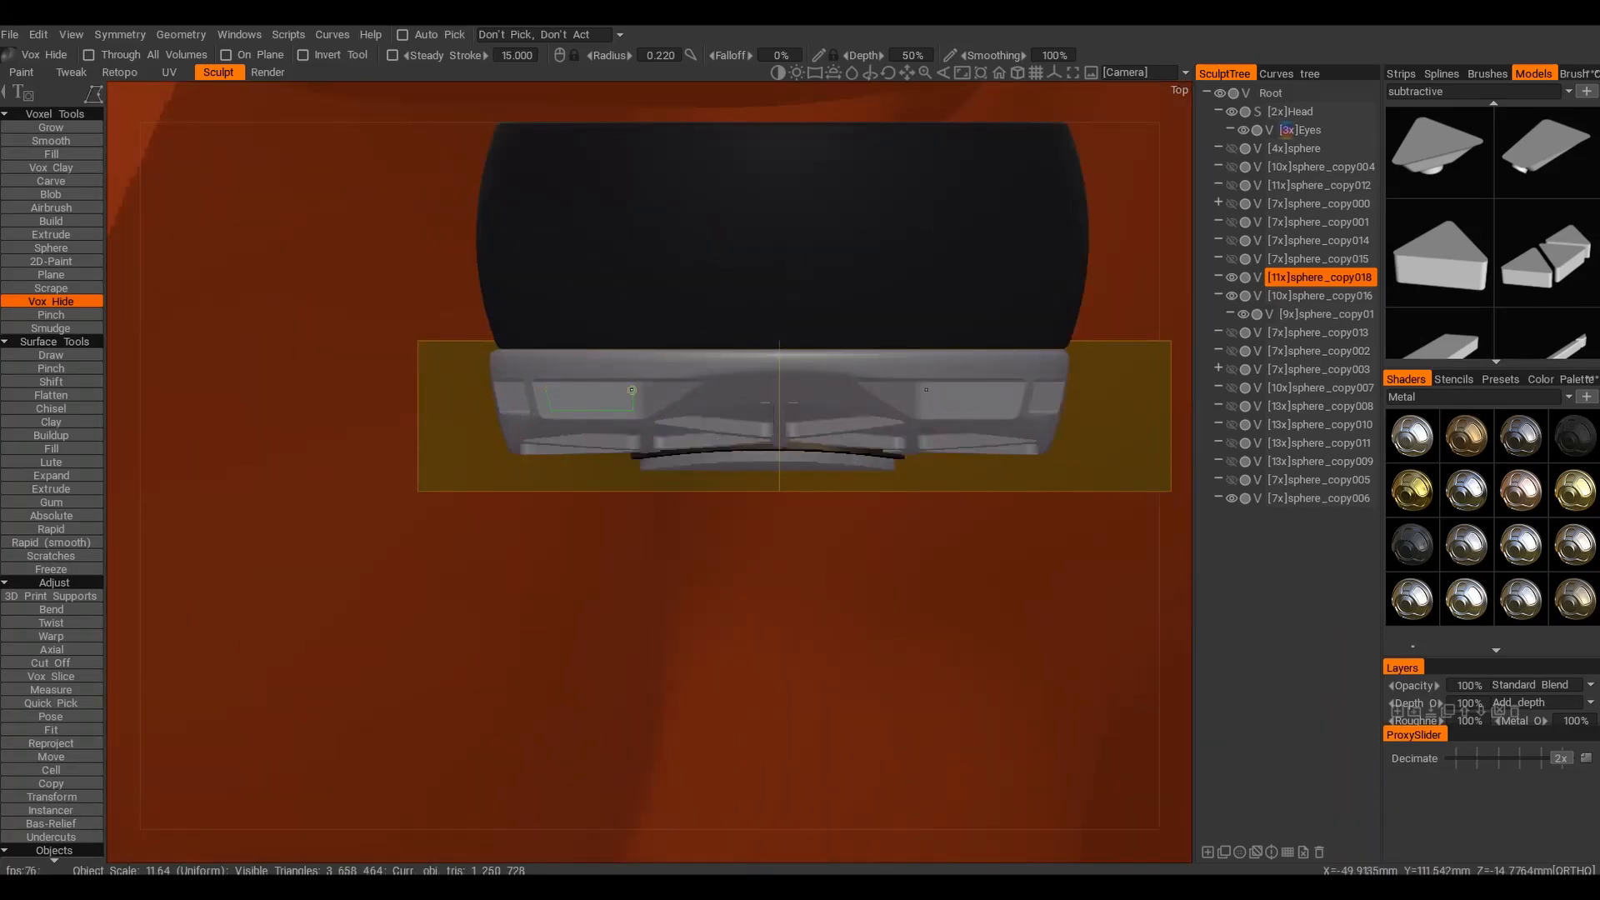
{"action": "left_click_drag", "start_coordinate": [634, 410], "coordinate": [633, 410]}
{"action": "mouse_move", "coordinate": [633, 410]}
{"action": "left_mouse_down", "text": "alt"}
{"action": "mouse_move", "coordinate": [767, 464]}
{"action": "mouse_move", "coordinate": [850, 311]}
{"action": "mouse_move", "coordinate": [757, 511]}
{"action": "mouse_move", "coordinate": [624, 317]}
{"action": "mouse_move", "coordinate": [659, 366]}
{"action": "mouse_move", "coordinate": [628, 375]}
{"action": "mouse_move", "coordinate": [794, 340]}
{"action": "mouse_move", "coordinate": [757, 305]}
{"action": "mouse_move", "coordinate": [798, 548]}
{"action": "mouse_move", "coordinate": [790, 466]}
{"action": "mouse_move", "coordinate": [514, 533]}
{"action": "mouse_move", "coordinate": [607, 378]}
{"action": "left_mouse_up", "text": "alt"}
{"action": "left_click_drag", "start_coordinate": [607, 378], "coordinate": [609, 435]}
{"action": "mouse_move", "coordinate": [609, 435]}
{"action": "left_mouse_down", "text": "alt"}
{"action": "mouse_move", "coordinate": [791, 498]}
{"action": "mouse_move", "coordinate": [657, 451]}
{"action": "mouse_move", "coordinate": [618, 547]}
{"action": "mouse_move", "coordinate": [715, 423]}
{"action": "mouse_move", "coordinate": [723, 556]}
{"action": "mouse_move", "coordinate": [1000, 448]}
{"action": "mouse_move", "coordinate": [659, 463]}
{"action": "mouse_move", "coordinate": [431, 558]}
{"action": "mouse_move", "coordinate": [480, 416]}
{"action": "mouse_move", "coordinate": [560, 498]}
{"action": "mouse_move", "coordinate": [558, 591]}
{"action": "mouse_move", "coordinate": [827, 491]}
{"action": "mouse_move", "coordinate": [726, 417]}
{"action": "mouse_move", "coordinate": [612, 498]}
{"action": "mouse_move", "coordinate": [627, 527]}
{"action": "mouse_move", "coordinate": [676, 535]}
{"action": "mouse_move", "coordinate": [683, 433]}
{"action": "left_mouse_up", "text": "alt"}
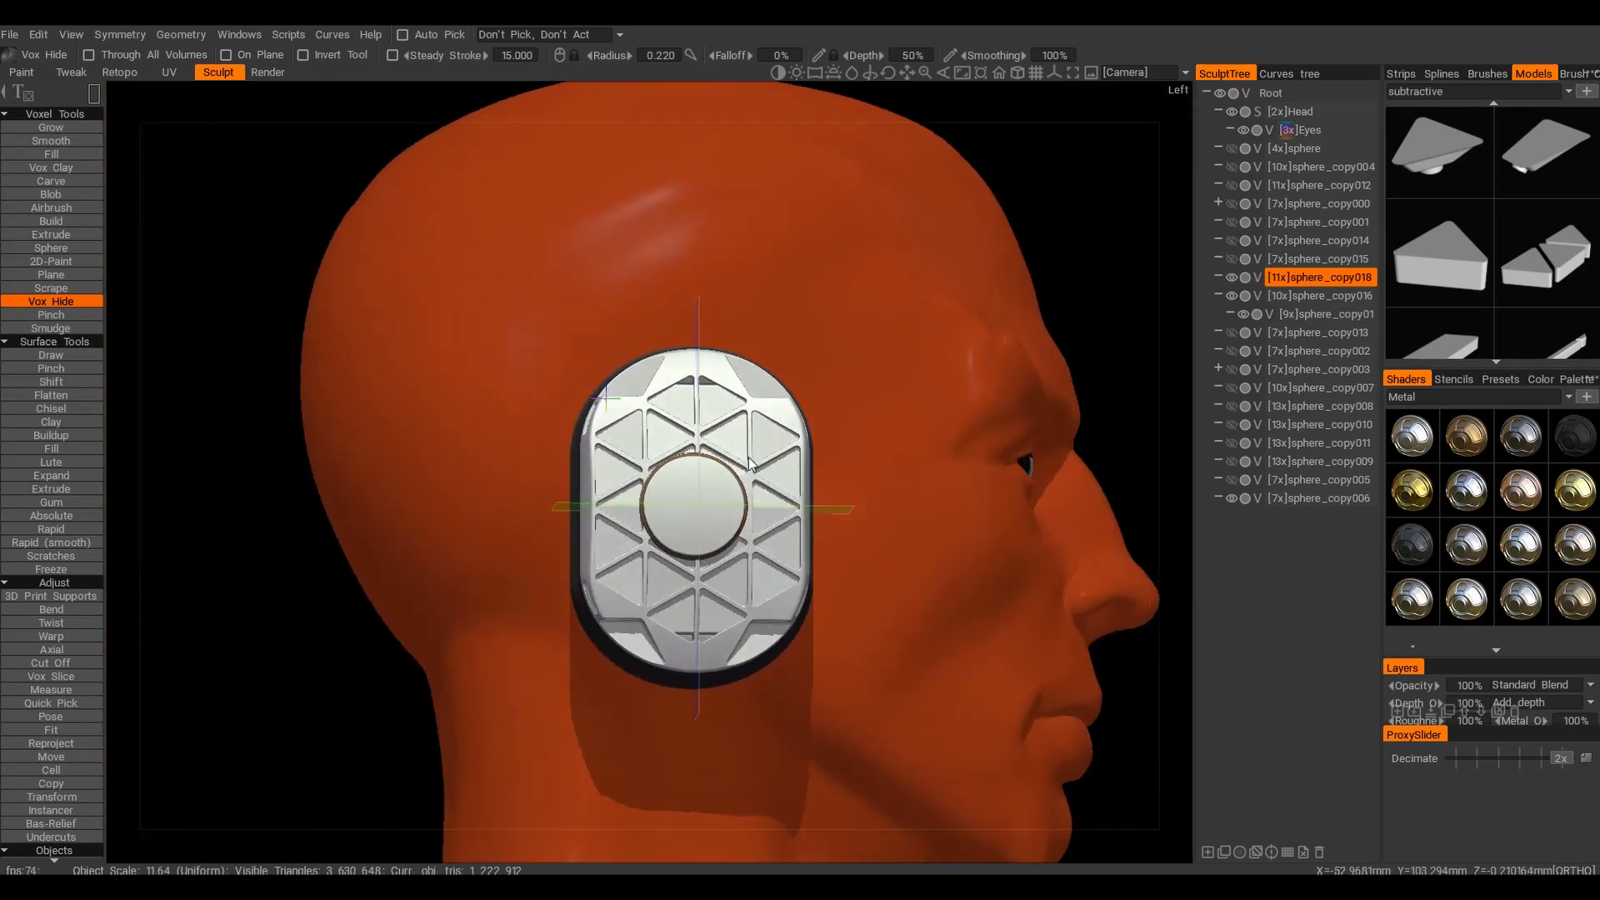
Duplicate the smooth cap sphere_copy015, give the copy a dark metal shader and shift it inward behind the carved cap
{"action": "right_click_drag", "start_coordinate": [684, 433], "coordinate": [642, 613], "text": "alt"}
{"action": "left_click_drag", "start_coordinate": [642, 616], "coordinate": [800, 517], "text": "alt"}
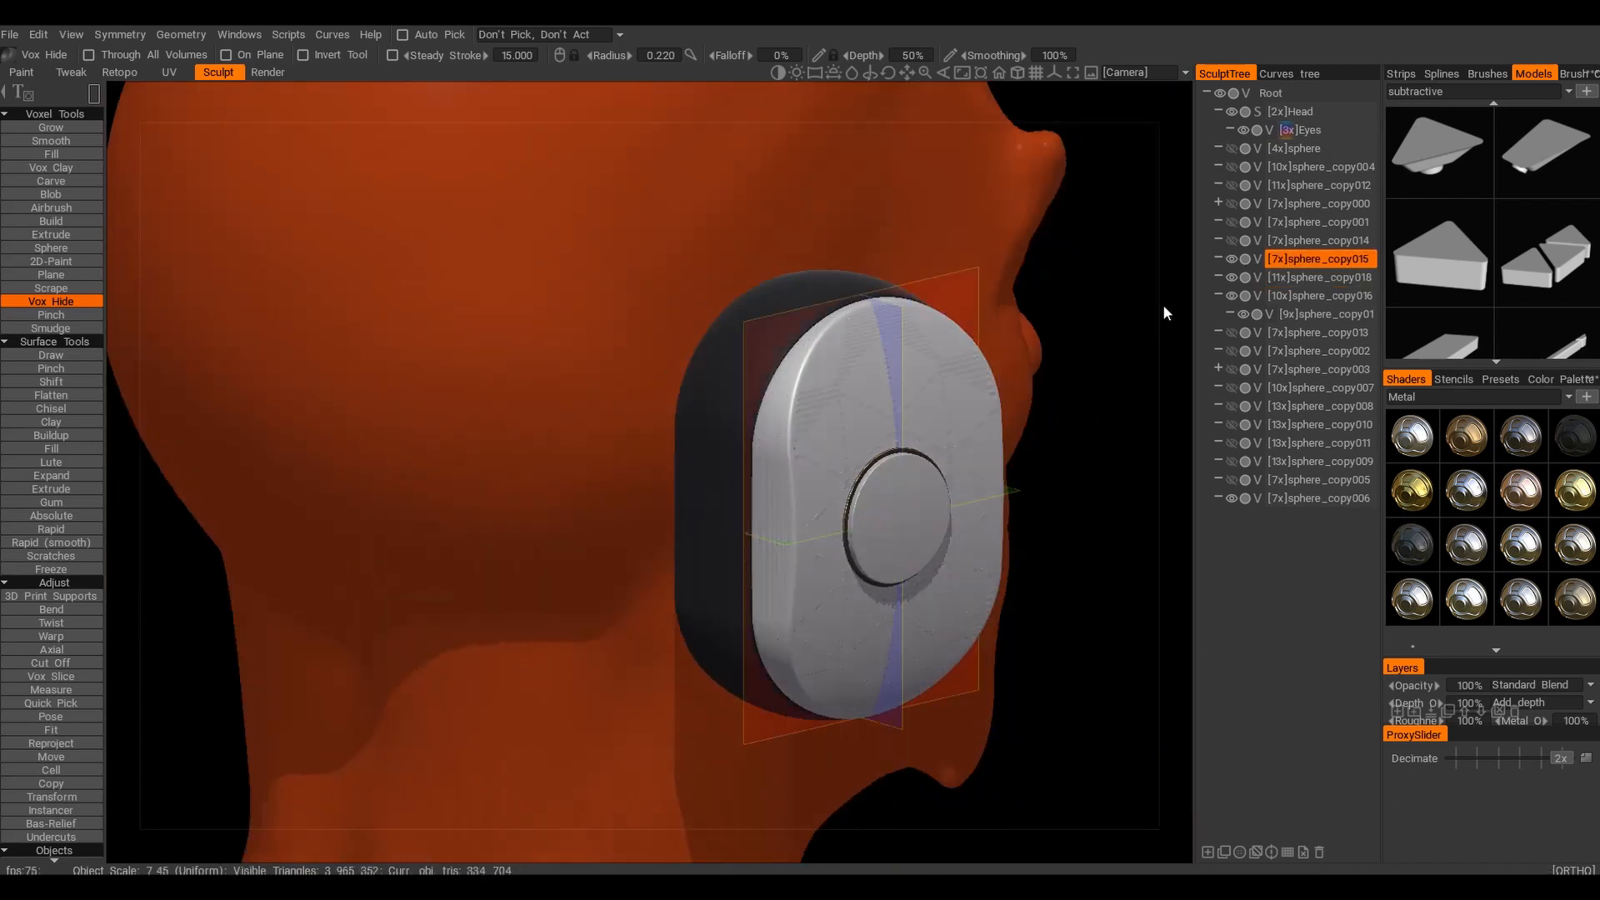
{"action": "left_click", "coordinate": [1466, 490]}
{"action": "left_click_drag", "start_coordinate": [633, 499], "coordinate": [633, 533], "text": "alt"}
{"action": "left_click_drag", "start_coordinate": [858, 531], "coordinate": [840, 525]}
{"action": "left_click_drag", "start_coordinate": [650, 483], "coordinate": [721, 347], "text": "alt"}
{"action": "left_click_drag", "start_coordinate": [667, 510], "coordinate": [1064, 375], "text": "alt"}
{"action": "right_click_drag", "start_coordinate": [1064, 375], "coordinate": [1075, 466], "text": "alt"}
{"action": "left_click_drag", "start_coordinate": [1075, 467], "coordinate": [921, 495], "text": "alt"}
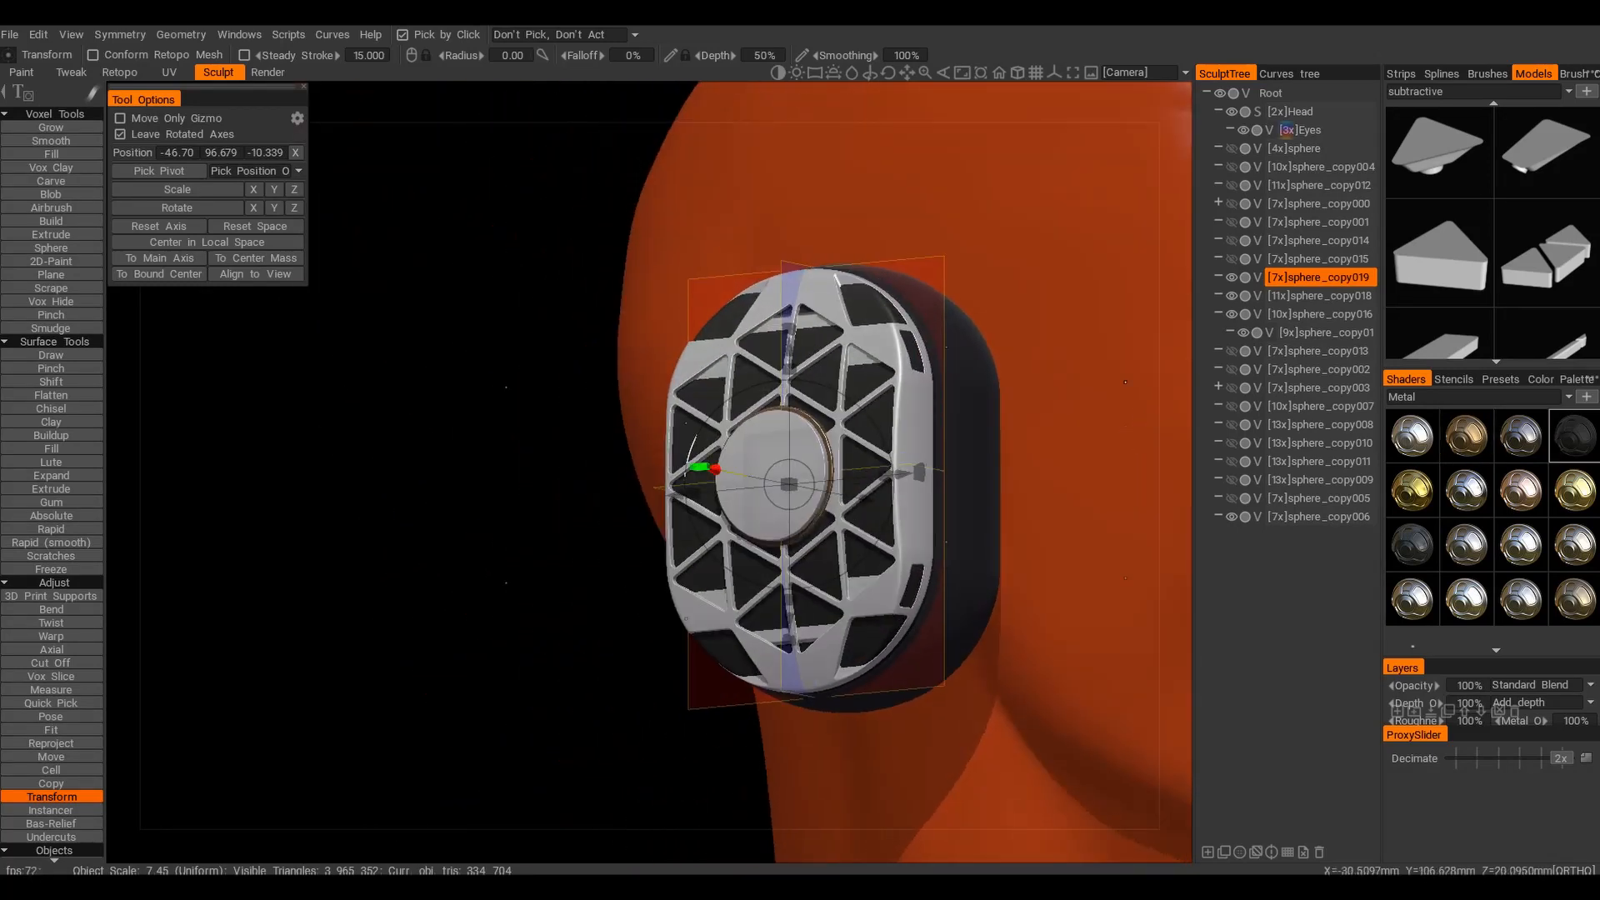
{"action": "left_click_drag", "start_coordinate": [718, 470], "coordinate": [792, 475], "text": "alt"}
Undo the last change and give the inner cap copy the grey shader from the Paint set
{"action": "key", "text": "ctrl+z"}
{"action": "right_click_drag", "start_coordinate": [792, 474], "coordinate": [802, 372], "text": "alt"}
{"action": "mouse_move", "coordinate": [1514, 393]}
{"action": "middle_click_drag", "start_coordinate": [802, 372], "coordinate": [807, 421], "text": "alt"}
{"action": "left_click", "coordinate": [1520, 491]}
{"action": "left_click", "coordinate": [1518, 439]}
{"action": "right_click_drag", "start_coordinate": [726, 334], "coordinate": [726, 279], "text": "alt"}
{"action": "middle_click_drag", "start_coordinate": [725, 279], "coordinate": [751, 331], "text": "alt"}
Hide most of the inner cap copy with Vox Hide and undo the trial round stamp at the upper centre joint
{"action": "left_click", "coordinate": [51, 302]}
{"action": "right_click_drag", "start_coordinate": [689, 376], "coordinate": [558, 281], "text": "alt"}
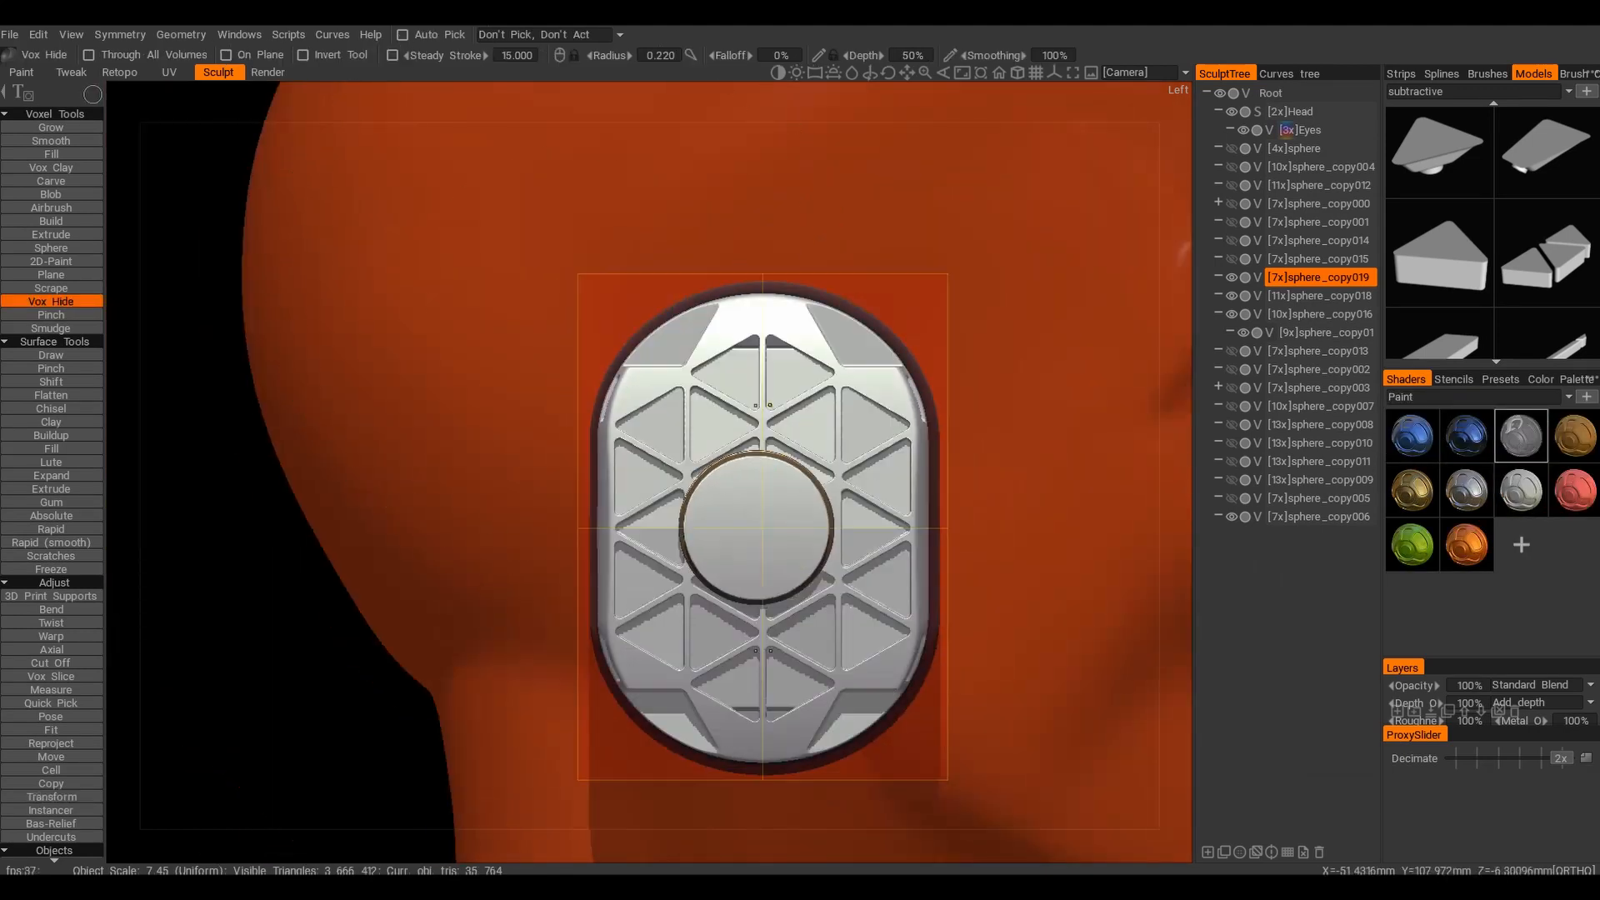
{"action": "left_click", "coordinate": [762, 424]}
{"action": "right_click_drag", "start_coordinate": [763, 424], "coordinate": [925, 537], "text": "alt"}
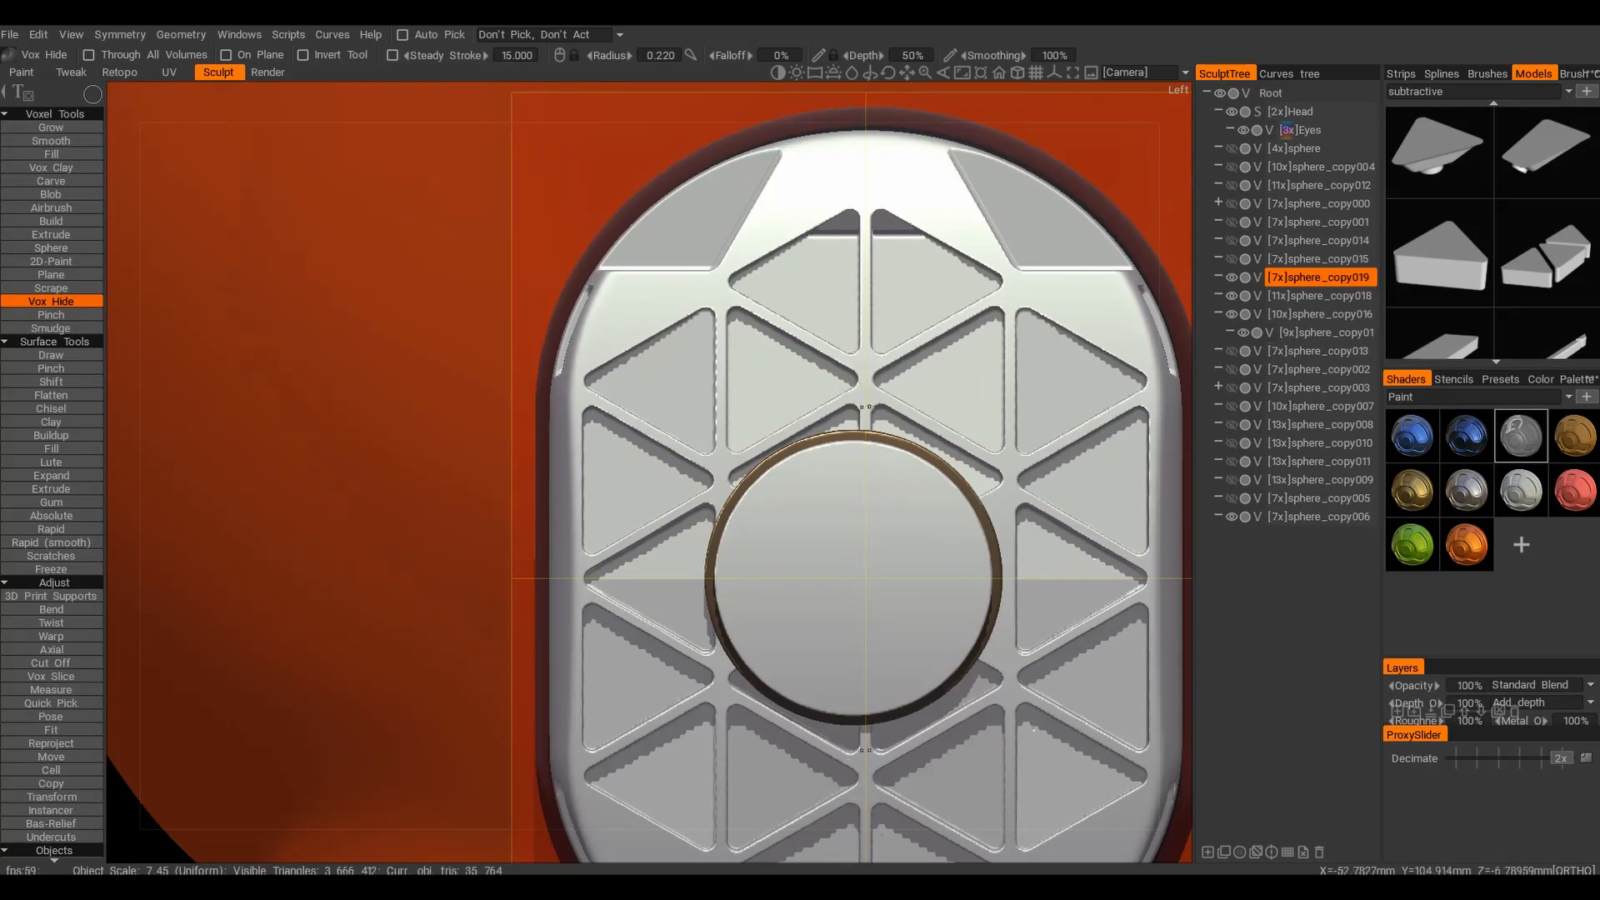
{"action": "right_click_drag", "start_coordinate": [878, 387], "coordinate": [708, 271], "text": "alt"}
{"action": "key", "text": "ctrl+z"}
Resample sphere_copy019 and reveal a round disc of it at the upper centre lattice joint, clearing the misplaced one
{"action": "left_click", "coordinate": [538, 532]}
{"action": "right_click_drag", "start_coordinate": [737, 438], "coordinate": [896, 533], "text": "alt"}
{"action": "left_click", "coordinate": [830, 374]}
{"action": "right_click_drag", "start_coordinate": [830, 374], "coordinate": [687, 408], "text": "alt"}
{"action": "left_click_drag", "start_coordinate": [688, 409], "coordinate": [610, 385], "text": "alt"}
{"action": "left_click_drag", "start_coordinate": [735, 468], "coordinate": [750, 454], "text": "alt"}
{"action": "right_click_drag", "start_coordinate": [667, 400], "coordinate": [718, 435], "text": "alt"}
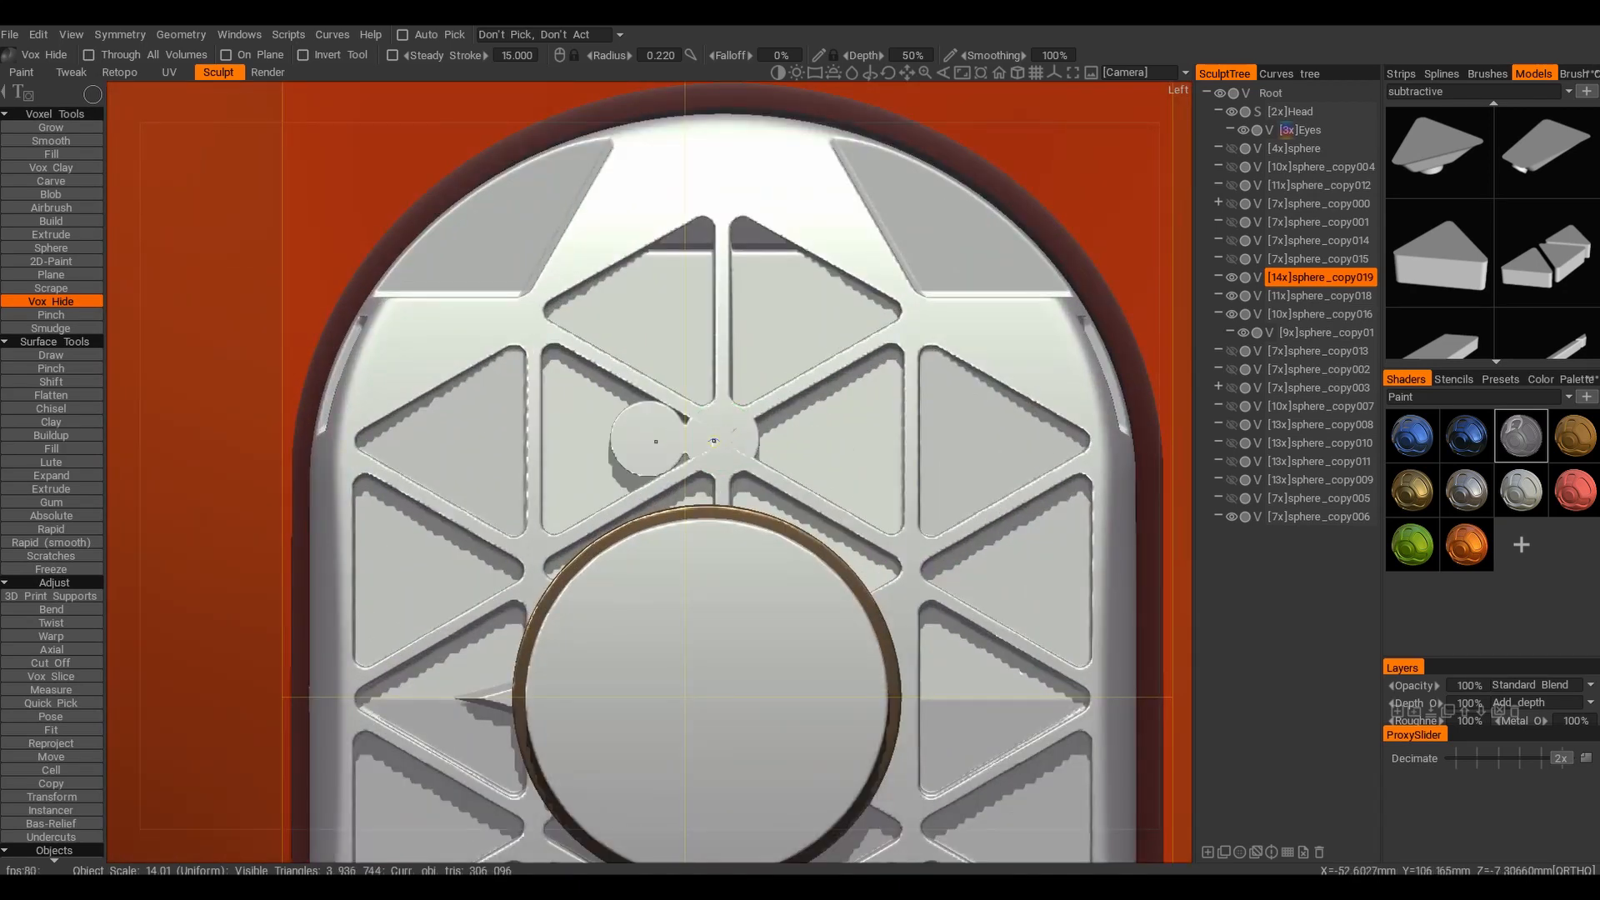
{"action": "left_click", "coordinate": [664, 535]}
{"action": "left_click_drag", "start_coordinate": [745, 454], "coordinate": [748, 455], "text": "ctrl"}
{"action": "right_click_drag", "start_coordinate": [748, 455], "coordinate": [639, 442], "text": "alt"}
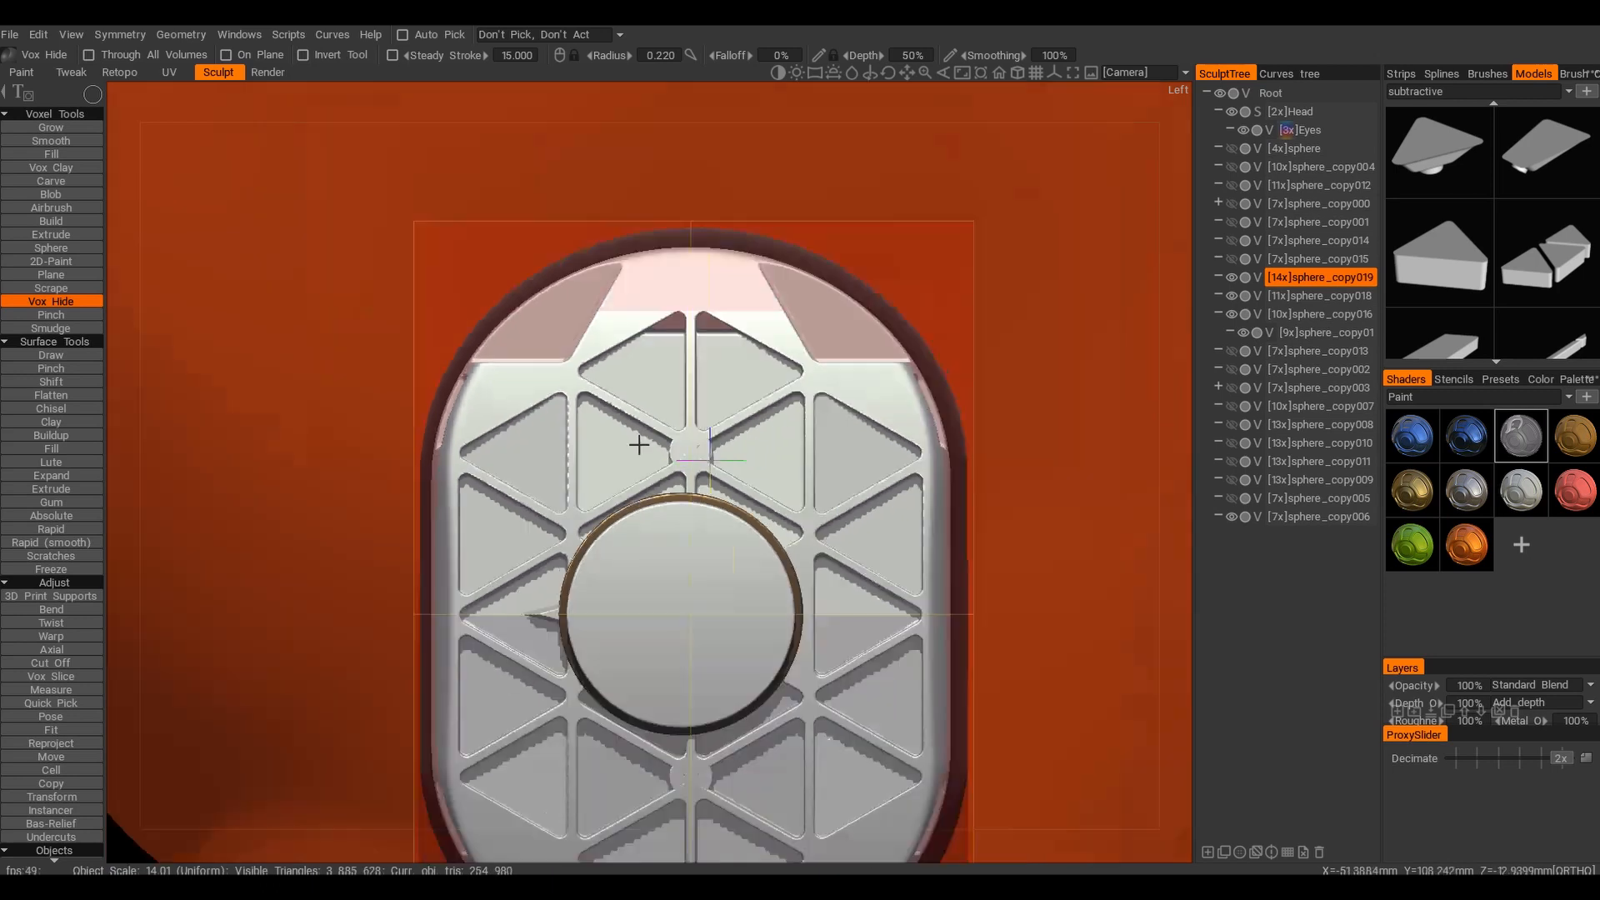
Reveal mirrored round discs of the inner layer at the lattice joints beside the central disc
{"action": "middle_click_drag", "start_coordinate": [639, 442], "coordinate": [703, 237], "text": "alt"}
{"action": "right_click_drag", "start_coordinate": [703, 237], "coordinate": [742, 333], "text": "alt"}
{"action": "left_click_drag", "start_coordinate": [623, 509], "coordinate": [659, 522], "text": "ctrl"}
{"action": "right_click_drag", "start_coordinate": [739, 508], "coordinate": [685, 477], "text": "alt"}
{"action": "mouse_move", "coordinate": [685, 477]}
{"action": "left_mouse_down", "text": "alt"}
{"action": "mouse_move", "coordinate": [757, 421]}
{"action": "mouse_move", "coordinate": [716, 488]}
{"action": "mouse_move", "coordinate": [700, 476]}
{"action": "left_mouse_up", "text": "alt"}
{"action": "right_click_drag", "start_coordinate": [700, 476], "coordinate": [762, 575], "text": "alt"}
{"action": "middle_click_drag", "start_coordinate": [763, 574], "coordinate": [683, 581], "text": "alt"}
Reveal mirrored round discs at the outer lattice joints near the cap's ends, redoing the first stamp
{"action": "left_click_drag", "start_coordinate": [710, 659], "coordinate": [710, 660], "text": "ctrl"}
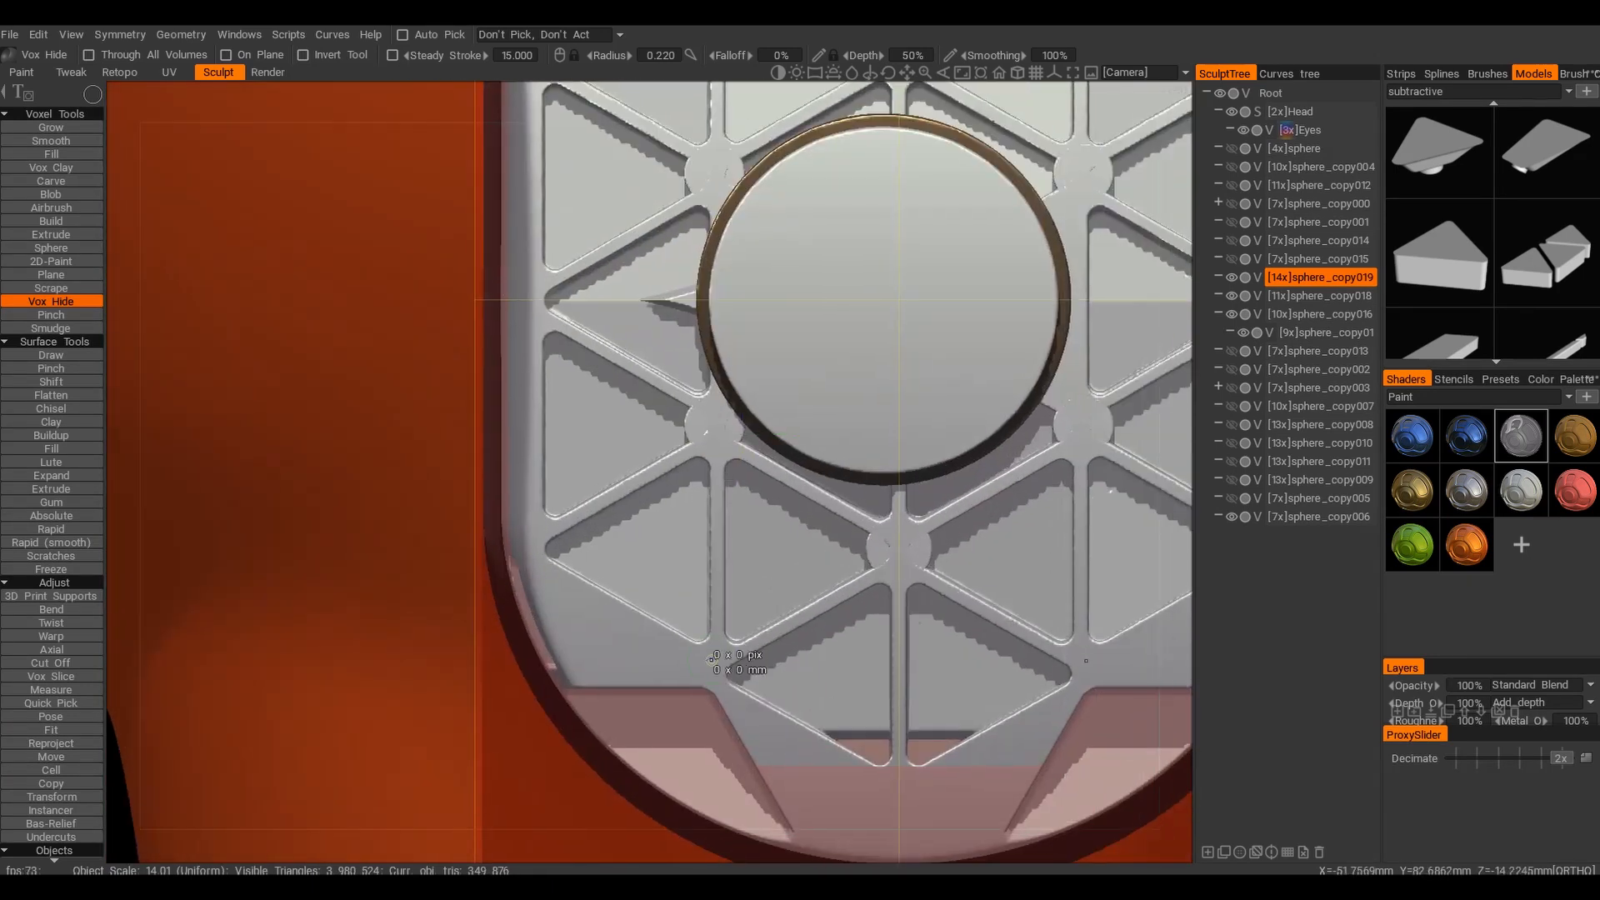
{"action": "middle_click_drag", "start_coordinate": [691, 623], "coordinate": [643, 570], "text": "alt"}
{"action": "right_click_drag", "start_coordinate": [737, 598], "coordinate": [761, 642], "text": "alt"}
{"action": "key", "text": "ctrl+z"}
{"action": "left_click_drag", "start_coordinate": [708, 655], "coordinate": [708, 654], "text": "ctrl"}
Examine the round discs on the cap's lattice from several angles
{"action": "right_click_drag", "start_coordinate": [708, 654], "coordinate": [705, 560], "text": "alt"}
{"action": "mouse_move", "coordinate": [705, 560]}
{"action": "left_mouse_down", "text": "alt"}
{"action": "mouse_move", "coordinate": [729, 538]}
{"action": "mouse_move", "coordinate": [717, 534]}
{"action": "left_mouse_up", "text": "alt"}
{"action": "right_click_drag", "start_coordinate": [716, 534], "coordinate": [733, 466], "text": "alt"}
{"action": "left_click_drag", "start_coordinate": [733, 467], "coordinate": [739, 392], "text": "alt"}
{"action": "right_click_drag", "start_coordinate": [740, 392], "coordinate": [749, 422], "text": "alt"}
{"action": "left_click_drag", "start_coordinate": [748, 423], "coordinate": [757, 466], "text": "alt"}
{"action": "mouse_move", "coordinate": [757, 466]}
{"action": "right_mouse_down", "text": "alt"}
{"action": "mouse_move", "coordinate": [767, 536]}
{"action": "mouse_move", "coordinate": [762, 491]}
{"action": "right_mouse_up", "text": "alt"}
{"action": "left_click_drag", "start_coordinate": [763, 492], "coordinate": [692, 455], "text": "alt"}
{"action": "right_click_drag", "start_coordinate": [691, 455], "coordinate": [695, 489], "text": "alt"}
{"action": "left_click_drag", "start_coordinate": [695, 488], "coordinate": [697, 493], "text": "alt"}
Shift the central disc aside to inspect the cap underneath, and return it to its place
{"action": "key", "text": "h"}
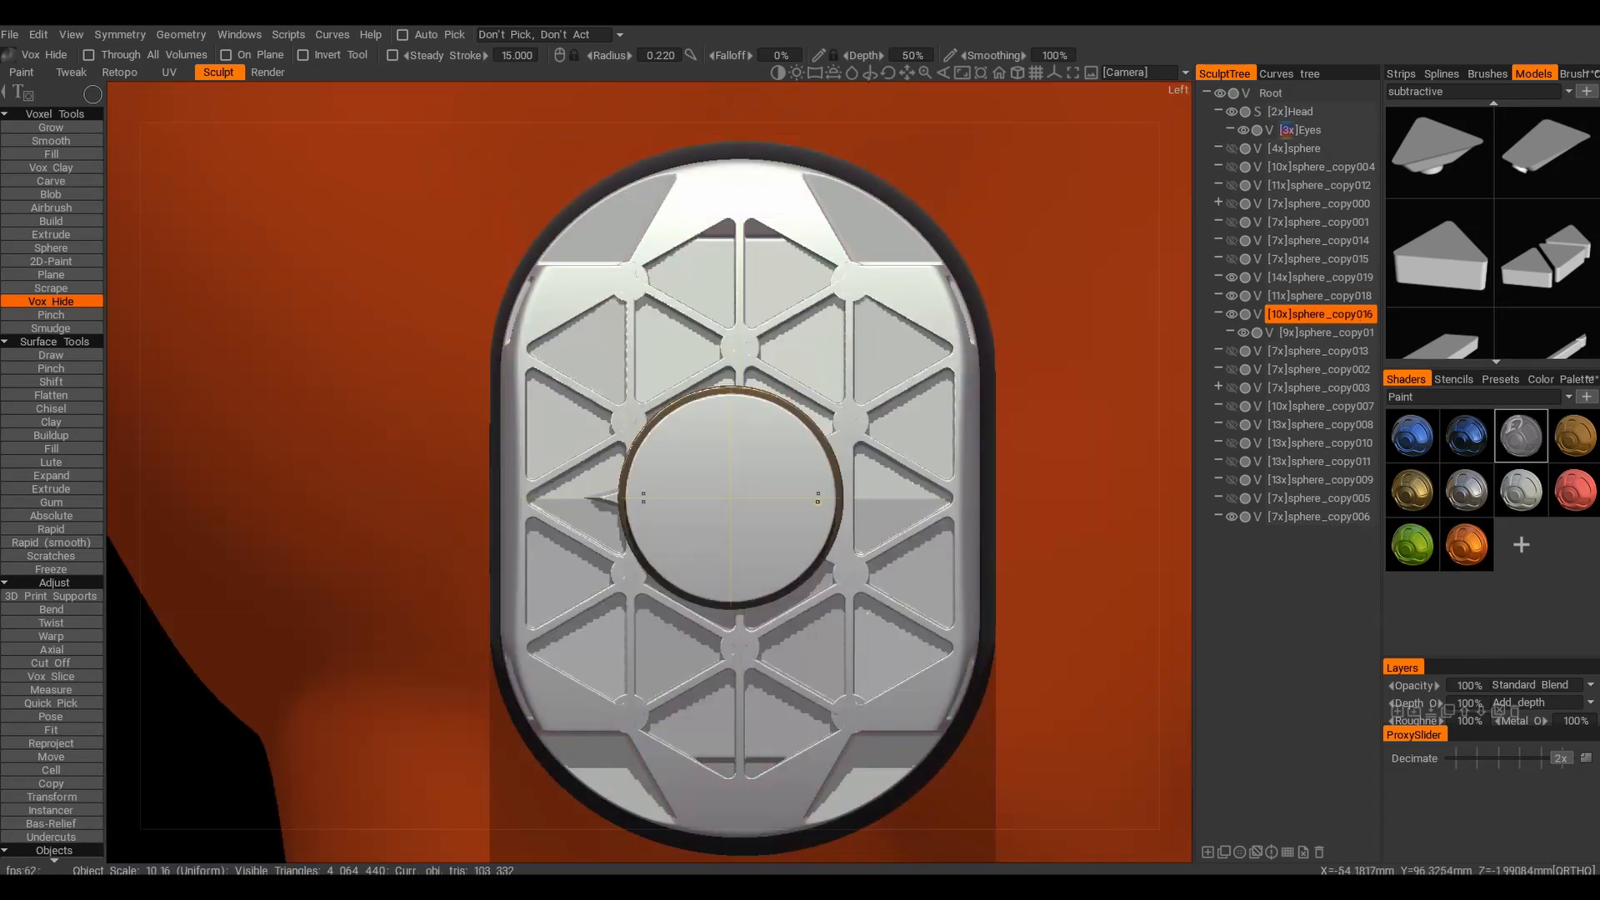
{"action": "left_click_drag", "start_coordinate": [1215, 486], "coordinate": [1225, 486]}
{"action": "middle_click_drag", "start_coordinate": [1190, 502], "coordinate": [1062, 491], "text": "alt"}
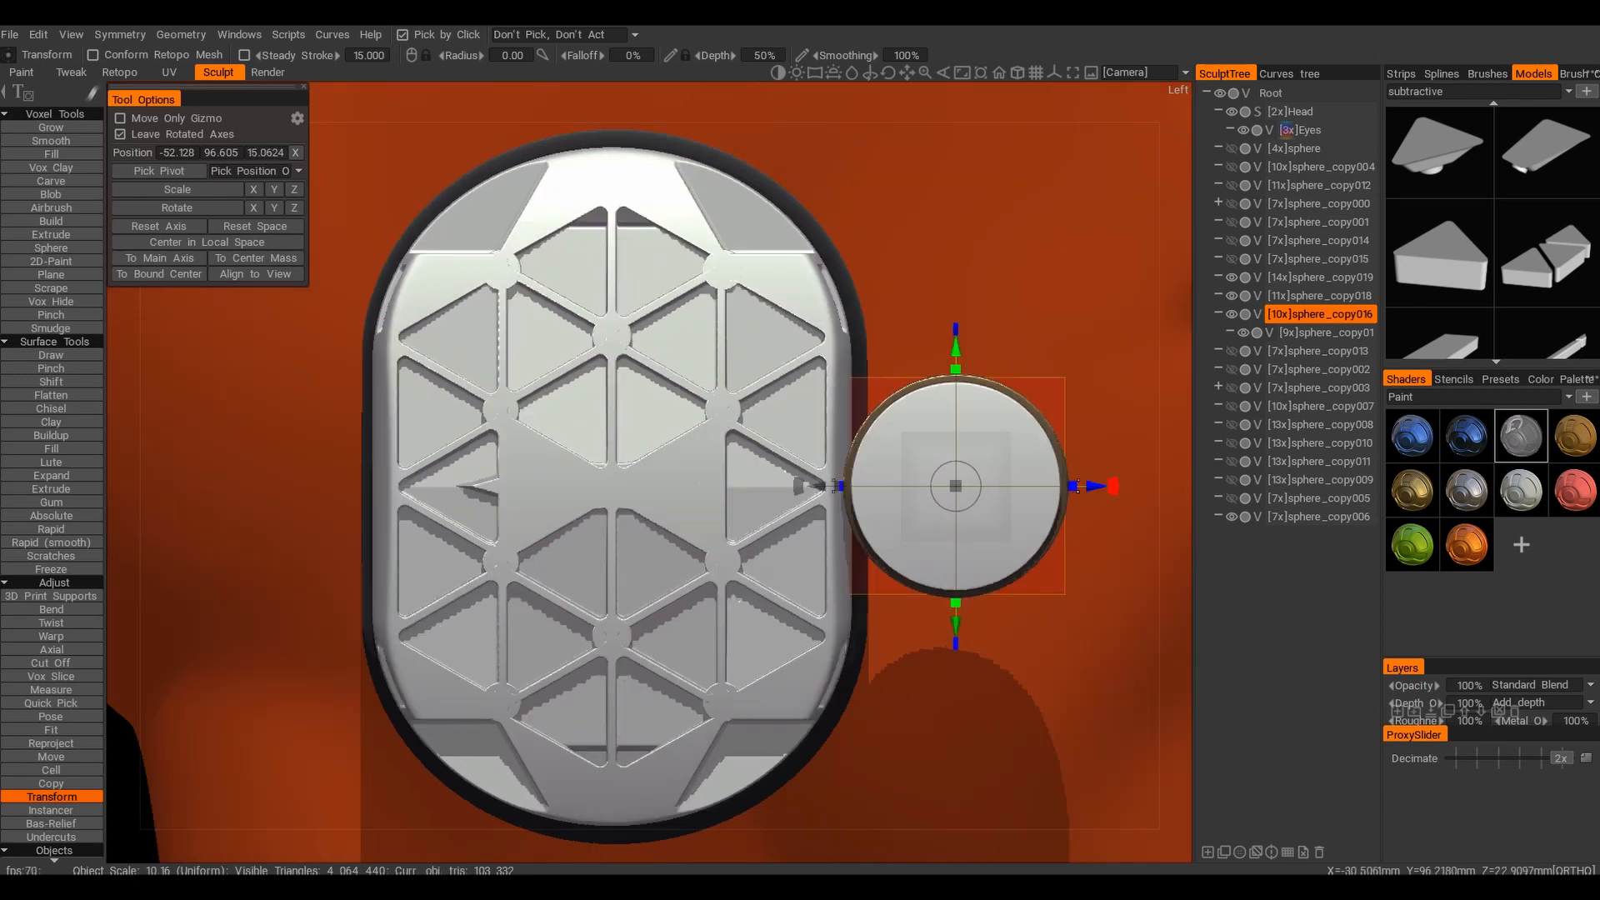
Hide the stray spike of sphere_copy019 beside the central disc with Vox Hide
{"action": "right_click_drag", "start_coordinate": [661, 506], "coordinate": [581, 429], "text": "alt"}
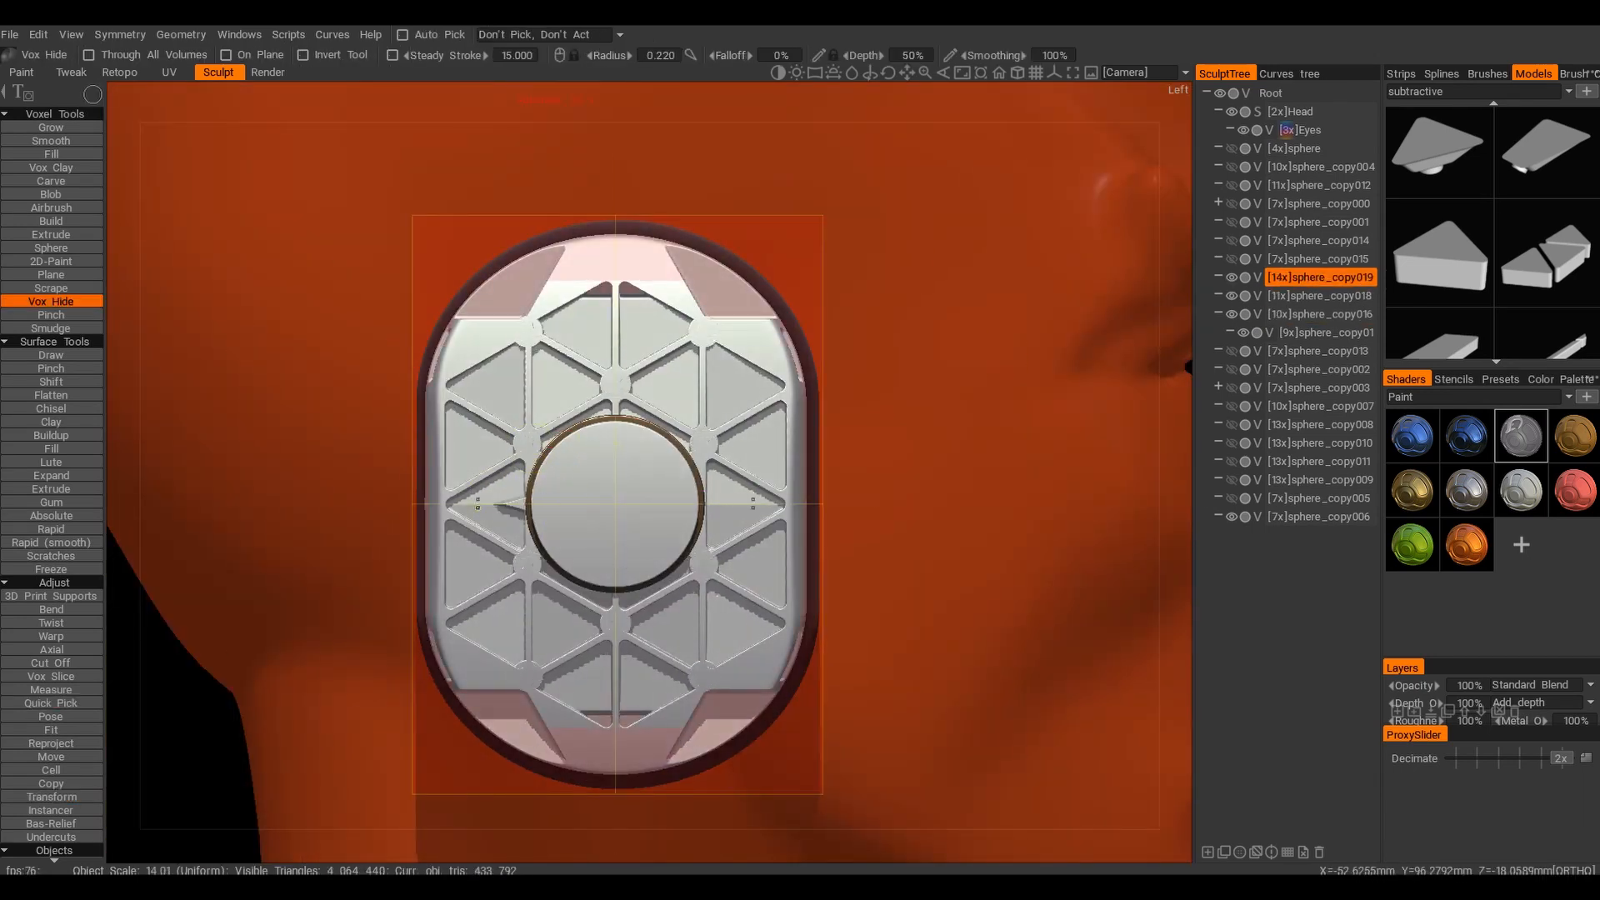
{"action": "left_click_drag", "start_coordinate": [729, 504], "coordinate": [605, 436], "text": "alt"}
{"action": "right_click_drag", "start_coordinate": [605, 437], "coordinate": [658, 492], "text": "alt"}
Select the carved cap sphere_copy018, duplicate it and hide the original in the sculpt tree
{"action": "key", "text": "h"}
{"action": "middle_click_drag", "start_coordinate": [482, 359], "coordinate": [604, 378], "text": "alt"}
{"action": "right_click_drag", "start_coordinate": [522, 456], "coordinate": [450, 417], "text": "alt"}
{"action": "left_click_drag", "start_coordinate": [584, 442], "coordinate": [717, 442], "text": "alt"}
{"action": "right_click_drag", "start_coordinate": [933, 375], "coordinate": [1022, 343], "text": "alt"}
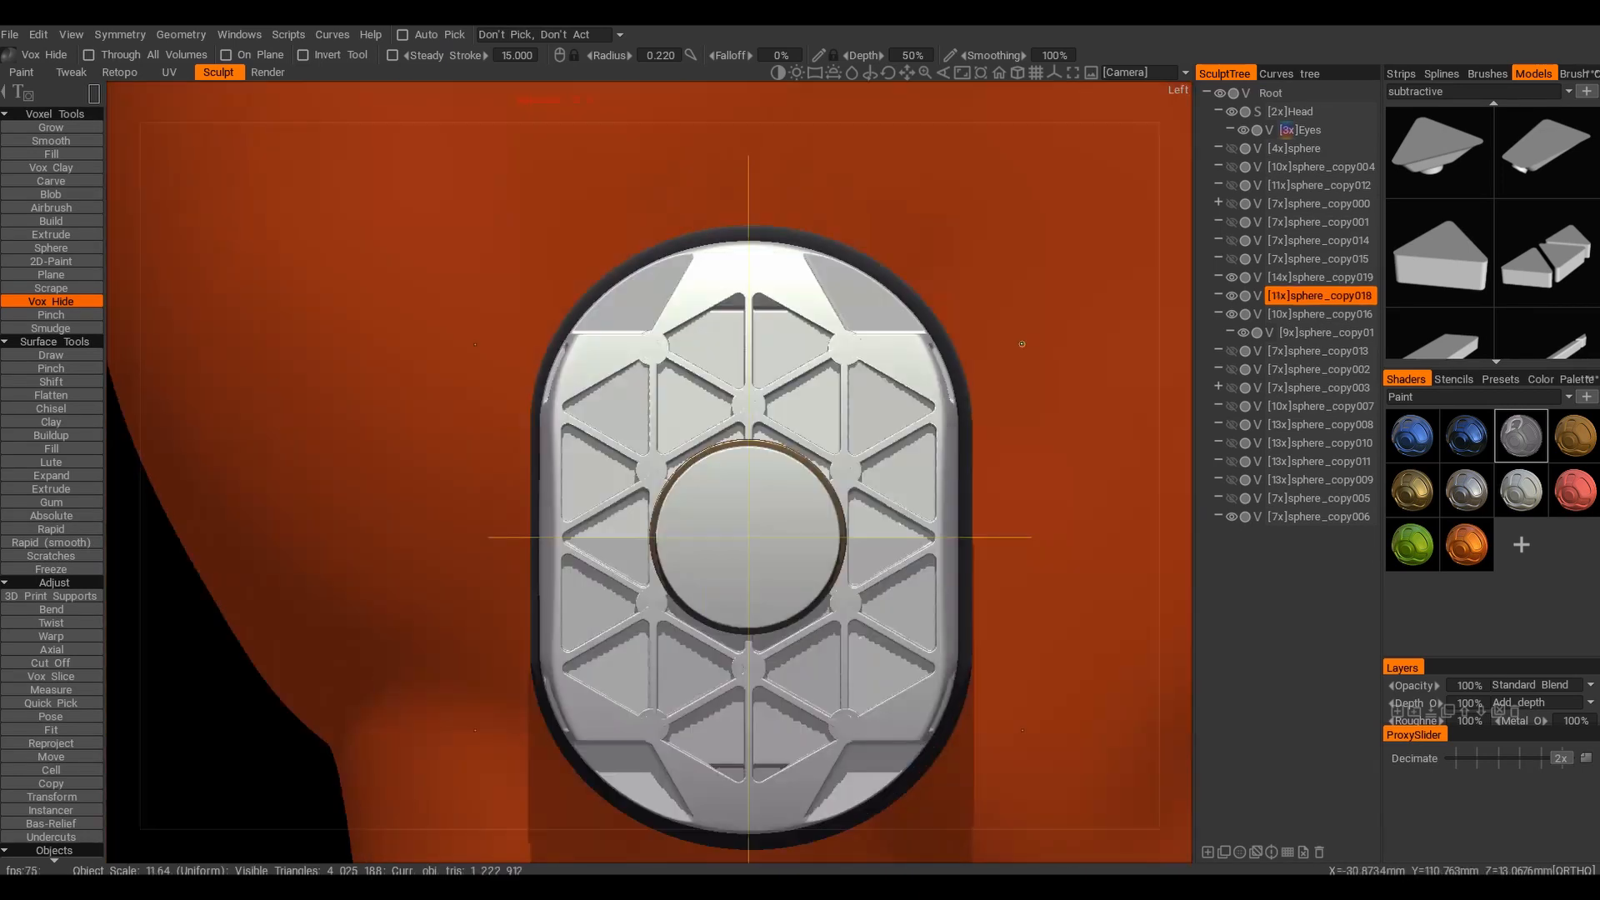
{"action": "left_click", "coordinate": [1230, 297]}
{"action": "right_click_drag", "start_coordinate": [883, 283], "coordinate": [949, 220], "text": "alt"}
{"action": "middle_click_drag", "start_coordinate": [949, 220], "coordinate": [953, 428], "text": "alt"}
Hide an elliptical area about 22.4 by 21.3 mm over the upper half of the duplicated cap
{"action": "key", "text": "e"}
{"action": "key", "text": "h"}
{"action": "key", "text": "e"}
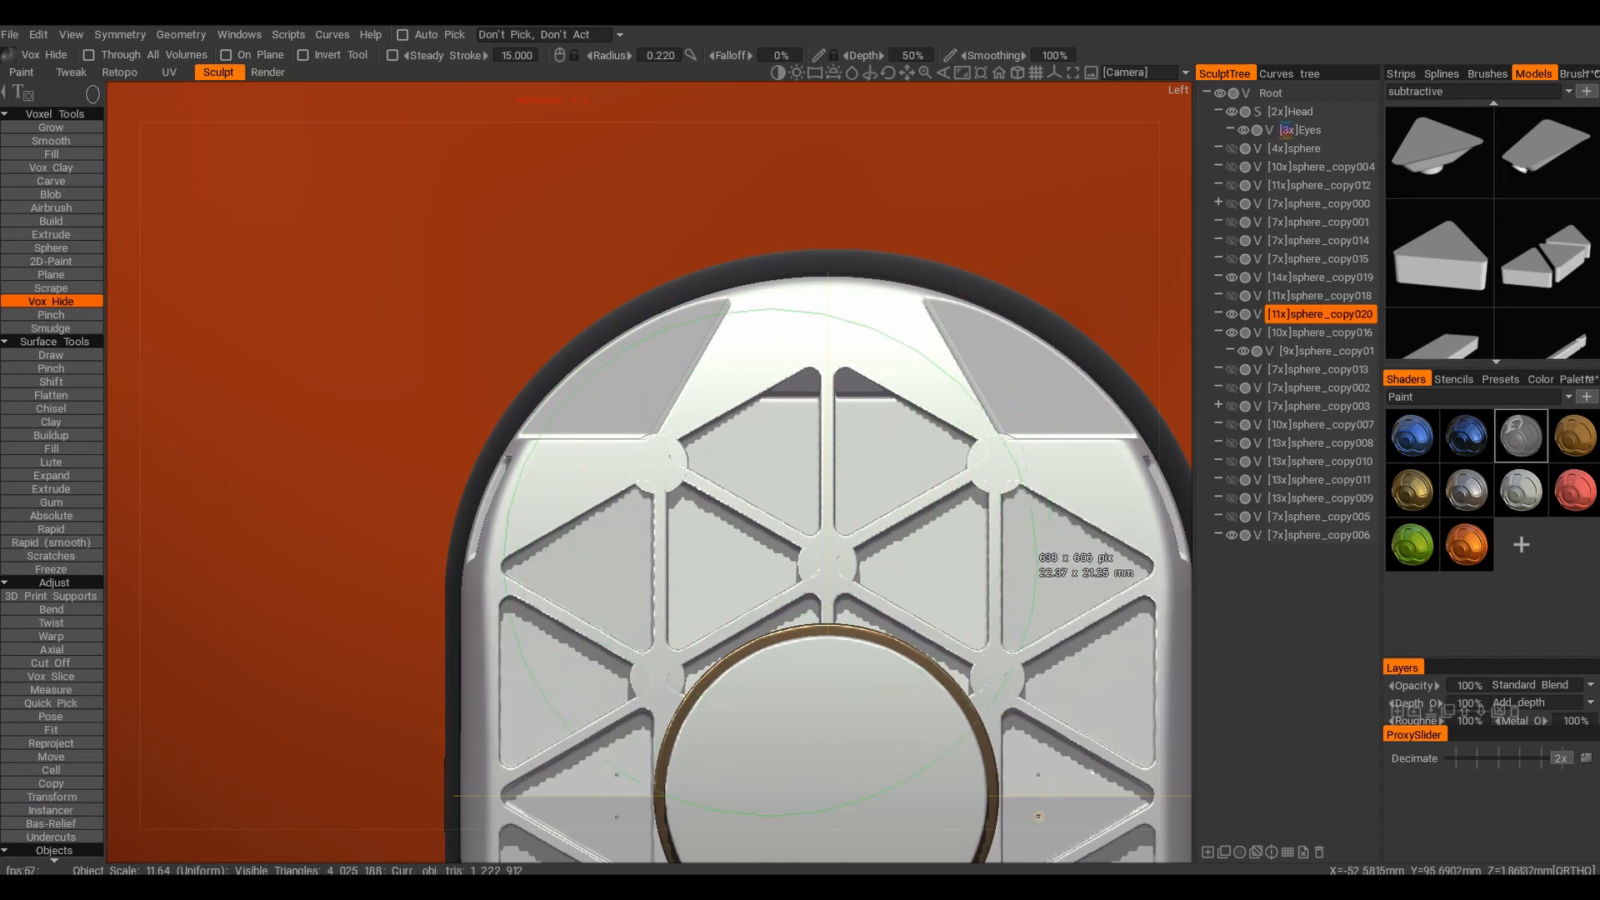
{"action": "left_click_drag", "start_coordinate": [1038, 816], "coordinate": [1038, 817]}
{"action": "right_click_drag", "start_coordinate": [633, 617], "coordinate": [525, 572], "text": "alt"}
{"action": "right_click_drag", "start_coordinate": [667, 533], "coordinate": [757, 485], "text": "alt"}
{"action": "middle_click_drag", "start_coordinate": [757, 485], "coordinate": [812, 594], "text": "alt"}
Restore the cap's lattice area and its upper centre strip with Vox Hide, keeping the corner recesses cut
{"action": "key", "text": "e"}
{"action": "left_click_drag", "start_coordinate": [897, 547], "coordinate": [900, 545], "text": "ctrl"}
{"action": "middle_click_drag", "start_coordinate": [833, 666], "coordinate": [825, 407], "text": "alt"}
{"action": "left_click_drag", "start_coordinate": [567, 455], "coordinate": [1071, 733], "text": "ctrl"}
{"action": "right_click_drag", "start_coordinate": [733, 242], "coordinate": [784, 214], "text": "alt"}
{"action": "middle_click_drag", "start_coordinate": [785, 213], "coordinate": [745, 455], "text": "alt"}
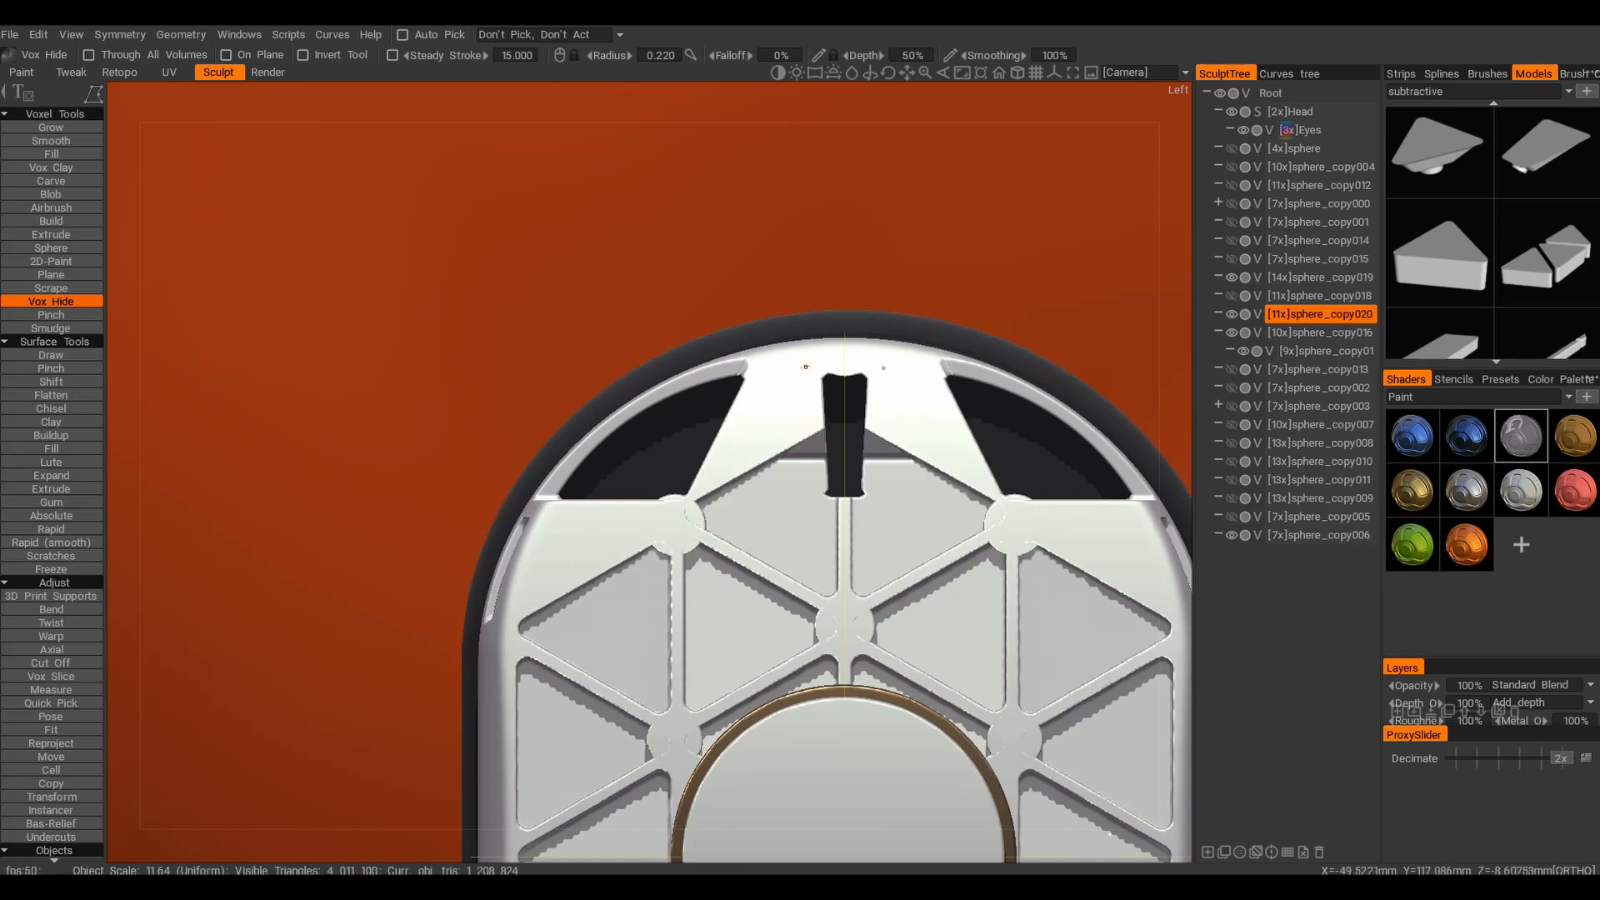
{"action": "left_click_drag", "start_coordinate": [815, 383], "coordinate": [907, 432], "text": "ctrl"}
Restore a thin strip about 0.9 by 13.7 mm along the cap's upper inner edge from the back view
{"action": "right_click_drag", "start_coordinate": [928, 371], "coordinate": [858, 688], "text": "alt"}
{"action": "left_click_drag", "start_coordinate": [858, 688], "coordinate": [594, 547], "text": "alt"}
{"action": "right_click_drag", "start_coordinate": [593, 547], "coordinate": [887, 538], "text": "alt"}
{"action": "left_click_drag", "start_coordinate": [533, 550], "coordinate": [658, 542], "text": "alt"}
{"action": "right_click_drag", "start_coordinate": [658, 542], "coordinate": [693, 602], "text": "alt"}
{"action": "left_click_drag", "start_coordinate": [692, 602], "coordinate": [758, 406], "text": "alt"}
{"action": "left_click_drag", "start_coordinate": [758, 406], "coordinate": [765, 506]}
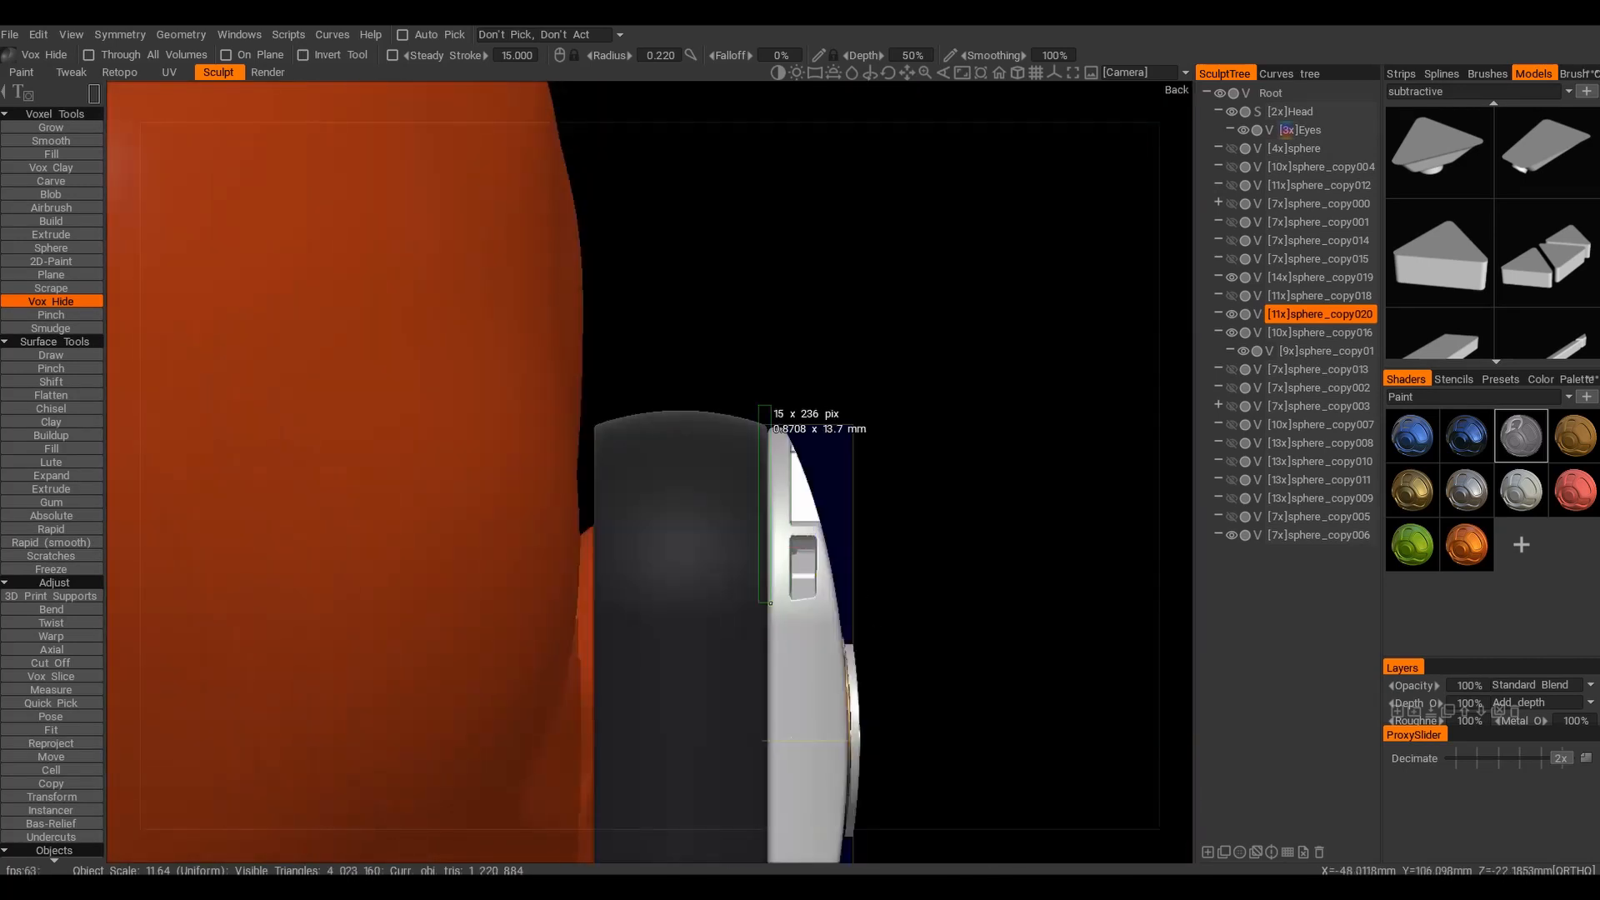
{"action": "left_click_drag", "start_coordinate": [778, 613], "coordinate": [778, 504]}
Examine the ear piece on the head from the front, side and close up
{"action": "left_click_drag", "start_coordinate": [778, 504], "coordinate": [679, 508], "text": "alt"}
{"action": "right_click_drag", "start_coordinate": [679, 508], "coordinate": [717, 633], "text": "alt"}
{"action": "left_click_drag", "start_coordinate": [716, 633], "coordinate": [615, 501], "text": "alt"}
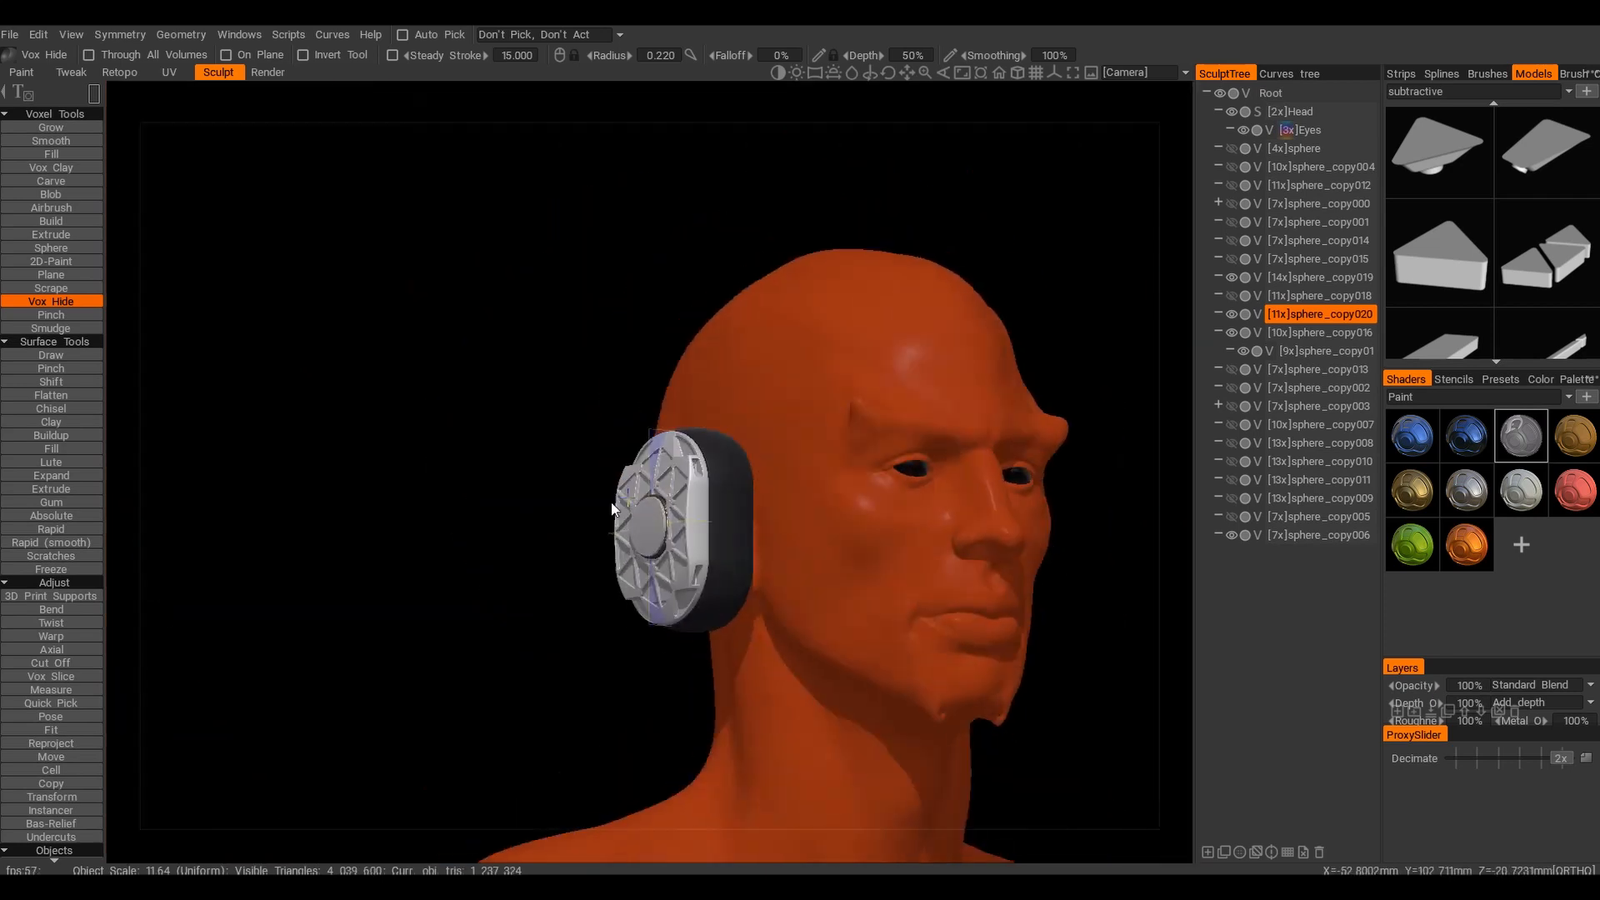
{"action": "right_click_drag", "start_coordinate": [615, 501], "coordinate": [776, 540], "text": "alt"}
{"action": "mouse_move", "coordinate": [776, 540]}
{"action": "left_mouse_down", "text": "alt"}
{"action": "mouse_move", "coordinate": [1020, 546]}
{"action": "mouse_move", "coordinate": [834, 466]}
{"action": "left_mouse_up", "text": "alt"}
{"action": "right_click_drag", "start_coordinate": [833, 467], "coordinate": [908, 534], "text": "alt"}
{"action": "left_click_drag", "start_coordinate": [574, 585], "coordinate": [540, 552]}
{"action": "mouse_move", "coordinate": [550, 567]}
{"action": "left_mouse_down", "text": "alt"}
{"action": "mouse_move", "coordinate": [737, 592]}
{"action": "mouse_move", "coordinate": [650, 599]}
{"action": "left_mouse_up", "text": "alt"}
{"action": "right_click_drag", "start_coordinate": [650, 600], "coordinate": [618, 550], "text": "alt"}
{"action": "left_click_drag", "start_coordinate": [656, 510], "coordinate": [708, 533], "text": "alt"}
{"action": "scroll", "coordinate": [611, 500], "scroll_direction": "up", "scroll_amount": 4}
{"action": "scroll", "coordinate": [602, 495], "scroll_direction": "down", "scroll_amount": 5}
{"action": "scroll", "coordinate": [634, 550], "scroll_direction": "up", "scroll_amount": 3}
{"action": "left_click_drag", "start_coordinate": [608, 542], "coordinate": [366, 516], "text": "alt"}
{"action": "scroll", "coordinate": [694, 585], "scroll_direction": "up", "scroll_amount": 3}
{"action": "left_click_drag", "start_coordinate": [693, 585], "coordinate": [1034, 421], "text": "alt"}
{"action": "scroll", "coordinate": [885, 614], "scroll_direction": "down", "scroll_amount": 2}
Duplicate the carved cap sphere_copy020, hide the original and resample the copy
{"action": "left_click", "coordinate": [1223, 851]}
{"action": "left_click", "coordinate": [1232, 314]}
{"action": "left_click", "coordinate": [51, 796]}
{"action": "left_click", "coordinate": [1288, 851]}
{"action": "left_click", "coordinate": [534, 536]}
{"action": "left_click_drag", "start_coordinate": [815, 553], "coordinate": [571, 531], "text": "alt"}
{"action": "scroll", "coordinate": [571, 531], "scroll_direction": "down", "scroll_amount": 4}
Try a rounded-bar subtractive model near the outer corners of the cap copy
{"action": "left_click", "coordinate": [51, 704]}
{"action": "mouse_move", "coordinate": [841, 529]}
{"action": "left_mouse_down", "text": "alt"}
{"action": "mouse_move", "coordinate": [697, 504]}
{"action": "mouse_move", "coordinate": [845, 502]}
{"action": "left_mouse_up", "text": "alt"}
{"action": "scroll", "coordinate": [845, 502], "scroll_direction": "up", "scroll_amount": 5}
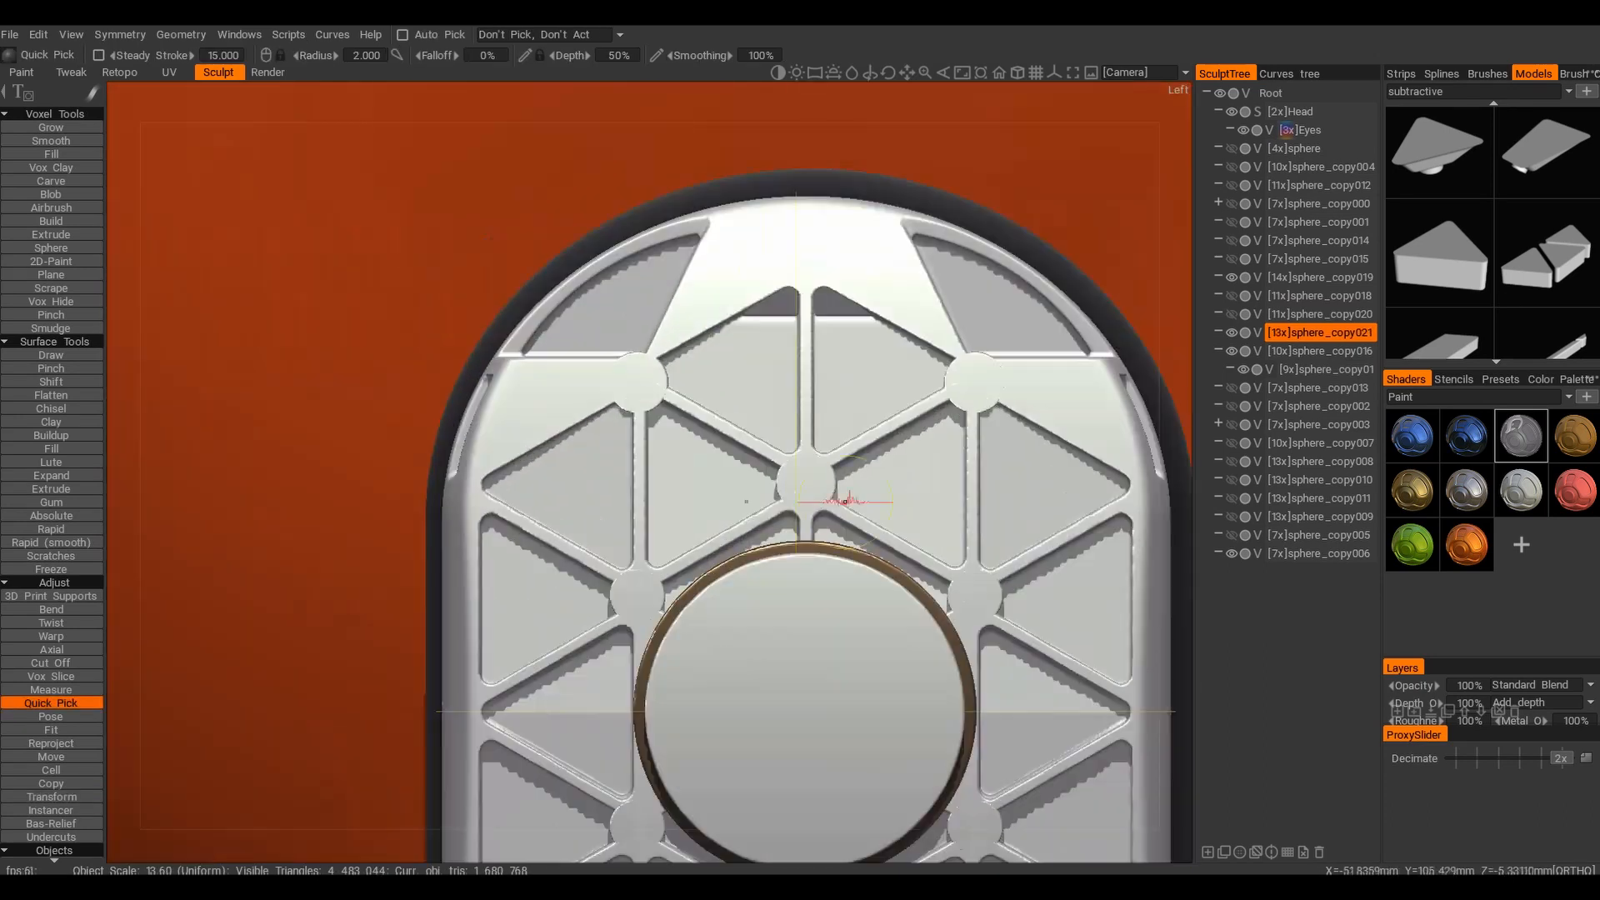
{"action": "left_click", "coordinate": [1452, 296]}
{"action": "left_click", "coordinate": [524, 399]}
{"action": "left_click_drag", "start_coordinate": [525, 399], "coordinate": [604, 486], "text": "alt"}
{"action": "scroll", "coordinate": [762, 440], "scroll_direction": "down", "scroll_amount": 5}
{"action": "mouse_move", "coordinate": [761, 440]}
{"action": "left_mouse_down", "text": "alt"}
{"action": "mouse_move", "coordinate": [537, 530]}
{"action": "mouse_move", "coordinate": [775, 469]}
{"action": "mouse_move", "coordinate": [747, 467]}
{"action": "left_mouse_up", "text": "alt"}
{"action": "scroll", "coordinate": [1468, 267], "scroll_direction": "up", "scroll_amount": 3}
{"action": "left_click_drag", "start_coordinate": [750, 409], "coordinate": [818, 383], "text": "alt+shift"}
{"action": "right_click_drag", "start_coordinate": [818, 383], "coordinate": [1057, 382], "text": "alt"}
{"action": "middle_click_drag", "start_coordinate": [1059, 332], "coordinate": [1141, 439], "text": "alt"}
{"action": "scroll", "coordinate": [636, 439], "scroll_direction": "down", "scroll_amount": 5}
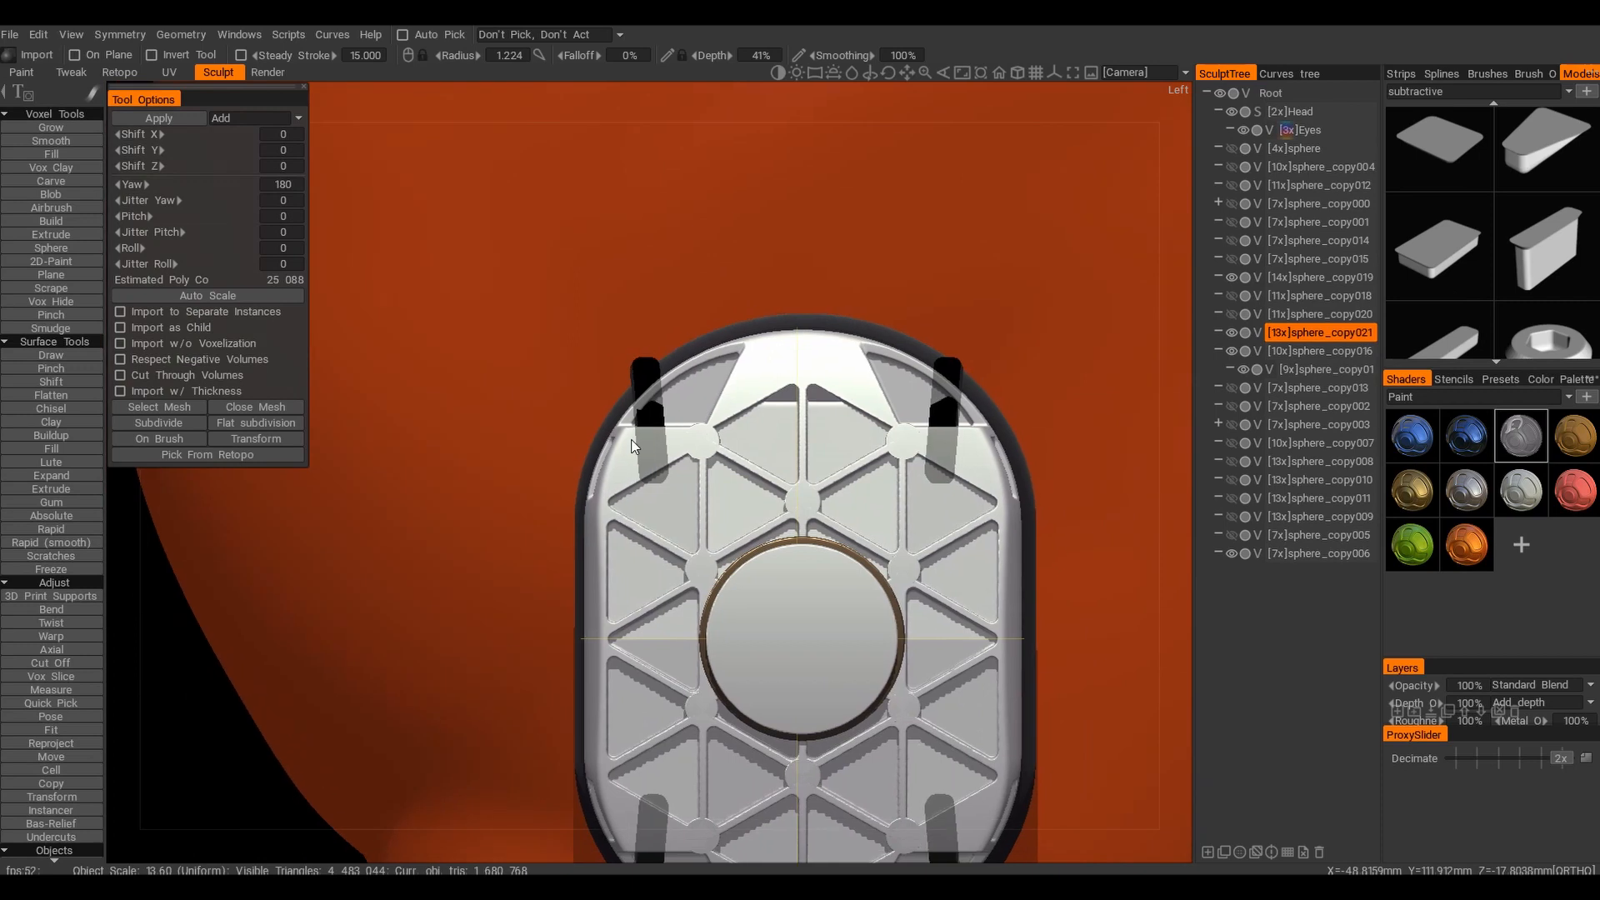
{"action": "right_click_drag", "start_coordinate": [636, 439], "coordinate": [771, 467], "text": "alt"}
{"action": "middle_click_drag", "start_coordinate": [866, 816], "coordinate": [908, 592], "text": "alt"}
{"action": "mouse_move", "coordinate": [908, 647]}
{"action": "left_mouse_down", "text": "alt"}
{"action": "mouse_move", "coordinate": [783, 583]}
{"action": "mouse_move", "coordinate": [846, 467]}
{"action": "mouse_move", "coordinate": [899, 461]}
{"action": "left_mouse_up", "text": "alt"}
Edit the plate sphere_copy019 behind the triangle lattice with Vox Hide
{"action": "left_click", "coordinate": [740, 558], "text": "ctrl"}
{"action": "left_click_drag", "start_coordinate": [1088, 456], "coordinate": [1033, 433], "text": "alt"}
{"action": "right_click_drag", "start_coordinate": [1033, 433], "coordinate": [908, 400], "text": "alt"}
{"action": "left_click_drag", "start_coordinate": [908, 400], "coordinate": [841, 391], "text": "alt"}
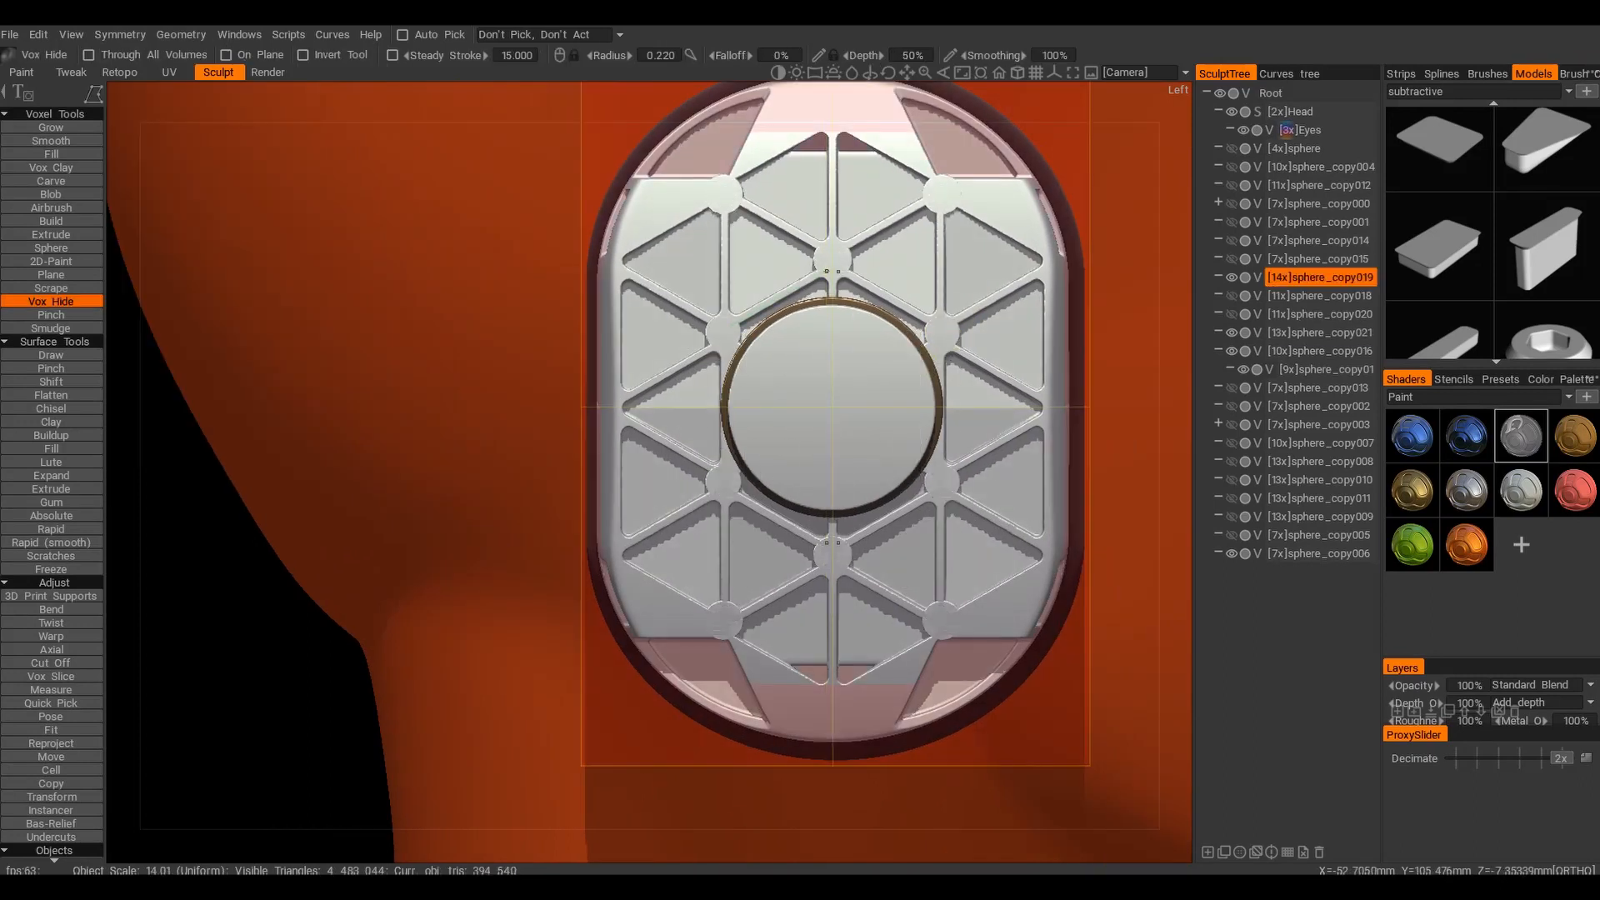
Examine the ear piece in the Render room and from the side and close up in the Sculpt room
{"action": "left_click_drag", "start_coordinate": [837, 381], "coordinate": [703, 349], "text": "alt"}
{"action": "scroll", "coordinate": [703, 348], "scroll_direction": "down", "scroll_amount": 4}
{"action": "scroll", "coordinate": [704, 355], "scroll_direction": "up", "scroll_amount": 2}
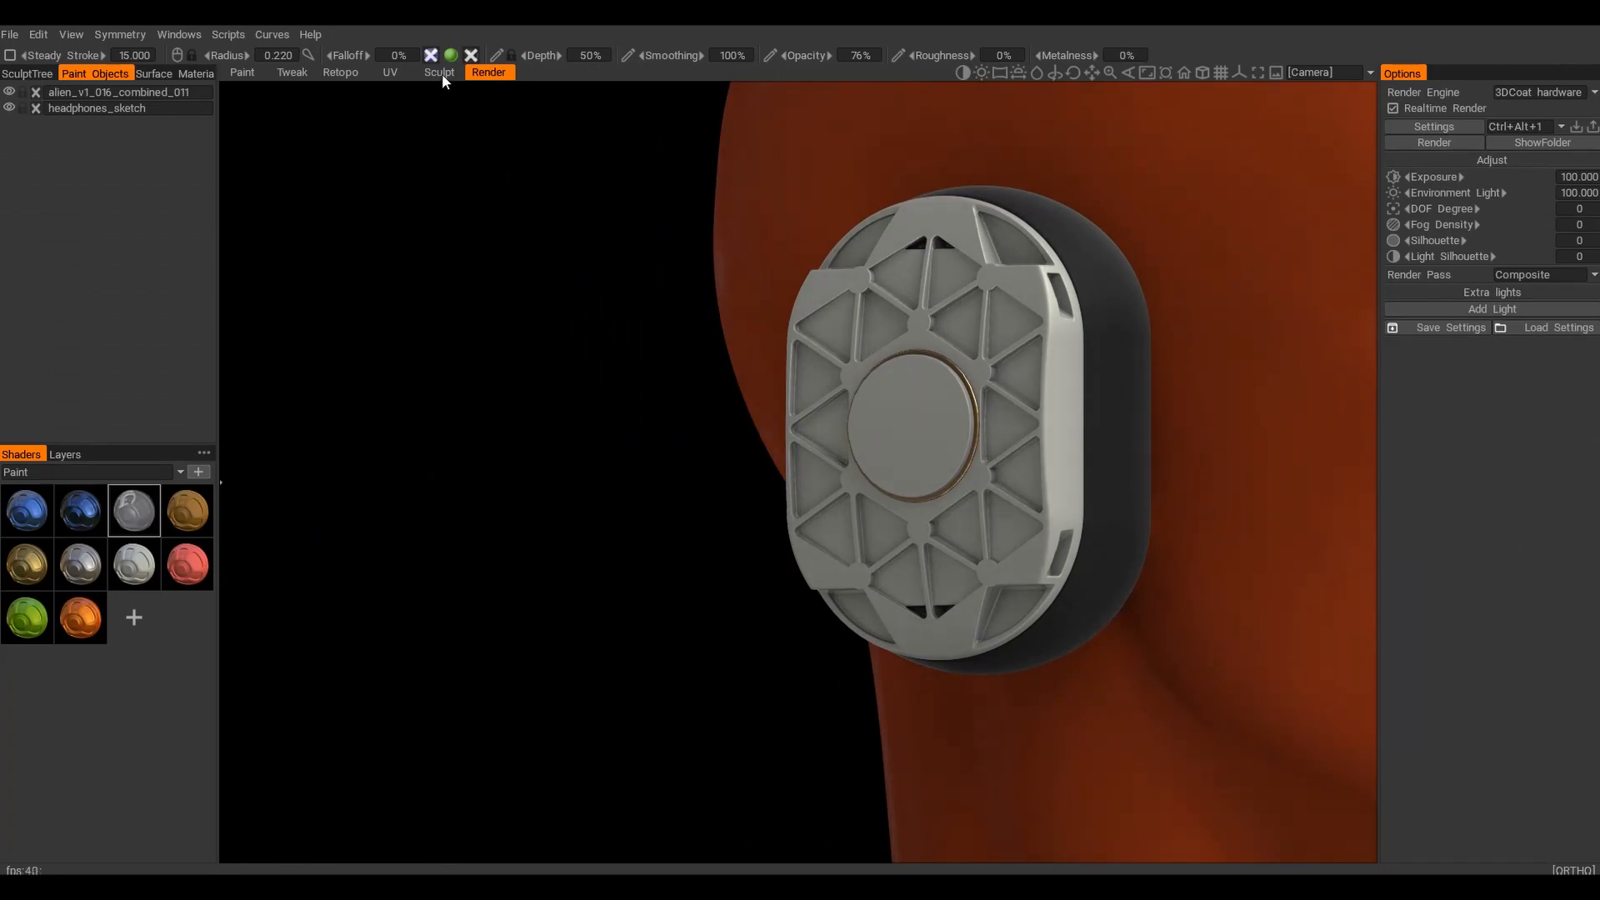
{"action": "left_click", "coordinate": [1521, 436]}
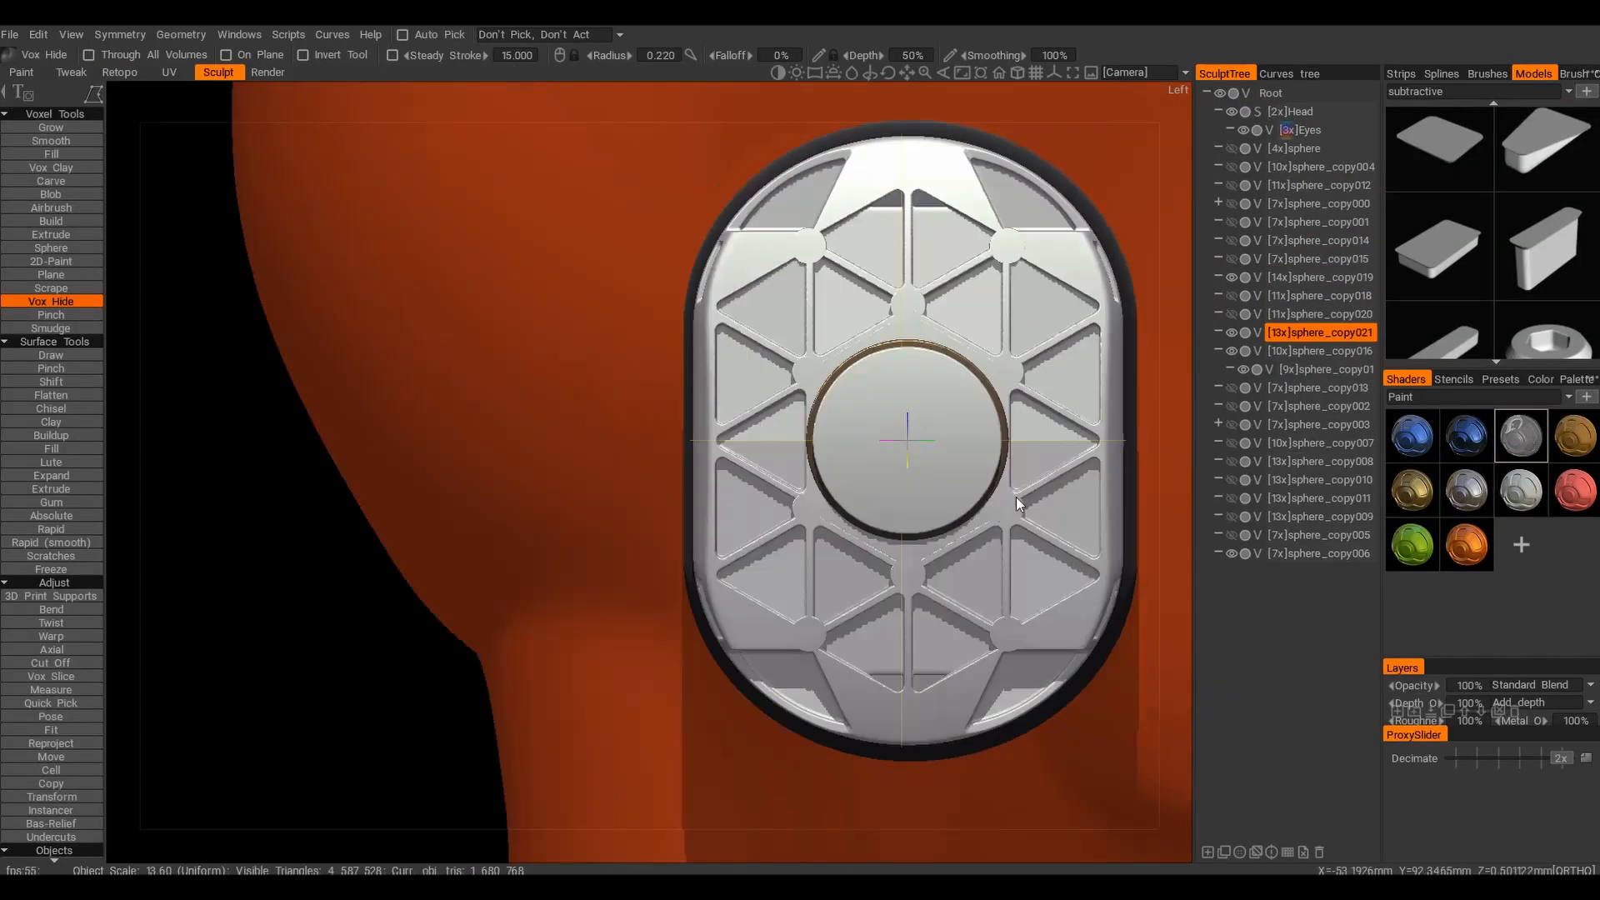
{"action": "scroll", "coordinate": [1017, 504], "scroll_direction": "down", "scroll_amount": 4}
{"action": "left_click_drag", "start_coordinate": [775, 446], "coordinate": [1016, 464], "text": "alt"}
{"action": "scroll", "coordinate": [686, 407], "scroll_direction": "up", "scroll_amount": 6}
{"action": "scroll", "coordinate": [685, 483], "scroll_direction": "down", "scroll_amount": 3}
{"action": "left_click_drag", "start_coordinate": [867, 467], "coordinate": [647, 486], "text": "alt"}
{"action": "middle_click_drag", "start_coordinate": [647, 486], "coordinate": [688, 384], "text": "alt"}
{"action": "scroll", "coordinate": [1445, 293], "scroll_direction": "down", "scroll_amount": 5}
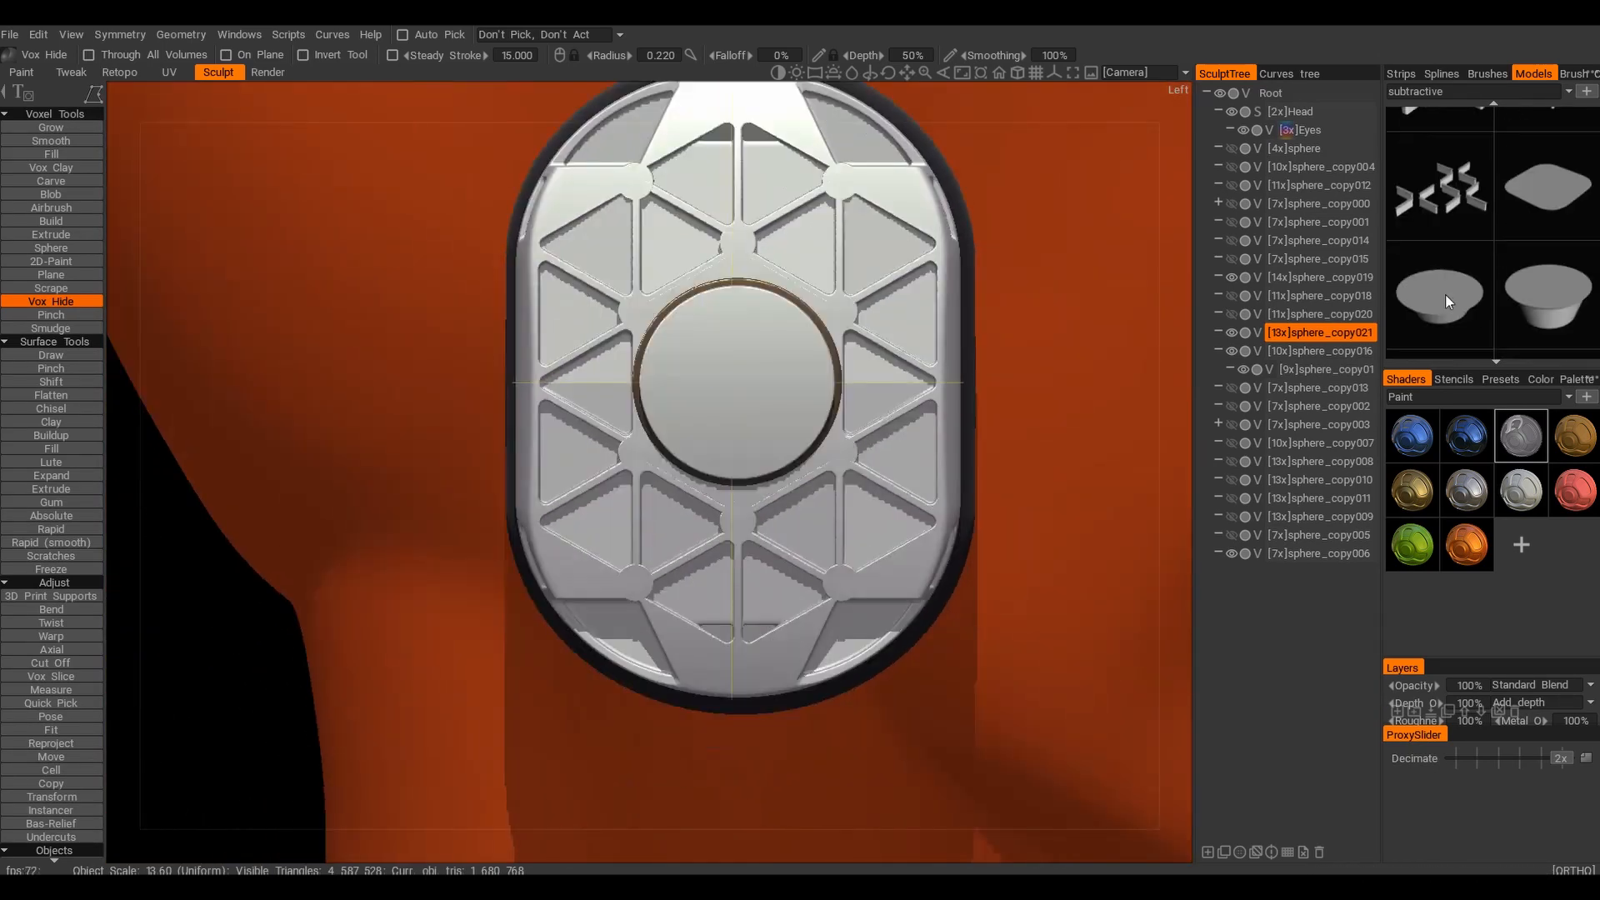
Try stamping small round holes with a disc-shaped subtractive model near the lattice's outer corners at 31% depth
{"action": "left_click", "coordinate": [1444, 297]}
{"action": "left_click", "coordinate": [777, 460]}
{"action": "left_click_drag", "start_coordinate": [776, 460], "coordinate": [671, 409], "text": "alt"}
{"action": "right_click_drag", "start_coordinate": [671, 405], "coordinate": [679, 416]}
{"action": "left_click_drag", "start_coordinate": [679, 408], "coordinate": [683, 415], "text": "alt"}
{"action": "left_click", "coordinate": [683, 415]}
{"action": "scroll", "coordinate": [682, 414], "scroll_direction": "down", "scroll_amount": 3}
{"action": "left_click_drag", "start_coordinate": [700, 508], "coordinate": [763, 515], "text": "alt"}
{"action": "scroll", "coordinate": [588, 492], "scroll_direction": "up", "scroll_amount": 5}
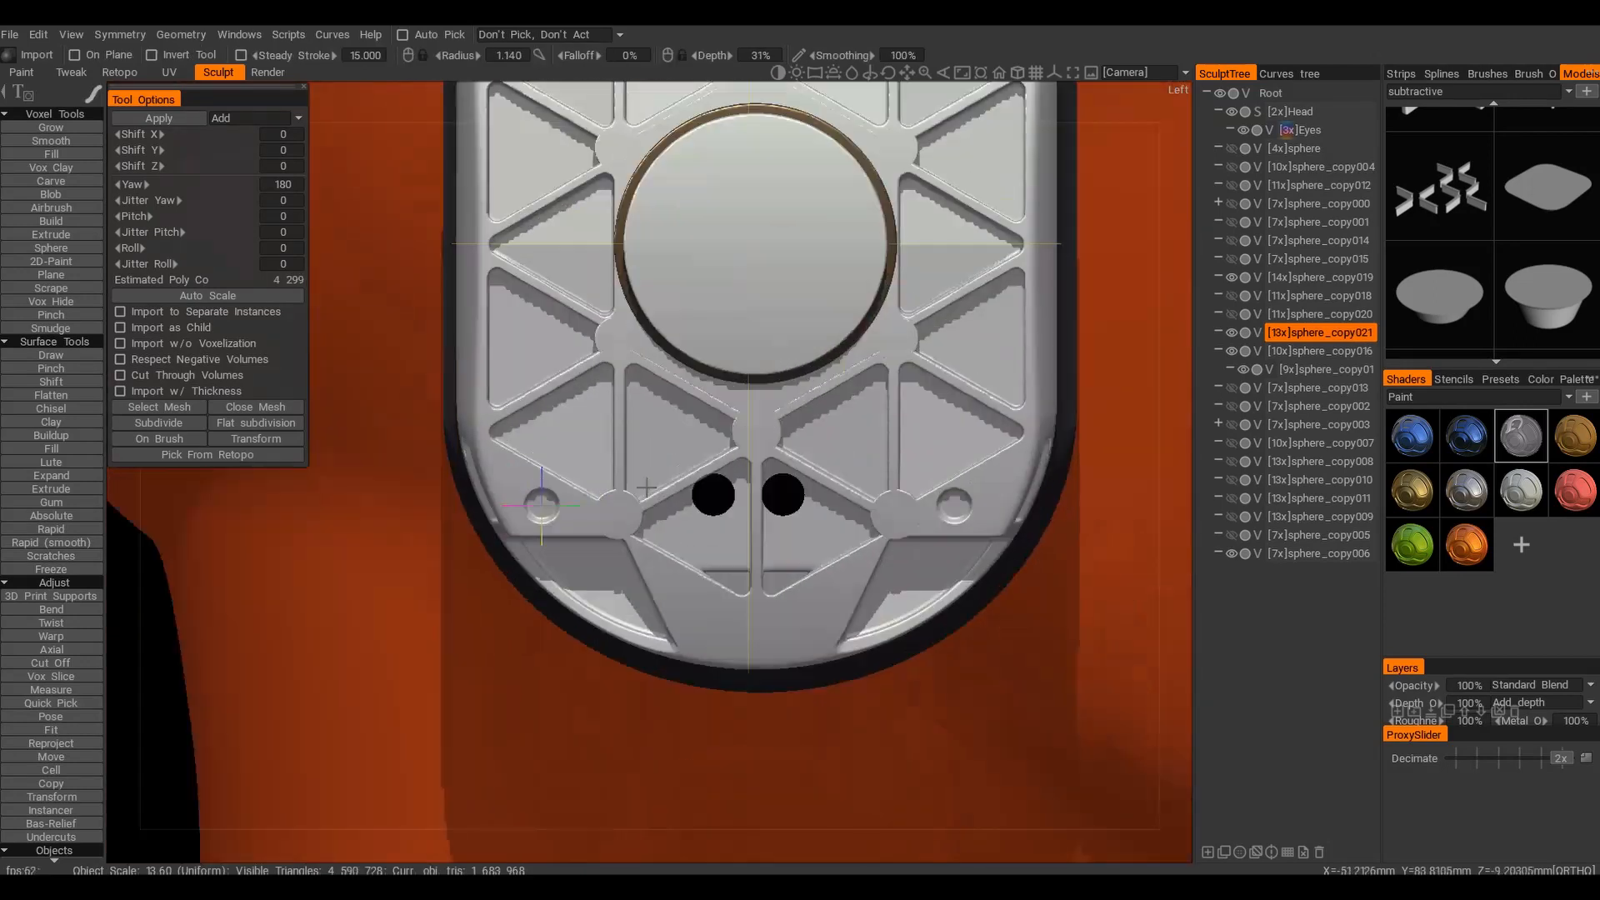
Try smaller round holes at the lattice's outer corners with radius 0.946 and depth 41%, and undo them
{"action": "scroll", "coordinate": [616, 471], "scroll_direction": "down", "scroll_amount": 5}
{"action": "left_click_drag", "start_coordinate": [616, 470], "coordinate": [597, 497], "text": "alt"}
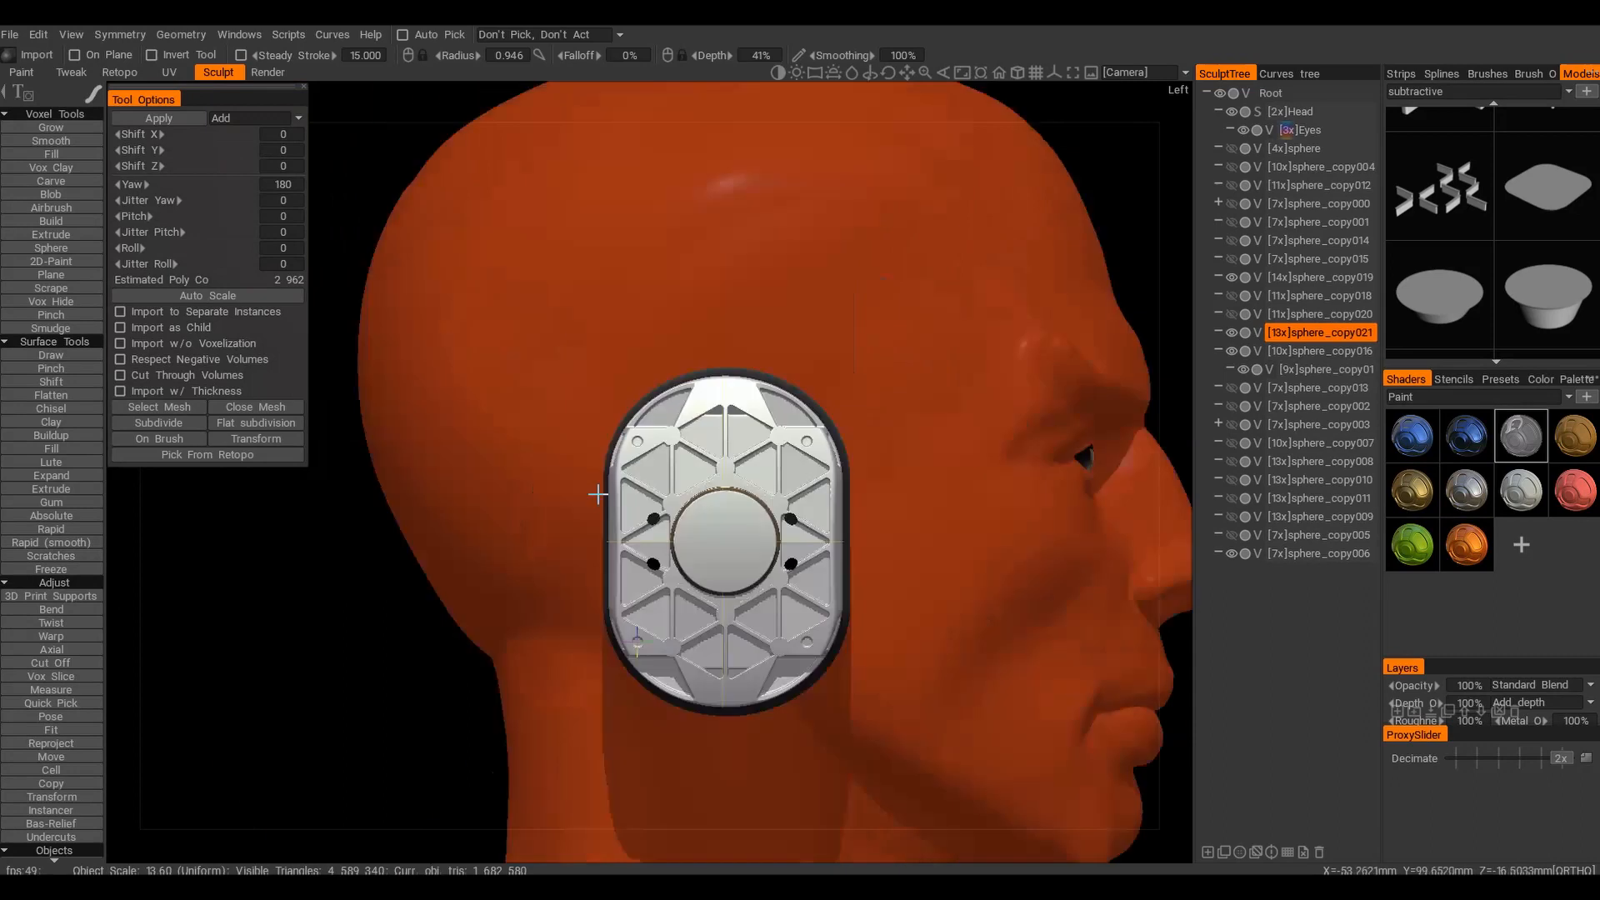
{"action": "scroll", "coordinate": [690, 499], "scroll_direction": "up", "scroll_amount": 4}
{"action": "left_click", "coordinate": [613, 247]}
{"action": "scroll", "coordinate": [685, 505], "scroll_direction": "down", "scroll_amount": 4}
{"action": "key", "text": "ctrl+z"}
{"action": "scroll", "coordinate": [643, 474], "scroll_direction": "up", "scroll_amount": 3}
{"action": "key", "text": "s"}
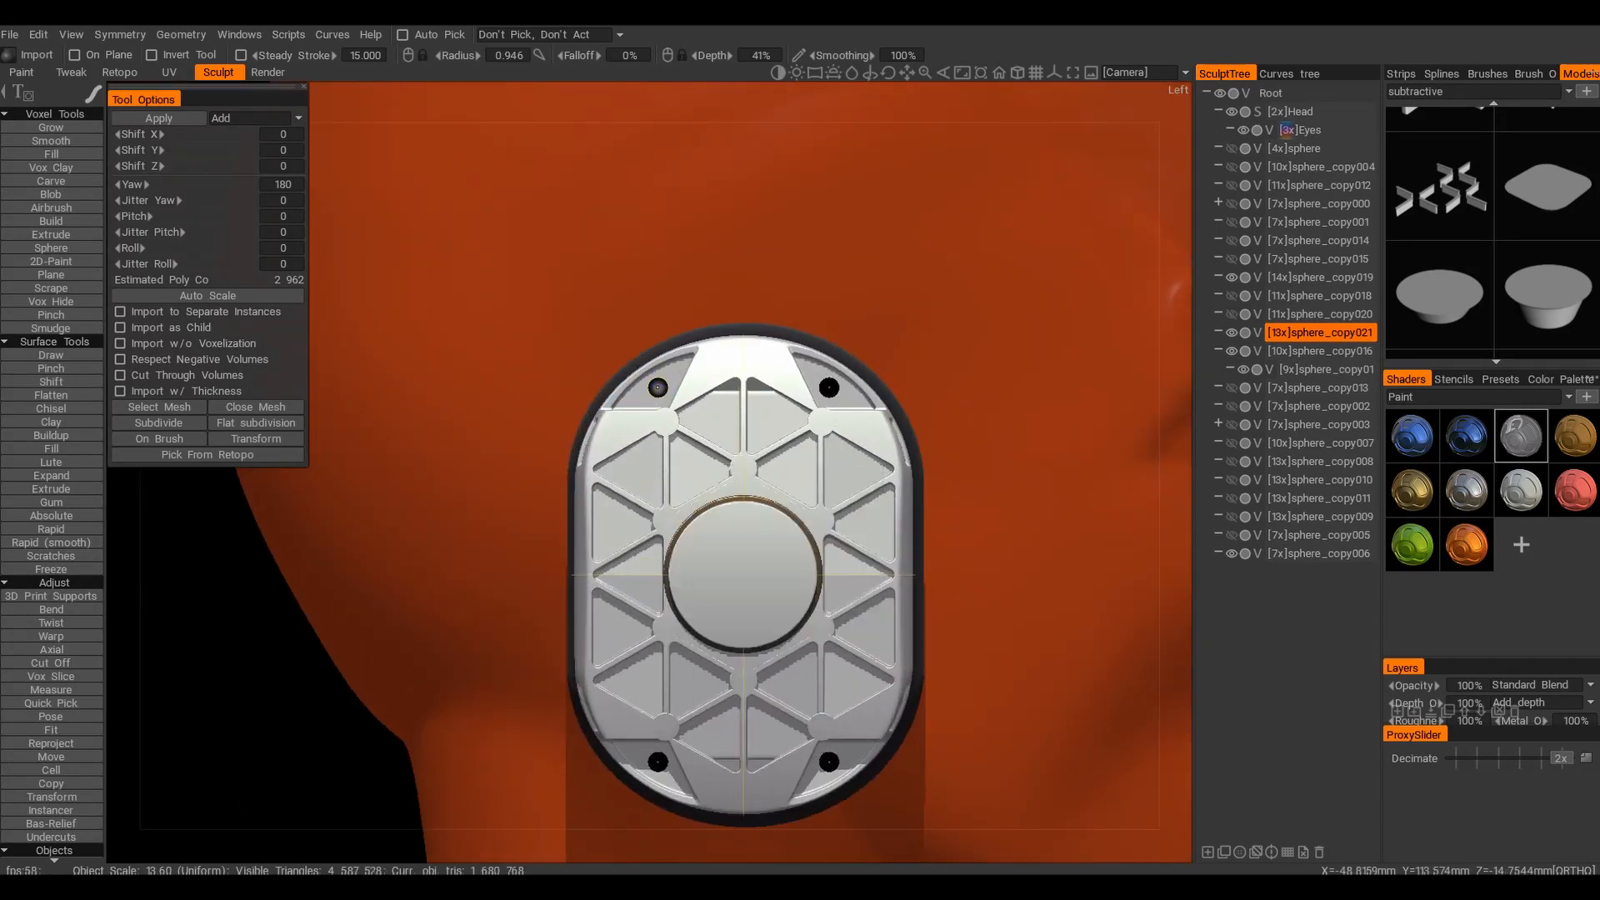
Stamp a multi-sphere subtractive model into the cap's corner recesses with radius 1.453 and depth 41%
{"action": "scroll", "coordinate": [757, 596], "scroll_direction": "down", "scroll_amount": 3}
{"action": "mouse_move", "coordinate": [757, 595]}
{"action": "left_mouse_down", "text": "alt"}
{"action": "mouse_move", "coordinate": [736, 558]}
{"action": "mouse_move", "coordinate": [726, 621]}
{"action": "left_mouse_up", "text": "alt"}
{"action": "scroll", "coordinate": [726, 625], "scroll_direction": "up", "scroll_amount": 5}
{"action": "scroll", "coordinate": [726, 625], "scroll_direction": "down", "scroll_amount": 1}
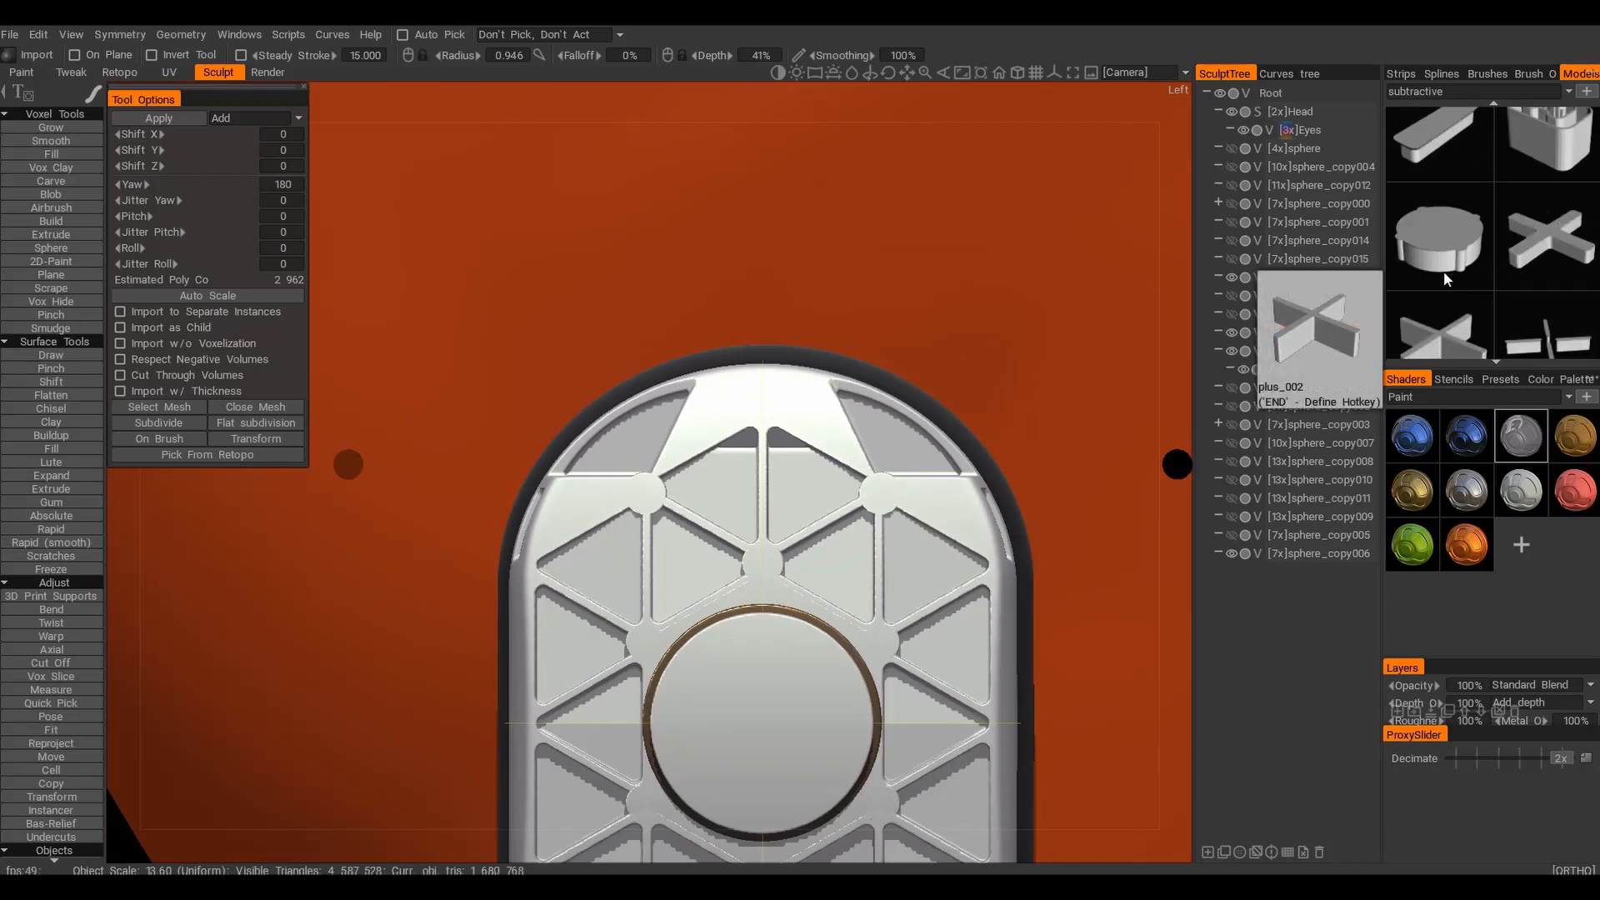
{"action": "scroll", "coordinate": [1461, 252], "scroll_direction": "down", "scroll_amount": 3}
{"action": "key", "text": "ctrl+z"}
{"action": "scroll", "coordinate": [716, 250], "scroll_direction": "down", "scroll_amount": 5}
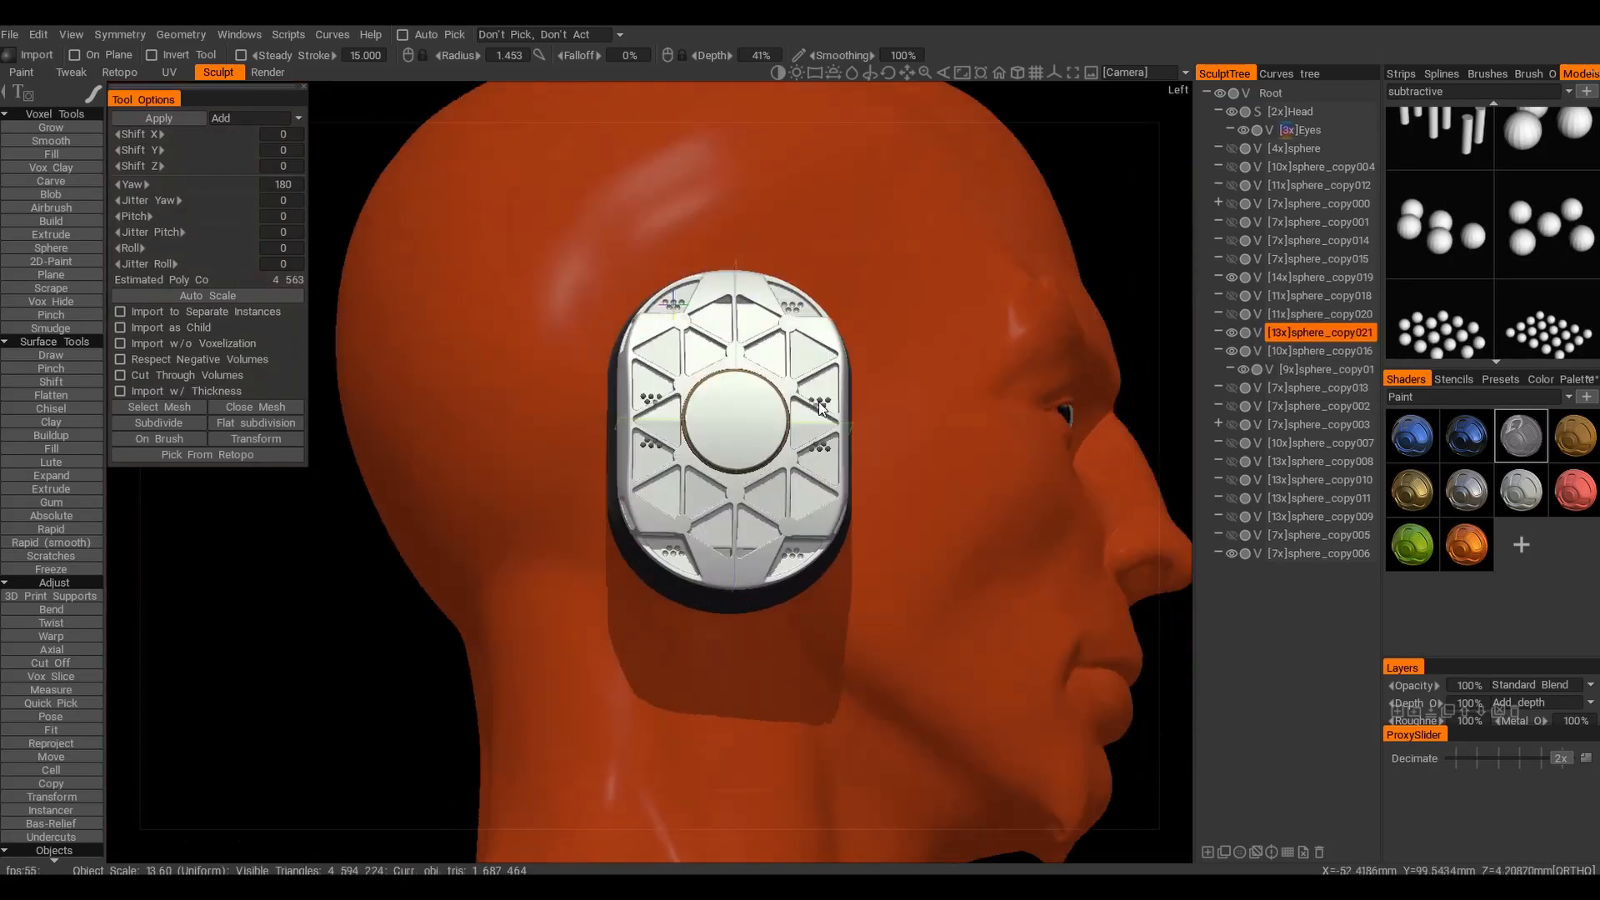
{"action": "scroll", "coordinate": [671, 542], "scroll_direction": "up", "scroll_amount": 5}
{"action": "left_click", "coordinate": [794, 566]}
Check the dots stamped in the corner recesses and undo them
{"action": "left_click_drag", "start_coordinate": [794, 565], "coordinate": [708, 584], "text": "alt"}
{"action": "scroll", "coordinate": [700, 588], "scroll_direction": "down", "scroll_amount": 4}
{"action": "scroll", "coordinate": [940, 382], "scroll_direction": "down", "scroll_amount": 2}
{"action": "left_click_drag", "start_coordinate": [940, 382], "coordinate": [883, 416], "text": "alt"}
{"action": "scroll", "coordinate": [724, 383], "scroll_direction": "up", "scroll_amount": 4}
{"action": "key", "text": "ctrl+z"}
{"action": "scroll", "coordinate": [722, 400], "scroll_direction": "up", "scroll_amount": 4}
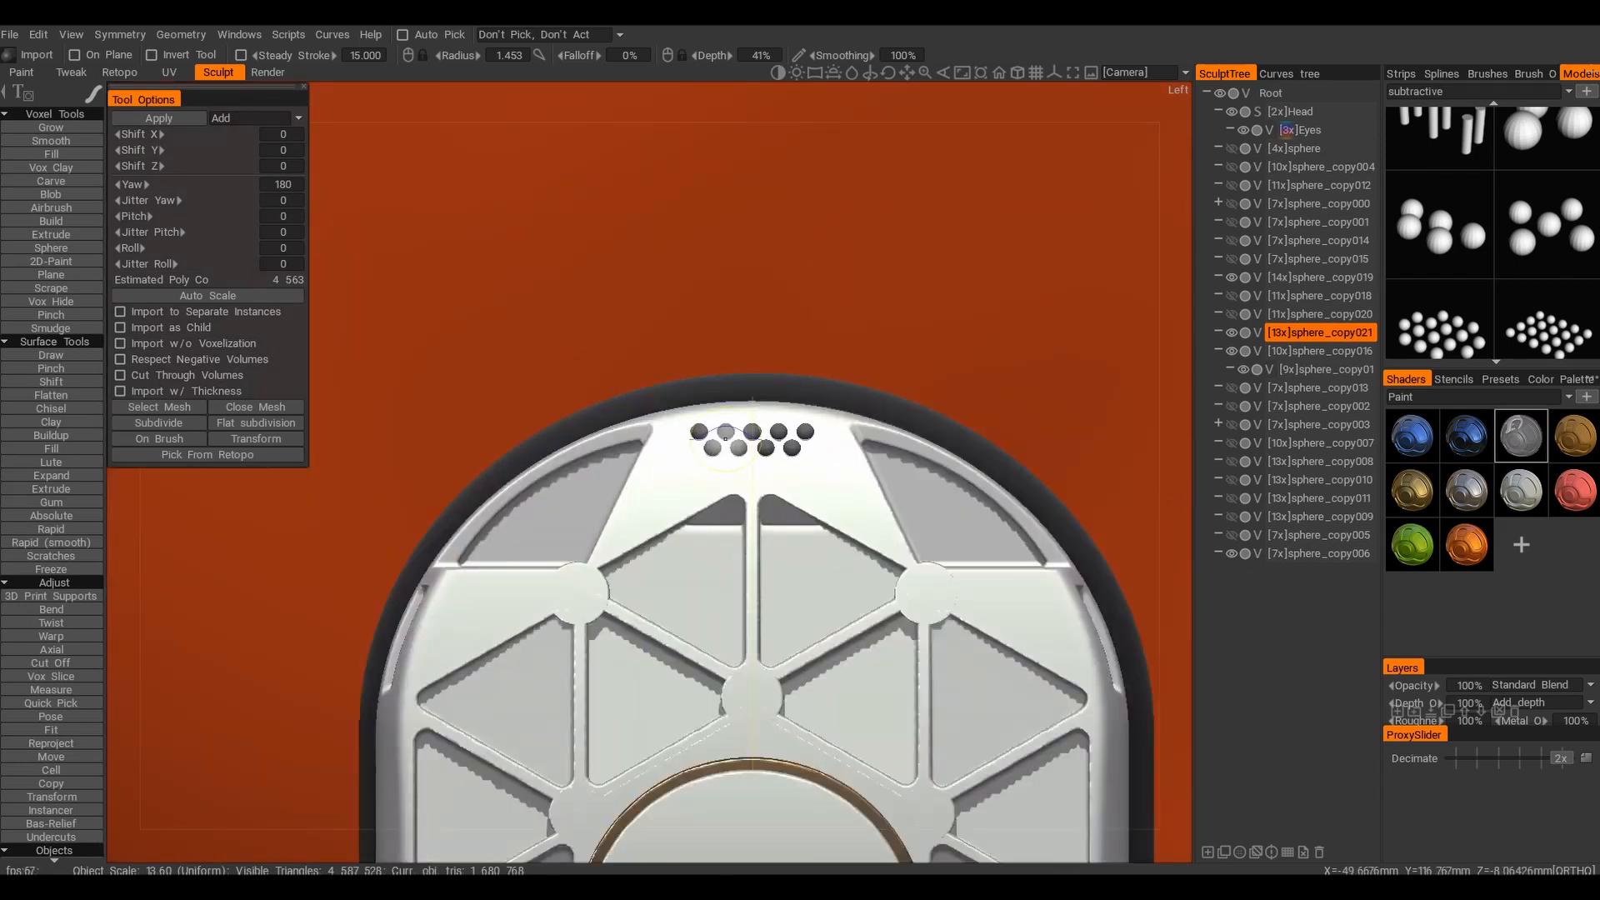
Stamp two rows of round dots across the cap's upper centre strip with radius 1.453 and depth 41%
{"action": "scroll", "coordinate": [716, 420], "scroll_direction": "down", "scroll_amount": 5}
{"action": "scroll", "coordinate": [694, 392], "scroll_direction": "up", "scroll_amount": 5}
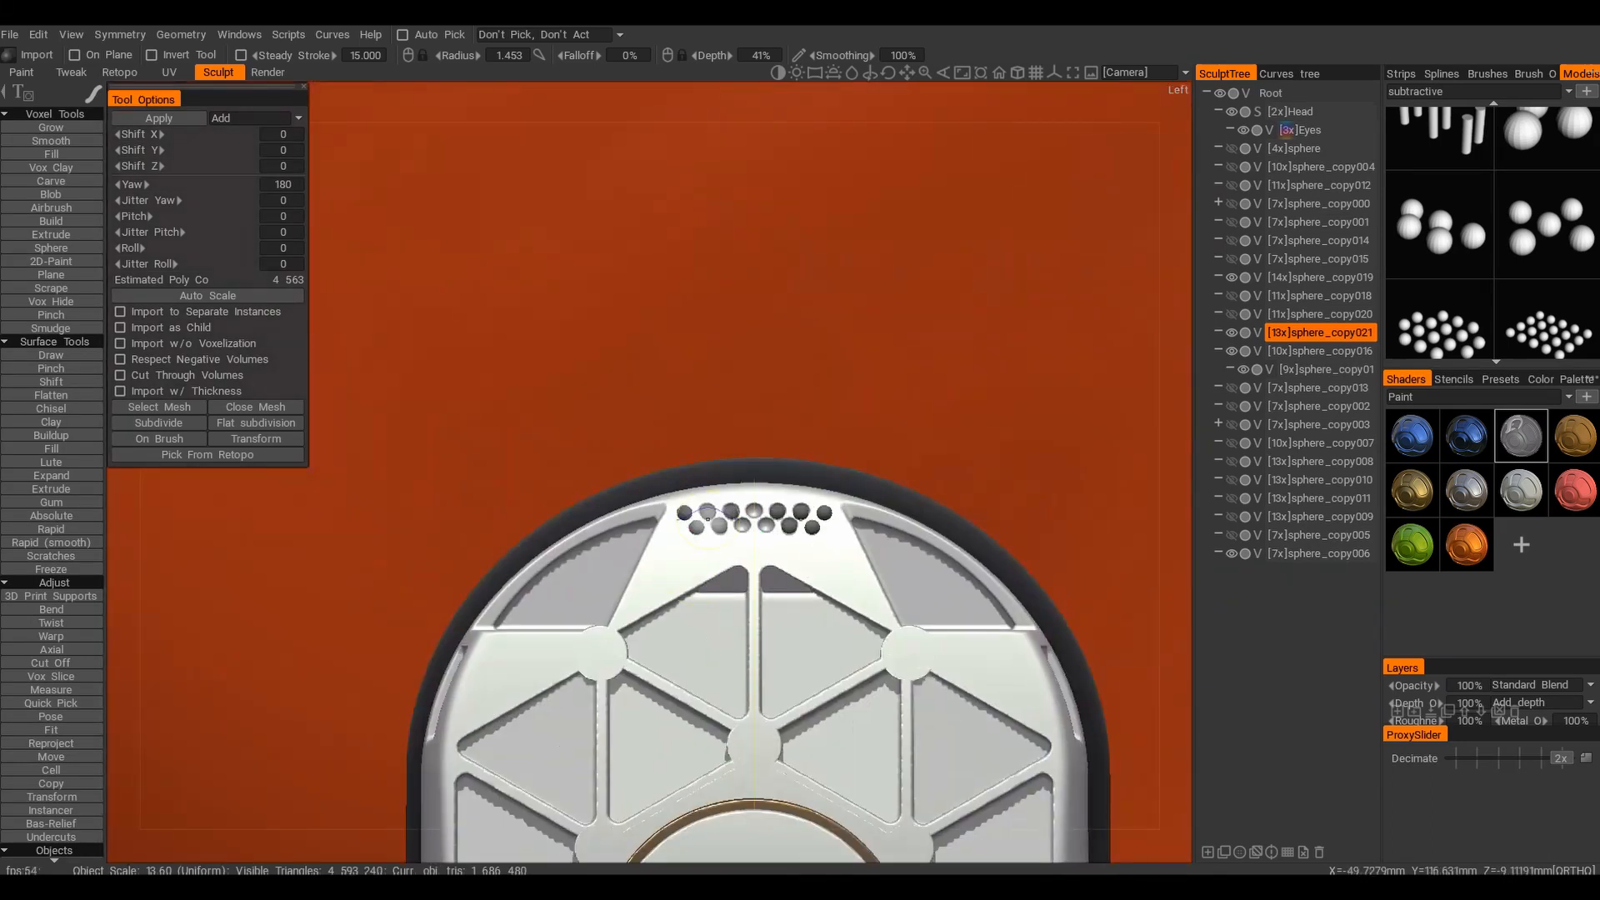
{"action": "key", "text": "ctrl+Return"}
{"action": "scroll", "coordinate": [798, 587], "scroll_direction": "down", "scroll_amount": 5}
{"action": "left_click_drag", "start_coordinate": [696, 508], "coordinate": [633, 575], "text": "alt"}
{"action": "scroll", "coordinate": [1537, 189], "scroll_direction": "down", "scroll_amount": 2}
{"action": "left_click_drag", "start_coordinate": [916, 417], "coordinate": [825, 520], "text": "alt"}
Try a cylinder-cluster model just below the dots on the upper centre strip
{"action": "scroll", "coordinate": [825, 521], "scroll_direction": "up", "scroll_amount": 5}
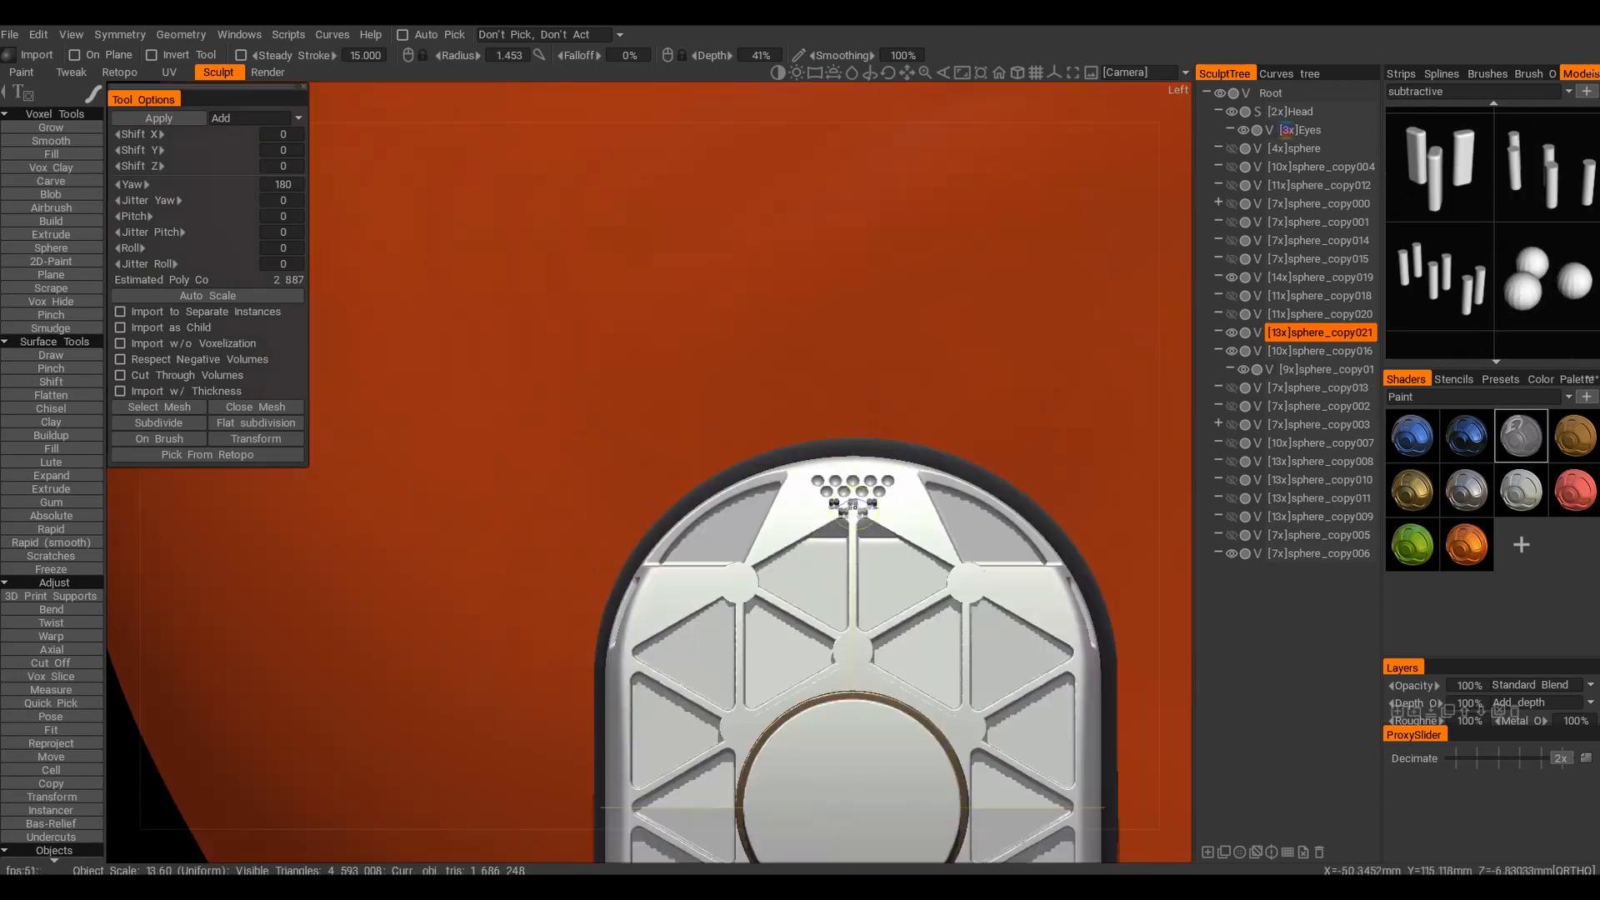
{"action": "scroll", "coordinate": [825, 520], "scroll_direction": "up", "scroll_amount": 3}
{"action": "scroll", "coordinate": [783, 517], "scroll_direction": "down", "scroll_amount": 3}
{"action": "left_click_drag", "start_coordinate": [783, 517], "coordinate": [633, 508], "text": "alt"}
{"action": "scroll", "coordinate": [667, 516], "scroll_direction": "up", "scroll_amount": 4}
{"action": "scroll", "coordinate": [1513, 279], "scroll_direction": "down", "scroll_amount": 1}
Stamp the five-sphere subtractive model as two rows of dots on the cap's centre strips with radius 1.302 and depth 70%
{"action": "left_click", "coordinate": [1513, 281]}
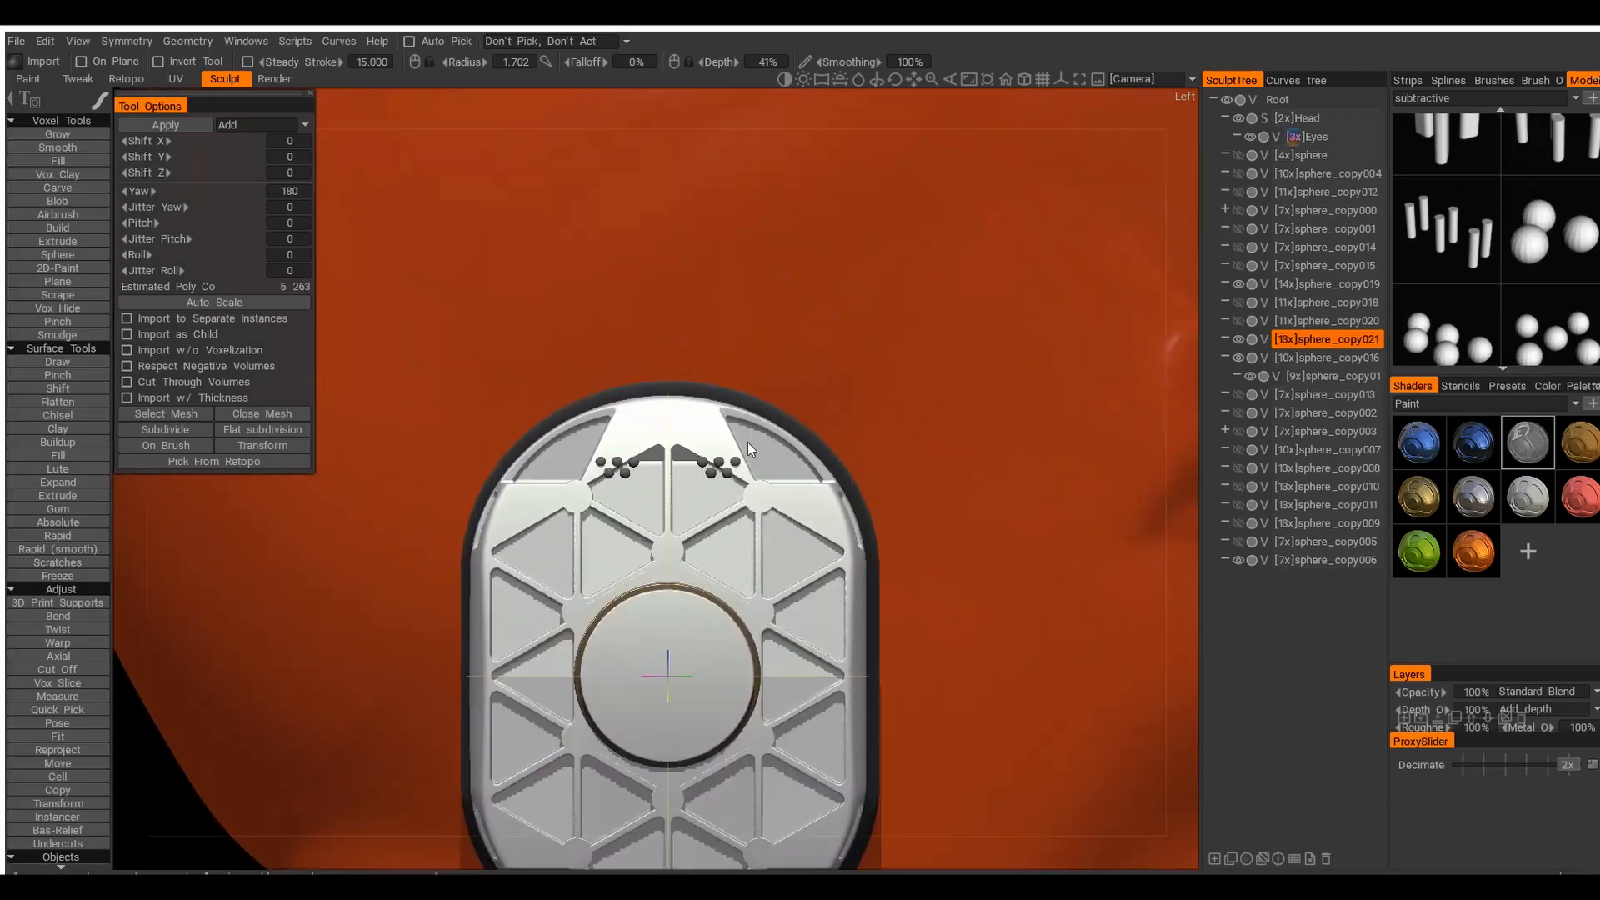
{"action": "scroll", "coordinate": [757, 455], "scroll_direction": "up", "scroll_amount": 3}
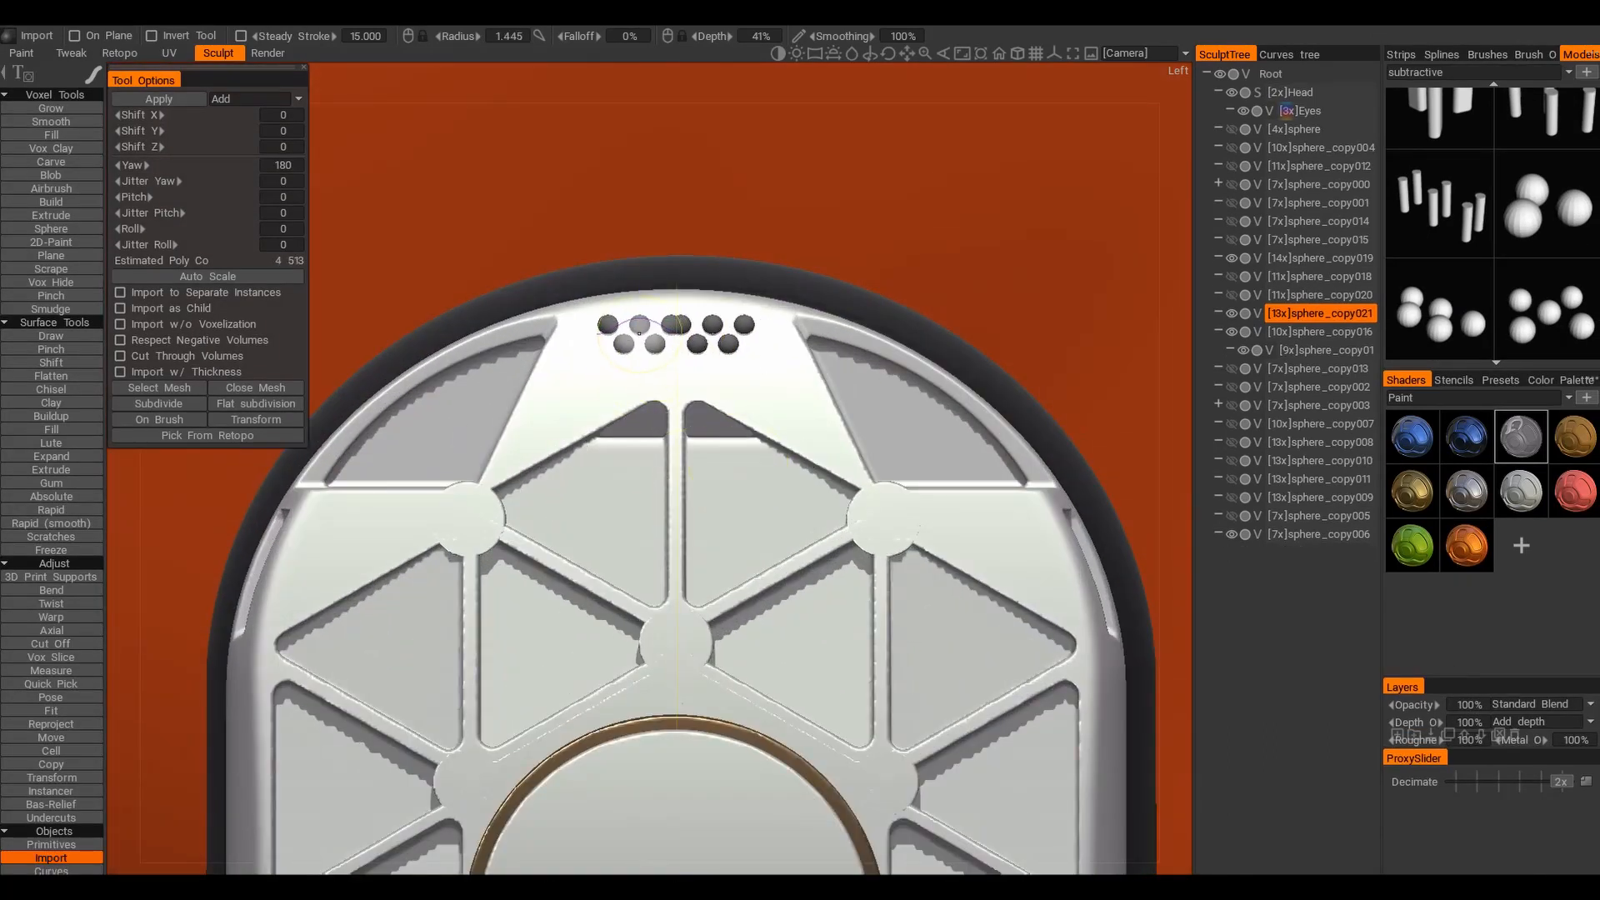
{"action": "right_click", "coordinate": [646, 344]}
{"action": "left_click_drag", "start_coordinate": [645, 344], "coordinate": [624, 350], "text": "alt"}
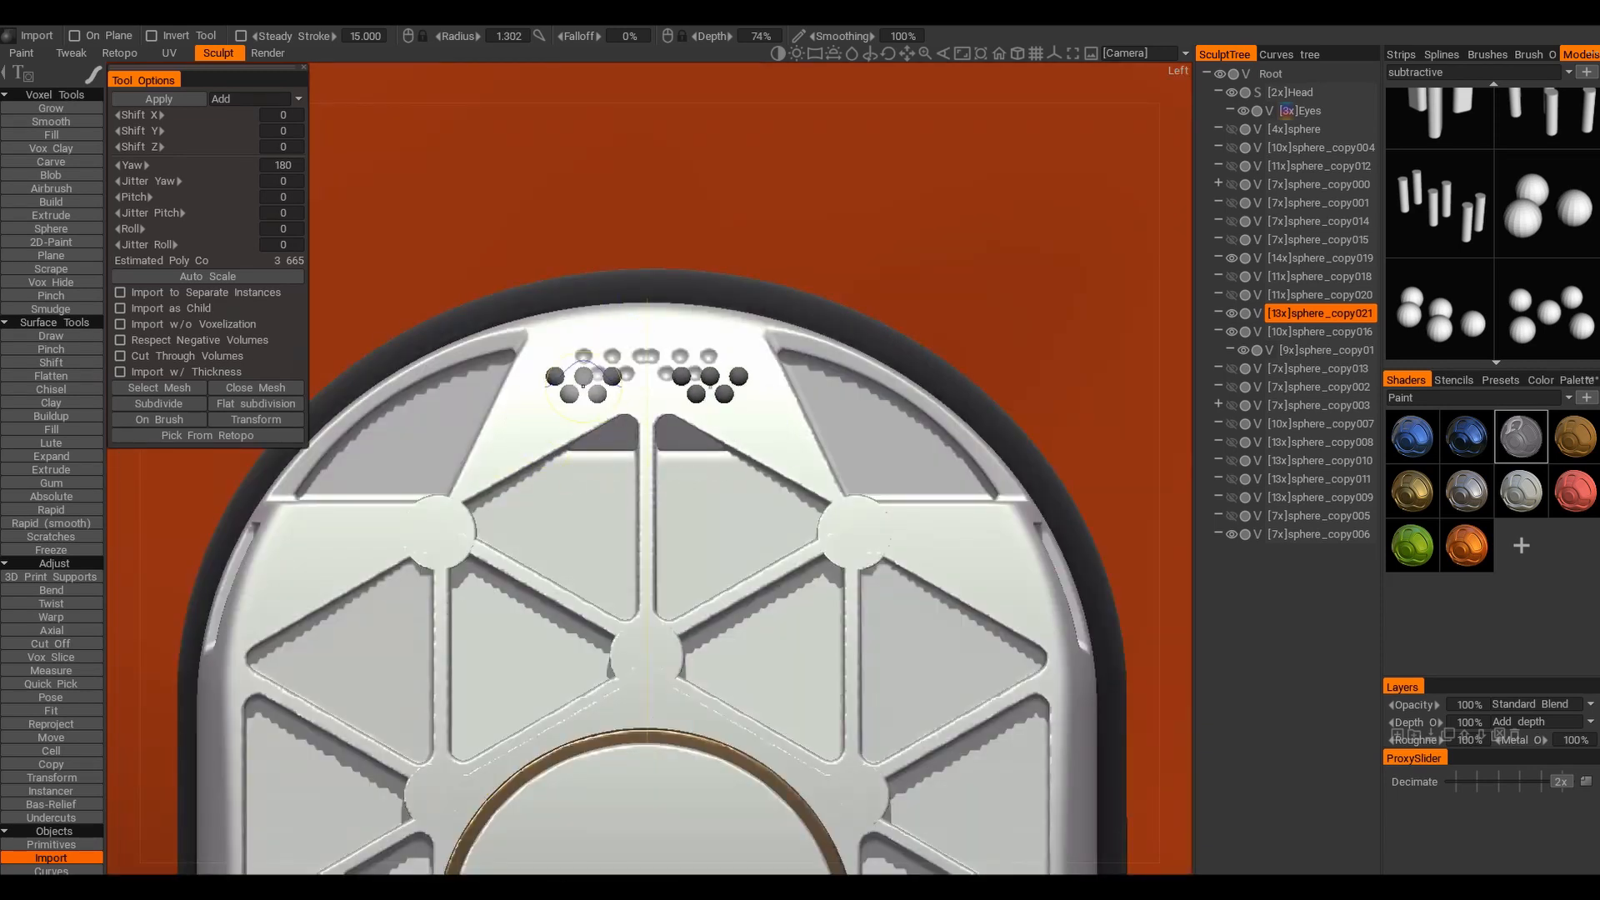
{"action": "left_click_drag", "start_coordinate": [617, 358], "coordinate": [780, 445], "text": "alt"}
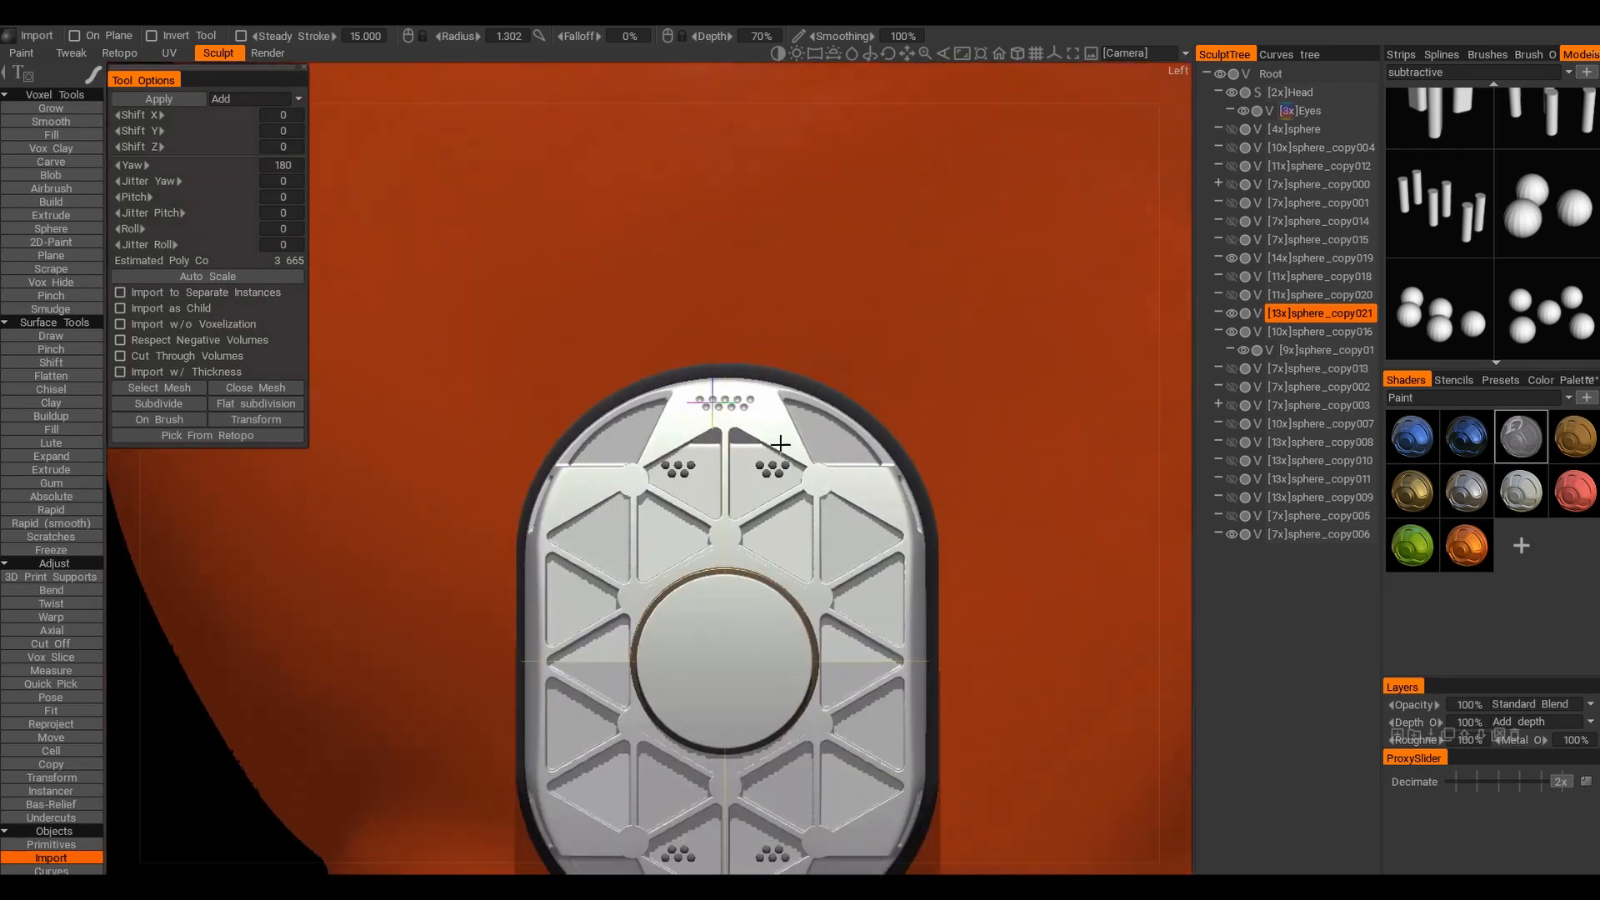
Stamp round recesses into the cap's corner recesses with a cylinder model, radius 1.970 and depth 9%
{"action": "scroll", "coordinate": [1501, 255], "scroll_direction": "up", "scroll_amount": 2}
{"action": "scroll", "coordinate": [636, 442], "scroll_direction": "up", "scroll_amount": 3}
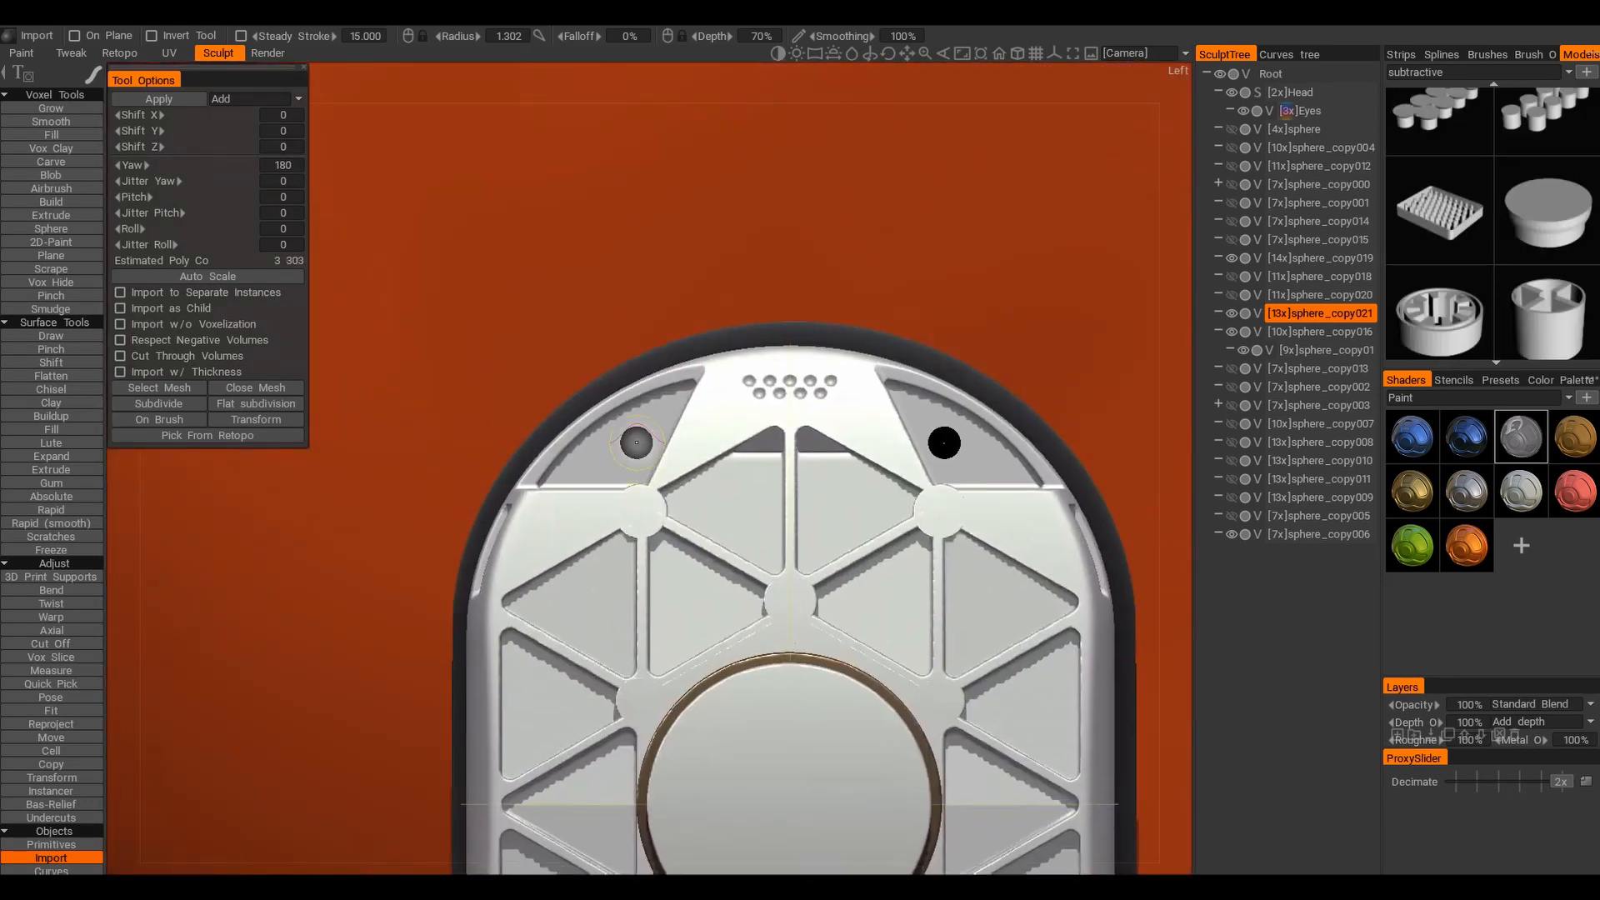
{"action": "right_click_drag", "start_coordinate": [629, 439], "coordinate": [633, 455]}
{"action": "scroll", "coordinate": [626, 446], "scroll_direction": "down", "scroll_amount": 4}
{"action": "left_click_drag", "start_coordinate": [626, 446], "coordinate": [777, 465], "text": "alt"}
{"action": "scroll", "coordinate": [675, 427], "scroll_direction": "up", "scroll_amount": 4}
{"action": "scroll", "coordinate": [757, 435], "scroll_direction": "down", "scroll_amount": 3}
{"action": "scroll", "coordinate": [777, 465], "scroll_direction": "up", "scroll_amount": 3}
{"action": "right_click_drag", "start_coordinate": [553, 357], "coordinate": [559, 357]}
{"action": "left_click", "coordinate": [553, 356]}
{"action": "scroll", "coordinate": [734, 440], "scroll_direction": "down", "scroll_amount": 5}
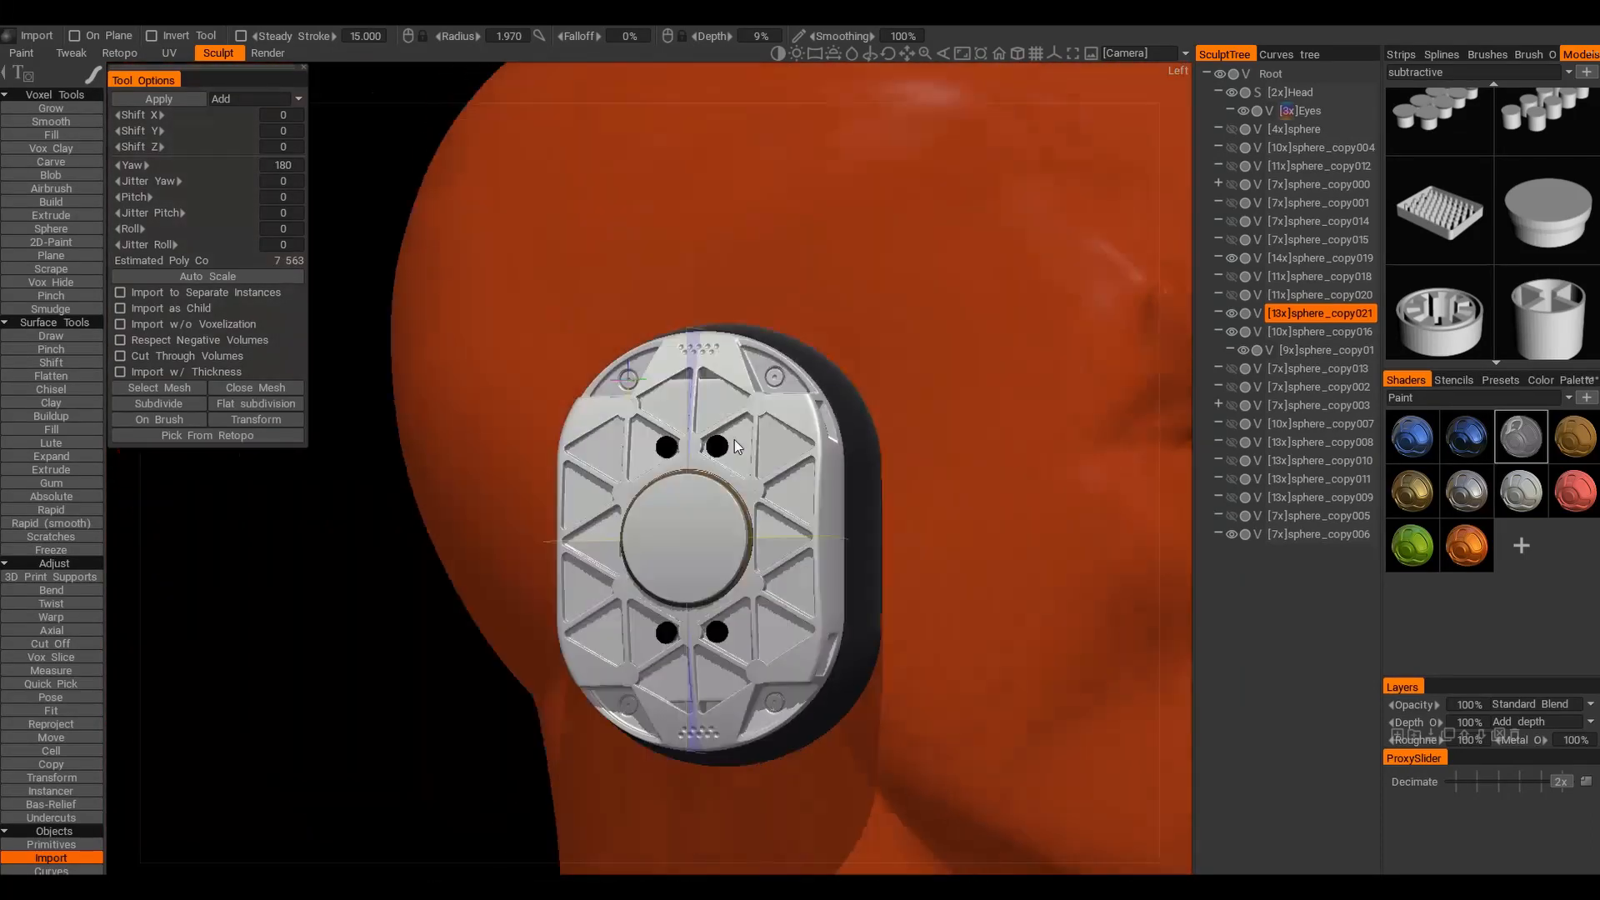
Undo the round recesses in the corners and resample the cap to 15x
{"action": "left_click_drag", "start_coordinate": [734, 445], "coordinate": [908, 479], "text": "alt"}
{"action": "key", "text": "ctrl+r"}
{"action": "left_click", "coordinate": [534, 543]}
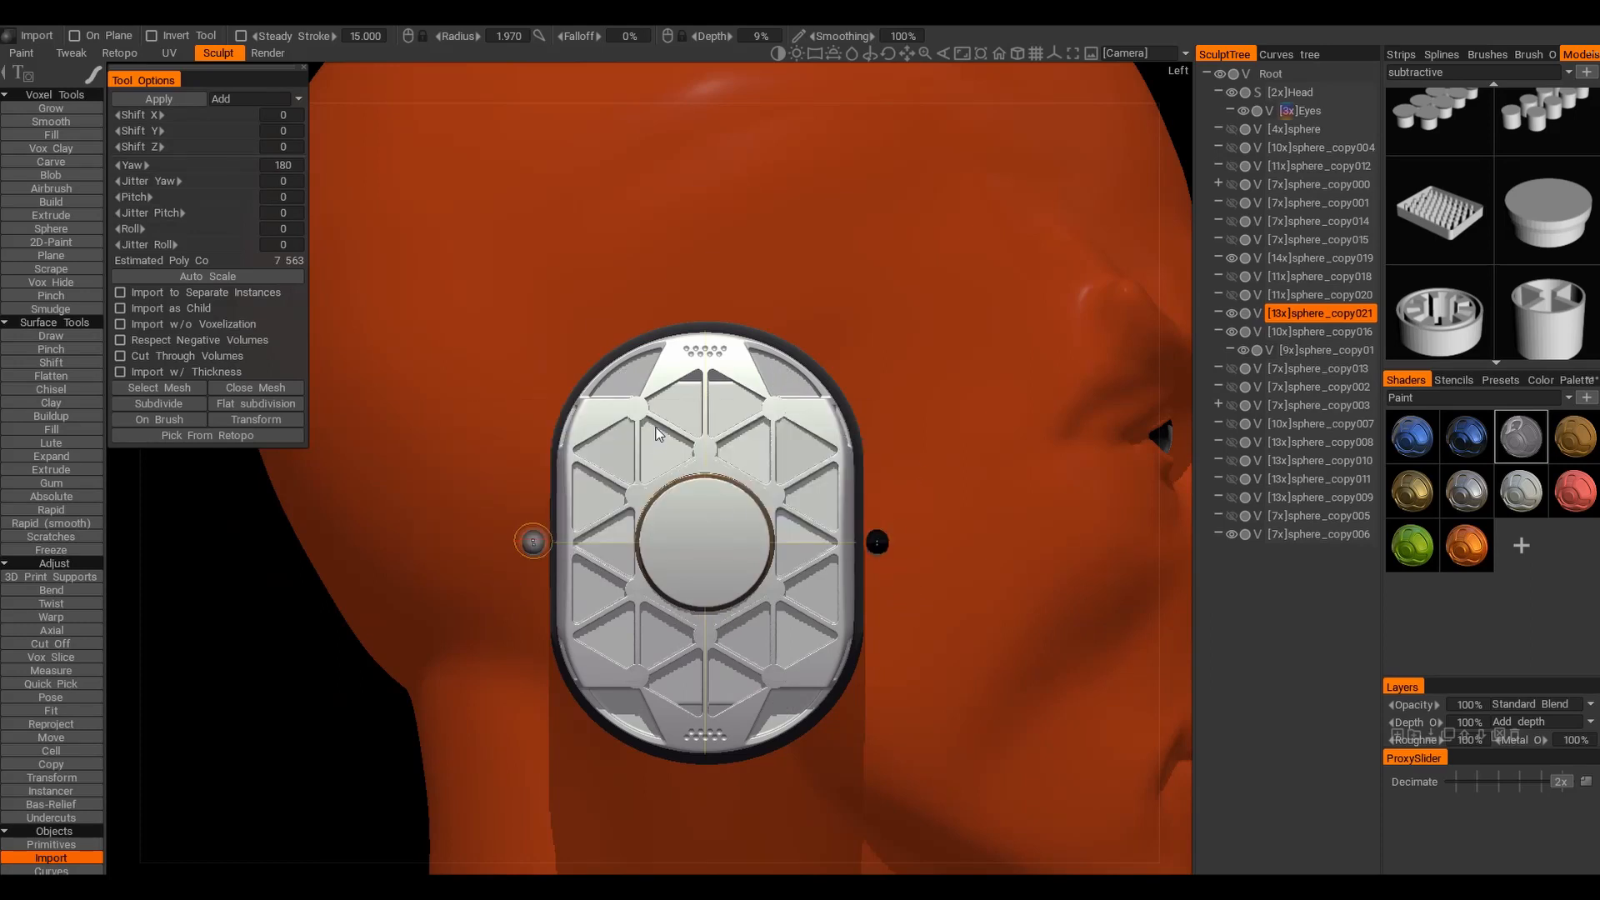
{"action": "middle_click_drag", "start_coordinate": [780, 473], "coordinate": [750, 528], "text": "alt"}
{"action": "scroll", "coordinate": [750, 529], "scroll_direction": "up", "scroll_amount": 5}
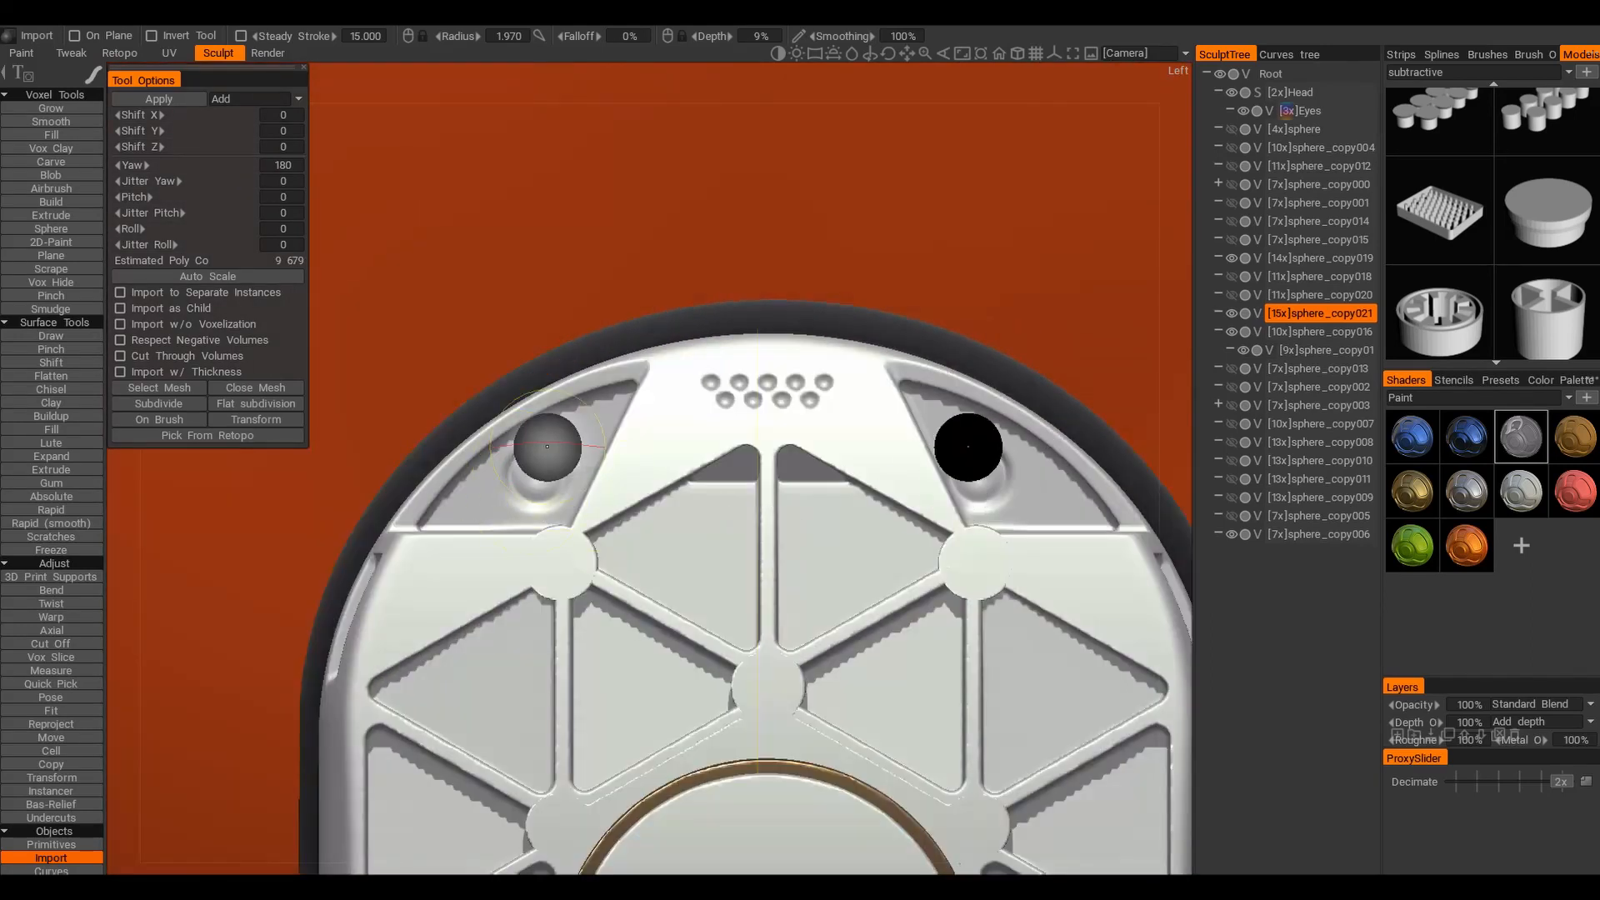
Duplicate the cap, hide the original, and stamp round stepped recesses in the copy's corners with radius 1.975 and depth 6%
{"action": "right_click_drag", "start_coordinate": [541, 477], "coordinate": [511, 470]}
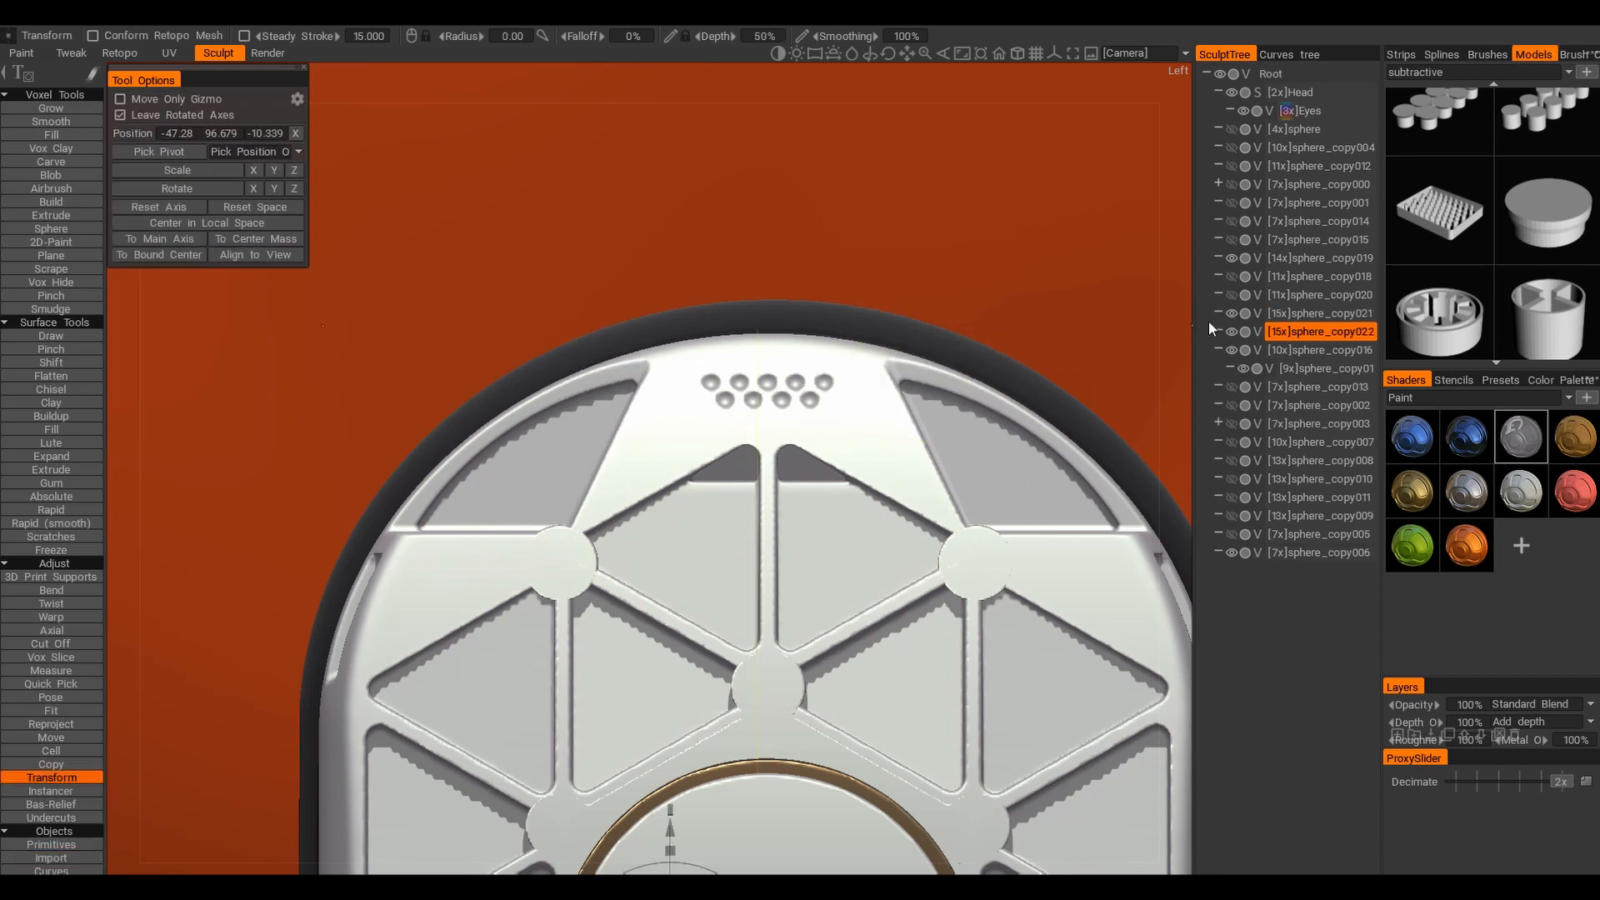
{"action": "middle_click_drag", "start_coordinate": [561, 482], "coordinate": [577, 436], "text": "alt"}
{"action": "left_click", "coordinate": [1498, 218]}
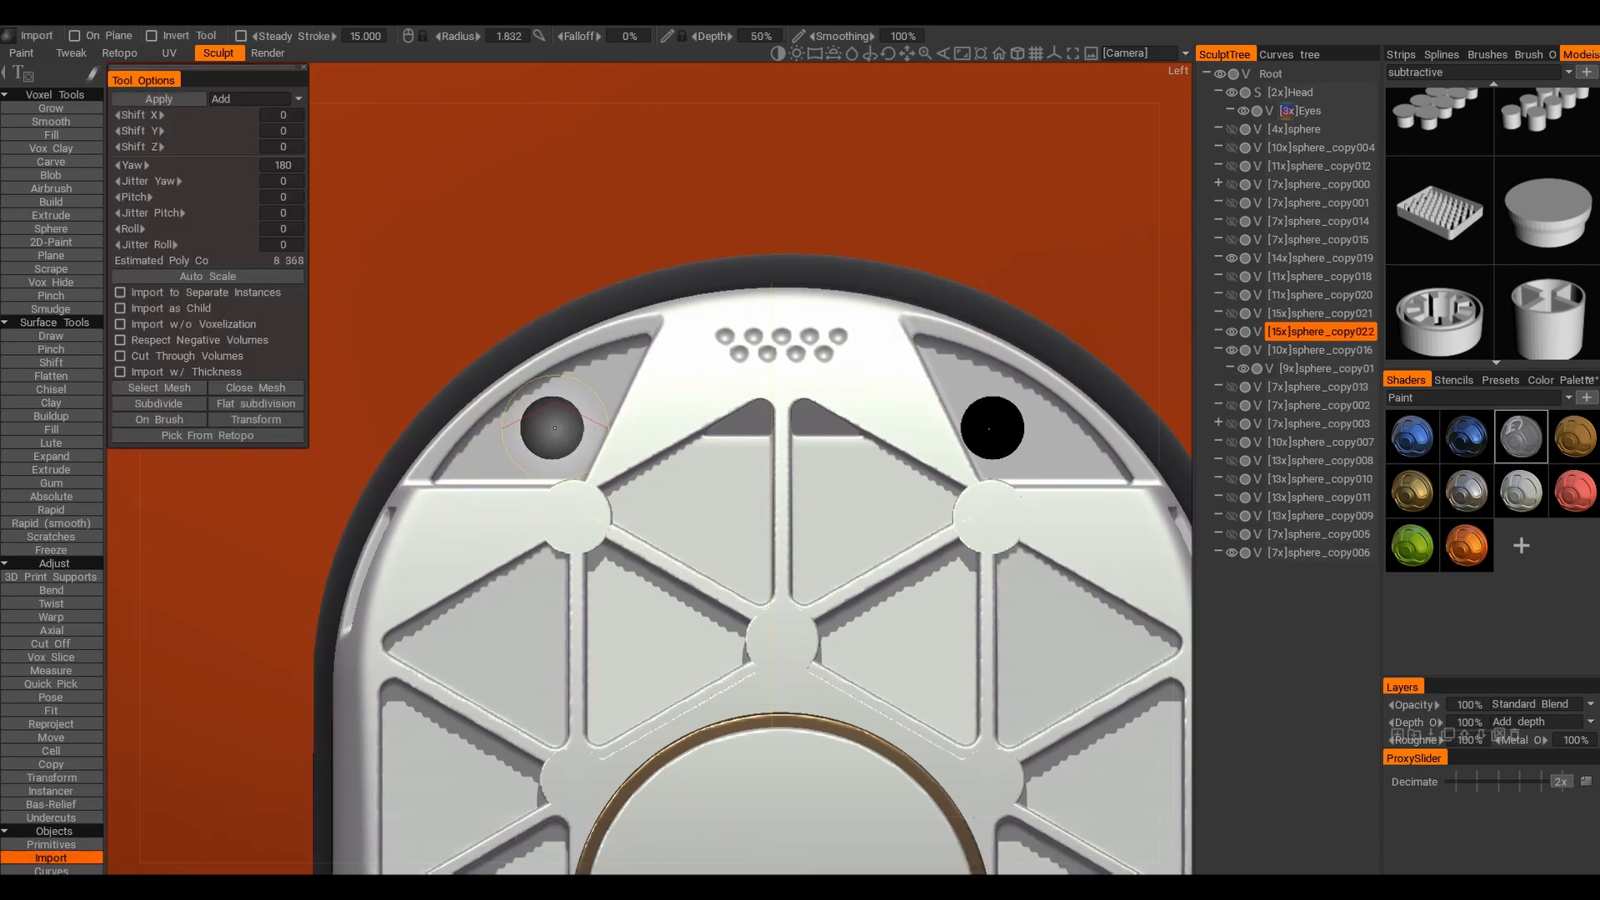
{"action": "left_click", "coordinate": [564, 430]}
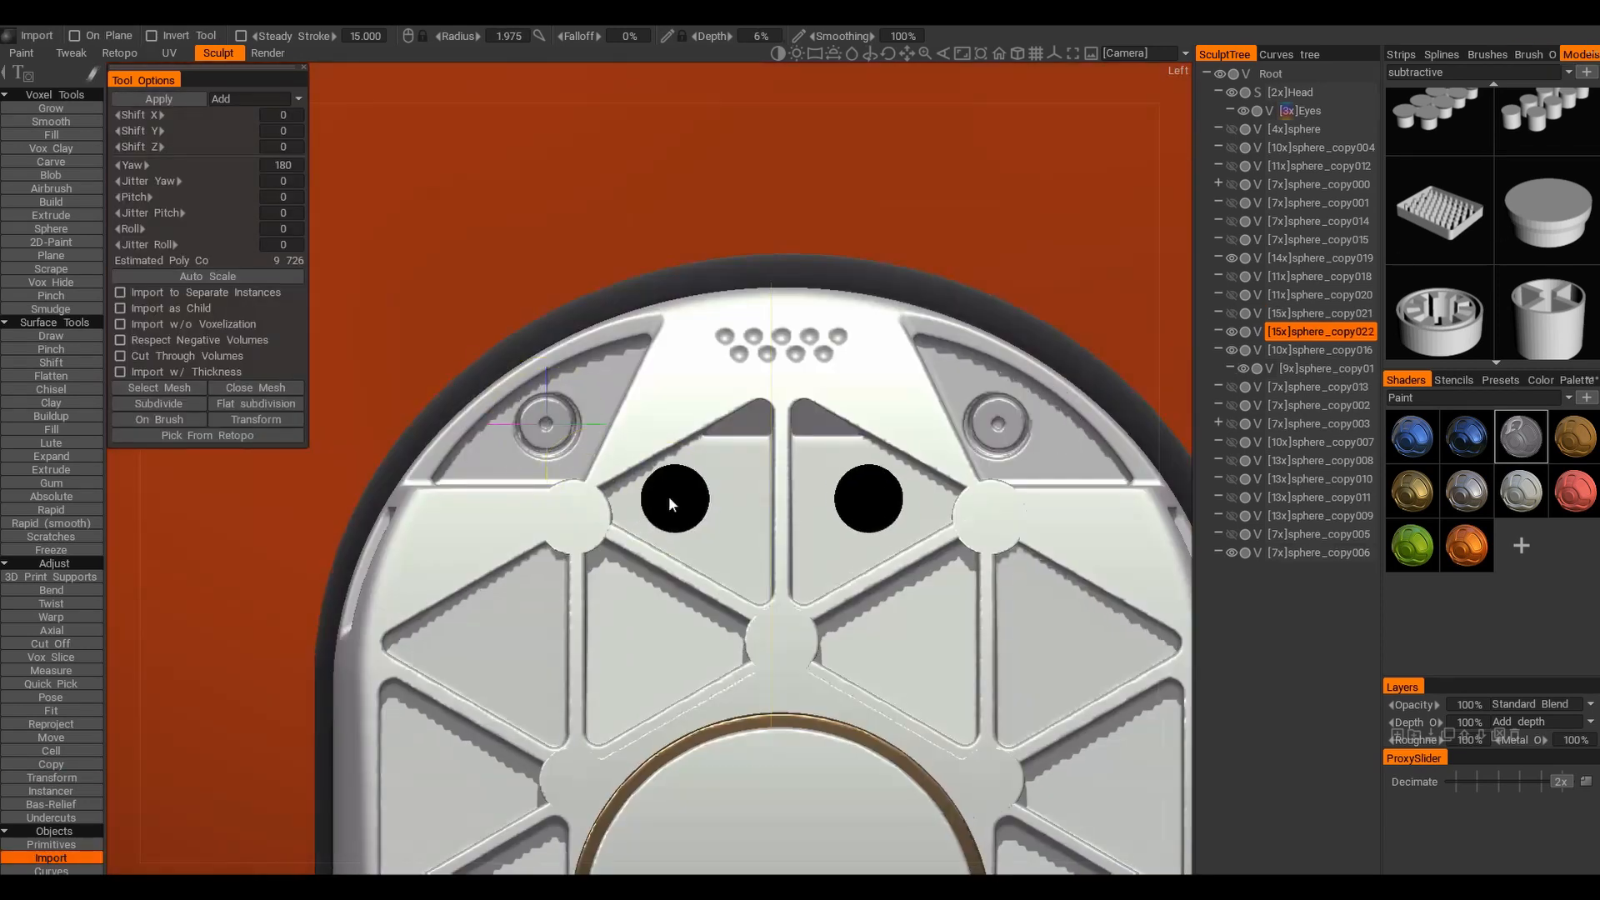
{"action": "scroll", "coordinate": [575, 467], "scroll_direction": "down", "scroll_amount": 5}
{"action": "scroll", "coordinate": [791, 525], "scroll_direction": "up", "scroll_amount": 5}
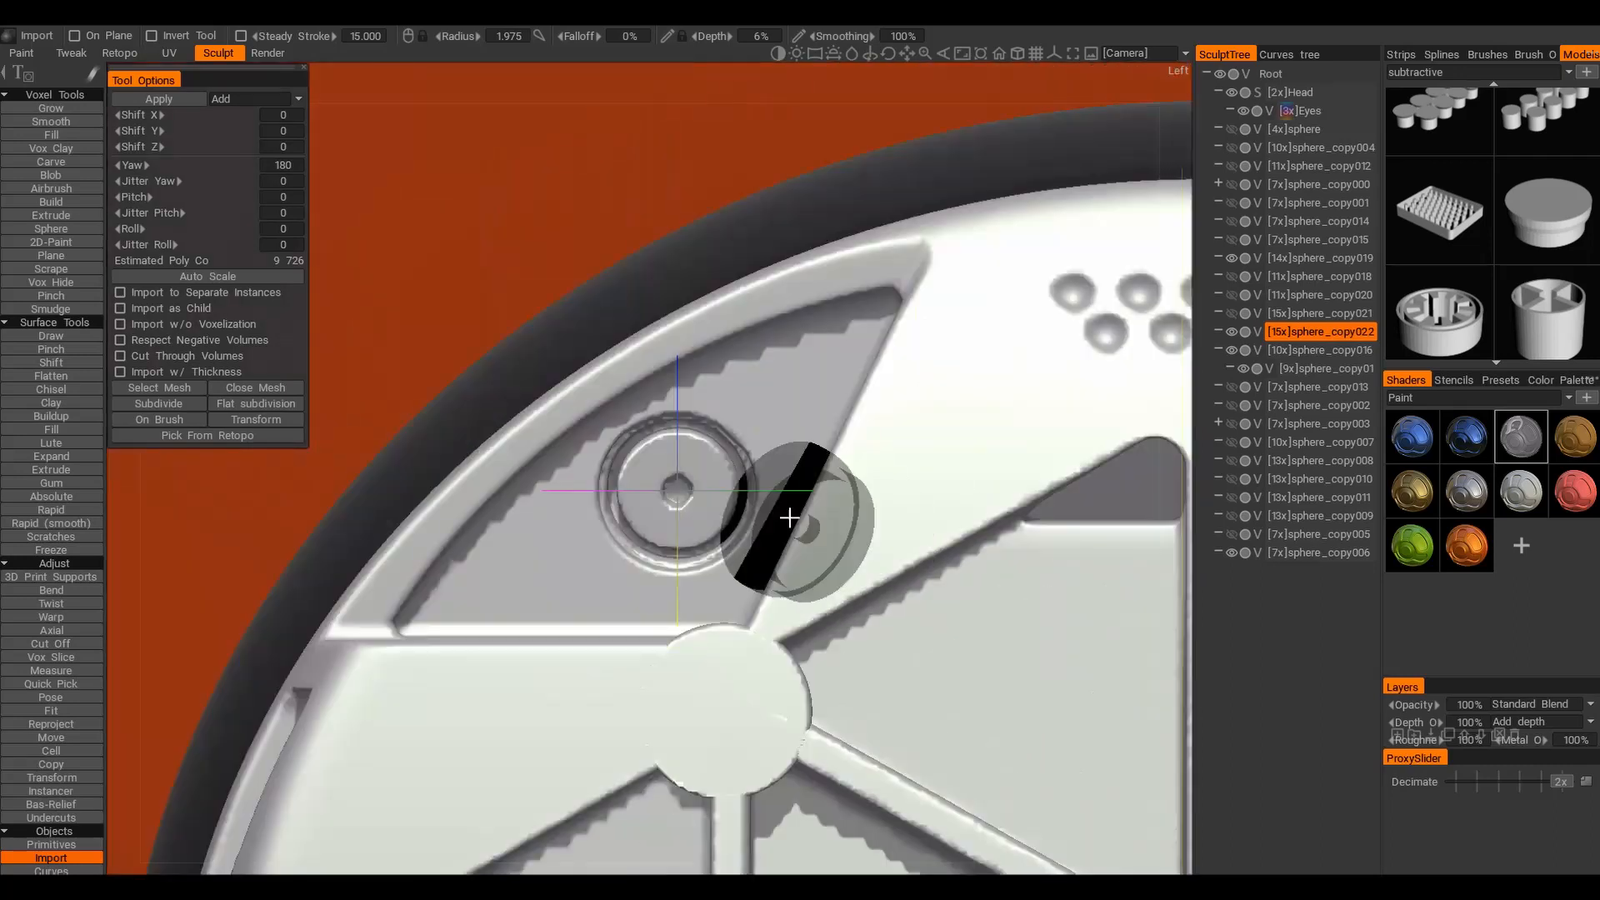
Enable On Plane for stamping and define the drawing plane on the floor of the cap's upper corner recess
{"action": "scroll", "coordinate": [656, 504], "scroll_direction": "down", "scroll_amount": 5}
{"action": "scroll", "coordinate": [658, 509], "scroll_direction": "down", "scroll_amount": 2}
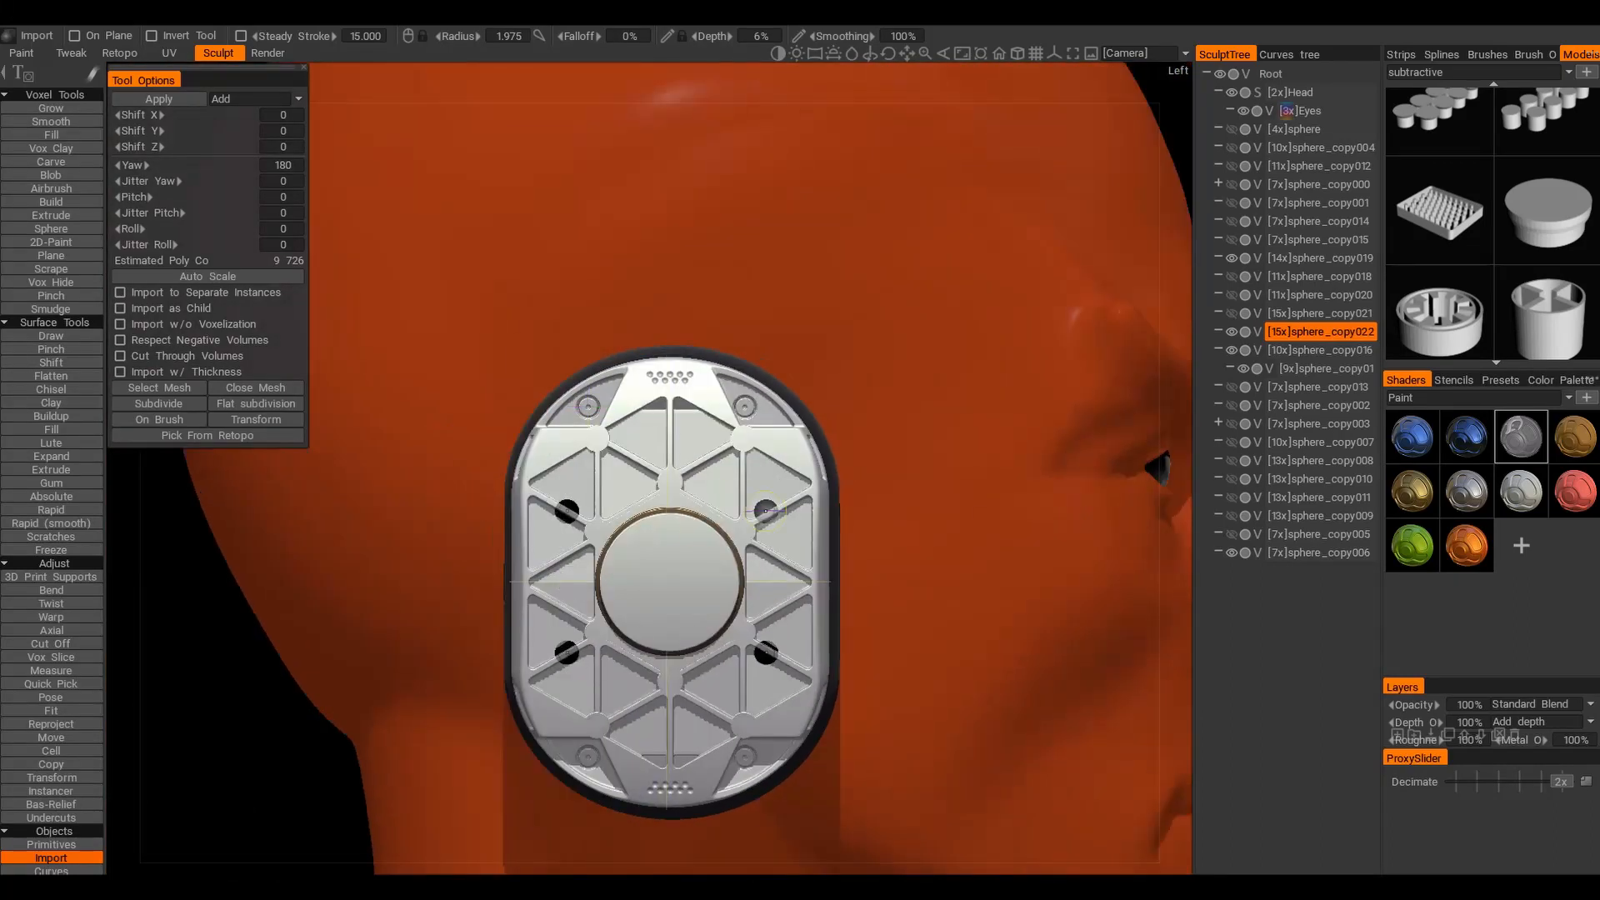
{"action": "scroll", "coordinate": [579, 546], "scroll_direction": "up", "scroll_amount": 5}
{"action": "scroll", "coordinate": [717, 525], "scroll_direction": "up", "scroll_amount": 3}
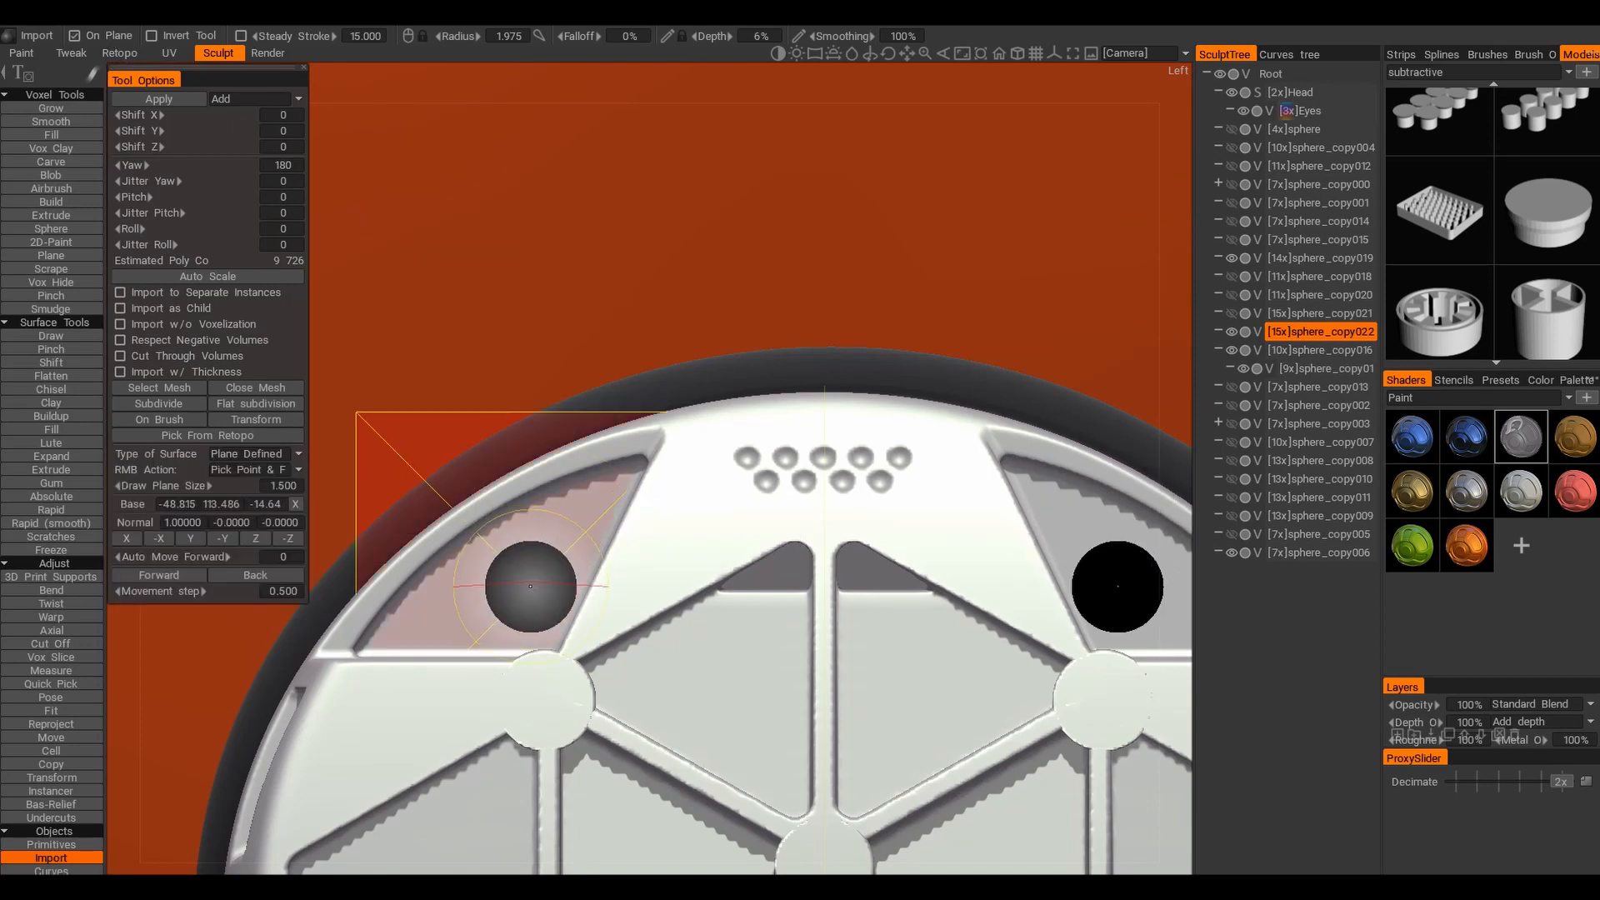
{"action": "scroll", "coordinate": [706, 510], "scroll_direction": "down", "scroll_amount": 6}
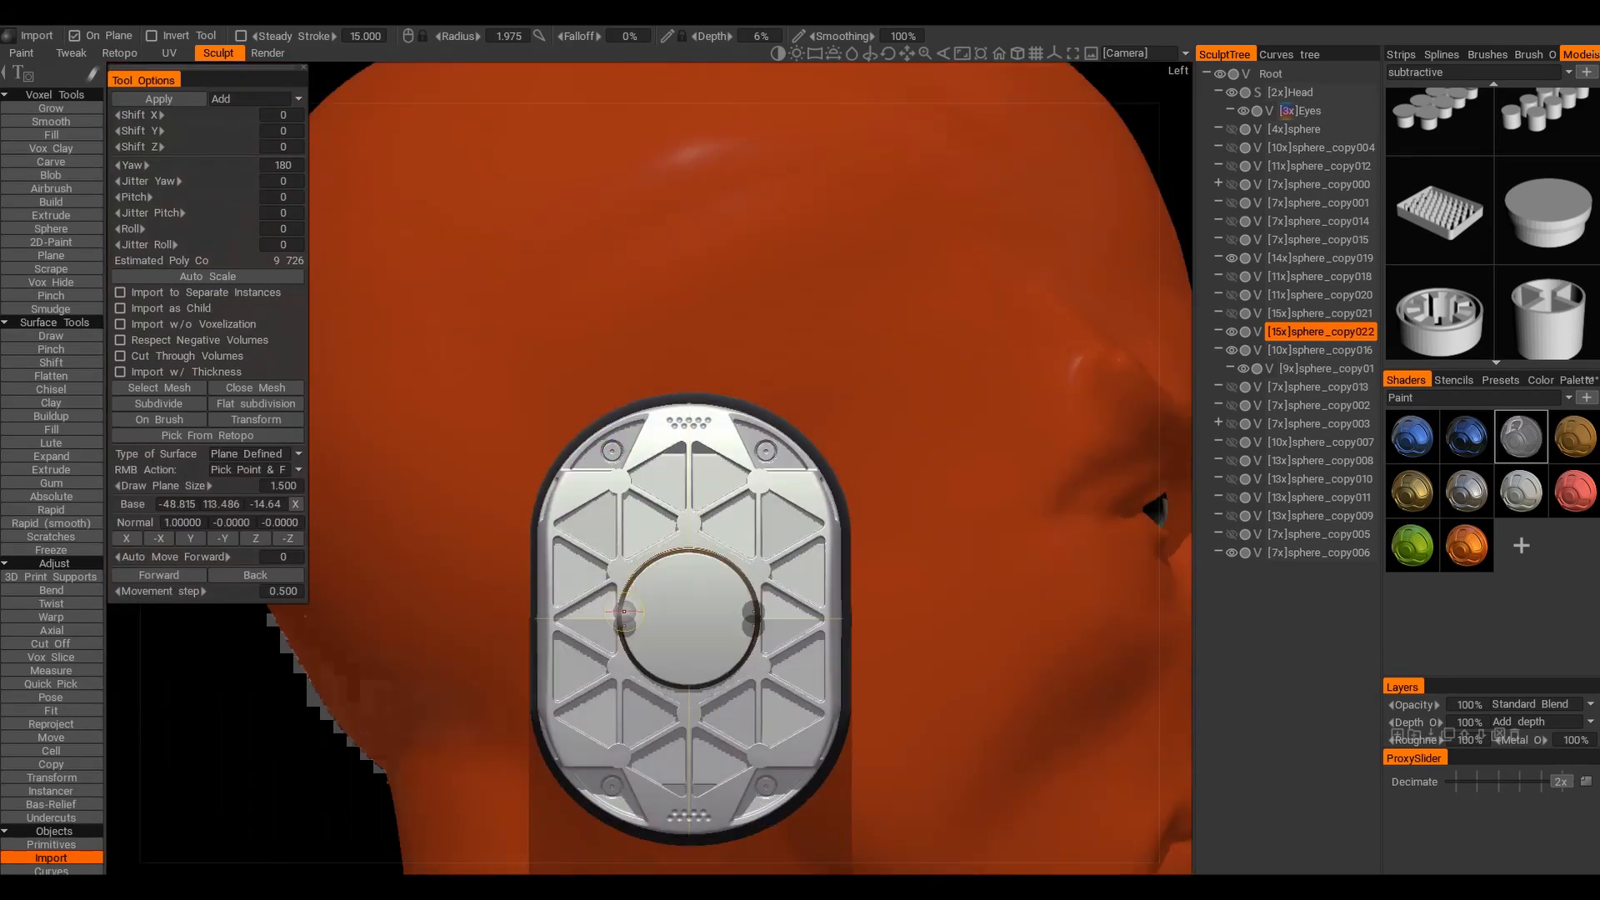
{"action": "left_click_drag", "start_coordinate": [736, 567], "coordinate": [575, 563], "text": "alt"}
{"action": "scroll", "coordinate": [939, 557], "scroll_direction": "up", "scroll_amount": 5}
Cut an opening through the side of the cap's upper corner recess from the front view with Vox Hide
{"action": "left_click", "coordinate": [51, 283]}
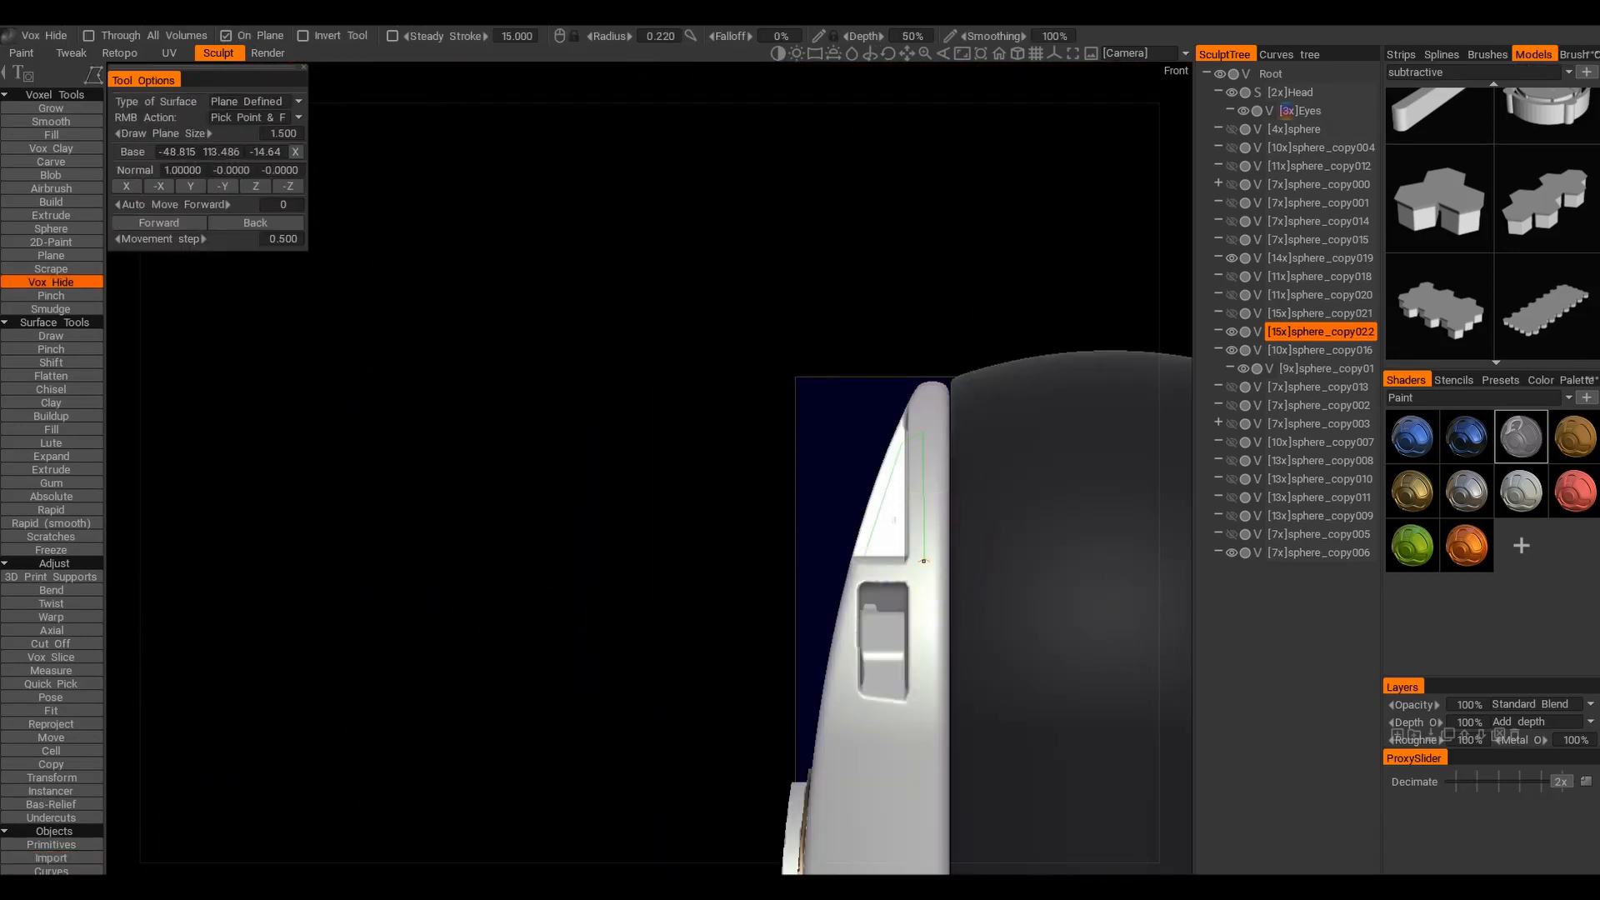
{"action": "left_click", "coordinate": [869, 568]}
{"action": "left_click_drag", "start_coordinate": [912, 392], "coordinate": [910, 394]}
{"action": "left_click_drag", "start_coordinate": [867, 508], "coordinate": [987, 533], "text": "alt"}
{"action": "scroll", "coordinate": [679, 583], "scroll_direction": "down", "scroll_amount": 5}
{"action": "mouse_move", "coordinate": [716, 533]}
{"action": "left_mouse_down", "text": "alt"}
{"action": "mouse_move", "coordinate": [668, 517]}
{"action": "mouse_move", "coordinate": [708, 500]}
{"action": "left_mouse_up", "text": "alt"}
{"action": "scroll", "coordinate": [702, 469], "scroll_direction": "up", "scroll_amount": 5}
{"action": "scroll", "coordinate": [703, 469], "scroll_direction": "down", "scroll_amount": 1}
Duplicate the carved cap, hide the original, and clear out the material behind the copy's lattice with Vox Hide
{"action": "left_click_drag", "start_coordinate": [817, 467], "coordinate": [863, 608], "text": "alt"}
{"action": "scroll", "coordinate": [958, 567], "scroll_direction": "down", "scroll_amount": 5}
{"action": "scroll", "coordinate": [863, 609], "scroll_direction": "up", "scroll_amount": 5}
{"action": "mouse_move", "coordinate": [656, 413]}
{"action": "left_mouse_down", "text": "alt"}
{"action": "mouse_move", "coordinate": [705, 483]}
{"action": "mouse_move", "coordinate": [626, 408]}
{"action": "left_mouse_up", "text": "alt"}
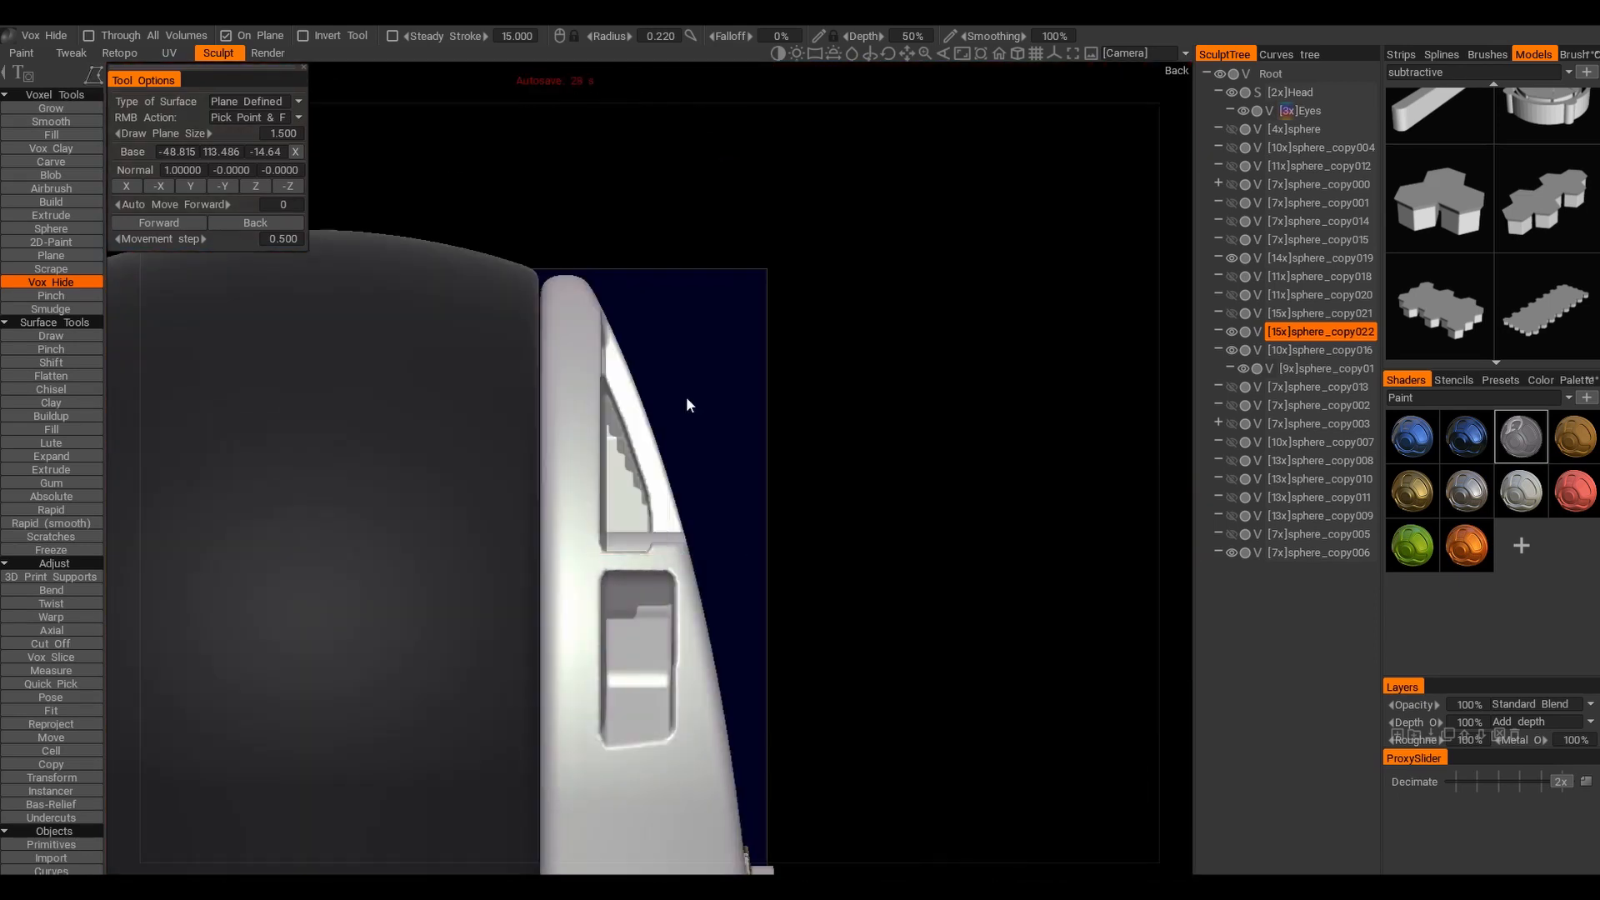
{"action": "left_click_drag", "start_coordinate": [710, 519], "coordinate": [619, 541], "text": "alt"}
{"action": "left_click_drag", "start_coordinate": [813, 502], "coordinate": [704, 607], "text": "alt"}
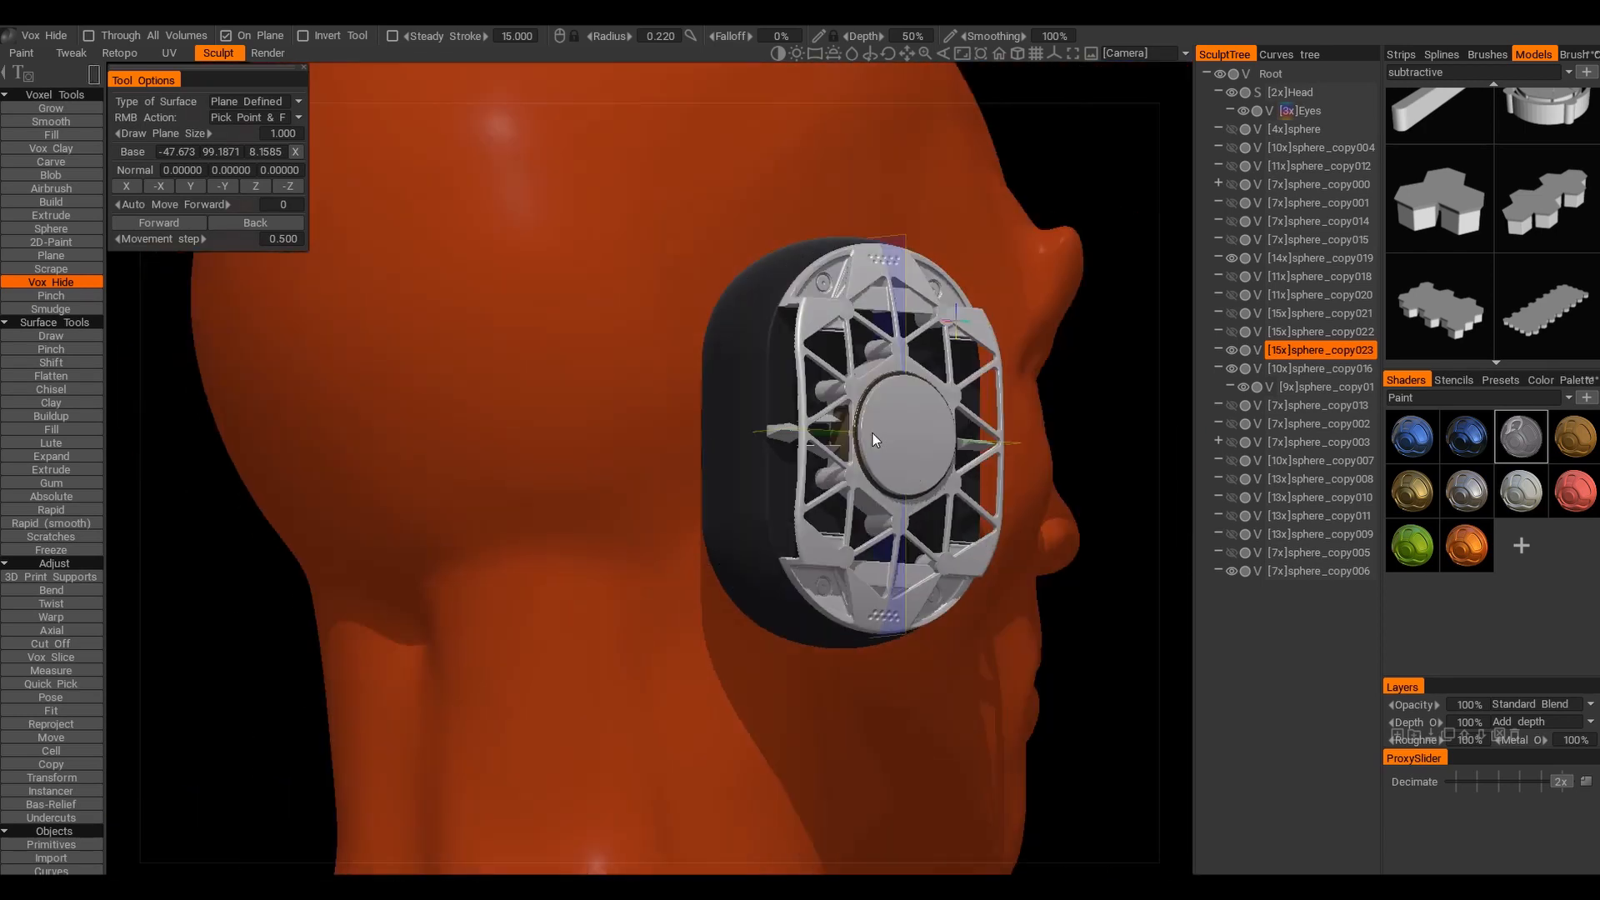
Apply Vox Hide to a strip about 2.4 by 30.7 mm along the cap's inner side from the back view
{"action": "left_click_drag", "start_coordinate": [906, 218], "coordinate": [915, 469]}
{"action": "left_click_drag", "start_coordinate": [979, 371], "coordinate": [698, 428], "text": "alt"}
{"action": "left_click_drag", "start_coordinate": [845, 290], "coordinate": [852, 335]}
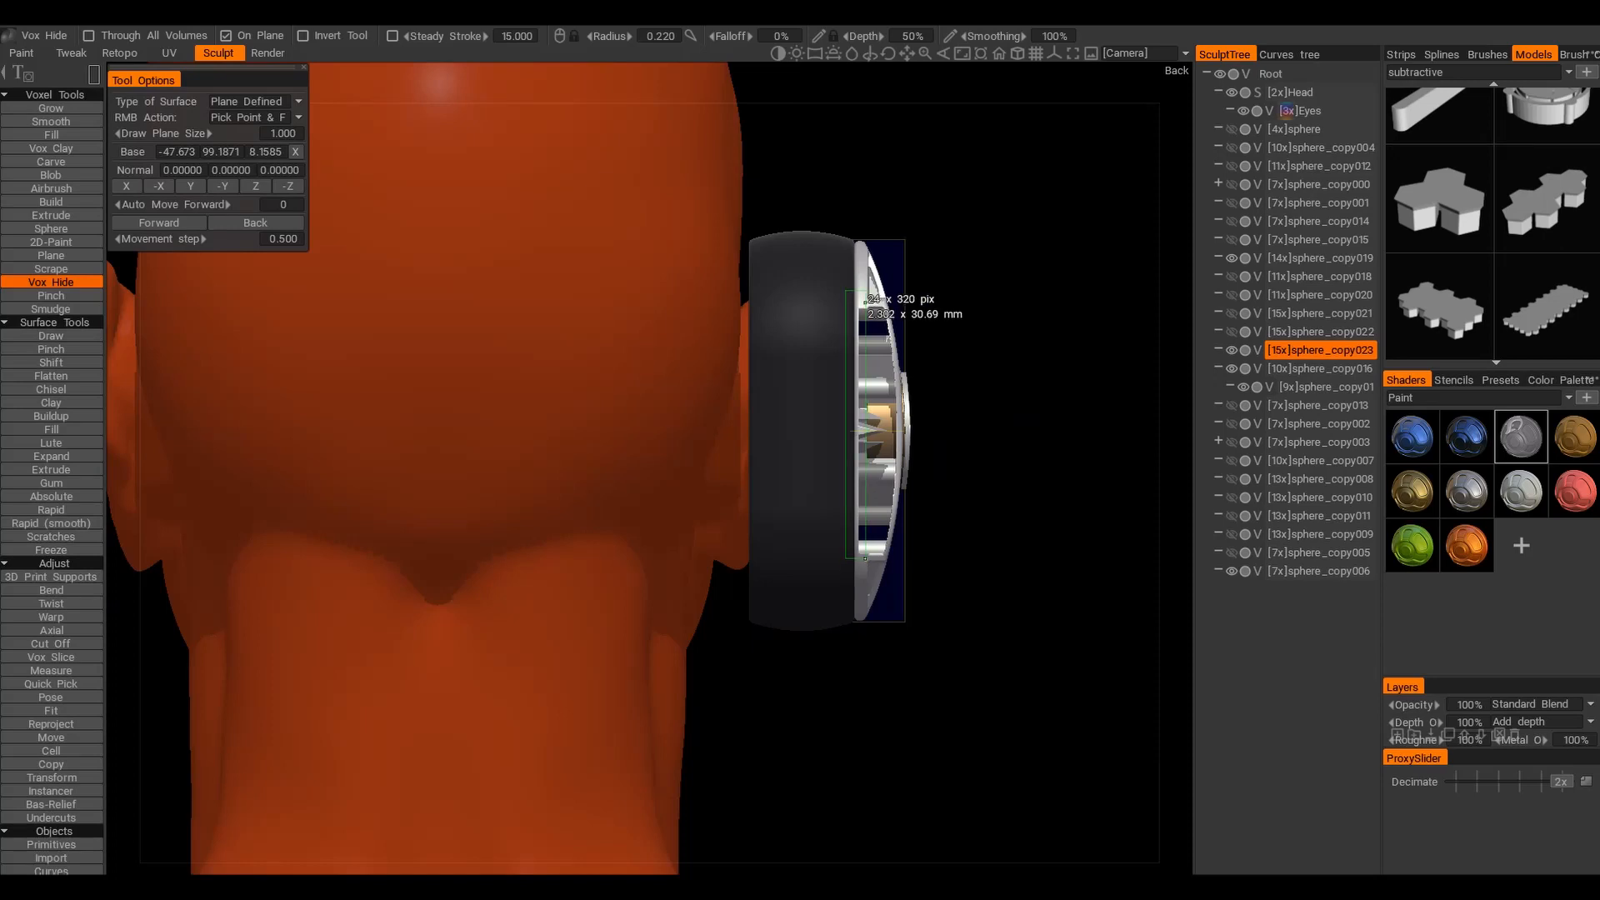
{"action": "left_click_drag", "start_coordinate": [865, 558], "coordinate": [866, 561]}
{"action": "left_click_drag", "start_coordinate": [866, 561], "coordinate": [963, 540], "text": "alt"}
{"action": "scroll", "coordinate": [838, 585], "scroll_direction": "up", "scroll_amount": 4}
Duplicate the solid cap body, resample the copy to 9x and hide it, returning to sphere_copy023 with Vox Hide
{"action": "mouse_move", "coordinate": [838, 584]}
{"action": "left_mouse_down", "text": "alt"}
{"action": "mouse_move", "coordinate": [828, 542]}
{"action": "mouse_move", "coordinate": [874, 518]}
{"action": "mouse_move", "coordinate": [885, 567]}
{"action": "mouse_move", "coordinate": [1191, 612]}
{"action": "mouse_move", "coordinate": [1146, 587]}
{"action": "left_mouse_up", "text": "alt"}
{"action": "scroll", "coordinate": [874, 515], "scroll_direction": "up", "scroll_amount": 4}
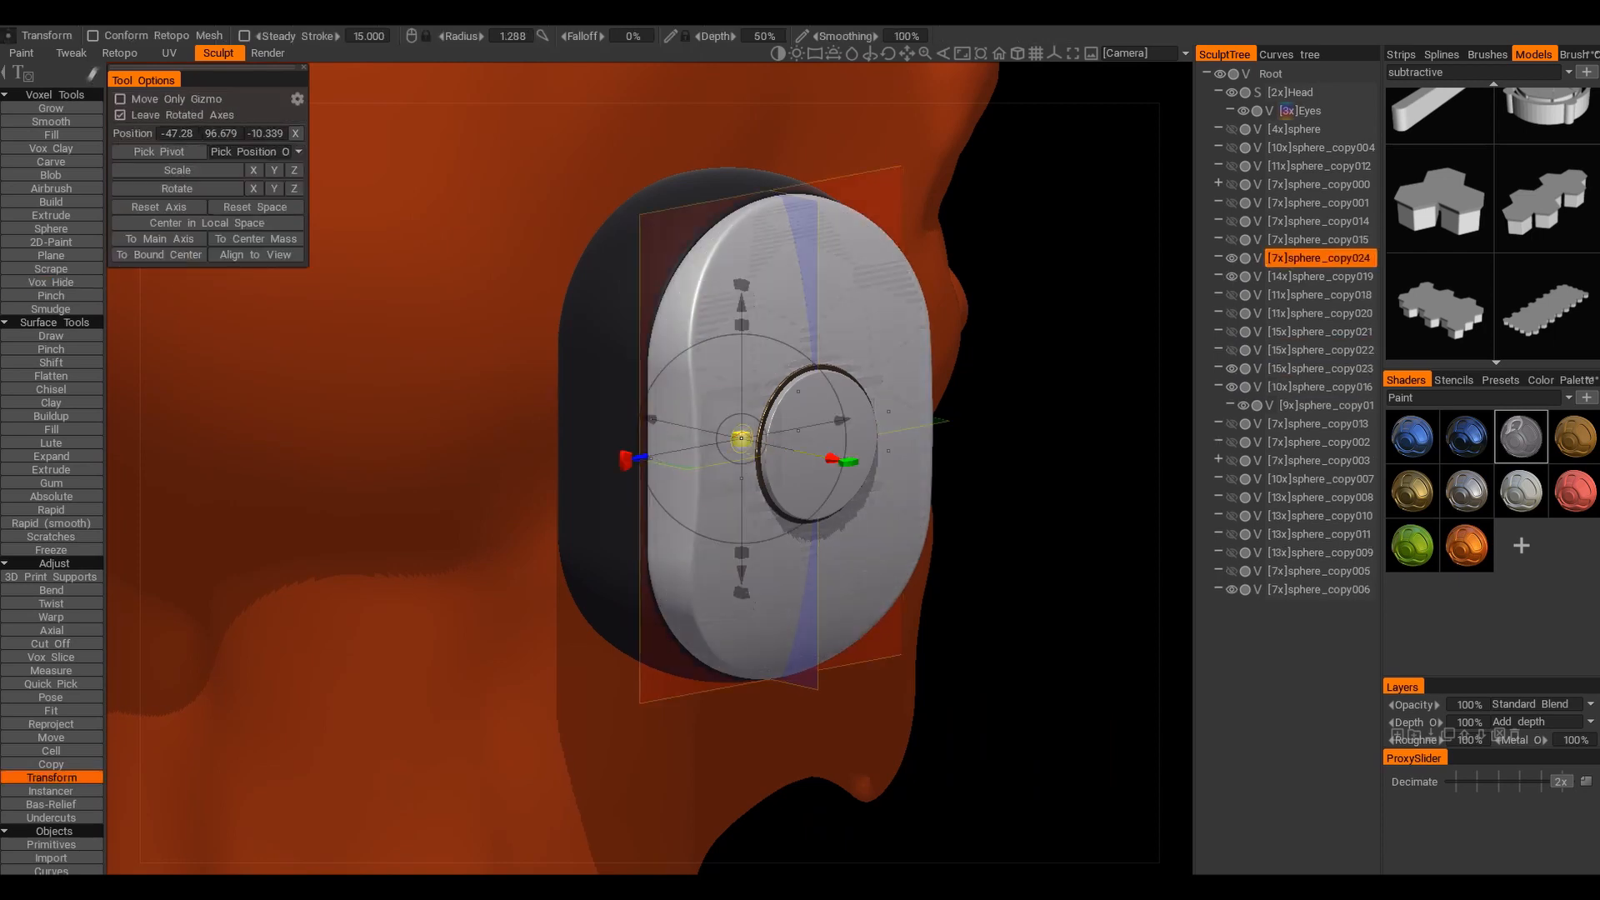
{"action": "mouse_move", "coordinate": [724, 427]}
{"action": "left_mouse_down", "text": "alt"}
{"action": "mouse_move", "coordinate": [1293, 480]}
{"action": "mouse_move", "coordinate": [1121, 493]}
{"action": "mouse_move", "coordinate": [1050, 433]}
{"action": "mouse_move", "coordinate": [1115, 471]}
{"action": "mouse_move", "coordinate": [888, 460]}
{"action": "left_mouse_up", "text": "alt"}
{"action": "left_click", "coordinate": [1232, 259]}
{"action": "left_click", "coordinate": [1320, 369]}
{"action": "left_click", "coordinate": [51, 282]}
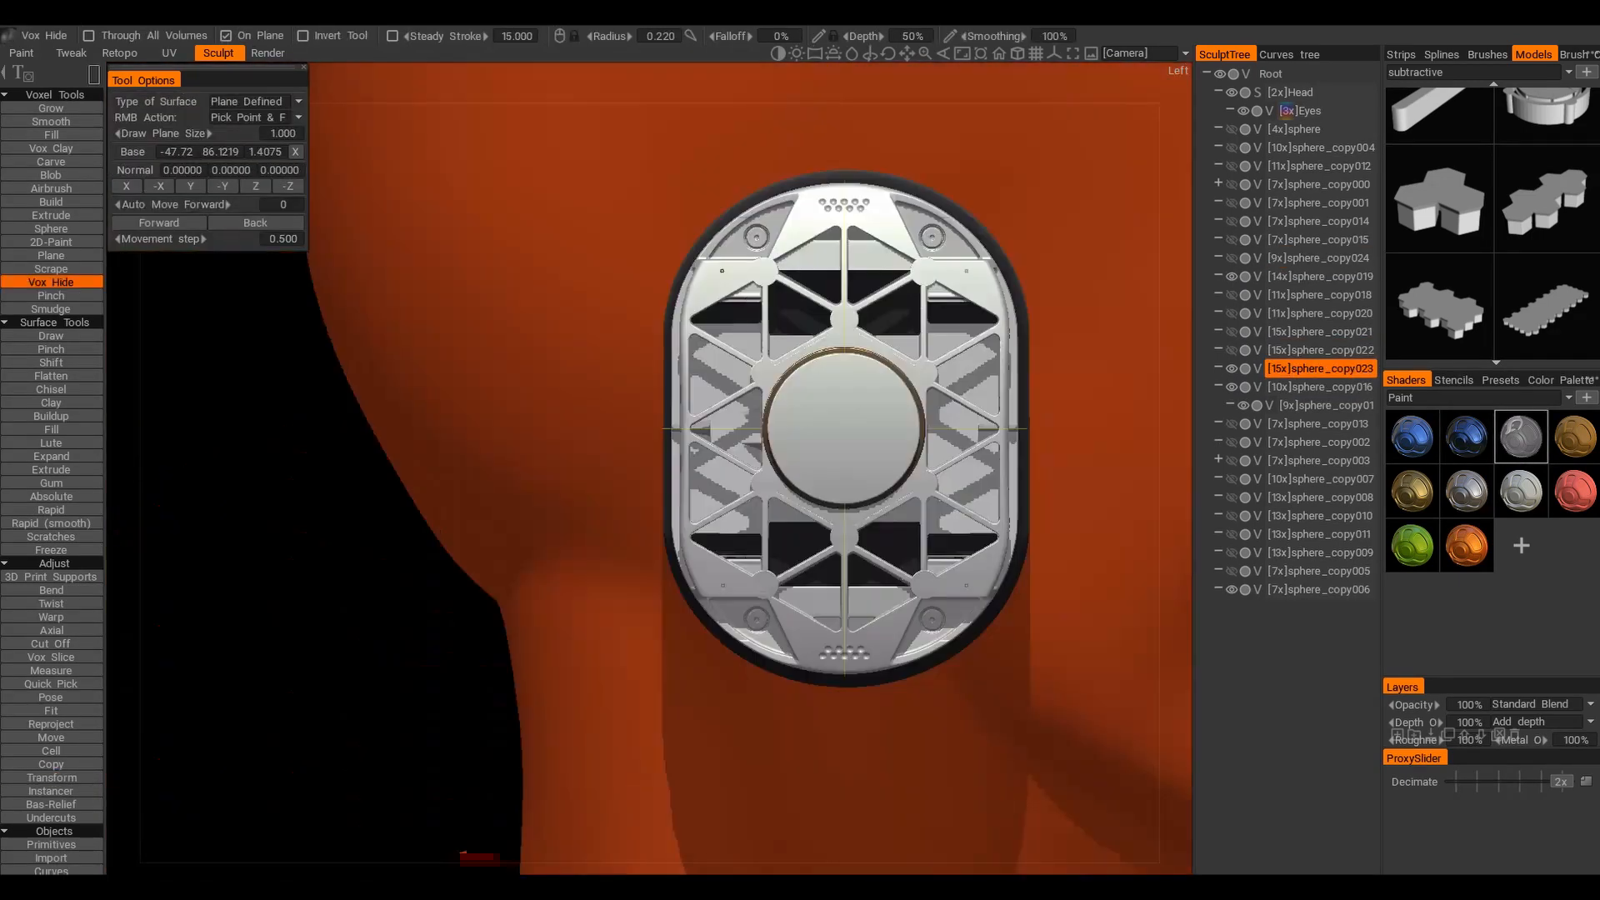
Try a narrow Vox Hide cut along the cap's side rim
{"action": "left_click_drag", "start_coordinate": [883, 399], "coordinate": [883, 403]}
{"action": "mouse_move", "coordinate": [884, 402]}
{"action": "left_mouse_down", "text": "alt"}
{"action": "mouse_move", "coordinate": [923, 406]}
{"action": "mouse_move", "coordinate": [847, 450]}
{"action": "mouse_move", "coordinate": [845, 410]}
{"action": "mouse_move", "coordinate": [886, 457]}
{"action": "mouse_move", "coordinate": [732, 438]}
{"action": "mouse_move", "coordinate": [741, 417]}
{"action": "left_mouse_up", "text": "alt"}
{"action": "scroll", "coordinate": [721, 236], "scroll_direction": "up", "scroll_amount": 3}
{"action": "left_click_drag", "start_coordinate": [696, 272], "coordinate": [703, 310]}
{"action": "mouse_move", "coordinate": [883, 516]}
{"action": "left_mouse_down", "text": "alt"}
{"action": "mouse_move", "coordinate": [958, 533]}
{"action": "mouse_move", "coordinate": [819, 504]}
{"action": "mouse_move", "coordinate": [854, 463]}
{"action": "mouse_move", "coordinate": [661, 455]}
{"action": "mouse_move", "coordinate": [966, 500]}
{"action": "mouse_move", "coordinate": [764, 464]}
{"action": "mouse_move", "coordinate": [509, 468]}
{"action": "mouse_move", "coordinate": [821, 450]}
{"action": "left_mouse_up", "text": "alt"}
{"action": "scroll", "coordinate": [764, 463], "scroll_direction": "up", "scroll_amount": 3}
{"action": "key", "text": "e"}
{"action": "key", "text": "ctrl+z"}
{"action": "scroll", "coordinate": [750, 421], "scroll_direction": "down", "scroll_amount": 3}
{"action": "scroll", "coordinate": [710, 367], "scroll_direction": "up", "scroll_amount": 3}
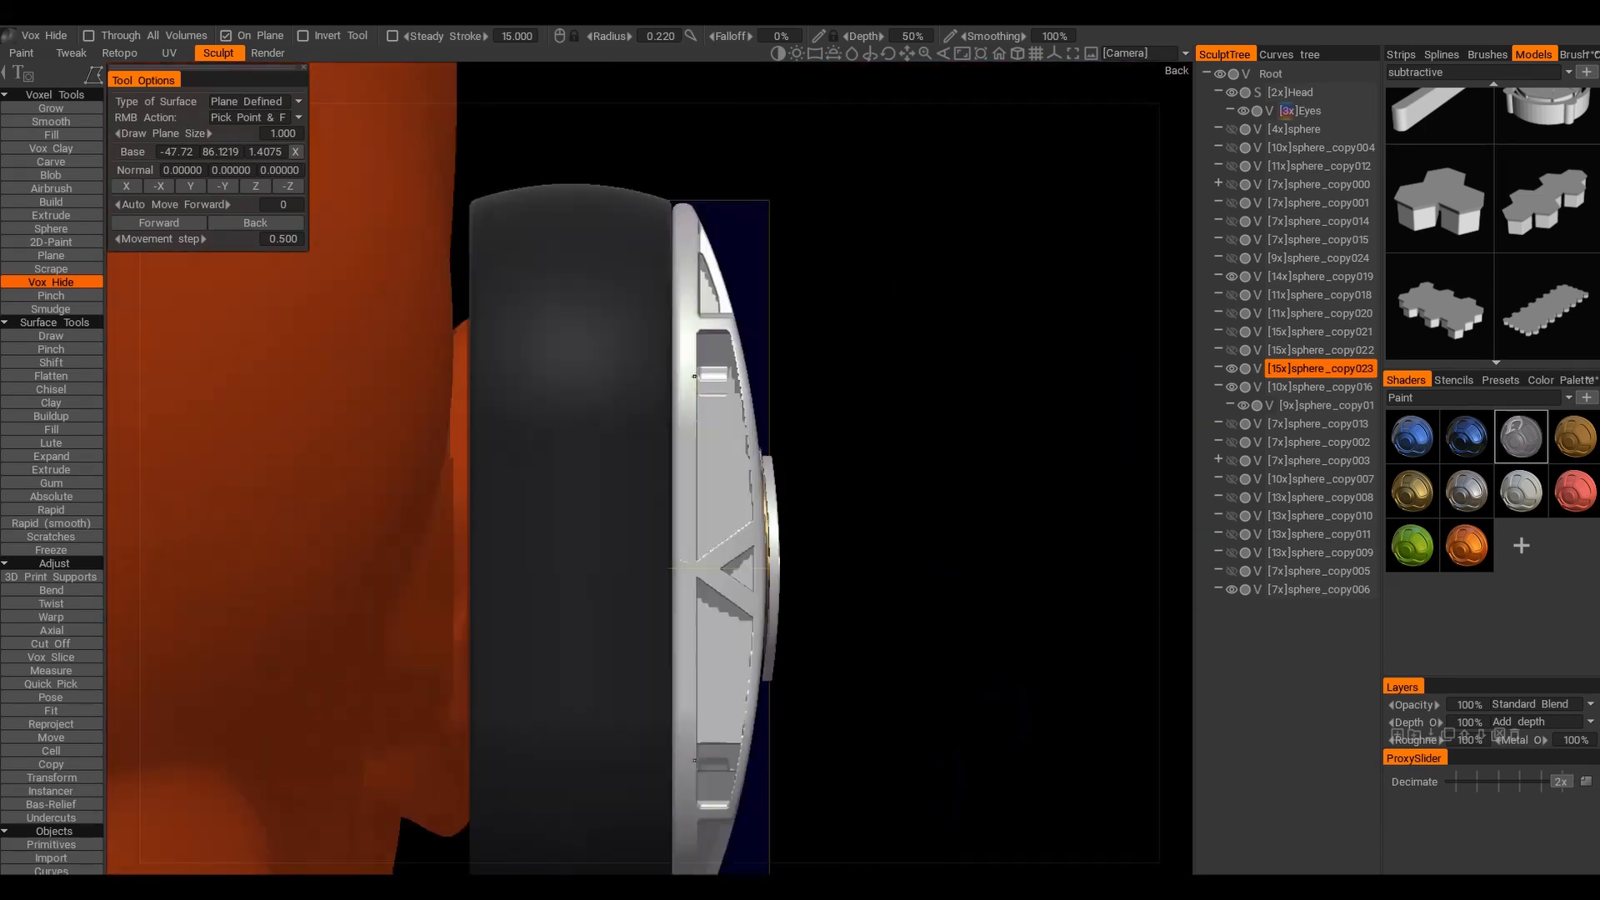
Carve an opening along the cap's side from the back view with Vox Hide, using a different selection shape
{"action": "scroll", "coordinate": [694, 393], "scroll_direction": "down", "scroll_amount": 2}
{"action": "mouse_move", "coordinate": [792, 535]}
{"action": "left_mouse_down", "text": "alt"}
{"action": "mouse_move", "coordinate": [674, 581]}
{"action": "mouse_move", "coordinate": [888, 518]}
{"action": "mouse_move", "coordinate": [854, 515]}
{"action": "left_mouse_up", "text": "alt"}
{"action": "key", "text": "e"}
{"action": "left_click_drag", "start_coordinate": [690, 409], "coordinate": [728, 418]}
{"action": "left_click_drag", "start_coordinate": [850, 425], "coordinate": [710, 419], "text": "alt"}
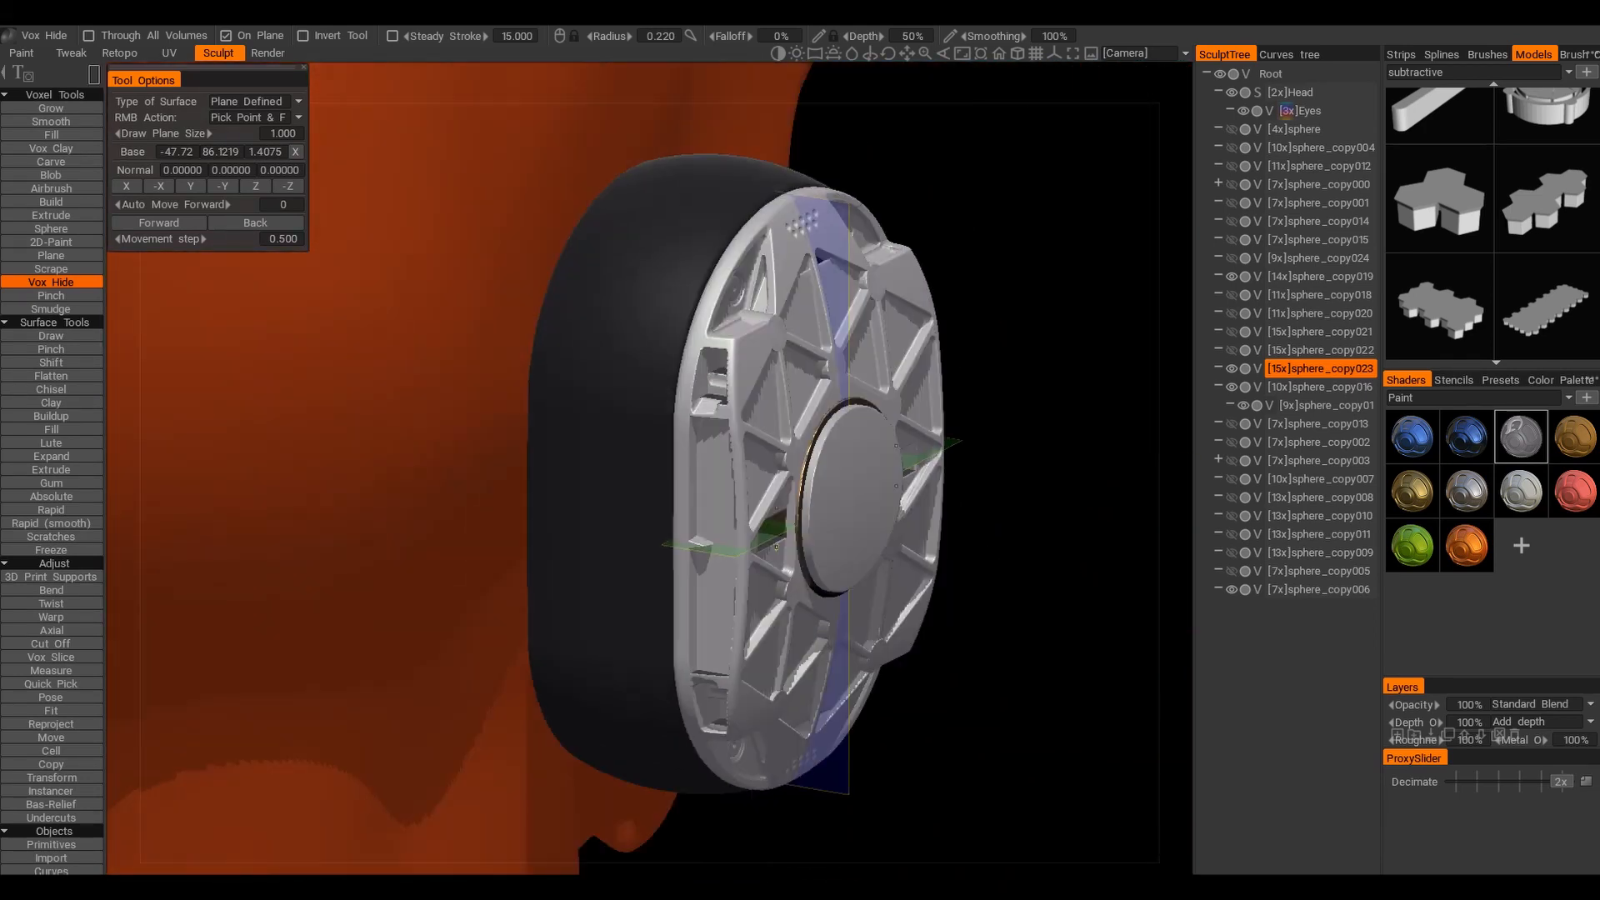
Fill the middle of the cap's side opening with Vox Hide, keeping a window near each end
{"action": "left_click_drag", "start_coordinate": [900, 467], "coordinate": [716, 463], "text": "alt"}
{"action": "left_click_drag", "start_coordinate": [747, 684], "coordinate": [747, 685]}
{"action": "mouse_move", "coordinate": [746, 685]}
{"action": "left_mouse_down", "text": "alt"}
{"action": "mouse_move", "coordinate": [870, 667]}
{"action": "mouse_move", "coordinate": [730, 586]}
{"action": "mouse_move", "coordinate": [707, 603]}
{"action": "left_mouse_up", "text": "alt"}
{"action": "left_click_drag", "start_coordinate": [754, 408], "coordinate": [756, 405]}
{"action": "mouse_move", "coordinate": [755, 409]}
{"action": "left_mouse_down", "text": "alt"}
{"action": "mouse_move", "coordinate": [887, 543]}
{"action": "mouse_move", "coordinate": [820, 503]}
{"action": "left_mouse_up", "text": "alt"}
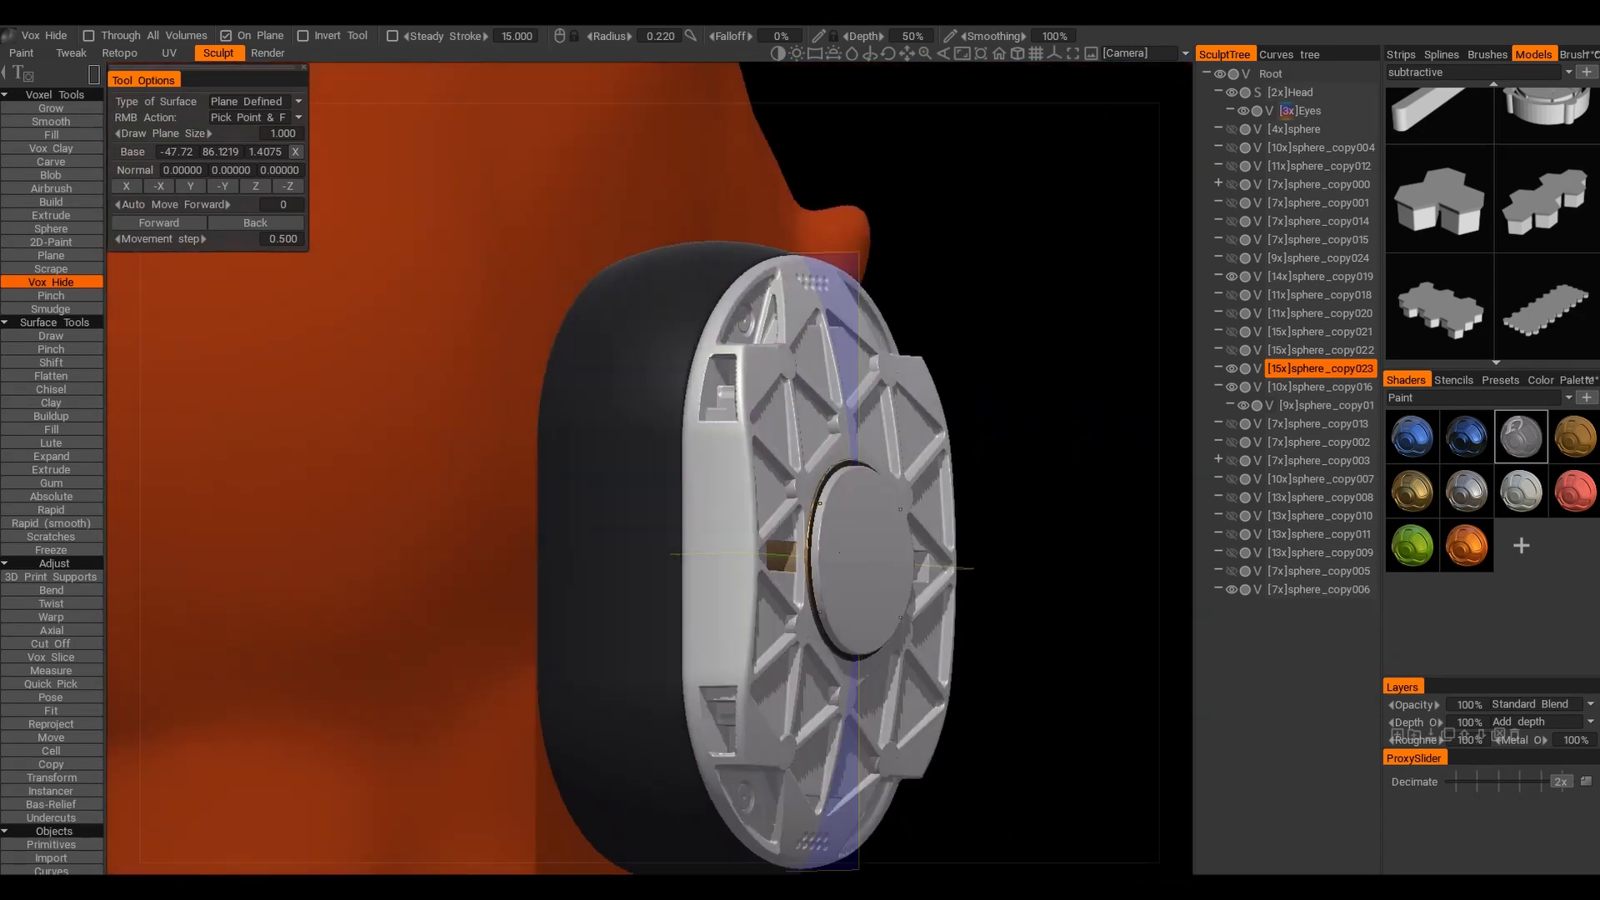
Rework the material behind the lattice with Vox Hide selections from the left and front views, including an ellipse about 11 by 21 mm
{"action": "left_click_drag", "start_coordinate": [788, 599], "coordinate": [710, 513], "text": "alt"}
{"action": "left_click_drag", "start_coordinate": [794, 591], "coordinate": [707, 473], "text": "alt"}
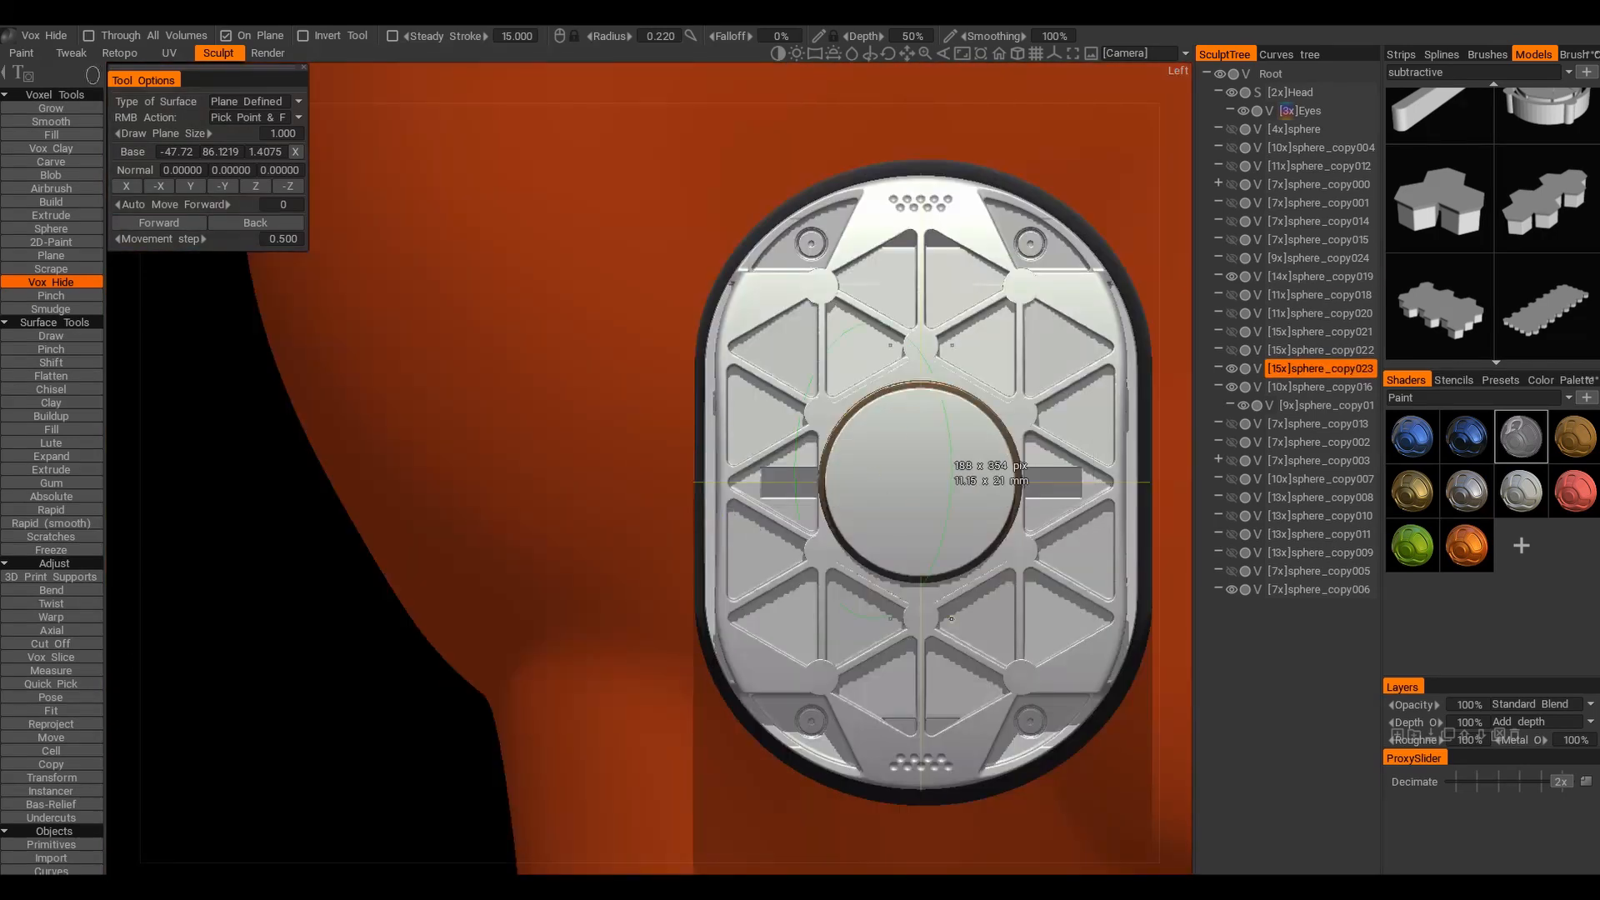
{"action": "mouse_move", "coordinate": [1033, 699]}
{"action": "left_mouse_down", "text": "alt"}
{"action": "mouse_move", "coordinate": [976, 567]}
{"action": "mouse_move", "coordinate": [883, 516]}
{"action": "left_mouse_up", "text": "alt"}
{"action": "mouse_move", "coordinate": [698, 287]}
{"action": "left_mouse_down"}
{"action": "mouse_move", "coordinate": [937, 654]}
{"action": "mouse_move", "coordinate": [881, 573]}
{"action": "mouse_move", "coordinate": [910, 396]}
{"action": "left_mouse_up"}
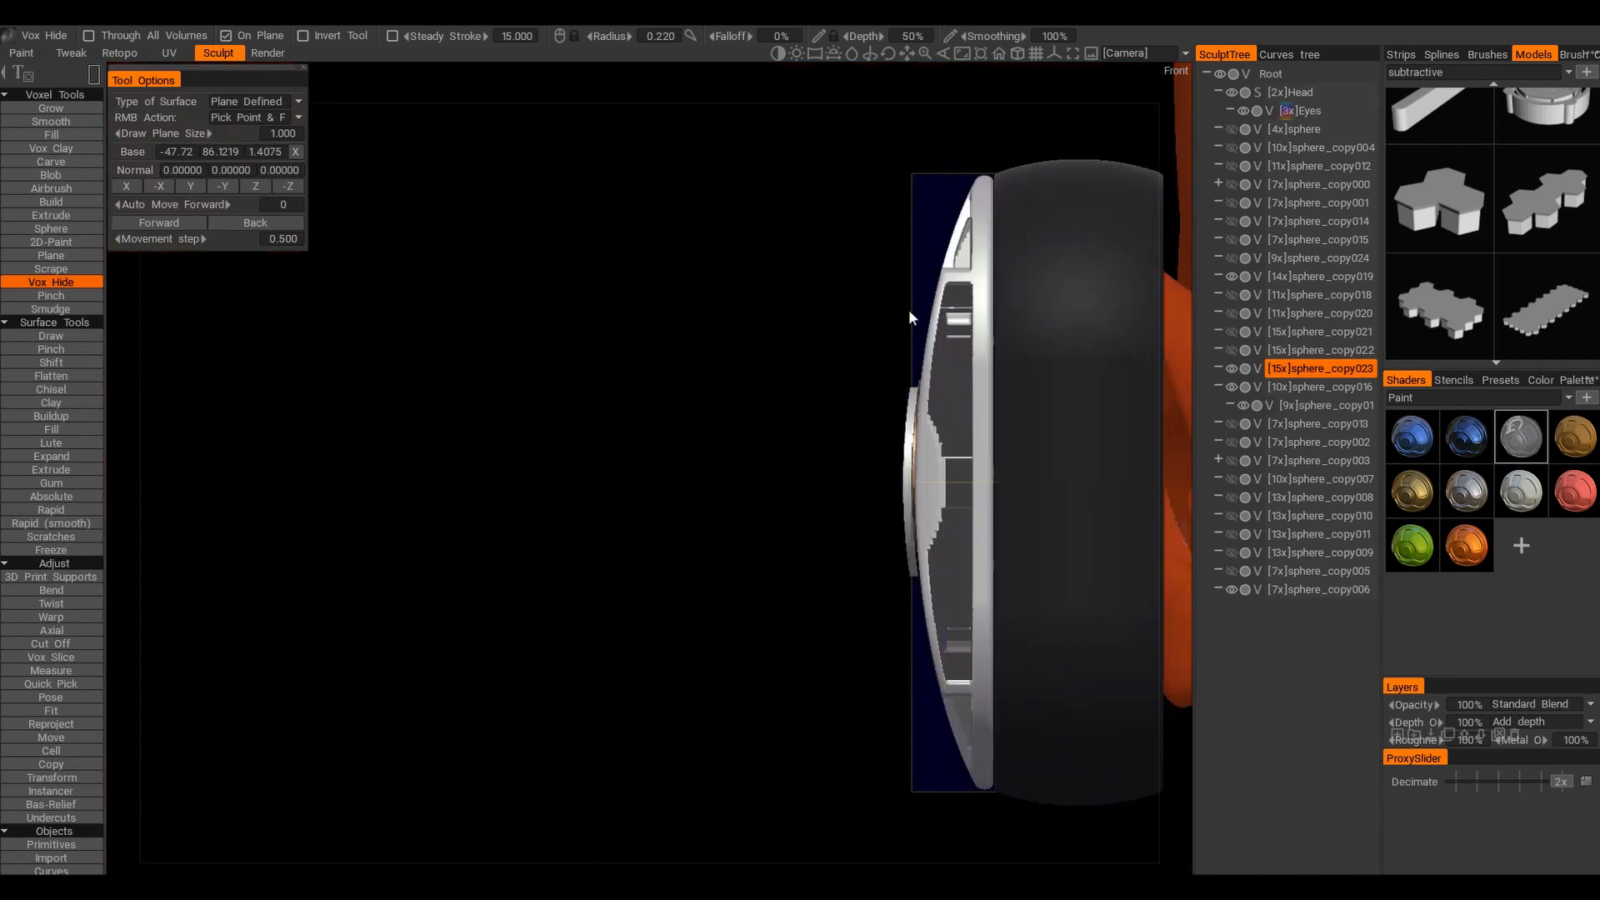
{"action": "left_click_drag", "start_coordinate": [1026, 569], "coordinate": [1035, 583]}
{"action": "left_click_drag", "start_coordinate": [1035, 582], "coordinate": [1133, 533], "text": "alt"}
{"action": "mouse_move", "coordinate": [900, 508]}
{"action": "left_mouse_down", "text": "alt"}
{"action": "mouse_move", "coordinate": [811, 529]}
{"action": "mouse_move", "coordinate": [900, 508]}
{"action": "left_mouse_up", "text": "alt"}
{"action": "left_click_drag", "start_coordinate": [1028, 463], "coordinate": [747, 173]}
Duplicate the solid 7x cap body and merge the copy into sphere_copy023
{"action": "mouse_move", "coordinate": [933, 567]}
{"action": "left_mouse_down", "text": "alt"}
{"action": "mouse_move", "coordinate": [876, 558]}
{"action": "mouse_move", "coordinate": [862, 472]}
{"action": "mouse_move", "coordinate": [666, 492]}
{"action": "left_mouse_up", "text": "alt"}
{"action": "left_click", "coordinate": [1232, 257]}
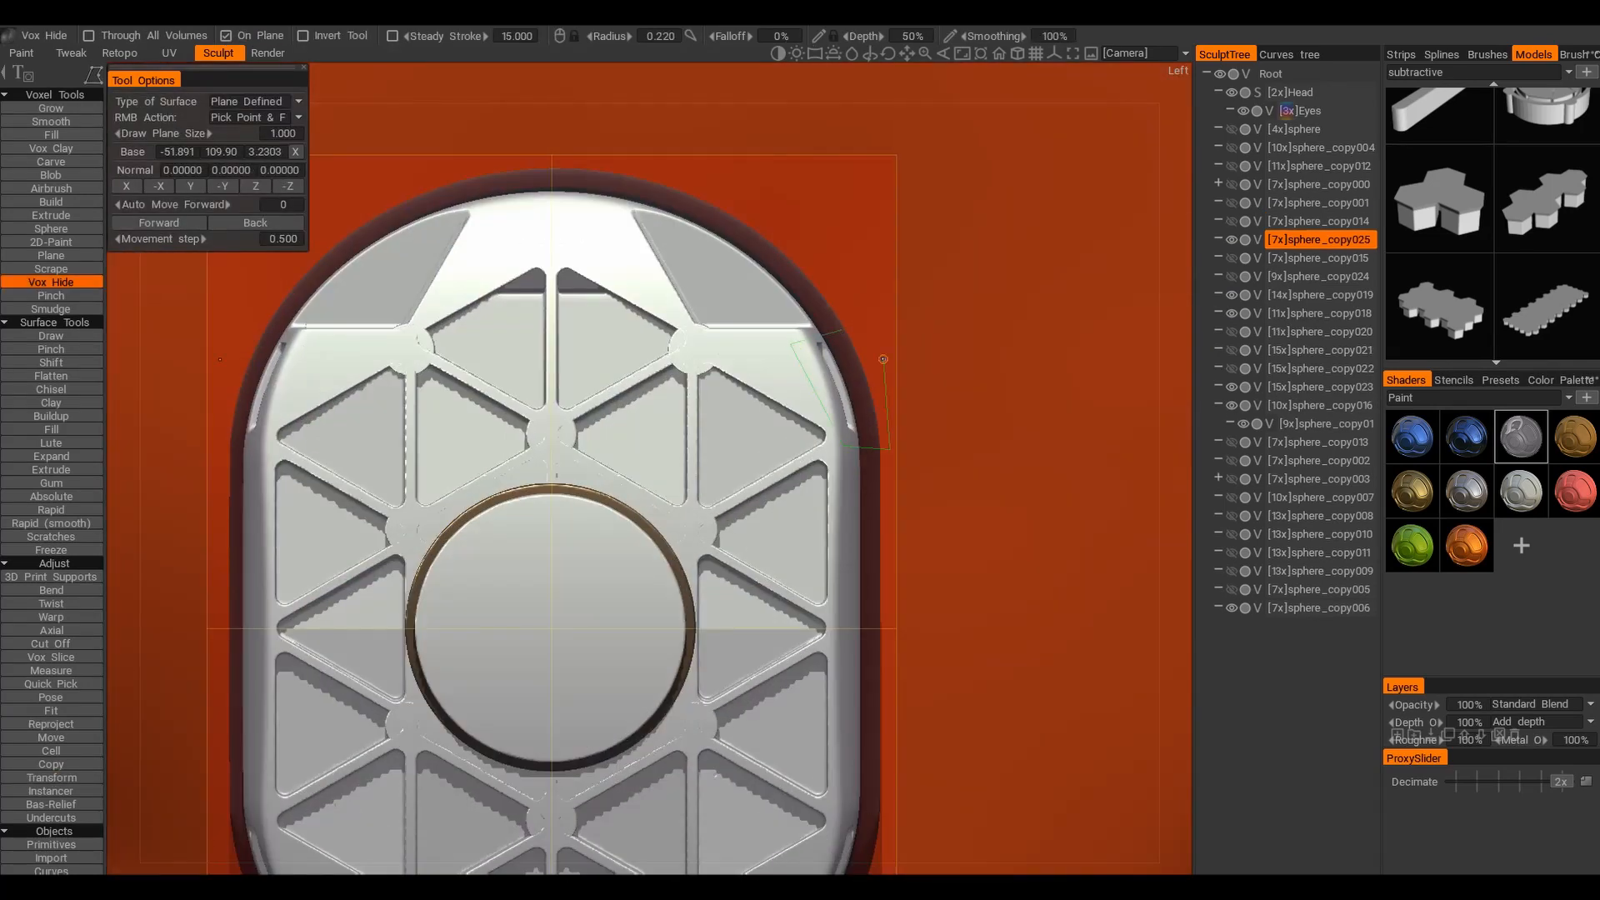
{"action": "mouse_move", "coordinate": [884, 359]}
{"action": "left_mouse_down", "text": "alt"}
{"action": "mouse_move", "coordinate": [732, 508]}
{"action": "mouse_move", "coordinate": [518, 268]}
{"action": "mouse_move", "coordinate": [789, 488]}
{"action": "mouse_move", "coordinate": [742, 633]}
{"action": "mouse_move", "coordinate": [583, 491]}
{"action": "left_mouse_up", "text": "alt"}
{"action": "left_click", "coordinate": [1233, 239]}
{"action": "left_click", "coordinate": [1233, 239]}
{"action": "left_click", "coordinate": [1232, 239]}
{"action": "left_click_drag", "start_coordinate": [1353, 249], "coordinate": [1319, 387], "text": "shift"}
{"action": "mouse_move", "coordinate": [925, 492]}
{"action": "left_mouse_down", "text": "alt"}
{"action": "mouse_move", "coordinate": [836, 457]}
{"action": "mouse_move", "coordinate": [924, 458]}
{"action": "mouse_move", "coordinate": [696, 490]}
{"action": "mouse_move", "coordinate": [811, 550]}
{"action": "mouse_move", "coordinate": [733, 472]}
{"action": "mouse_move", "coordinate": [762, 478]}
{"action": "left_mouse_up", "text": "alt"}
Apply Vox Hide to the cap's side with an elliptical selection about 11.3 by 34.2 mm
{"action": "left_click", "coordinate": [1546, 308]}
{"action": "key", "text": "e"}
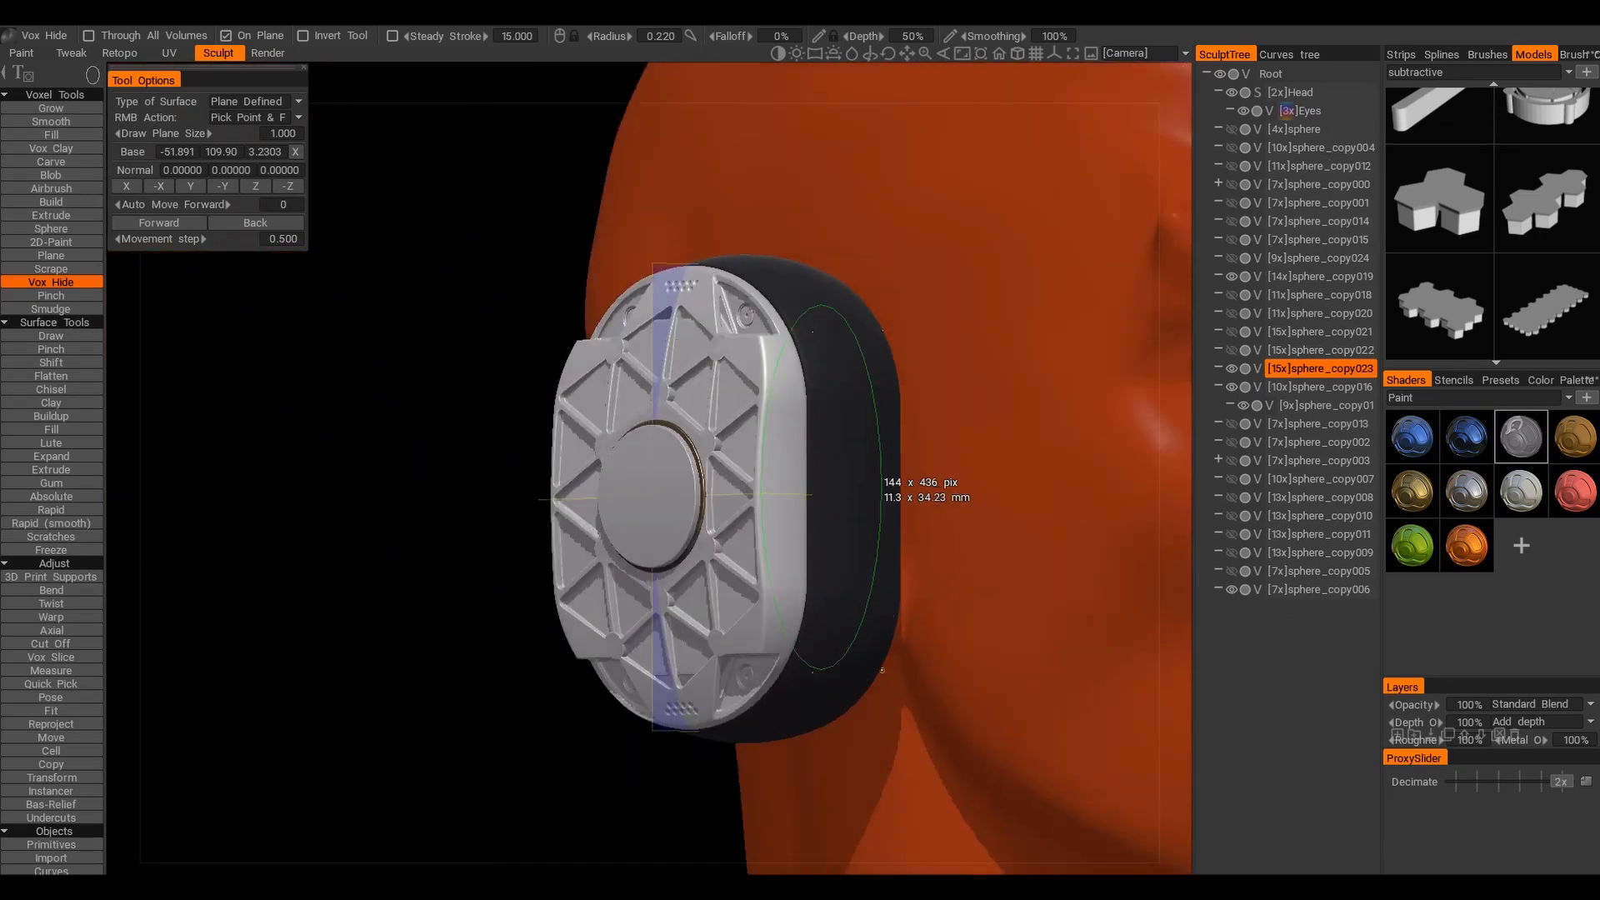
{"action": "left_click_drag", "start_coordinate": [881, 669], "coordinate": [766, 705], "text": "alt+shift"}
{"action": "left_click_drag", "start_coordinate": [660, 300], "coordinate": [659, 300], "text": "ctrl"}
{"action": "mouse_move", "coordinate": [665, 367]}
{"action": "left_mouse_down", "text": "alt"}
{"action": "mouse_move", "coordinate": [757, 505]}
{"action": "mouse_move", "coordinate": [672, 376]}
{"action": "left_mouse_up", "text": "alt"}
{"action": "left_click_drag", "start_coordinate": [593, 510], "coordinate": [666, 373], "text": "alt"}
{"action": "left_click_drag", "start_coordinate": [665, 367], "coordinate": [838, 615], "text": "ctrl"}
{"action": "left_click_drag", "start_coordinate": [836, 615], "coordinate": [737, 562], "text": "alt"}
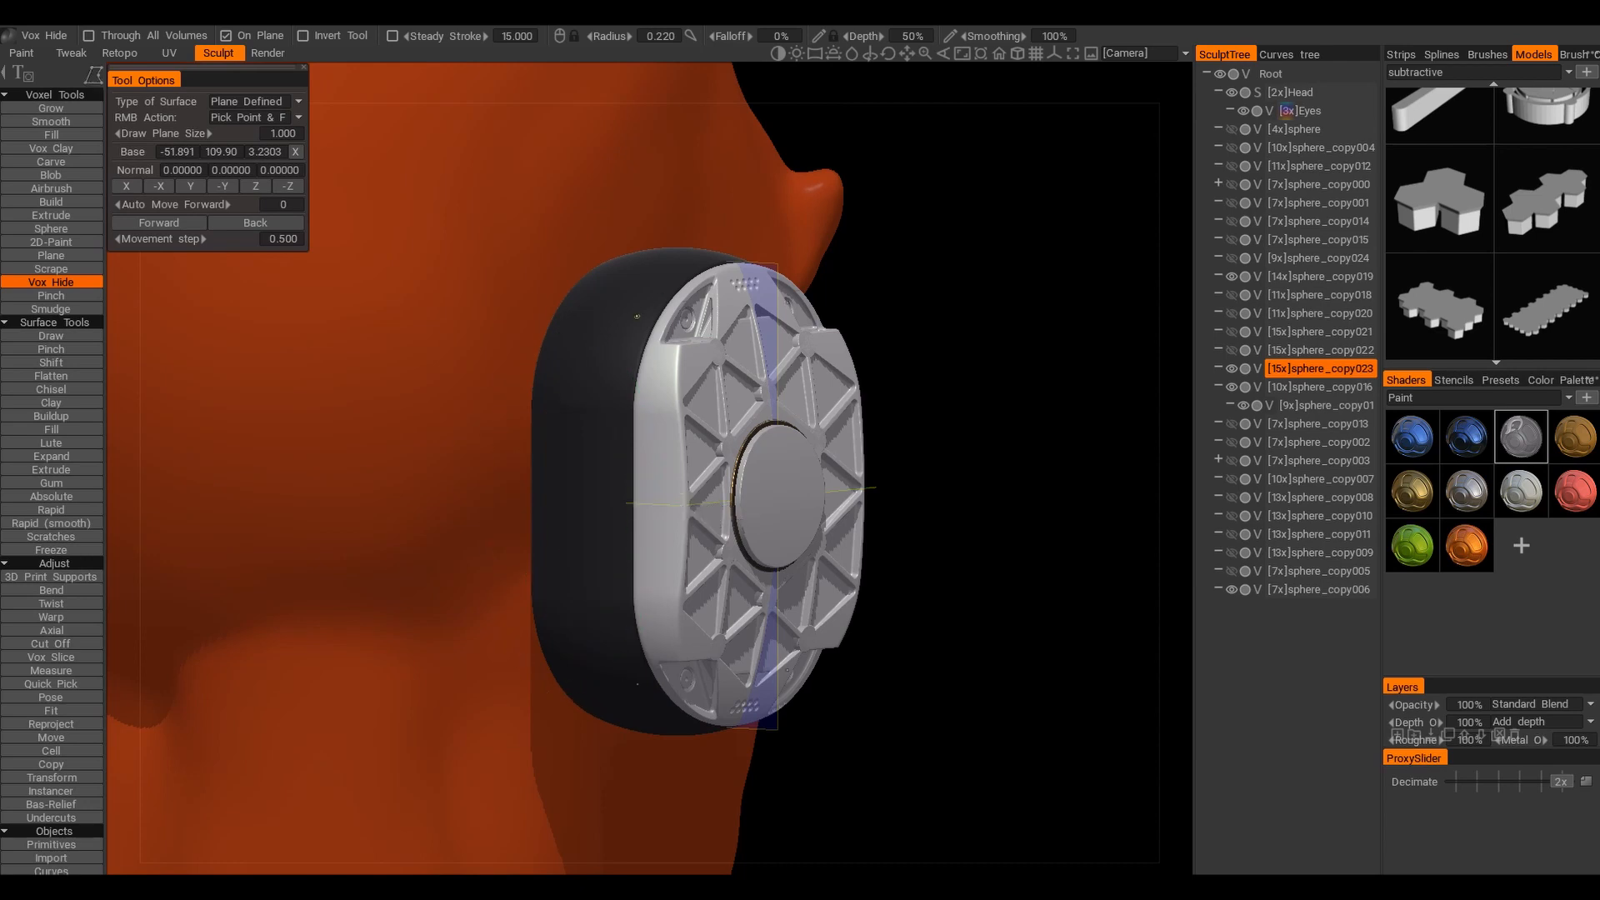
Apply an elliptical Vox Hide selection about 26 mm tall to the cap's side from the back view
{"action": "left_click_drag", "start_coordinate": [636, 316], "coordinate": [627, 359], "text": "alt+shift"}
{"action": "left_click_drag", "start_coordinate": [628, 360], "coordinate": [661, 451], "text": "ctrl"}
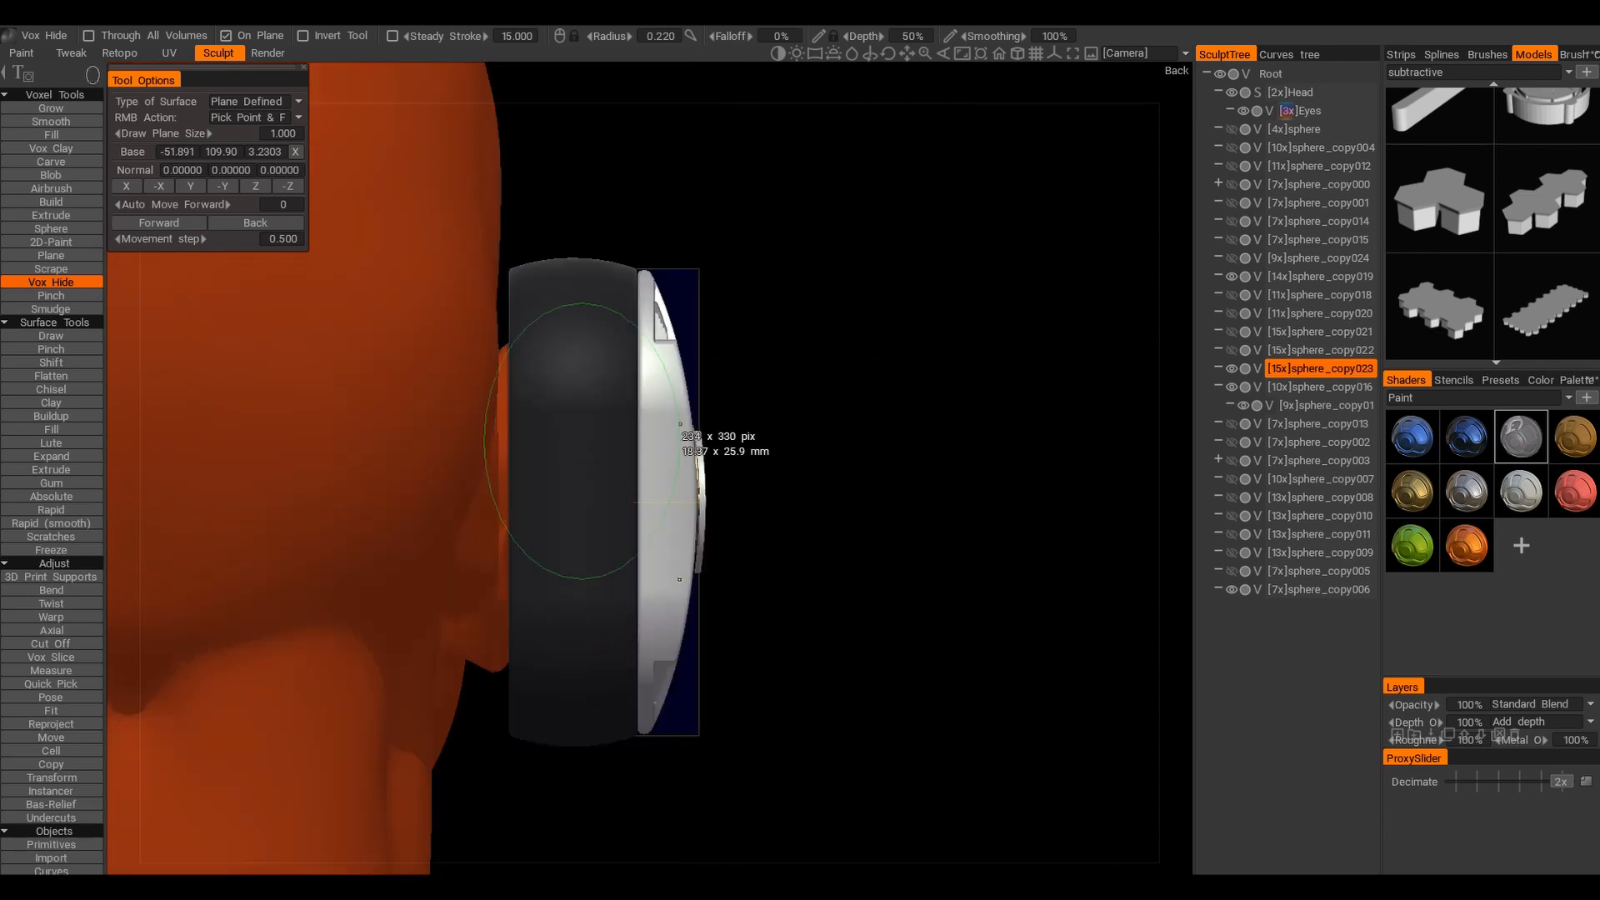
{"action": "left_click_drag", "start_coordinate": [688, 747], "coordinate": [689, 788], "text": "ctrl"}
{"action": "left_click_drag", "start_coordinate": [793, 670], "coordinate": [876, 625], "text": "alt"}
{"action": "left_click_drag", "start_coordinate": [773, 667], "coordinate": [829, 616], "text": "alt"}
Clear the material behind the cap's lattice with Vox Hide and check the cells from the left and back views
{"action": "key", "text": "KP_4"}
{"action": "key", "text": "KP_8"}
{"action": "left_click_drag", "start_coordinate": [816, 554], "coordinate": [770, 491], "text": "alt"}
{"action": "key", "text": "h"}
{"action": "key", "text": "KP_8"}
{"action": "key", "text": "KP_4"}
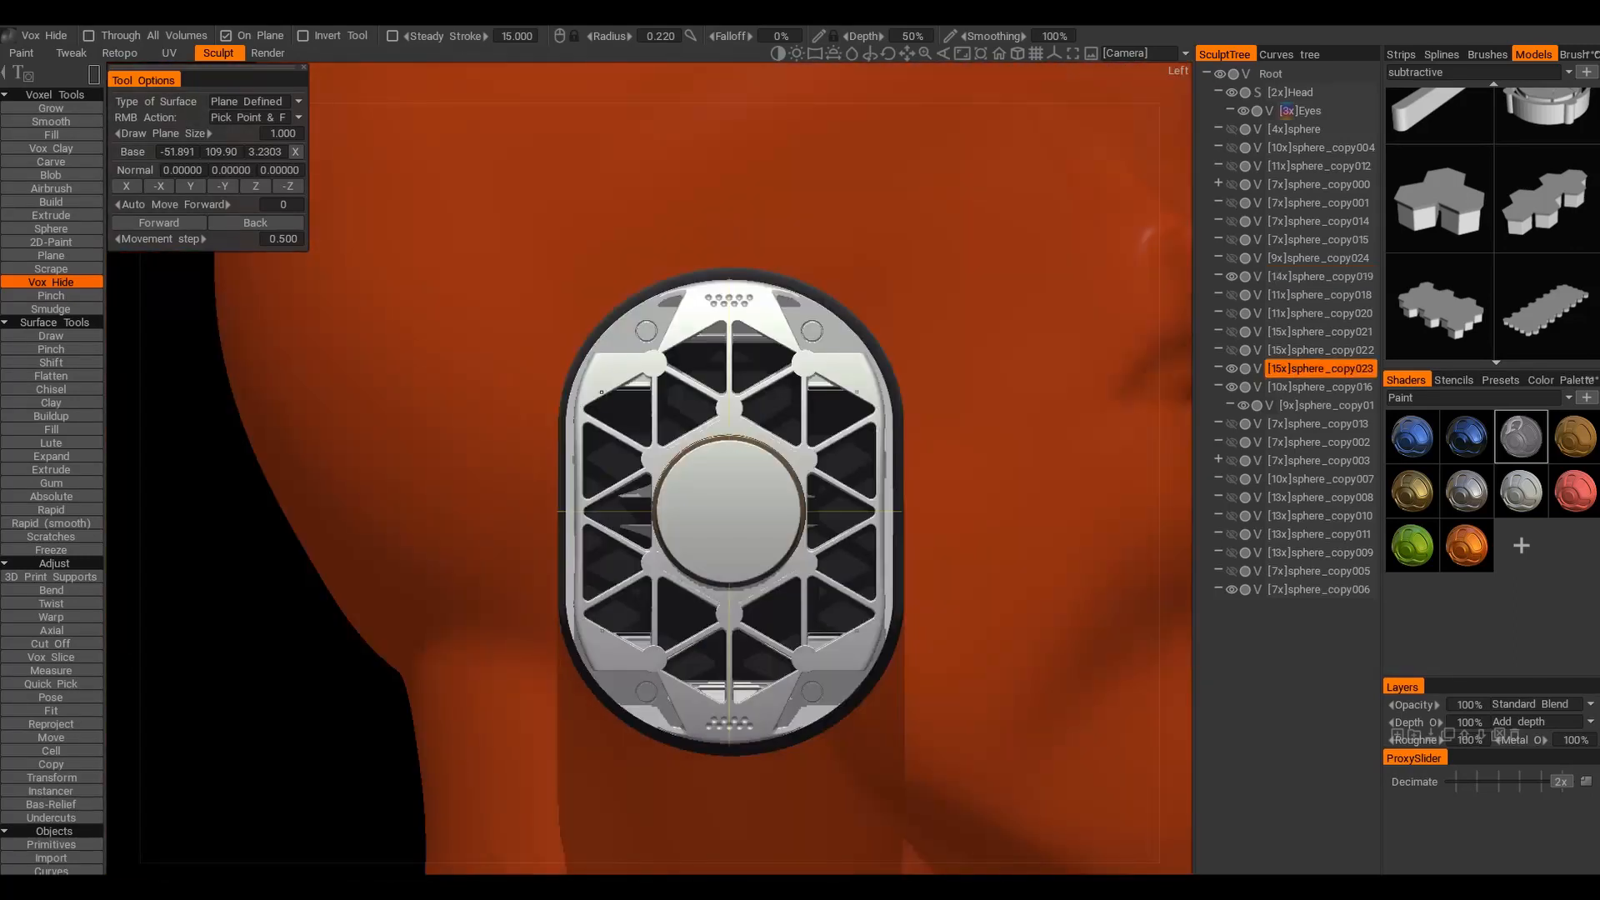
{"action": "key", "text": "KP_8"}
{"action": "right_click_drag", "start_coordinate": [727, 387], "coordinate": [788, 530], "text": "alt"}
{"action": "left_click_drag", "start_coordinate": [788, 530], "coordinate": [418, 480], "text": "alt"}
{"action": "key", "text": "KP_4"}
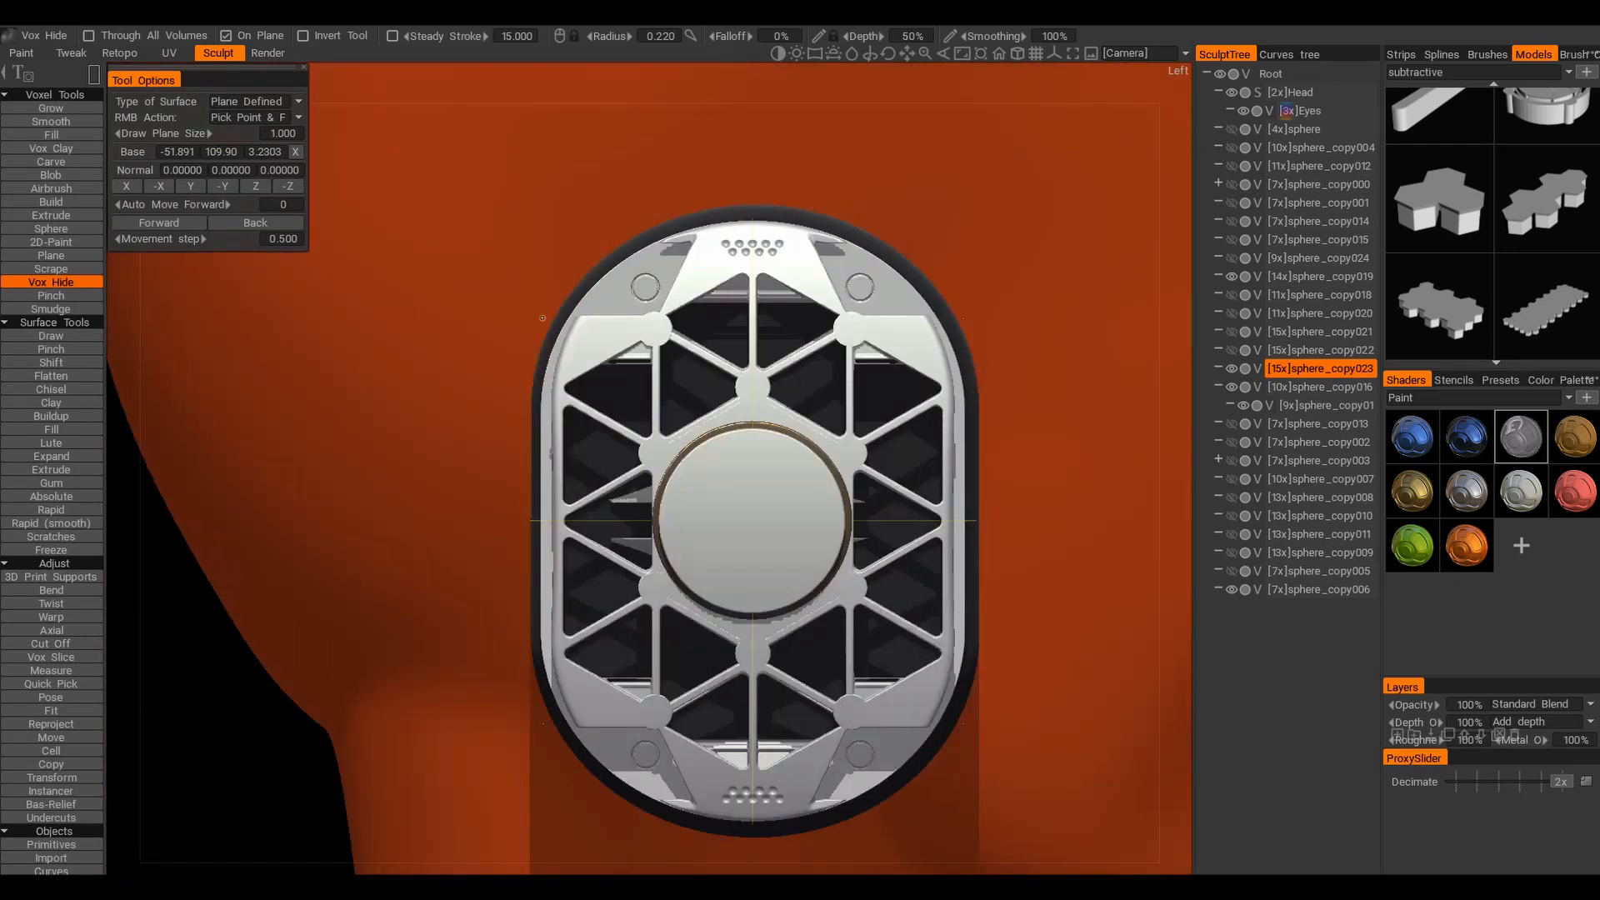
Restore a tall strip of backing behind the lattice from the back view with inverted Vox Hide
{"action": "left_click_drag", "start_coordinate": [675, 332], "coordinate": [710, 378], "text": "alt"}
{"action": "key", "text": "KP_8"}
{"action": "middle_click_drag", "start_coordinate": [665, 440], "coordinate": [675, 410], "text": "alt"}
{"action": "left_click_drag", "start_coordinate": [619, 174], "coordinate": [650, 800]}
{"action": "left_click_drag", "start_coordinate": [600, 722], "coordinate": [665, 556], "text": "alt"}
{"action": "key", "text": "KP_8"}
{"action": "left_click_drag", "start_coordinate": [595, 171], "coordinate": [651, 822], "text": "ctrl"}
{"action": "left_click_drag", "start_coordinate": [817, 442], "coordinate": [701, 502], "text": "alt"}
{"action": "key", "text": "KP_4"}
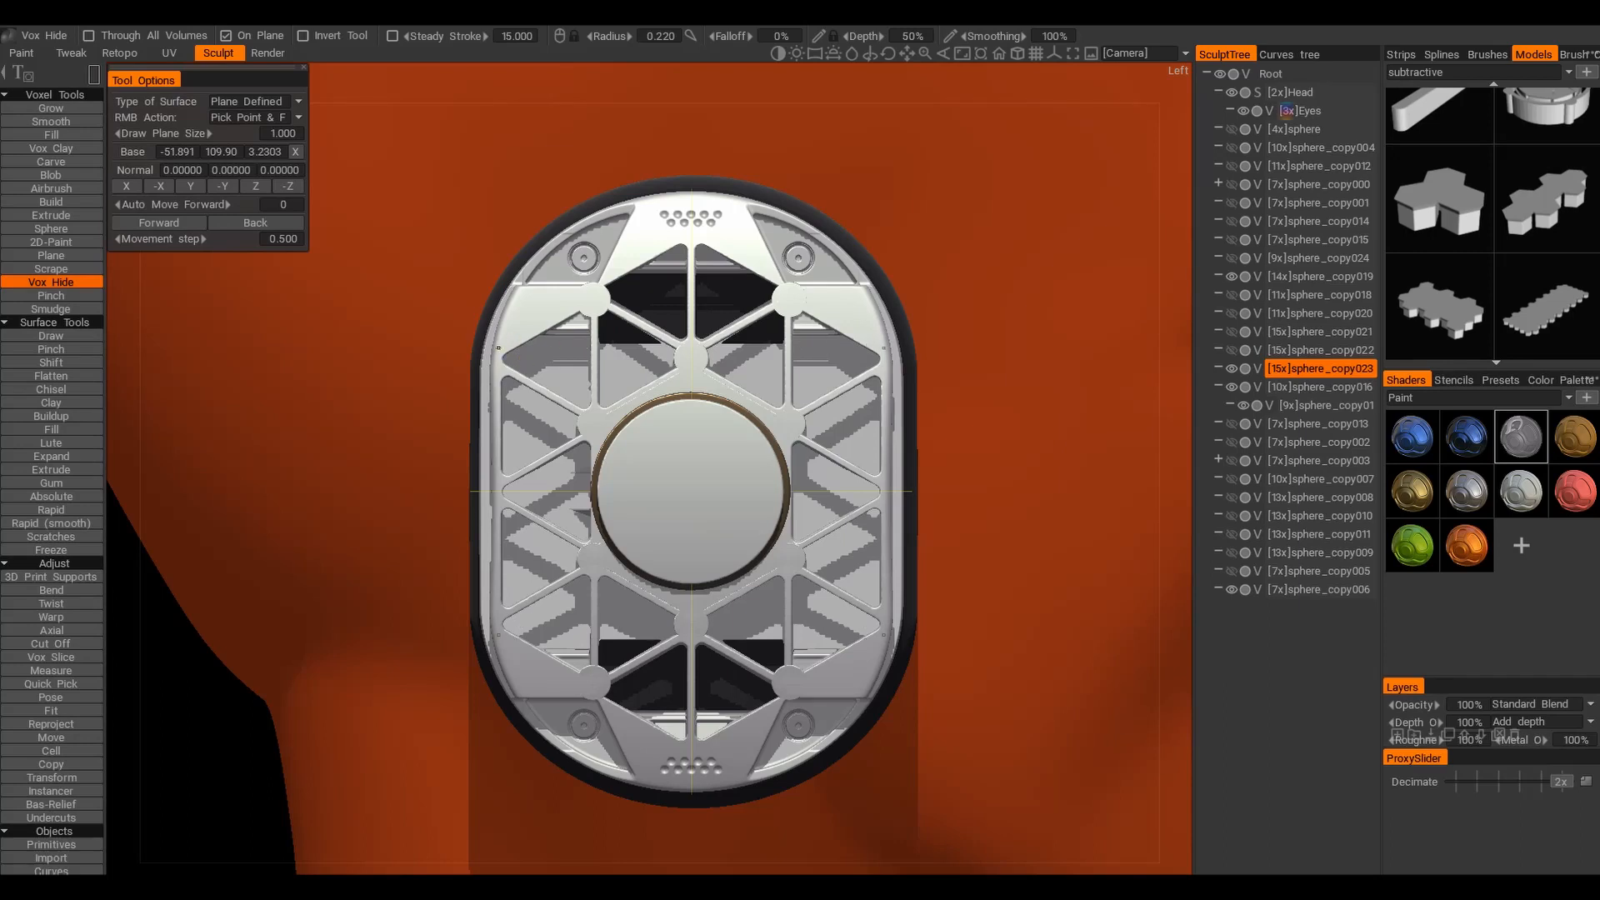
Try an inverted Vox Hide selection over the lattice's side cells from the left view
{"action": "left_click_drag", "start_coordinate": [569, 527], "coordinate": [635, 485], "text": "ctrl"}
{"action": "key", "text": "KP_4"}
{"action": "key", "text": "ctrl+z"}
{"action": "key", "text": "KP_4"}
Adjust the backing around the cap's upper lattice cells with small inverted Vox Hide selections from the left and back views
{"action": "left_click_drag", "start_coordinate": [519, 260], "coordinate": [526, 317], "text": "ctrl"}
{"action": "key", "text": "KP_4"}
{"action": "mouse_move", "coordinate": [527, 417]}
{"action": "left_mouse_down", "text": "alt"}
{"action": "mouse_move", "coordinate": [607, 478]}
{"action": "mouse_move", "coordinate": [531, 408]}
{"action": "left_mouse_up", "text": "alt"}
{"action": "key", "text": "KP_8"}
{"action": "left_click_drag", "start_coordinate": [467, 281], "coordinate": [527, 311], "text": "ctrl"}
{"action": "left_click_drag", "start_coordinate": [533, 317], "coordinate": [521, 392], "text": "alt"}
{"action": "key", "text": "KP_4"}
{"action": "left_click_drag", "start_coordinate": [757, 165], "coordinate": [782, 200], "text": "ctrl"}
{"action": "mouse_move", "coordinate": [678, 372]}
{"action": "left_mouse_down", "text": "alt"}
{"action": "mouse_move", "coordinate": [575, 306]}
{"action": "mouse_move", "coordinate": [903, 386]}
{"action": "mouse_move", "coordinate": [762, 448]}
{"action": "mouse_move", "coordinate": [796, 393]}
{"action": "left_mouse_up", "text": "alt"}
{"action": "key", "text": "KP_4"}
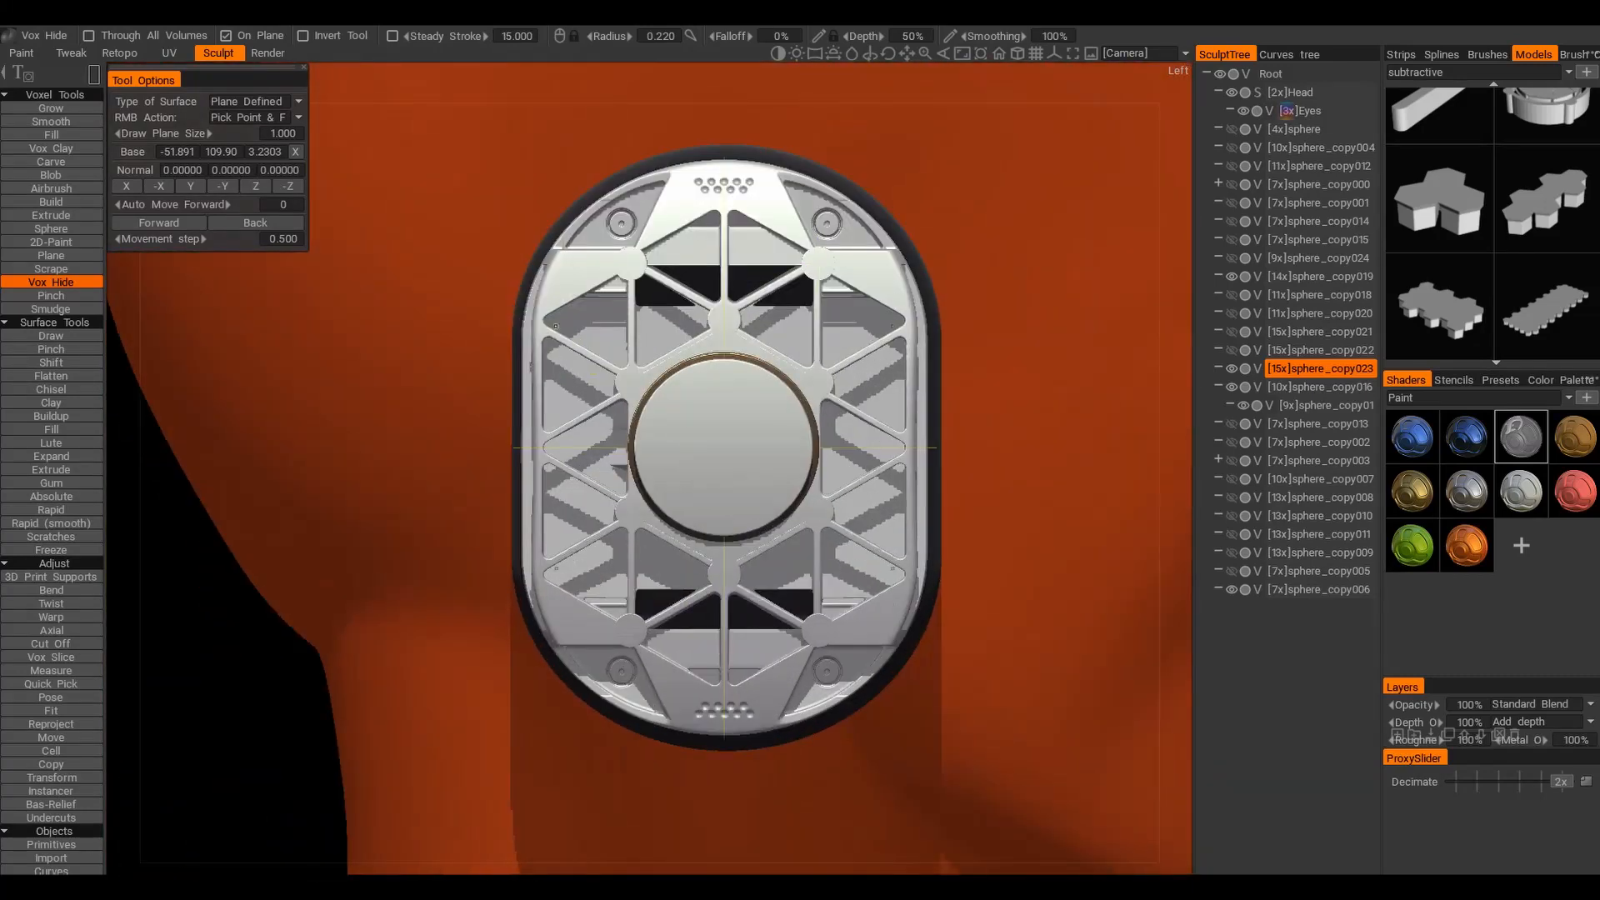
Restore a circular backing about 26 mm across behind the lattice with inverted Vox Hide from the left view
{"action": "left_click_drag", "start_coordinate": [754, 683], "coordinate": [754, 683], "text": "ctrl"}
{"action": "mouse_move", "coordinate": [754, 650]}
{"action": "left_mouse_down", "text": "alt"}
{"action": "mouse_move", "coordinate": [776, 571]}
{"action": "mouse_move", "coordinate": [528, 558]}
{"action": "left_mouse_up", "text": "alt"}
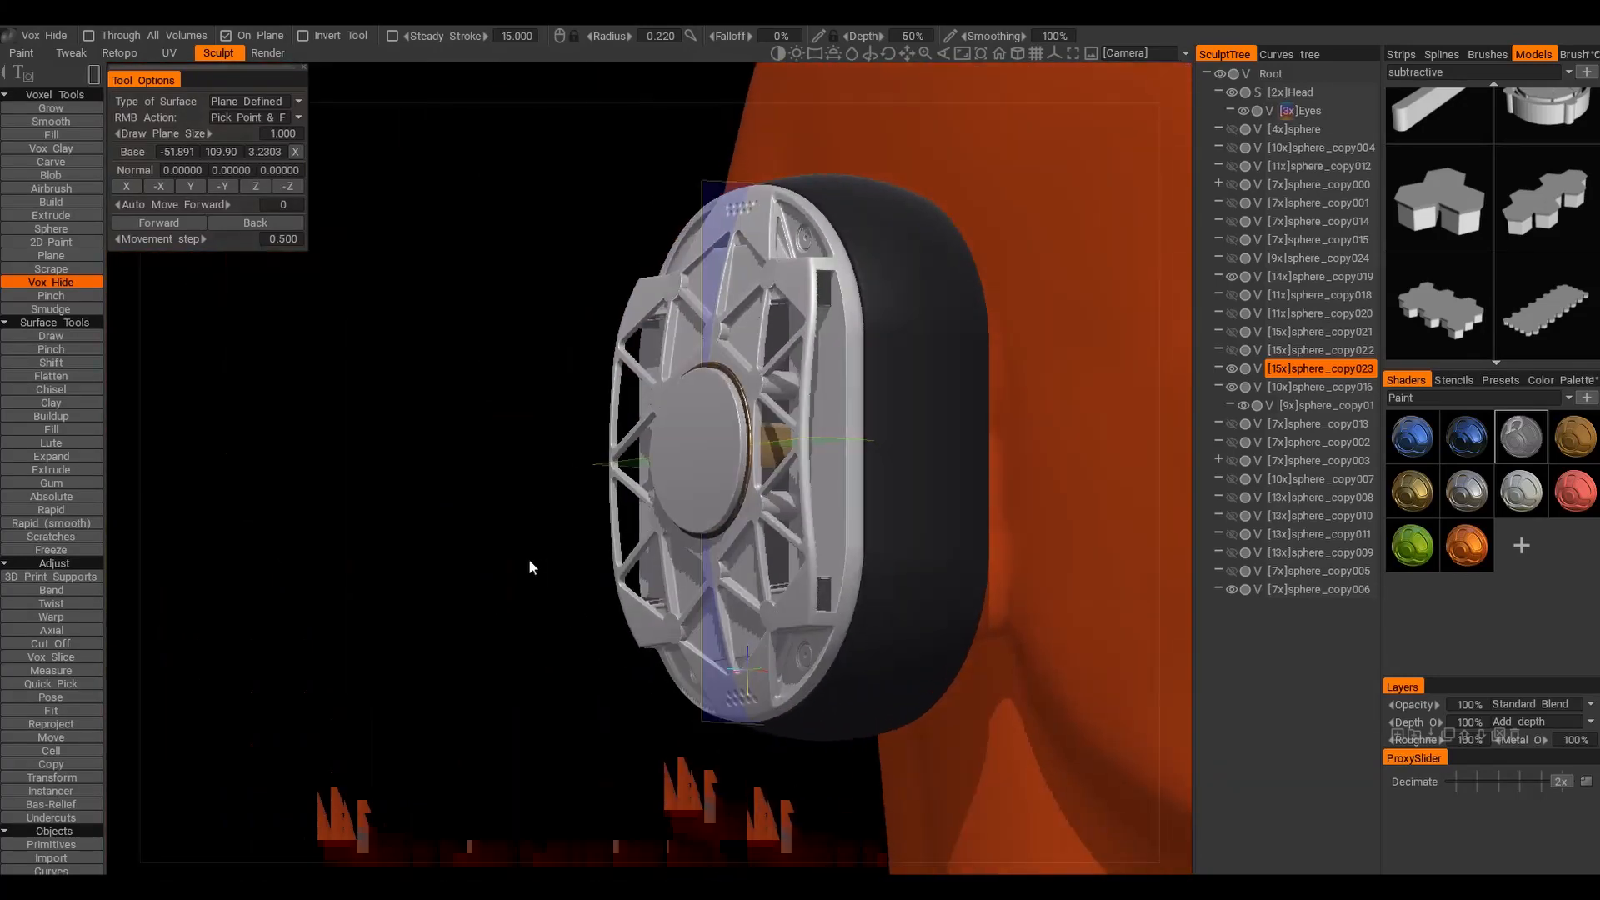
{"action": "key", "text": "KP_4"}
{"action": "key", "text": "e"}
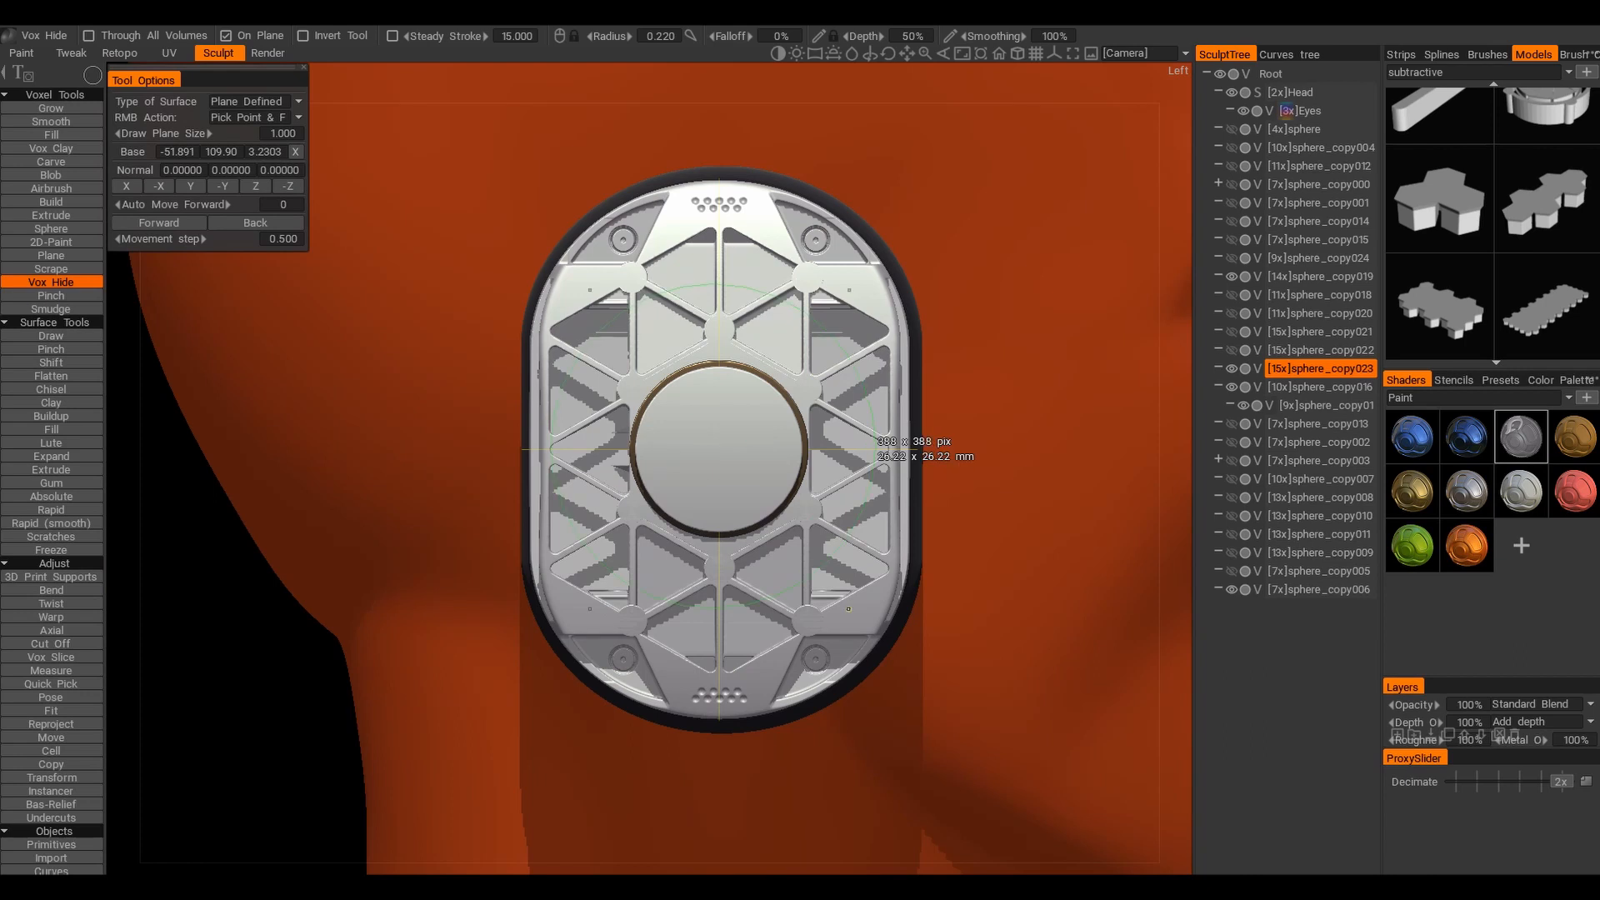
{"action": "left_click_drag", "start_coordinate": [848, 609], "coordinate": [848, 610], "text": "ctrl"}
{"action": "left_click_drag", "start_coordinate": [775, 533], "coordinate": [562, 481], "text": "alt"}
{"action": "right_click_drag", "start_coordinate": [563, 482], "coordinate": [667, 458], "text": "alt"}
{"action": "left_click_drag", "start_coordinate": [667, 457], "coordinate": [721, 487], "text": "alt"}
{"action": "right_click_drag", "start_coordinate": [722, 488], "coordinate": [592, 500], "text": "alt"}
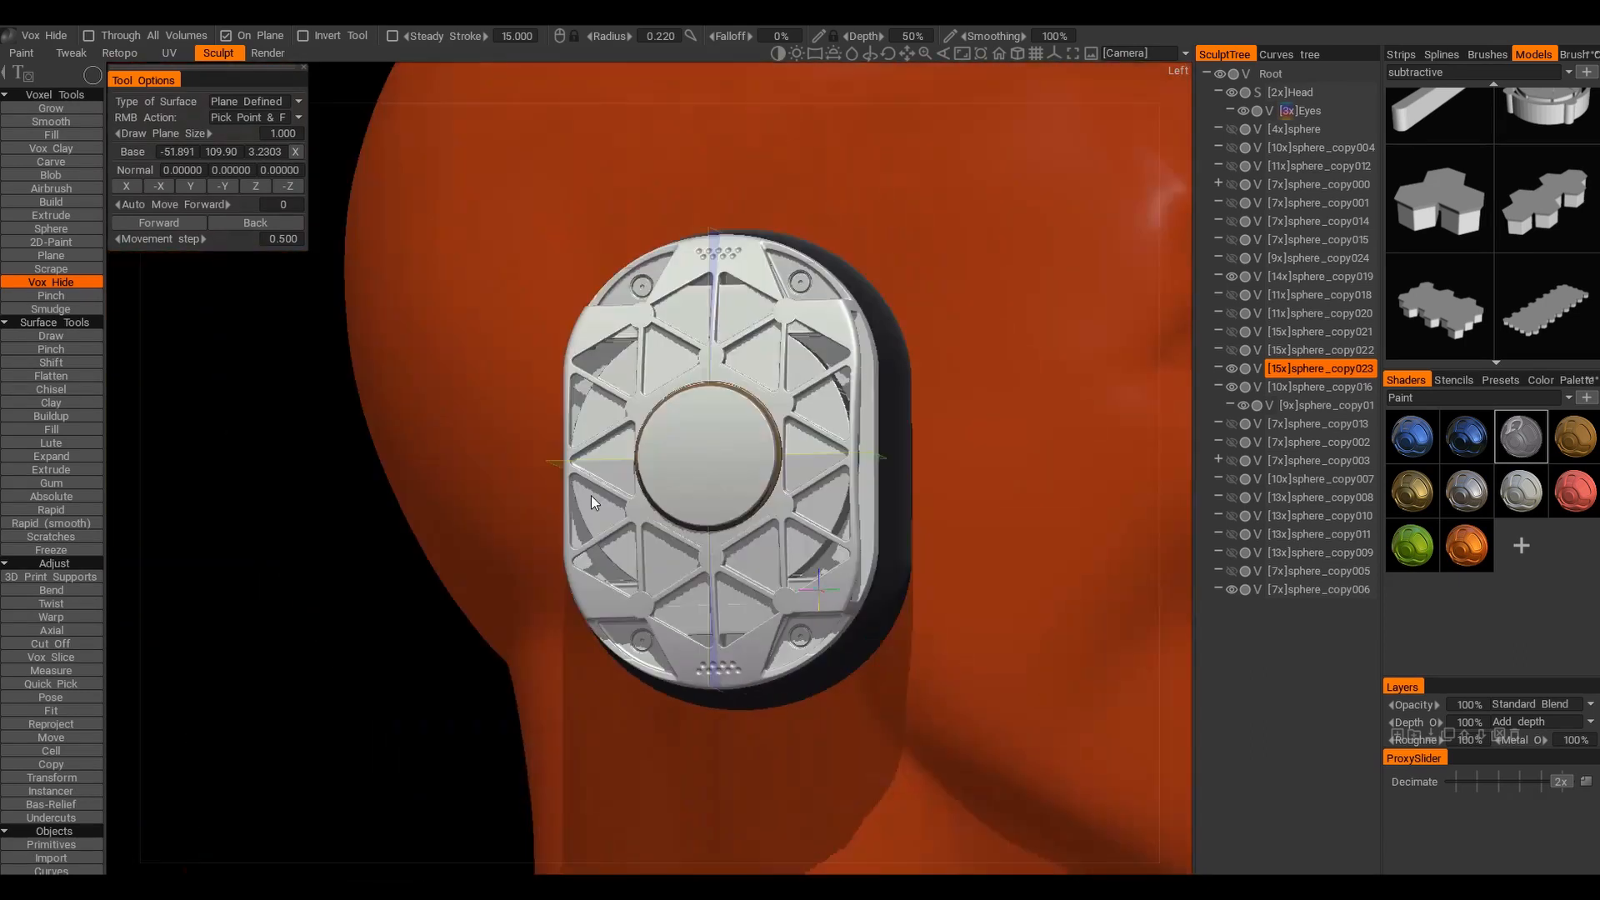
{"action": "left_click", "coordinate": [260, 52]}
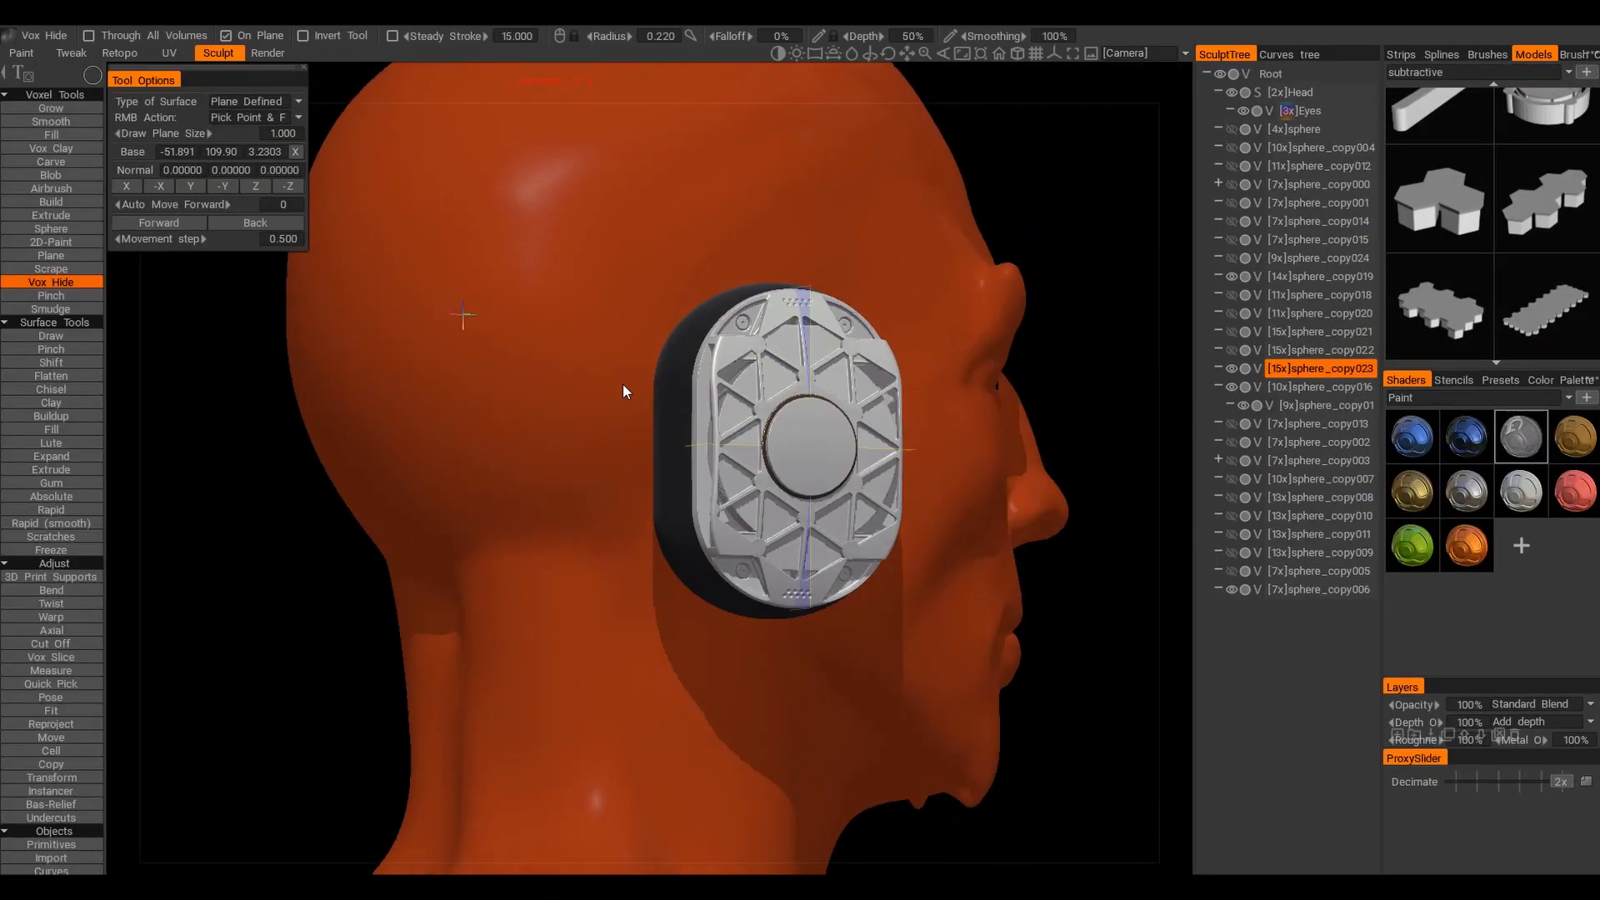
{"action": "mouse_move", "coordinate": [655, 334]}
{"action": "left_mouse_down", "text": "alt"}
{"action": "mouse_move", "coordinate": [728, 425]}
{"action": "mouse_move", "coordinate": [656, 429]}
{"action": "mouse_move", "coordinate": [657, 443]}
{"action": "left_mouse_up", "text": "alt"}
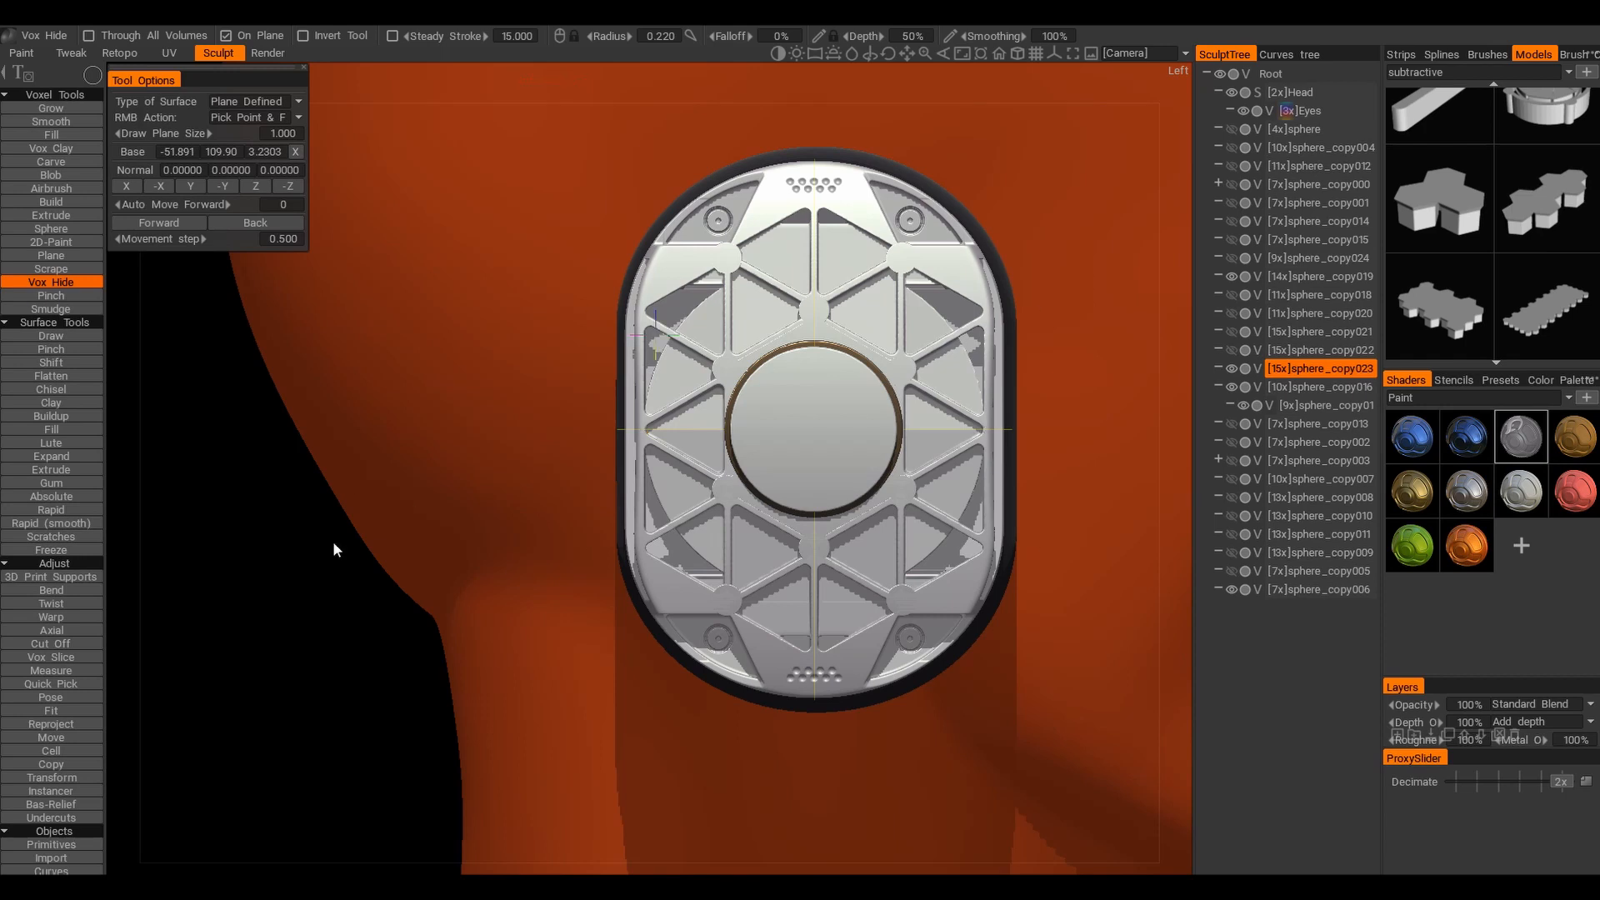
Cut two angular windows into the cap's side, mirrored about its middle, from the back view with Vox Hide
{"action": "middle_click_drag", "start_coordinate": [968, 436], "coordinate": [928, 478]}
{"action": "mouse_move", "coordinate": [501, 483]}
{"action": "left_mouse_down", "text": "alt"}
{"action": "mouse_move", "coordinate": [468, 543]}
{"action": "mouse_move", "coordinate": [464, 491]}
{"action": "mouse_move", "coordinate": [642, 471]}
{"action": "mouse_move", "coordinate": [547, 494]}
{"action": "mouse_move", "coordinate": [622, 537]}
{"action": "mouse_move", "coordinate": [657, 471]}
{"action": "mouse_move", "coordinate": [709, 467]}
{"action": "mouse_move", "coordinate": [836, 534]}
{"action": "mouse_move", "coordinate": [775, 500]}
{"action": "left_mouse_up", "text": "alt"}
{"action": "left_click_drag", "start_coordinate": [682, 427], "coordinate": [833, 467], "text": "alt"}
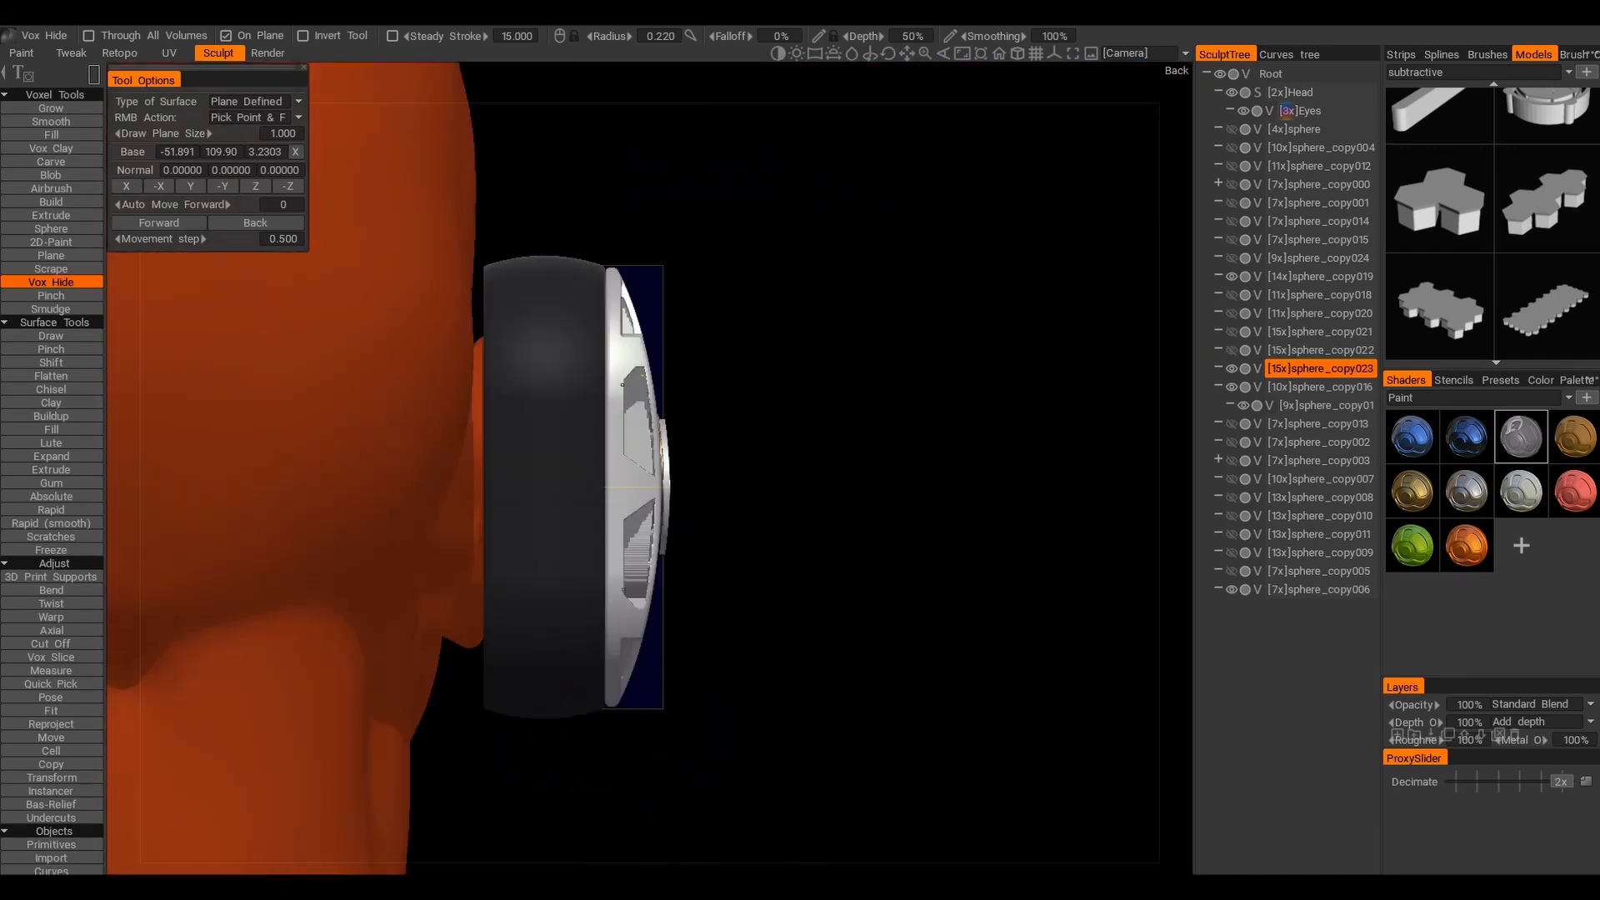
{"action": "left_click_drag", "start_coordinate": [704, 386], "coordinate": [810, 530], "text": "alt"}
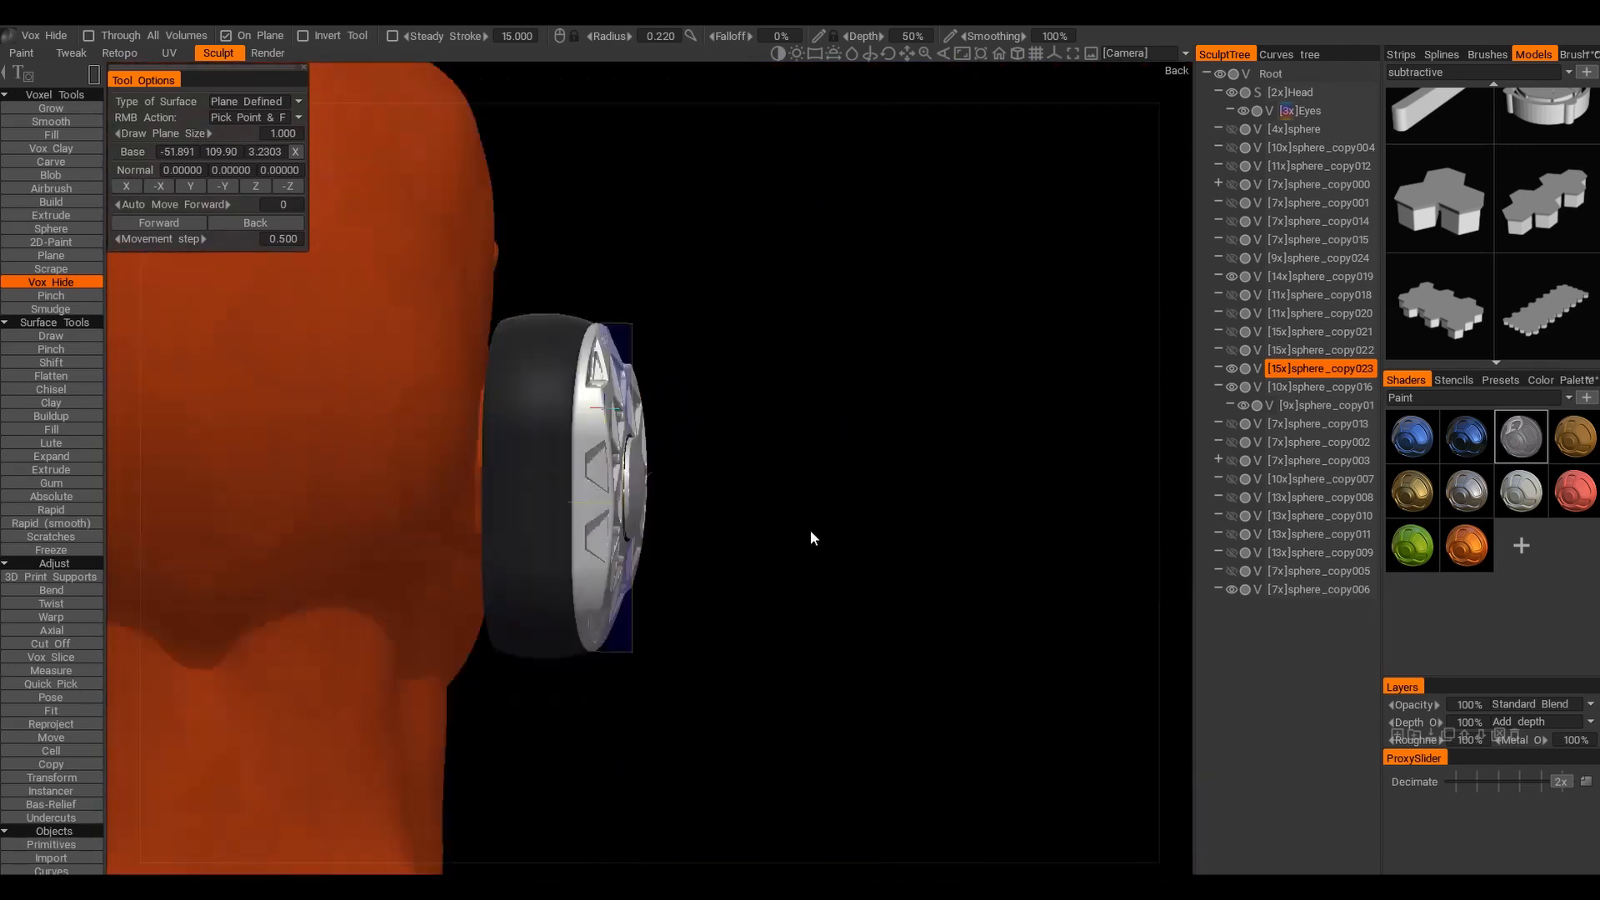
{"action": "scroll", "coordinate": [691, 513], "scroll_direction": "up", "scroll_amount": 5}
{"action": "left_click_drag", "start_coordinate": [507, 306], "coordinate": [584, 500]}
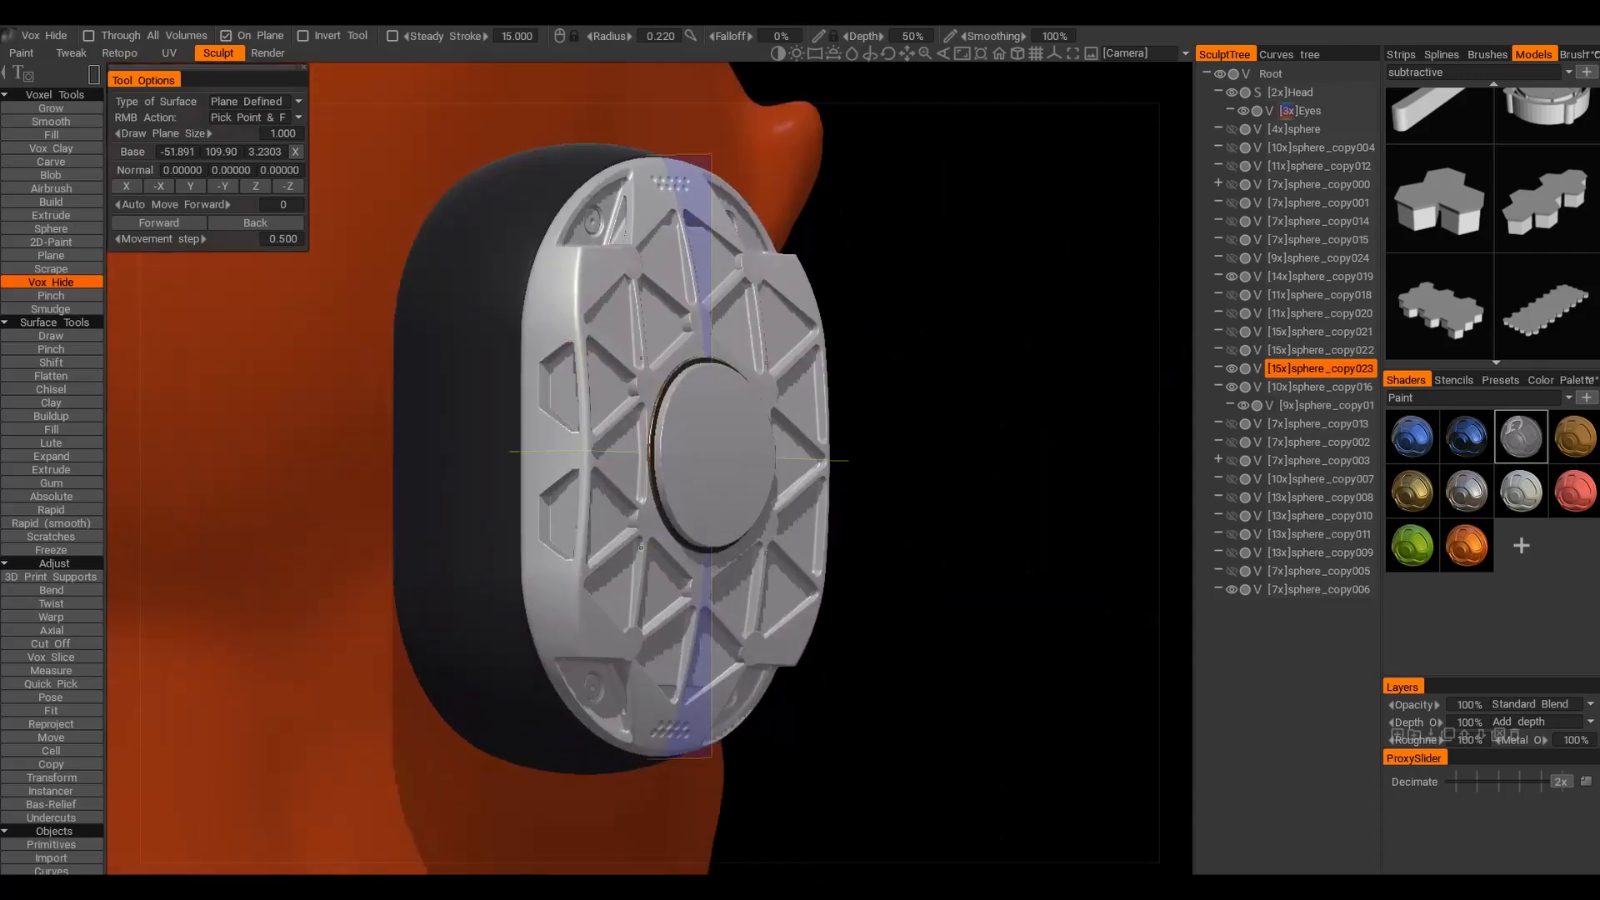
Duplicate the carved cap and assign a shader from the Metal set
{"action": "key", "text": "ctrl+d"}
{"action": "left_click", "coordinate": [1479, 554]}
{"action": "left_click_drag", "start_coordinate": [1083, 416], "coordinate": [806, 525], "text": "alt"}
{"action": "key", "text": "h"}
{"action": "left_click", "coordinate": [1468, 548]}
{"action": "left_click_drag", "start_coordinate": [934, 442], "coordinate": [807, 436], "text": "alt"}
Place metal cylinder models at the lattice nodes on sphere_copy025 with Import, using a subtractive library model
{"action": "left_click", "coordinate": [51, 684]}
{"action": "left_click_drag", "start_coordinate": [666, 441], "coordinate": [629, 421], "text": "alt"}
{"action": "key", "text": "s"}
{"action": "left_click", "coordinate": [553, 372]}
{"action": "left_click_drag", "start_coordinate": [566, 371], "coordinate": [841, 479], "text": "alt+shift"}
{"action": "scroll", "coordinate": [707, 504], "scroll_direction": "up", "scroll_amount": 5}
{"action": "left_click", "coordinate": [514, 450]}
{"action": "scroll", "coordinate": [514, 451], "scroll_direction": "up", "scroll_amount": 2}
{"action": "left_click", "coordinate": [1499, 280]}
{"action": "left_click_drag", "start_coordinate": [453, 286], "coordinate": [656, 463], "text": "alt"}
{"action": "mouse_move", "coordinate": [471, 495]}
{"action": "left_mouse_down", "text": "alt"}
{"action": "mouse_move", "coordinate": [575, 490]}
{"action": "mouse_move", "coordinate": [483, 467]}
{"action": "left_mouse_up", "text": "alt"}
{"action": "scroll", "coordinate": [511, 395], "scroll_direction": "down", "scroll_amount": 2}
{"action": "left_click_drag", "start_coordinate": [716, 483], "coordinate": [478, 505], "text": "alt"}
{"action": "scroll", "coordinate": [875, 433], "scroll_direction": "up", "scroll_amount": 3}
{"action": "scroll", "coordinate": [1492, 225], "scroll_direction": "down", "scroll_amount": 1}
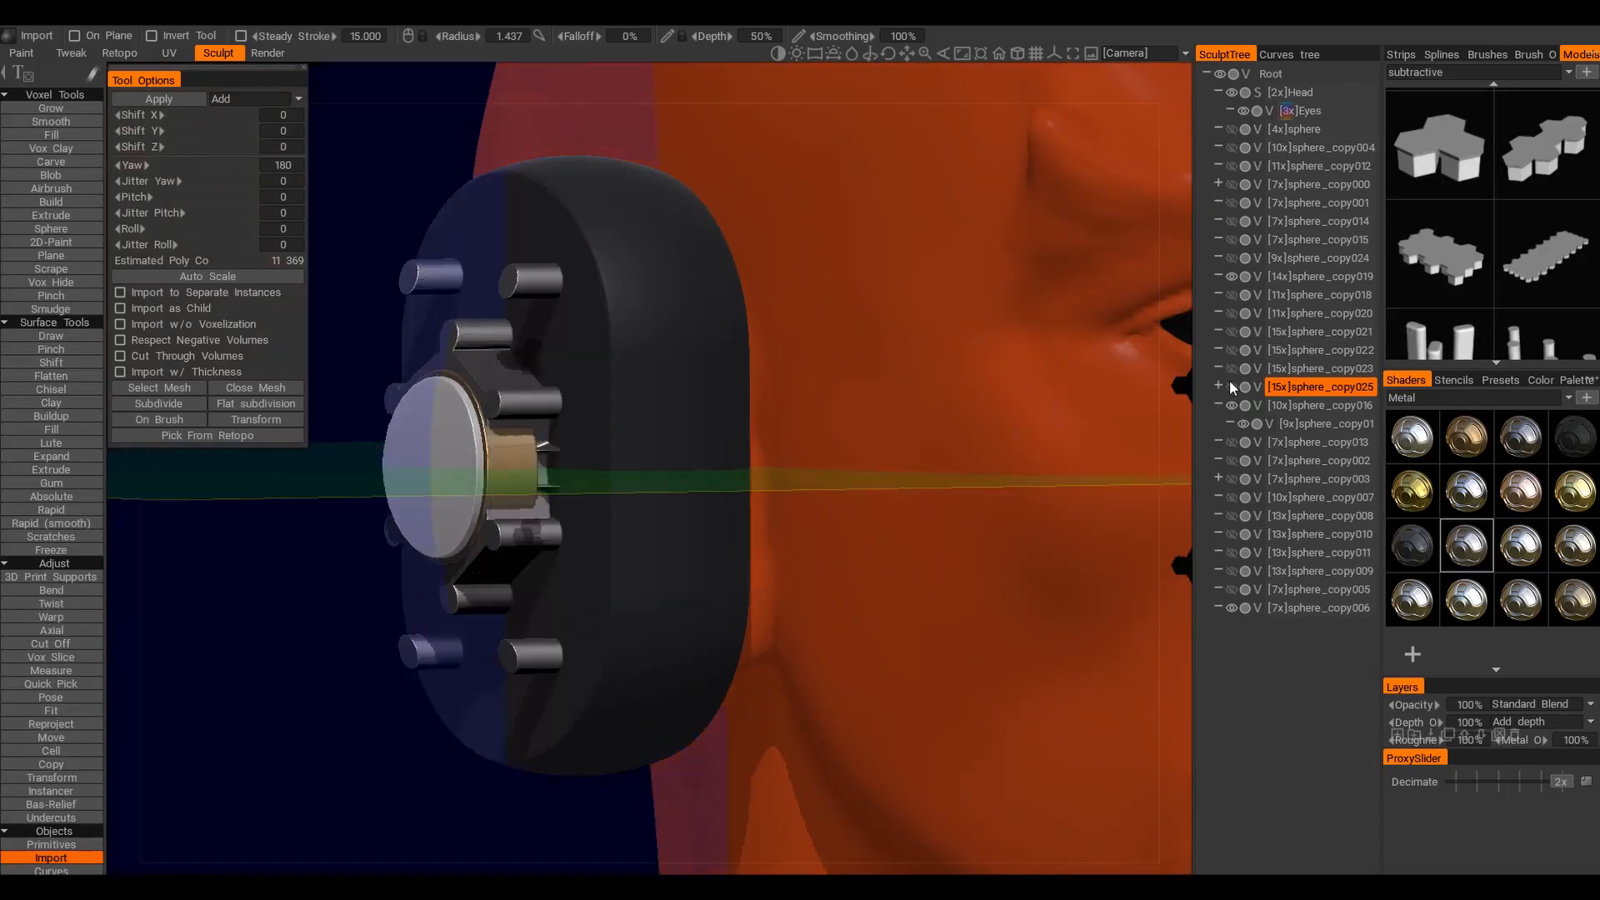
Show the cap sphere_copy023 and apply Vox Hide to it over a rectangle about 29.5 by 17 mm from the left view
{"action": "left_click", "coordinate": [1230, 386]}
{"action": "left_click_drag", "start_coordinate": [750, 450], "coordinate": [857, 435], "text": "alt"}
{"action": "left_click", "coordinate": [1232, 387]}
{"action": "left_click", "coordinate": [1232, 368]}
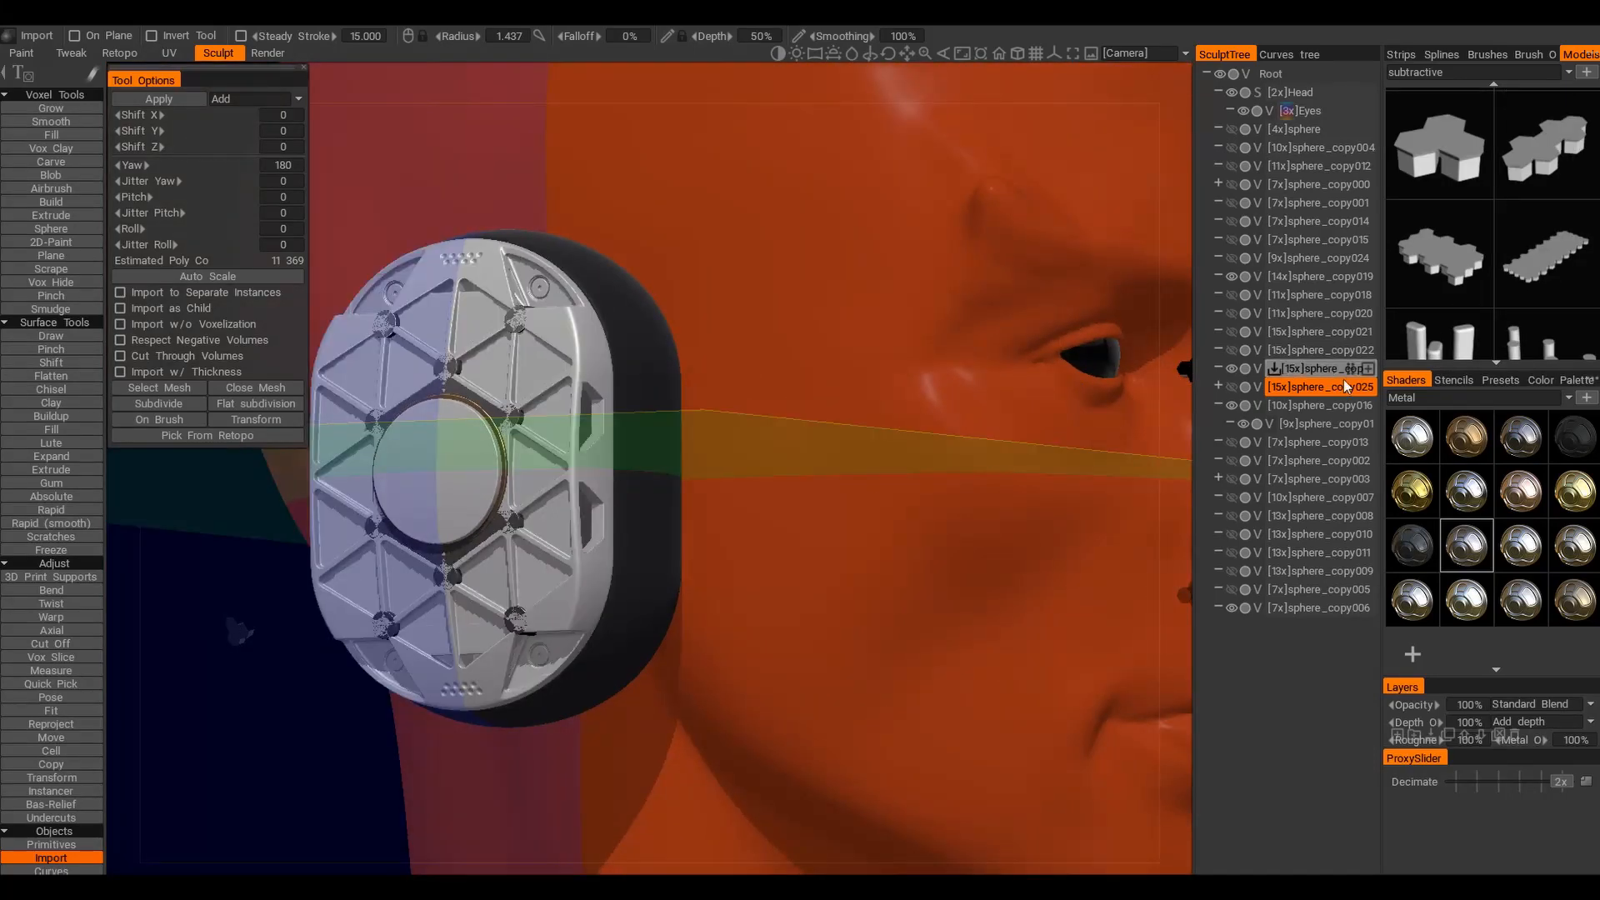
{"action": "left_click_drag", "start_coordinate": [787, 387], "coordinate": [663, 551]}
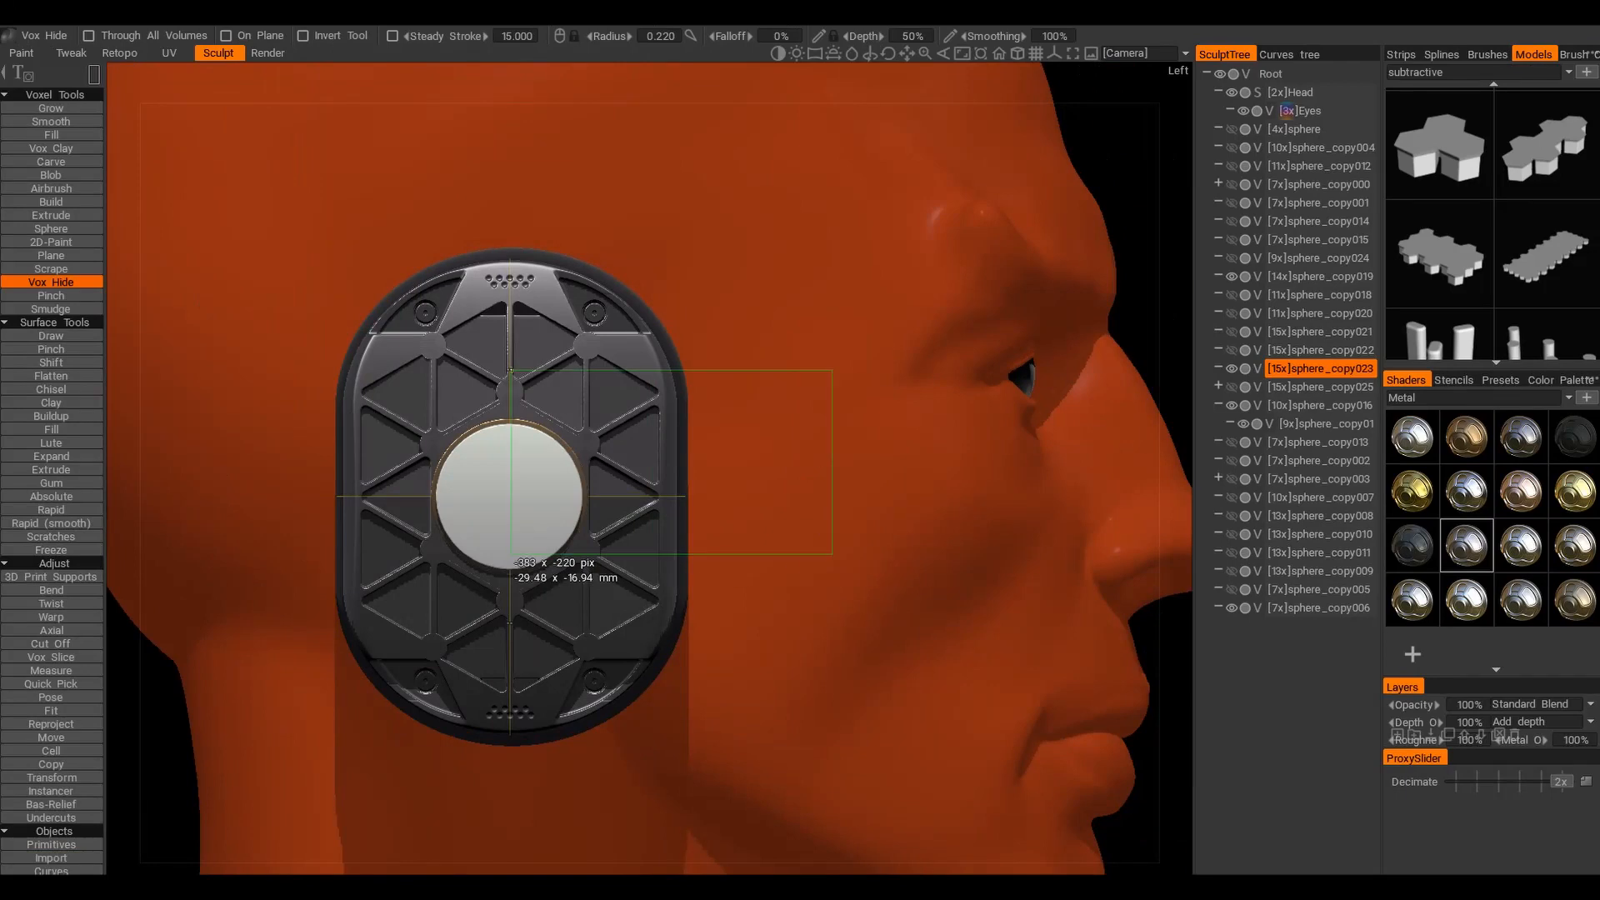
{"action": "left_click_drag", "start_coordinate": [510, 554], "coordinate": [1153, 302], "text": "alt"}
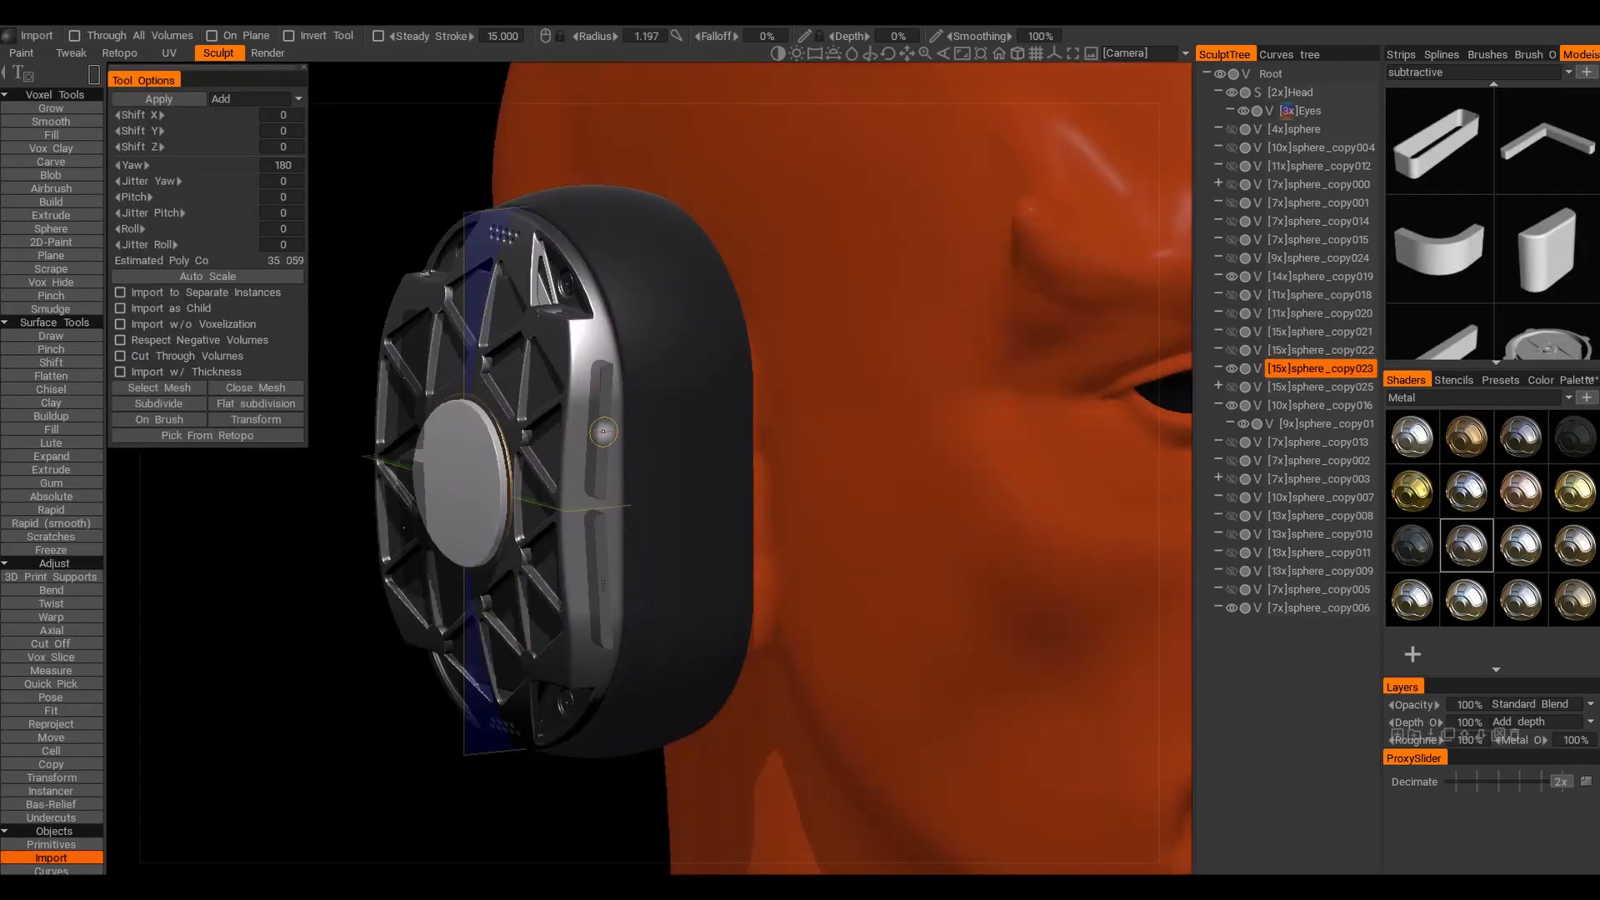
Try out several subtractive library models on the cap's side and upper corner with Import
{"action": "mouse_move", "coordinate": [603, 432]}
{"action": "left_mouse_down", "text": "alt"}
{"action": "mouse_move", "coordinate": [539, 470]}
{"action": "mouse_move", "coordinate": [575, 439]}
{"action": "left_mouse_up", "text": "alt"}
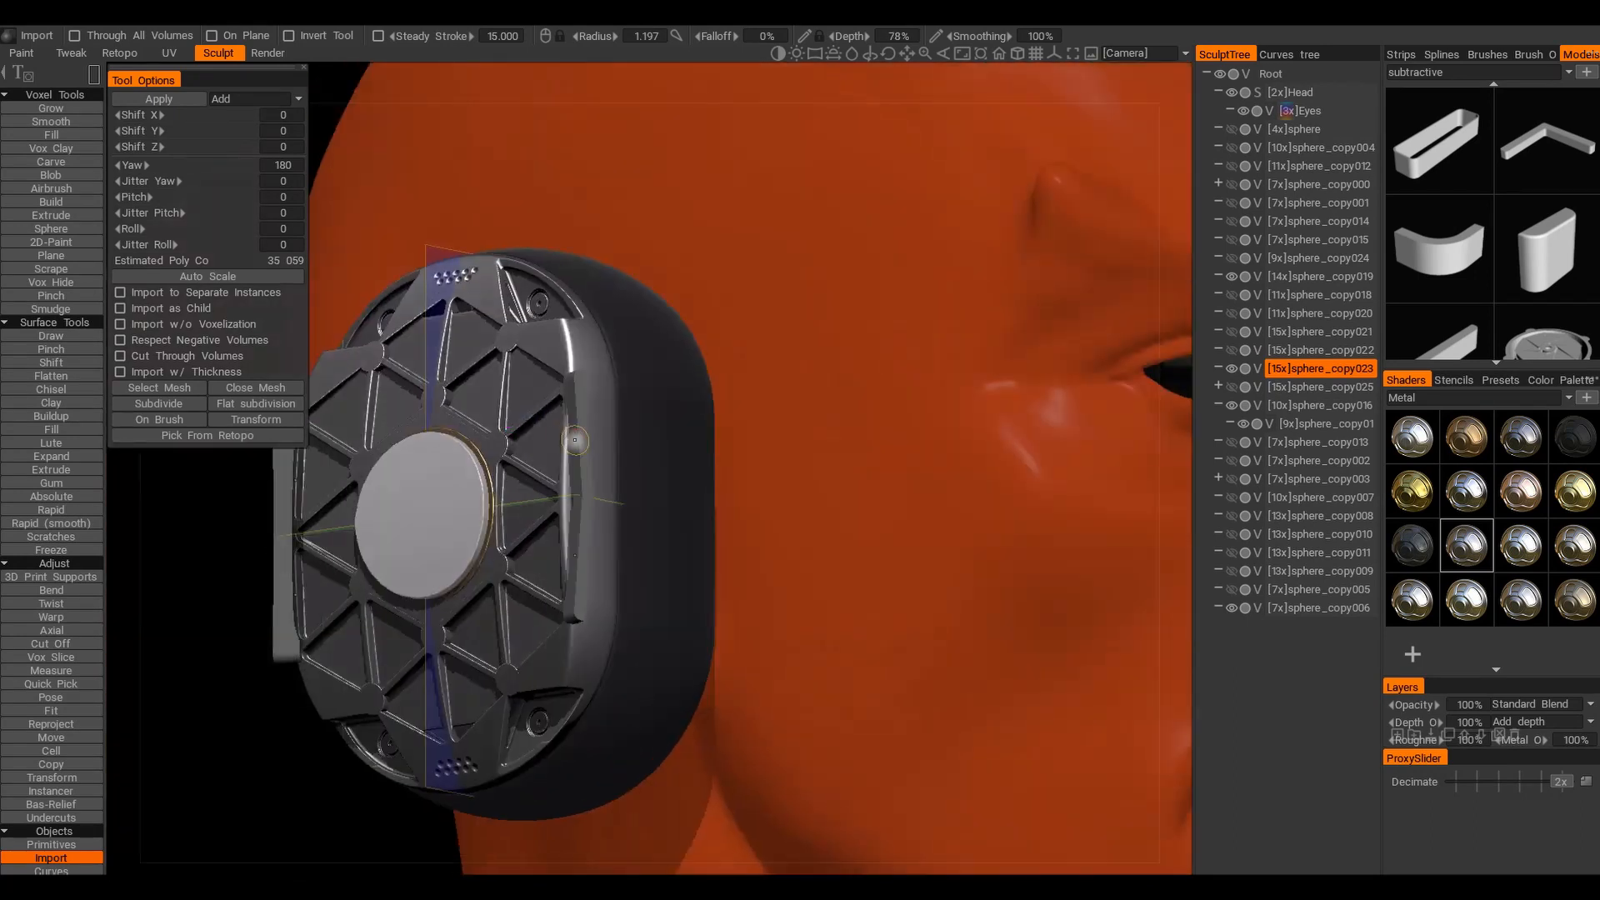
{"action": "left_click_drag", "start_coordinate": [712, 475], "coordinate": [589, 414], "text": "alt"}
{"action": "left_click_drag", "start_coordinate": [634, 490], "coordinate": [502, 378], "text": "alt"}
{"action": "scroll", "coordinate": [553, 376], "scroll_direction": "up", "scroll_amount": 5}
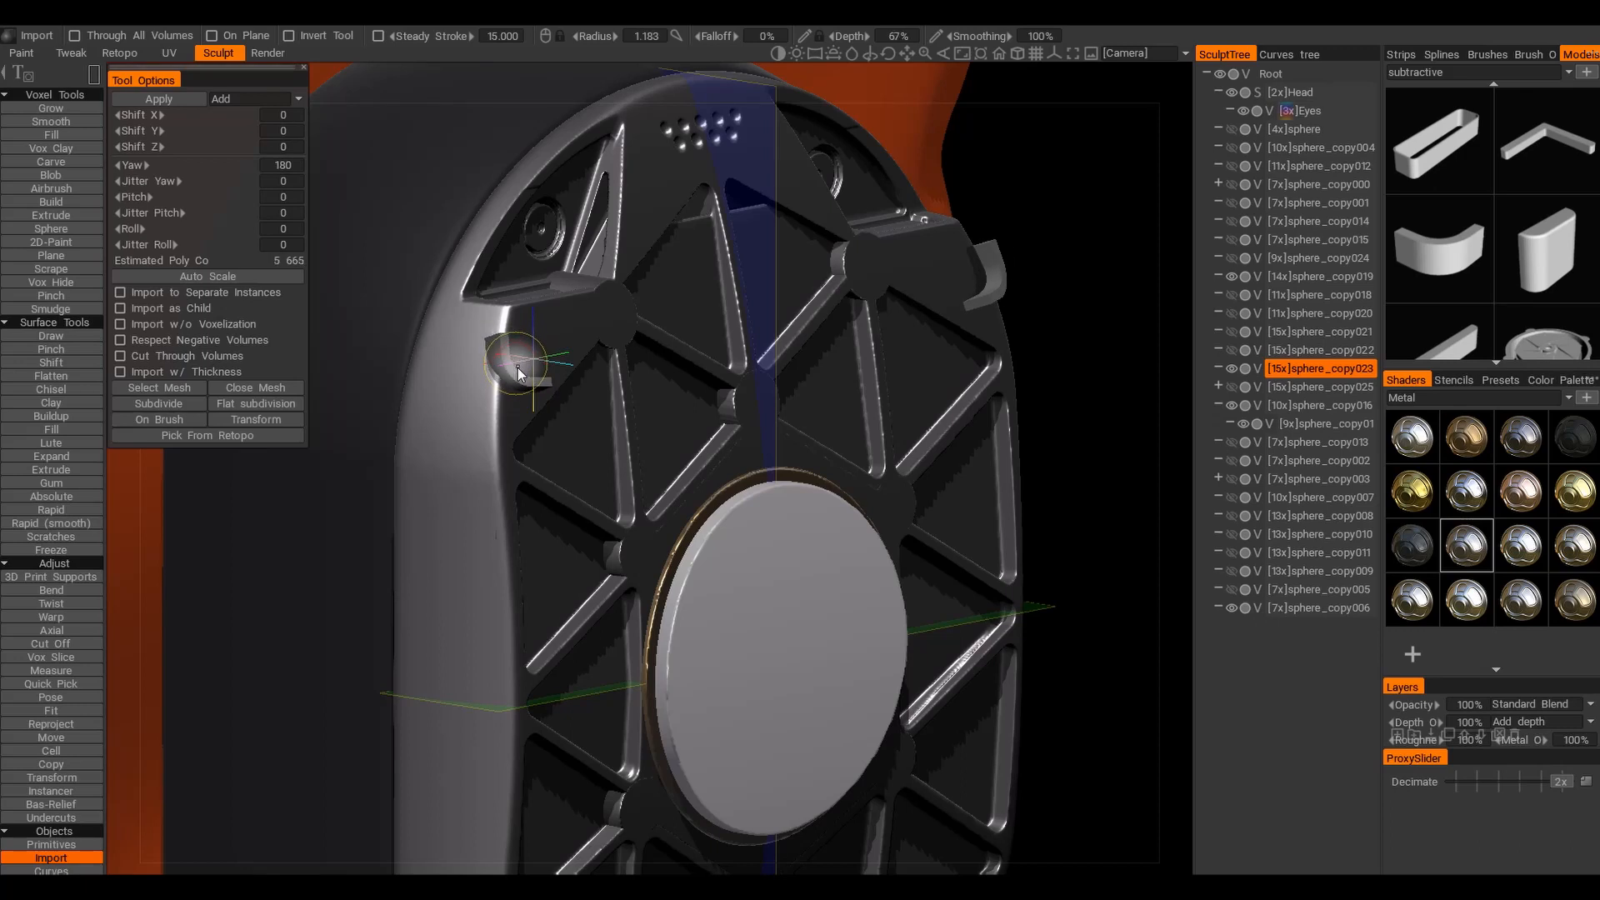
{"action": "left_click", "coordinate": [1232, 402]}
{"action": "left_click_drag", "start_coordinate": [599, 409], "coordinate": [547, 375], "text": "alt"}
{"action": "scroll", "coordinate": [750, 416], "scroll_direction": "down", "scroll_amount": 5}
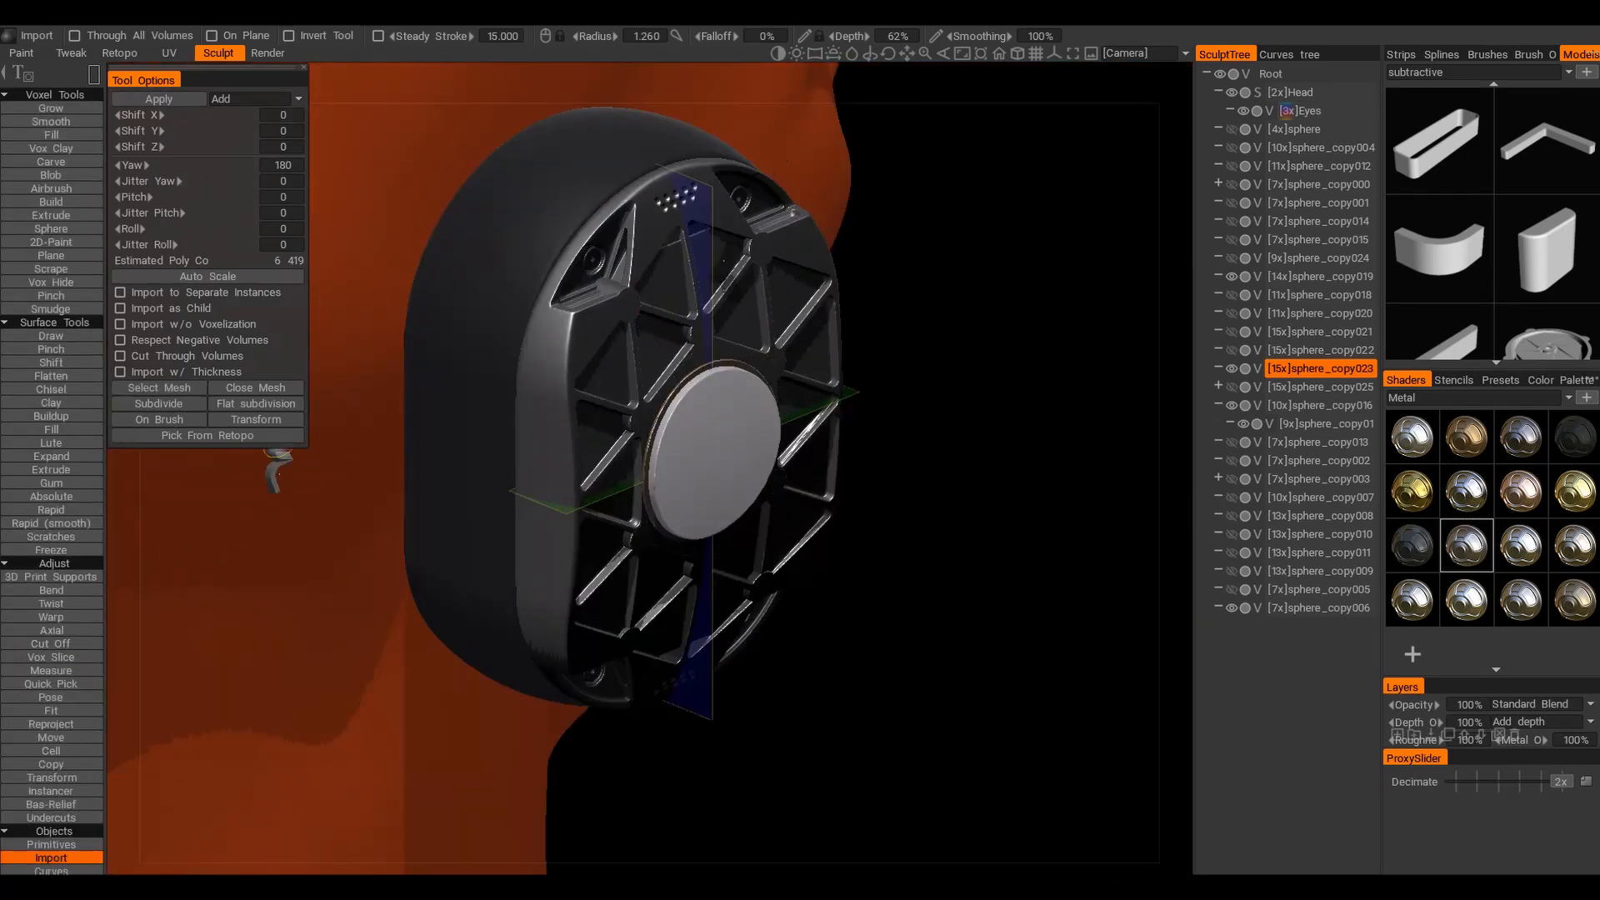
Assign the chrome Metal shader to the cap's round centre button
{"action": "left_click_drag", "start_coordinate": [570, 451], "coordinate": [650, 479], "text": "alt"}
{"action": "key", "text": "h"}
{"action": "left_click", "coordinate": [1470, 542]}
{"action": "left_click_drag", "start_coordinate": [1025, 525], "coordinate": [667, 350], "text": "alt"}
Try splitting a strip off the cap's inner edge with a rectangular selection from the back view
{"action": "scroll", "coordinate": [732, 511], "scroll_direction": "down", "scroll_amount": 5}
{"action": "scroll", "coordinate": [709, 467], "scroll_direction": "up", "scroll_amount": 1}
{"action": "left_click_drag", "start_coordinate": [708, 466], "coordinate": [896, 504], "text": "alt"}
{"action": "scroll", "coordinate": [946, 489], "scroll_direction": "up", "scroll_amount": 1}
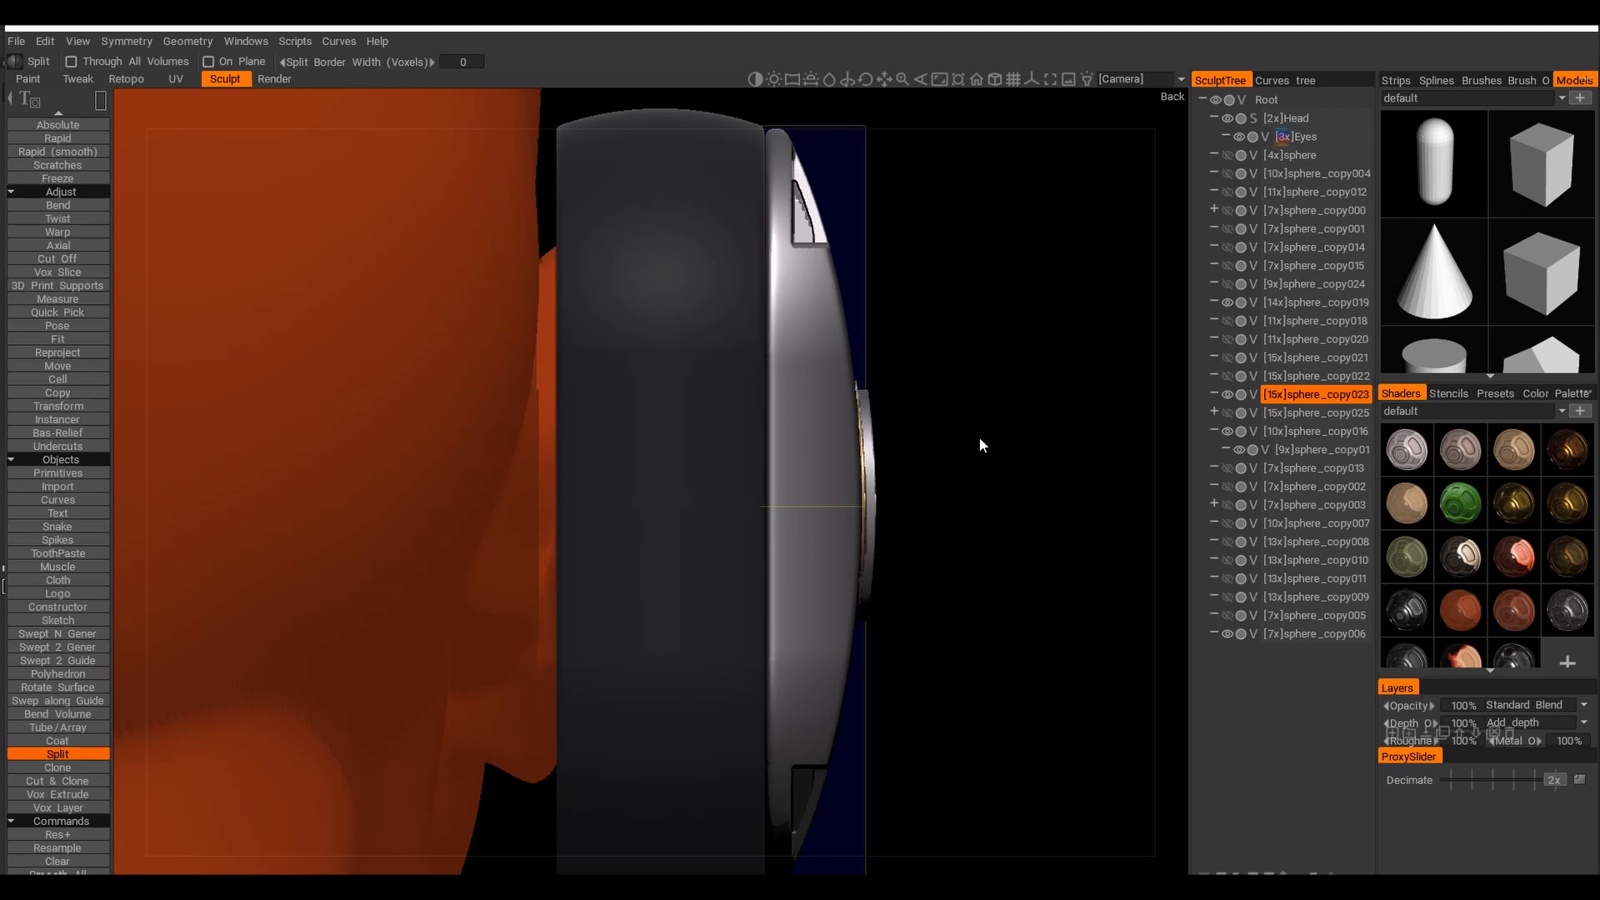
{"action": "left_click_drag", "start_coordinate": [689, 198], "coordinate": [737, 797]}
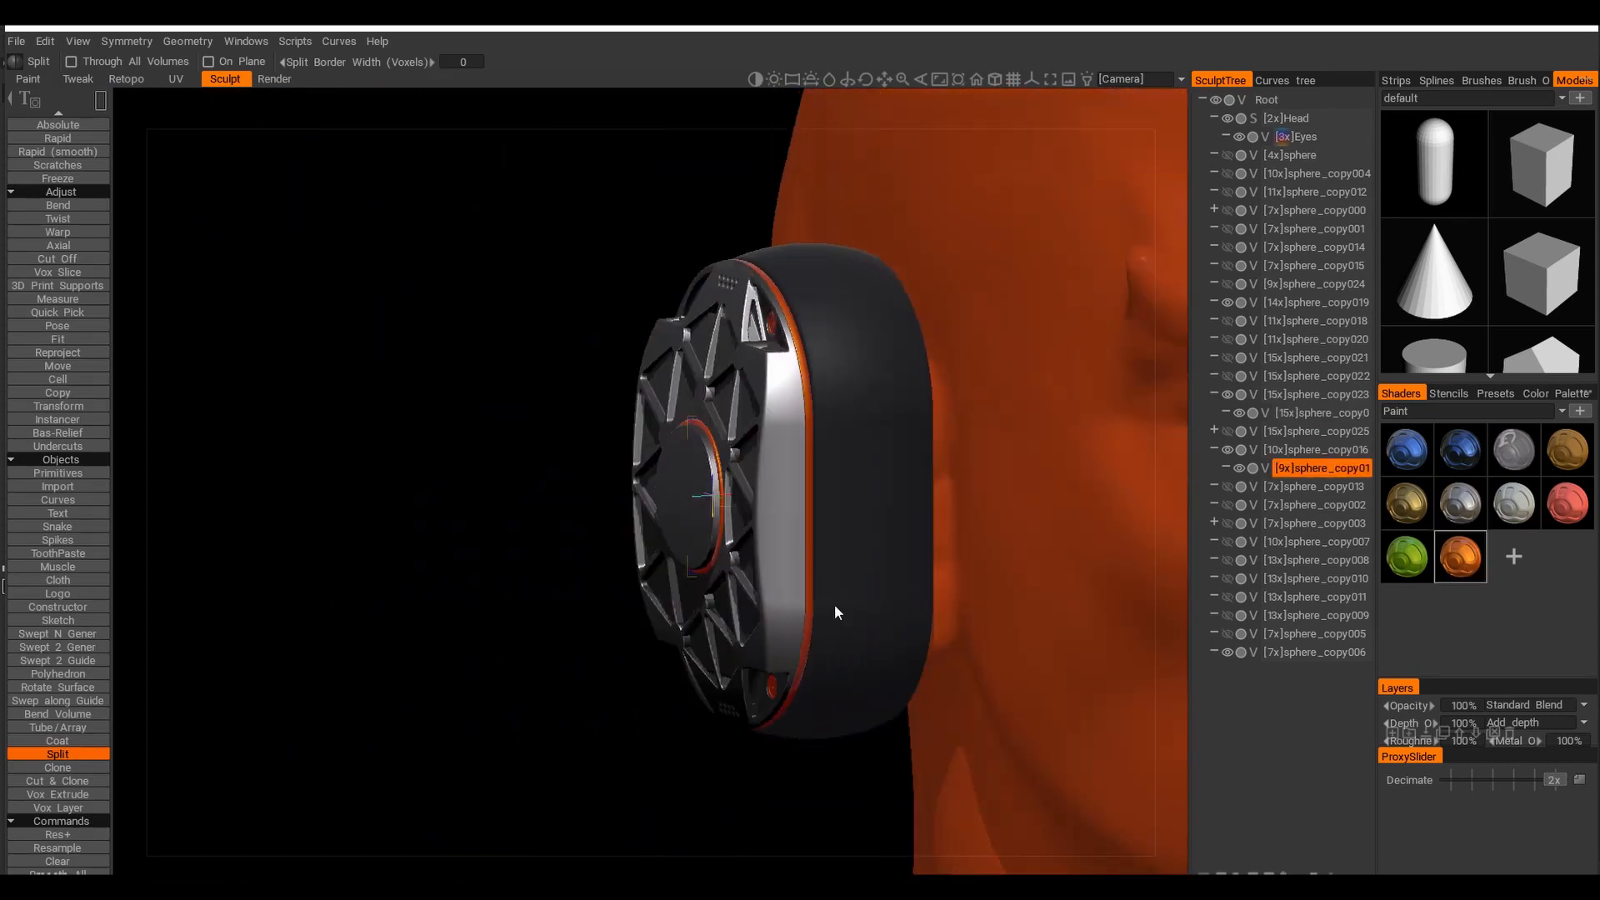
Select the cap sphere_copy023 and split a thin rim off its inner edge from the front view
{"action": "mouse_move", "coordinate": [834, 606]}
{"action": "left_mouse_down", "text": "alt"}
{"action": "mouse_move", "coordinate": [850, 593]}
{"action": "mouse_move", "coordinate": [795, 625]}
{"action": "mouse_move", "coordinate": [1218, 552]}
{"action": "mouse_move", "coordinate": [764, 507]}
{"action": "mouse_move", "coordinate": [668, 477]}
{"action": "mouse_move", "coordinate": [707, 397]}
{"action": "left_mouse_up", "text": "alt"}
{"action": "key", "text": "KP_2"}
{"action": "key", "text": "h"}
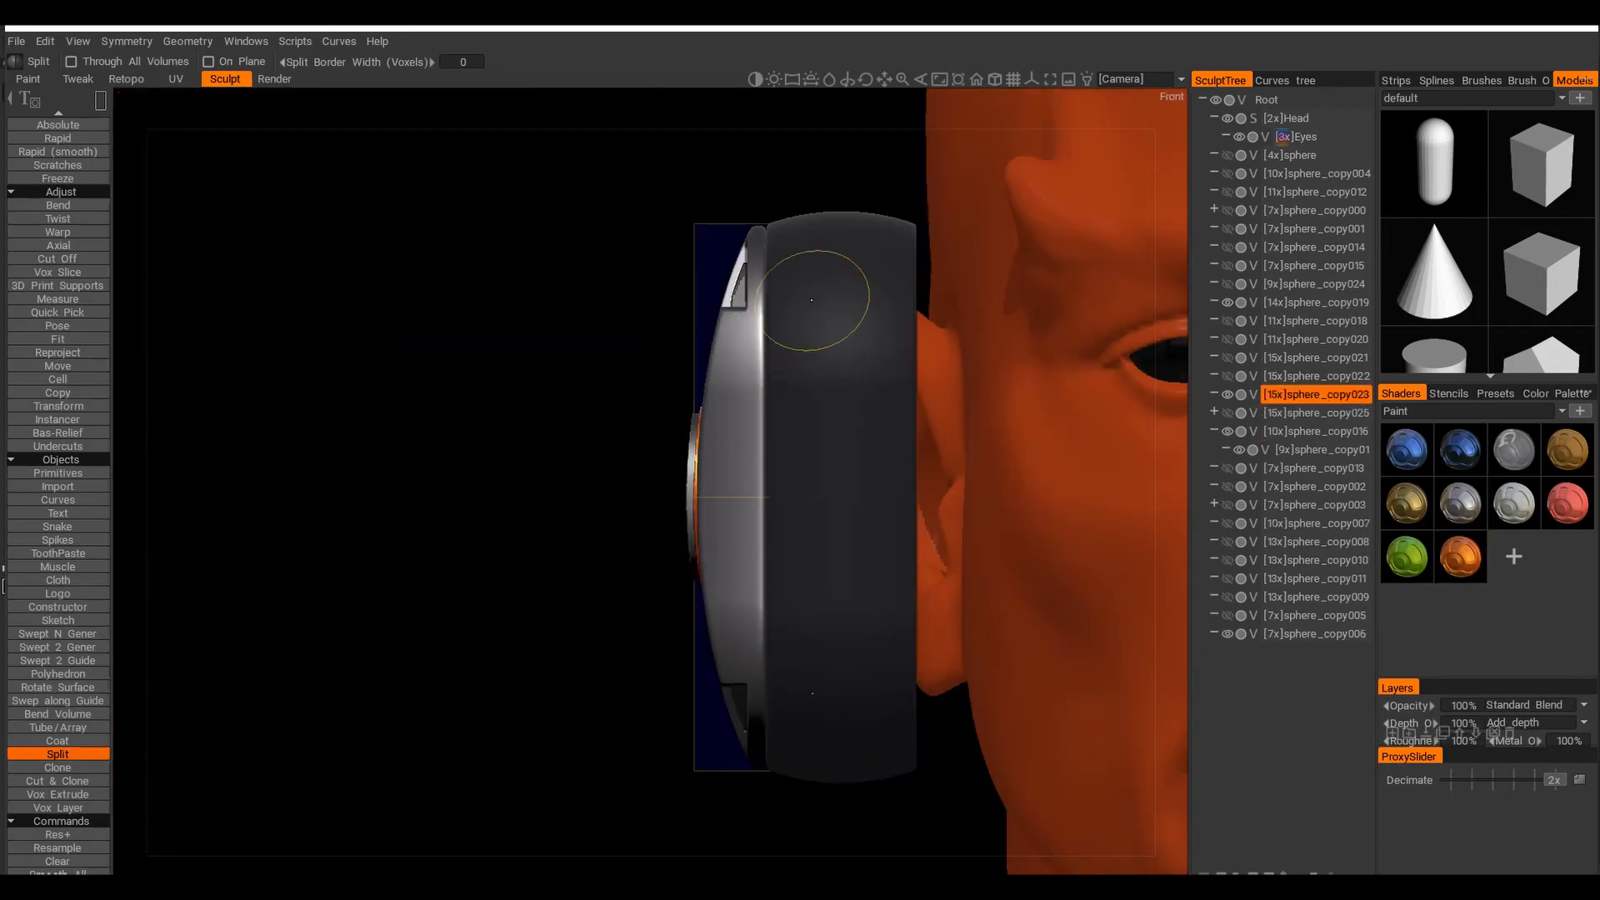
{"action": "left_click_drag", "start_coordinate": [559, 518], "coordinate": [1058, 524], "text": "alt"}
{"action": "key", "text": "h"}
Move sphere_copy017 out from under sphere_copy016 to the top level and hide it
{"action": "left_click_drag", "start_coordinate": [925, 505], "coordinate": [805, 501], "text": "alt"}
{"action": "right_click_drag", "start_coordinate": [805, 502], "coordinate": [791, 383], "text": "alt"}
{"action": "left_click_drag", "start_coordinate": [791, 384], "coordinate": [705, 376], "text": "alt"}
{"action": "left_click_drag", "start_coordinate": [1323, 472], "coordinate": [1336, 442]}
{"action": "left_click", "coordinate": [1228, 451]}
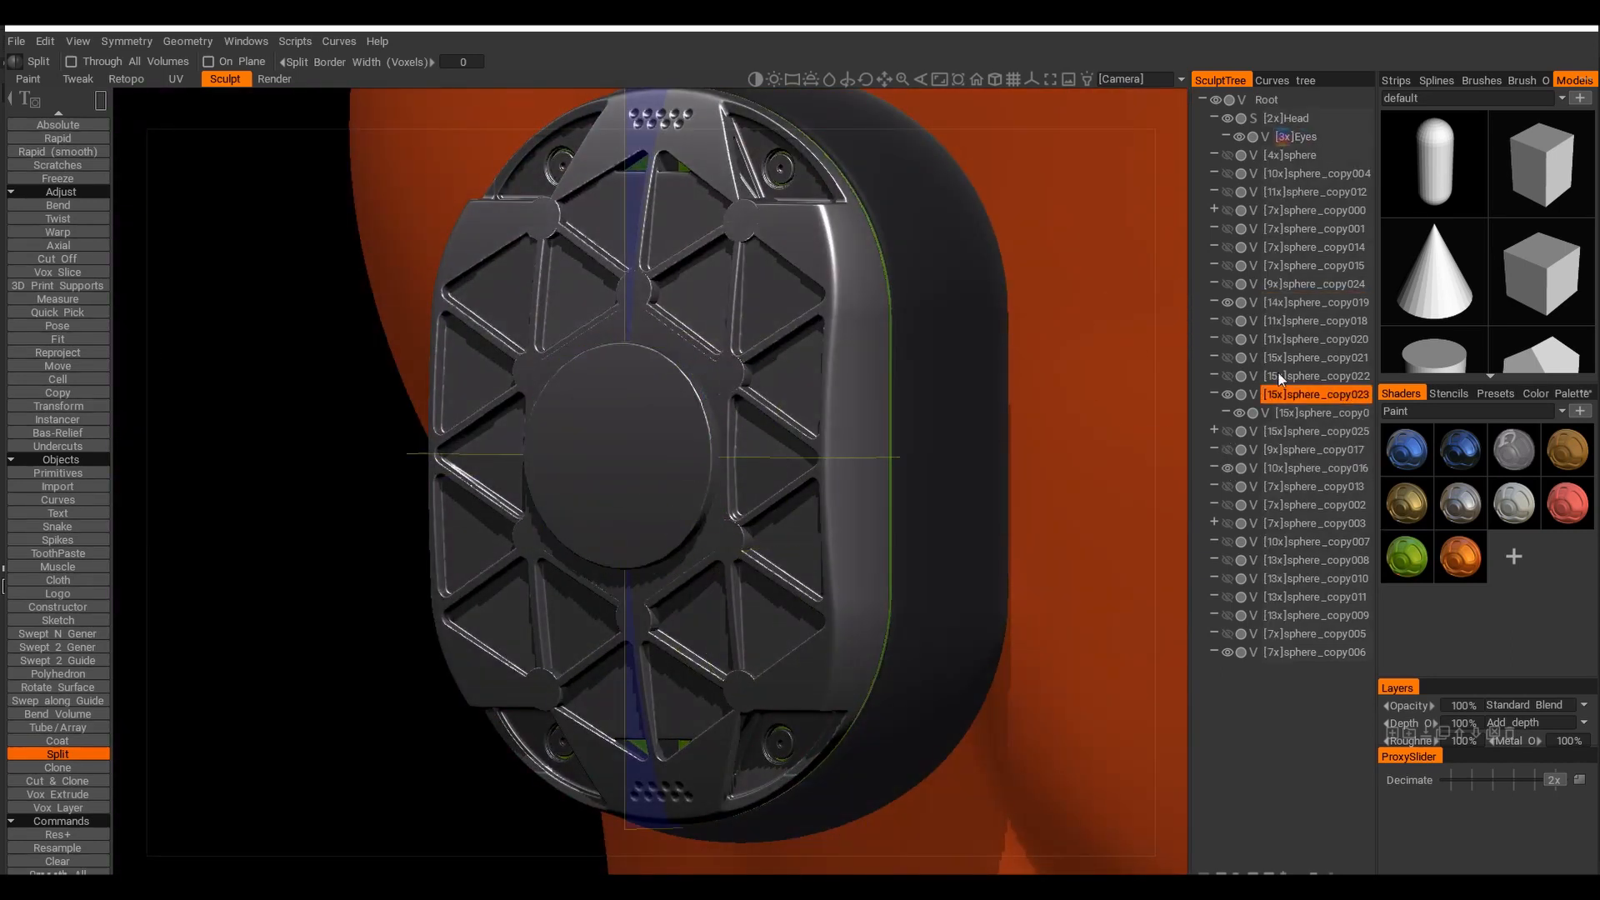
Duplicate the 14x body sphere_copy019 and hide the original
{"action": "key", "text": "ctrl+d"}
{"action": "left_click", "coordinate": [1228, 305]}
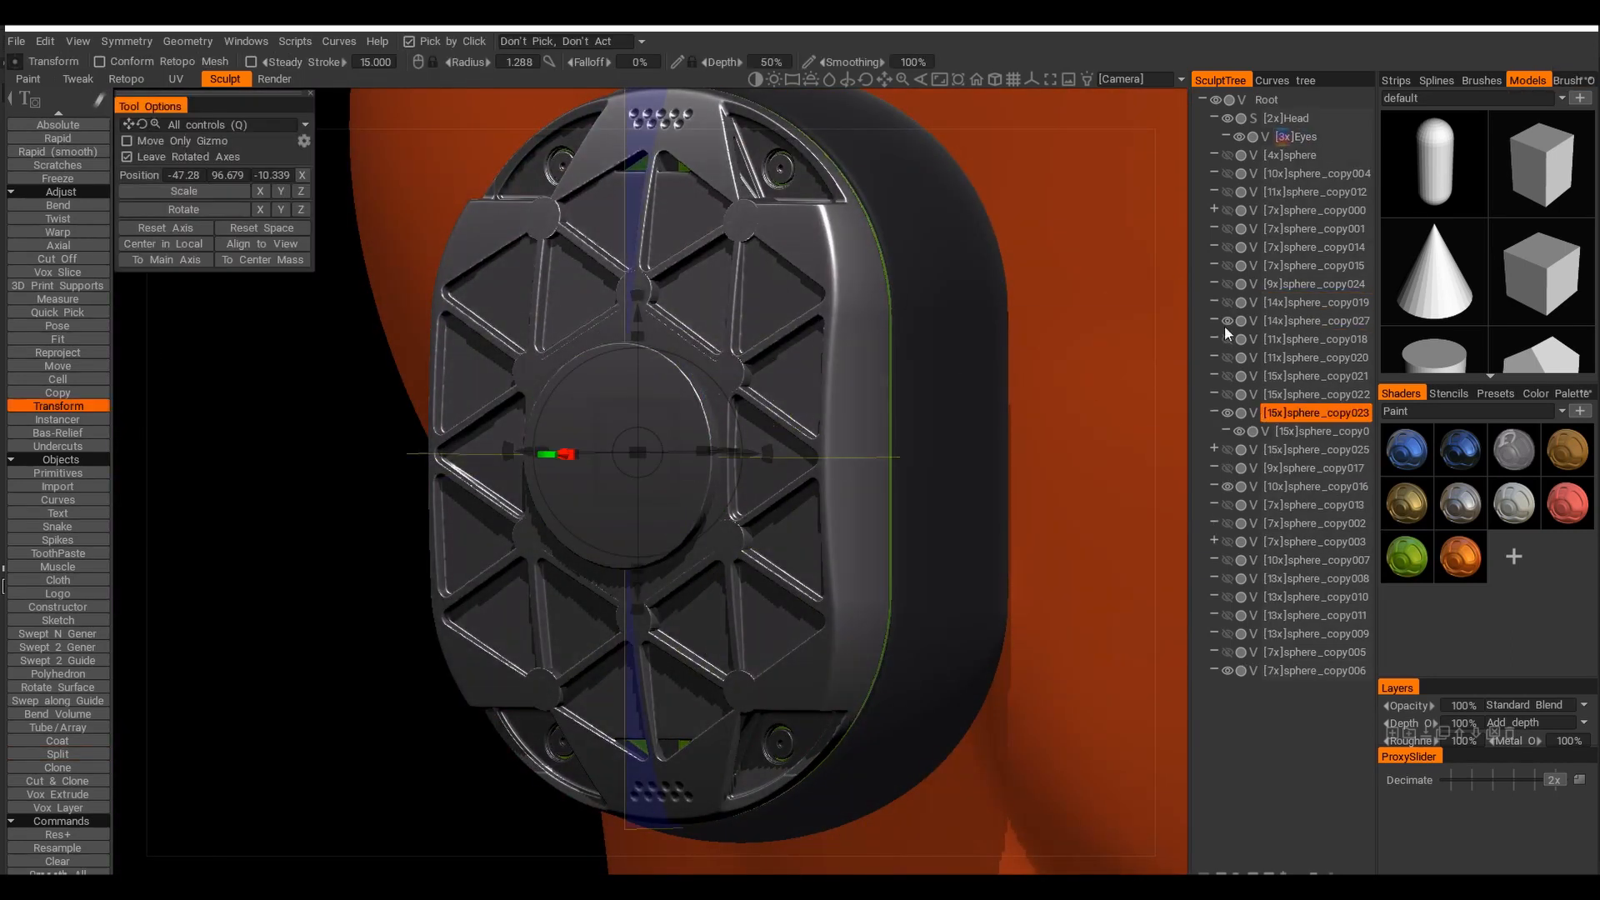
Combine the body duplicate sphere_copy027 with the cap sphere_copy023 and resample the cap
{"action": "left_click_drag", "start_coordinate": [1328, 327], "coordinate": [1342, 412], "text": "shift"}
{"action": "left_click_drag", "start_coordinate": [820, 500], "coordinate": [925, 501], "text": "alt"}
{"action": "right_click_drag", "start_coordinate": [925, 501], "coordinate": [983, 604], "text": "alt"}
{"action": "left_click_drag", "start_coordinate": [983, 603], "coordinate": [917, 600], "text": "alt"}
{"action": "right_click_drag", "start_coordinate": [916, 600], "coordinate": [990, 604], "text": "alt"}
{"action": "left_click", "coordinate": [57, 848]}
{"action": "left_click", "coordinate": [530, 546]}
Duplicate the central disc sphere_copy016 and hide the original
{"action": "mouse_move", "coordinate": [931, 593]}
{"action": "left_mouse_down", "text": "alt"}
{"action": "mouse_move", "coordinate": [963, 606]}
{"action": "mouse_move", "coordinate": [907, 594]}
{"action": "mouse_move", "coordinate": [978, 597]}
{"action": "mouse_move", "coordinate": [925, 589]}
{"action": "left_mouse_up", "text": "alt"}
{"action": "key", "text": "h"}
{"action": "left_click", "coordinate": [1228, 468]}
{"action": "key", "text": "ctrl+d"}
{"action": "key", "text": "Return"}
{"action": "key", "text": "h"}
Try to subtract the disc duplicate sphere_copy027 from the cap sphere_copy023
{"action": "left_click_drag", "start_coordinate": [1291, 488], "coordinate": [1326, 395], "text": "ctrl"}
{"action": "left_click_drag", "start_coordinate": [933, 590], "coordinate": [952, 558], "text": "alt"}
{"action": "scroll", "coordinate": [993, 575], "scroll_direction": "up", "scroll_amount": 3}
{"action": "key", "text": "ctrl+z"}
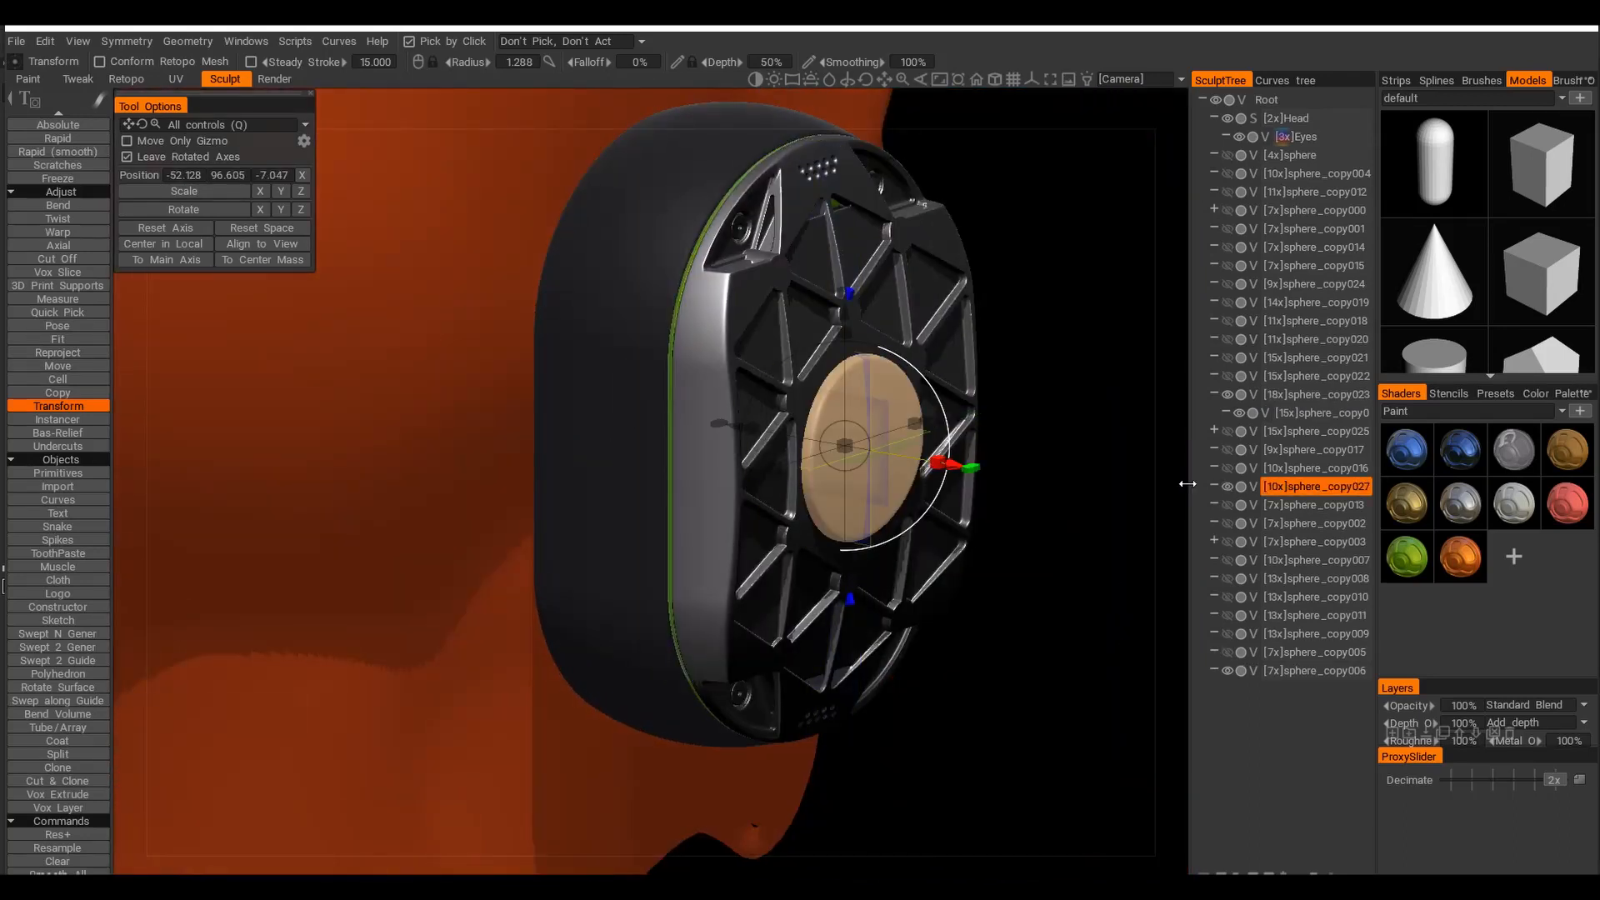
Duplicate the disc sphere_copy027 and move the copy slightly outward from the cap, to X -54.59
{"action": "key", "text": "ctrl+d"}
{"action": "left_click_drag", "start_coordinate": [951, 465], "coordinate": [978, 470]}
{"action": "left_click_drag", "start_coordinate": [1018, 515], "coordinate": [1102, 429], "text": "alt"}
{"action": "left_click_drag", "start_coordinate": [1051, 581], "coordinate": [1036, 589], "text": "alt"}
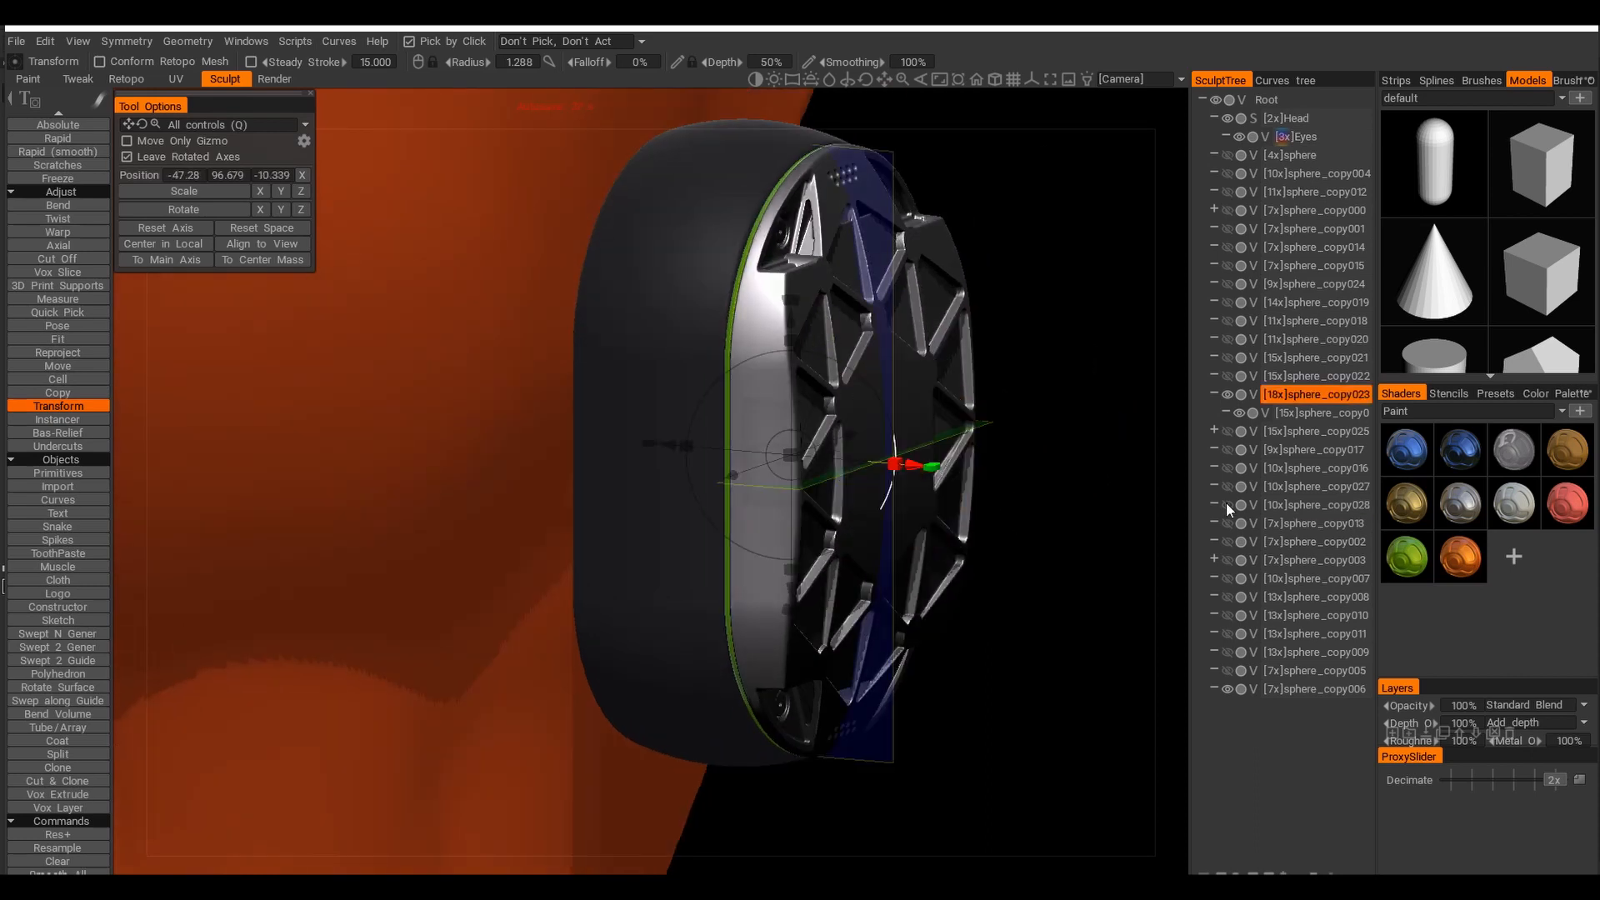
Try to combine the moved disc sphere_copy028 with the cap sphere_copy023
{"action": "left_click_drag", "start_coordinate": [1345, 506], "coordinate": [1316, 394]}
{"action": "left_click_drag", "start_coordinate": [1017, 500], "coordinate": [1016, 575], "text": "alt"}
{"action": "key", "text": "ctrl+z"}
Hide the Head volume
{"action": "key", "text": "h"}
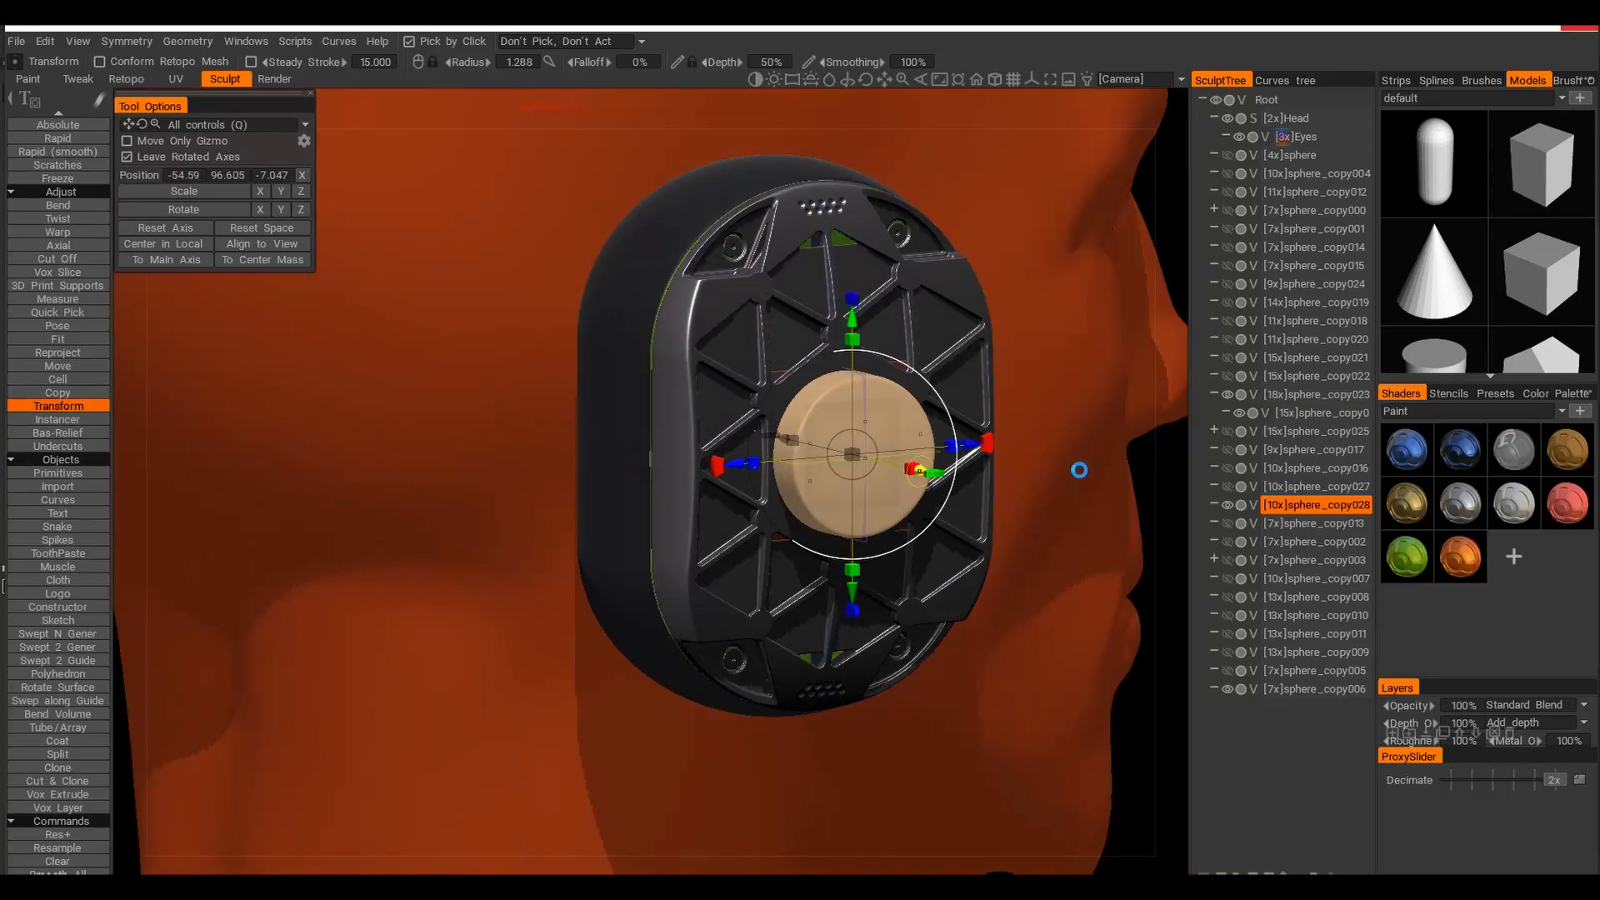
{"action": "key", "text": "h"}
{"action": "left_click", "coordinate": [1227, 118]}
{"action": "key", "text": "h"}
{"action": "left_click_drag", "start_coordinate": [1041, 575], "coordinate": [992, 612], "text": "alt"}
{"action": "left_click_drag", "start_coordinate": [992, 617], "coordinate": [666, 615], "text": "alt"}
Subtract the moved disc sphere_copy028 from the cap sphere_copy023 to form its central recess
{"action": "key", "text": "h"}
{"action": "left_click", "coordinate": [1338, 505]}
{"action": "left_click_drag", "start_coordinate": [1083, 560], "coordinate": [1033, 542], "text": "alt"}
{"action": "key", "text": "h"}
{"action": "key", "text": "h"}
{"action": "left_click_drag", "start_coordinate": [1333, 504], "coordinate": [1343, 395], "text": "ctrl"}
{"action": "mouse_move", "coordinate": [1100, 583]}
{"action": "left_mouse_down", "text": "alt"}
{"action": "mouse_move", "coordinate": [992, 607]}
{"action": "mouse_move", "coordinate": [859, 593]}
{"action": "mouse_move", "coordinate": [898, 498]}
{"action": "mouse_move", "coordinate": [859, 573]}
{"action": "mouse_move", "coordinate": [963, 613]}
{"action": "mouse_move", "coordinate": [1021, 608]}
{"action": "left_mouse_up", "text": "alt"}
{"action": "scroll", "coordinate": [992, 607], "scroll_direction": "down", "scroll_amount": 3}
{"action": "scroll", "coordinate": [859, 593], "scroll_direction": "down", "scroll_amount": 2}
{"action": "scroll", "coordinate": [963, 613], "scroll_direction": "up", "scroll_amount": 4}
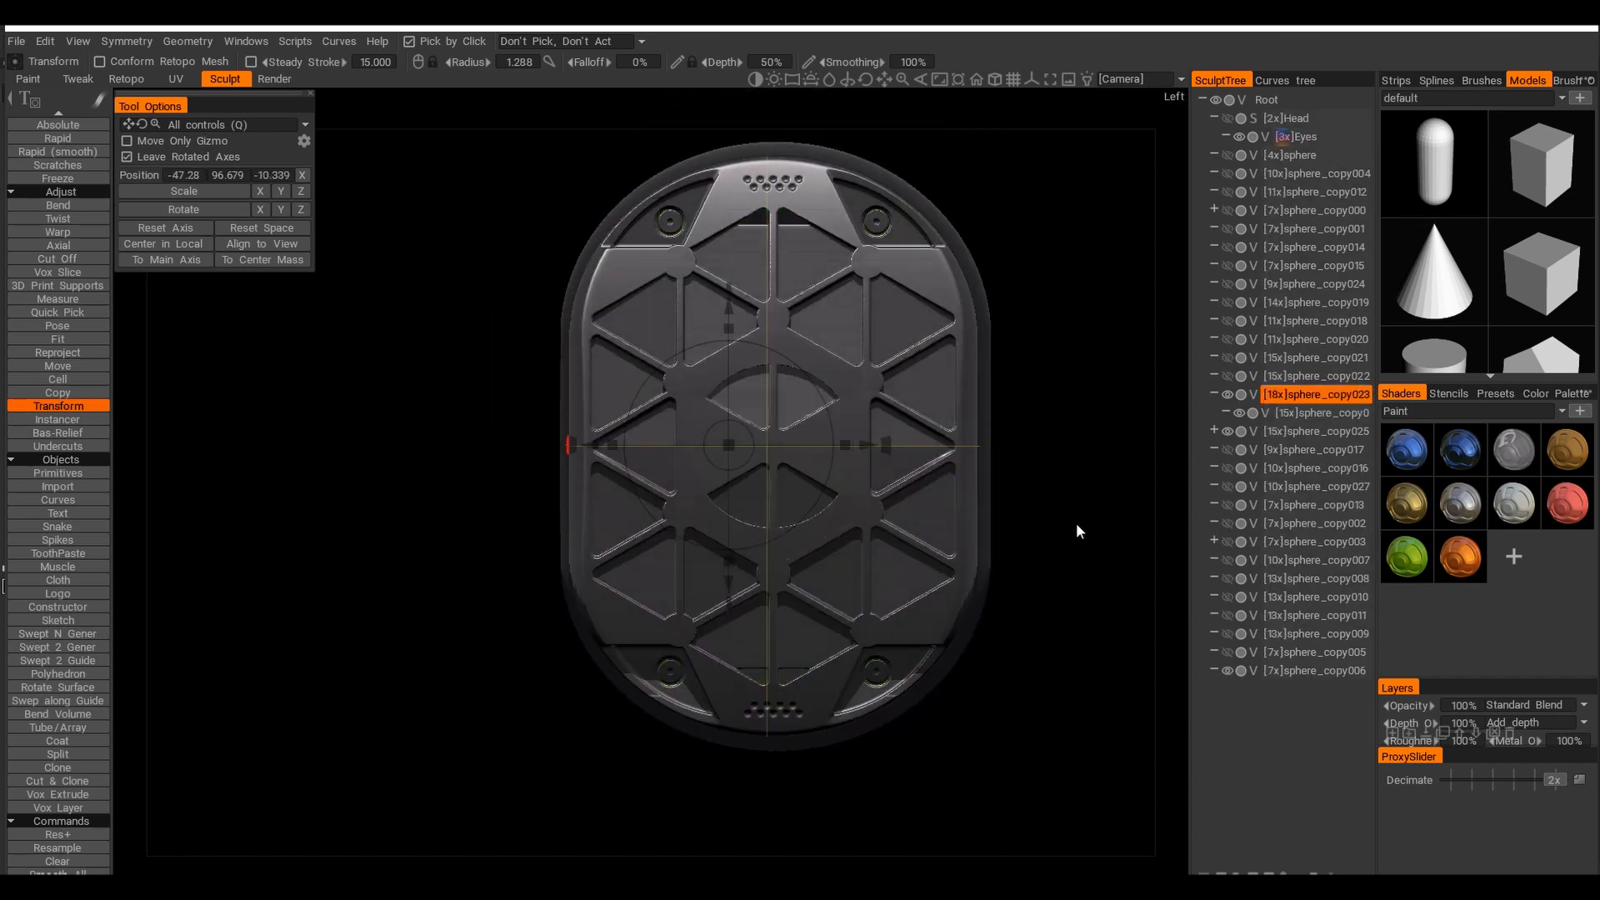
Duplicate sphere_copy017 and hide the original
{"action": "scroll", "coordinate": [1077, 531], "scroll_direction": "down", "scroll_amount": 1}
{"action": "mouse_move", "coordinate": [1077, 531]}
{"action": "left_mouse_down", "text": "alt"}
{"action": "mouse_move", "coordinate": [1024, 483]}
{"action": "mouse_move", "coordinate": [873, 550]}
{"action": "mouse_move", "coordinate": [1004, 466]}
{"action": "left_mouse_up", "text": "alt"}
{"action": "scroll", "coordinate": [1023, 483], "scroll_direction": "down", "scroll_amount": 2}
{"action": "key", "text": "h"}
{"action": "scroll", "coordinate": [1004, 466], "scroll_direction": "up", "scroll_amount": 2}
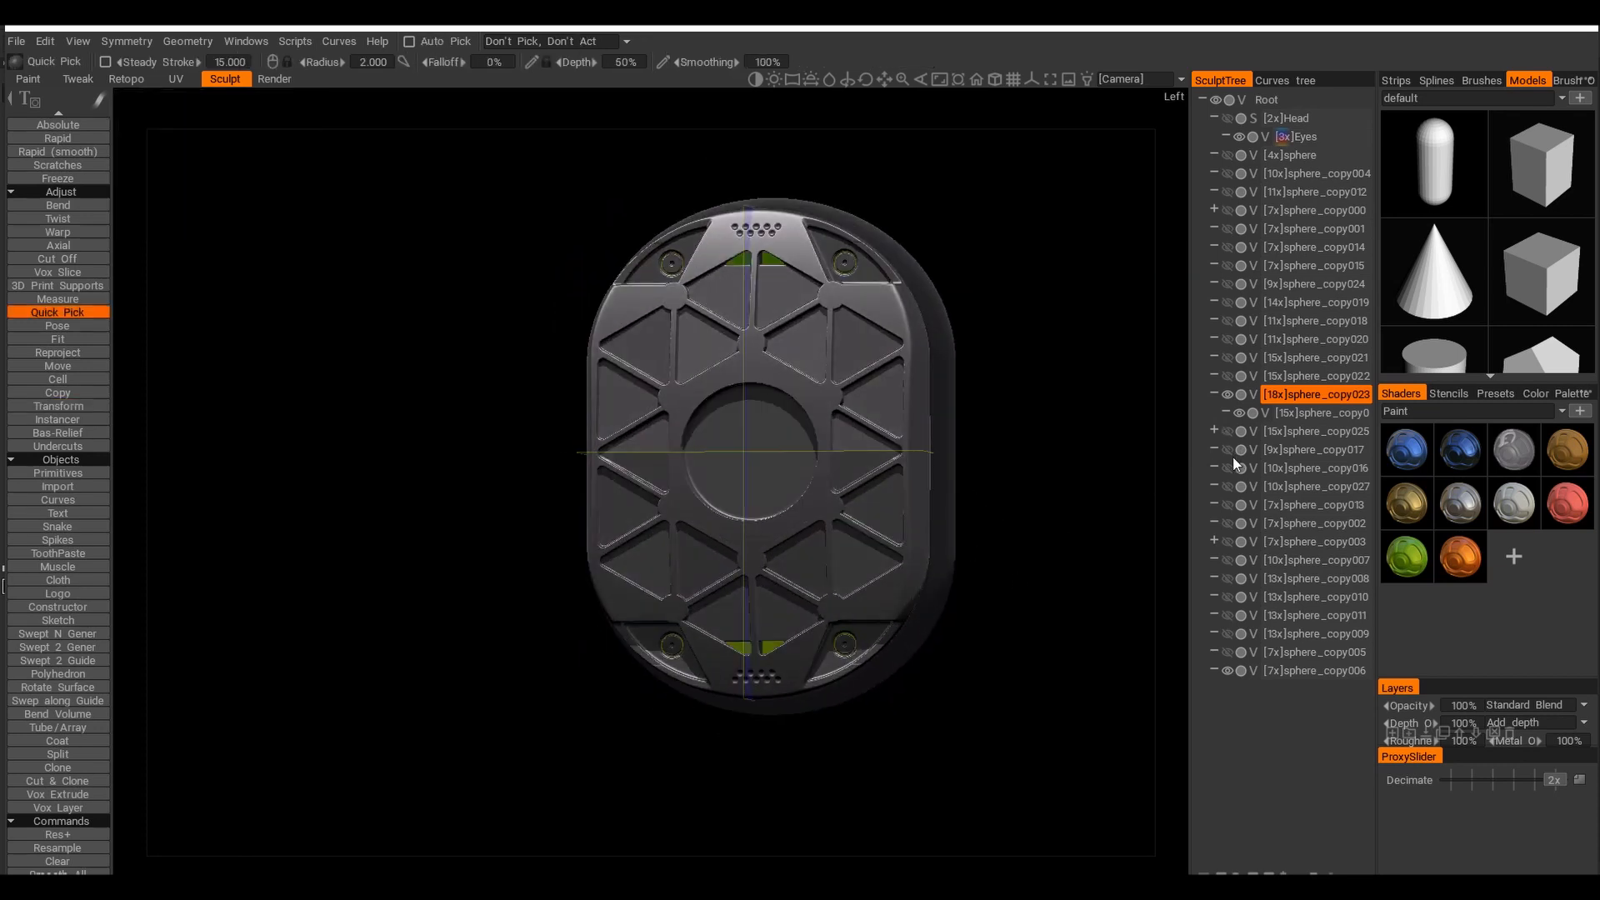
{"action": "left_click", "coordinate": [1228, 451]}
{"action": "left_click", "coordinate": [1313, 451]}
{"action": "left_click_drag", "start_coordinate": [1105, 505], "coordinate": [1127, 496], "text": "alt"}
{"action": "key", "text": "ctrl+d"}
{"action": "left_click", "coordinate": [1227, 451]}
Cut the green duplicate sphere_copy028 in the left view with a circular selection about 10.6 mm across over the central recess
{"action": "left_click_drag", "start_coordinate": [741, 439], "coordinate": [879, 379], "text": "alt"}
{"action": "scroll", "coordinate": [879, 380], "scroll_direction": "up", "scroll_amount": 2}
{"action": "key", "text": "k"}
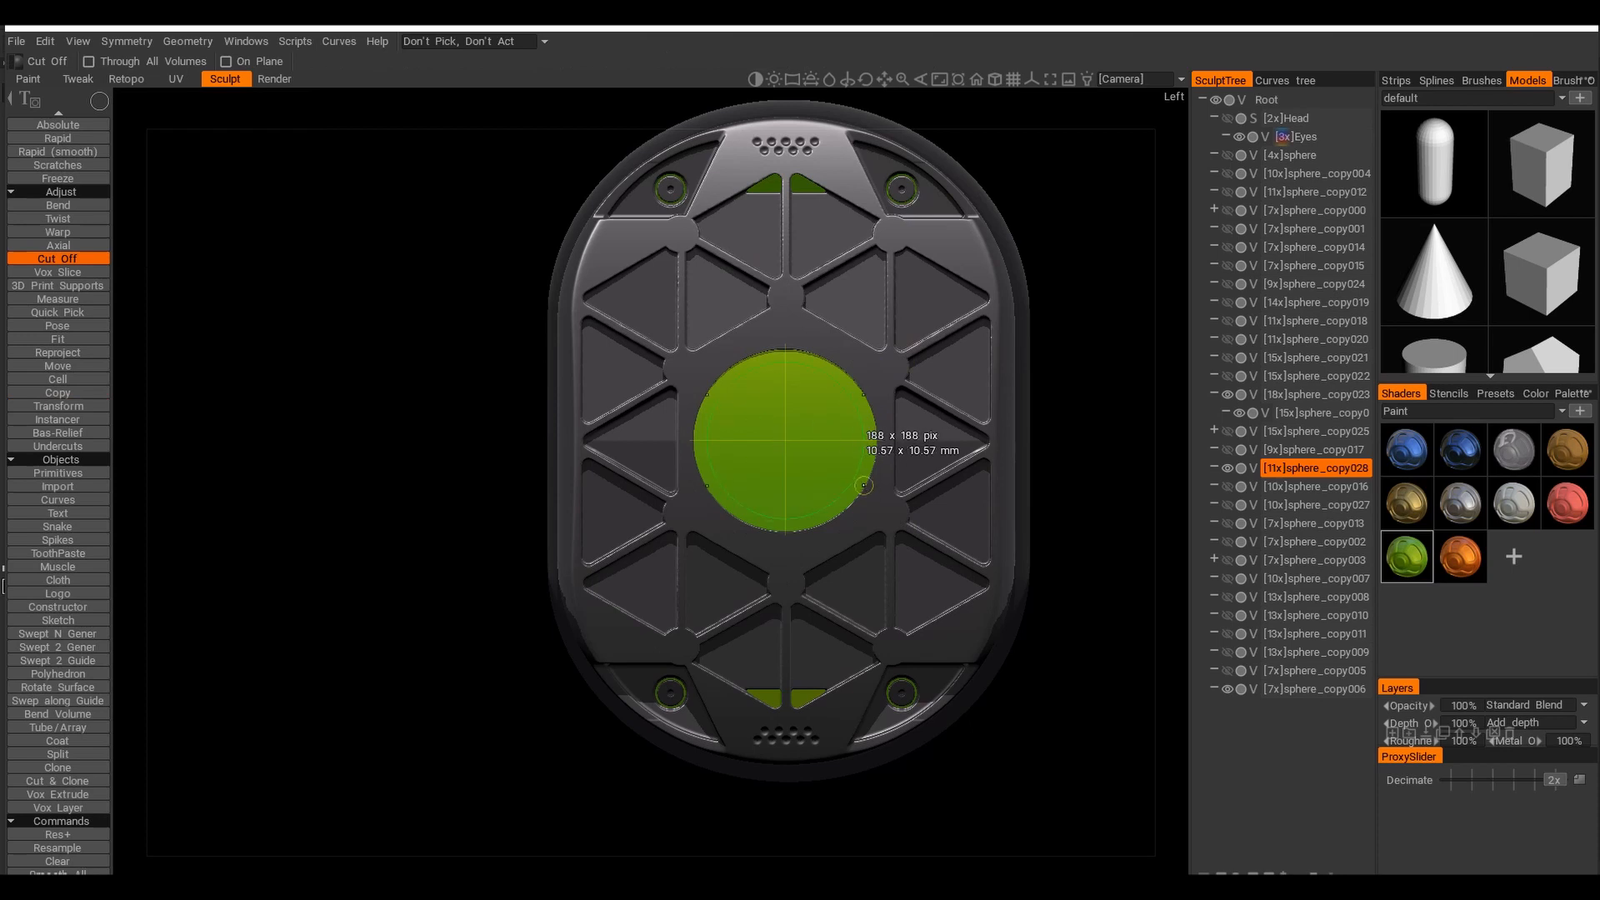
{"action": "left_click_drag", "start_coordinate": [864, 484], "coordinate": [865, 485]}
{"action": "left_click_drag", "start_coordinate": [865, 485], "coordinate": [816, 458], "text": "alt"}
{"action": "key", "text": "t"}
{"action": "key", "text": "q"}
{"action": "left_click_drag", "start_coordinate": [816, 471], "coordinate": [1013, 561]}
{"action": "scroll", "coordinate": [925, 500], "scroll_direction": "down", "scroll_amount": 4}
{"action": "scroll", "coordinate": [892, 525], "scroll_direction": "up", "scroll_amount": 5}
{"action": "key", "text": "Escape"}
{"action": "scroll", "coordinate": [792, 596], "scroll_direction": "down", "scroll_amount": 5}
{"action": "scroll", "coordinate": [1042, 575], "scroll_direction": "up", "scroll_amount": 5}
{"action": "left_click", "coordinate": [868, 509]}
{"action": "left_click", "coordinate": [57, 259]}
{"action": "left_click_drag", "start_coordinate": [933, 499], "coordinate": [833, 508], "text": "alt+shift"}
{"action": "key", "text": "s"}
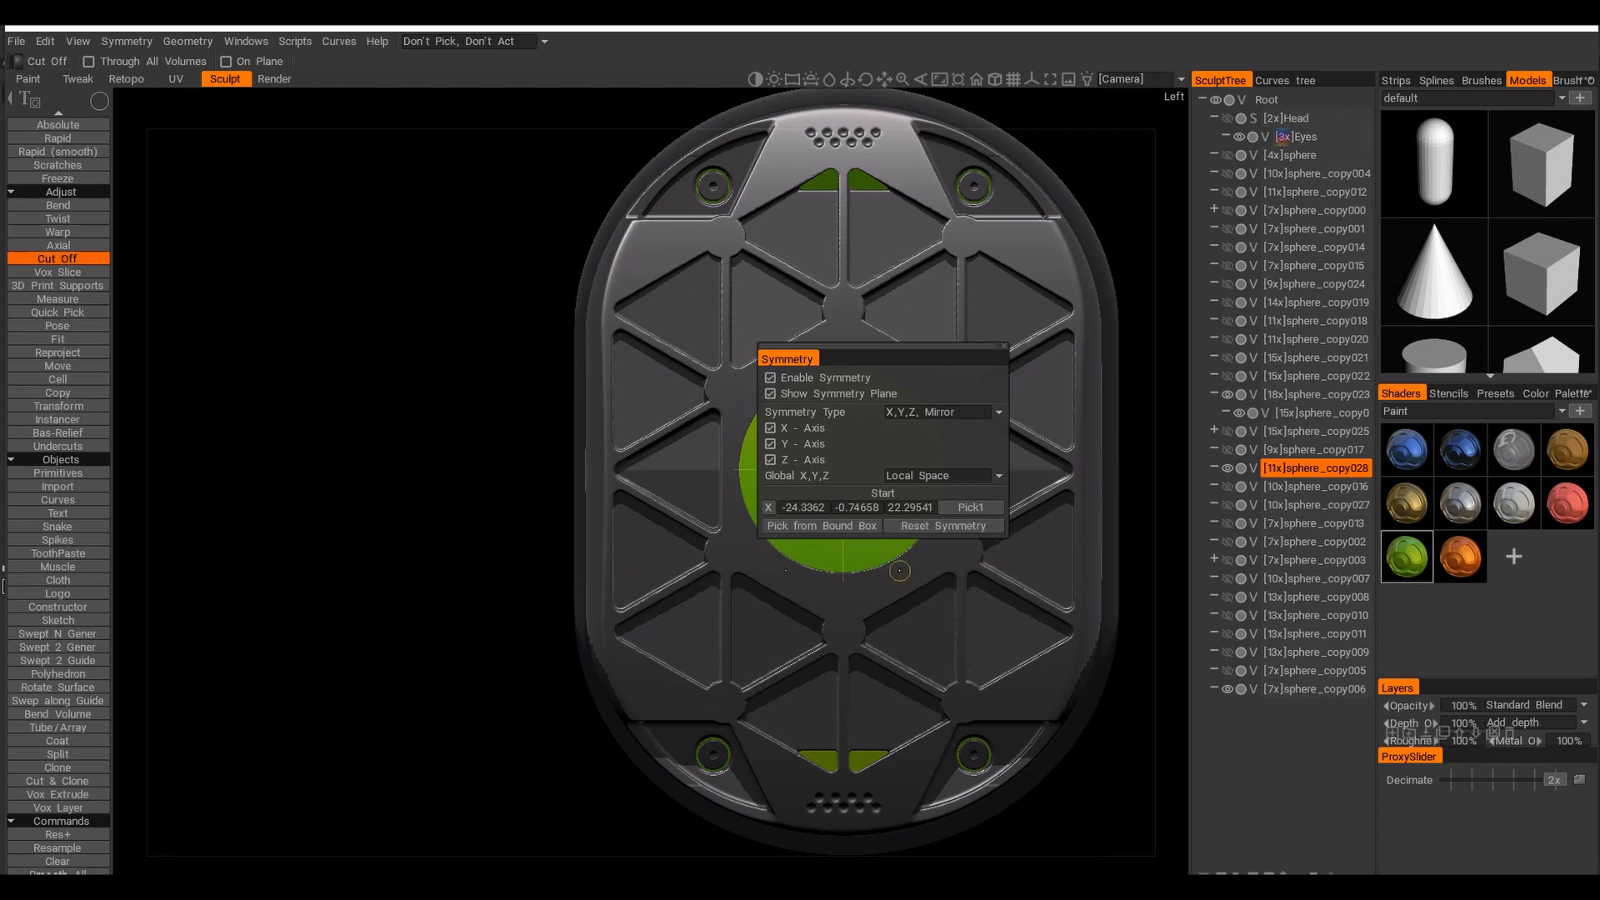
{"action": "left_click_drag", "start_coordinate": [950, 575], "coordinate": [925, 467], "text": "alt"}
{"action": "left_click", "coordinate": [57, 405]}
{"action": "key", "text": "Escape"}
Select the cap sphere_copy023 and set up Import On Brush with a model from the subtractive collection
{"action": "mouse_move", "coordinate": [860, 424]}
{"action": "left_mouse_down", "text": "alt"}
{"action": "mouse_move", "coordinate": [742, 553]}
{"action": "mouse_move", "coordinate": [800, 472]}
{"action": "mouse_move", "coordinate": [771, 454]}
{"action": "mouse_move", "coordinate": [860, 413]}
{"action": "mouse_move", "coordinate": [908, 463]}
{"action": "mouse_move", "coordinate": [864, 521]}
{"action": "mouse_move", "coordinate": [642, 543]}
{"action": "mouse_move", "coordinate": [844, 544]}
{"action": "mouse_move", "coordinate": [706, 619]}
{"action": "left_mouse_up", "text": "alt"}
{"action": "scroll", "coordinate": [743, 553], "scroll_direction": "down", "scroll_amount": 5}
{"action": "left_click", "coordinate": [771, 454]}
{"action": "key", "text": "Escape"}
{"action": "left_click", "coordinate": [864, 522]}
{"action": "scroll", "coordinate": [864, 522], "scroll_direction": "down", "scroll_amount": 3}
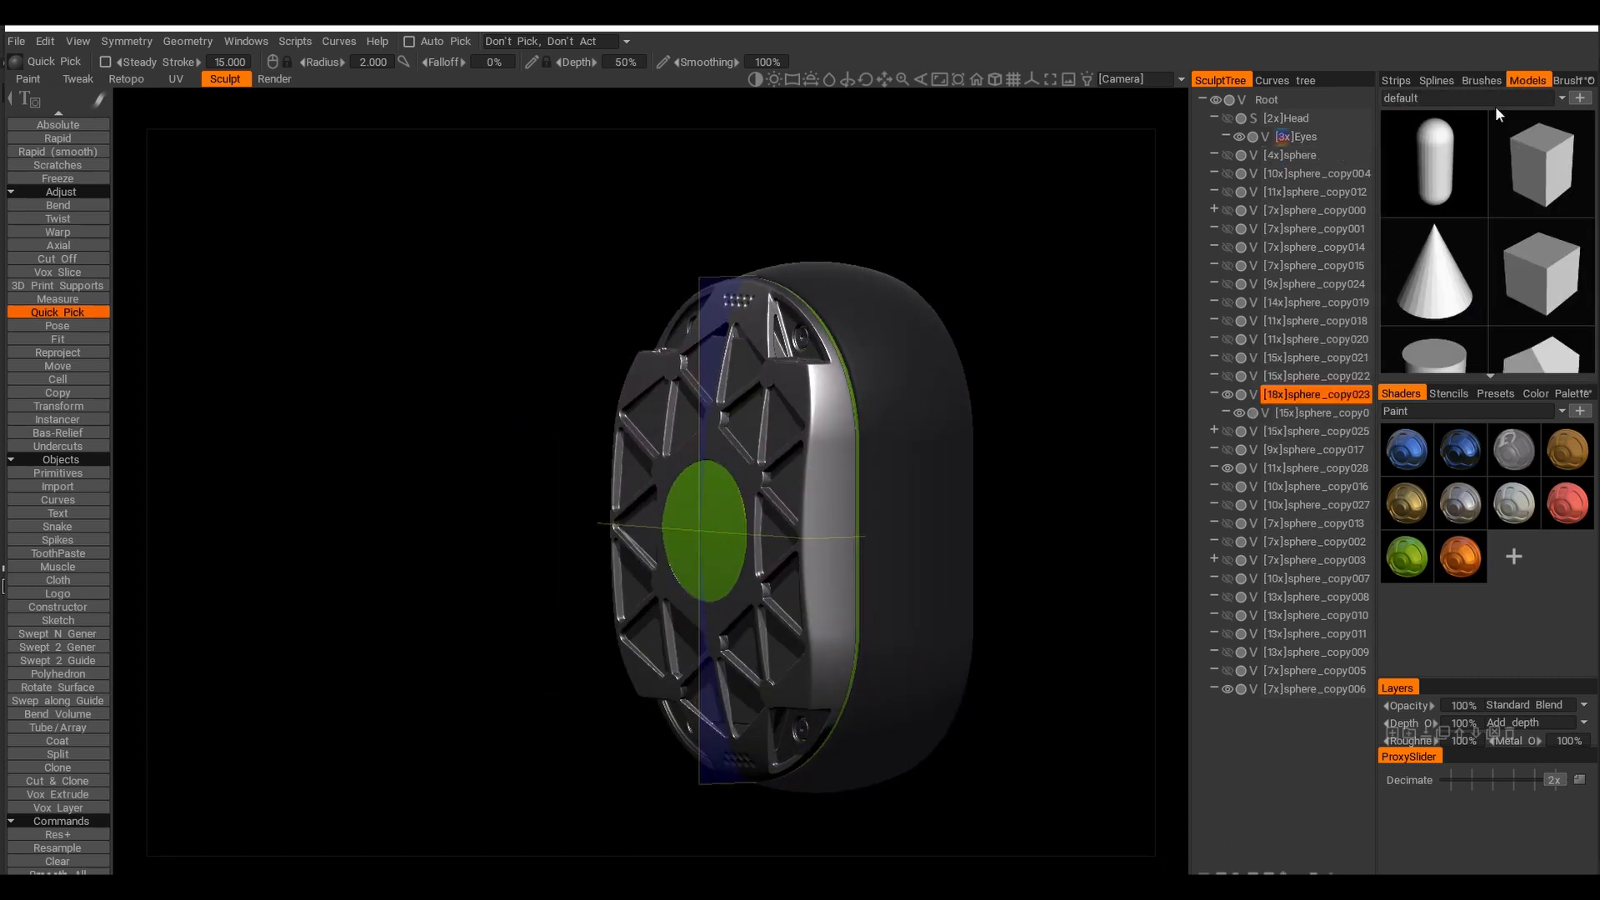
{"action": "left_click", "coordinate": [1452, 152]}
{"action": "left_click", "coordinate": [1458, 251]}
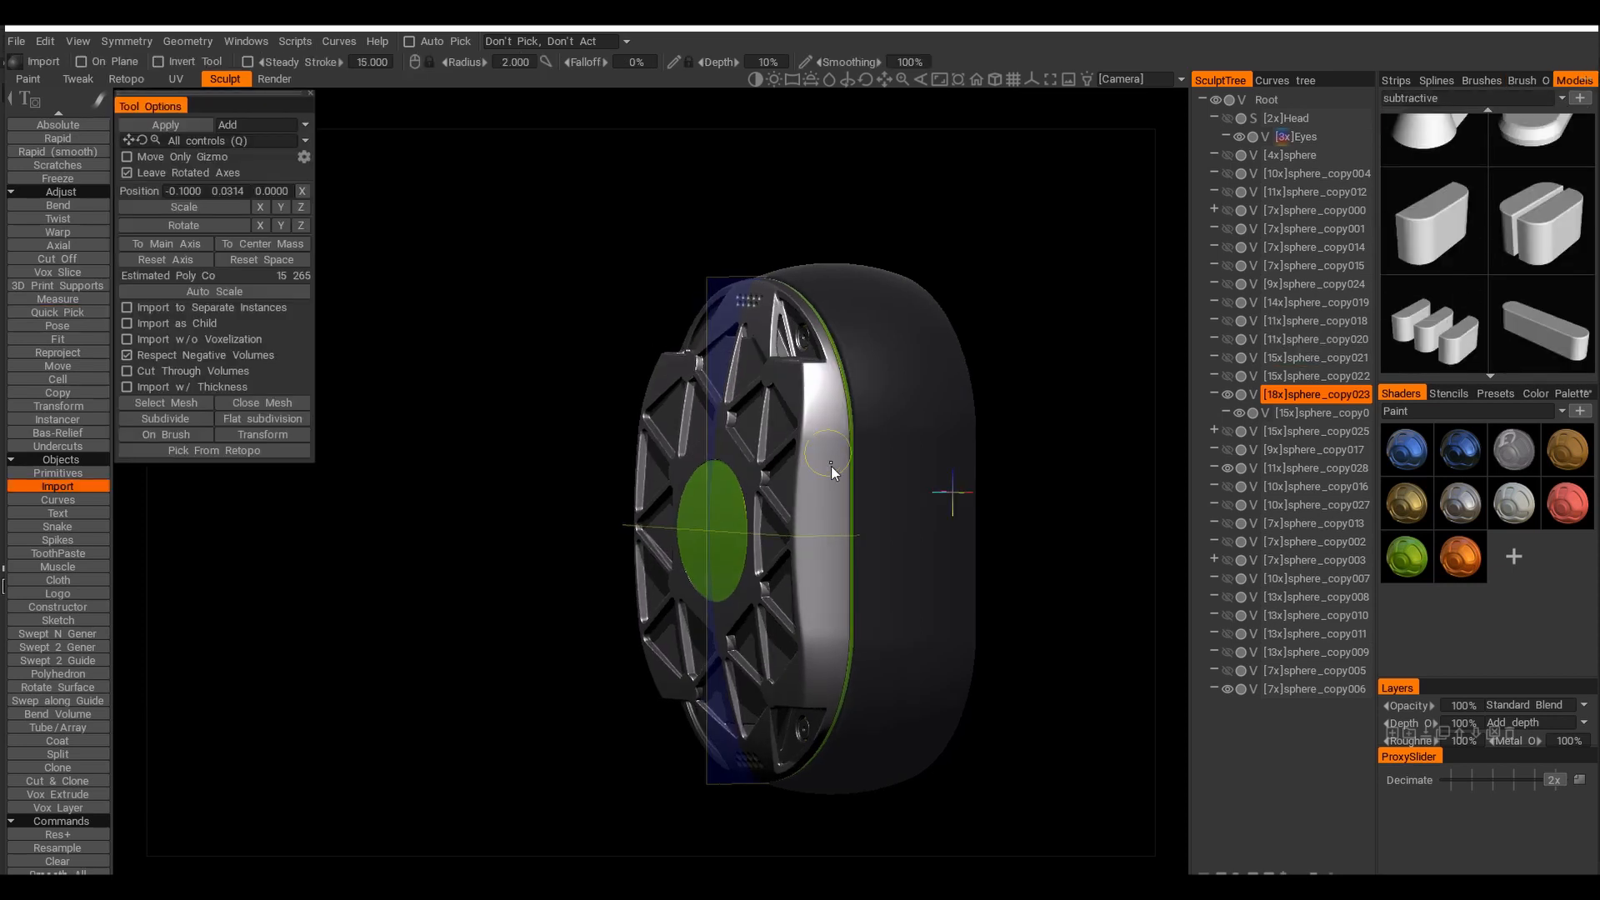
{"action": "left_click", "coordinate": [224, 440]}
Stamp the chosen subtractive shape onto the cap with a radius of 1.586 and a depth of 17%
{"action": "left_click", "coordinate": [845, 512]}
{"action": "left_click_drag", "start_coordinate": [844, 512], "coordinate": [863, 468], "text": "alt"}
{"action": "scroll", "coordinate": [839, 367], "scroll_direction": "down", "scroll_amount": 5}
{"action": "mouse_move", "coordinate": [774, 427]}
{"action": "left_mouse_down", "text": "alt"}
{"action": "mouse_move", "coordinate": [839, 366]}
{"action": "mouse_move", "coordinate": [925, 413]}
{"action": "mouse_move", "coordinate": [864, 411]}
{"action": "mouse_move", "coordinate": [869, 483]}
{"action": "mouse_move", "coordinate": [902, 421]}
{"action": "mouse_move", "coordinate": [710, 517]}
{"action": "mouse_move", "coordinate": [853, 503]}
{"action": "mouse_move", "coordinate": [892, 538]}
{"action": "mouse_move", "coordinate": [857, 561]}
{"action": "mouse_move", "coordinate": [937, 519]}
{"action": "left_mouse_up", "text": "alt"}
{"action": "scroll", "coordinate": [864, 411], "scroll_direction": "up", "scroll_amount": 5}
{"action": "left_click", "coordinate": [864, 410]}
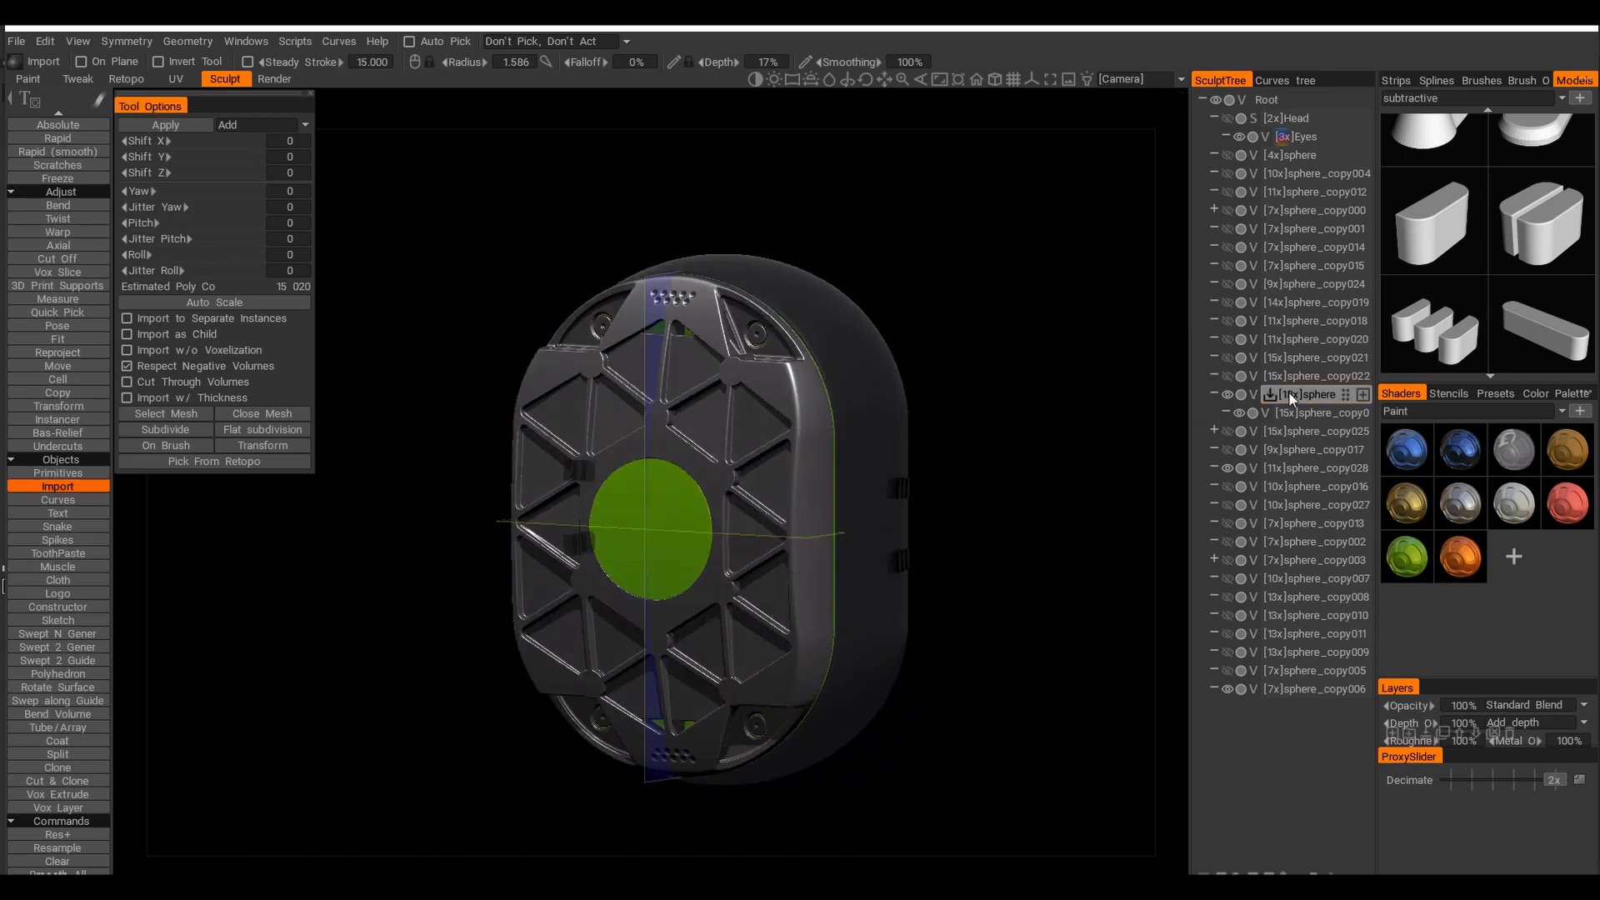
{"action": "right_click", "coordinate": [1289, 396]}
{"action": "left_click", "coordinate": [1075, 307]}
{"action": "left_click", "coordinate": [537, 528]}
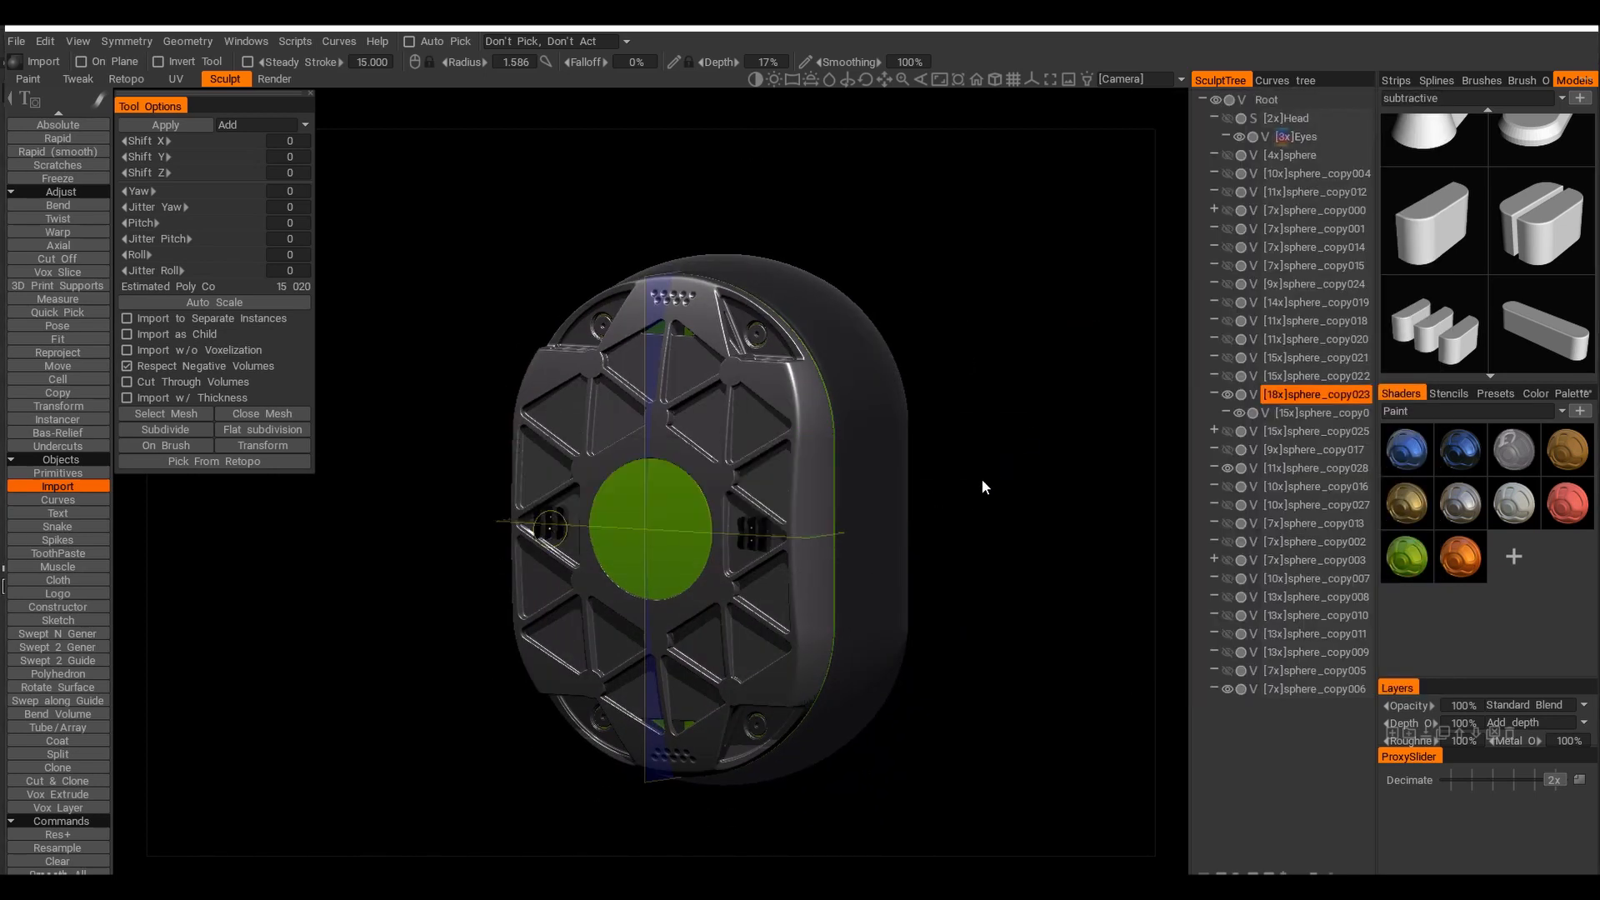
{"action": "left_click_drag", "start_coordinate": [943, 508], "coordinate": [878, 477], "text": "alt"}
{"action": "key", "text": "ctrl+z"}
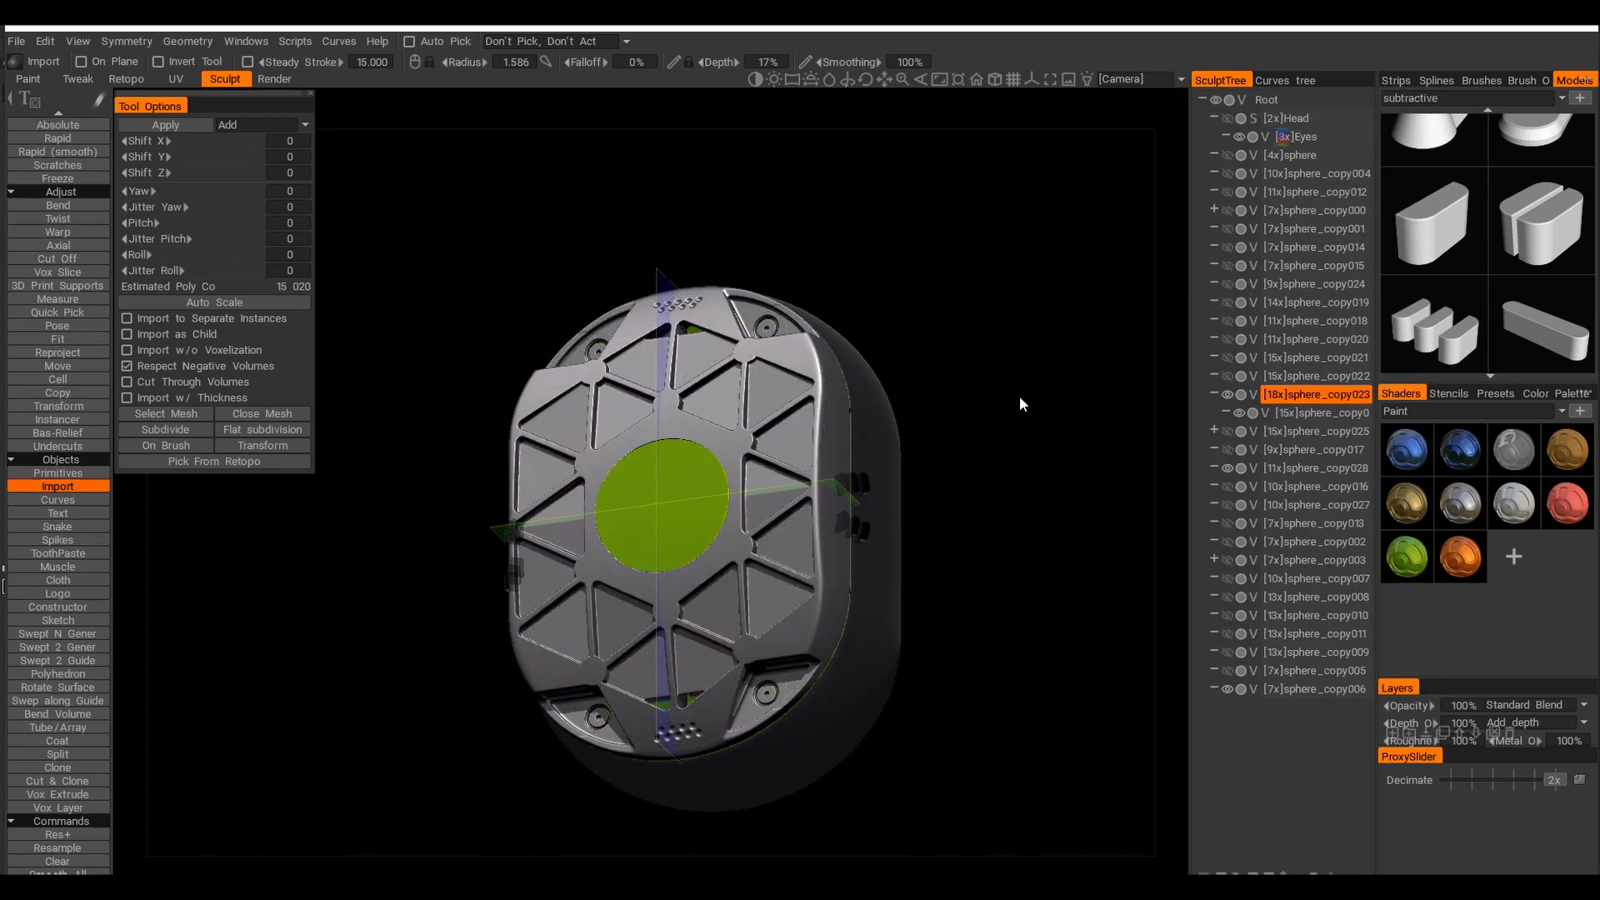
Run the volume command on the cap sphere_copy023 again and accept its settings
{"action": "left_click_drag", "start_coordinate": [1022, 400], "coordinate": [1018, 444], "text": "alt"}
{"action": "right_click", "coordinate": [1288, 395]}
{"action": "mouse_move", "coordinate": [1203, 296]}
{"action": "left_click", "coordinate": [1075, 307]}
{"action": "left_click", "coordinate": [536, 528]}
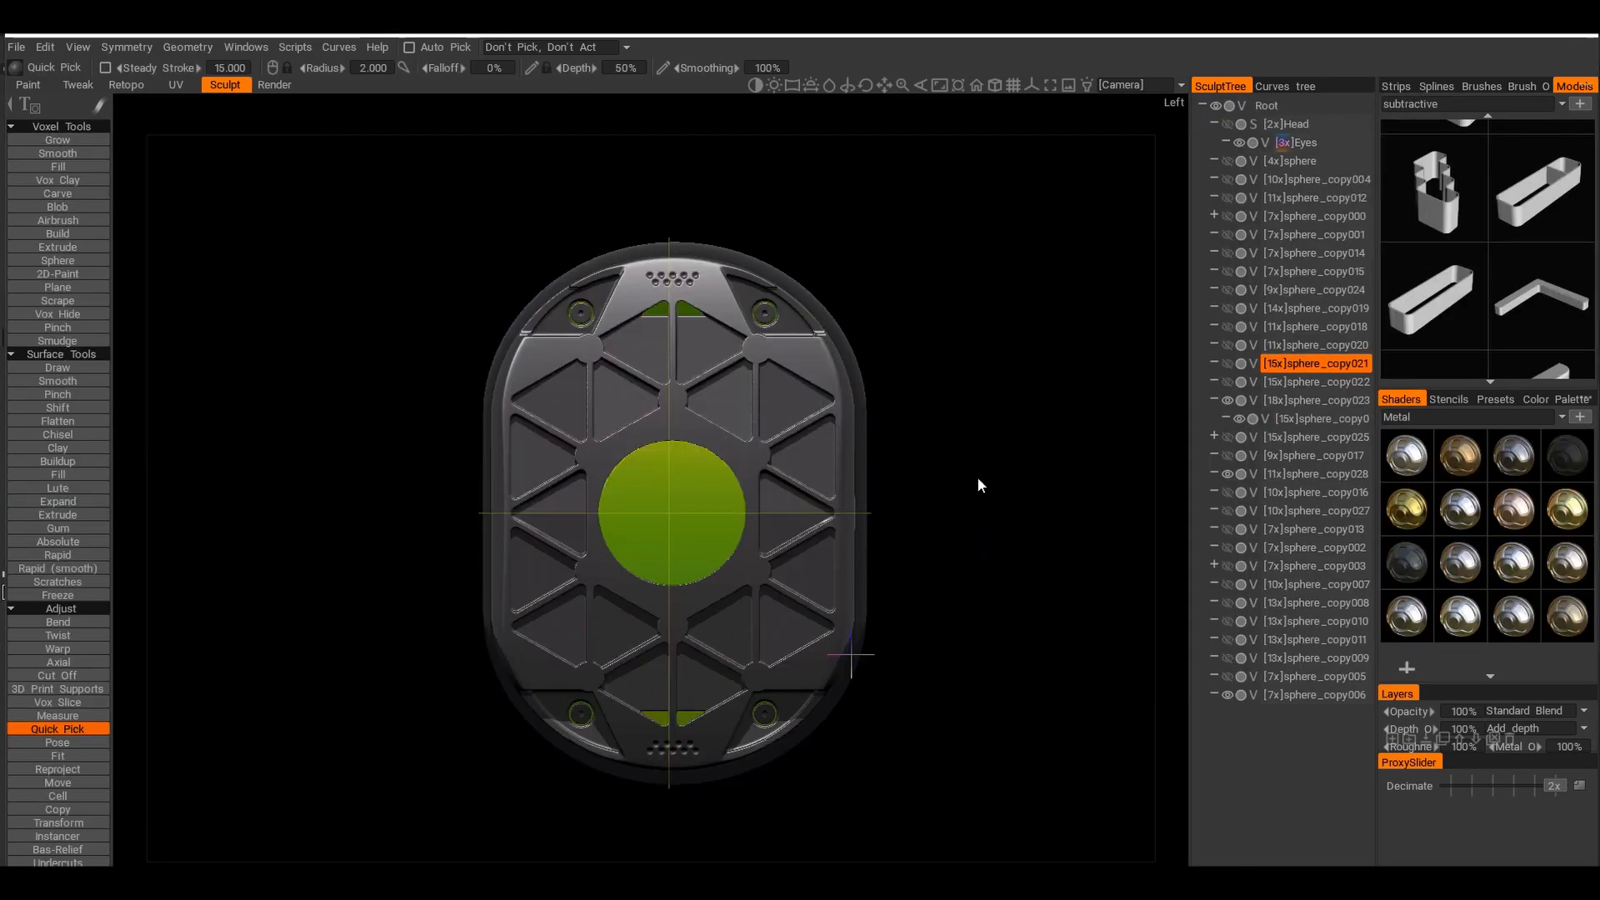
Duplicate sphere_copy021 and hide the original
{"action": "left_click_drag", "start_coordinate": [977, 477], "coordinate": [943, 521], "text": "alt"}
{"action": "scroll", "coordinate": [943, 521], "scroll_direction": "up", "scroll_amount": 3}
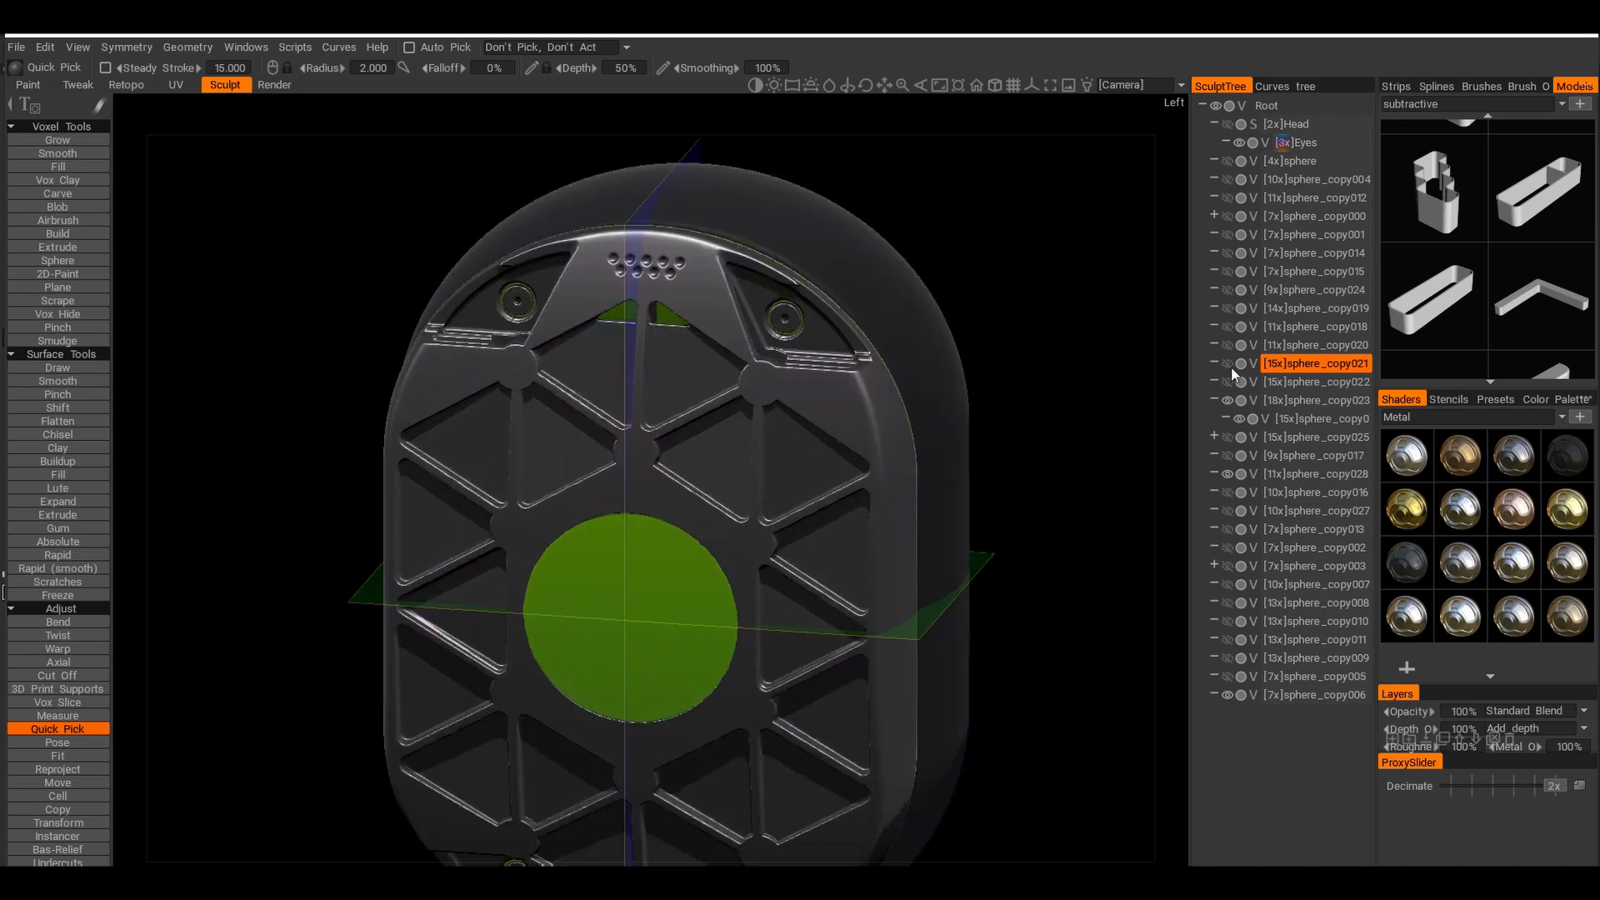
{"action": "left_click", "coordinate": [1230, 365]}
{"action": "key", "text": "KP_4"}
{"action": "key", "text": "ctrl+d"}
{"action": "key", "text": "Escape"}
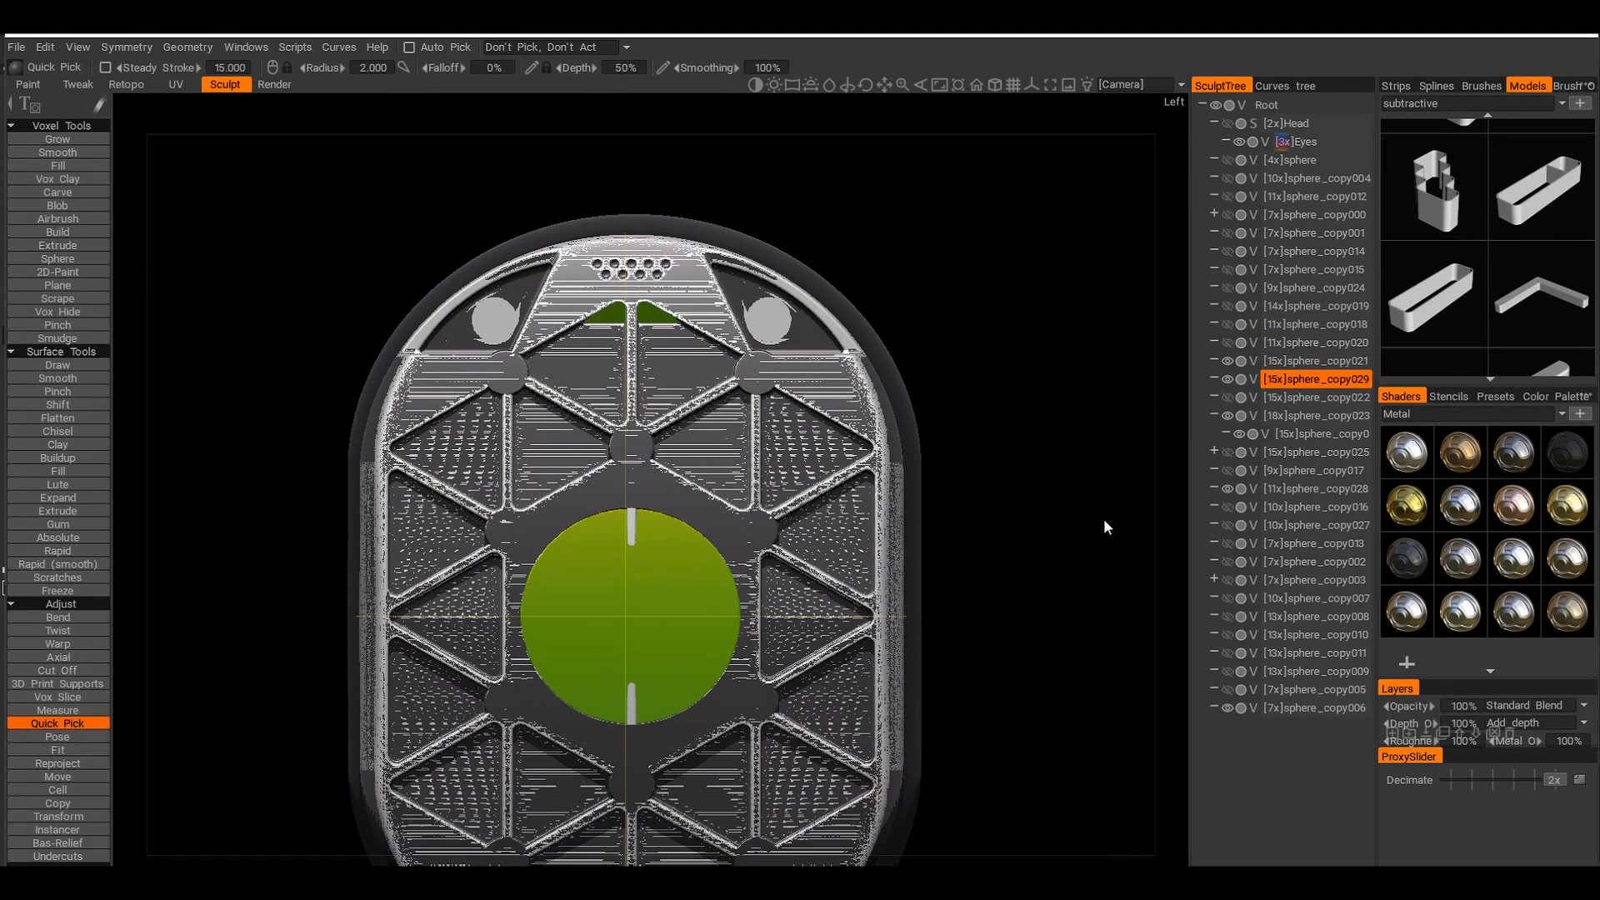
{"action": "scroll", "coordinate": [1103, 525], "scroll_direction": "down", "scroll_amount": 5}
{"action": "left_click", "coordinate": [1227, 364]}
{"action": "scroll", "coordinate": [986, 364], "scroll_direction": "up", "scroll_amount": 4}
{"action": "mouse_move", "coordinate": [937, 432]}
{"action": "middle_mouse_down"}
{"action": "mouse_move", "coordinate": [964, 382]}
{"action": "mouse_move", "coordinate": [948, 473]}
{"action": "middle_mouse_up"}
Hide the central and lower areas of sphere_copy029 from the left view using Vox Hide with rectangular selections
{"action": "left_click", "coordinate": [57, 311]}
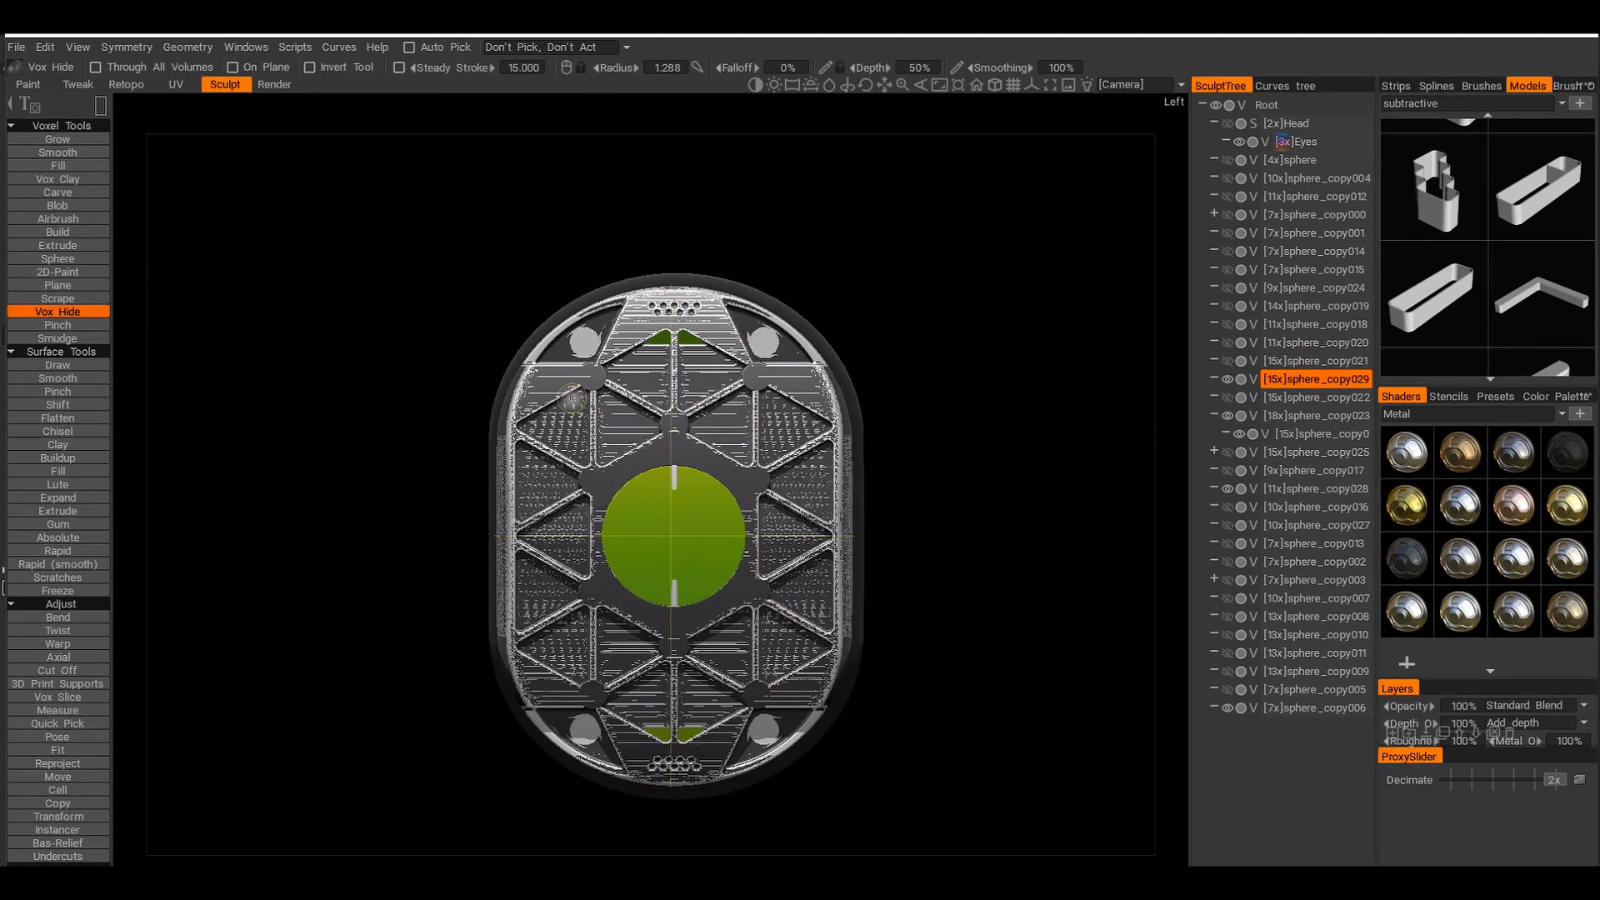
{"action": "left_click_drag", "start_coordinate": [652, 238], "coordinate": [700, 524]}
{"action": "left_click_drag", "start_coordinate": [483, 741], "coordinate": [808, 528]}
{"action": "scroll", "coordinate": [808, 528], "scroll_direction": "up", "scroll_amount": 3}
{"action": "key", "text": "KP_4"}
{"action": "scroll", "coordinate": [932, 578], "scroll_direction": "up", "scroll_amount": 3}
Hide more of sphere_copy029 with a rectangular Vox Hide selection from the top view
{"action": "left_click_drag", "start_coordinate": [932, 577], "coordinate": [1117, 438], "text": "alt"}
{"action": "left_click", "coordinate": [1225, 380]}
{"action": "key", "text": "KP_8"}
{"action": "left_click_drag", "start_coordinate": [261, 660], "coordinate": [755, 552]}
{"action": "left_click_drag", "start_coordinate": [1030, 497], "coordinate": [1030, 496]}
{"action": "mouse_move", "coordinate": [915, 539]}
{"action": "left_mouse_down", "text": "alt"}
{"action": "mouse_move", "coordinate": [778, 464]}
{"action": "mouse_move", "coordinate": [814, 421]}
{"action": "mouse_move", "coordinate": [811, 510]}
{"action": "mouse_move", "coordinate": [716, 533]}
{"action": "mouse_move", "coordinate": [767, 484]}
{"action": "left_mouse_up", "text": "alt"}
{"action": "key", "text": "KP_4"}
Try to combine the trimmed sphere_copy029 with the cap sphere_copy023
{"action": "left_click_drag", "start_coordinate": [1316, 379], "coordinate": [1343, 423]}
{"action": "mouse_move", "coordinate": [917, 516]}
{"action": "left_mouse_down", "text": "alt"}
{"action": "mouse_move", "coordinate": [875, 542]}
{"action": "mouse_move", "coordinate": [914, 501]}
{"action": "mouse_move", "coordinate": [1065, 438]}
{"action": "left_mouse_up", "text": "alt"}
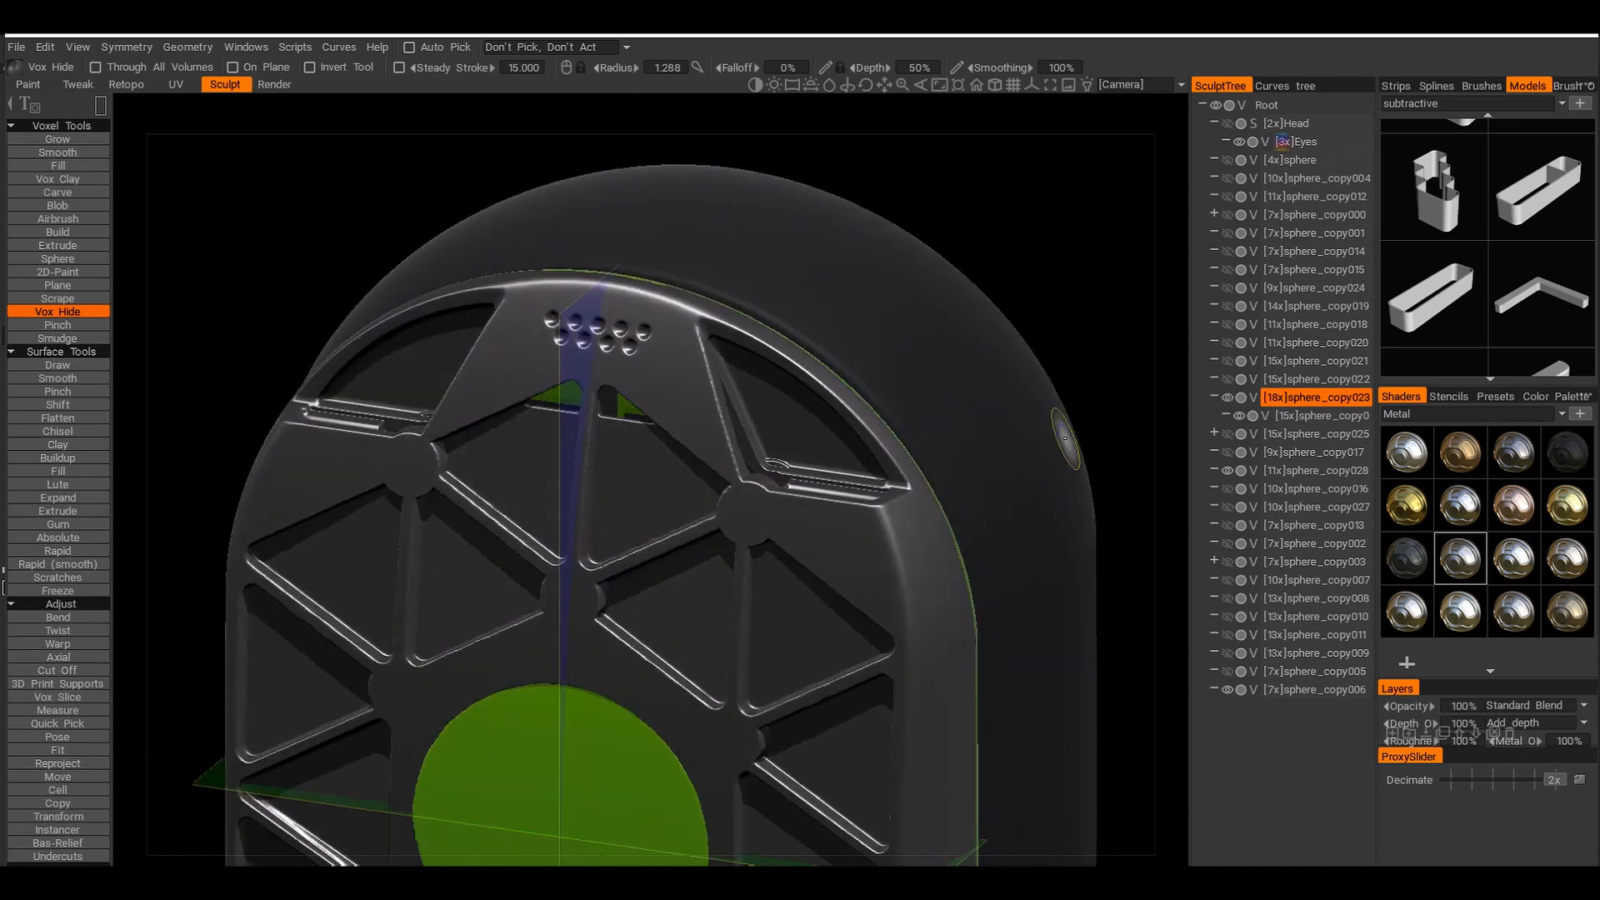
{"action": "key", "text": "KP_4"}
{"action": "left_click", "coordinate": [1227, 379]}
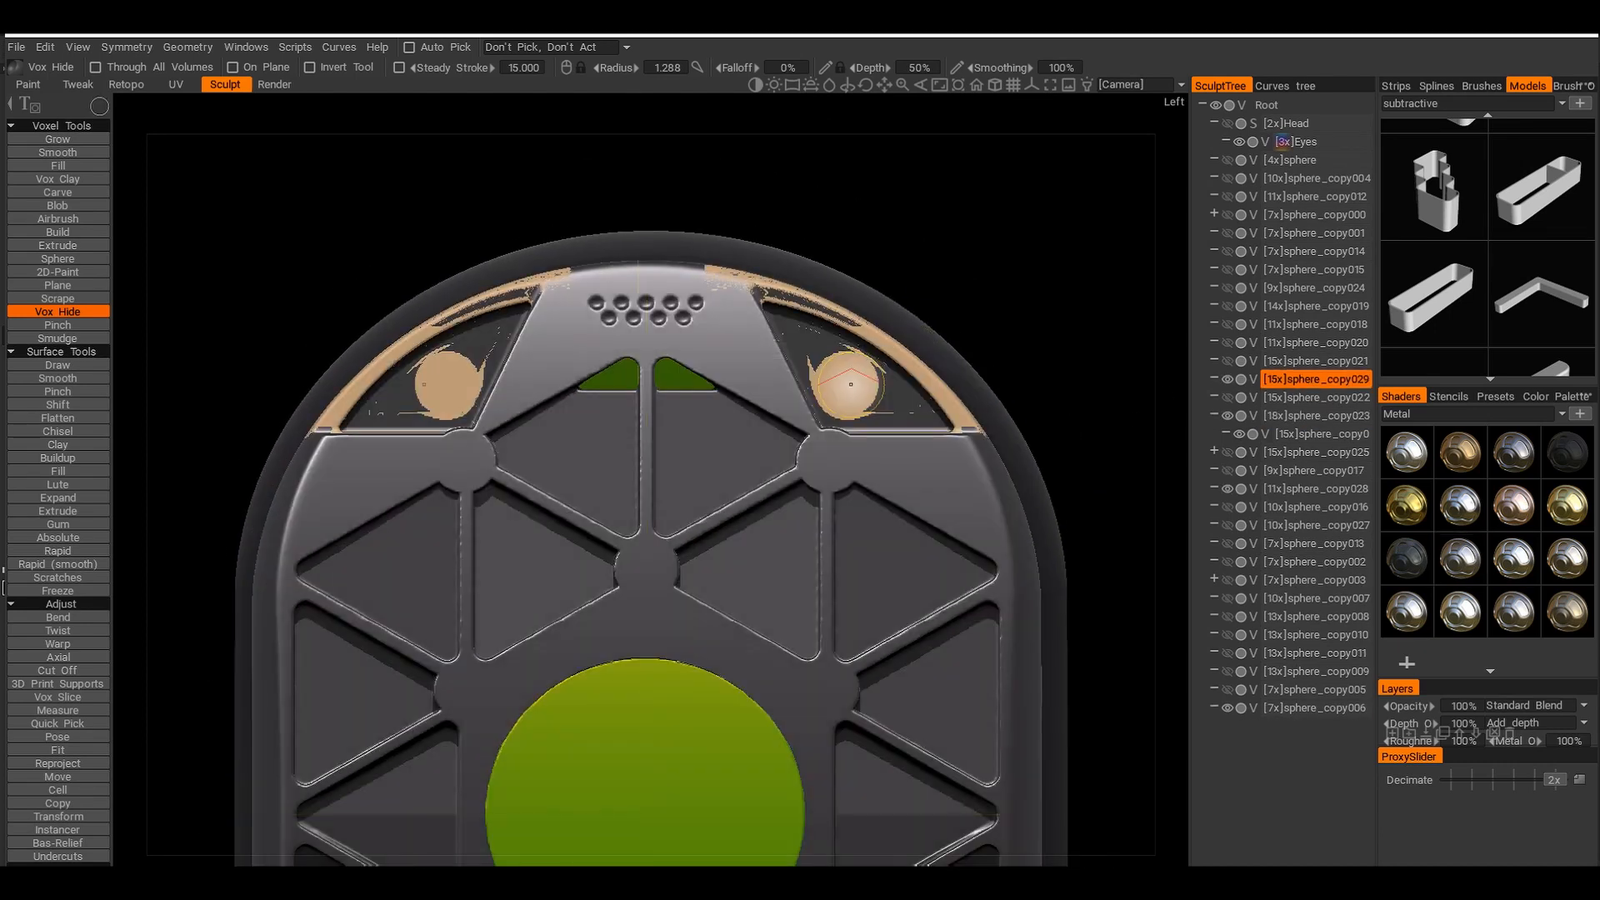
Hide the round screw covers of sphere_copy029 in the corner windows with circular Vox Hide selections
{"action": "left_click_drag", "start_coordinate": [883, 408], "coordinate": [883, 408]}
{"action": "left_click_drag", "start_coordinate": [882, 407], "coordinate": [903, 422], "text": "alt"}
{"action": "key", "text": "KP_4"}
{"action": "left_click_drag", "start_coordinate": [434, 342], "coordinate": [493, 391]}
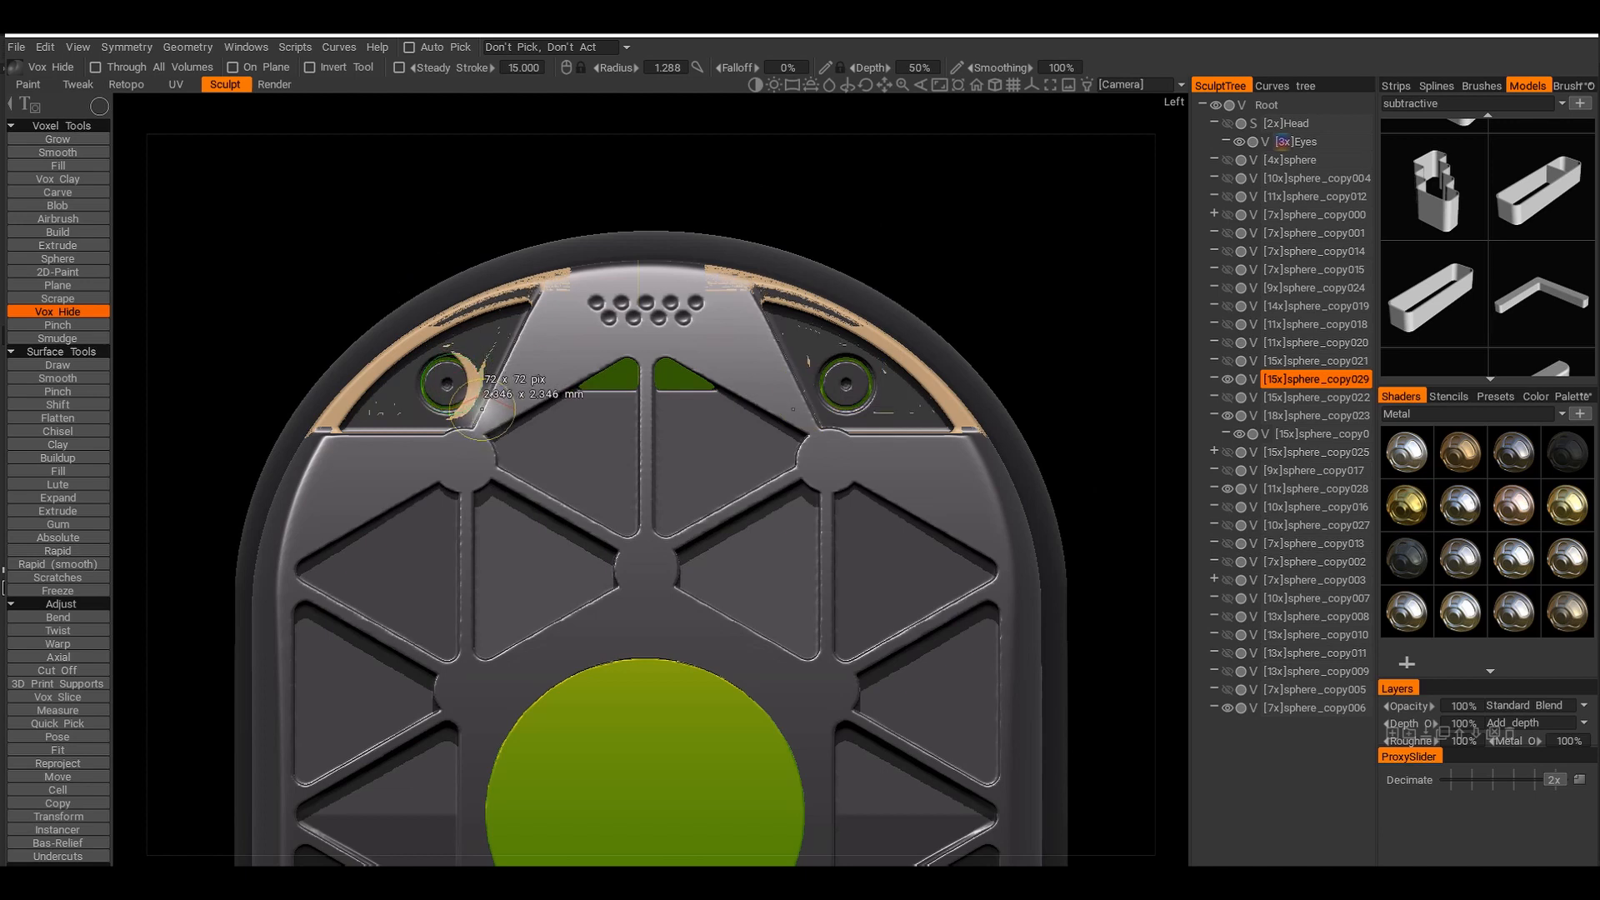
{"action": "left_click_drag", "start_coordinate": [852, 391], "coordinate": [817, 429], "text": "alt"}
Turn off X-axis symmetry and hide the leftover piece of sphere_copy029 beside the upper-left corner screw
{"action": "key", "text": "KP_4"}
{"action": "key", "text": "s"}
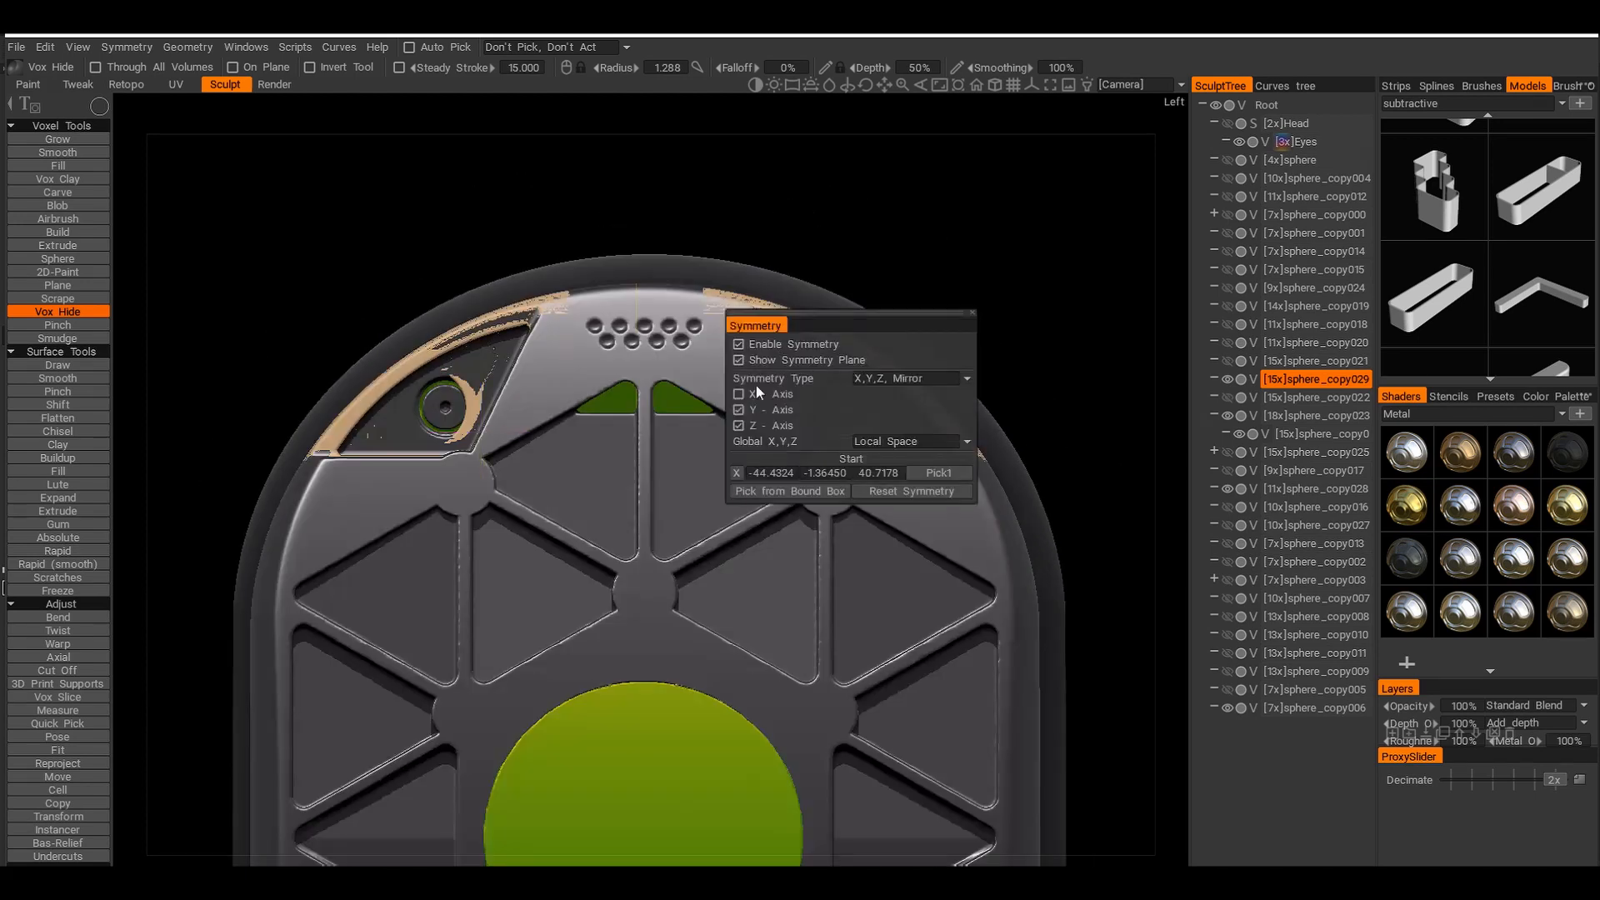
{"action": "middle_click_drag", "start_coordinate": [600, 400], "coordinate": [580, 427], "text": "alt"}
{"action": "left_click_drag", "start_coordinate": [491, 354], "coordinate": [454, 450]}
{"action": "mouse_move", "coordinate": [867, 450]}
{"action": "left_mouse_down", "text": "alt"}
{"action": "mouse_move", "coordinate": [1036, 497]}
{"action": "mouse_move", "coordinate": [725, 557]}
{"action": "mouse_move", "coordinate": [533, 534]}
{"action": "mouse_move", "coordinate": [583, 483]}
{"action": "mouse_move", "coordinate": [746, 450]}
{"action": "mouse_move", "coordinate": [538, 527]}
{"action": "left_mouse_up", "text": "alt"}
{"action": "key", "text": "KP_8"}
{"action": "key", "text": "KP_4"}
{"action": "key", "text": "e"}
{"action": "key", "text": "KP_8"}
Combine the remaining corner rim pieces of sphere_copy029 with the cap sphere_copy023
{"action": "left_click", "coordinate": [1300, 415]}
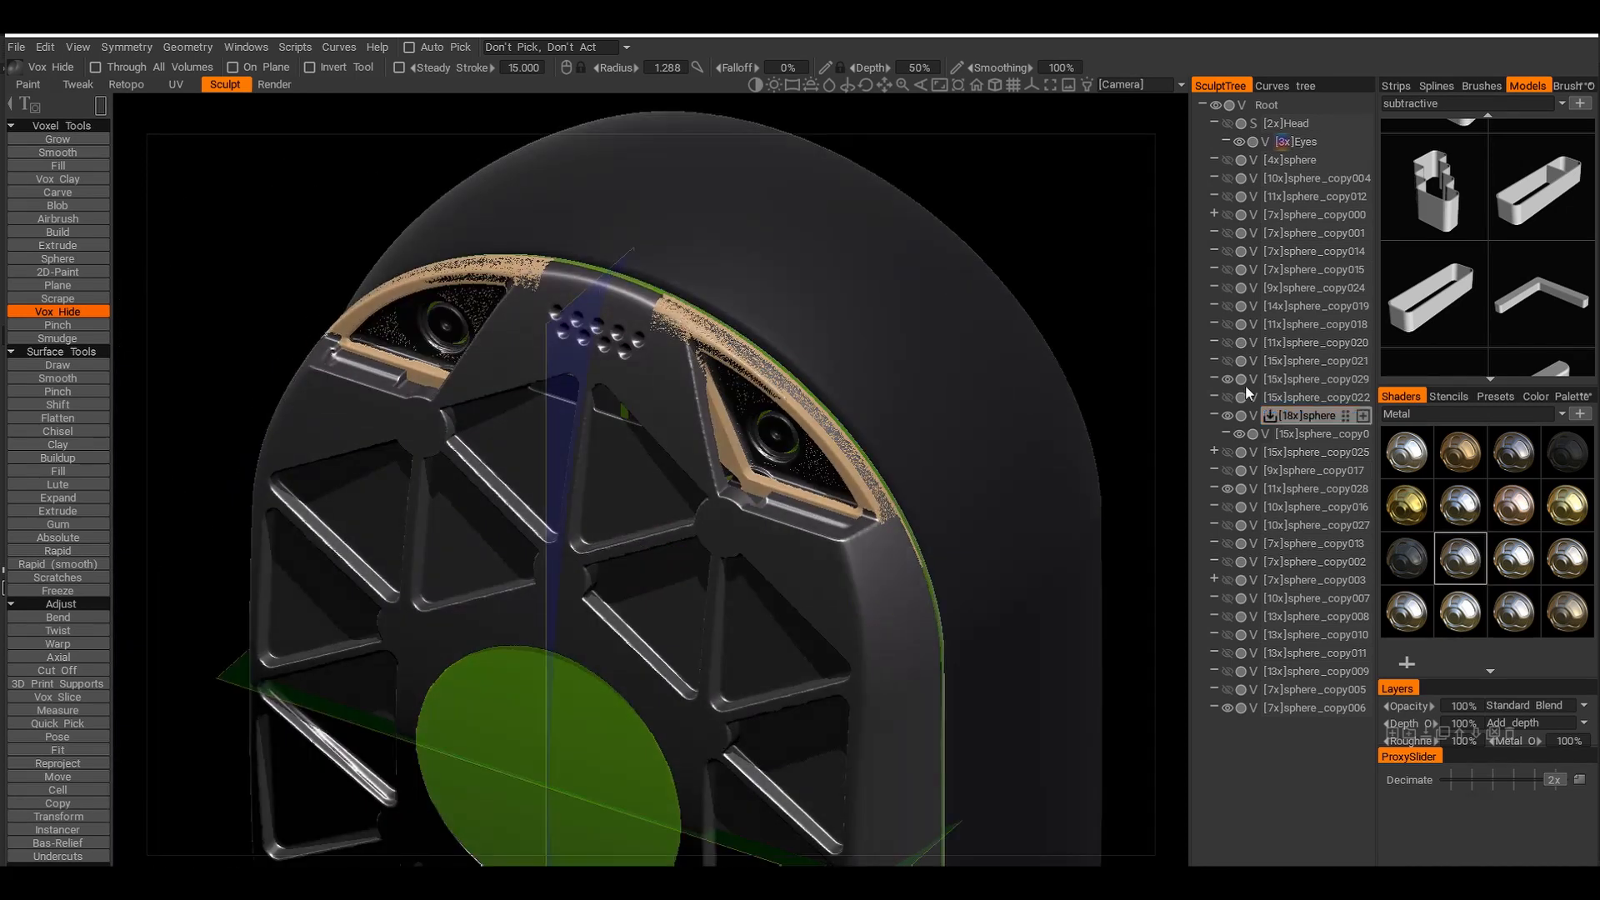
{"action": "left_click_drag", "start_coordinate": [1275, 388], "coordinate": [1343, 413]}
{"action": "left_click_drag", "start_coordinate": [1042, 467], "coordinate": [1099, 443], "text": "alt"}
Show sphere_copy021, make a fresh duplicate of it and hide the original again
{"action": "left_click", "coordinate": [1228, 362]}
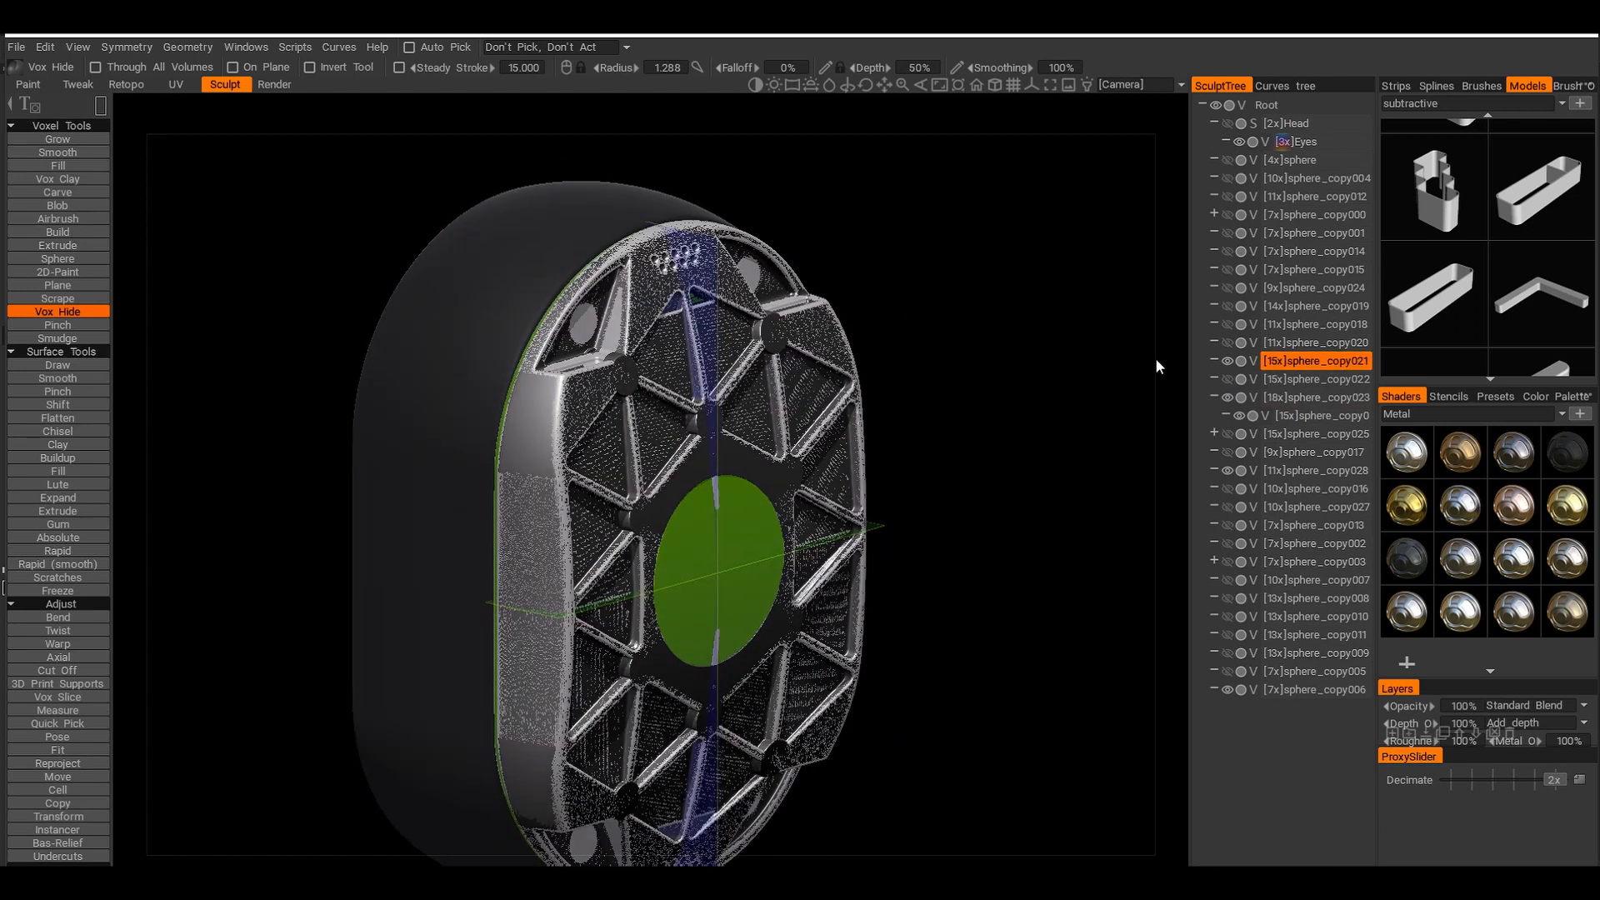
{"action": "key", "text": "ctrl+d"}
{"action": "left_click", "coordinate": [1228, 363]}
Try hiding the upper-left, lower and right areas of the new sphere_copy029 with rectangular Vox Hide selections
{"action": "left_click", "coordinate": [58, 312]}
{"action": "left_click_drag", "start_coordinate": [466, 248], "coordinate": [723, 524]}
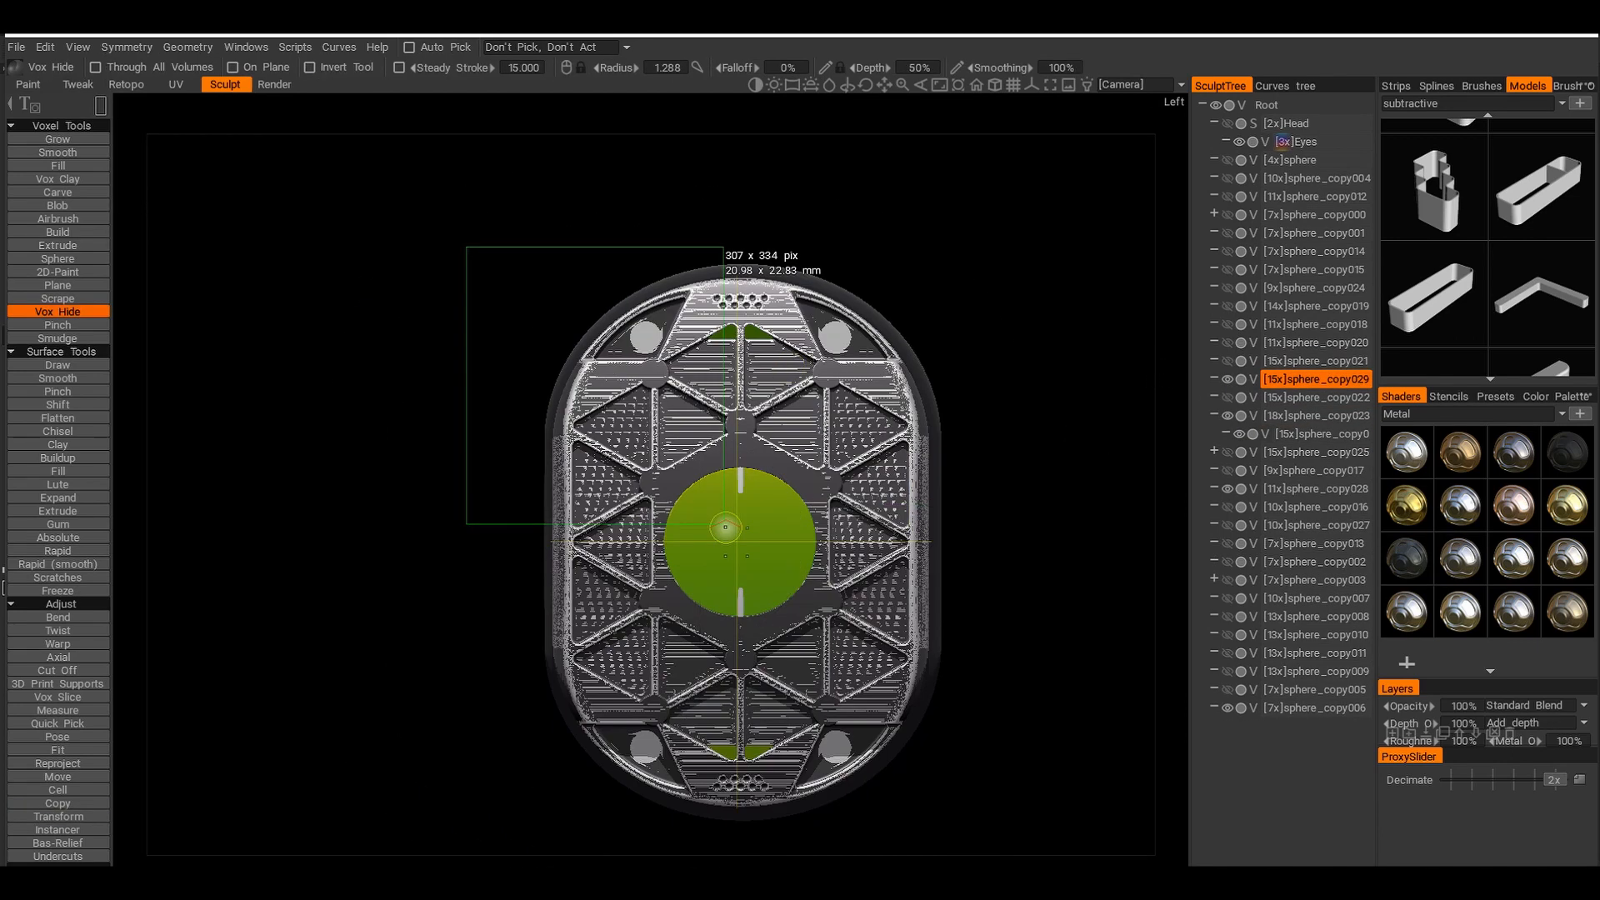
{"action": "left_click_drag", "start_coordinate": [1041, 597], "coordinate": [448, 448]}
{"action": "middle_click_drag", "start_coordinate": [458, 374], "coordinate": [463, 384]}
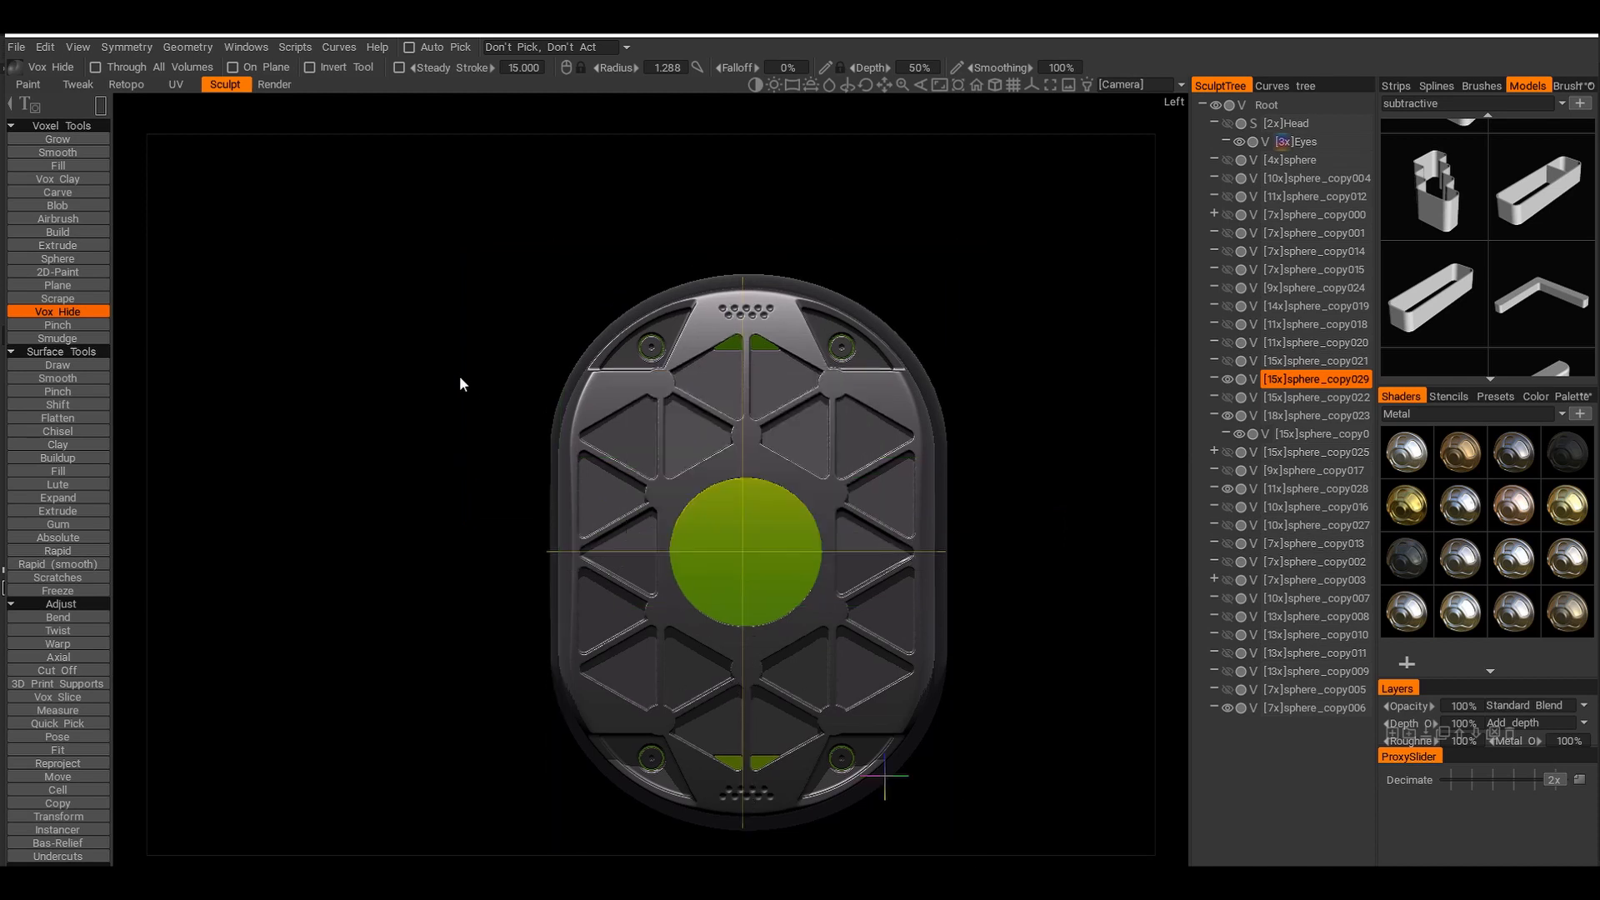
{"action": "left_click_drag", "start_coordinate": [790, 462], "coordinate": [1054, 700]}
{"action": "key", "text": "ctrl+z"}
Open the symmetry settings and hide the upper-left quarter of sphere_copy029 with a rectangular Vox Hide selection
{"action": "key", "text": "s"}
{"action": "middle_click_drag", "start_coordinate": [479, 227], "coordinate": [469, 232]}
{"action": "left_click_drag", "start_coordinate": [483, 226], "coordinate": [708, 500]}
Use Vox Hide on sphere_copy029 along the lower and slanted edges of the corner window, starting with a strip about 7 x 0.74 mm
{"action": "scroll", "coordinate": [631, 342], "scroll_direction": "up", "scroll_amount": 5}
{"action": "left_click_drag", "start_coordinate": [324, 434], "coordinate": [566, 409]}
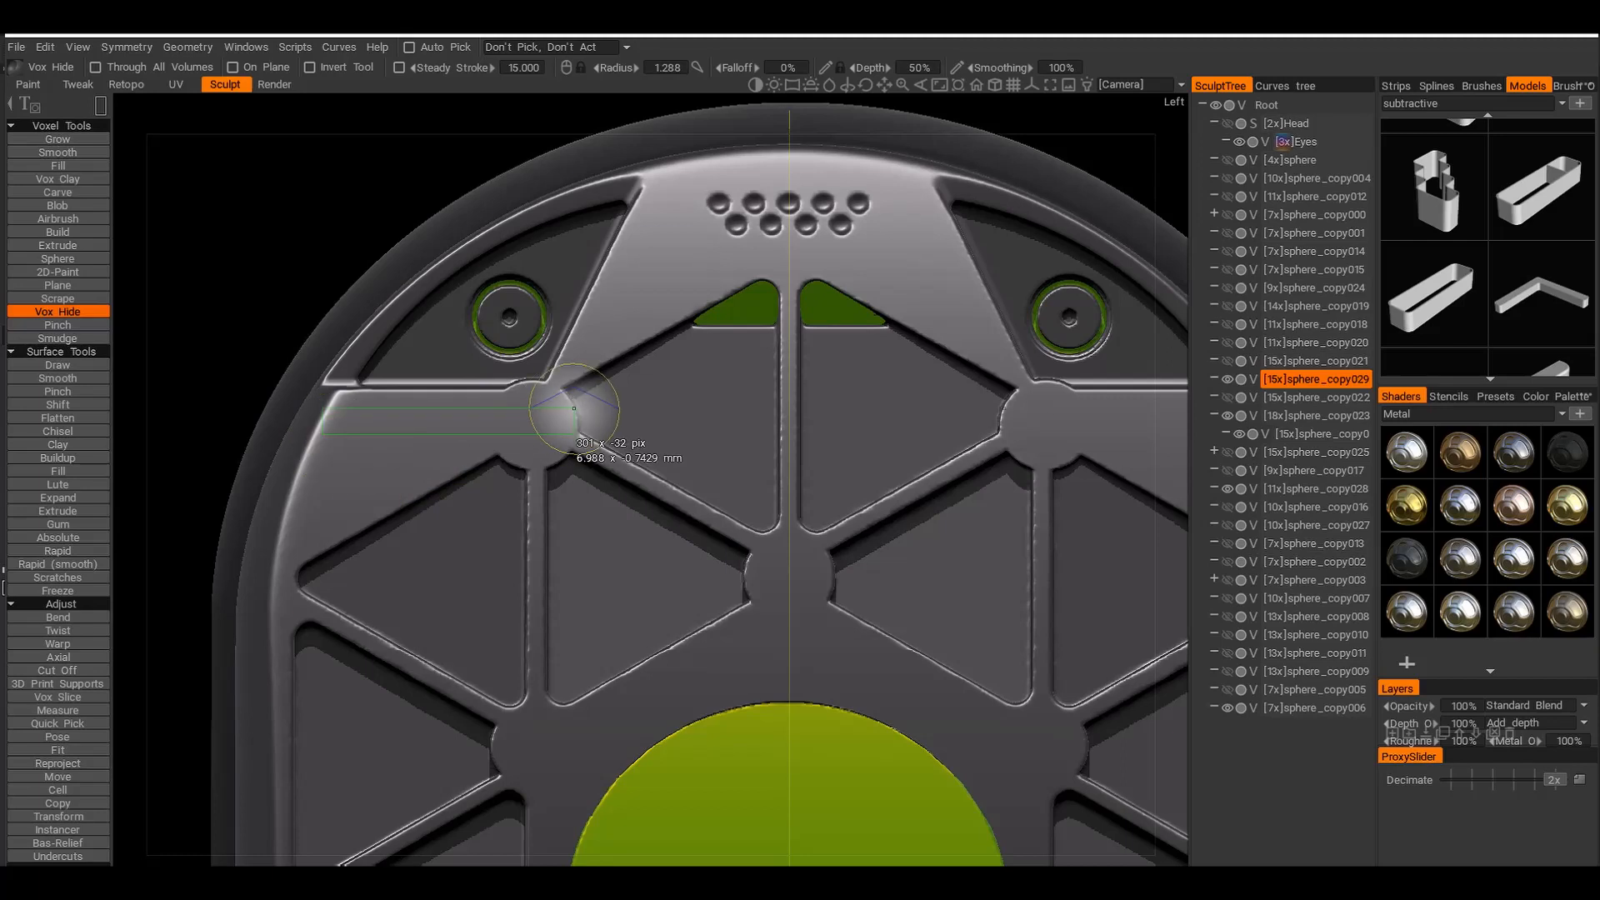
{"action": "left_click_drag", "start_coordinate": [321, 386], "coordinate": [672, 420]}
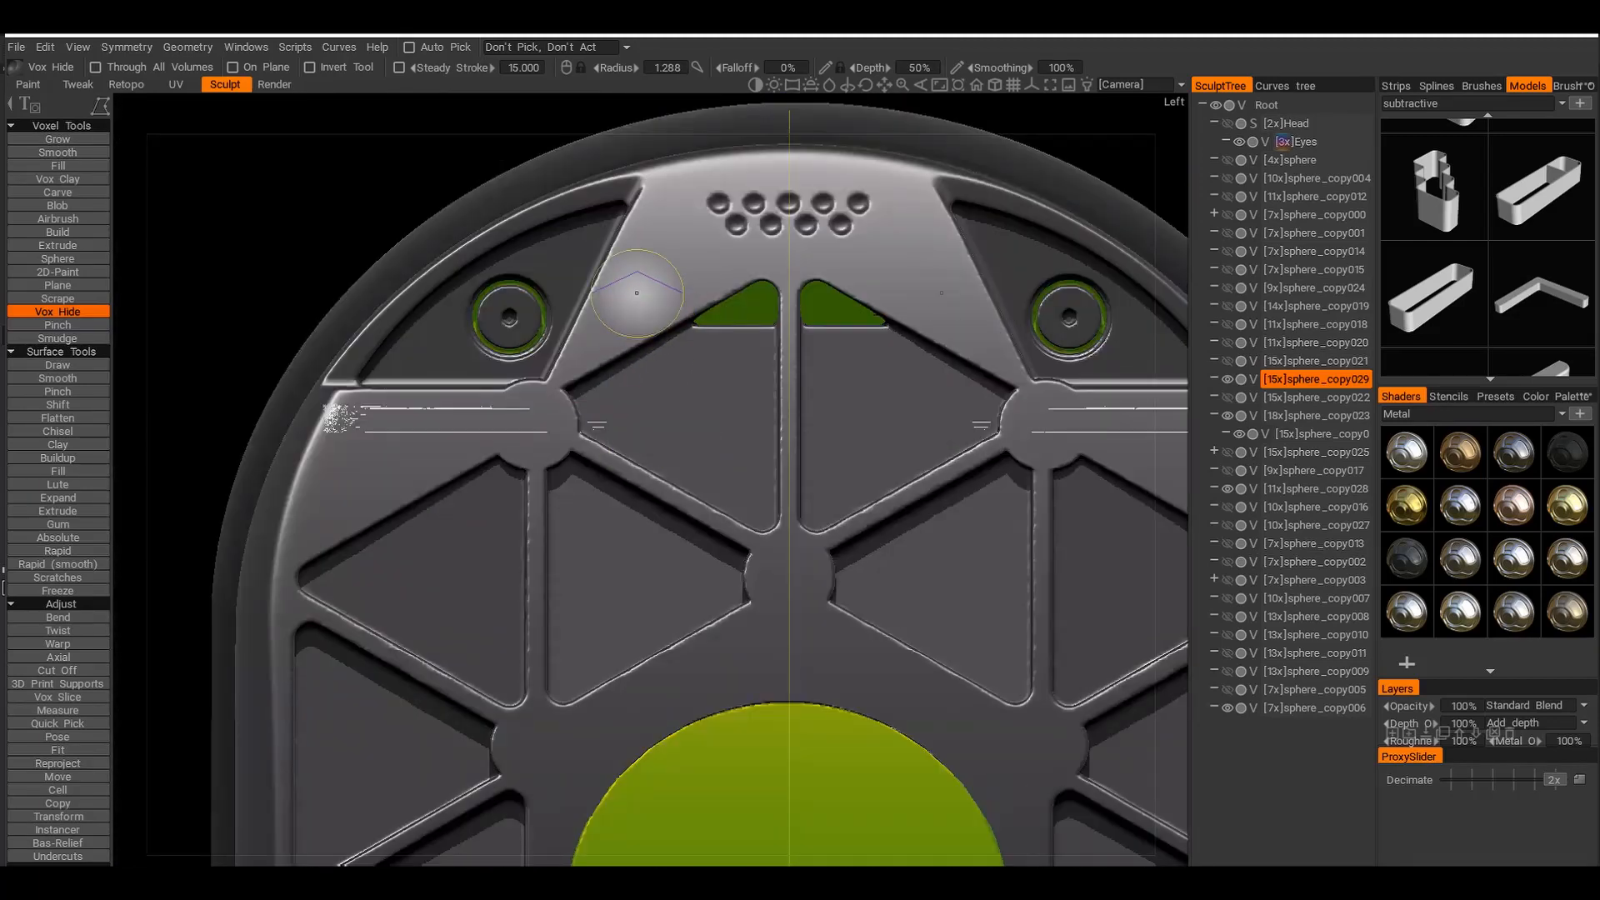
{"action": "left_click_drag", "start_coordinate": [625, 306], "coordinate": [535, 401], "text": "alt"}
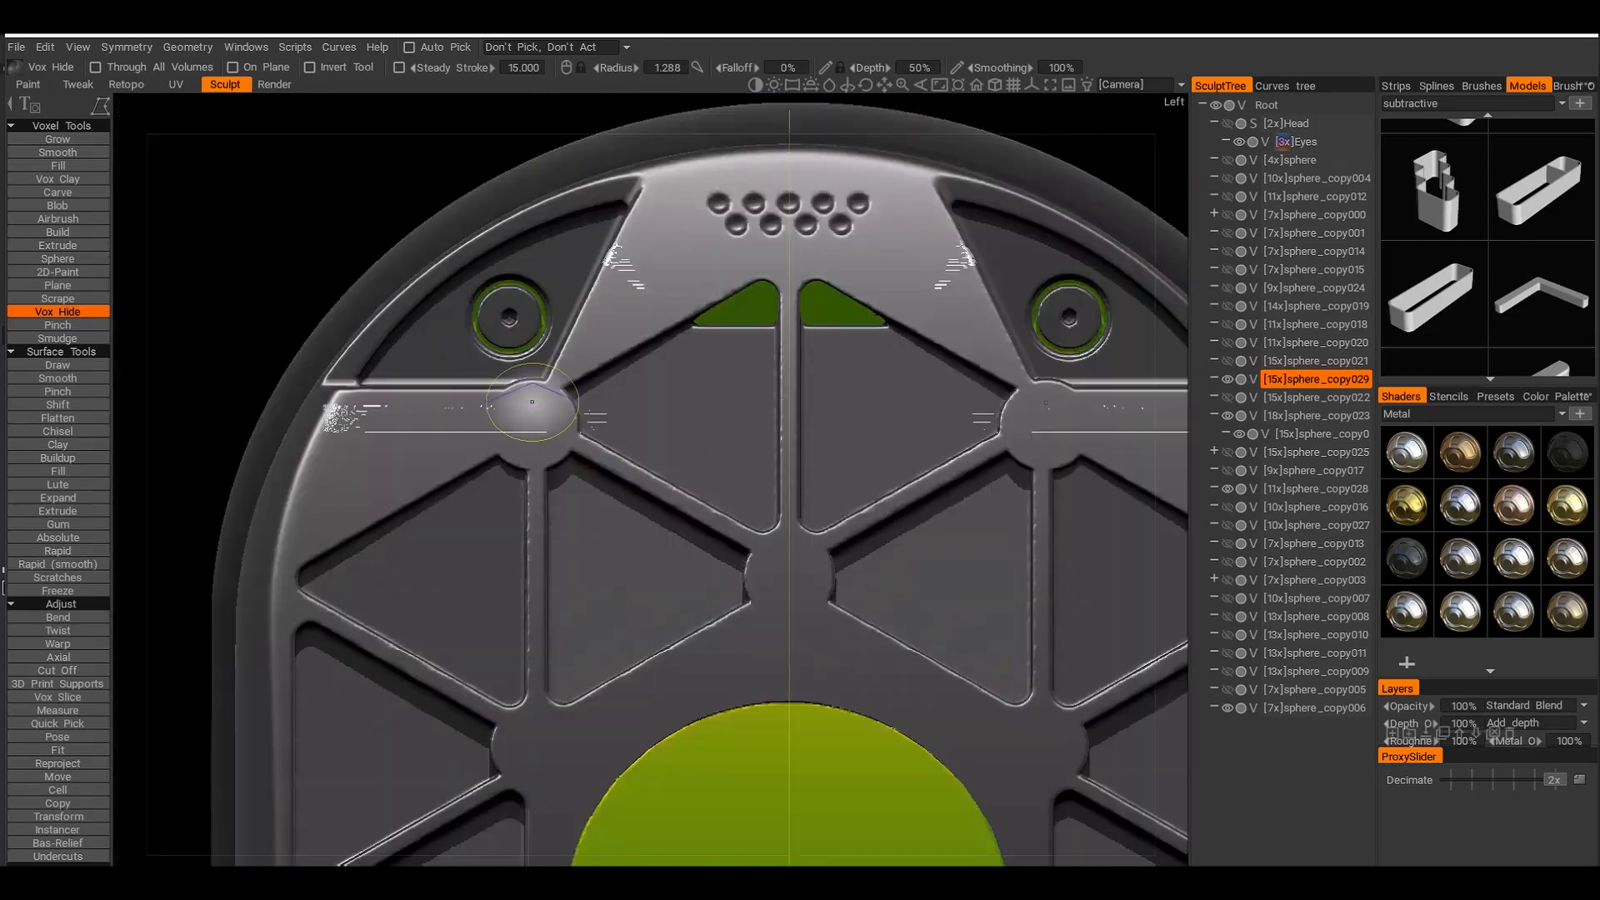
Hide a further patch of sphere_copy029 inside the corner window with Vox Hide and delete the volume
{"action": "left_click_drag", "start_coordinate": [624, 496], "coordinate": [754, 533], "text": "alt"}
{"action": "left_click_drag", "start_coordinate": [444, 354], "coordinate": [495, 381]}
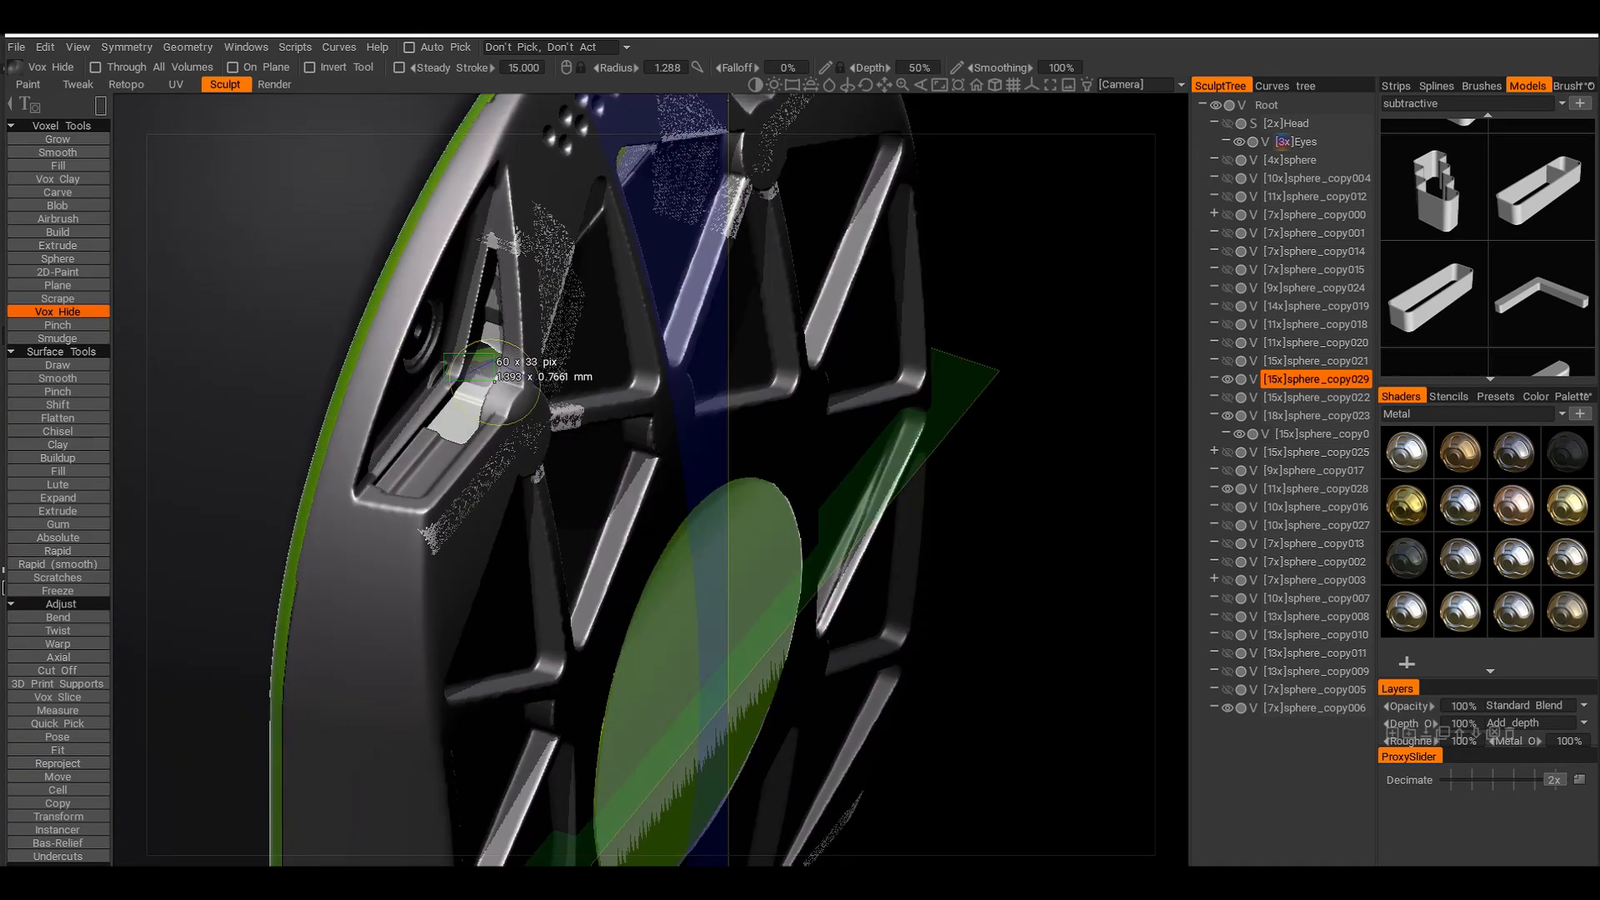
{"action": "left_click_drag", "start_coordinate": [634, 424], "coordinate": [440, 450], "text": "alt"}
{"action": "left_click_drag", "start_coordinate": [598, 499], "coordinate": [653, 456], "text": "alt"}
{"action": "left_click_drag", "start_coordinate": [542, 472], "coordinate": [1230, 423], "text": "alt"}
{"action": "key", "text": "Delete"}
Show sphere_copy022, duplicate it and hide the original again
{"action": "left_click", "coordinate": [1317, 398]}
{"action": "mouse_move", "coordinate": [1072, 462]}
{"action": "left_mouse_down", "text": "alt"}
{"action": "mouse_move", "coordinate": [1200, 382]}
{"action": "mouse_move", "coordinate": [507, 397]}
{"action": "mouse_move", "coordinate": [935, 354]}
{"action": "left_mouse_up", "text": "alt"}
{"action": "scroll", "coordinate": [507, 397], "scroll_direction": "down", "scroll_amount": 5}
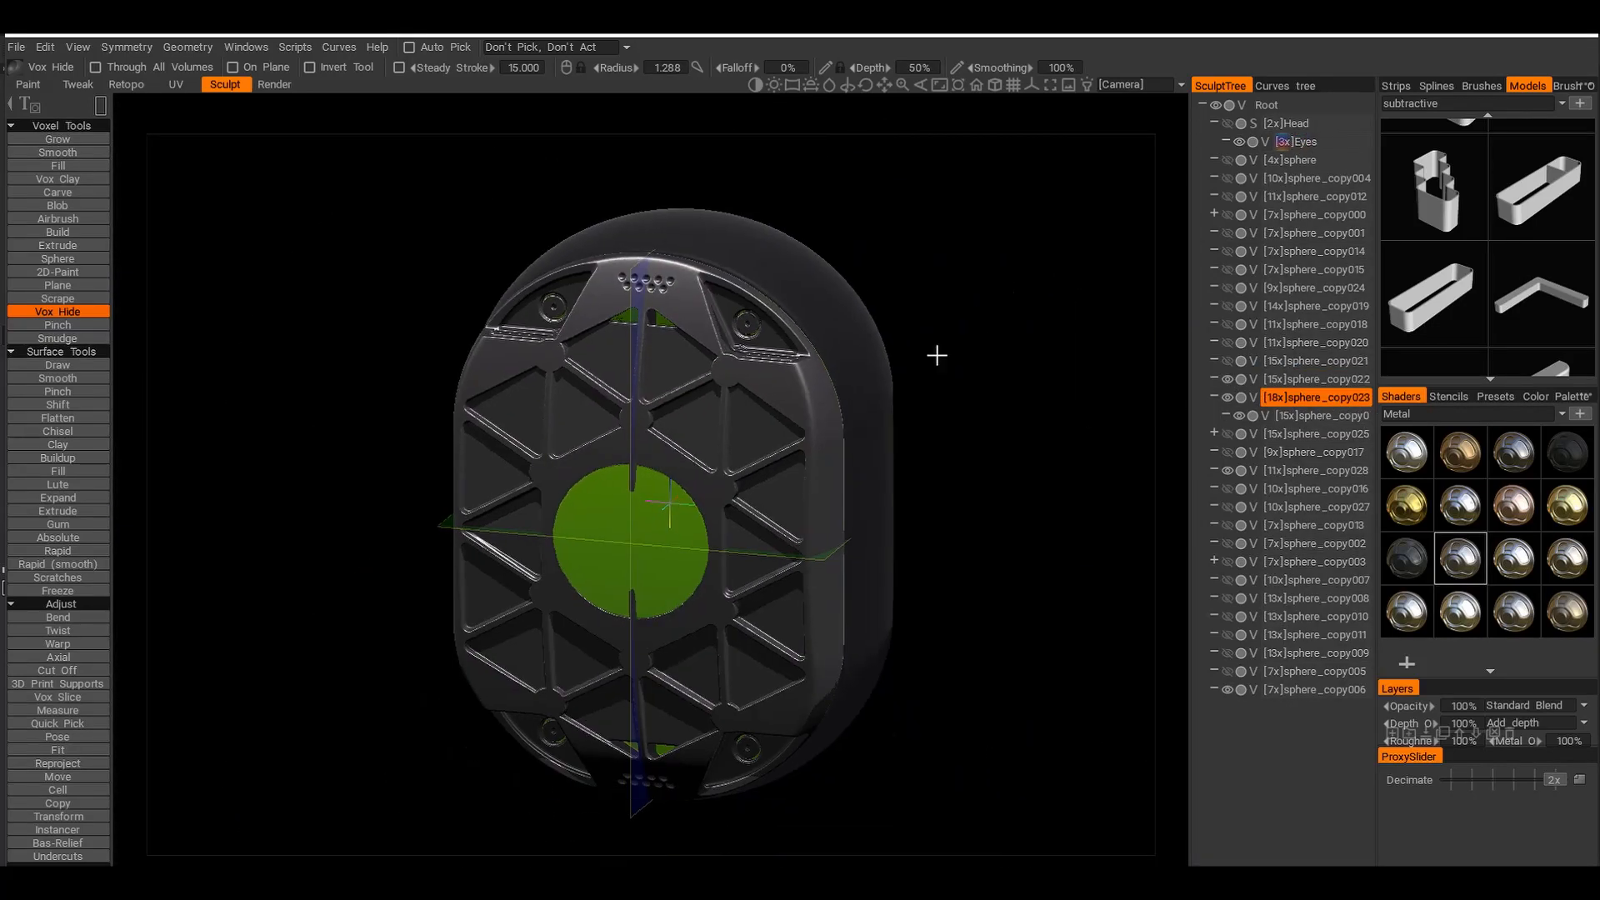
{"action": "left_click", "coordinate": [1226, 380]}
{"action": "left_click_drag", "start_coordinate": [1154, 366], "coordinate": [1250, 373], "text": "alt"}
{"action": "left_click", "coordinate": [1322, 381]}
{"action": "left_click_drag", "start_coordinate": [1083, 383], "coordinate": [1040, 383], "text": "alt"}
{"action": "key", "text": "ctrl+d"}
{"action": "left_click", "coordinate": [1228, 381]}
Hide an area about 37 x 17 mm across the middle of sphere_copy029 with Vox Hide, trim its upper centre and merge it into sphere_copy023
{"action": "scroll", "coordinate": [994, 447], "scroll_direction": "up", "scroll_amount": 4}
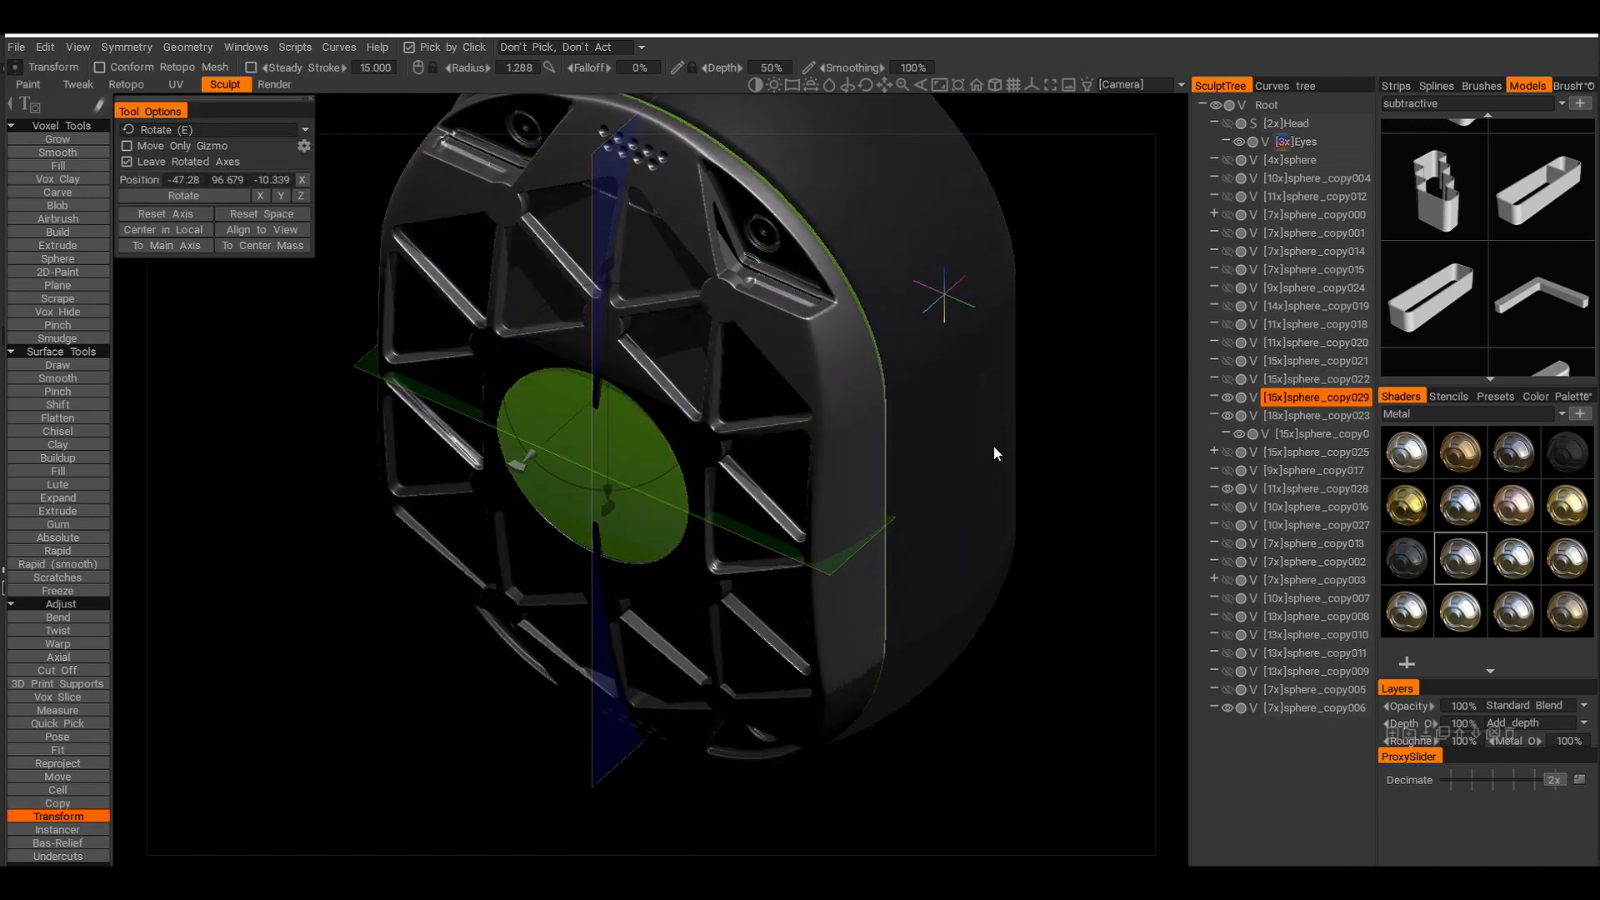
{"action": "left_click_drag", "start_coordinate": [995, 447], "coordinate": [1053, 355], "text": "alt"}
{"action": "middle_click_drag", "start_coordinate": [1053, 355], "coordinate": [1075, 265], "text": "alt"}
{"action": "left_click", "coordinate": [57, 311]}
{"action": "left_click_drag", "start_coordinate": [360, 263], "coordinate": [439, 295]}
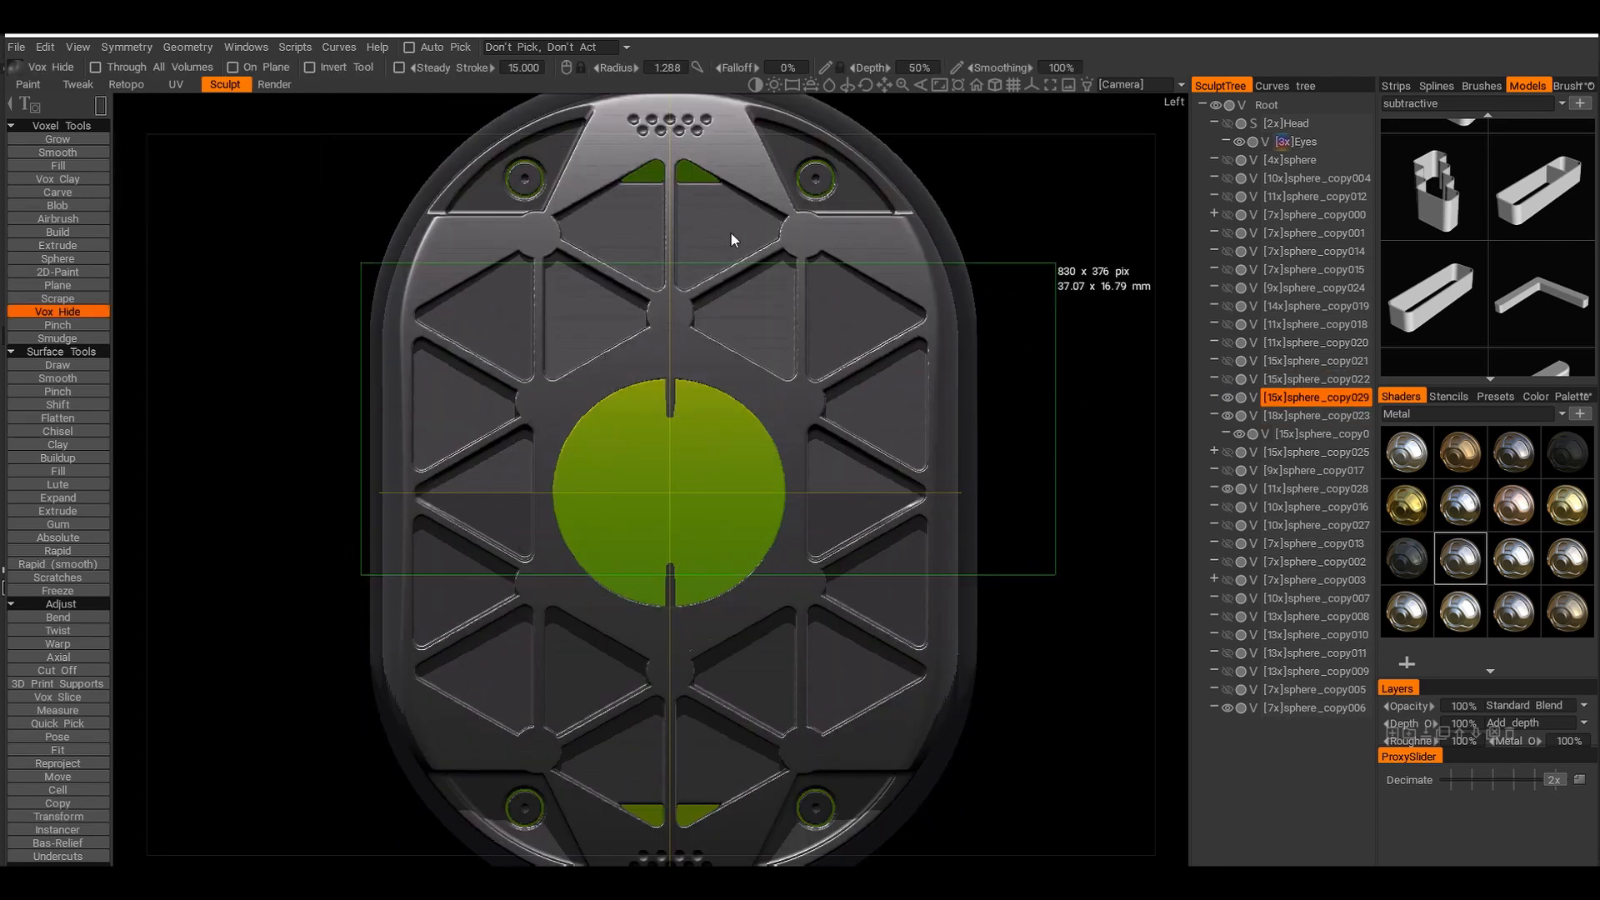
{"action": "middle_click_drag", "start_coordinate": [684, 226], "coordinate": [679, 319]}
{"action": "mouse_move", "coordinate": [625, 163]}
{"action": "left_mouse_down"}
{"action": "mouse_move", "coordinate": [697, 344]}
{"action": "mouse_move", "coordinate": [683, 374]}
{"action": "left_mouse_up"}
{"action": "mouse_move", "coordinate": [683, 373]}
{"action": "left_mouse_down", "text": "alt"}
{"action": "mouse_move", "coordinate": [692, 418]}
{"action": "mouse_move", "coordinate": [825, 441]}
{"action": "left_mouse_up", "text": "alt"}
{"action": "left_click_drag", "start_coordinate": [1352, 396], "coordinate": [1344, 414], "text": "shift"}
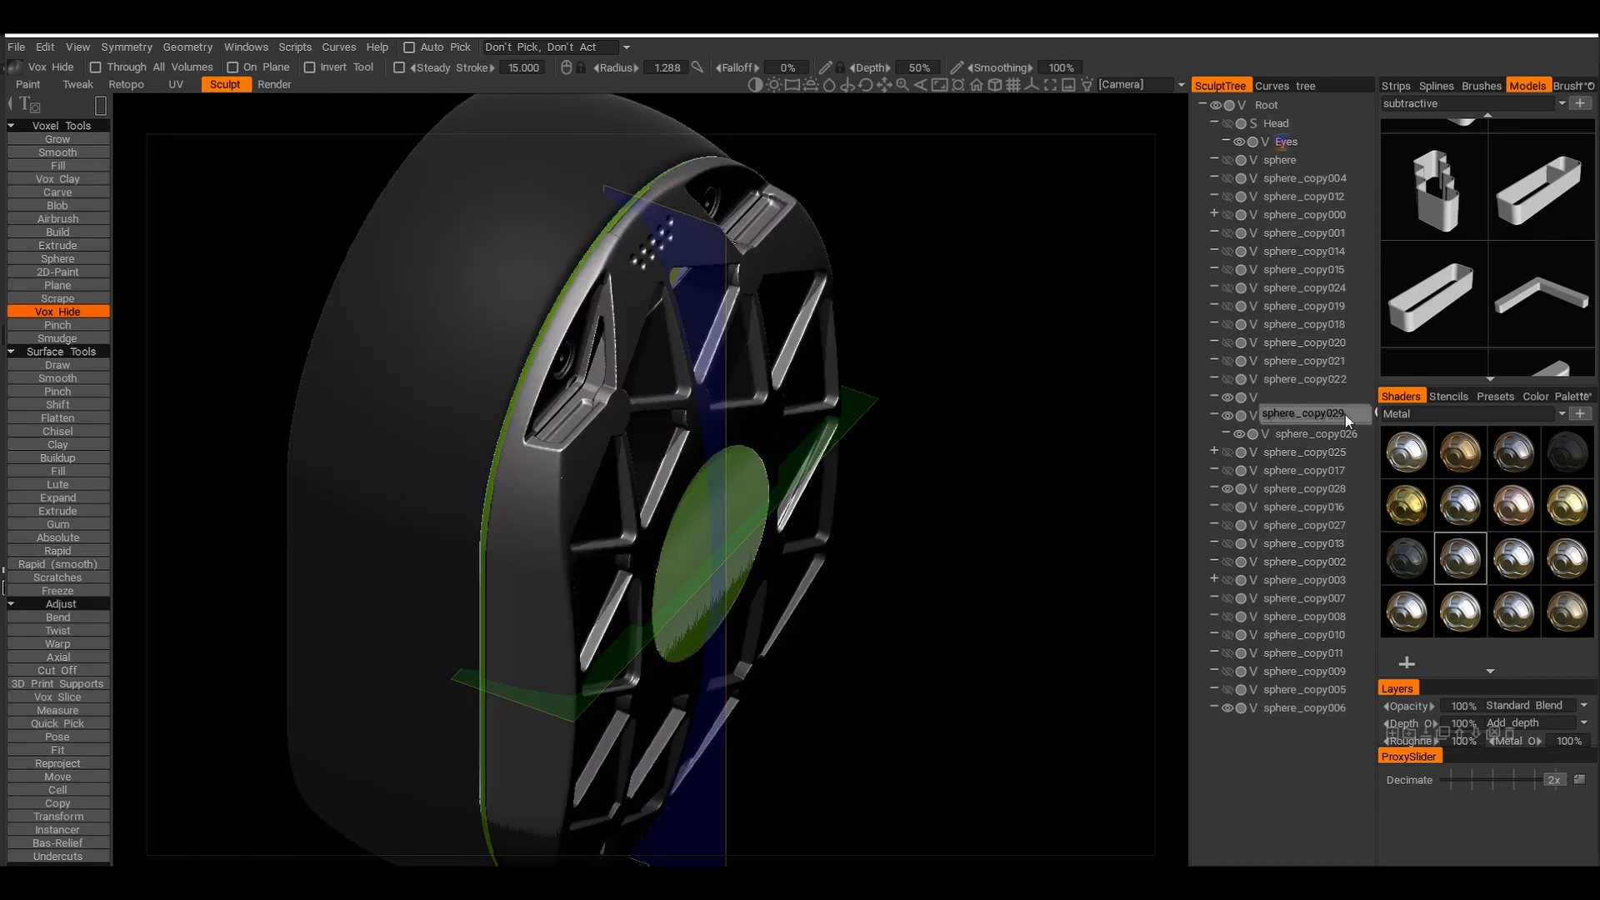
Check the merged sphere_copy023 by toggling its visibility and blend the seams at the corner window's inner ledge with the Fill tool
{"action": "middle_click_drag", "start_coordinate": [709, 433], "coordinate": [686, 607]}
{"action": "scroll", "coordinate": [686, 607], "scroll_direction": "up", "scroll_amount": 3}
{"action": "left_click", "coordinate": [1229, 399]}
{"action": "left_click", "coordinate": [1229, 399]}
{"action": "left_click_drag", "start_coordinate": [988, 400], "coordinate": [1083, 408], "text": "alt"}
{"action": "key", "text": "f"}
{"action": "left_click_drag", "start_coordinate": [881, 487], "coordinate": [584, 427], "text": "alt"}
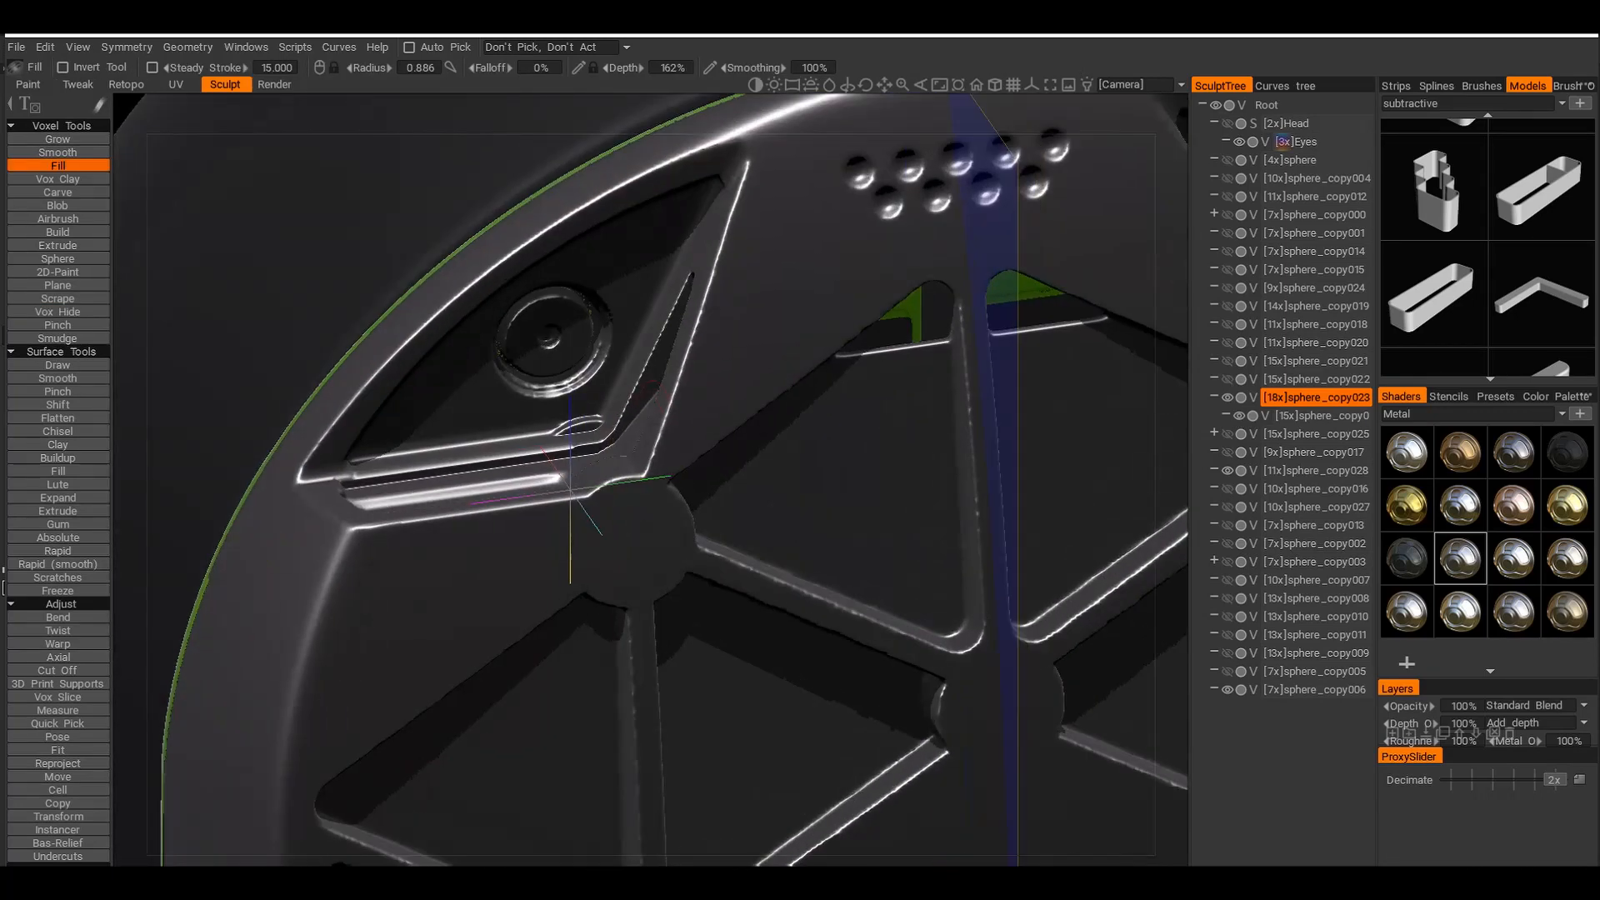
{"action": "left_click_drag", "start_coordinate": [746, 489], "coordinate": [604, 465], "text": "alt+shift"}
{"action": "scroll", "coordinate": [604, 465], "scroll_direction": "down", "scroll_amount": 3}
{"action": "scroll", "coordinate": [578, 432], "scroll_direction": "down", "scroll_amount": 3}
{"action": "left_click_drag", "start_coordinate": [467, 438], "coordinate": [575, 452], "text": "alt"}
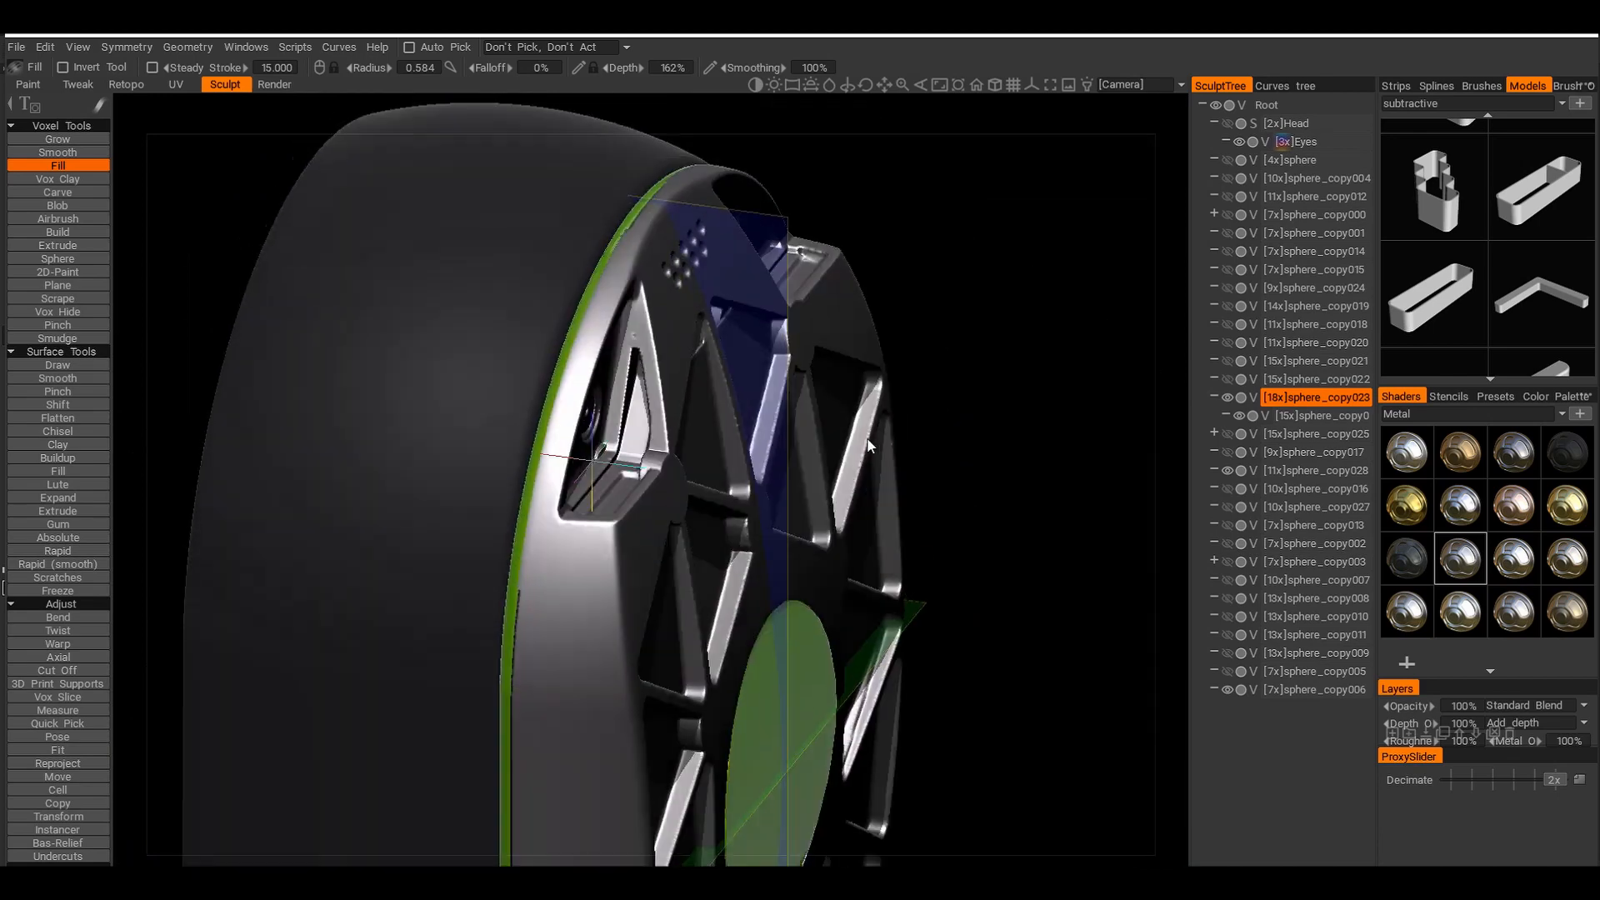
{"action": "scroll", "coordinate": [584, 452], "scroll_direction": "up", "scroll_amount": 4}
Show sphere_copy021 to compare its corner window with the merged cap and hide it again
{"action": "left_click", "coordinate": [1228, 361]}
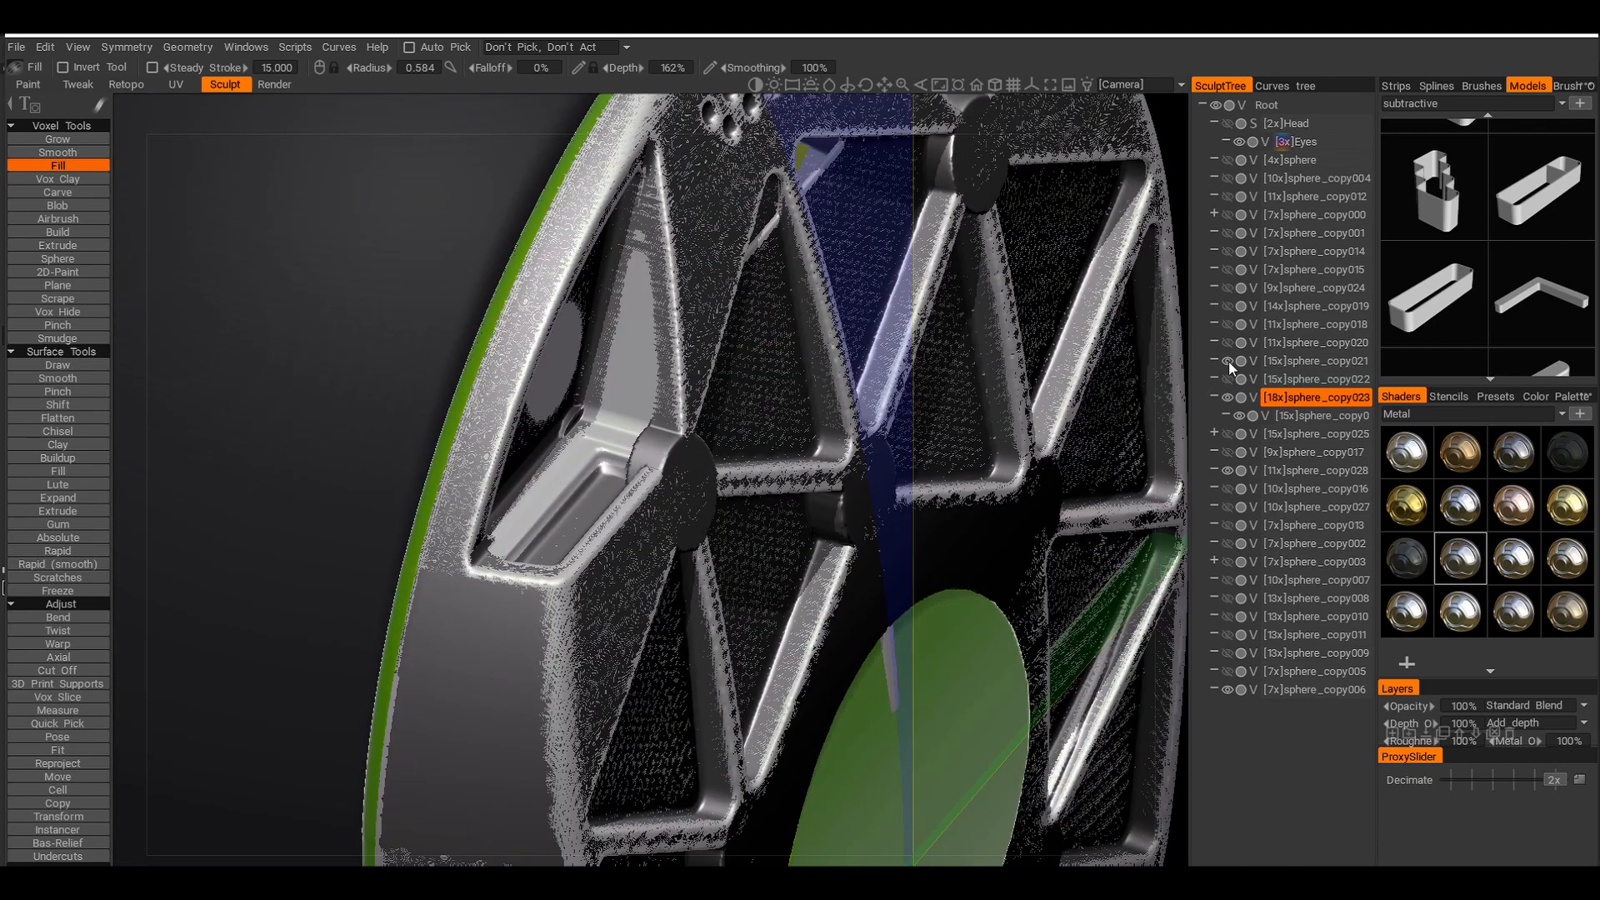
{"action": "left_click_drag", "start_coordinate": [841, 400], "coordinate": [925, 392], "text": "alt"}
{"action": "scroll", "coordinate": [925, 392], "scroll_direction": "down", "scroll_amount": 3}
{"action": "left_click", "coordinate": [1224, 359]}
Cut a rounded slot frame from the subtractive models into the cap's side edge, undoing the first placement and repeating it
{"action": "left_click_drag", "start_coordinate": [733, 387], "coordinate": [534, 500], "text": "alt"}
{"action": "scroll", "coordinate": [793, 392], "scroll_direction": "down", "scroll_amount": 4}
{"action": "scroll", "coordinate": [659, 368], "scroll_direction": "up", "scroll_amount": 3}
{"action": "left_click_drag", "start_coordinate": [658, 367], "coordinate": [983, 382], "text": "alt"}
{"action": "scroll", "coordinate": [1475, 275], "scroll_direction": "down", "scroll_amount": 3}
{"action": "left_click", "coordinate": [1442, 304]}
{"action": "left_click", "coordinate": [717, 326]}
{"action": "key", "text": "ctrl+z"}
{"action": "left_click", "coordinate": [709, 332]}
{"action": "scroll", "coordinate": [814, 353], "scroll_direction": "down", "scroll_amount": 4}
{"action": "left_click_drag", "start_coordinate": [814, 353], "coordinate": [775, 348], "text": "alt"}
{"action": "scroll", "coordinate": [775, 349], "scroll_direction": "up", "scroll_amount": 6}
{"action": "scroll", "coordinate": [1460, 285], "scroll_direction": "down", "scroll_amount": 5}
Try stamping the keyhole-shaped subtractive model at the end of the side slot
{"action": "left_click", "coordinate": [1538, 288]}
{"action": "left_click_drag", "start_coordinate": [842, 466], "coordinate": [1161, 333], "text": "alt"}
{"action": "scroll", "coordinate": [775, 491], "scroll_direction": "up", "scroll_amount": 4}
{"action": "left_click", "coordinate": [698, 537]}
{"action": "scroll", "coordinate": [750, 500], "scroll_direction": "down", "scroll_amount": 6}
{"action": "scroll", "coordinate": [783, 496], "scroll_direction": "up", "scroll_amount": 6}
{"action": "left_click", "coordinate": [693, 442]}
{"action": "scroll", "coordinate": [978, 446], "scroll_direction": "down", "scroll_amount": 6}
{"action": "scroll", "coordinate": [750, 454], "scroll_direction": "up", "scroll_amount": 7}
{"action": "left_click", "coordinate": [718, 434]}
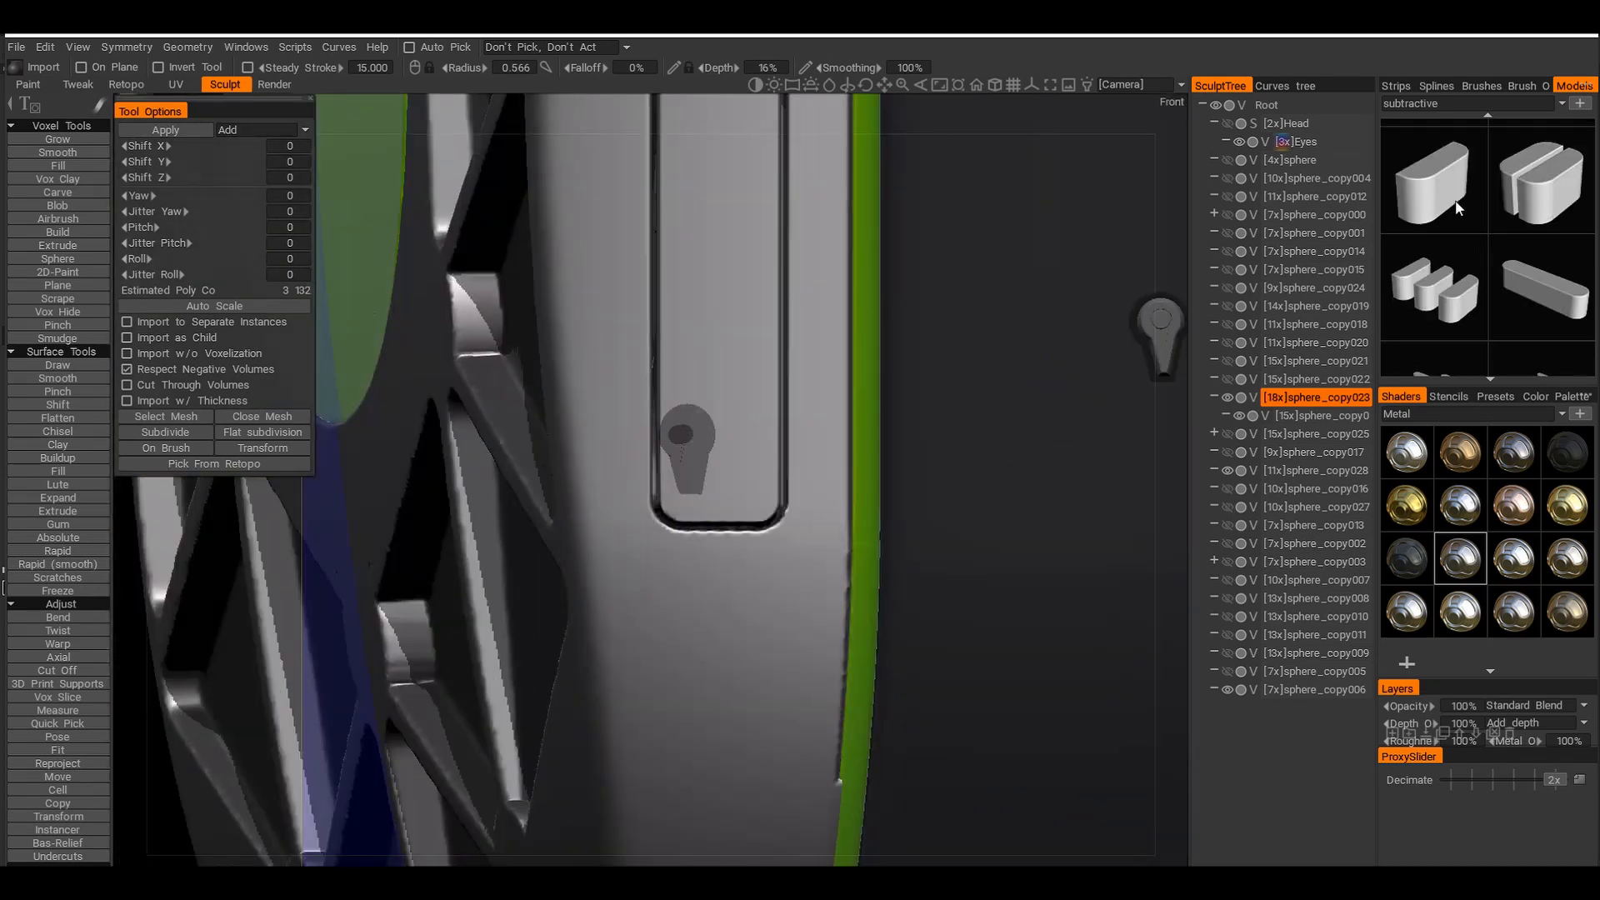
Try stamping the split rounded slab model, with Yaw set to 90, near the end of the side slot
{"action": "scroll", "coordinate": [748, 508], "scroll_direction": "down", "scroll_amount": 7}
{"action": "mouse_move", "coordinate": [748, 509]}
{"action": "left_mouse_down", "text": "alt"}
{"action": "mouse_move", "coordinate": [711, 553]}
{"action": "mouse_move", "coordinate": [689, 475]}
{"action": "mouse_move", "coordinate": [727, 495]}
{"action": "mouse_move", "coordinate": [704, 543]}
{"action": "left_mouse_up", "text": "alt"}
{"action": "scroll", "coordinate": [688, 474], "scroll_direction": "up", "scroll_amount": 5}
{"action": "scroll", "coordinate": [727, 495], "scroll_direction": "down", "scroll_amount": 6}
{"action": "scroll", "coordinate": [704, 543], "scroll_direction": "up", "scroll_amount": 5}
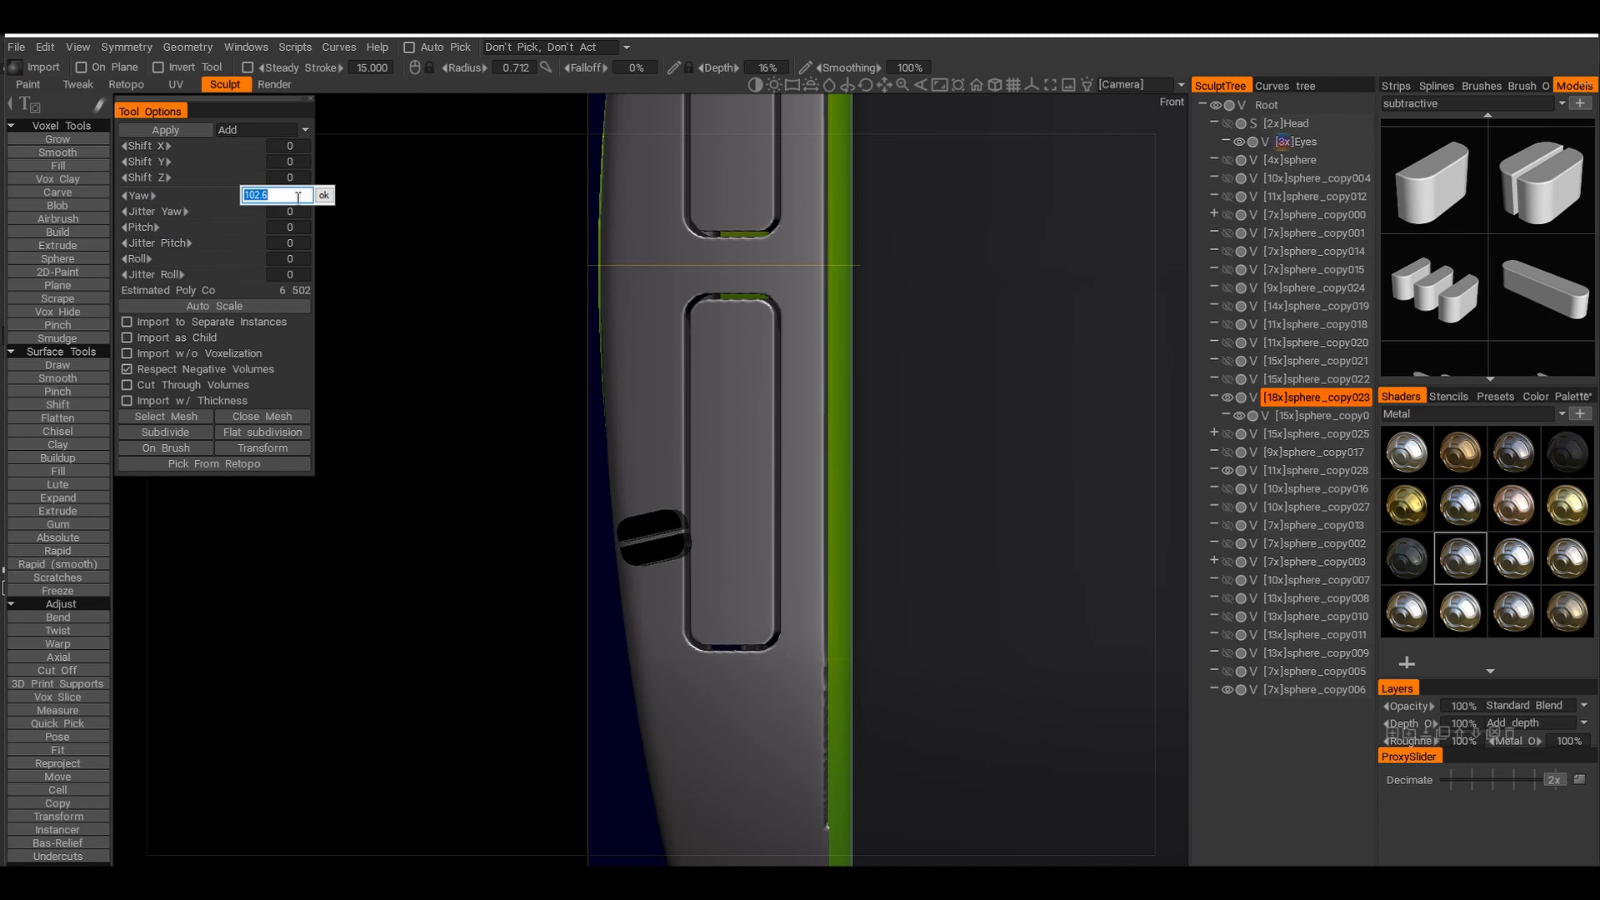
{"action": "left_click", "coordinate": [727, 625]}
{"action": "mouse_move", "coordinate": [1052, 556]}
{"action": "left_mouse_down", "text": "alt"}
{"action": "mouse_move", "coordinate": [923, 558]}
{"action": "mouse_move", "coordinate": [882, 536]}
{"action": "mouse_move", "coordinate": [901, 560]}
{"action": "left_mouse_up", "text": "alt"}
{"action": "scroll", "coordinate": [923, 557], "scroll_direction": "down", "scroll_amount": 7}
{"action": "scroll", "coordinate": [901, 566], "scroll_direction": "up", "scroll_amount": 5}
{"action": "left_click", "coordinate": [741, 593]}
{"action": "scroll", "coordinate": [800, 533], "scroll_direction": "down", "scroll_amount": 6}
{"action": "left_click_drag", "start_coordinate": [741, 593], "coordinate": [708, 534], "text": "alt"}
{"action": "scroll", "coordinate": [817, 584], "scroll_direction": "up", "scroll_amount": 4}
{"action": "left_click", "coordinate": [818, 628]}
{"action": "left_click_drag", "start_coordinate": [817, 628], "coordinate": [954, 562], "text": "alt"}
Try cutting the twin-post model from the subtractive library into the end of the side slot
{"action": "scroll", "coordinate": [952, 554], "scroll_direction": "down", "scroll_amount": 2}
{"action": "scroll", "coordinate": [1503, 287], "scroll_direction": "down", "scroll_amount": 4}
{"action": "scroll", "coordinate": [1503, 287], "scroll_direction": "down", "scroll_amount": 6}
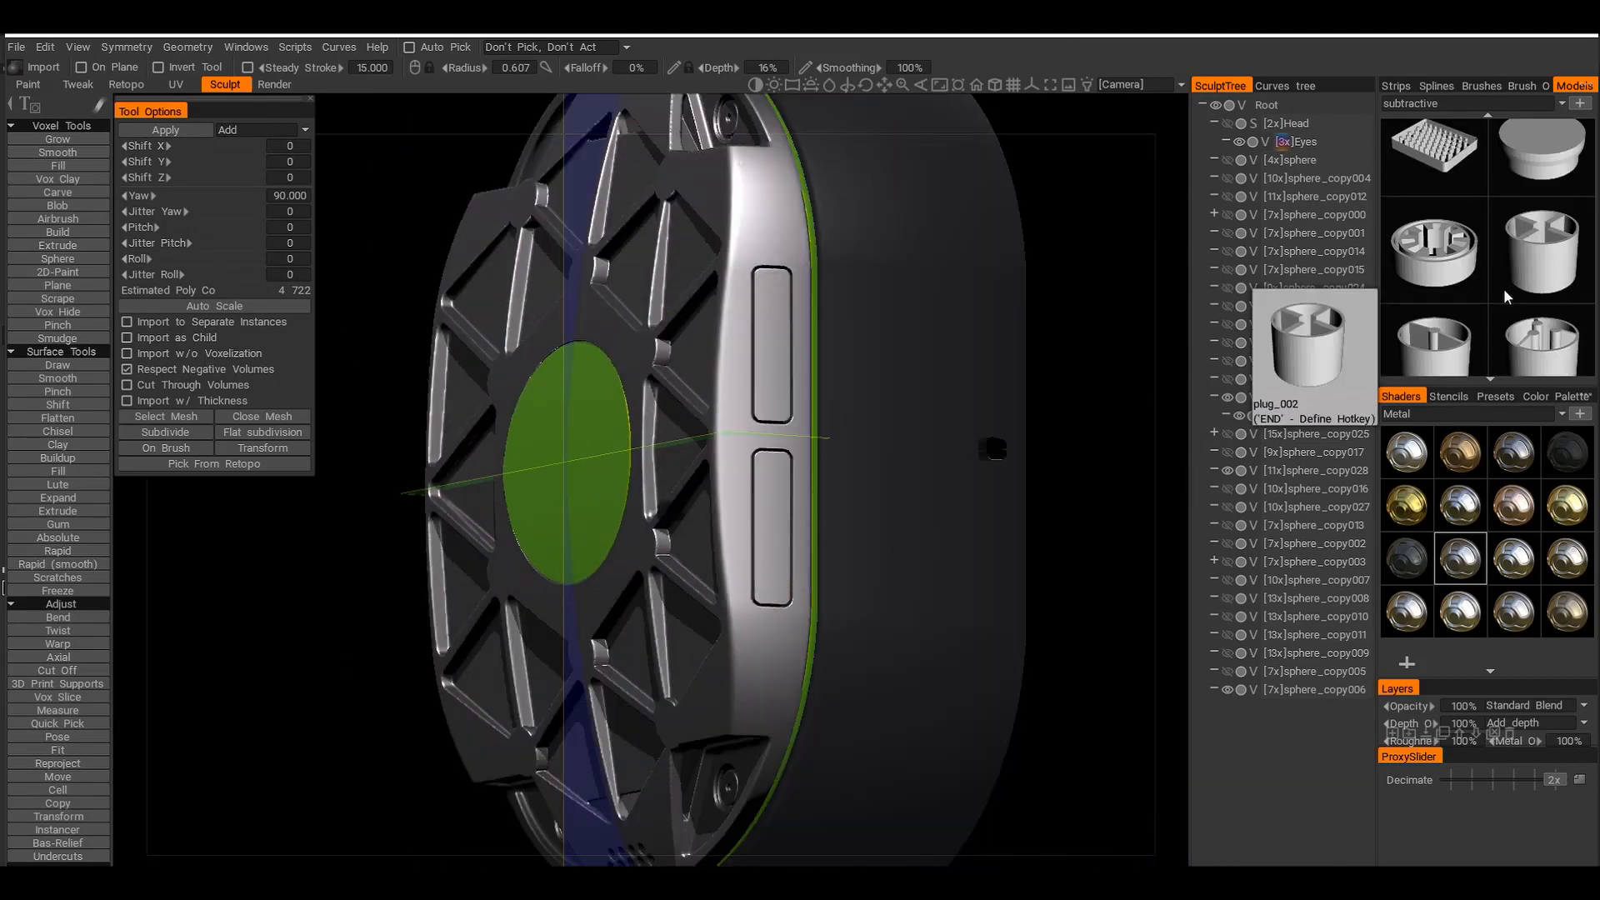
{"action": "scroll", "coordinate": [1501, 294], "scroll_direction": "up", "scroll_amount": 10}
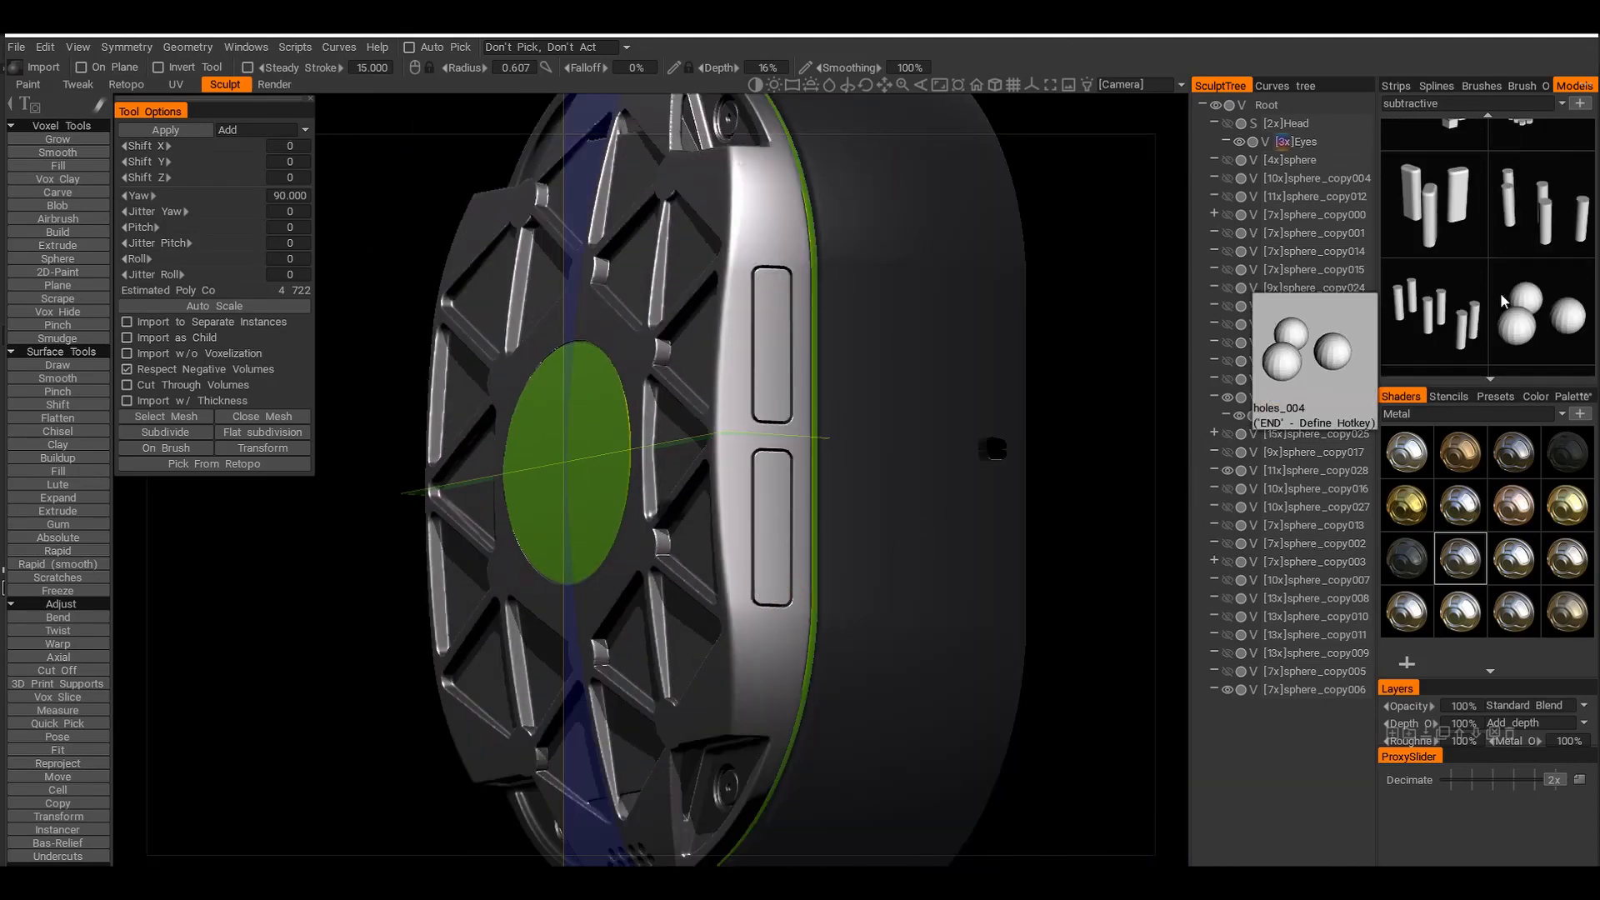
{"action": "left_click", "coordinate": [1442, 200]}
{"action": "scroll", "coordinate": [768, 606], "scroll_direction": "up", "scroll_amount": 3}
{"action": "left_click_drag", "start_coordinate": [826, 568], "coordinate": [948, 483], "text": "alt"}
{"action": "left_click", "coordinate": [748, 613]}
{"action": "scroll", "coordinate": [948, 483], "scroll_direction": "down", "scroll_amount": 4}
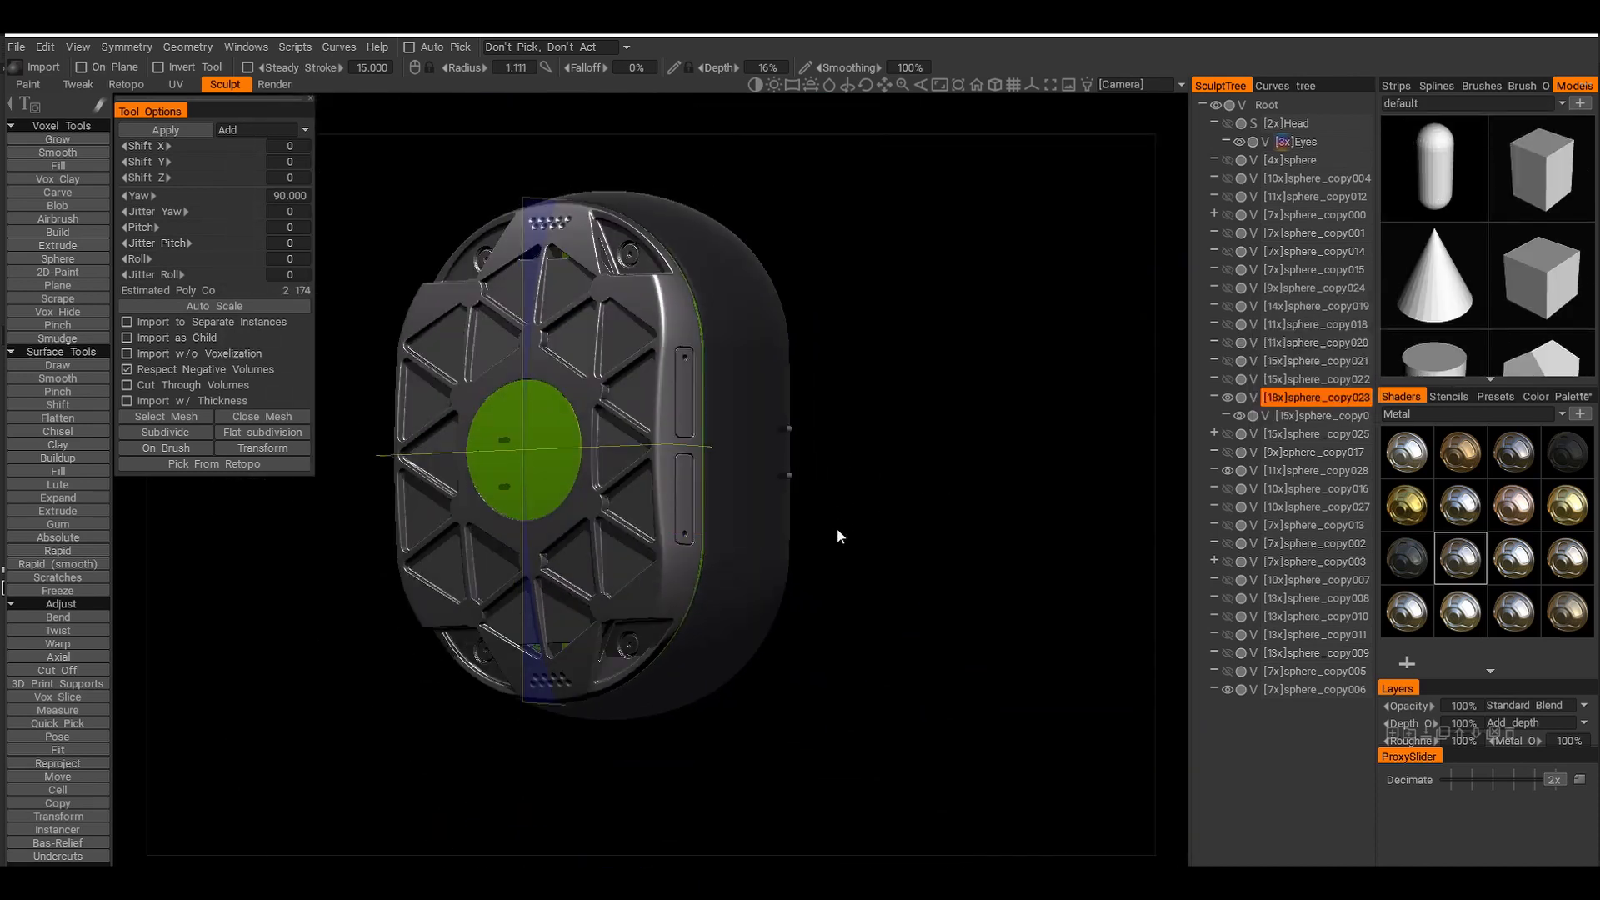
Try placing the default capsule model at the slot's end with On Plane enabled
{"action": "left_click_drag", "start_coordinate": [837, 528], "coordinate": [903, 539], "text": "alt+shift"}
{"action": "scroll", "coordinate": [903, 539], "scroll_direction": "up", "scroll_amount": 6}
{"action": "scroll", "coordinate": [925, 437], "scroll_direction": "down", "scroll_amount": 6}
{"action": "left_click_drag", "start_coordinate": [925, 438], "coordinate": [706, 408], "text": "alt"}
{"action": "scroll", "coordinate": [682, 353], "scroll_direction": "down", "scroll_amount": 2}
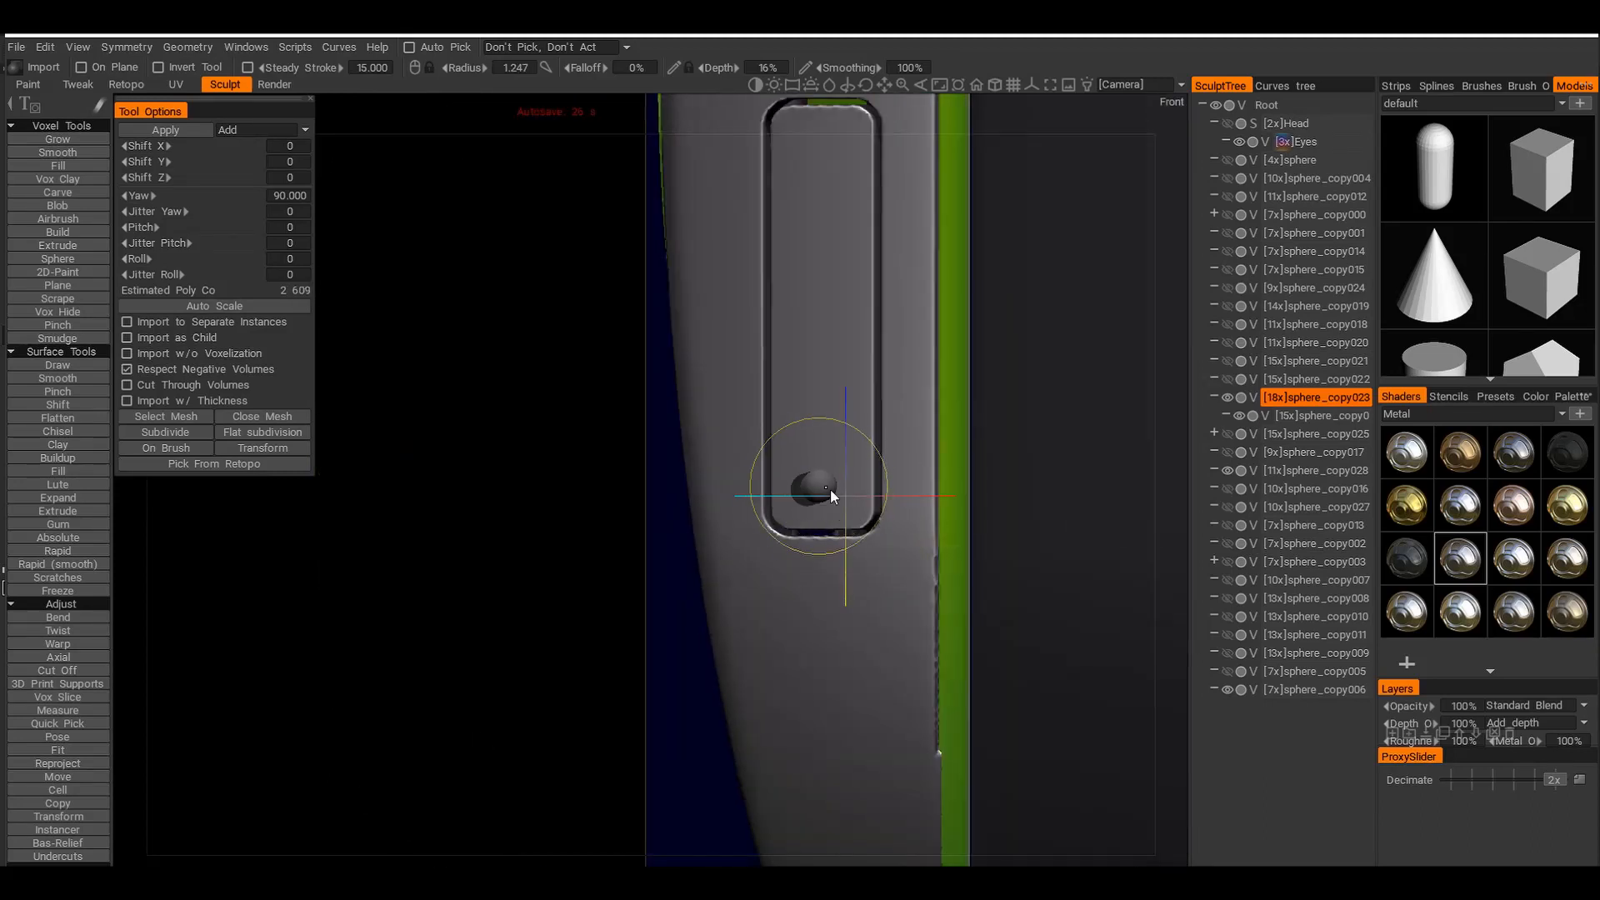
{"action": "left_click_drag", "start_coordinate": [831, 491], "coordinate": [821, 481], "text": "alt"}
{"action": "right_click_drag", "start_coordinate": [820, 482], "coordinate": [877, 494]}
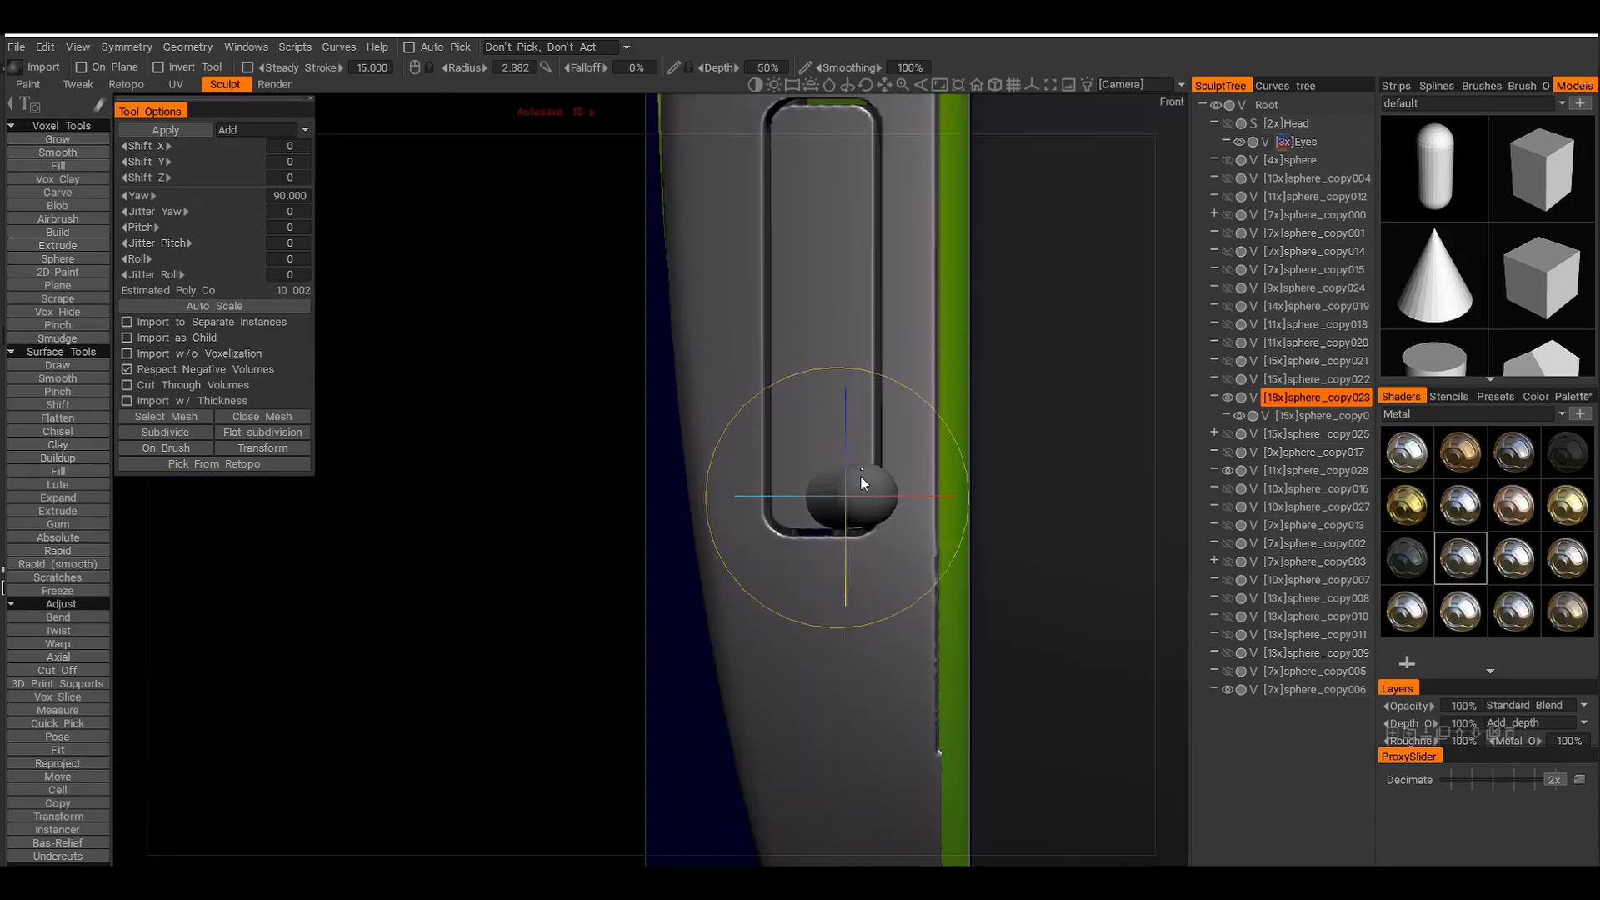
{"action": "left_click_drag", "start_coordinate": [866, 477], "coordinate": [950, 517], "text": "alt"}
{"action": "left_click", "coordinate": [82, 68]}
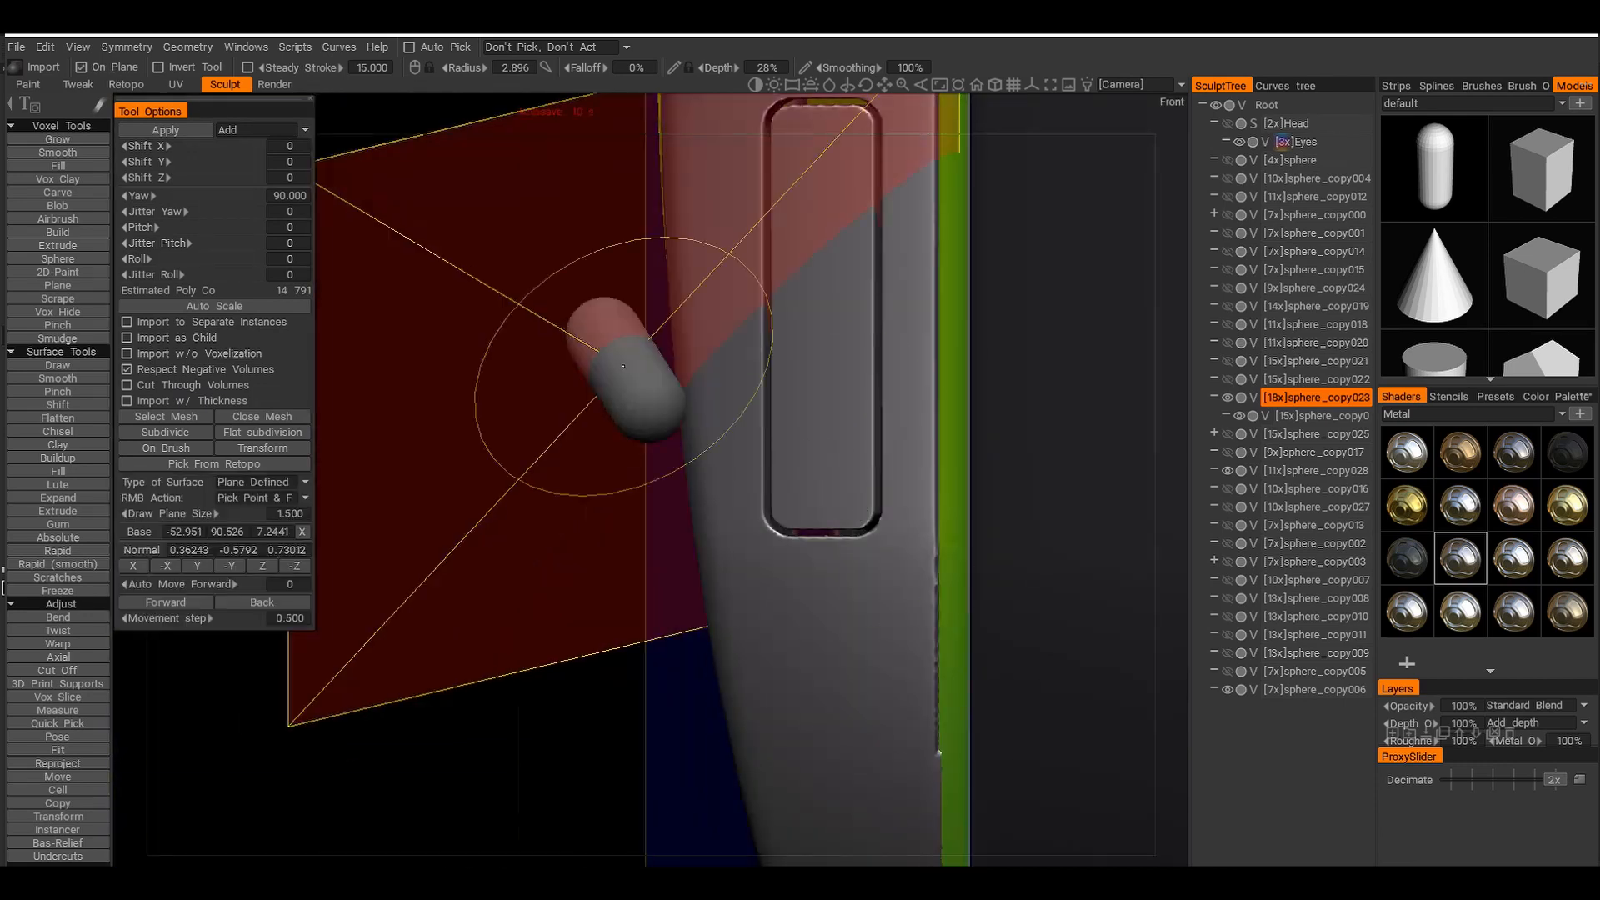
{"action": "mouse_move", "coordinate": [825, 478]}
{"action": "left_mouse_down", "text": "alt"}
{"action": "mouse_move", "coordinate": [855, 518]}
{"action": "mouse_move", "coordinate": [824, 470]}
{"action": "left_mouse_up", "text": "alt"}
{"action": "left_click", "coordinate": [823, 470]}
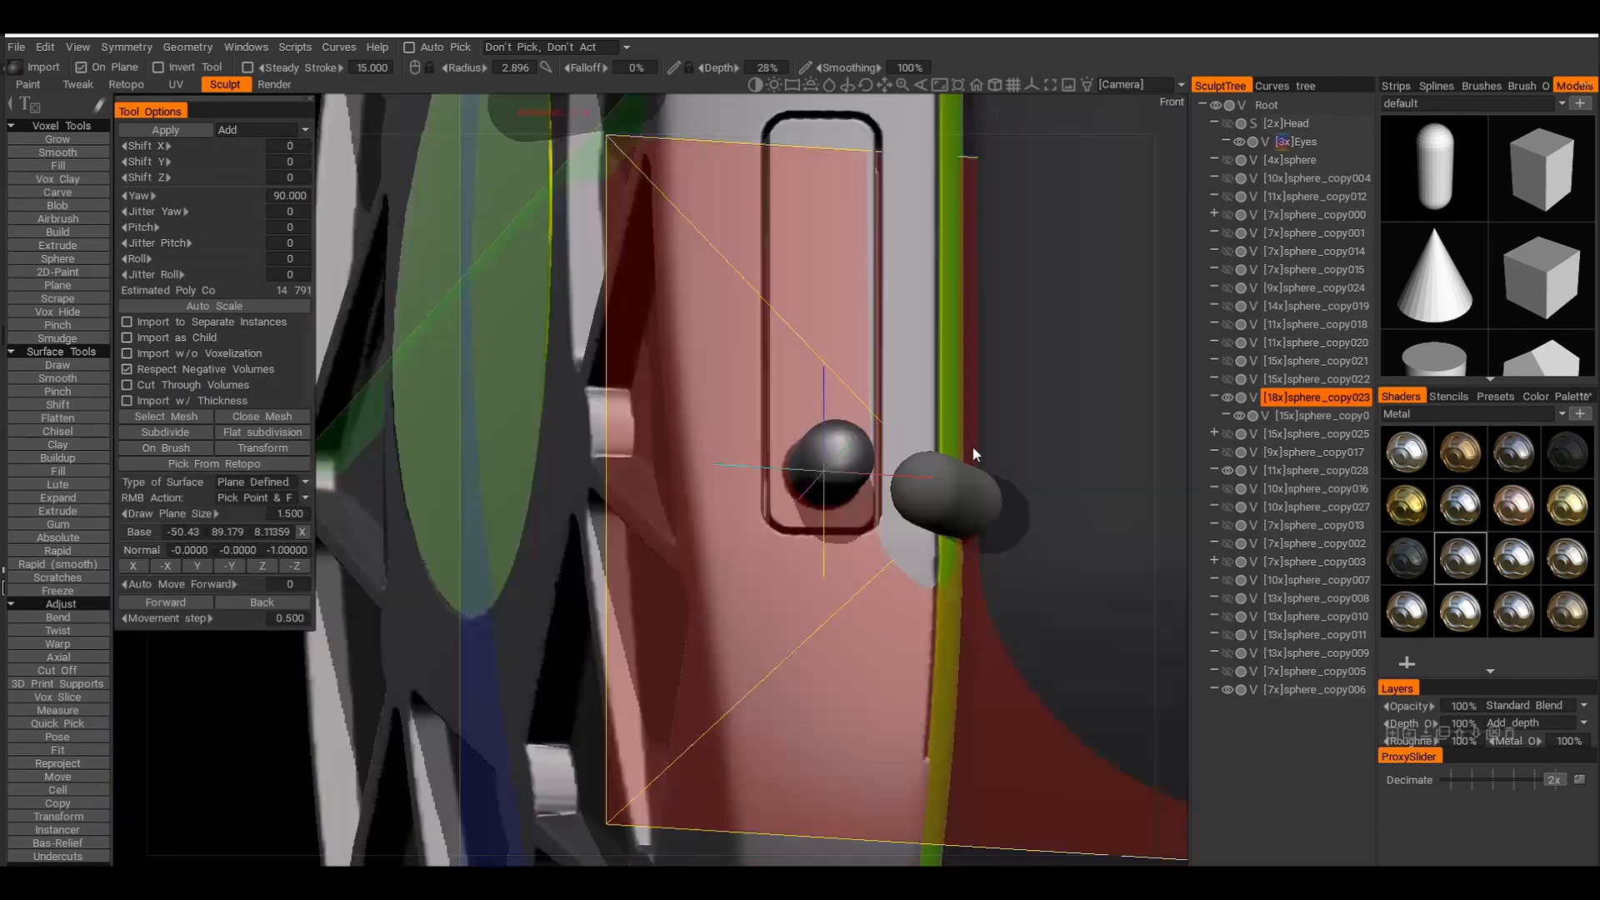
Cut a row of three small dimples into the outer end of the side slots using the sphere model at radius 0.293
{"action": "scroll", "coordinate": [1517, 296], "scroll_direction": "down", "scroll_amount": 2}
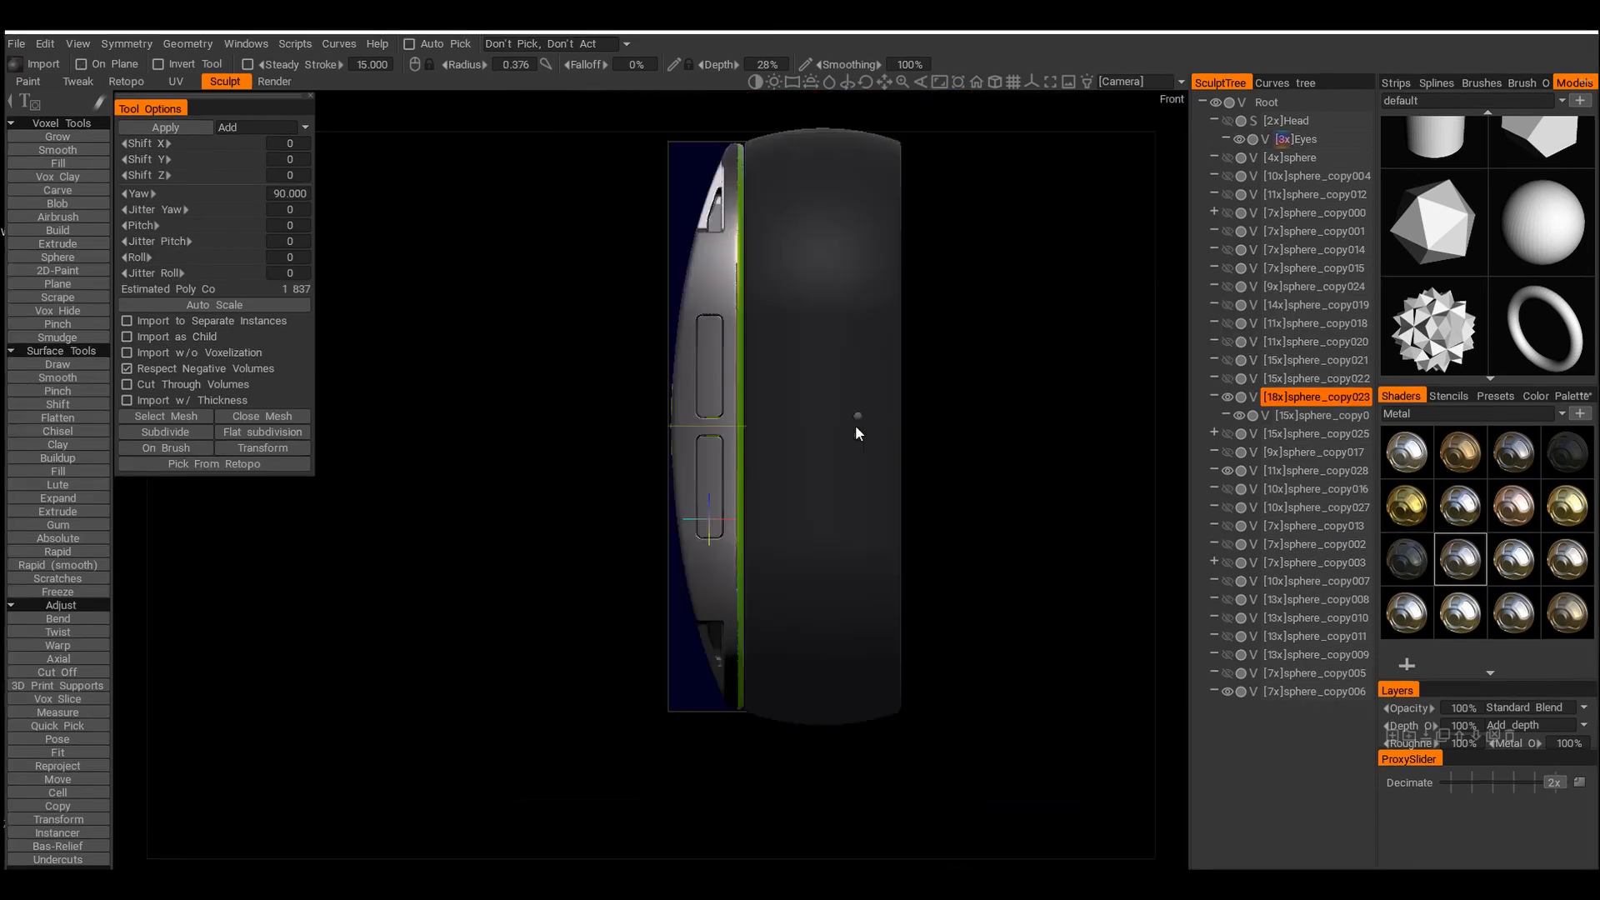
{"action": "scroll", "coordinate": [642, 489], "scroll_direction": "up", "scroll_amount": 8}
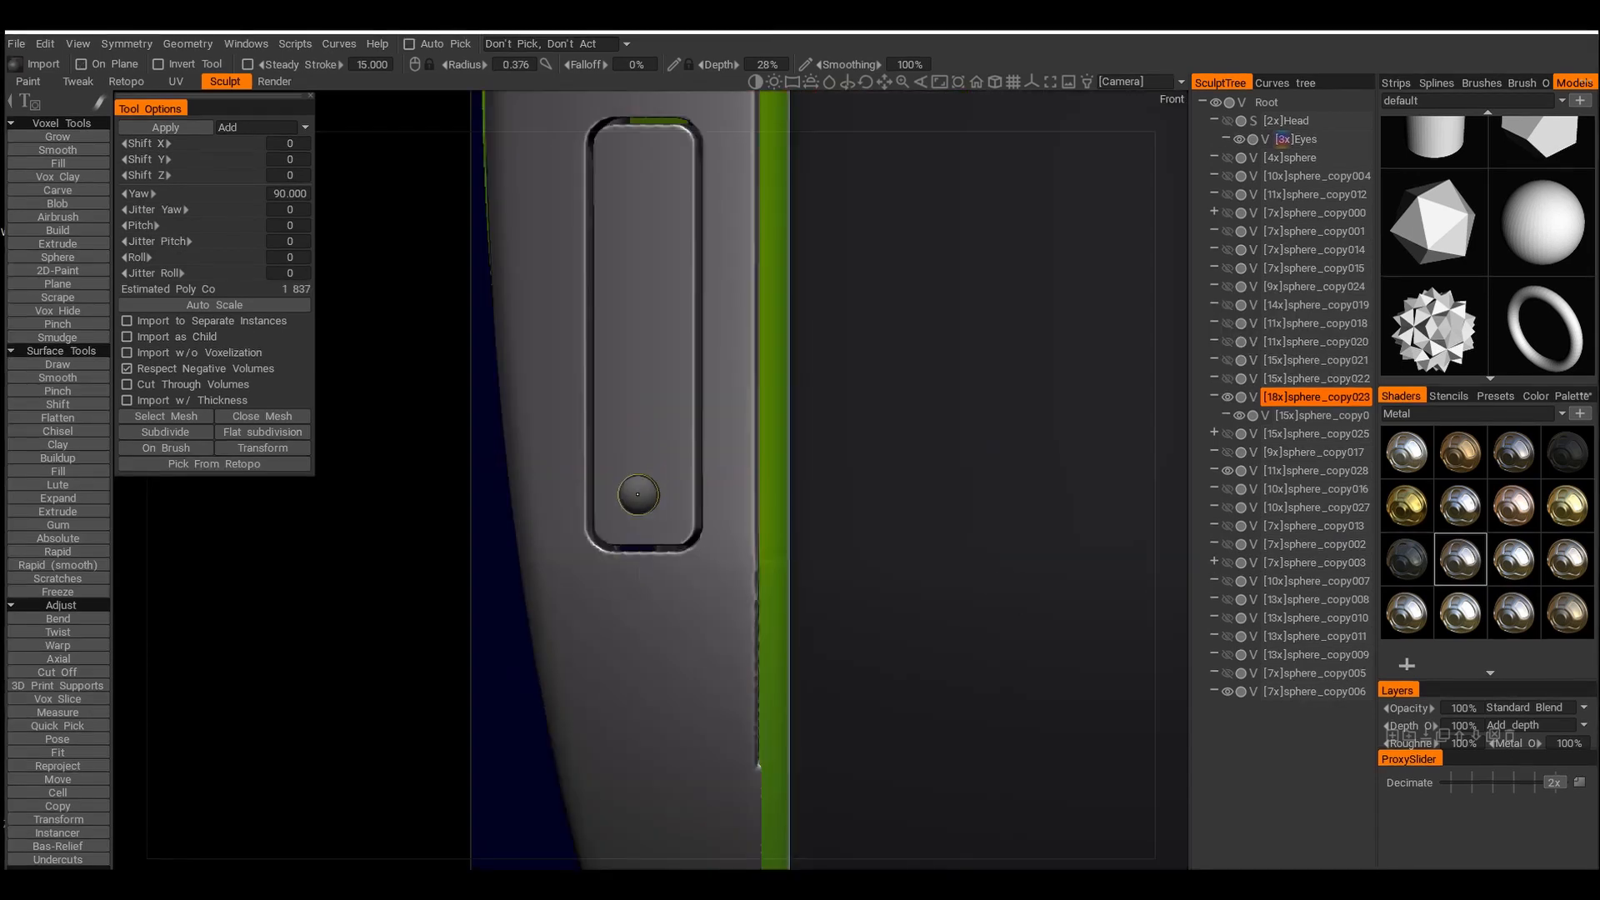
{"action": "scroll", "coordinate": [637, 491], "scroll_direction": "up", "scroll_amount": 3}
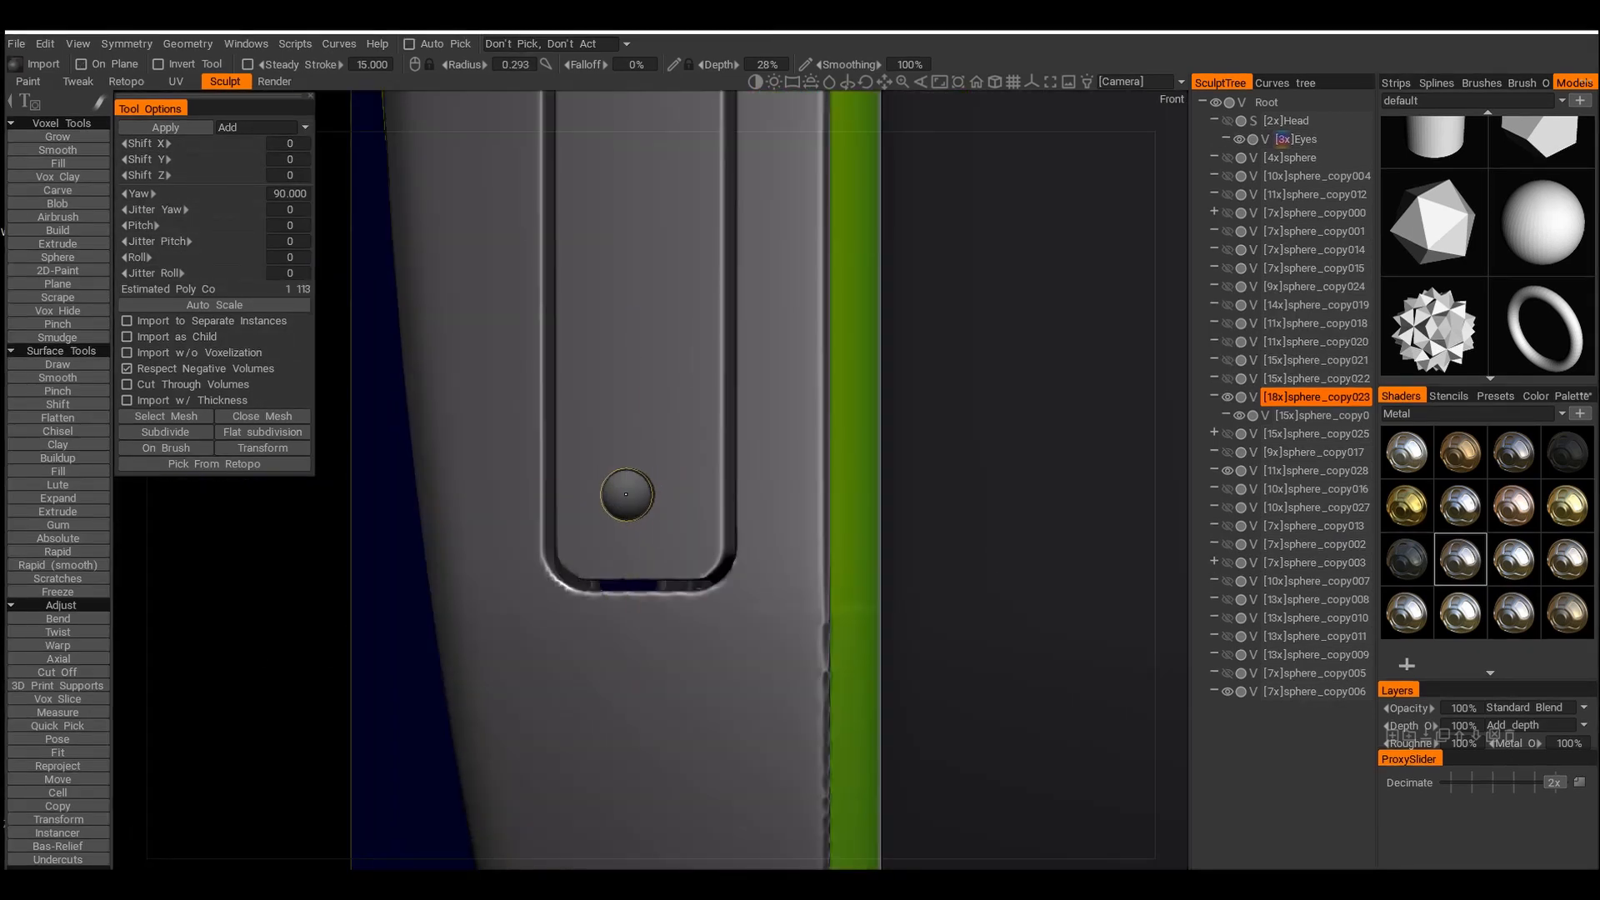
{"action": "left_click", "coordinate": [634, 344]}
{"action": "left_click_drag", "start_coordinate": [1053, 489], "coordinate": [781, 392]}
Cut round holes with the sphere model into the four lattice junctions beside the green disc
{"action": "left_click_drag", "start_coordinate": [1033, 492], "coordinate": [829, 283]}
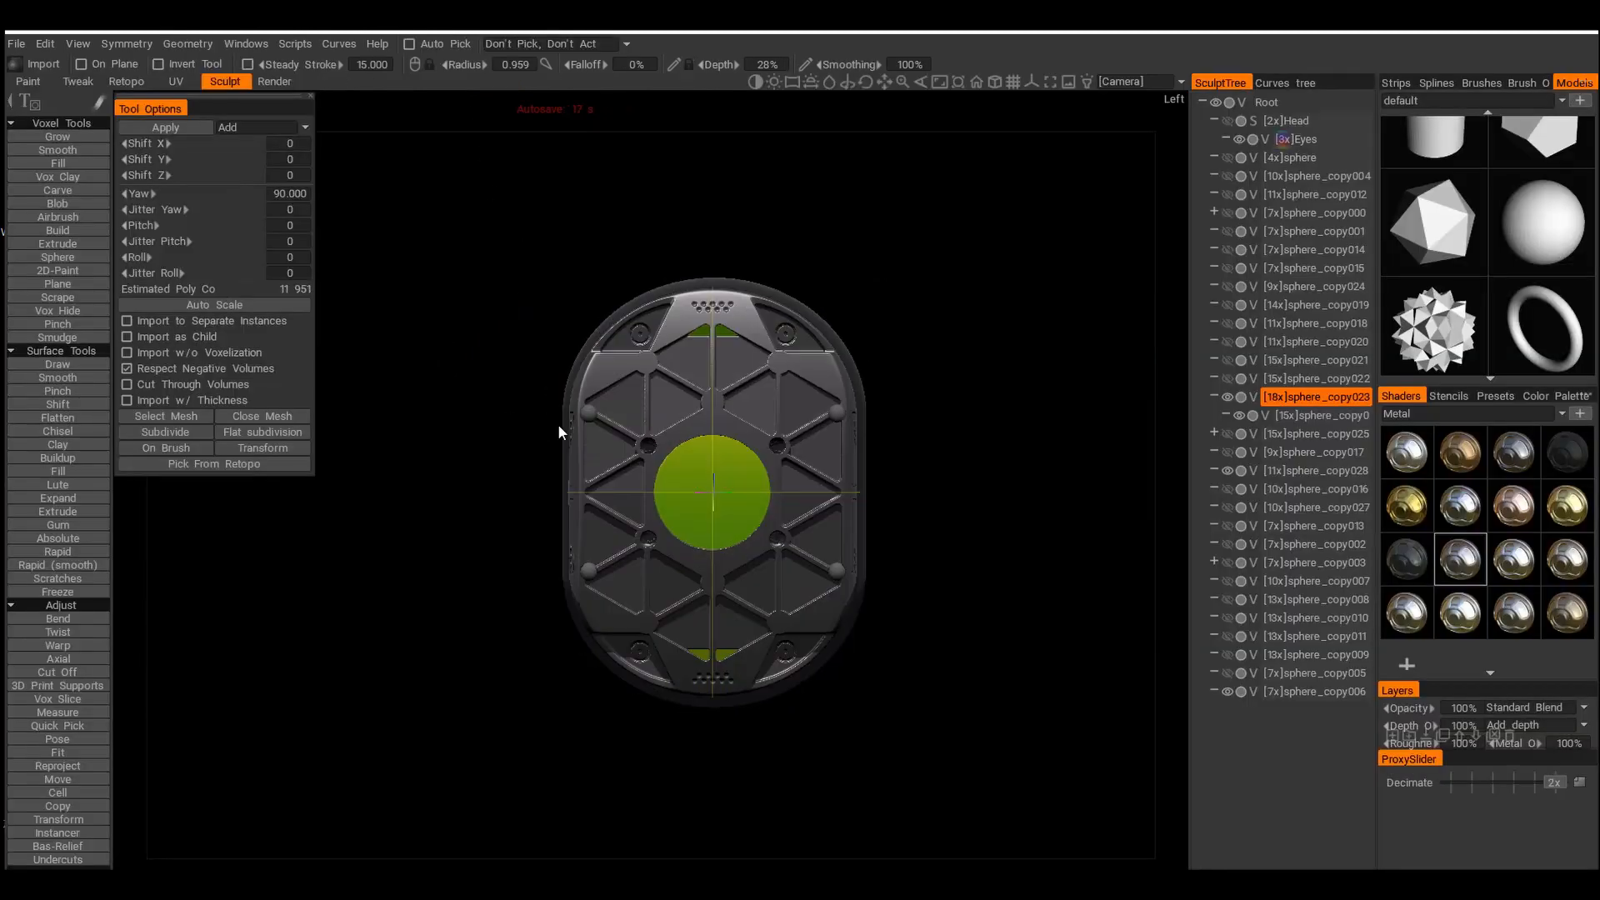
{"action": "scroll", "coordinate": [558, 431], "scroll_direction": "up", "scroll_amount": 5}
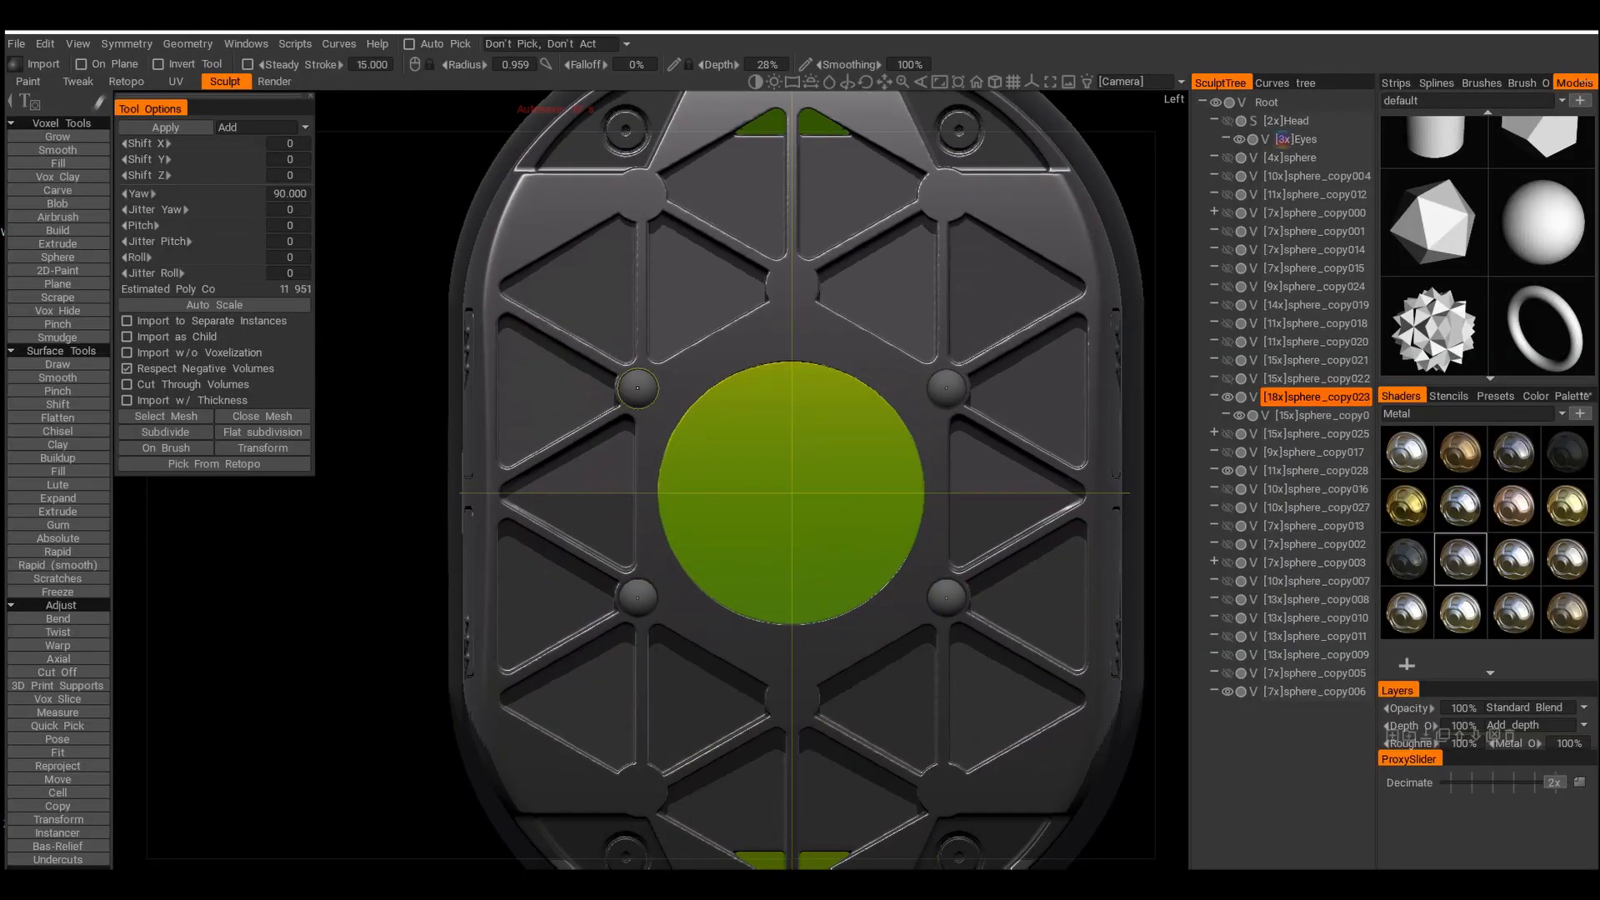
{"action": "scroll", "coordinate": [644, 391], "scroll_direction": "down", "scroll_amount": 3}
{"action": "left_click_drag", "start_coordinate": [644, 391], "coordinate": [925, 307]}
Cut sphere holes of radius 0.804 into the central rib junctions above and below the green disc
{"action": "left_click", "coordinate": [840, 270]}
{"action": "left_click_drag", "start_coordinate": [1075, 424], "coordinate": [1041, 429]}
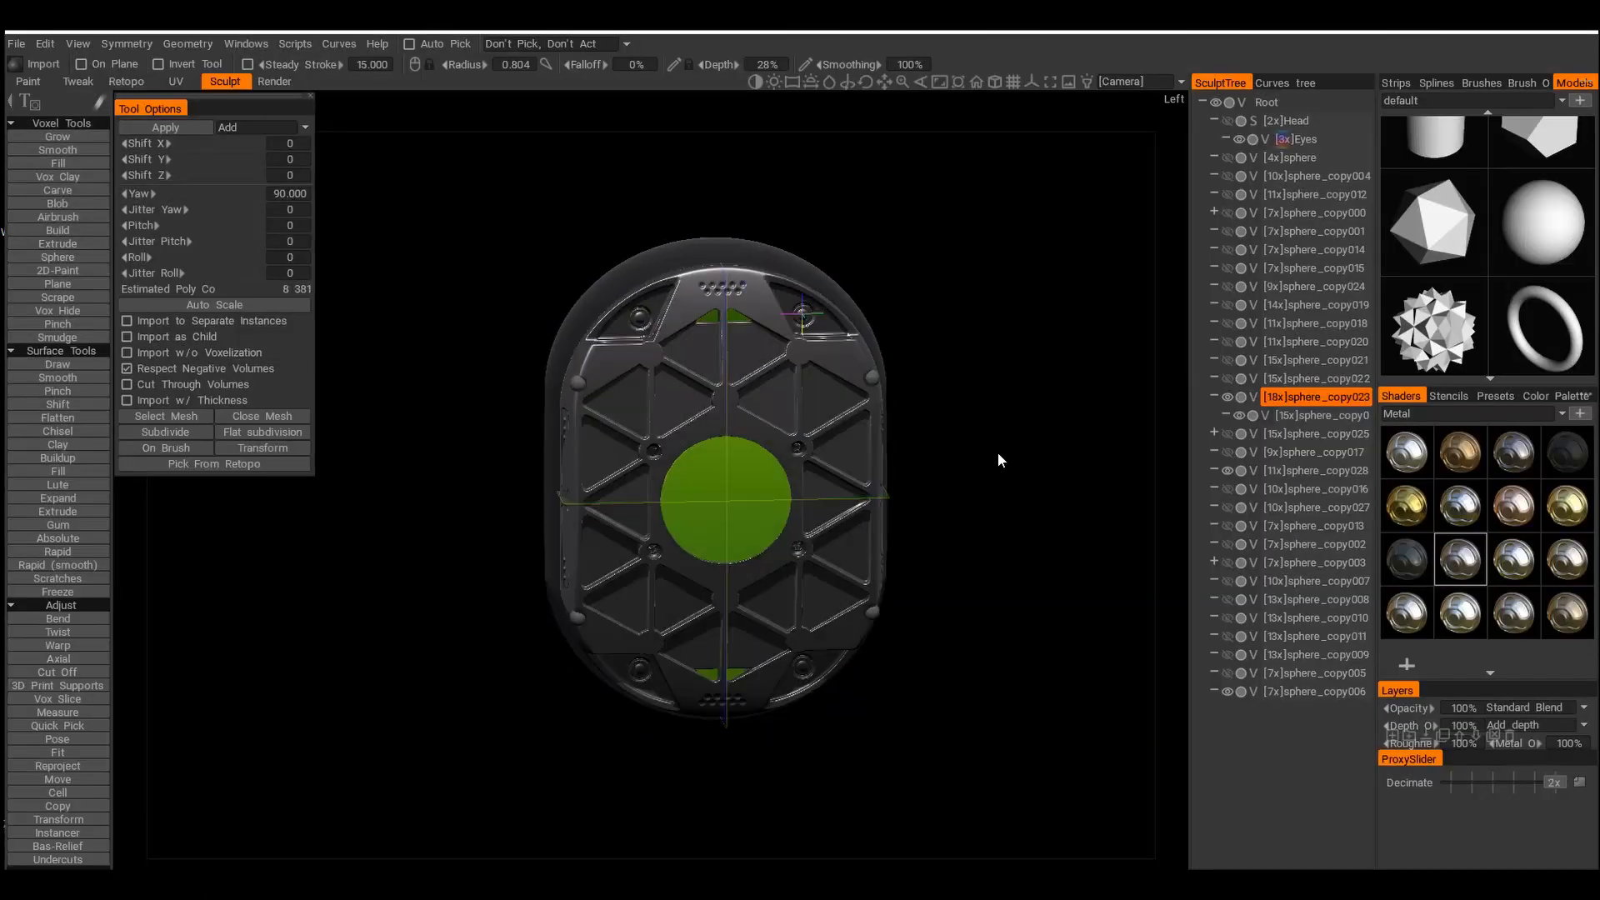
{"action": "scroll", "coordinate": [736, 454], "scroll_direction": "up", "scroll_amount": 5}
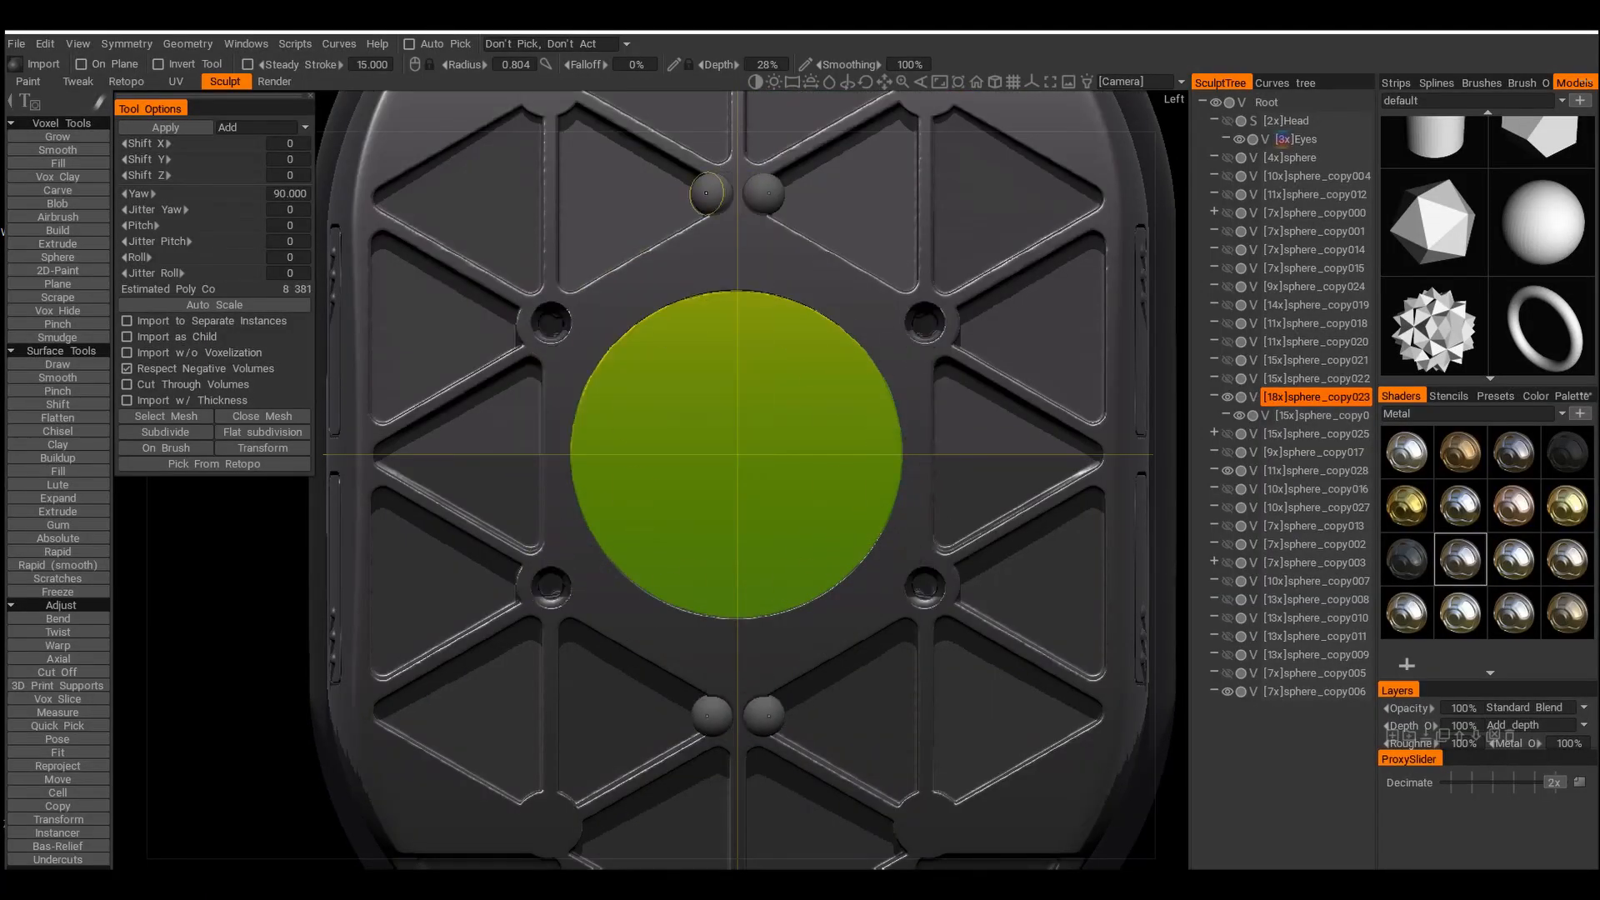
{"action": "scroll", "coordinate": [840, 508], "scroll_direction": "down", "scroll_amount": 5}
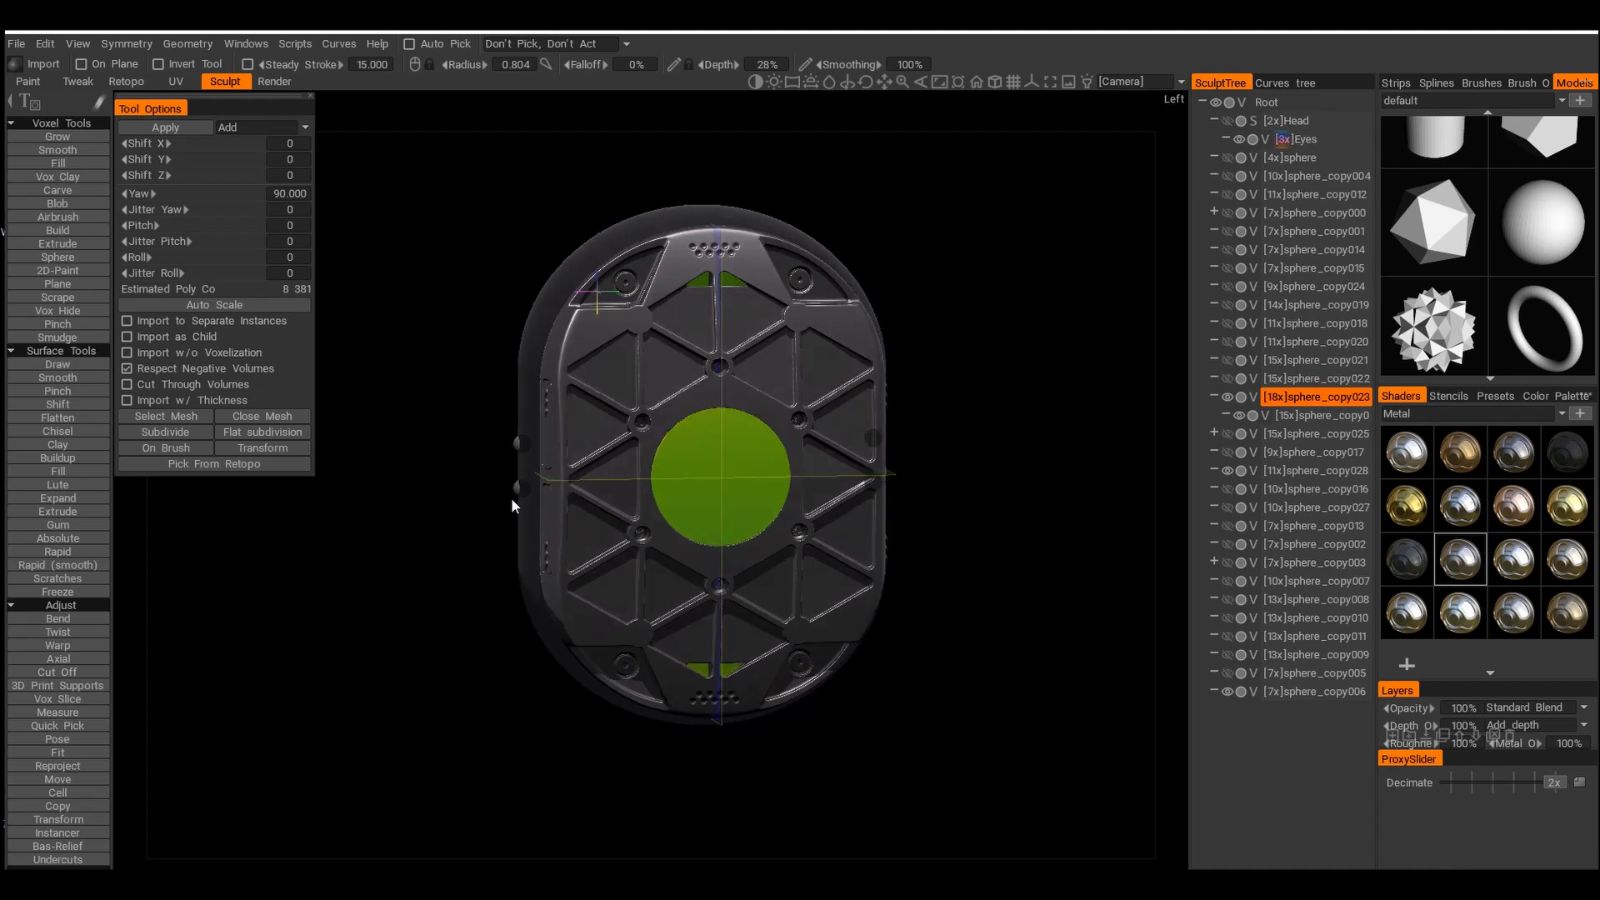
Cut sphere holes of radius 0.804 into the four outer corner pads of the lattice cap
{"action": "scroll", "coordinate": [580, 477], "scroll_direction": "up", "scroll_amount": 3}
{"action": "mouse_move", "coordinate": [580, 477]}
{"action": "left_mouse_down", "text": "alt"}
{"action": "mouse_move", "coordinate": [867, 642]}
{"action": "mouse_move", "coordinate": [686, 546]}
{"action": "mouse_move", "coordinate": [690, 487]}
{"action": "mouse_move", "coordinate": [691, 503]}
{"action": "mouse_move", "coordinate": [356, 278]}
{"action": "left_mouse_up", "text": "alt"}
{"action": "scroll", "coordinate": [686, 545], "scroll_direction": "down", "scroll_amount": 4}
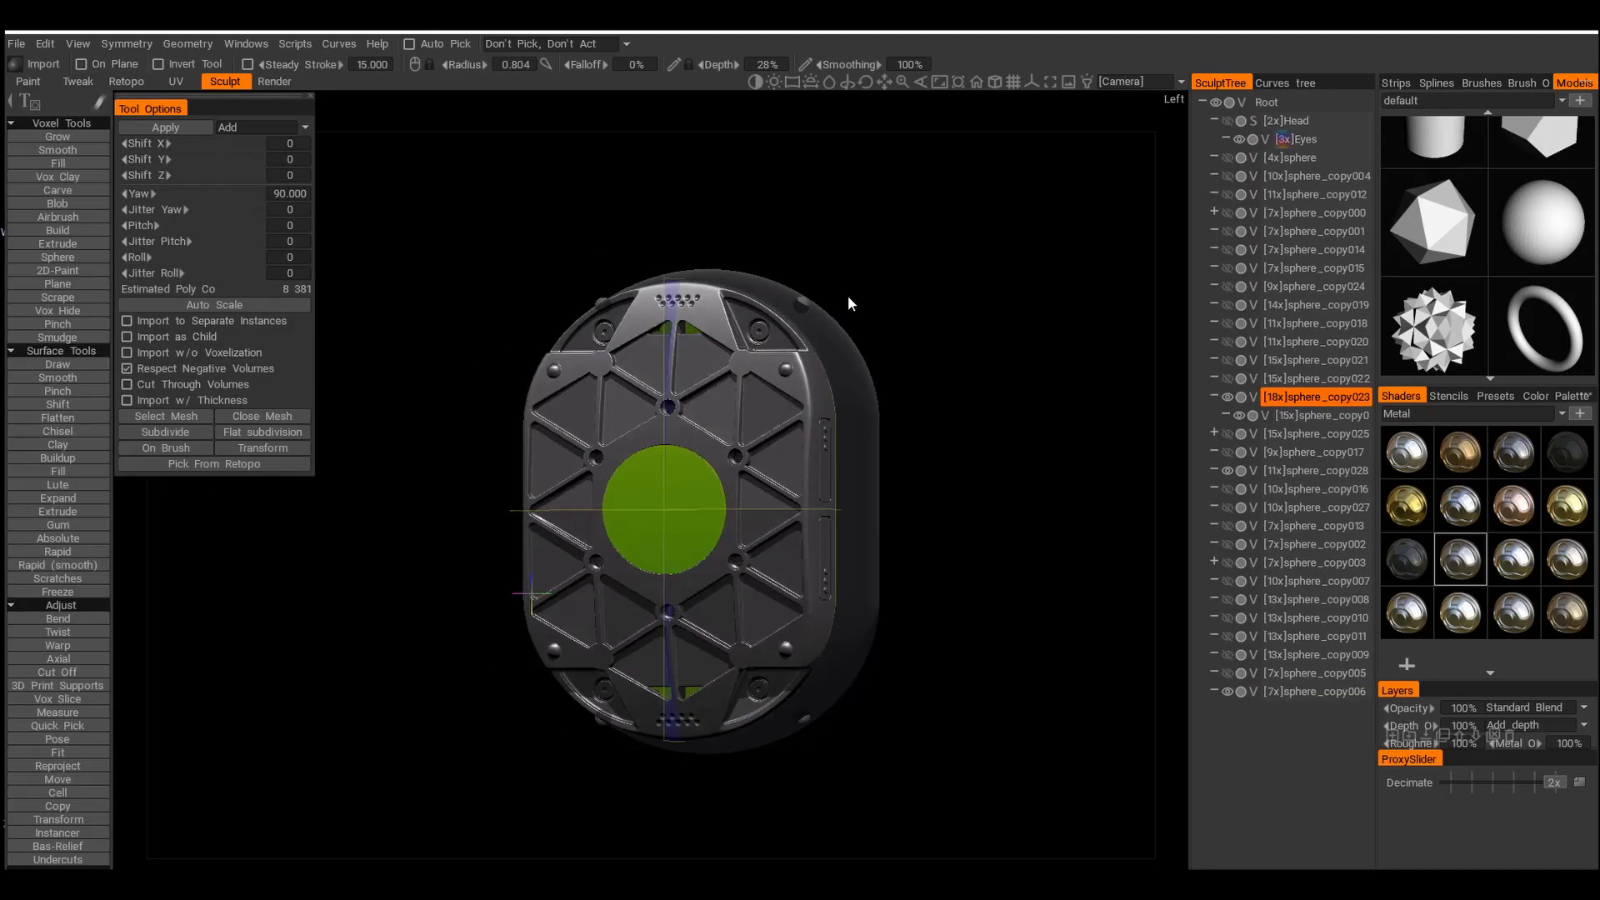
{"action": "left_click_drag", "start_coordinate": [848, 295], "coordinate": [489, 292], "text": "alt"}
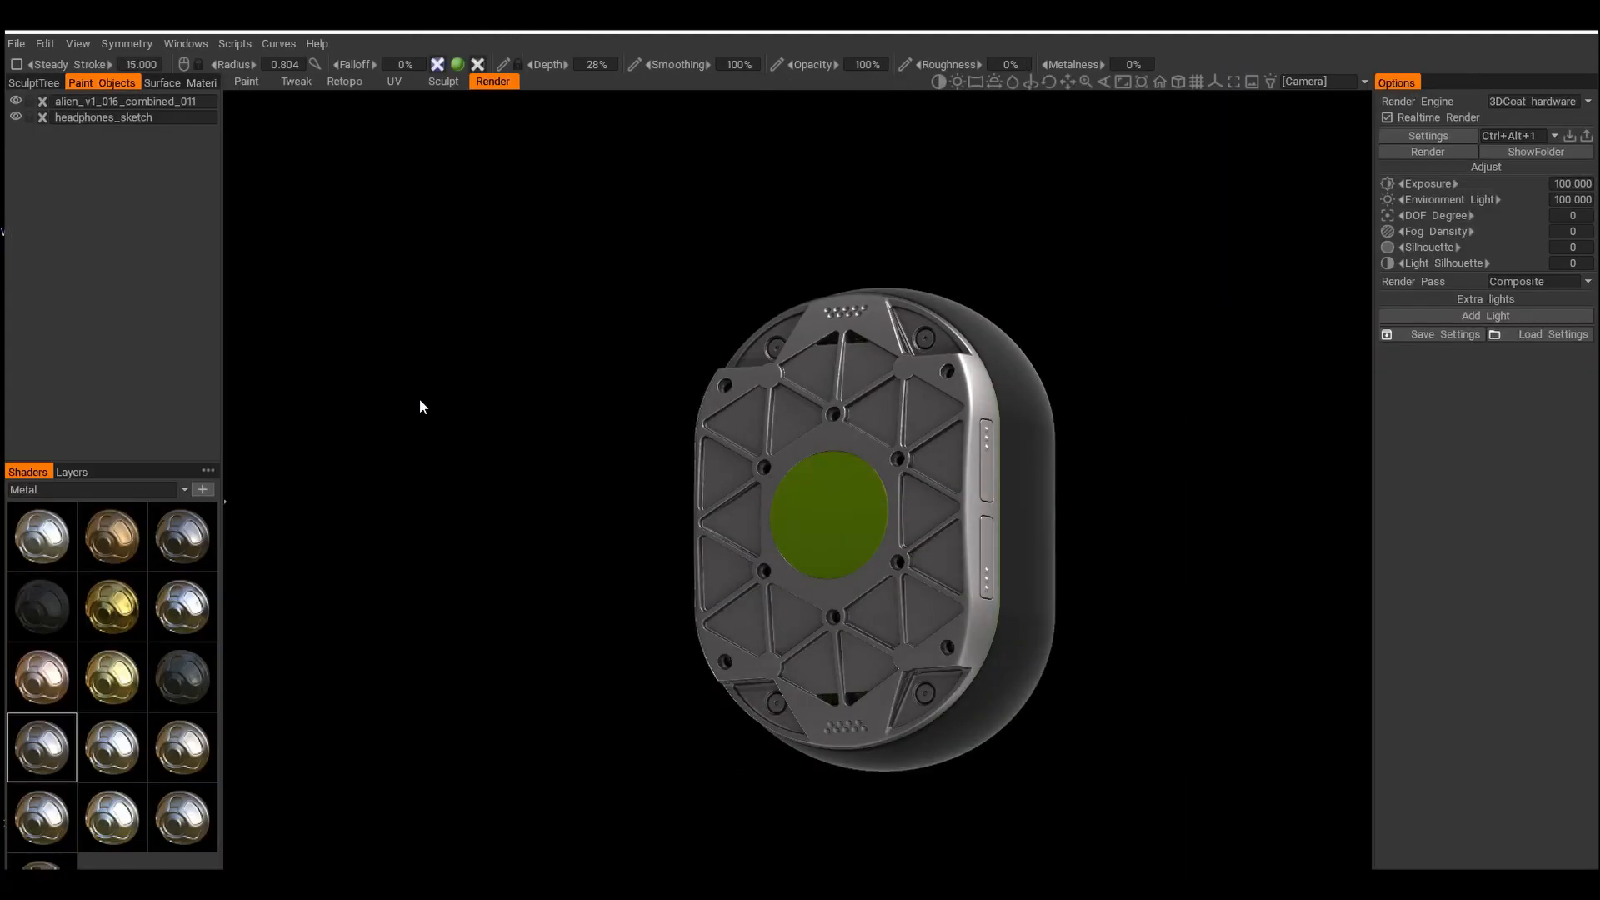
Return from the render preview to the Sculpt room and inspect the cap with its new holes
{"action": "left_click", "coordinate": [446, 83]}
{"action": "mouse_move", "coordinate": [451, 498]}
{"action": "left_mouse_down"}
{"action": "mouse_move", "coordinate": [513, 577]}
{"action": "mouse_move", "coordinate": [342, 578]}
{"action": "mouse_move", "coordinate": [609, 635]}
{"action": "mouse_move", "coordinate": [458, 513]}
{"action": "left_mouse_up"}
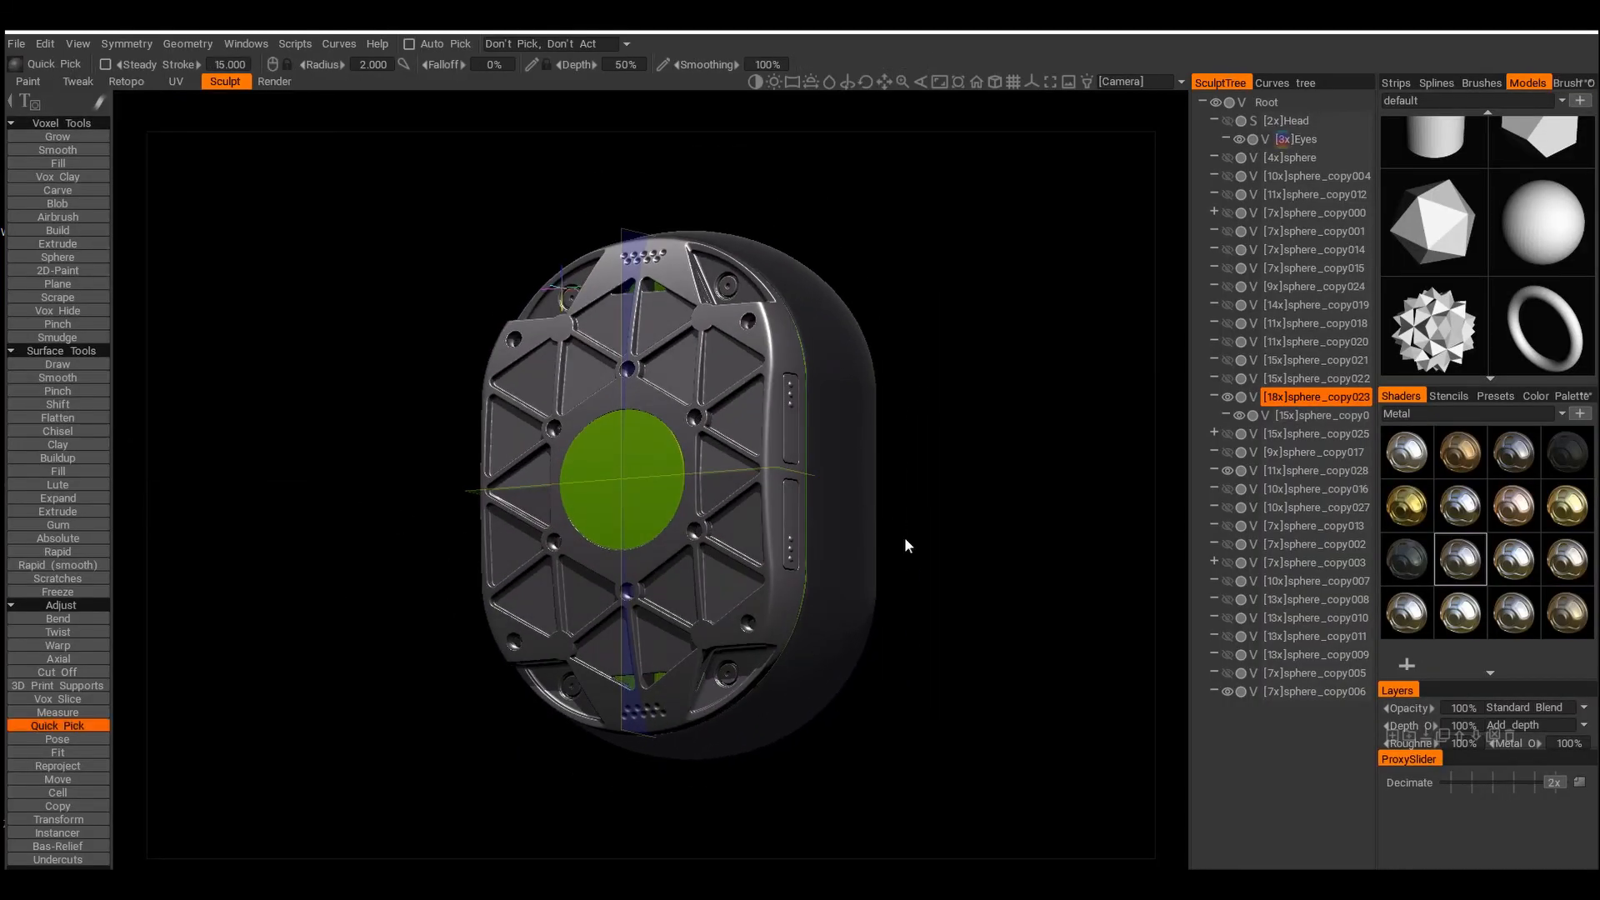
{"action": "scroll", "coordinate": [882, 562], "scroll_direction": "down", "scroll_amount": 2}
{"action": "left_click_drag", "start_coordinate": [906, 539], "coordinate": [923, 566]}
{"action": "scroll", "coordinate": [881, 562], "scroll_direction": "up", "scroll_amount": 4}
{"action": "scroll", "coordinate": [923, 566], "scroll_direction": "down", "scroll_amount": 1}
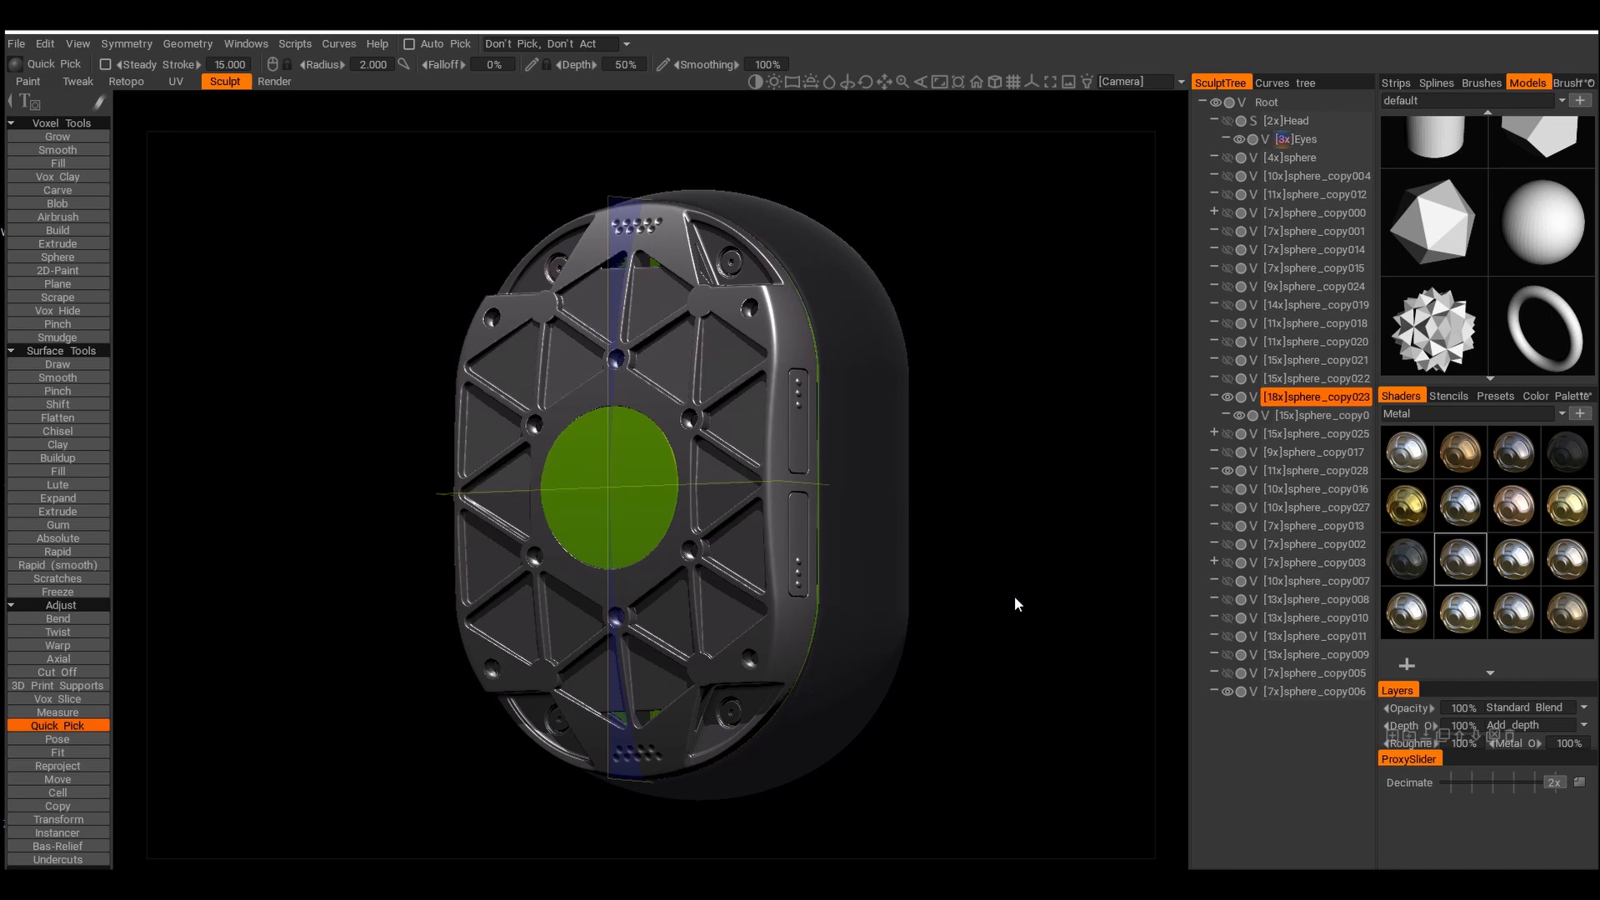
Duplicate sphere_copy023, hide the original and toggle the copy's visibility to compare
{"action": "key", "text": "ctrl+d"}
{"action": "mouse_move", "coordinate": [1055, 435]}
{"action": "left_mouse_down"}
{"action": "mouse_move", "coordinate": [1154, 449]}
{"action": "mouse_move", "coordinate": [989, 466]}
{"action": "mouse_move", "coordinate": [1025, 467]}
{"action": "left_mouse_up"}
{"action": "left_click_drag", "start_coordinate": [1345, 417], "coordinate": [1263, 420]}
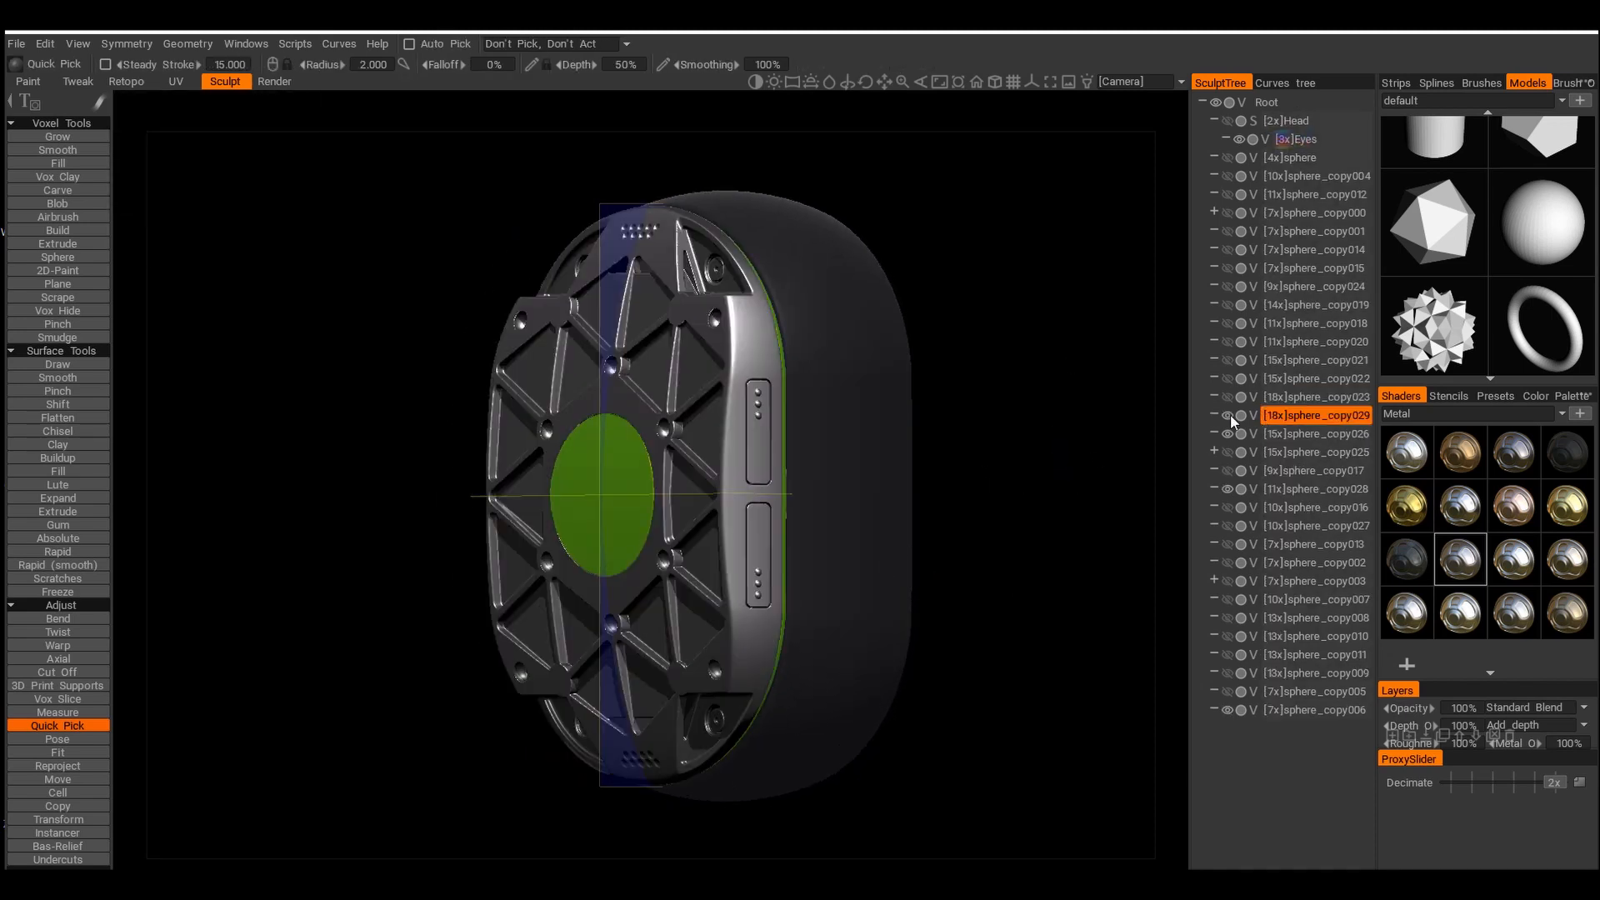
{"action": "left_click", "coordinate": [1231, 415]}
{"action": "left_click_drag", "start_coordinate": [1070, 445], "coordinate": [1176, 443]}
{"action": "left_click", "coordinate": [1229, 416]}
{"action": "left_click", "coordinate": [1227, 414]}
{"action": "left_click", "coordinate": [1226, 415]}
Smooth the whole sphere_copy029 volume with a smoothing degree of 3
{"action": "mouse_move", "coordinate": [973, 430]}
{"action": "left_mouse_down"}
{"action": "mouse_move", "coordinate": [1006, 394]}
{"action": "mouse_move", "coordinate": [966, 404]}
{"action": "left_mouse_up"}
{"action": "key", "text": "Return"}
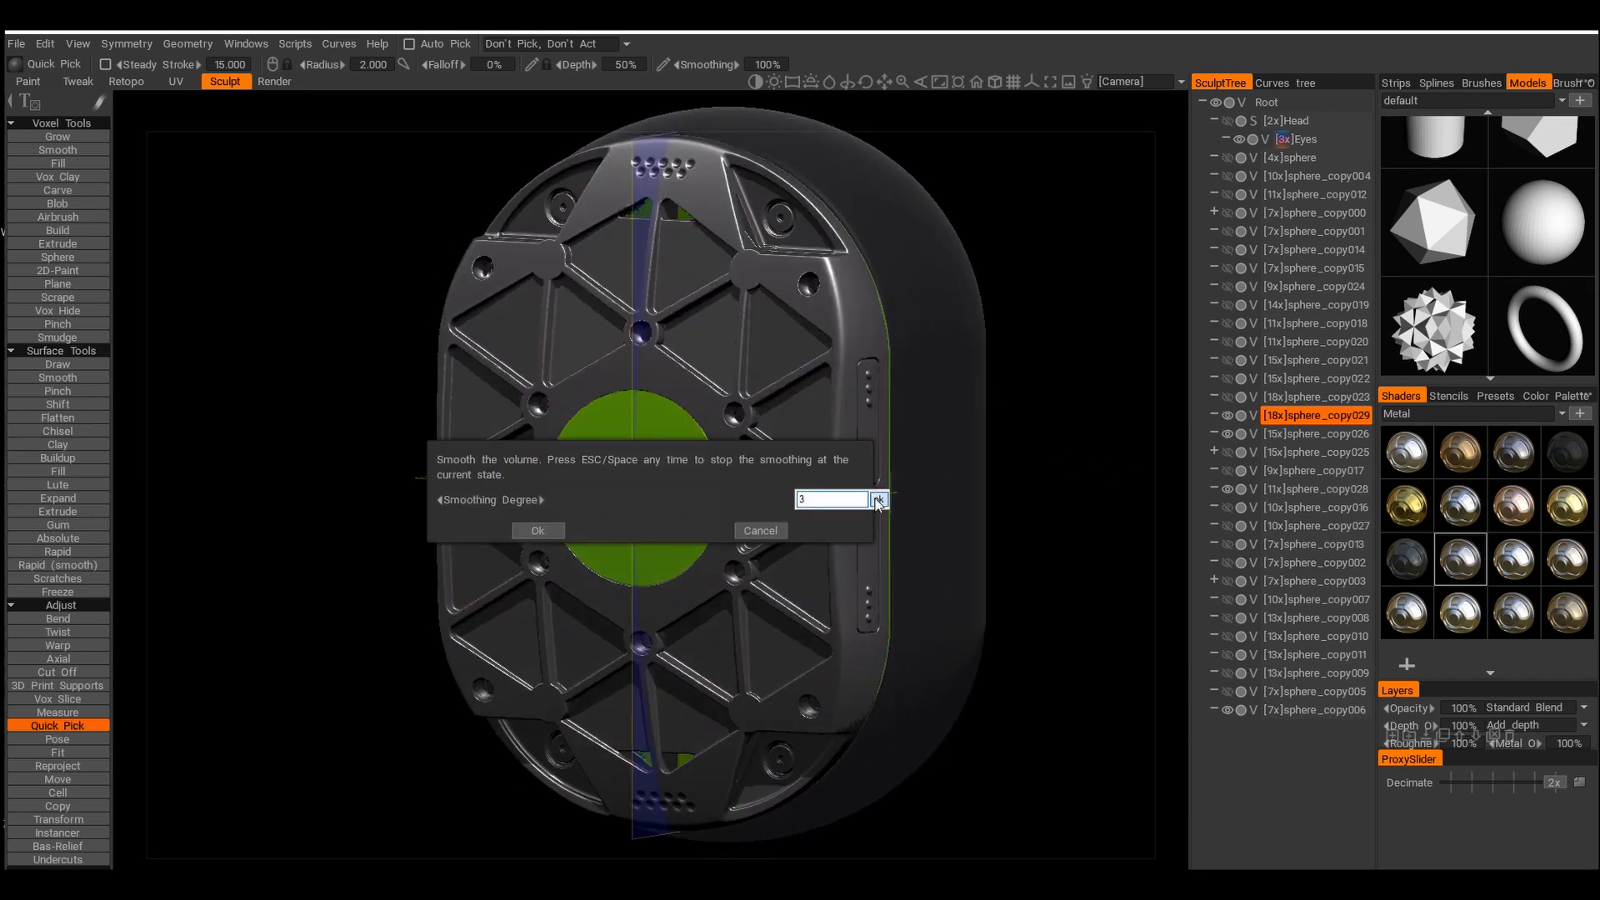
{"action": "left_click", "coordinate": [879, 500]}
{"action": "key", "text": "Return"}
Show and duplicate sphere_copy015, and trim the copy with Vox Hide to the patches at the upper lattice junctions
{"action": "left_click_drag", "start_coordinate": [1017, 462], "coordinate": [914, 686]}
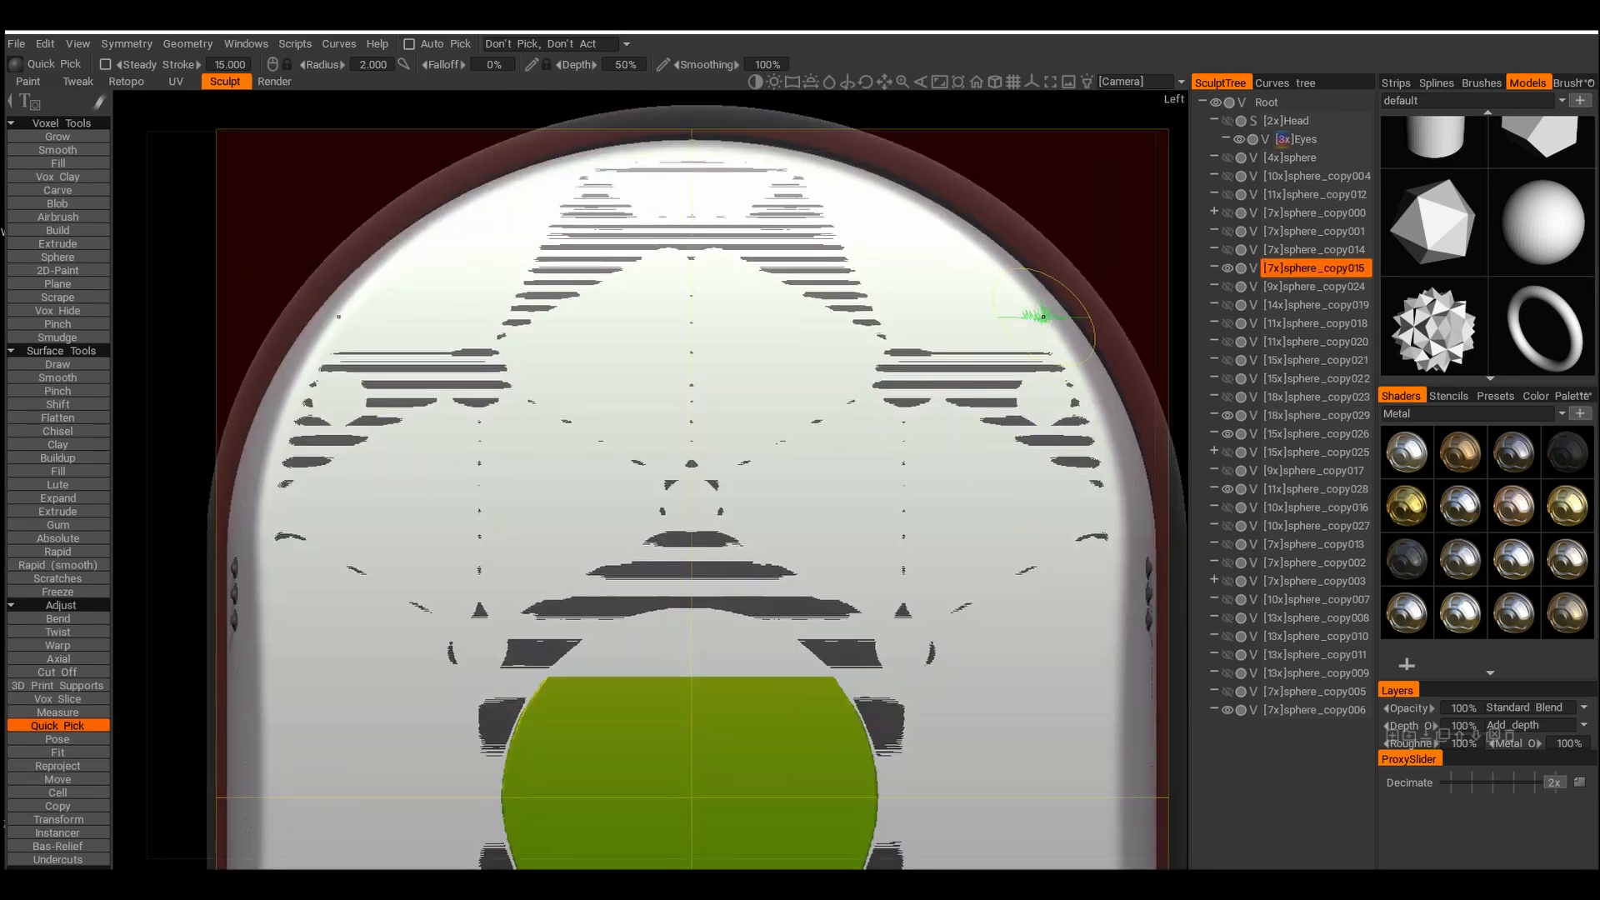
{"action": "scroll", "coordinate": [766, 336], "scroll_direction": "down", "scroll_amount": 2}
{"action": "scroll", "coordinate": [817, 458], "scroll_direction": "up", "scroll_amount": 6}
{"action": "scroll", "coordinate": [825, 487], "scroll_direction": "up", "scroll_amount": 4}
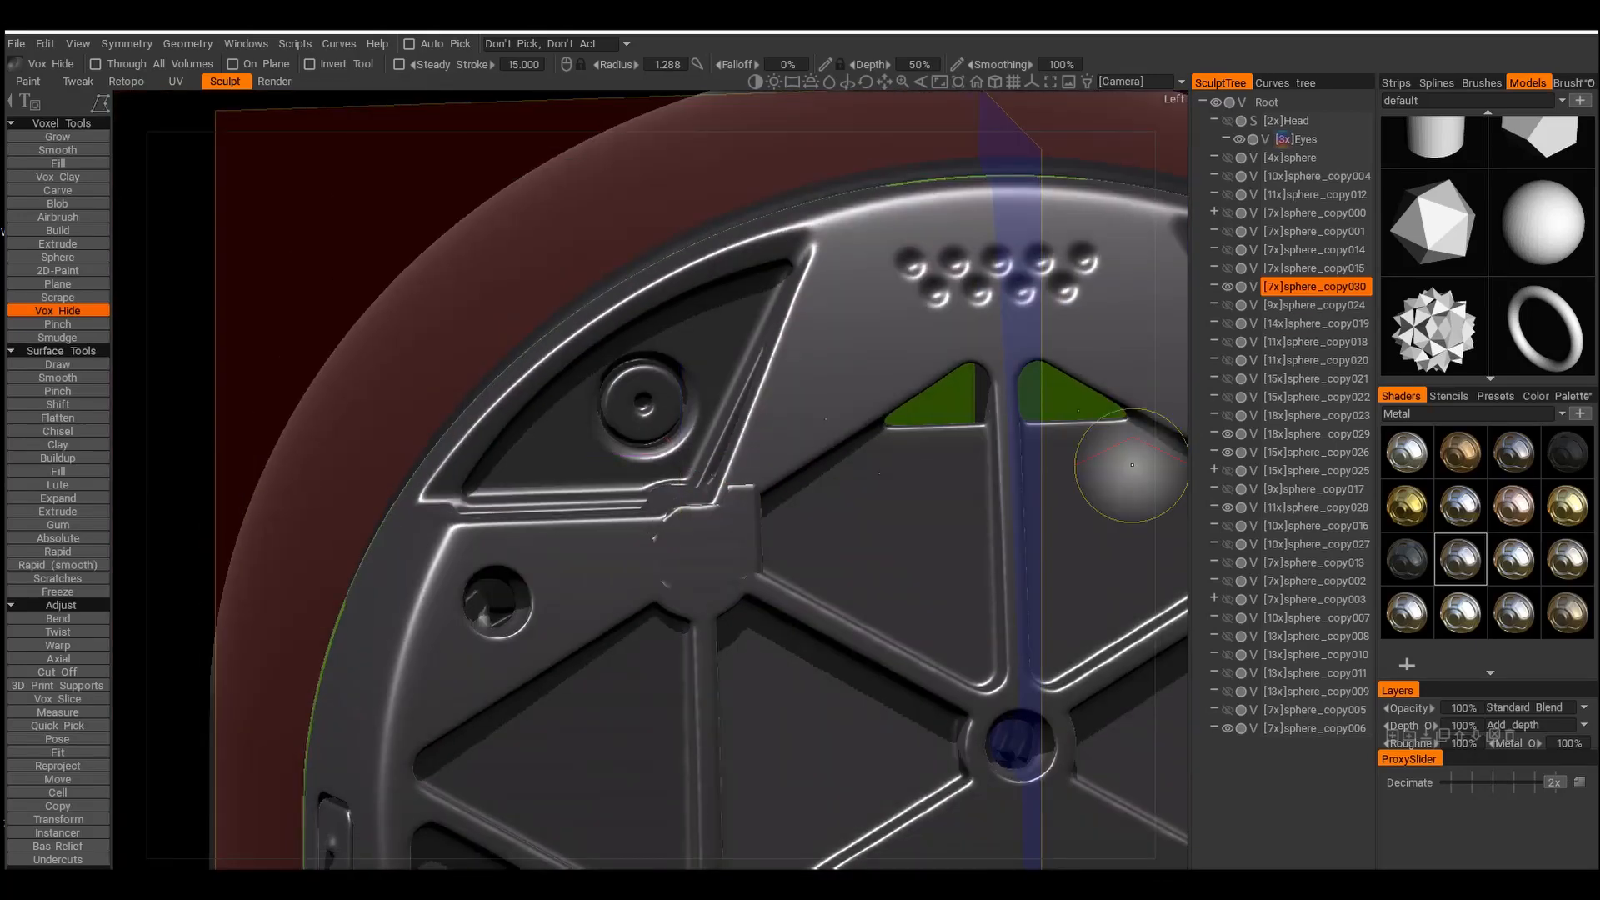
Merge the trimmed patches of sphere_copy030 into sphere_copy029 and smooth the upper lattice junctions
{"action": "left_click", "coordinate": [1228, 287]}
{"action": "left_click_drag", "start_coordinate": [1354, 287], "coordinate": [1328, 433]}
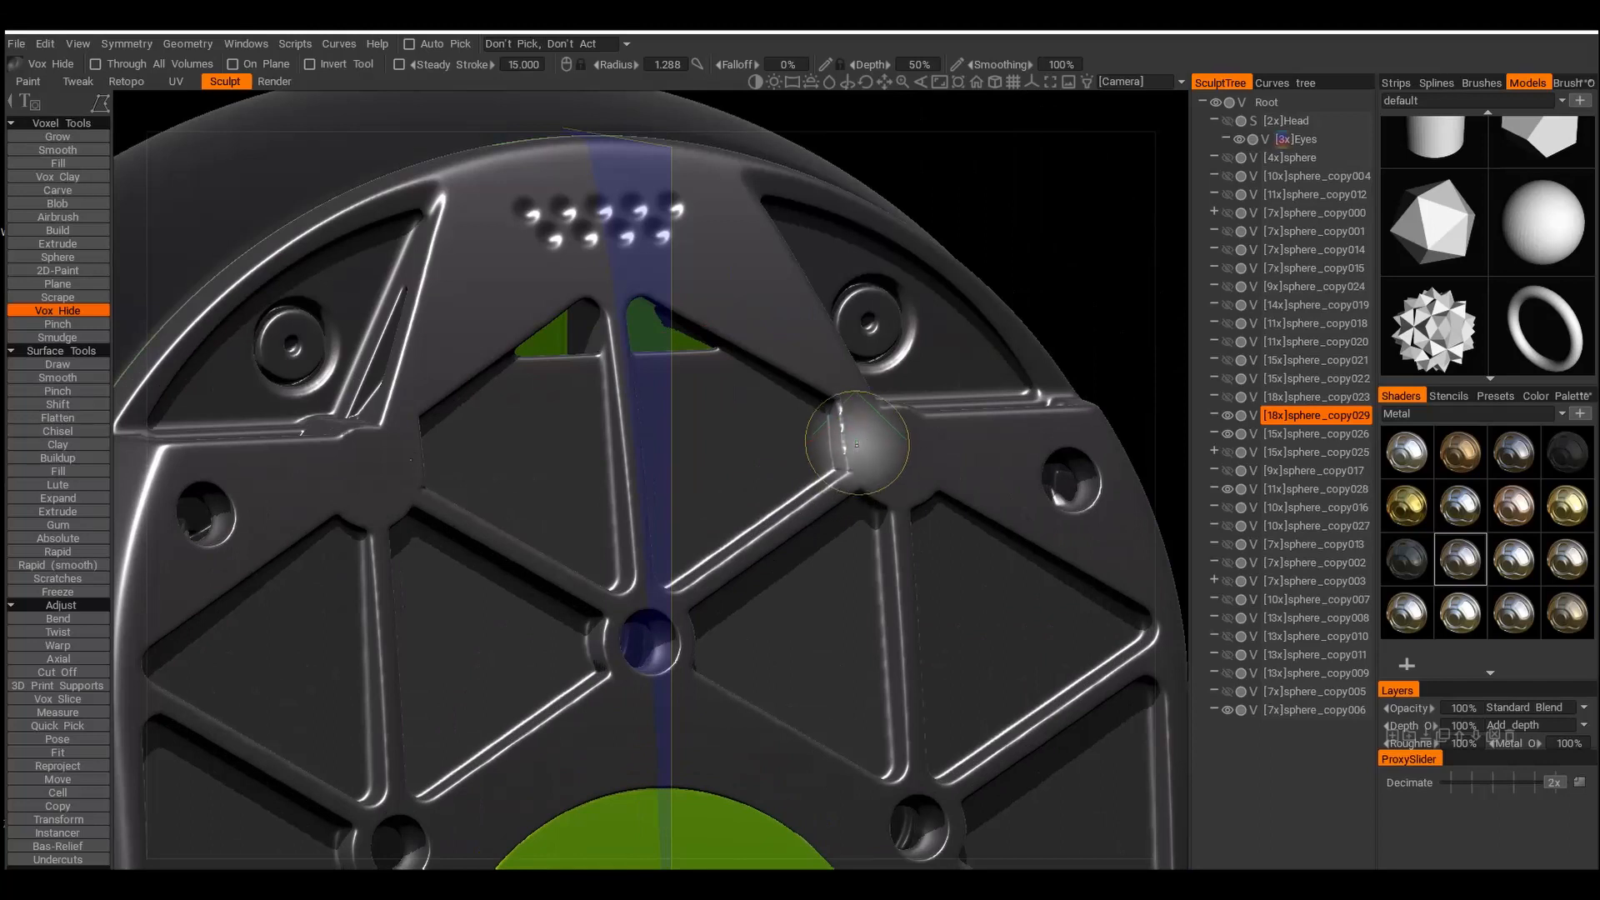
{"action": "key", "text": "shift"}
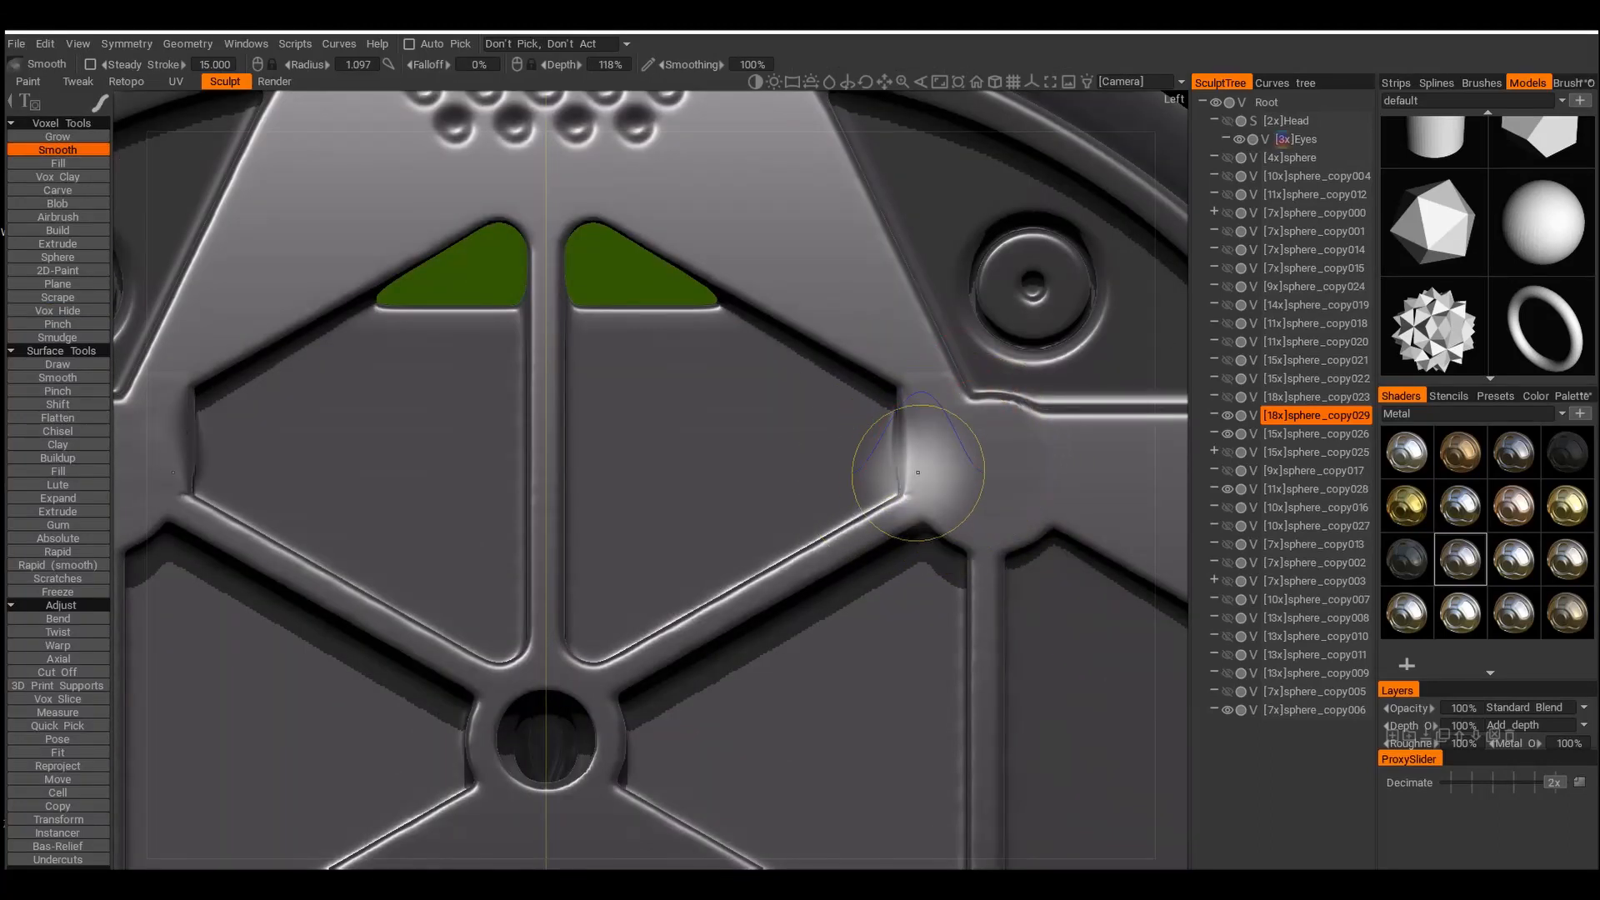
{"action": "scroll", "coordinate": [1010, 499], "scroll_direction": "down", "scroll_amount": 10}
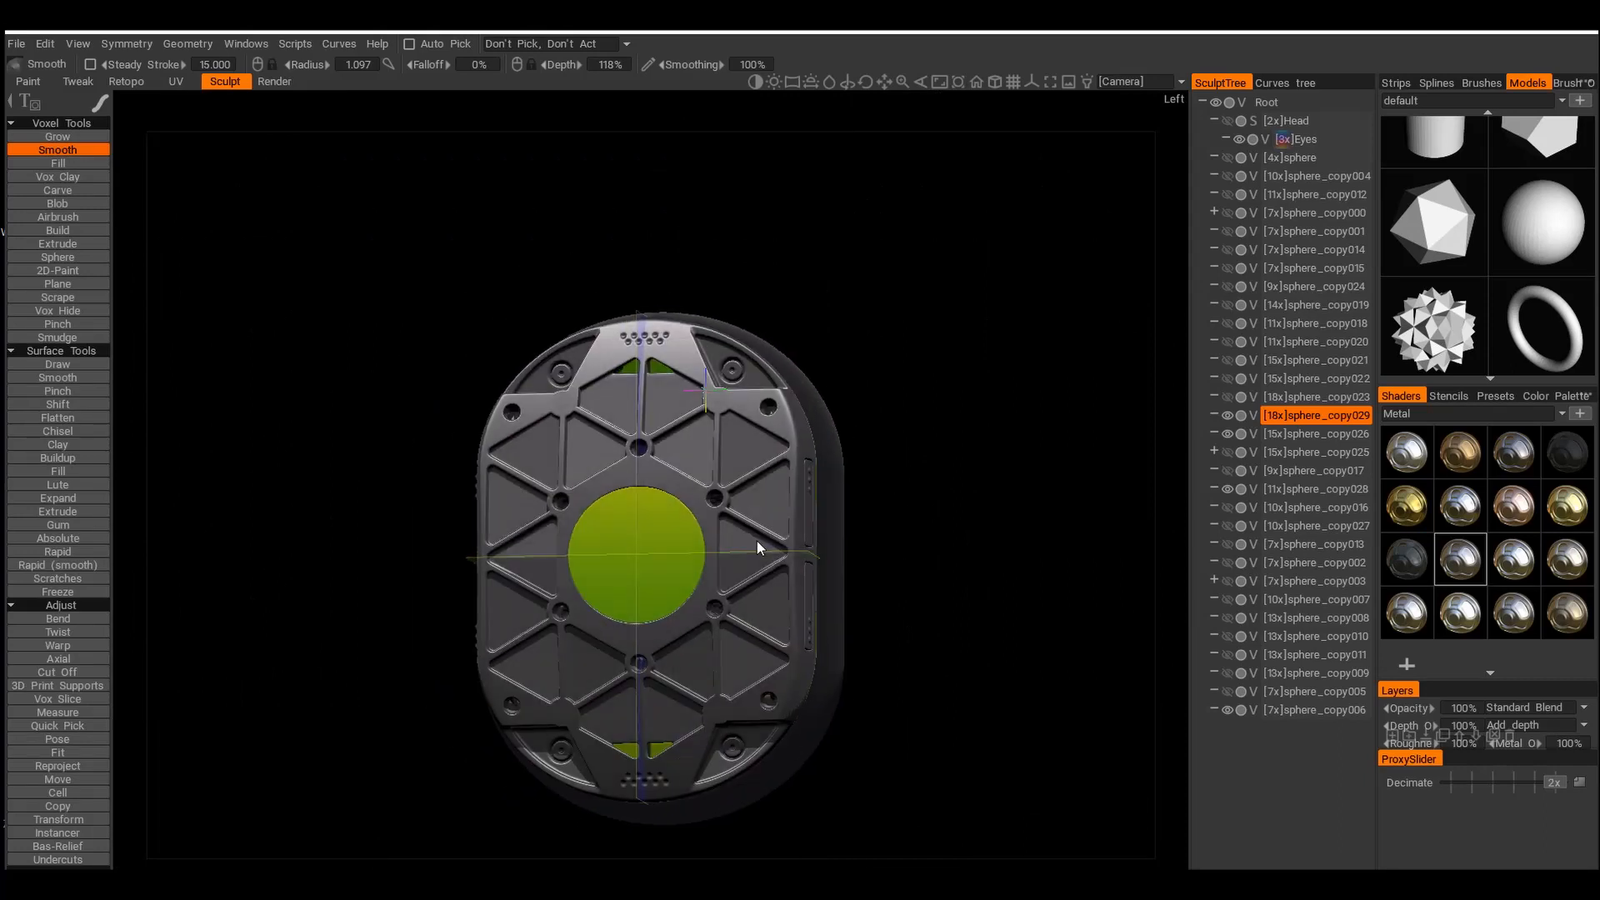
{"action": "scroll", "coordinate": [741, 504], "scroll_direction": "up", "scroll_amount": 3}
{"action": "scroll", "coordinate": [741, 504], "scroll_direction": "up", "scroll_amount": 3}
{"action": "scroll", "coordinate": [633, 500], "scroll_direction": "down", "scroll_amount": 4}
{"action": "scroll", "coordinate": [626, 537], "scroll_direction": "up", "scroll_amount": 6}
{"action": "scroll", "coordinate": [627, 538], "scroll_direction": "up", "scroll_amount": 3}
{"action": "key", "text": "KP_4"}
{"action": "middle_click_drag", "start_coordinate": [668, 472], "coordinate": [637, 517]}
{"action": "mouse_move", "coordinate": [1128, 473]}
{"action": "middle_mouse_down"}
{"action": "mouse_move", "coordinate": [846, 452]}
{"action": "mouse_move", "coordinate": [834, 522]}
{"action": "middle_mouse_up"}
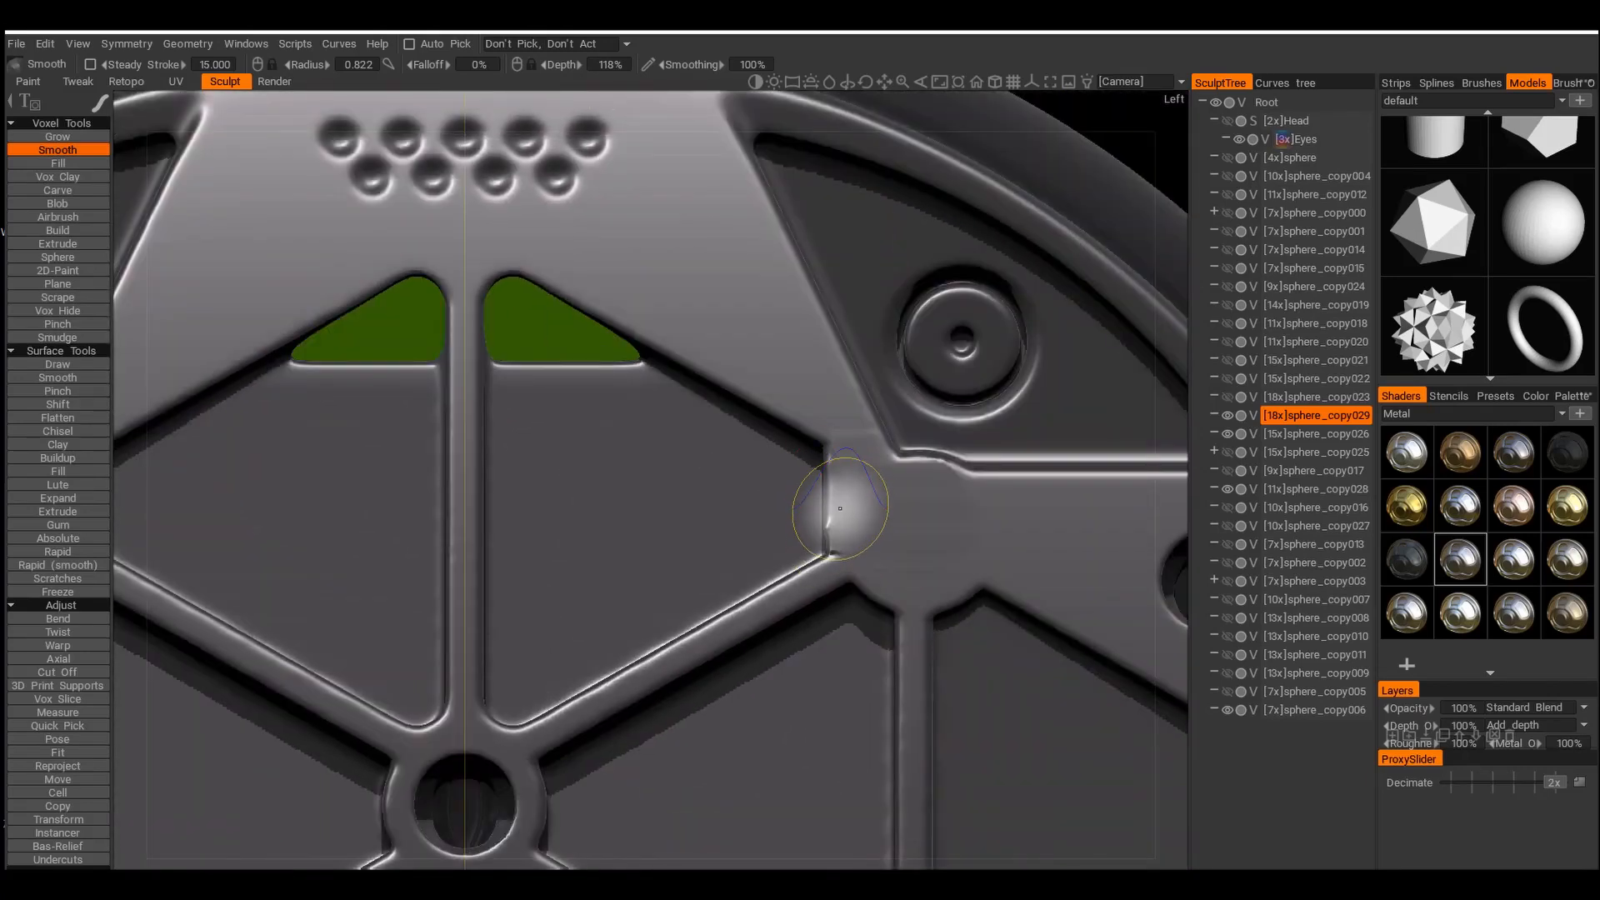
{"action": "scroll", "coordinate": [839, 509], "scroll_direction": "up", "scroll_amount": 2}
{"action": "scroll", "coordinate": [884, 526], "scroll_direction": "down", "scroll_amount": 6}
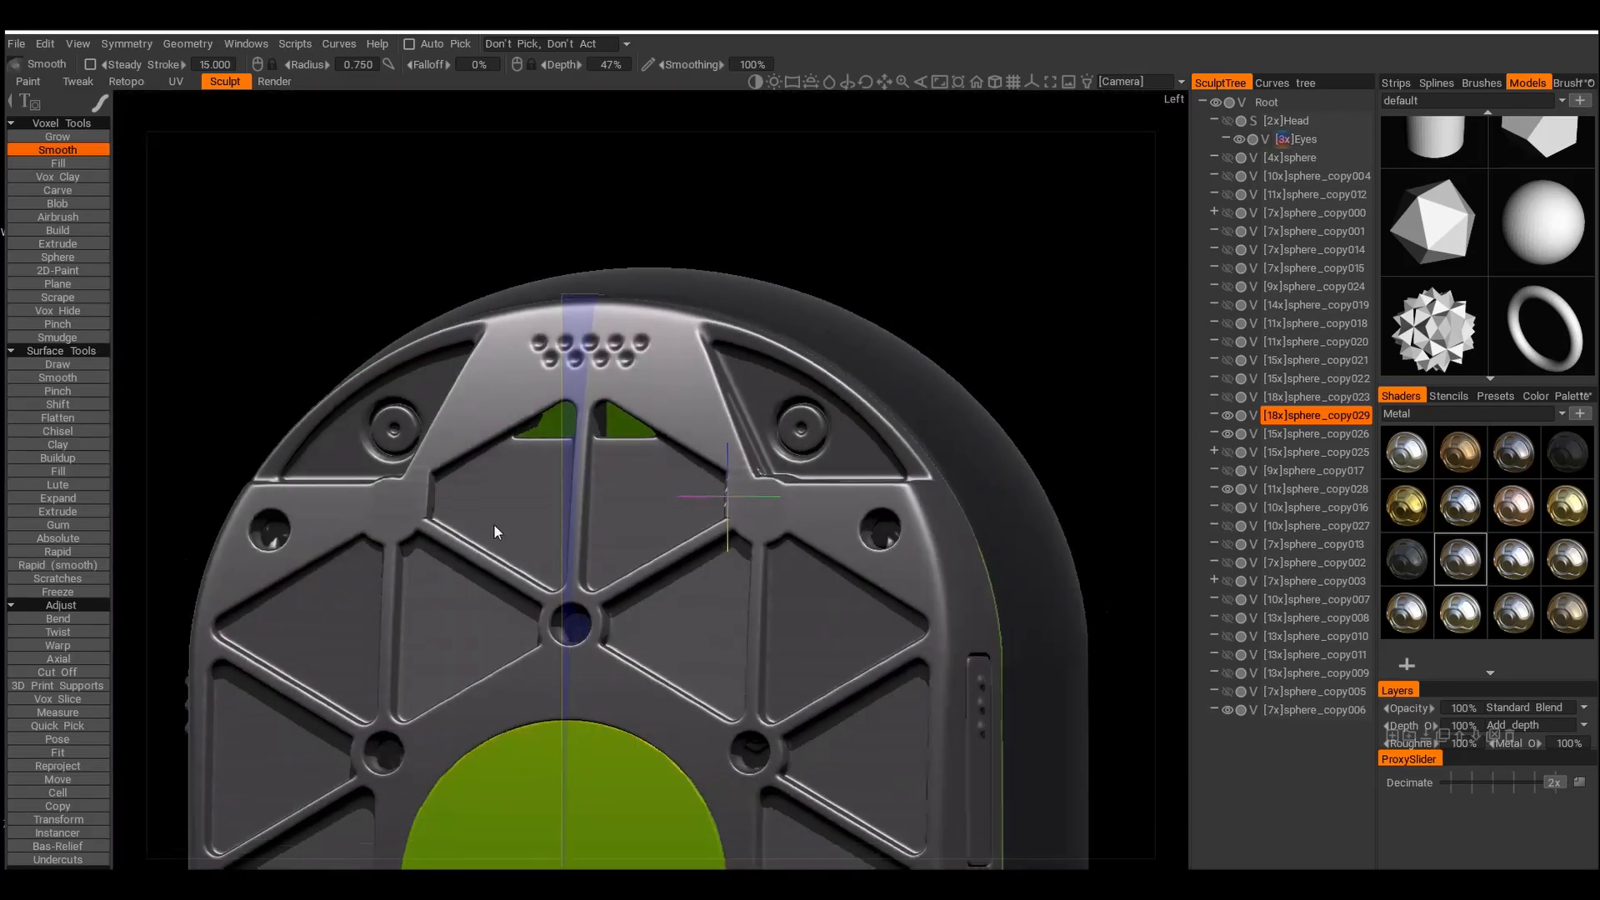
Trim sphere_copy029 from the back view with Vox Hide and check the middle of its lattice
{"action": "right_click_drag", "start_coordinate": [721, 612], "coordinate": [900, 575]}
{"action": "right_click_drag", "start_coordinate": [1143, 459], "coordinate": [953, 465]}
{"action": "left_click", "coordinate": [59, 311]}
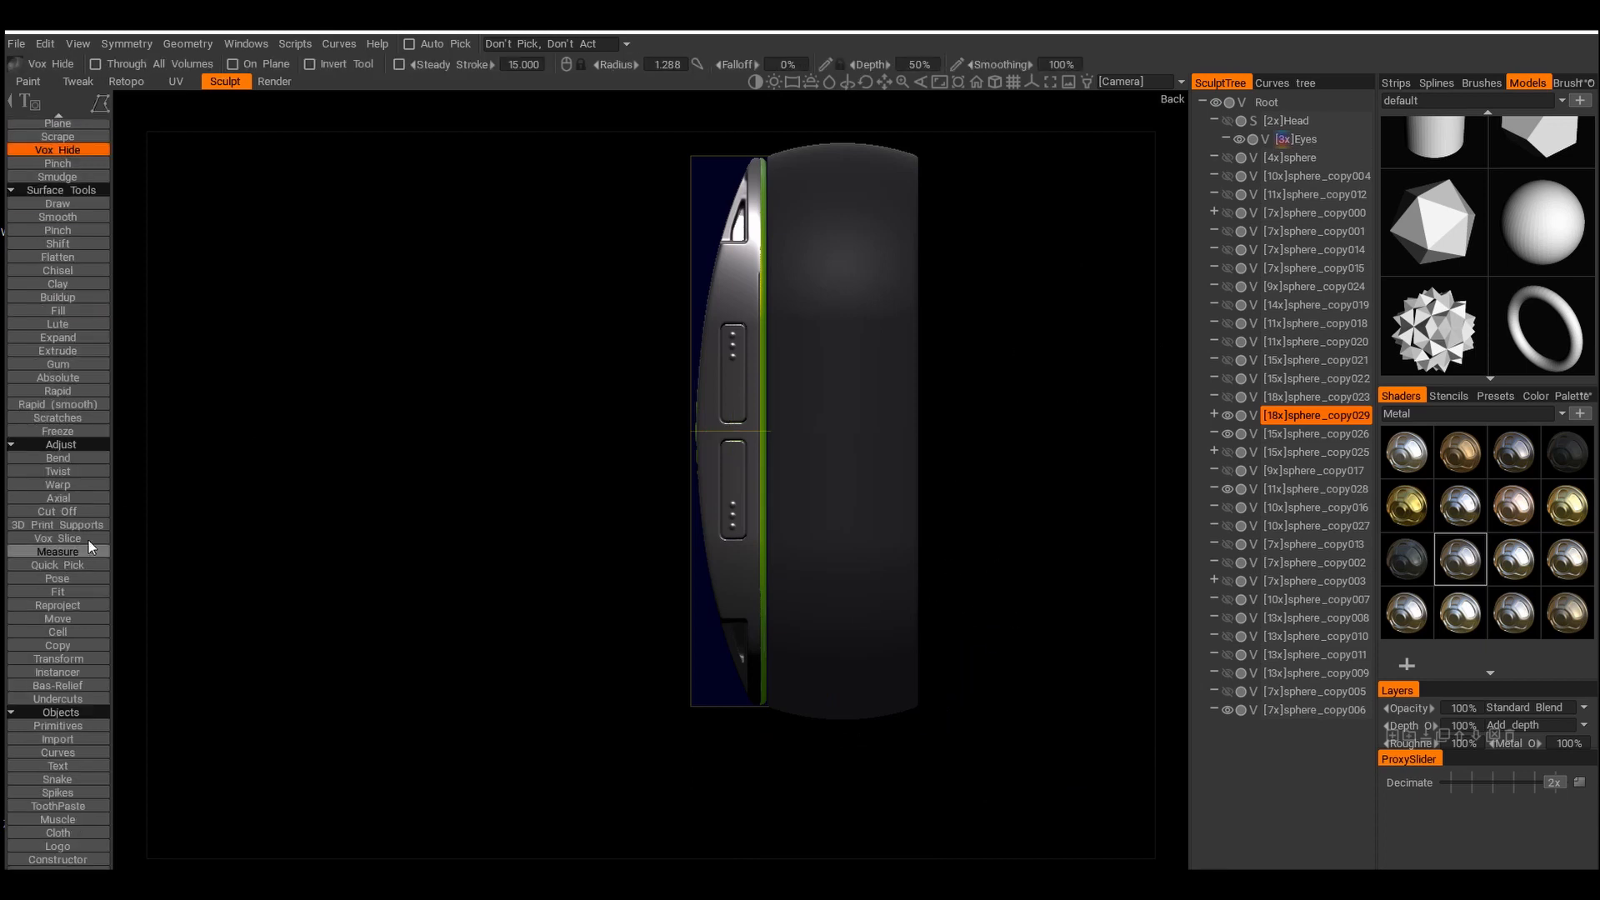
{"action": "left_click_drag", "start_coordinate": [1036, 721], "coordinate": [940, 362]}
{"action": "left_click_drag", "start_coordinate": [796, 329], "coordinate": [817, 325]}
{"action": "right_click_drag", "start_coordinate": [816, 325], "coordinate": [981, 414]}
{"action": "scroll", "coordinate": [931, 390], "scroll_direction": "up", "scroll_amount": 3}
{"action": "key", "text": "q"}
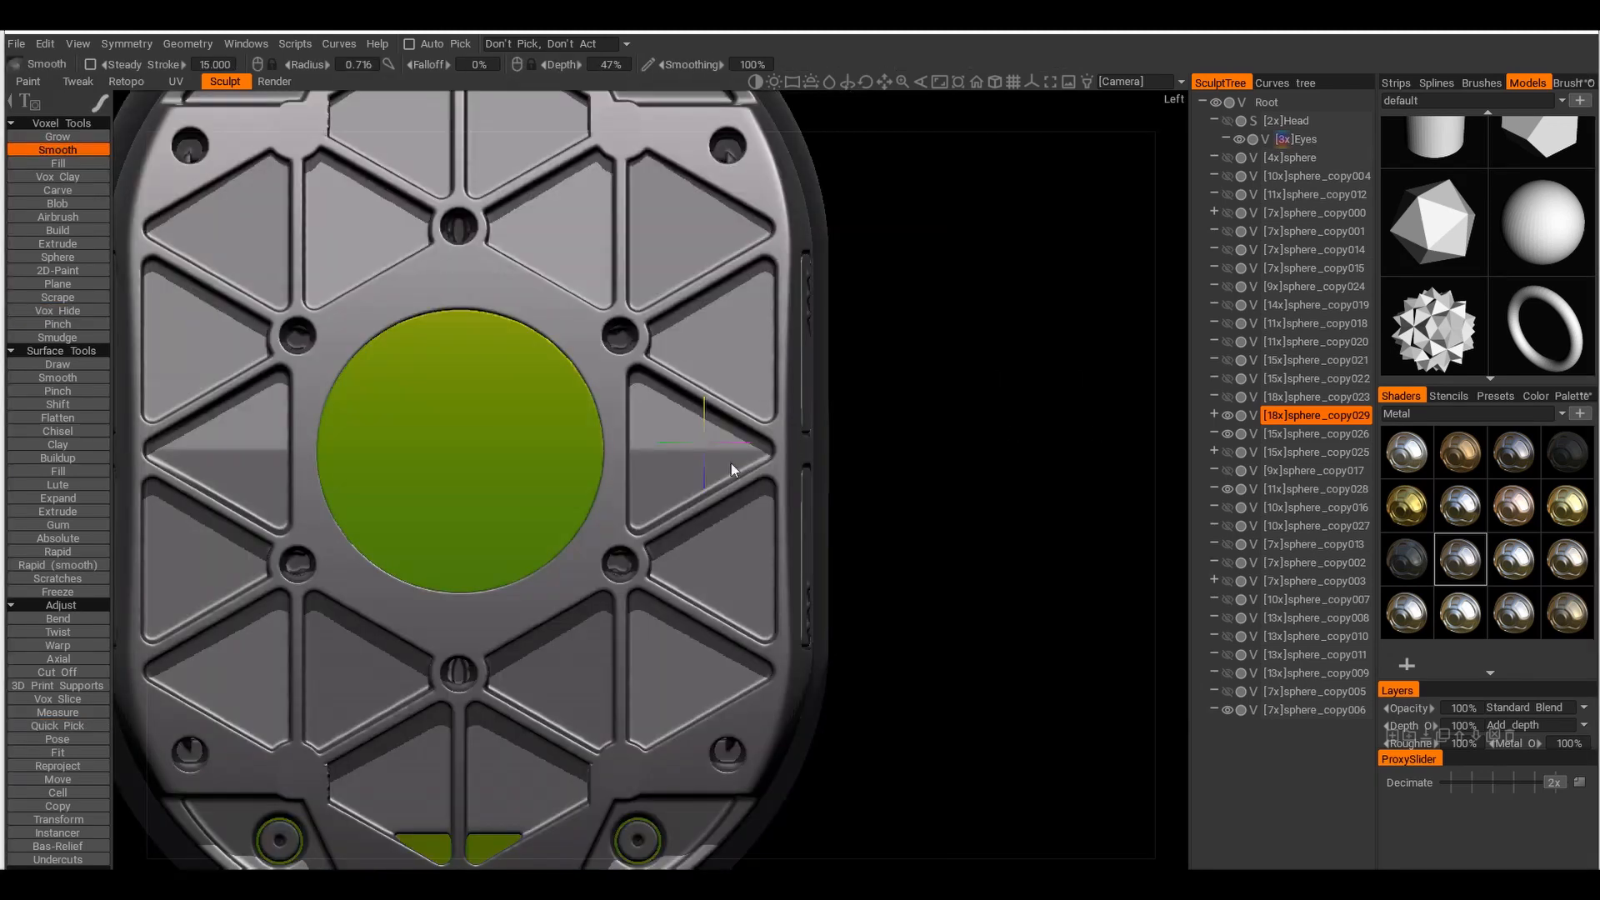
{"action": "scroll", "coordinate": [889, 457], "scroll_direction": "up", "scroll_amount": 5}
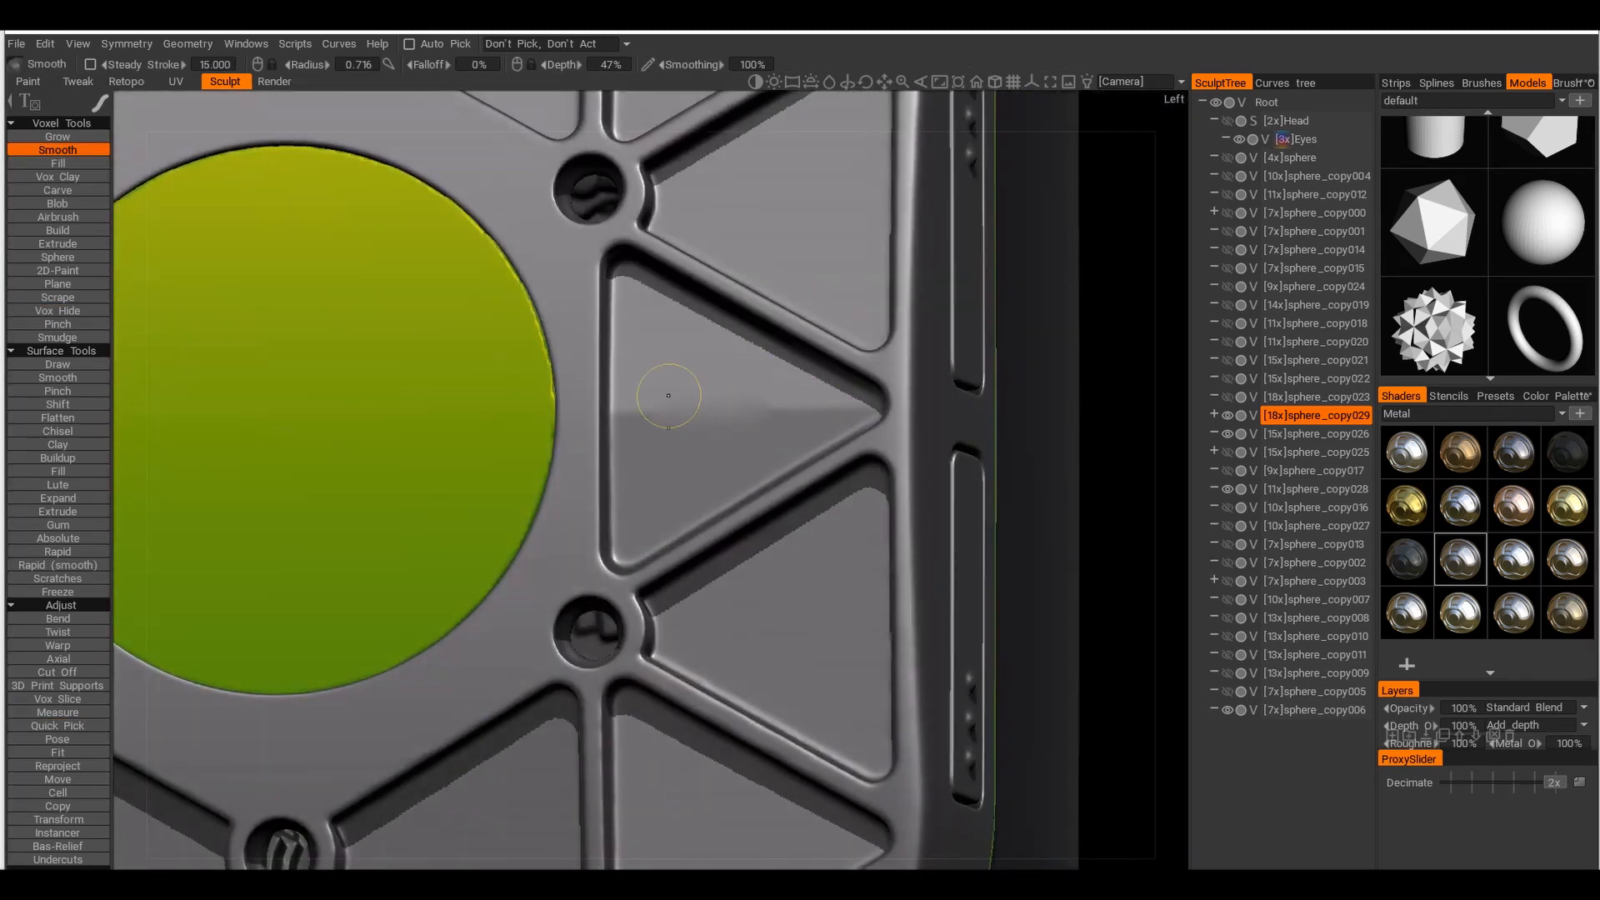
{"action": "mouse_move", "coordinate": [708, 406]}
{"action": "right_mouse_down"}
{"action": "mouse_move", "coordinate": [714, 334]}
{"action": "mouse_move", "coordinate": [877, 430]}
{"action": "right_mouse_up"}
{"action": "left_click_drag", "start_coordinate": [881, 403], "coordinate": [1028, 475], "text": "alt"}
{"action": "scroll", "coordinate": [803, 478], "scroll_direction": "down", "scroll_amount": 5}
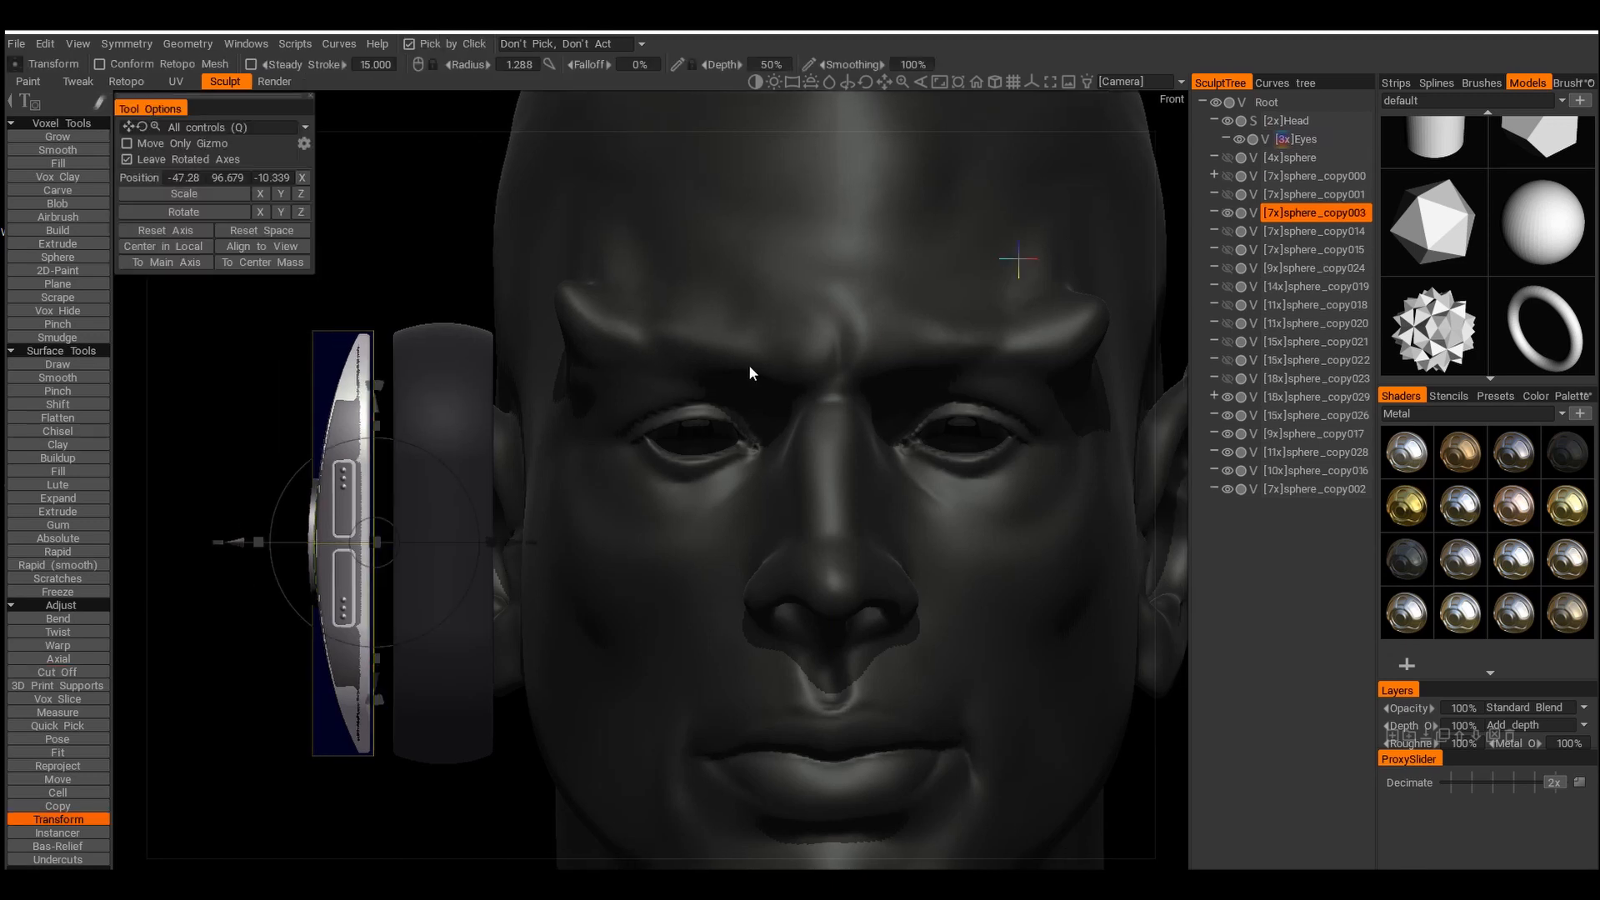
Move sphere_copy003 along X to about -43.28, toward the ear pad, and trim it with Cut Off
{"action": "middle_click_drag", "start_coordinate": [750, 367], "coordinate": [833, 360], "text": "alt"}
{"action": "left_click_drag", "start_coordinate": [325, 538], "coordinate": [334, 538]}
{"action": "left_click", "coordinate": [58, 672]}
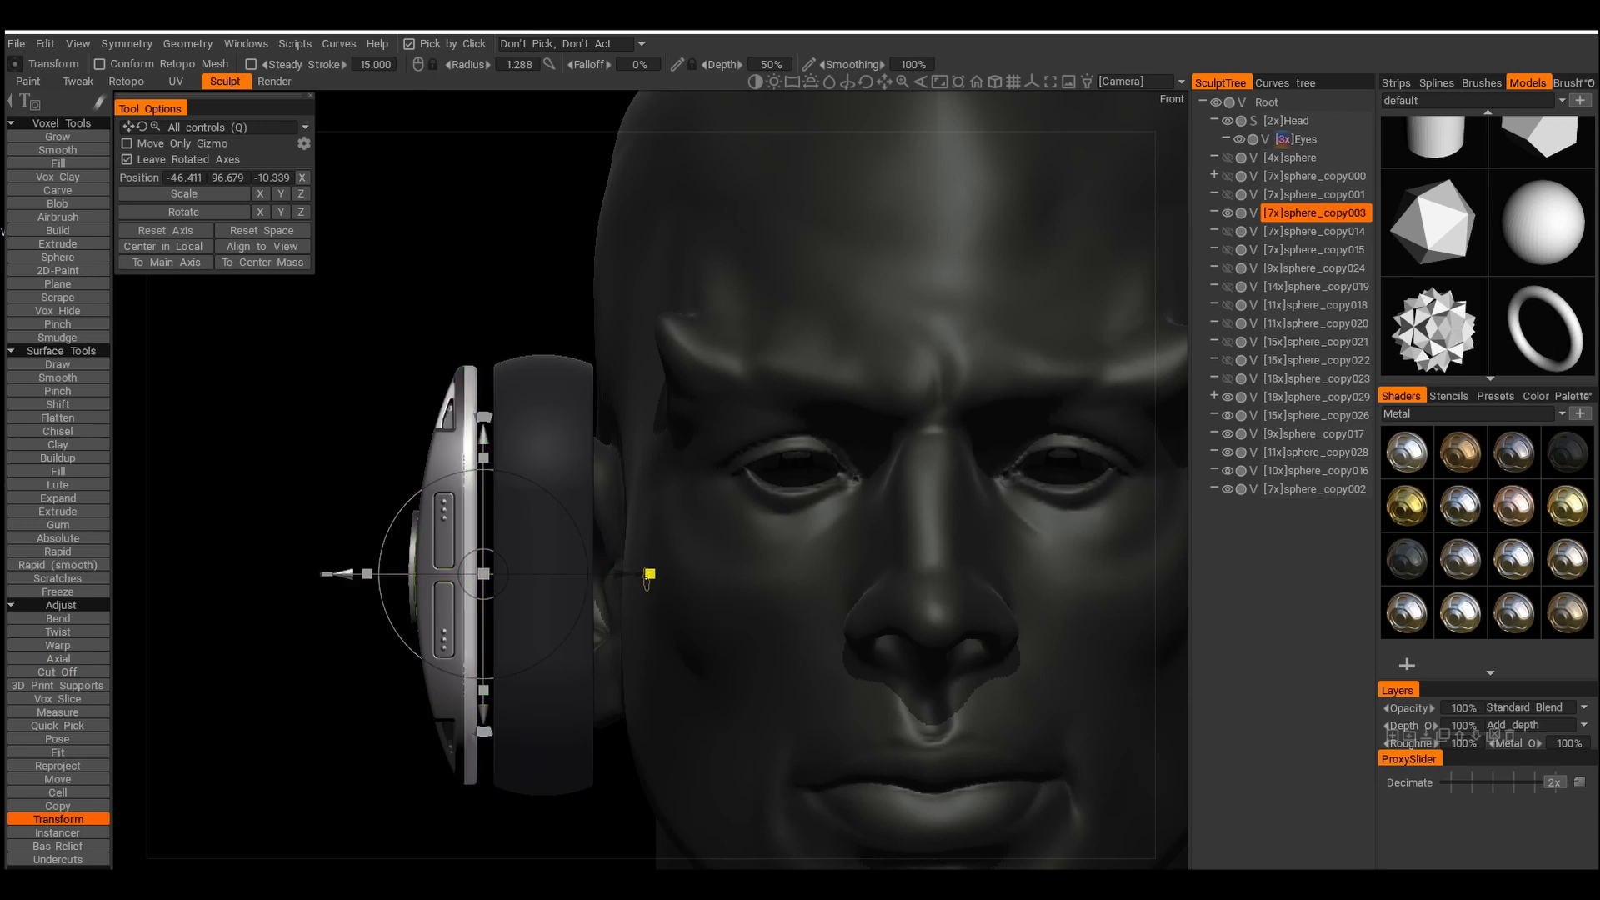
{"action": "mouse_move", "coordinate": [649, 574]}
{"action": "left_mouse_down"}
{"action": "mouse_move", "coordinate": [618, 572]}
{"action": "mouse_move", "coordinate": [652, 574]}
{"action": "left_mouse_up"}
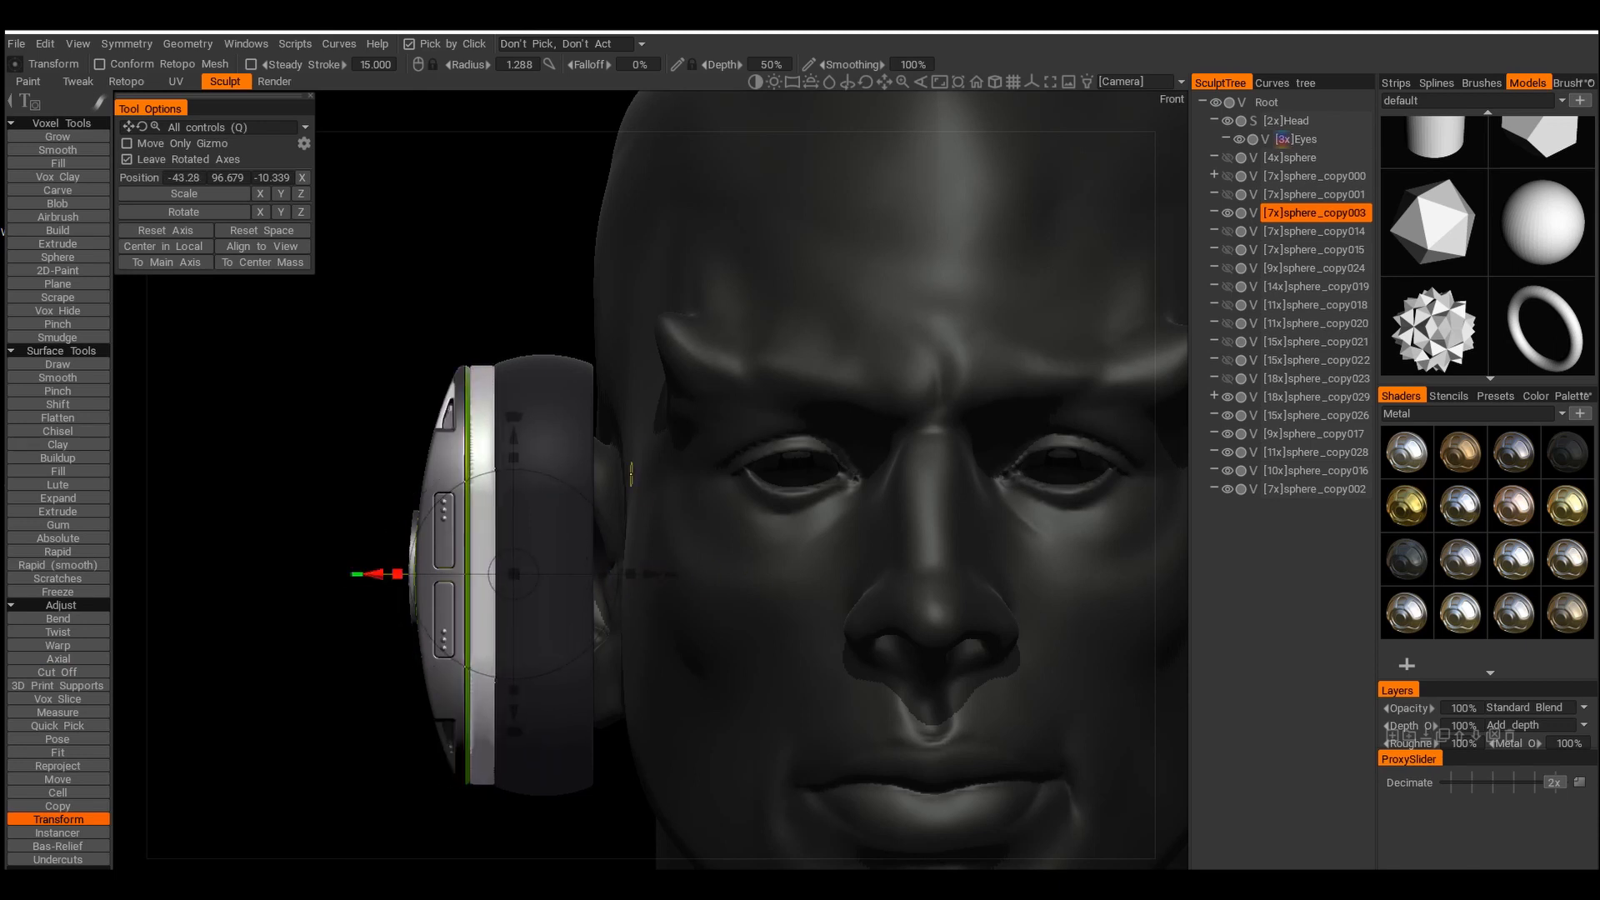
{"action": "key", "text": "k"}
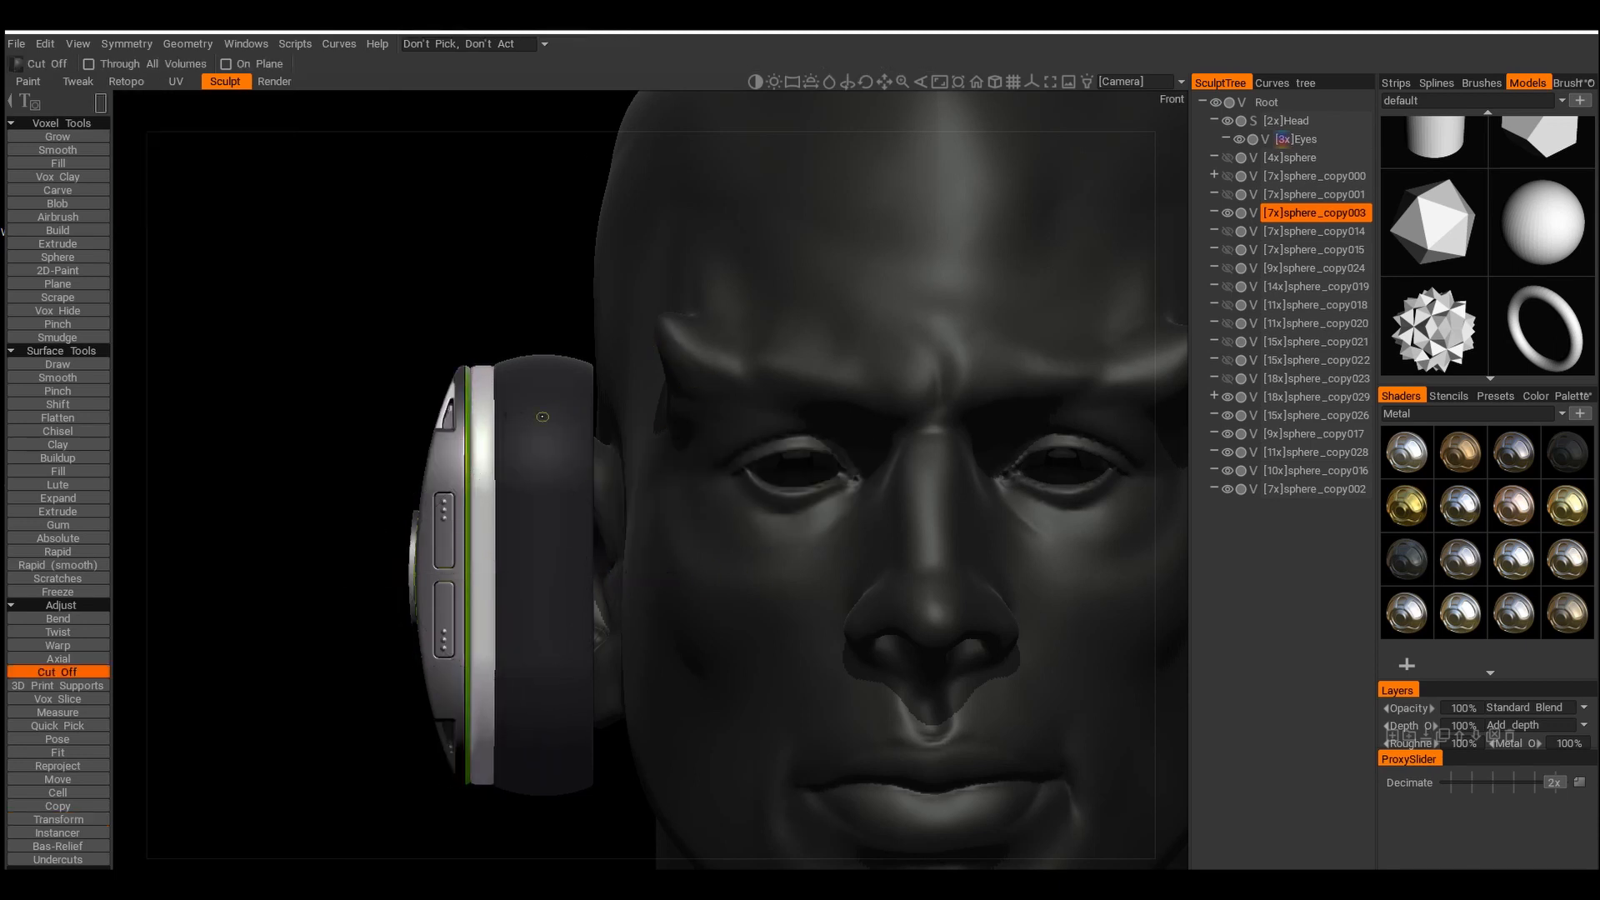
{"action": "left_click_drag", "start_coordinate": [584, 515], "coordinate": [654, 486], "text": "alt"}
{"action": "scroll", "coordinate": [653, 485], "scroll_direction": "up", "scroll_amount": 3}
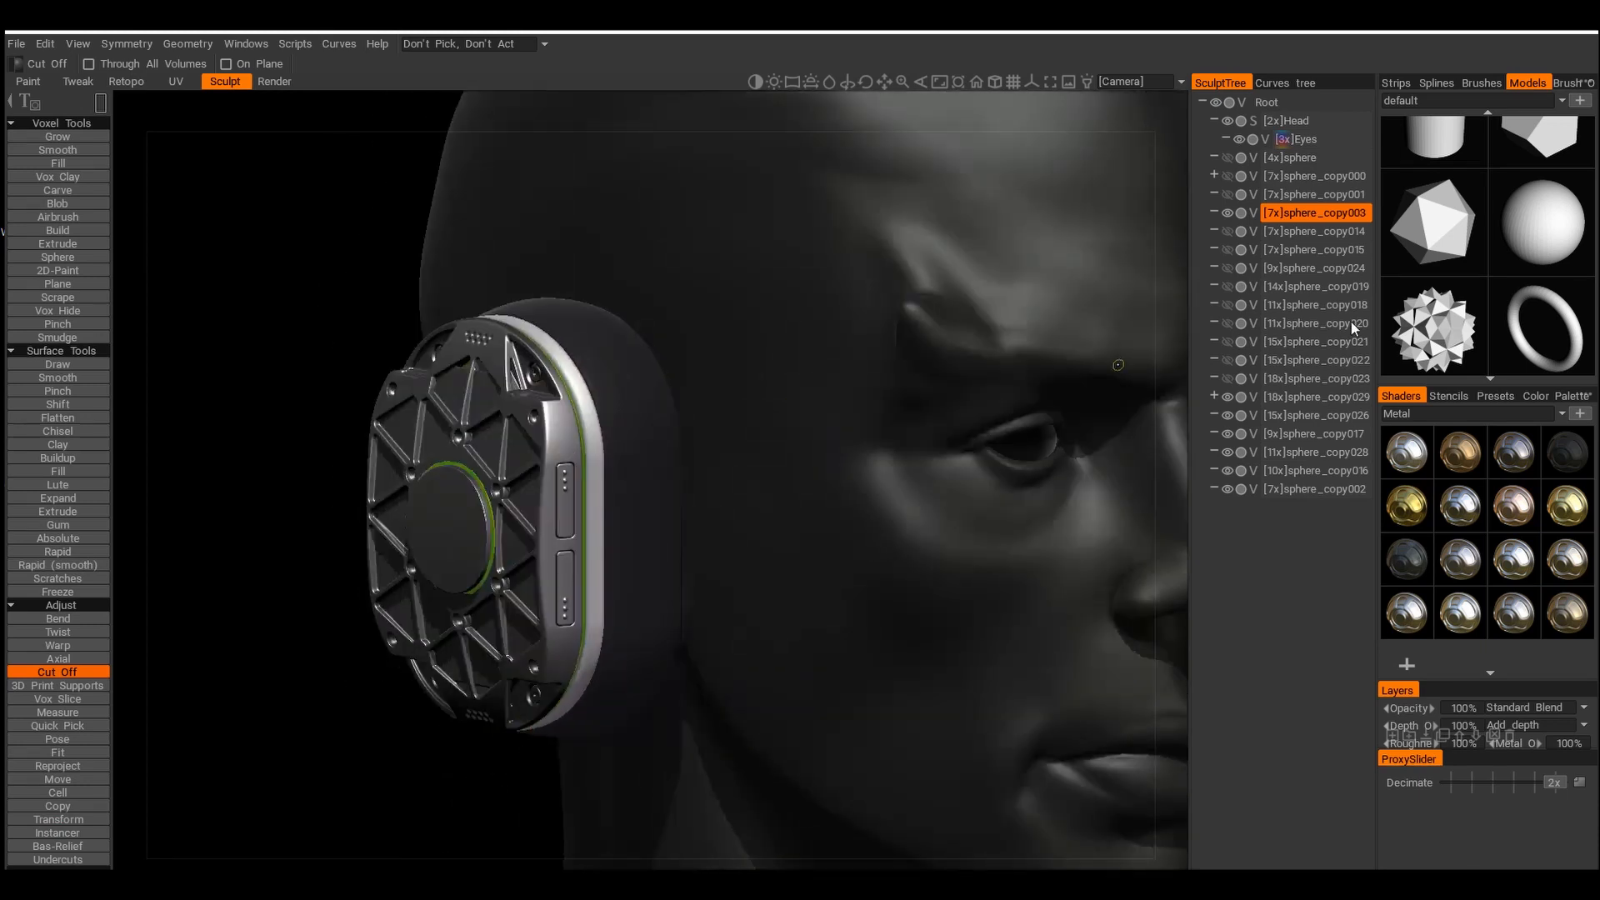
Give the sphere_copy003 ring a grey Metal shader matching the lattice cap
{"action": "scroll", "coordinate": [1487, 333], "scroll_direction": "up", "scroll_amount": 2}
{"action": "left_click", "coordinate": [1514, 453]}
{"action": "mouse_move", "coordinate": [1171, 358]}
{"action": "left_mouse_down", "text": "alt"}
{"action": "mouse_move", "coordinate": [1125, 310]}
{"action": "mouse_move", "coordinate": [991, 350]}
{"action": "left_mouse_up", "text": "alt"}
{"action": "right_click", "coordinate": [1300, 213]}
{"action": "left_click", "coordinate": [1460, 560]}
{"action": "mouse_move", "coordinate": [991, 542]}
{"action": "left_mouse_down", "text": "alt"}
{"action": "mouse_move", "coordinate": [858, 578]}
{"action": "mouse_move", "coordinate": [769, 500]}
{"action": "mouse_move", "coordinate": [703, 571]}
{"action": "left_mouse_up", "text": "alt"}
{"action": "scroll", "coordinate": [768, 500], "scroll_direction": "down", "scroll_amount": 3}
{"action": "scroll", "coordinate": [703, 572], "scroll_direction": "up", "scroll_amount": 3}
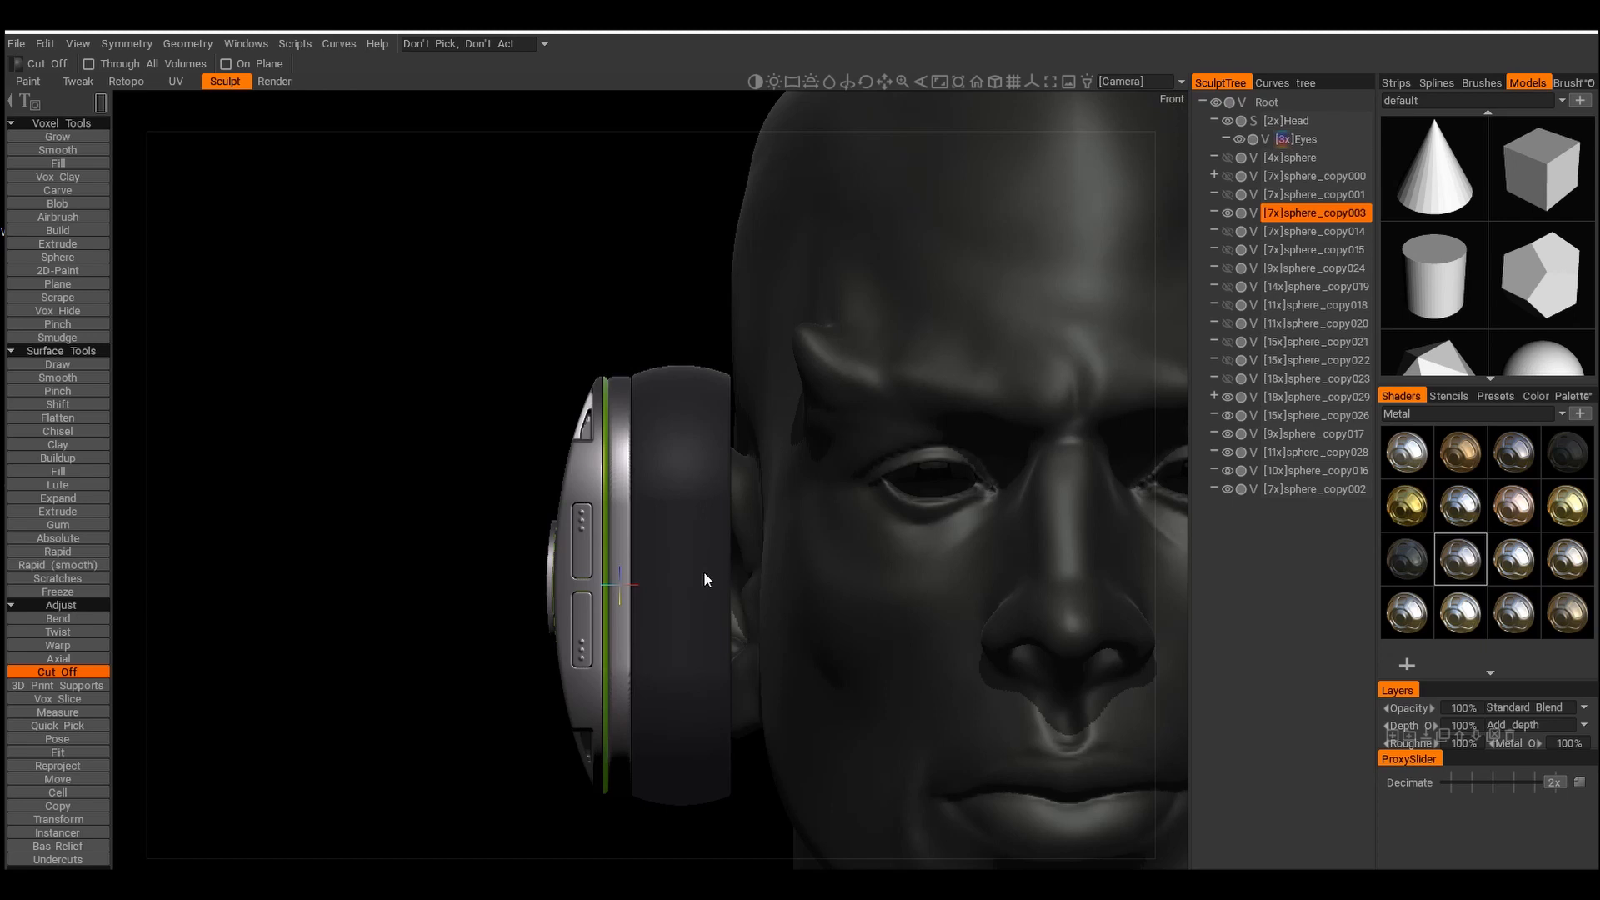
Pick the ear pad sphere_copy002 and adjust it along X with Transform so it meets the ring
{"action": "middle_click_drag", "start_coordinate": [703, 572], "coordinate": [765, 549], "text": "alt"}
{"action": "key", "text": "t"}
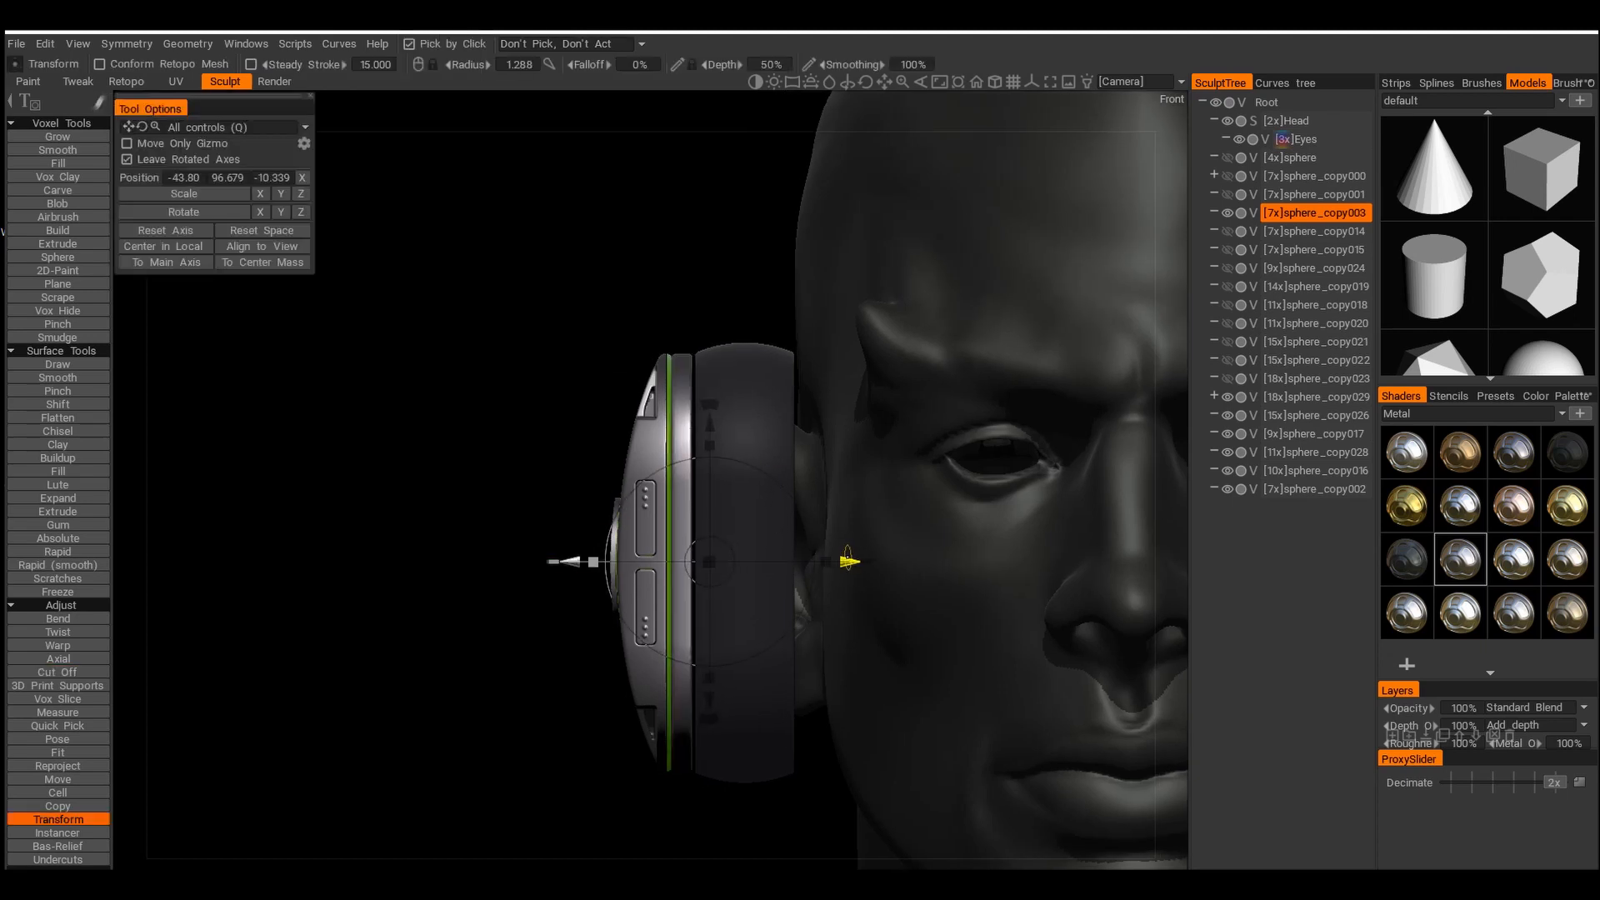
{"action": "key", "text": "h"}
{"action": "key", "text": "t"}
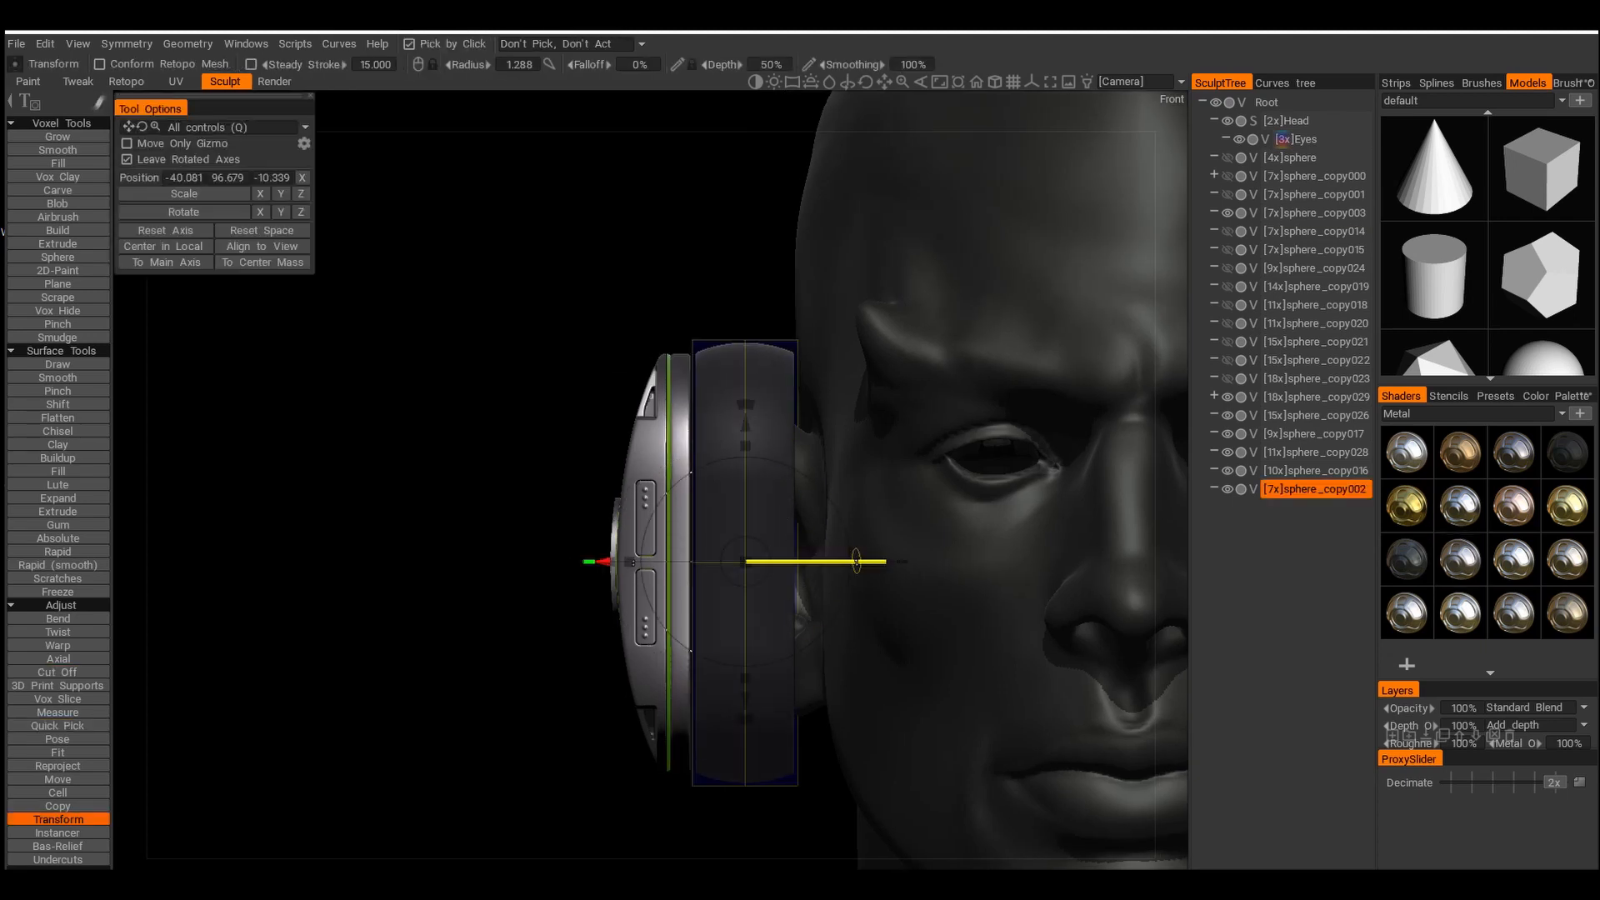
{"action": "key", "text": "h"}
{"action": "left_click_drag", "start_coordinate": [866, 562], "coordinate": [834, 467], "text": "alt"}
{"action": "scroll", "coordinate": [835, 467], "scroll_direction": "up", "scroll_amount": 4}
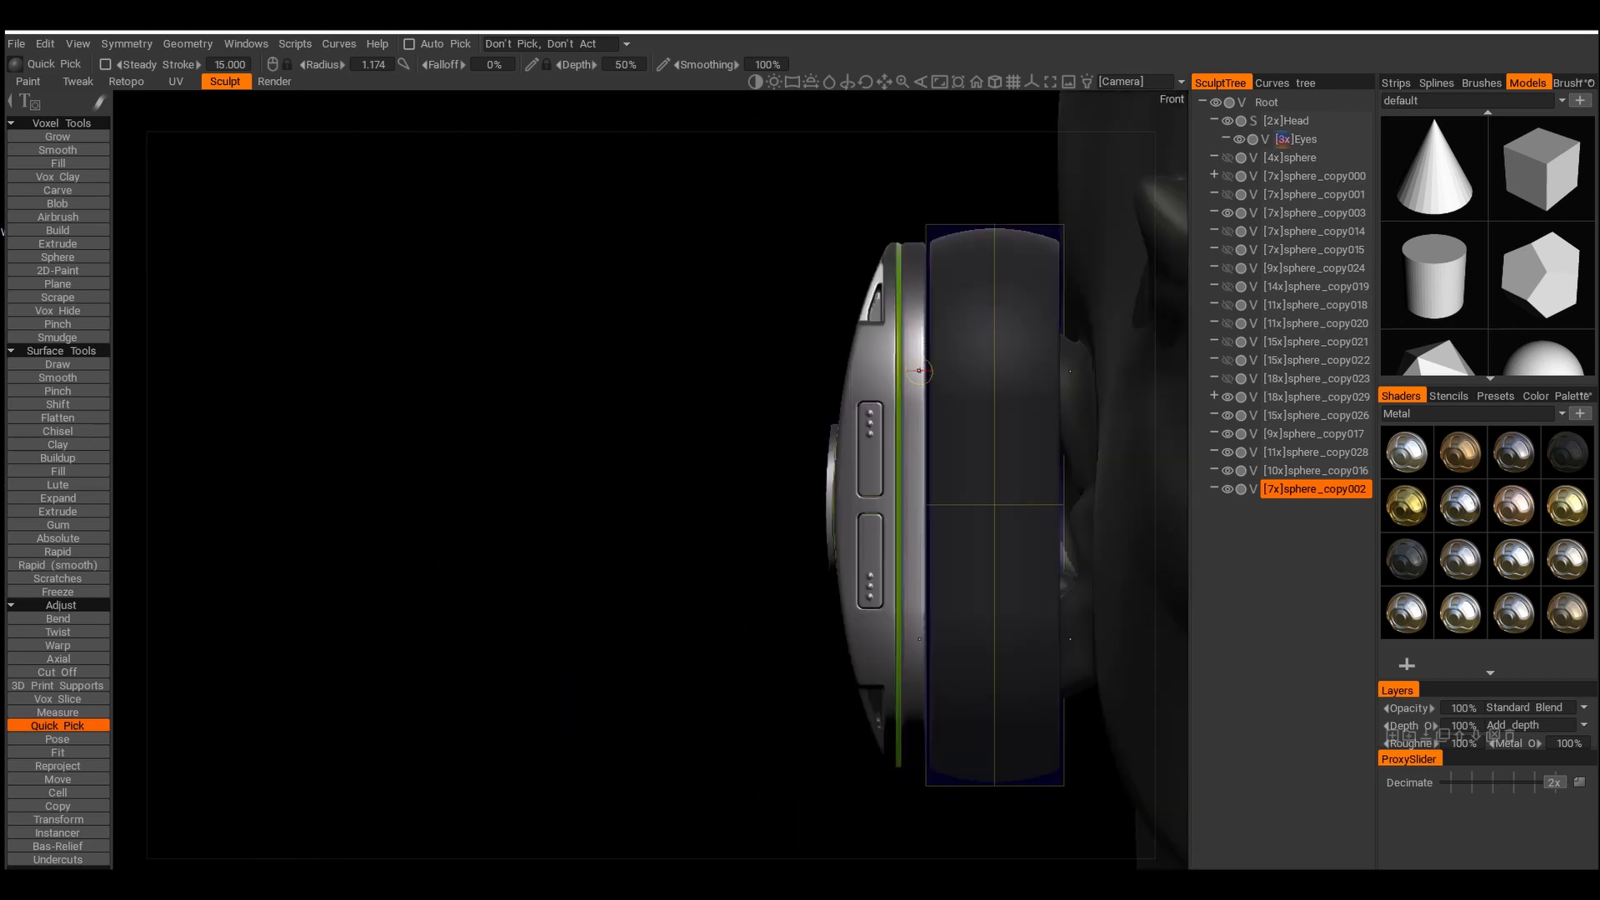
Try to split a narrow vertical band off the sphere_copy003 ring
{"action": "left_click", "coordinate": [922, 368]}
{"action": "key", "text": "s"}
{"action": "left_click_drag", "start_coordinate": [889, 821], "coordinate": [893, 807]}
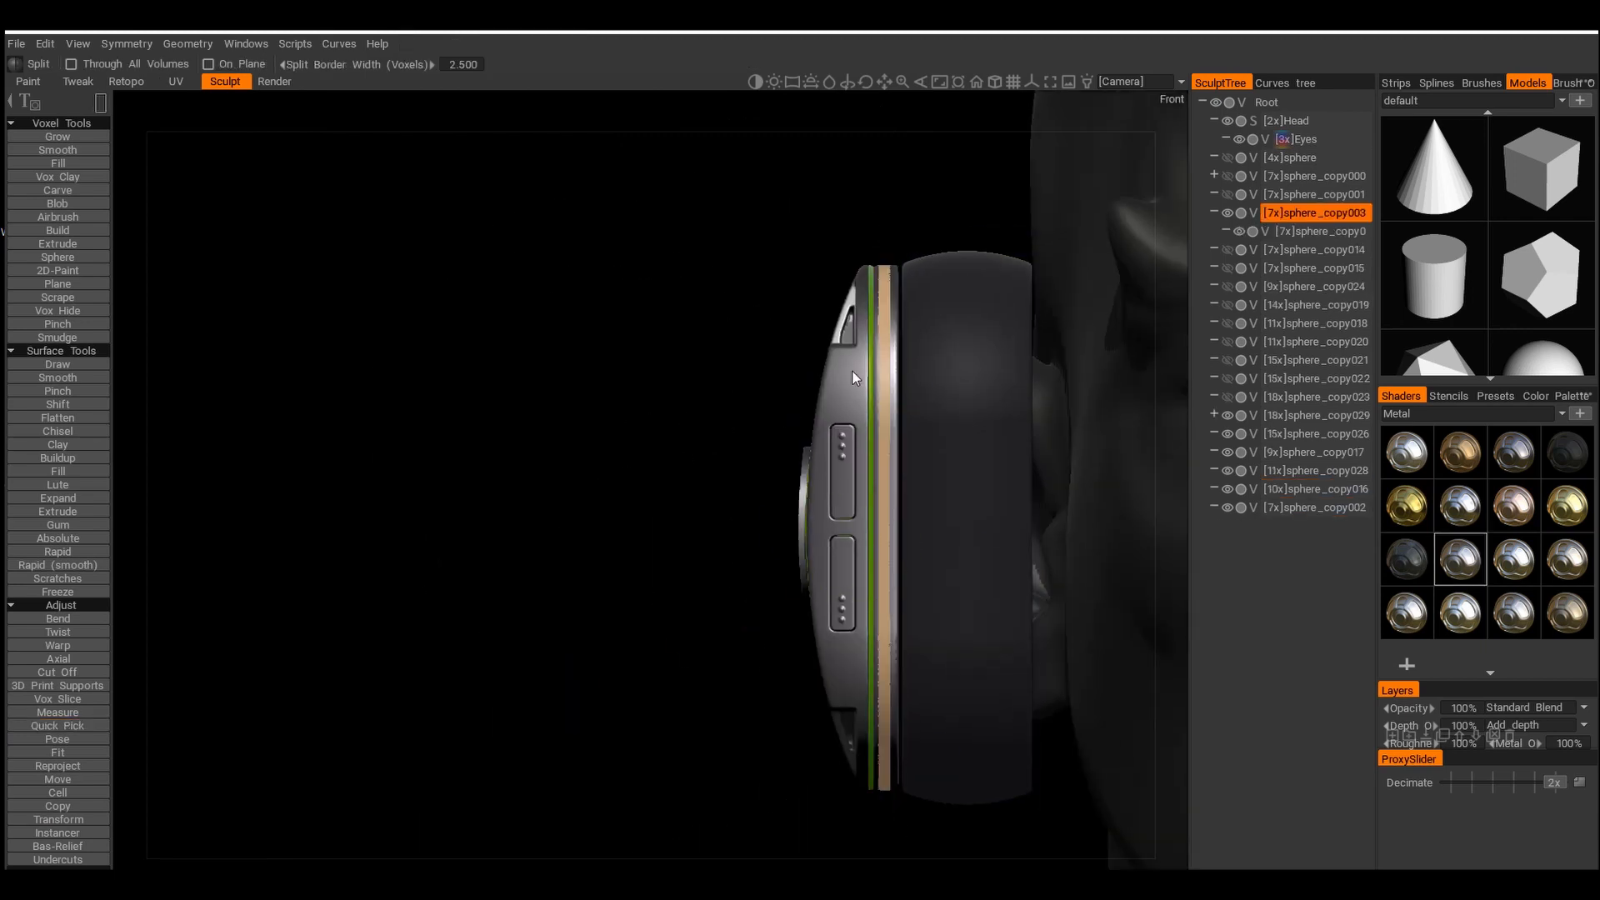
{"action": "middle_click_drag", "start_coordinate": [894, 387], "coordinate": [871, 400], "text": "alt"}
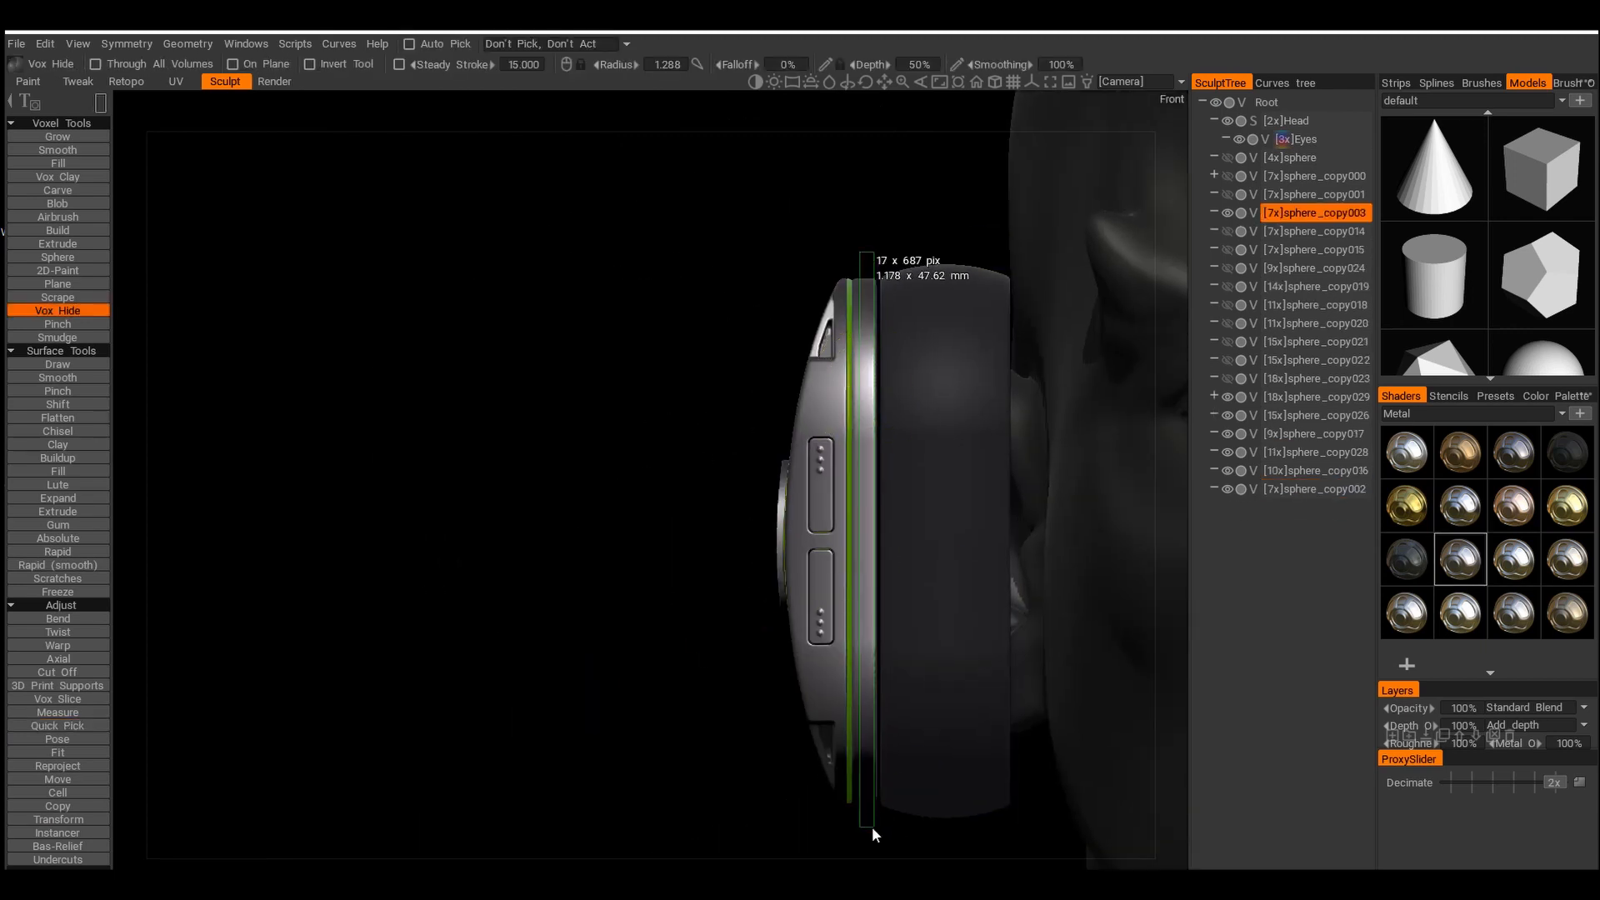
Try a Pose selection of a narrow band on the sphere_copy003 ring and undo the change
{"action": "key", "text": "p"}
{"action": "mouse_move", "coordinate": [868, 265]}
{"action": "left_mouse_down"}
{"action": "mouse_move", "coordinate": [889, 354]}
{"action": "mouse_move", "coordinate": [869, 843]}
{"action": "left_mouse_up"}
{"action": "mouse_move", "coordinate": [742, 542]}
{"action": "left_mouse_down", "text": "alt"}
{"action": "mouse_move", "coordinate": [846, 538]}
{"action": "mouse_move", "coordinate": [750, 523]}
{"action": "left_mouse_up", "text": "alt"}
{"action": "key", "text": "ctrl+d"}
{"action": "scroll", "coordinate": [733, 337], "scroll_direction": "down", "scroll_amount": 4}
{"action": "left_click_drag", "start_coordinate": [676, 345], "coordinate": [1029, 363], "text": "alt"}
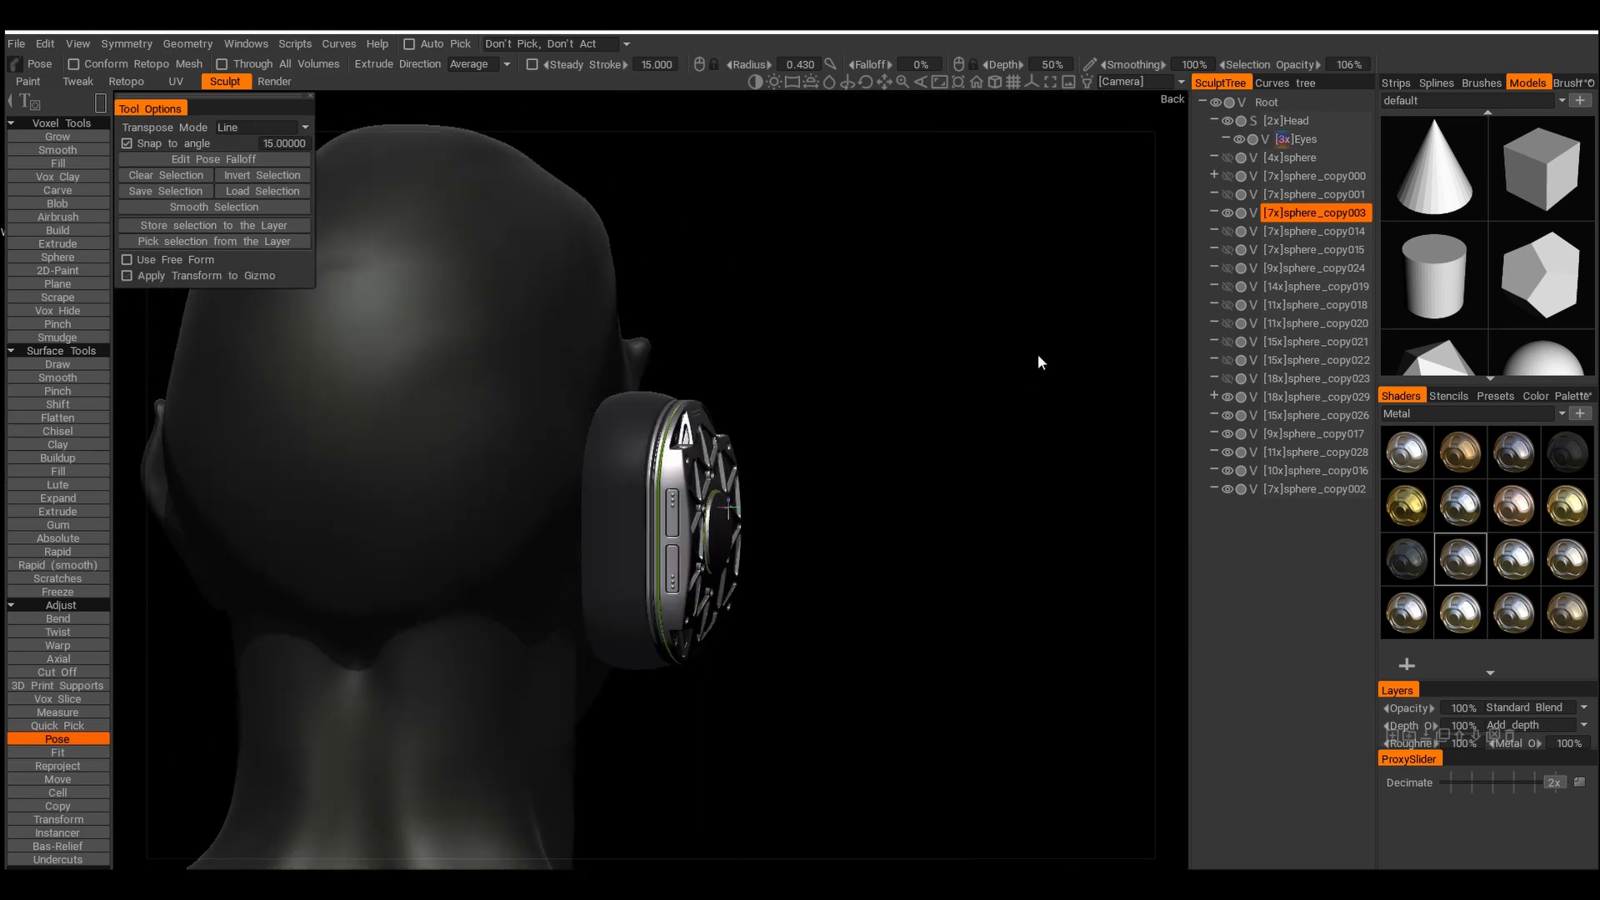
{"action": "scroll", "coordinate": [812, 325], "scroll_direction": "up", "scroll_amount": 3}
{"action": "key", "text": "ctrl+z"}
{"action": "key", "text": "ctrl+z"}
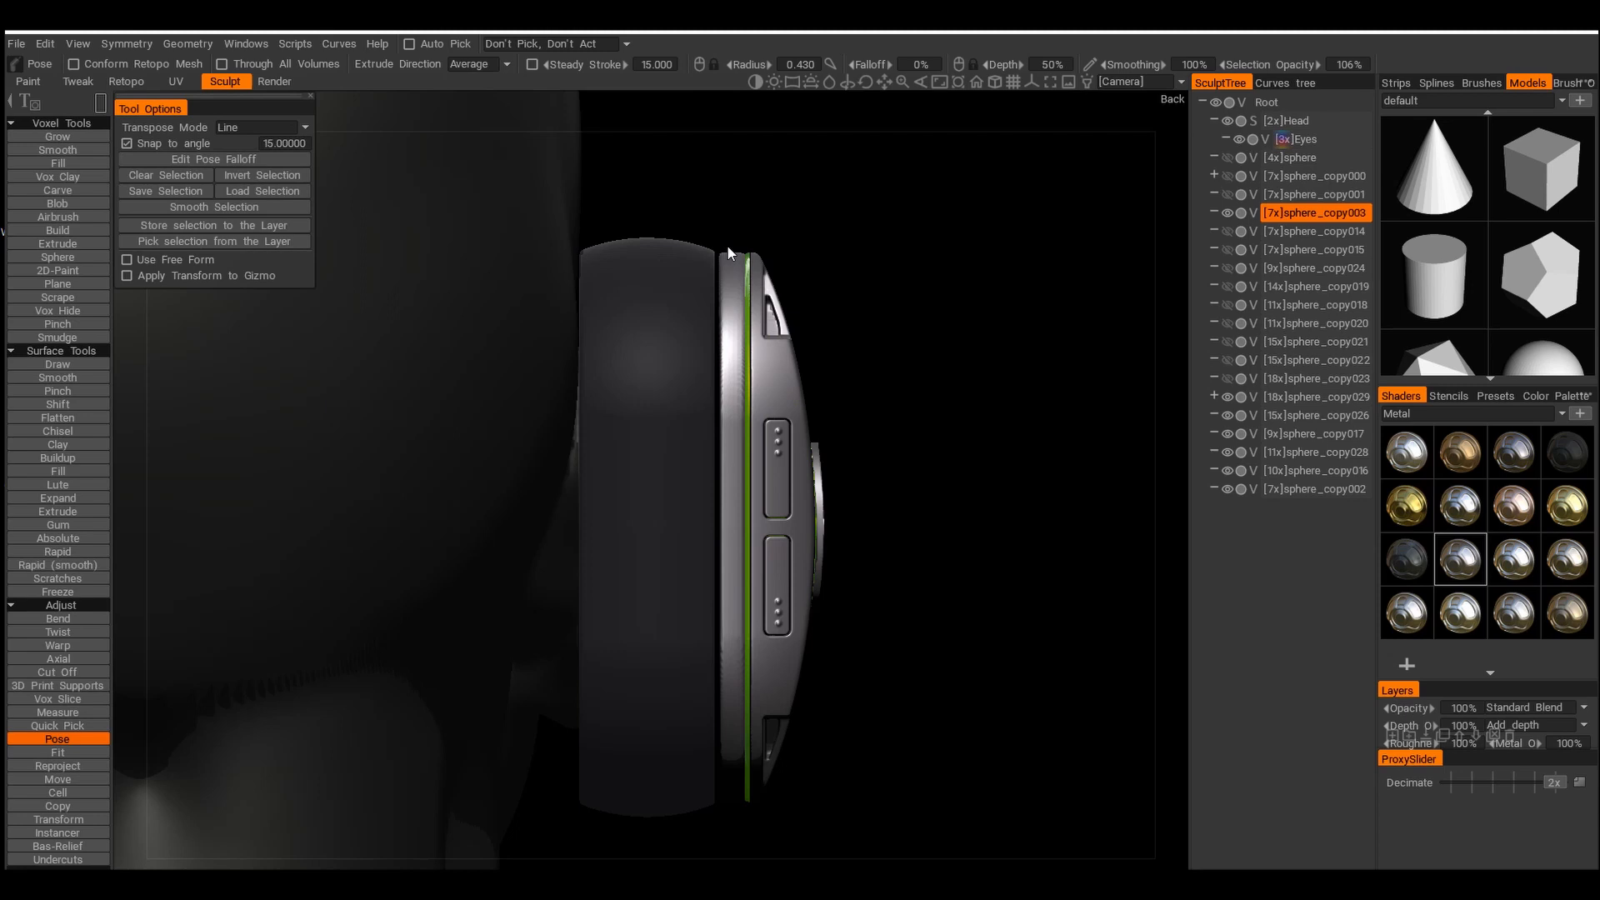
Select a narrow band around the sphere_copy003 ring with Pose, scale it to form a groove, and clear the selection
{"action": "left_click_drag", "start_coordinate": [745, 775], "coordinate": [741, 825]}
{"action": "left_click_drag", "start_coordinate": [754, 499], "coordinate": [717, 514], "text": "alt"}
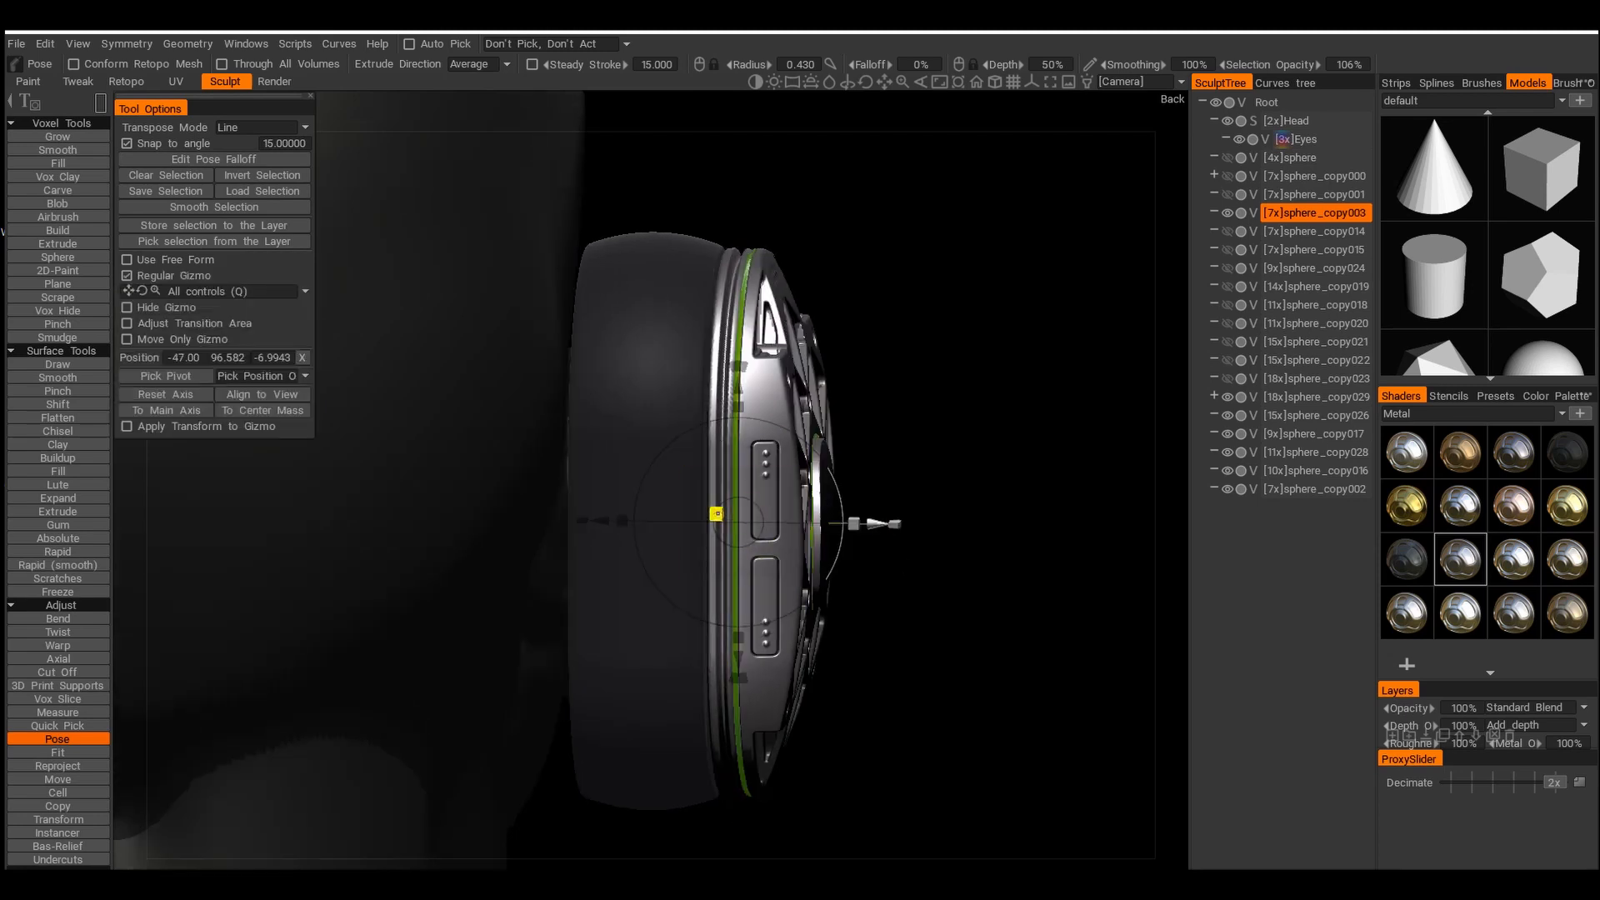
{"action": "key", "text": "ctrl+d"}
{"action": "scroll", "coordinate": [859, 397], "scroll_direction": "down", "scroll_amount": 3}
{"action": "left_click_drag", "start_coordinate": [860, 396], "coordinate": [797, 482], "text": "alt"}
{"action": "key", "text": "q"}
{"action": "scroll", "coordinate": [548, 357], "scroll_direction": "down", "scroll_amount": 2}
Group the headphone volumes under a Headphones layer, naming parts Ear, Ring, Front_Piece and Ring_Back
{"action": "left_click", "coordinate": [1274, 471]}
{"action": "left_click", "coordinate": [1225, 398]}
{"action": "left_click", "coordinate": [1226, 398]}
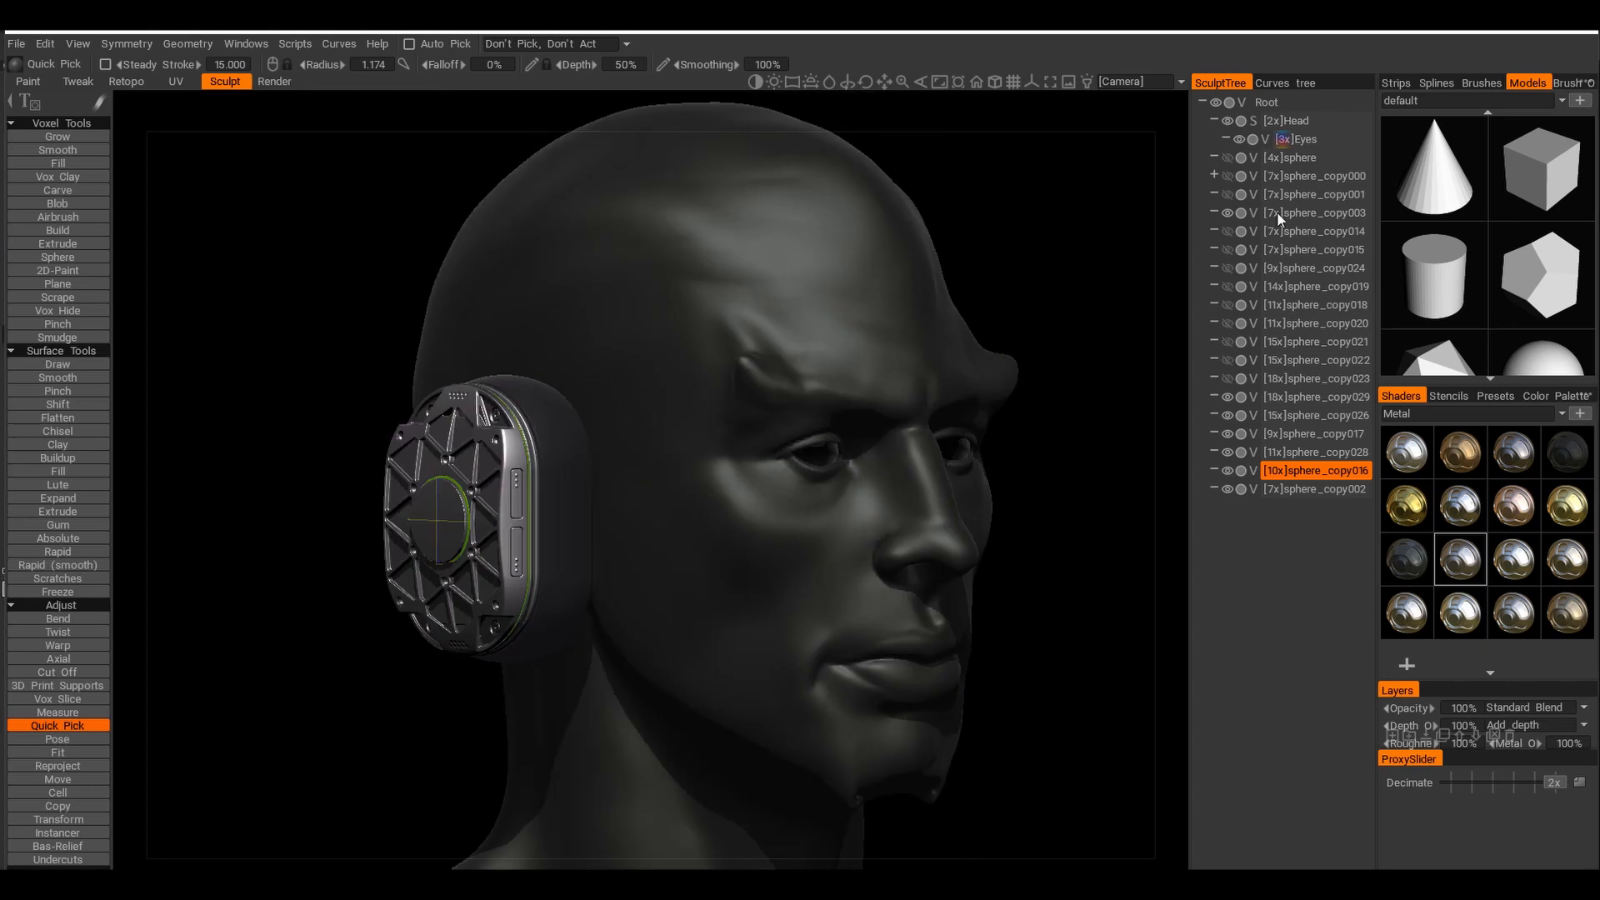
{"action": "left_click_drag", "start_coordinate": [1280, 218], "coordinate": [1358, 413]}
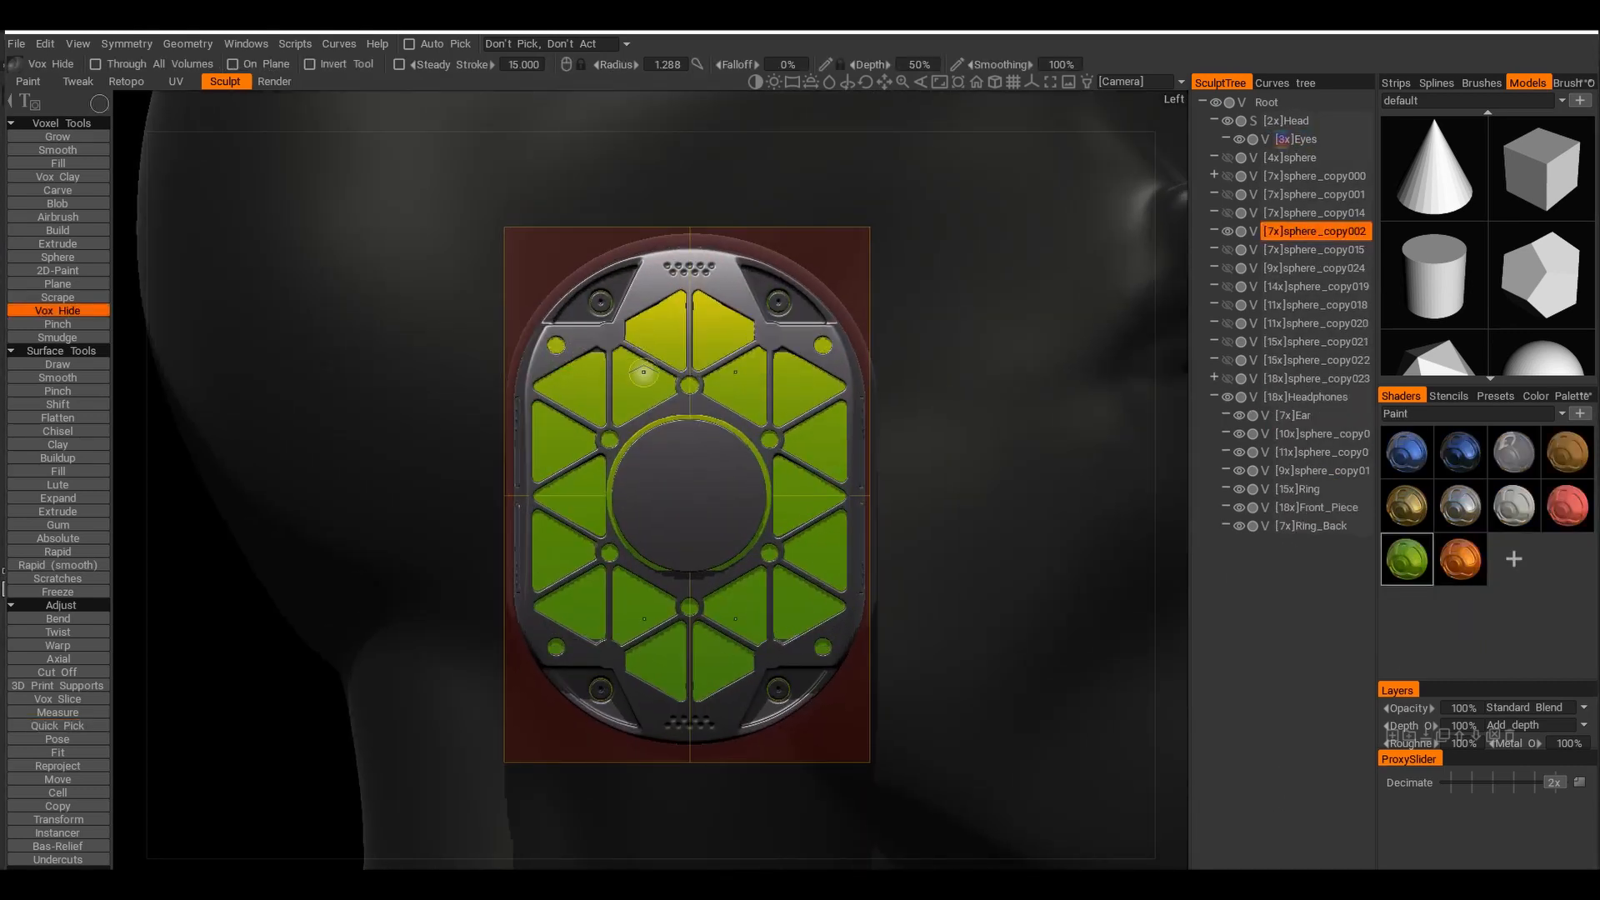
Trim the green sphere_copy002 plate with Vox Hide and position it behind the lattice openings with Transform
{"action": "left_click_drag", "start_coordinate": [643, 373], "coordinate": [619, 466], "text": "alt"}
{"action": "left_click_drag", "start_coordinate": [801, 780], "coordinate": [637, 231]}
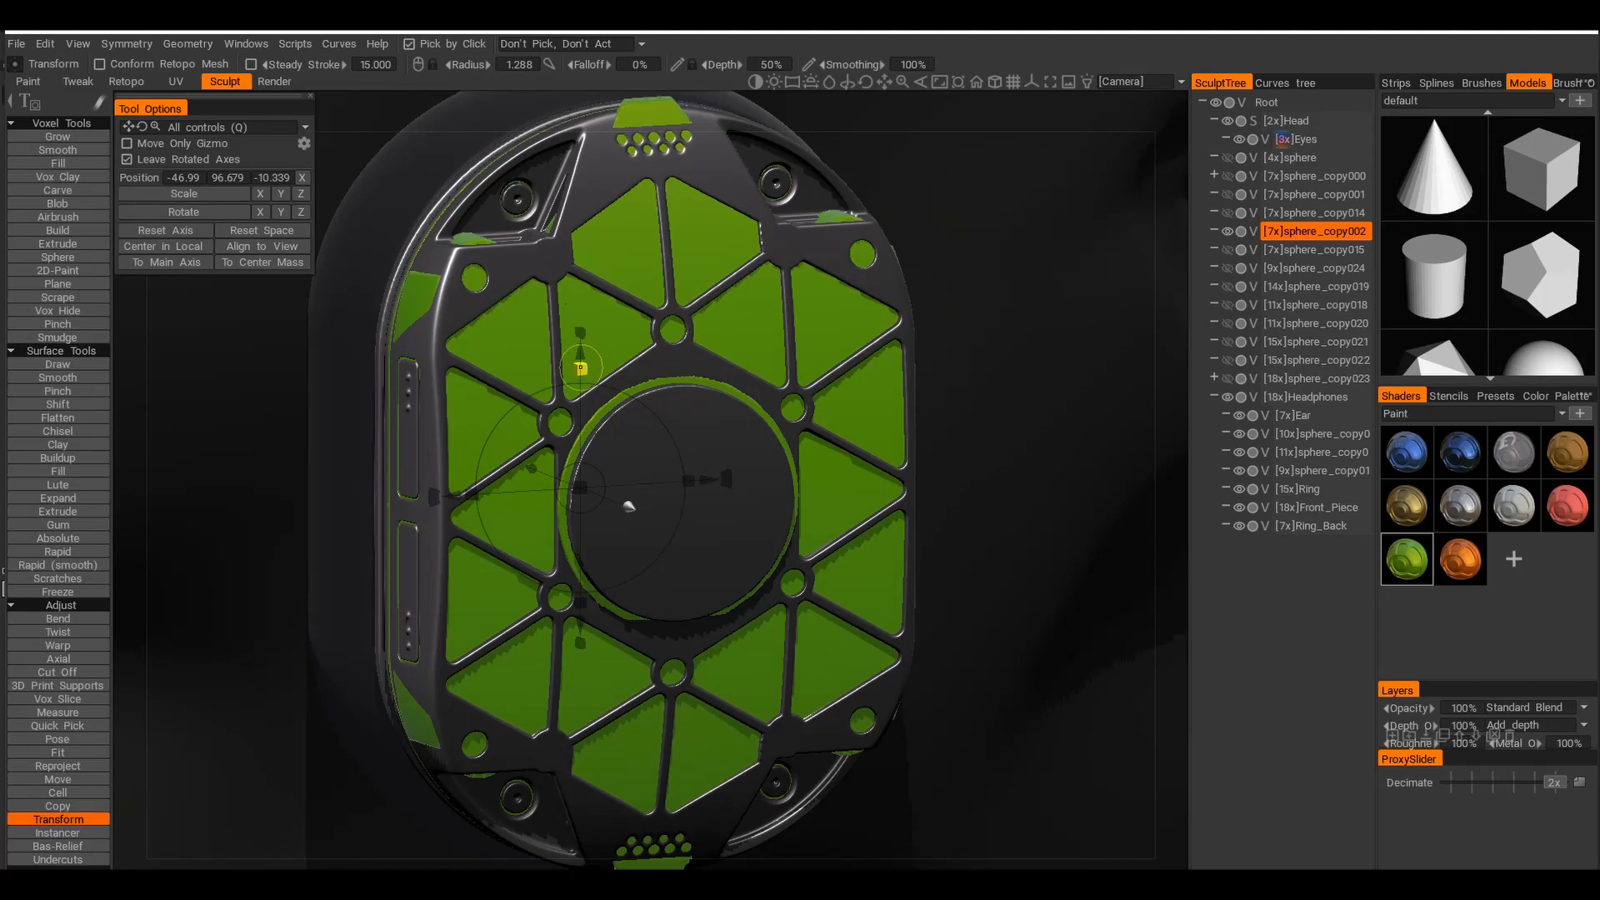
{"action": "left_click_drag", "start_coordinate": [581, 368], "coordinate": [675, 300], "text": "alt"}
{"action": "left_click", "coordinate": [57, 311]}
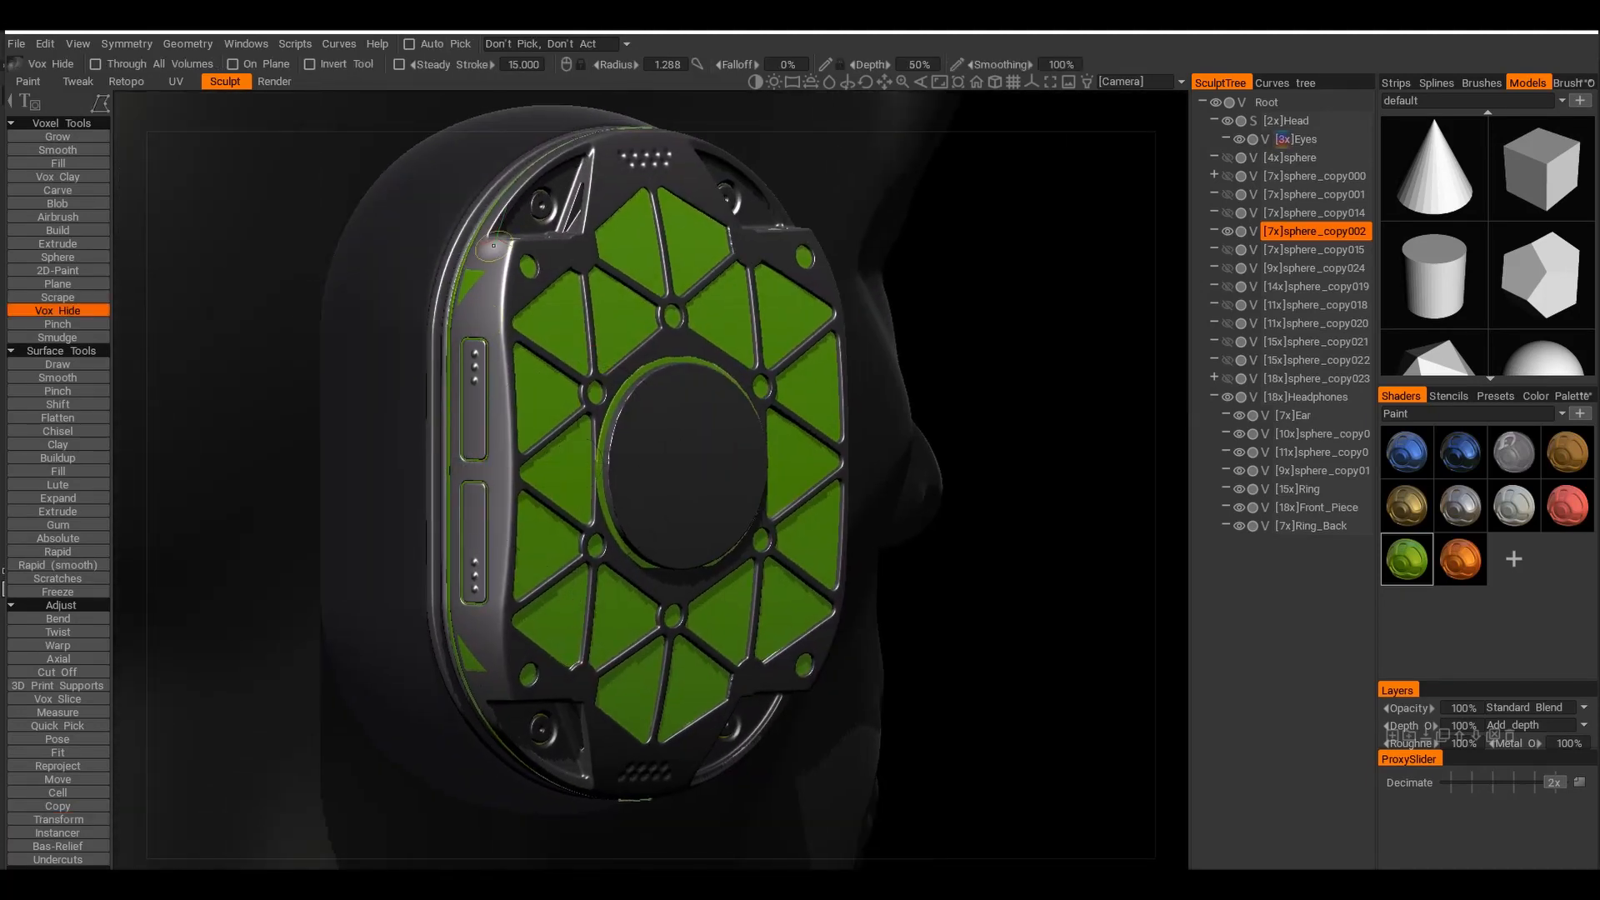
Turn off the X axis in the symmetry settings for the green sphere_copy002 plate
{"action": "left_click", "coordinate": [493, 320]}
{"action": "key", "text": "s"}
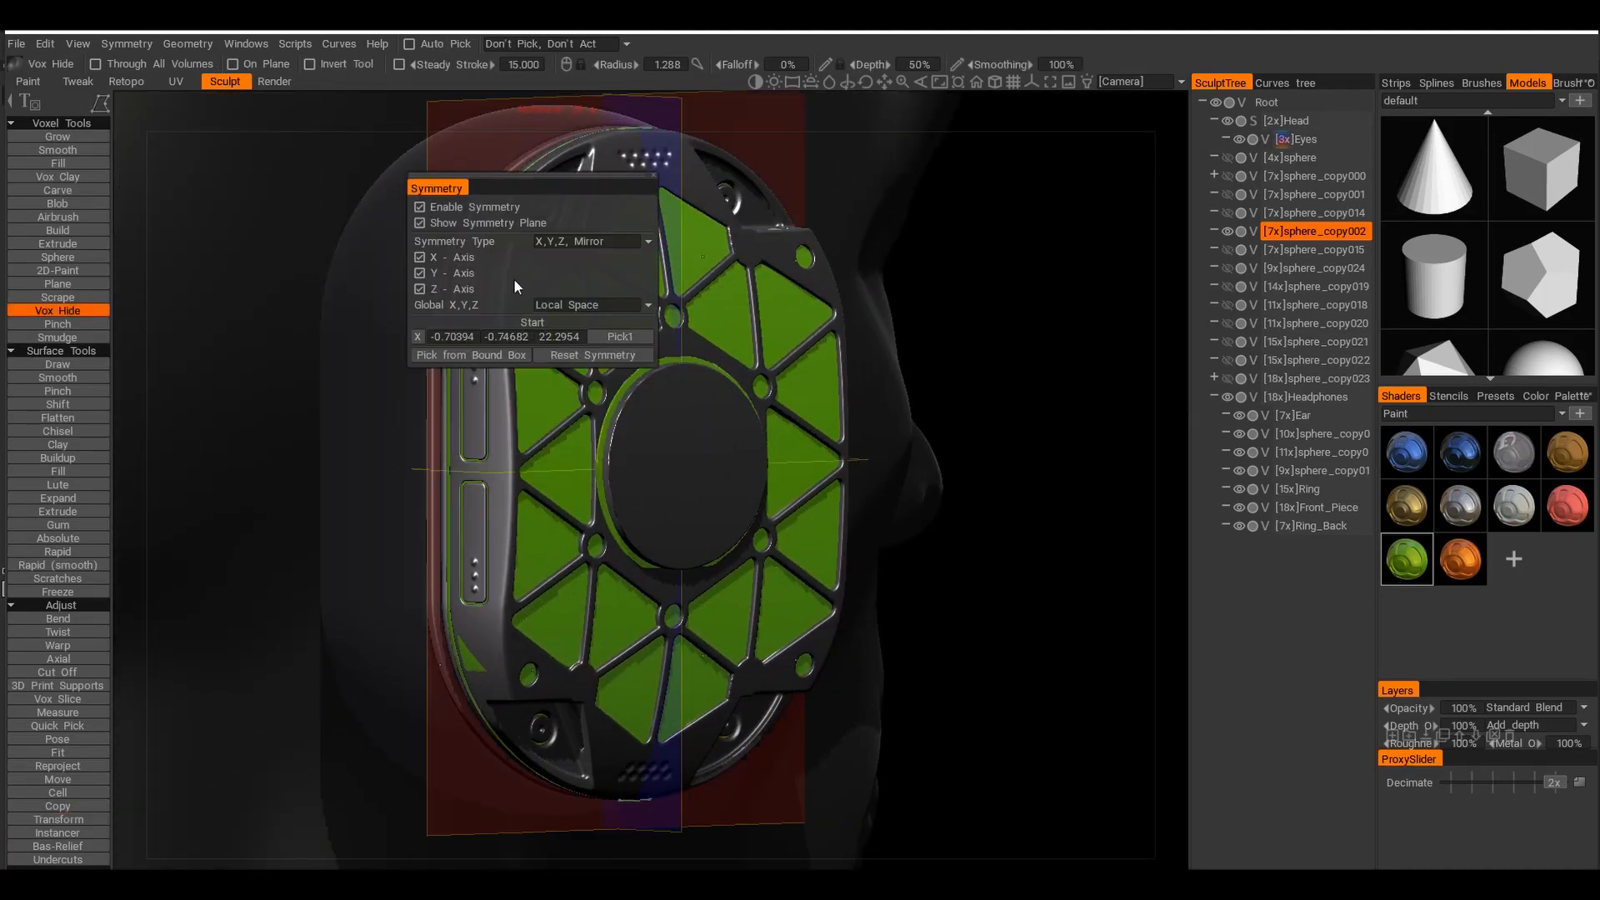
{"action": "left_click", "coordinate": [471, 256]}
{"action": "middle_click_drag", "start_coordinate": [354, 385], "coordinate": [356, 397], "text": "alt"}
{"action": "left_click_drag", "start_coordinate": [502, 218], "coordinate": [754, 441], "text": "alt"}
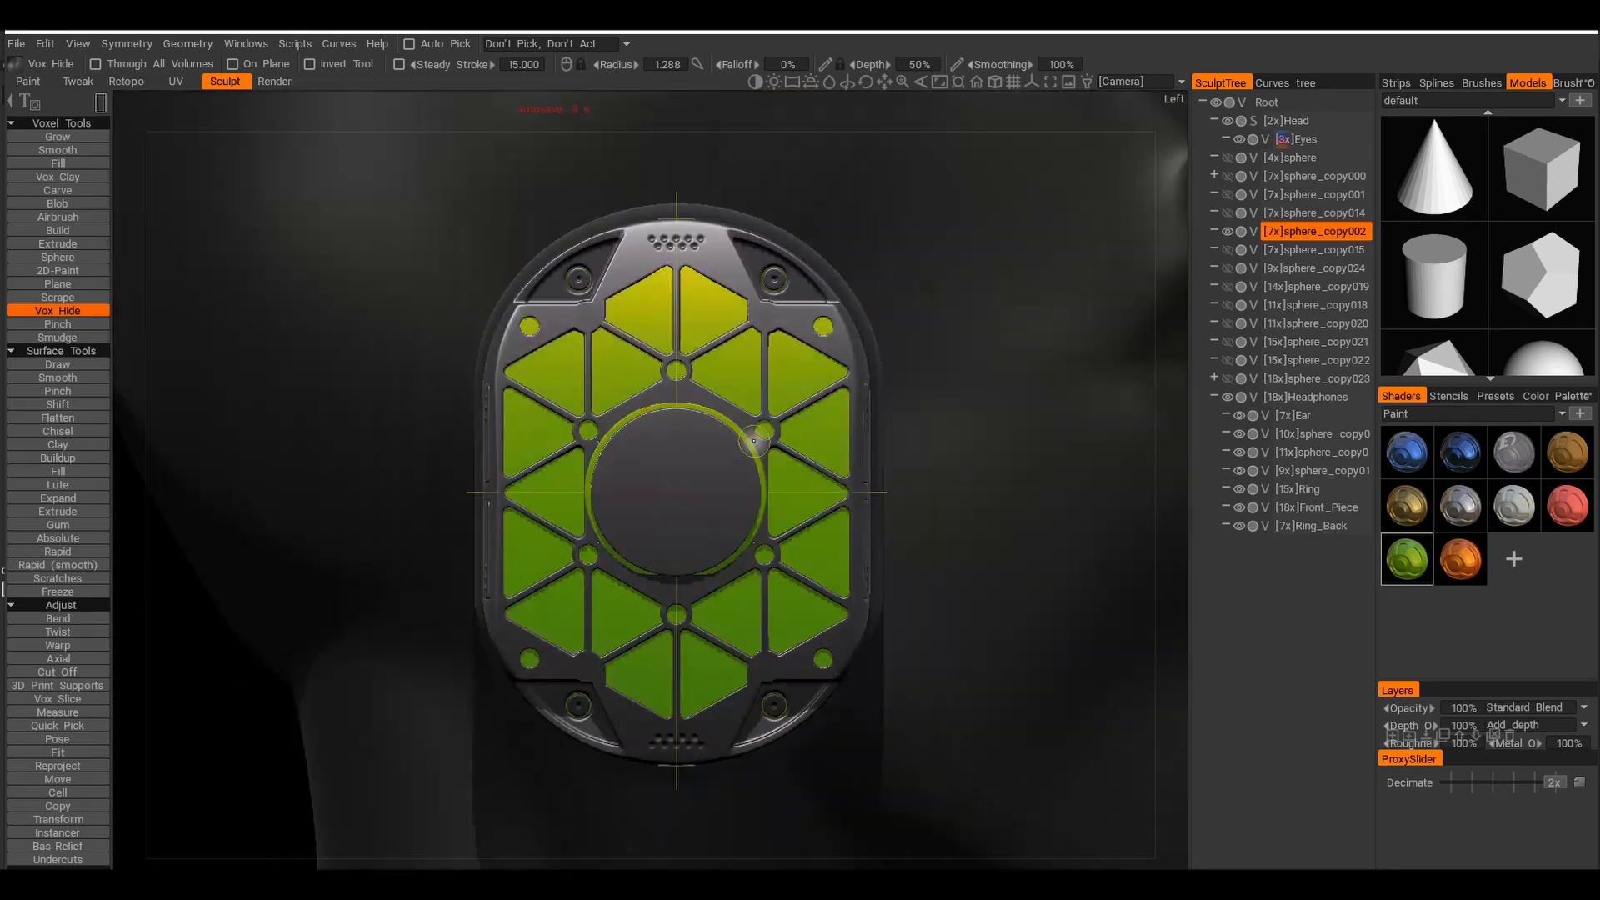
Cut round openings about 0.74 mm across in the green plate behind the cap's corner holes with Vox Hide
{"action": "right_click_drag", "start_coordinate": [754, 441], "coordinate": [966, 342], "text": "alt"}
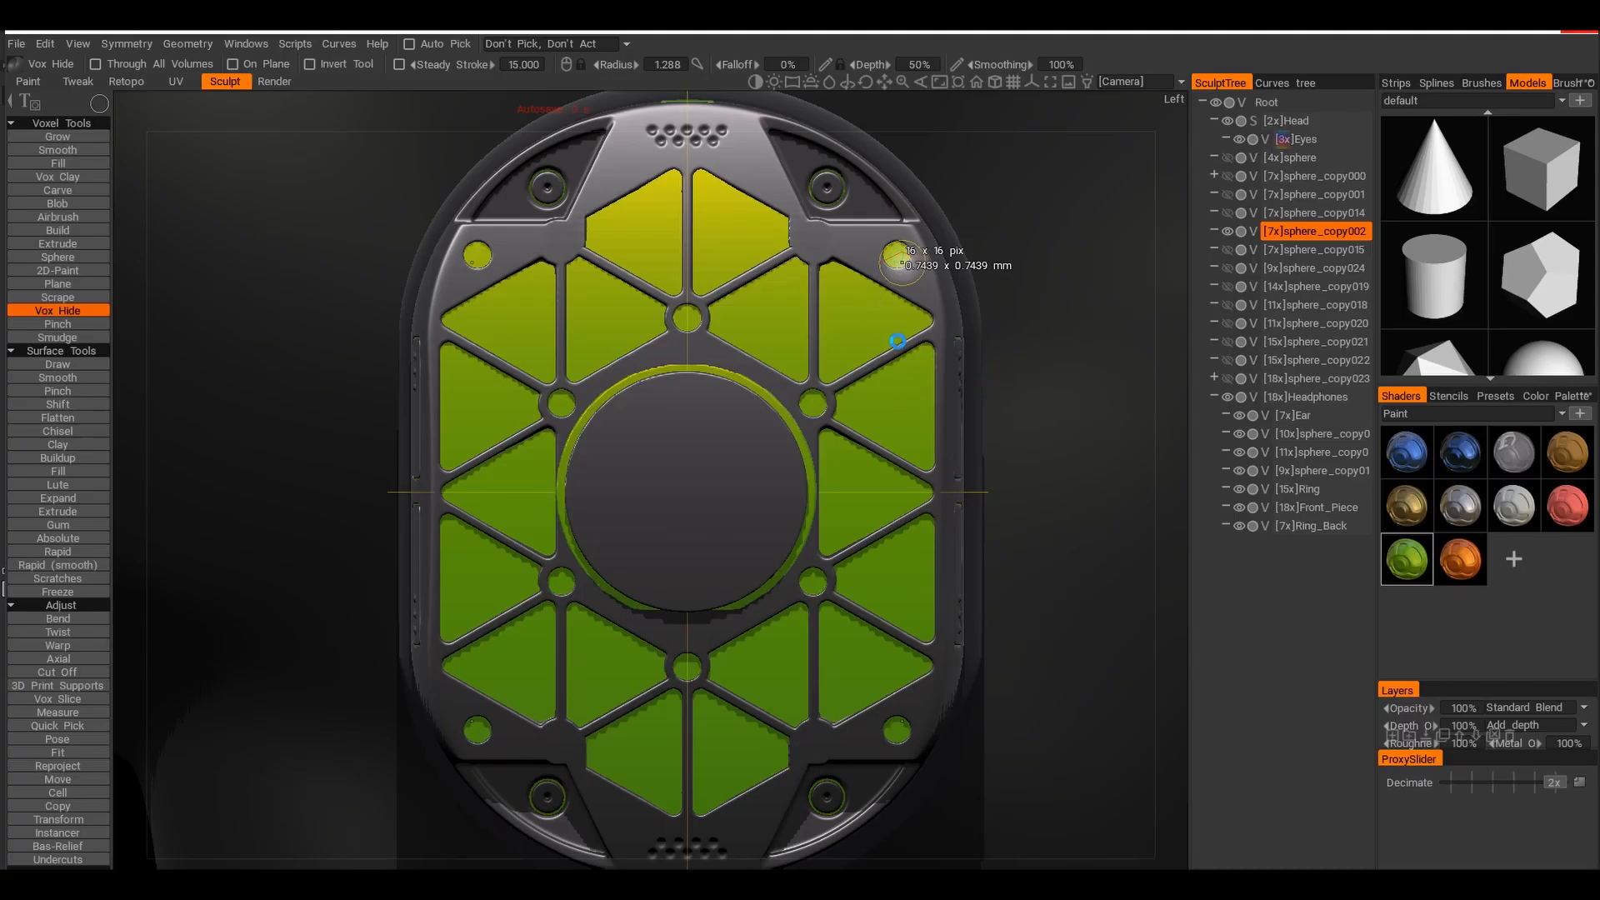
{"action": "middle_click_drag", "start_coordinate": [896, 256], "coordinate": [886, 285], "text": "alt"}
{"action": "scroll", "coordinate": [885, 391], "scroll_direction": "down", "scroll_amount": 5}
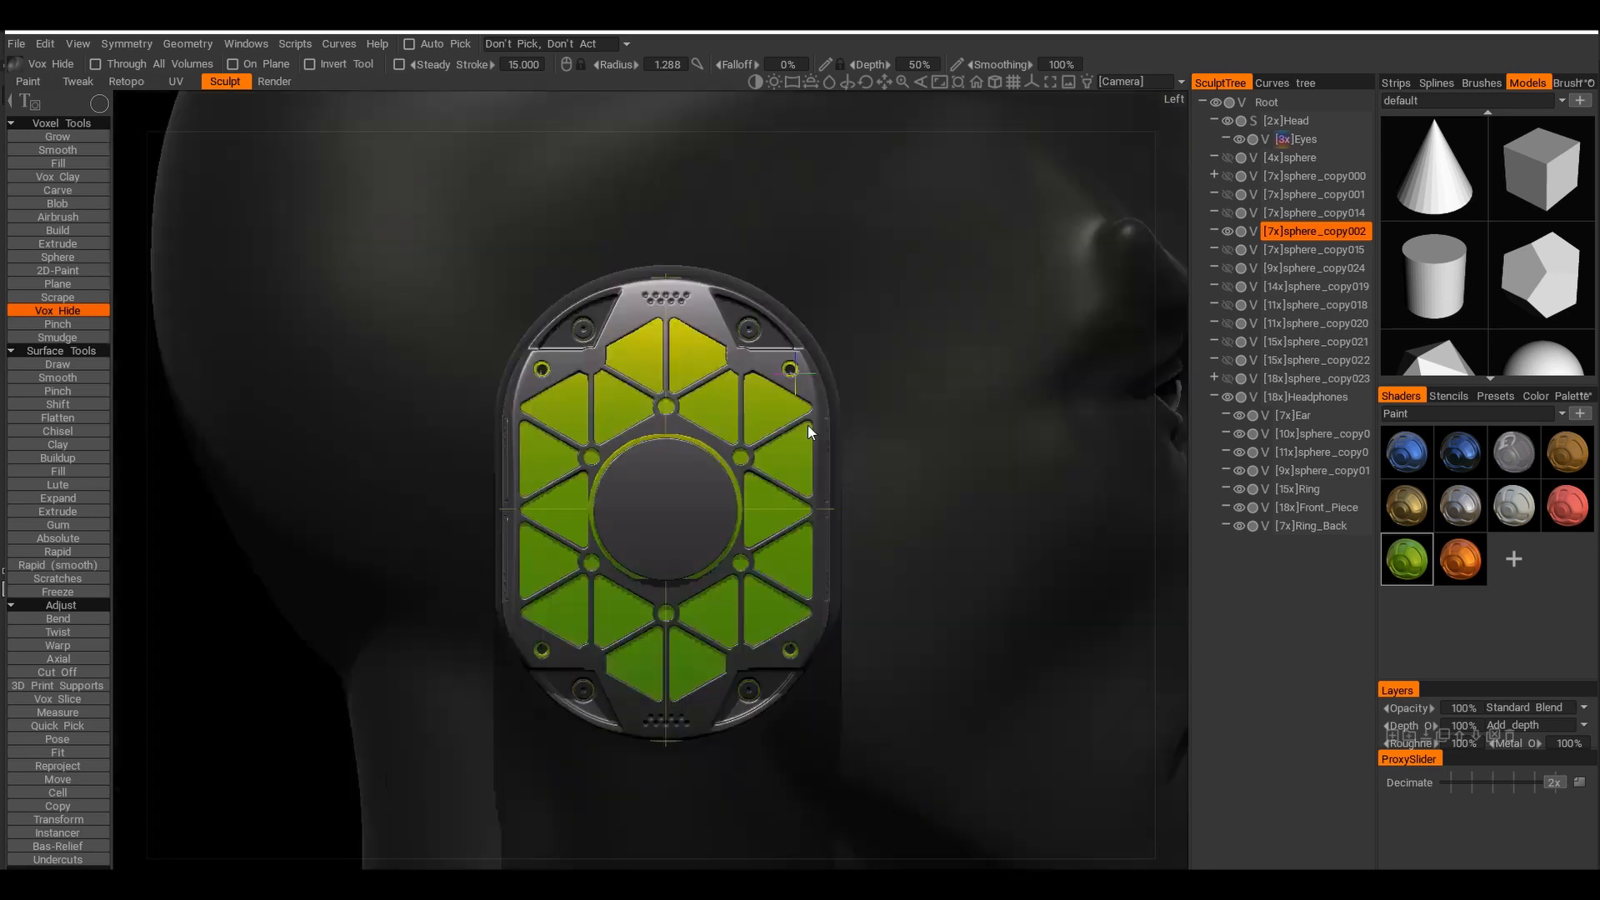
{"action": "left_click_drag", "start_coordinate": [853, 454], "coordinate": [786, 475], "text": "alt"}
Cut round openings about 0.85 mm across in the green plate behind the lattice node holes with Vox Hide
{"action": "scroll", "coordinate": [786, 475], "scroll_direction": "up", "scroll_amount": 5}
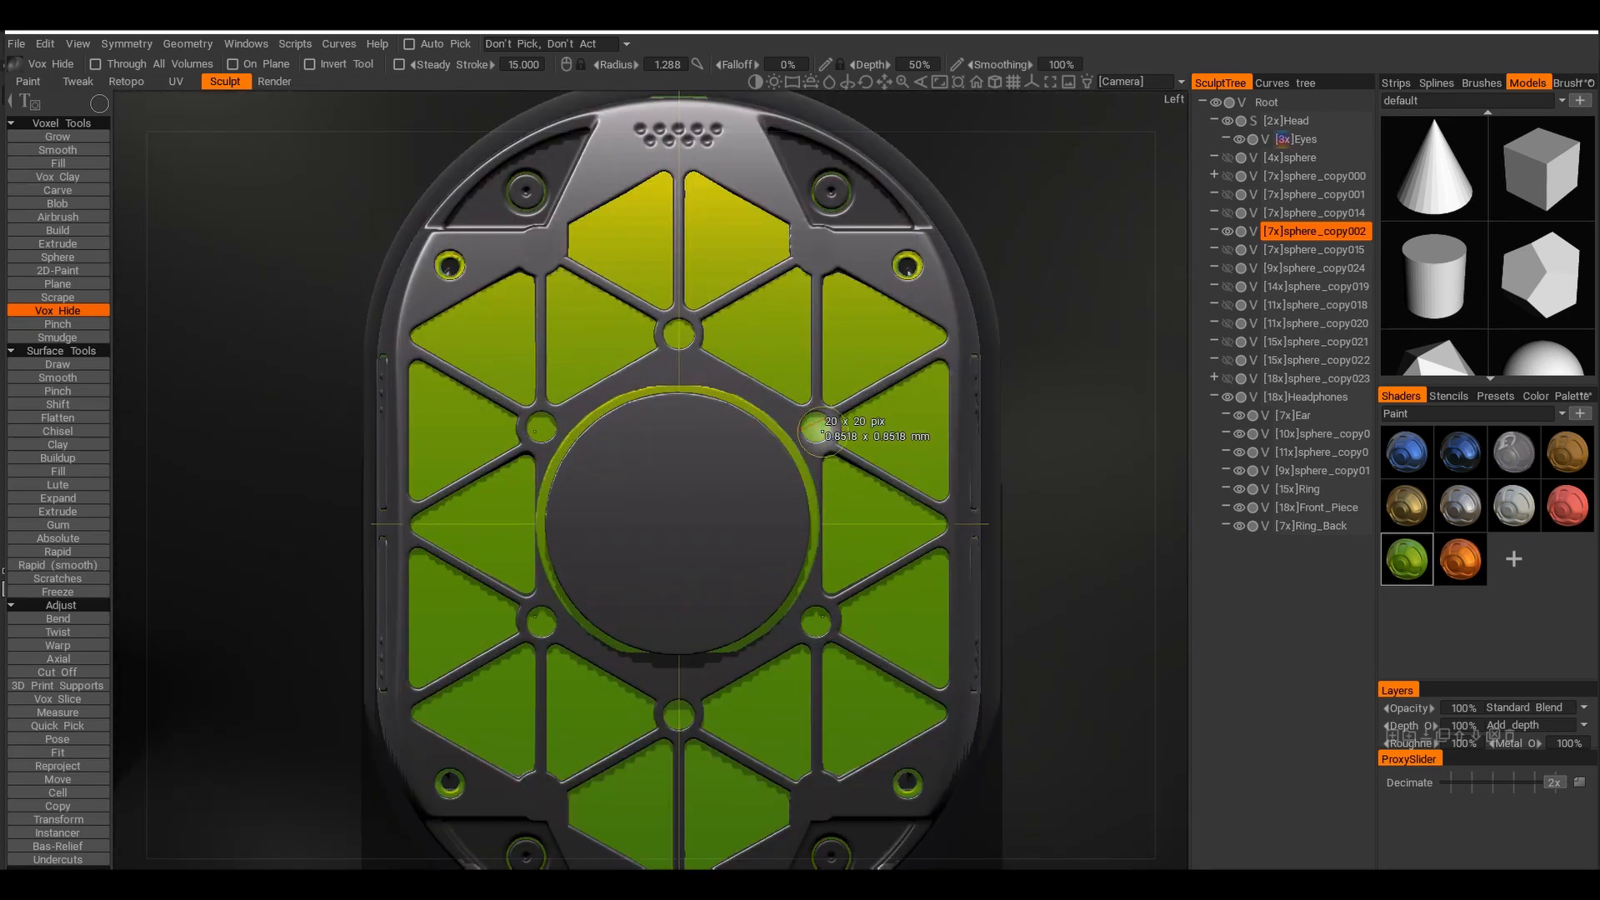
{"action": "scroll", "coordinate": [816, 429], "scroll_direction": "down", "scroll_amount": 4}
{"action": "left_click_drag", "start_coordinate": [817, 429], "coordinate": [628, 392], "text": "alt"}
{"action": "scroll", "coordinate": [627, 392], "scroll_direction": "up", "scroll_amount": 3}
{"action": "scroll", "coordinate": [690, 345], "scroll_direction": "down", "scroll_amount": 3}
Toggle the visibility of sphere_copy017 under Headphones and examine the central disc and its surrounding ring
{"action": "left_click_drag", "start_coordinate": [689, 345], "coordinate": [550, 353], "text": "alt"}
{"action": "left_click_drag", "start_coordinate": [734, 269], "coordinate": [976, 655]}
{"action": "left_click_drag", "start_coordinate": [885, 761], "coordinate": [609, 400]}
{"action": "scroll", "coordinate": [814, 501], "scroll_direction": "up", "scroll_amount": 3}
{"action": "scroll", "coordinate": [814, 502], "scroll_direction": "down", "scroll_amount": 3}
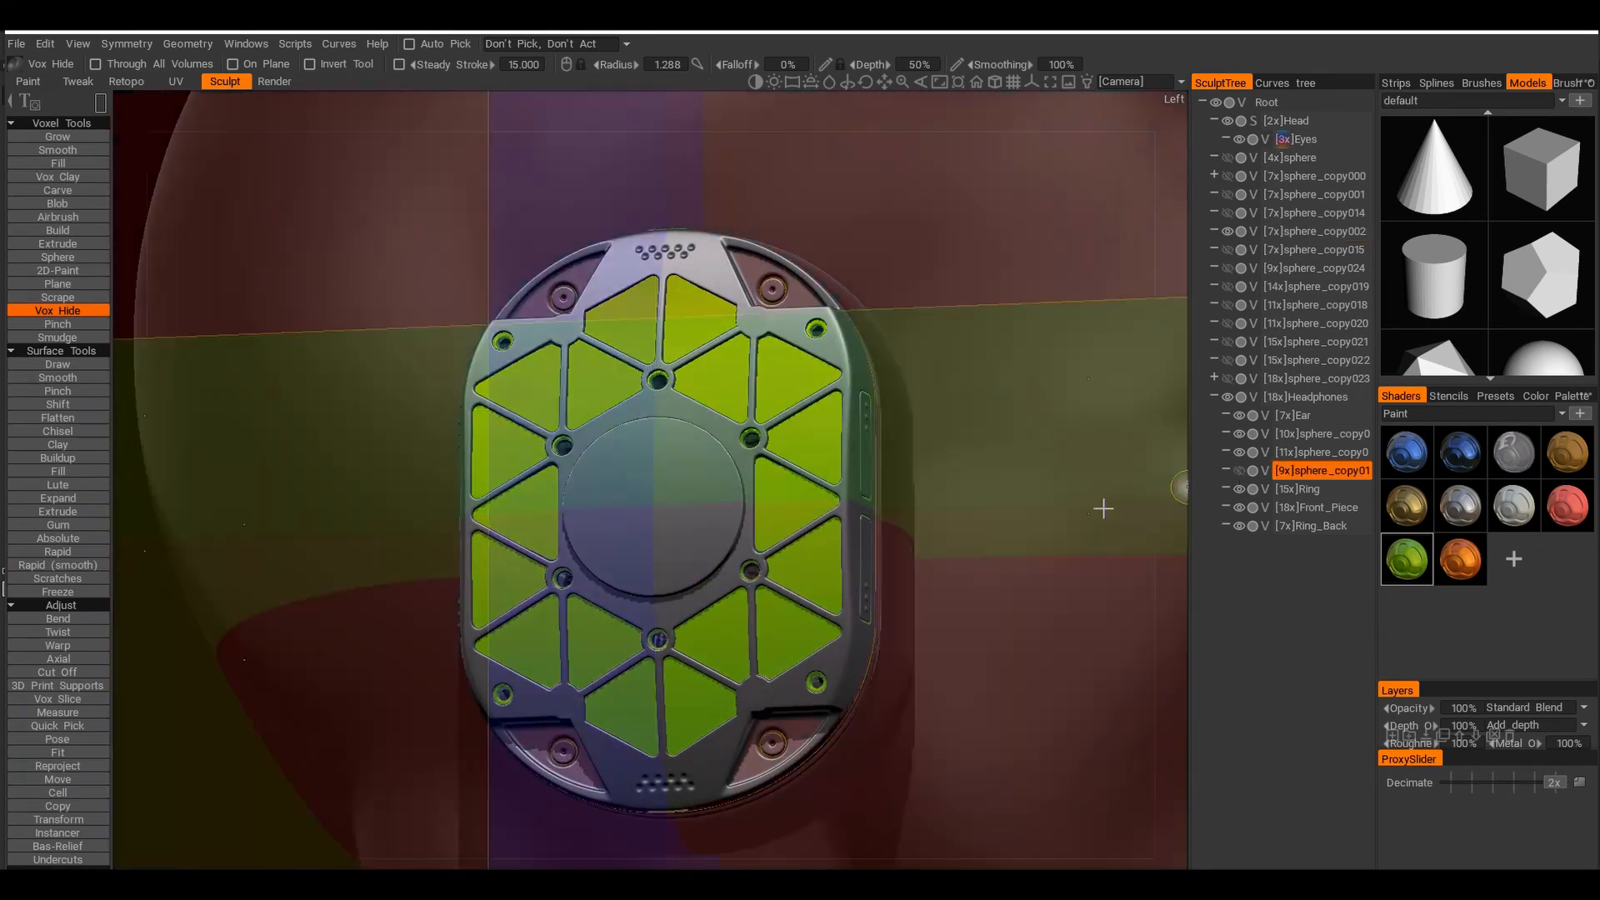
{"action": "left_click_drag", "start_coordinate": [1103, 508], "coordinate": [1077, 518], "text": "alt"}
{"action": "left_click", "coordinate": [59, 819]}
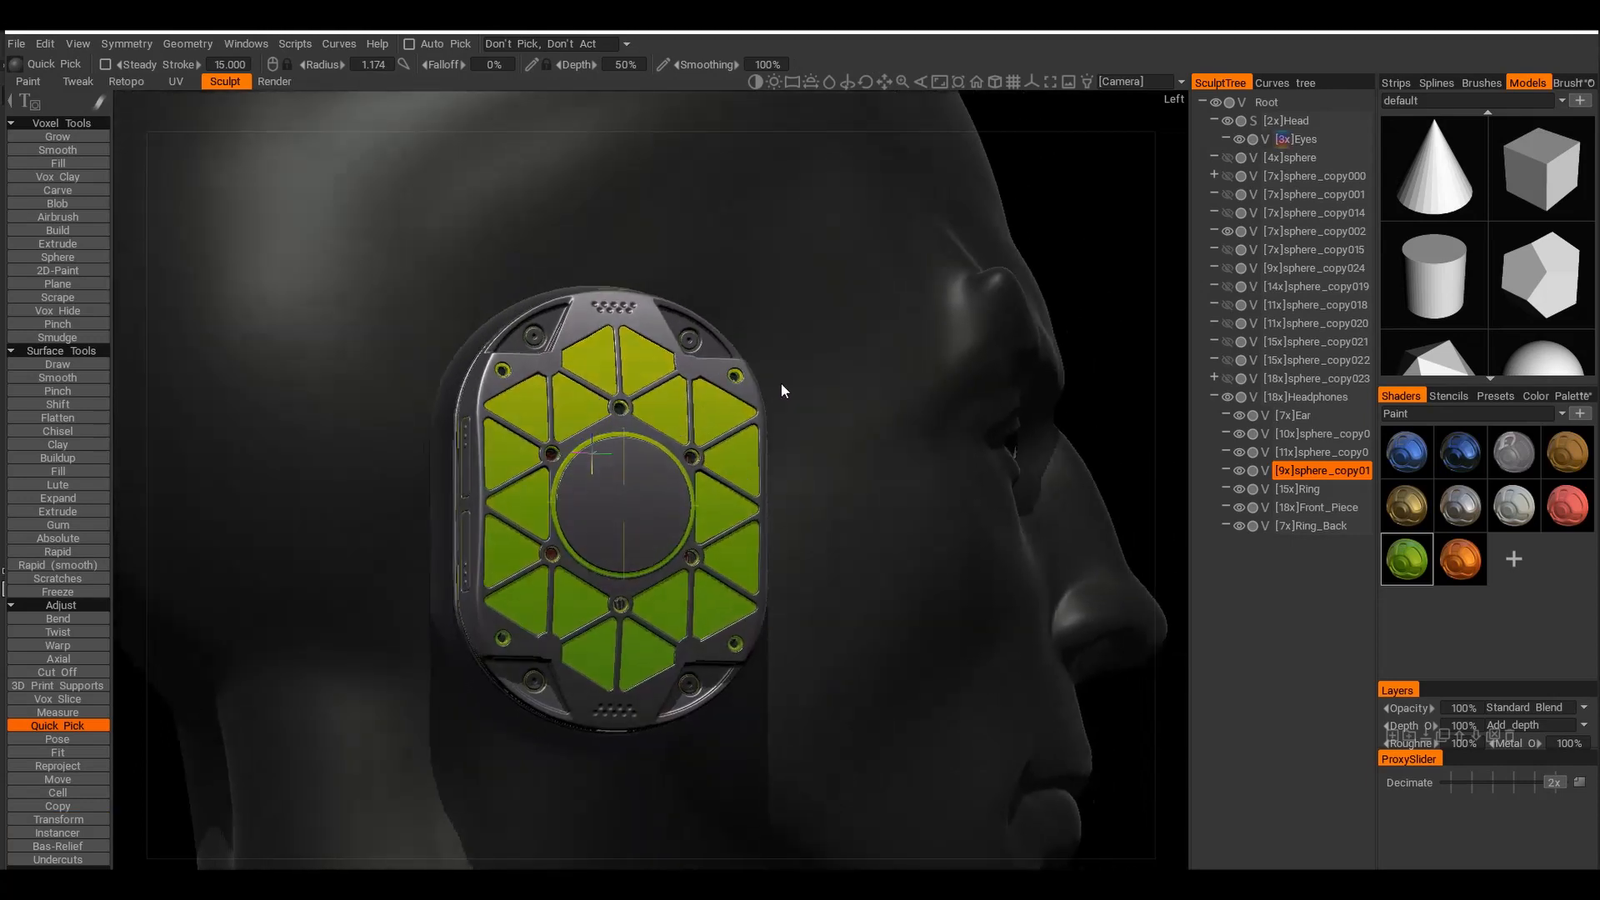
Assign the red 3D-print shader to the sphere_copy002 plate behind the lattice
{"action": "left_click_drag", "start_coordinate": [782, 383], "coordinate": [700, 438], "text": "alt"}
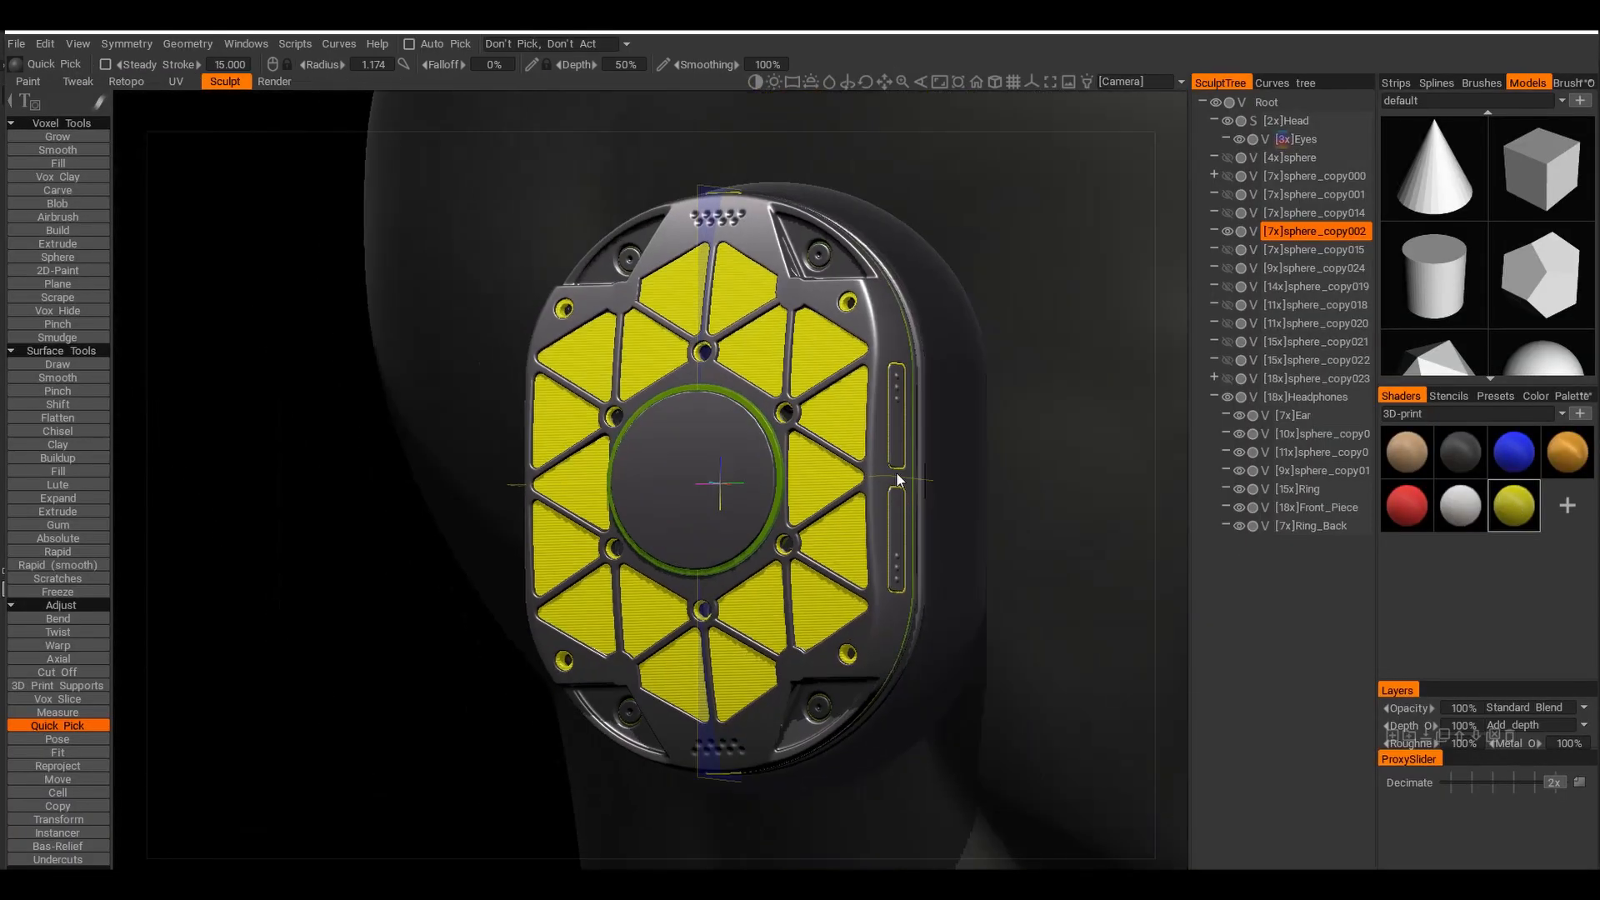
{"action": "left_click_drag", "start_coordinate": [896, 480], "coordinate": [992, 485], "text": "alt"}
{"action": "left_click", "coordinate": [1407, 507]}
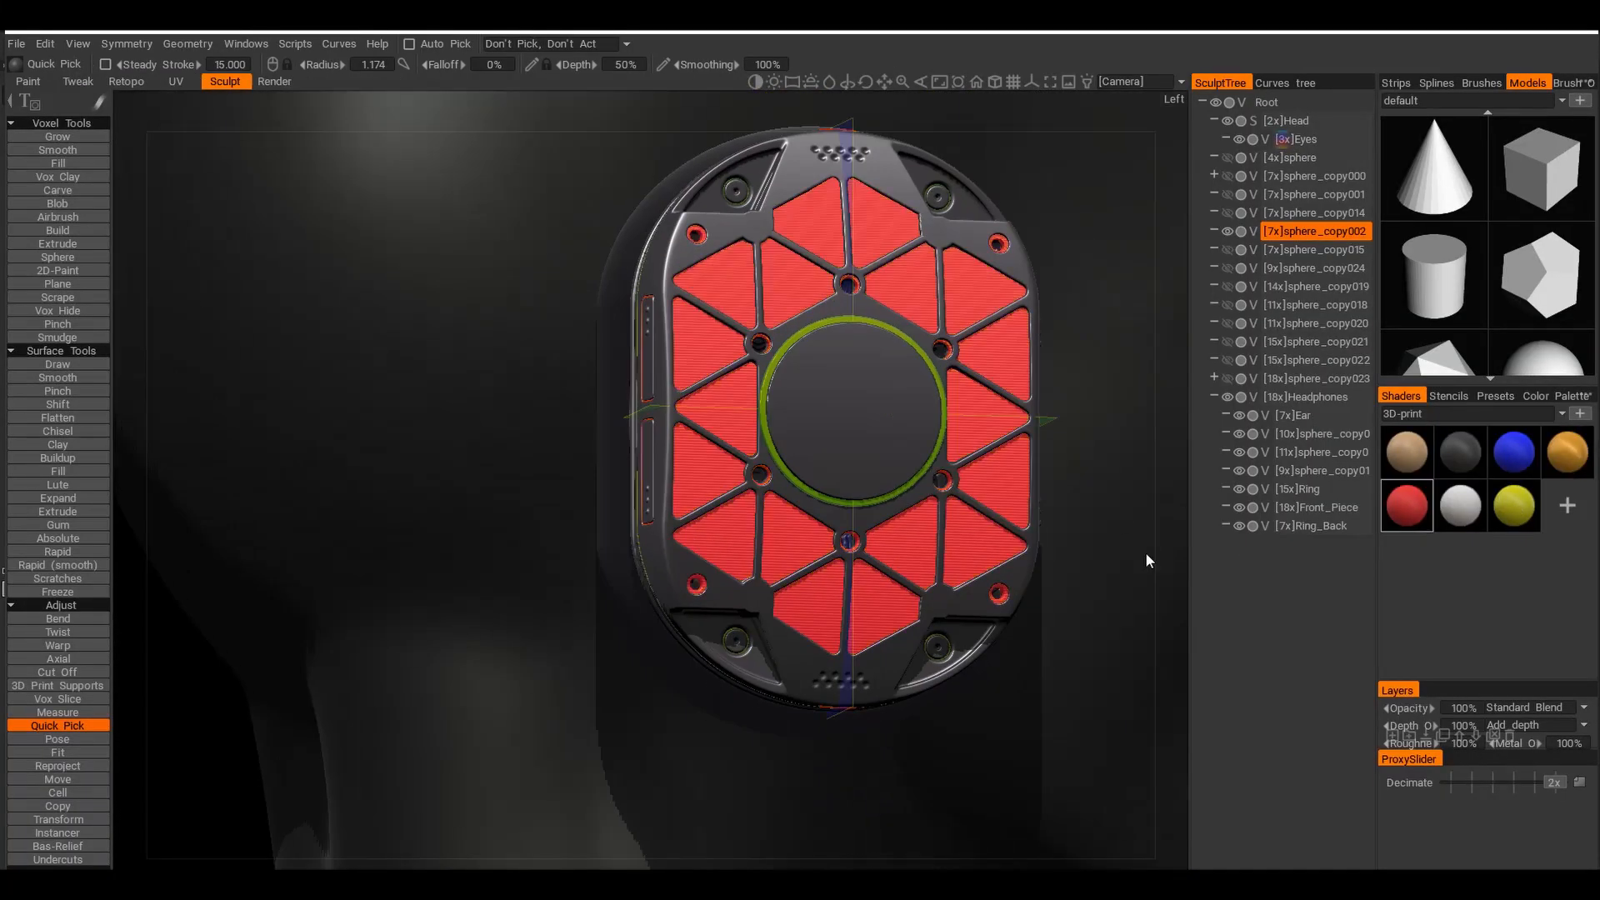
Try the blue and yellow 3D-print shaders on the sphere_copy002 plate and assign the dark grey one
{"action": "left_click_drag", "start_coordinate": [1147, 557], "coordinate": [839, 561], "text": "alt"}
{"action": "left_click", "coordinate": [1461, 468]}
{"action": "left_click", "coordinate": [1525, 464]}
{"action": "left_click", "coordinate": [1515, 505]}
{"action": "left_click_drag", "start_coordinate": [1025, 508], "coordinate": [1167, 492], "text": "alt"}
{"action": "left_click", "coordinate": [1460, 456]}
Move sphere_copy002 into the Headphones group and hide the Head
{"action": "left_click_drag", "start_coordinate": [1036, 525], "coordinate": [869, 416], "text": "alt+shift"}
{"action": "left_click_drag", "start_coordinate": [1304, 233], "coordinate": [1338, 403]}
{"action": "left_click_drag", "start_coordinate": [1083, 429], "coordinate": [1003, 426], "text": "alt"}
{"action": "left_click", "coordinate": [1227, 123]}
Duplicate the Ear cushion and shift the copy out past its head-facing side with Transform
{"action": "mouse_move", "coordinate": [984, 500]}
{"action": "left_mouse_down", "text": "alt+shift"}
{"action": "mouse_move", "coordinate": [816, 505]}
{"action": "mouse_move", "coordinate": [667, 572]}
{"action": "left_mouse_up", "text": "alt+shift"}
{"action": "left_click", "coordinate": [668, 572]}
{"action": "left_click", "coordinate": [1240, 416]}
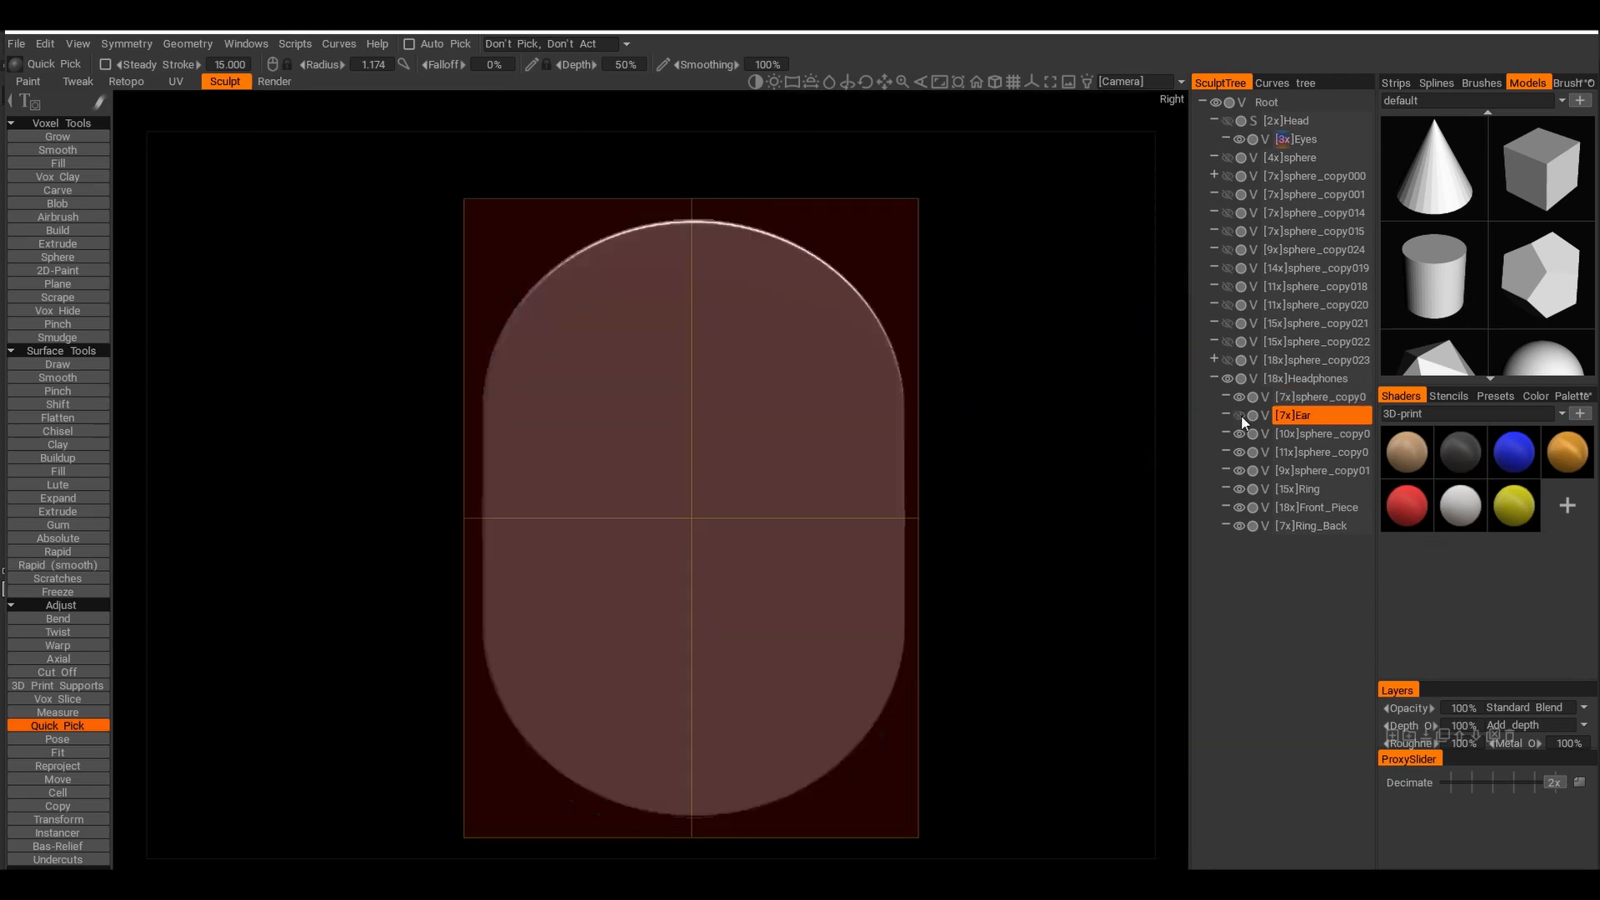
{"action": "left_click", "coordinate": [1240, 416]}
{"action": "left_click_drag", "start_coordinate": [900, 446], "coordinate": [982, 450], "text": "alt"}
{"action": "left_click", "coordinate": [58, 819]}
{"action": "left_click_drag", "start_coordinate": [883, 525], "coordinate": [984, 533], "text": "alt"}
{"action": "key", "text": "ctrl+d"}
{"action": "left_click_drag", "start_coordinate": [885, 557], "coordinate": [959, 568]}
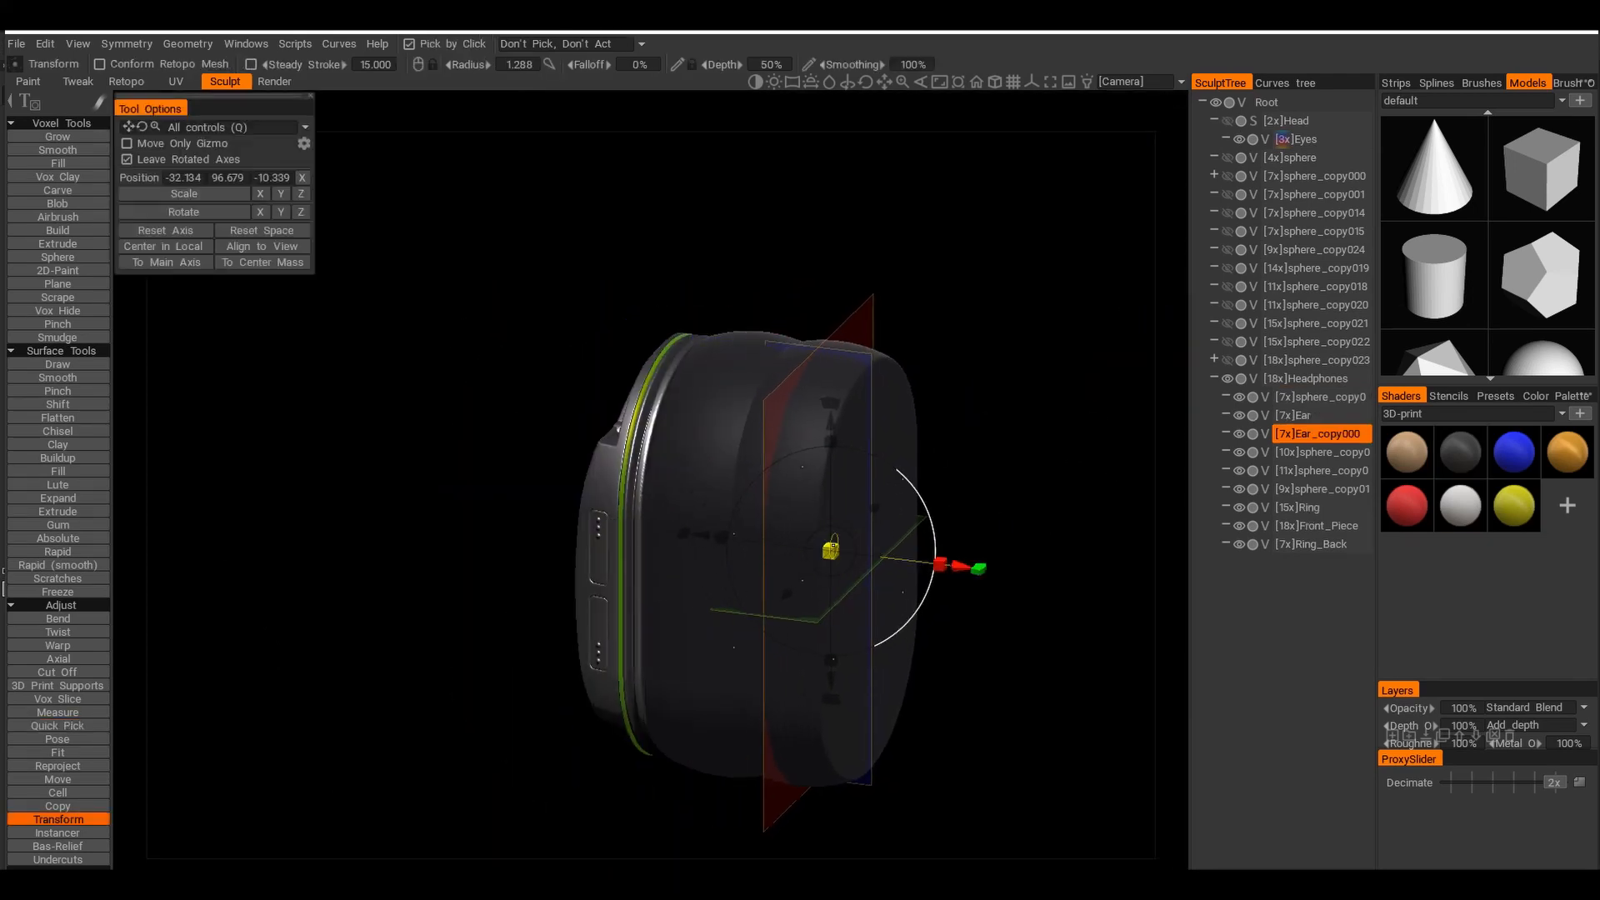
Scale the Ear copy down to a smaller oval within the cushion's outline
{"action": "left_click_drag", "start_coordinate": [828, 550], "coordinate": [791, 546]}
{"action": "left_click_drag", "start_coordinate": [983, 433], "coordinate": [896, 421], "text": "alt+shift"}
{"action": "middle_click_drag", "start_coordinate": [896, 421], "coordinate": [779, 352], "text": "alt"}
{"action": "mouse_move", "coordinate": [780, 351]}
{"action": "right_mouse_down", "text": "alt"}
{"action": "mouse_move", "coordinate": [770, 419]}
{"action": "mouse_move", "coordinate": [767, 371]}
{"action": "right_mouse_up", "text": "alt"}
{"action": "left_click_drag", "start_coordinate": [766, 371], "coordinate": [844, 462], "text": "alt"}
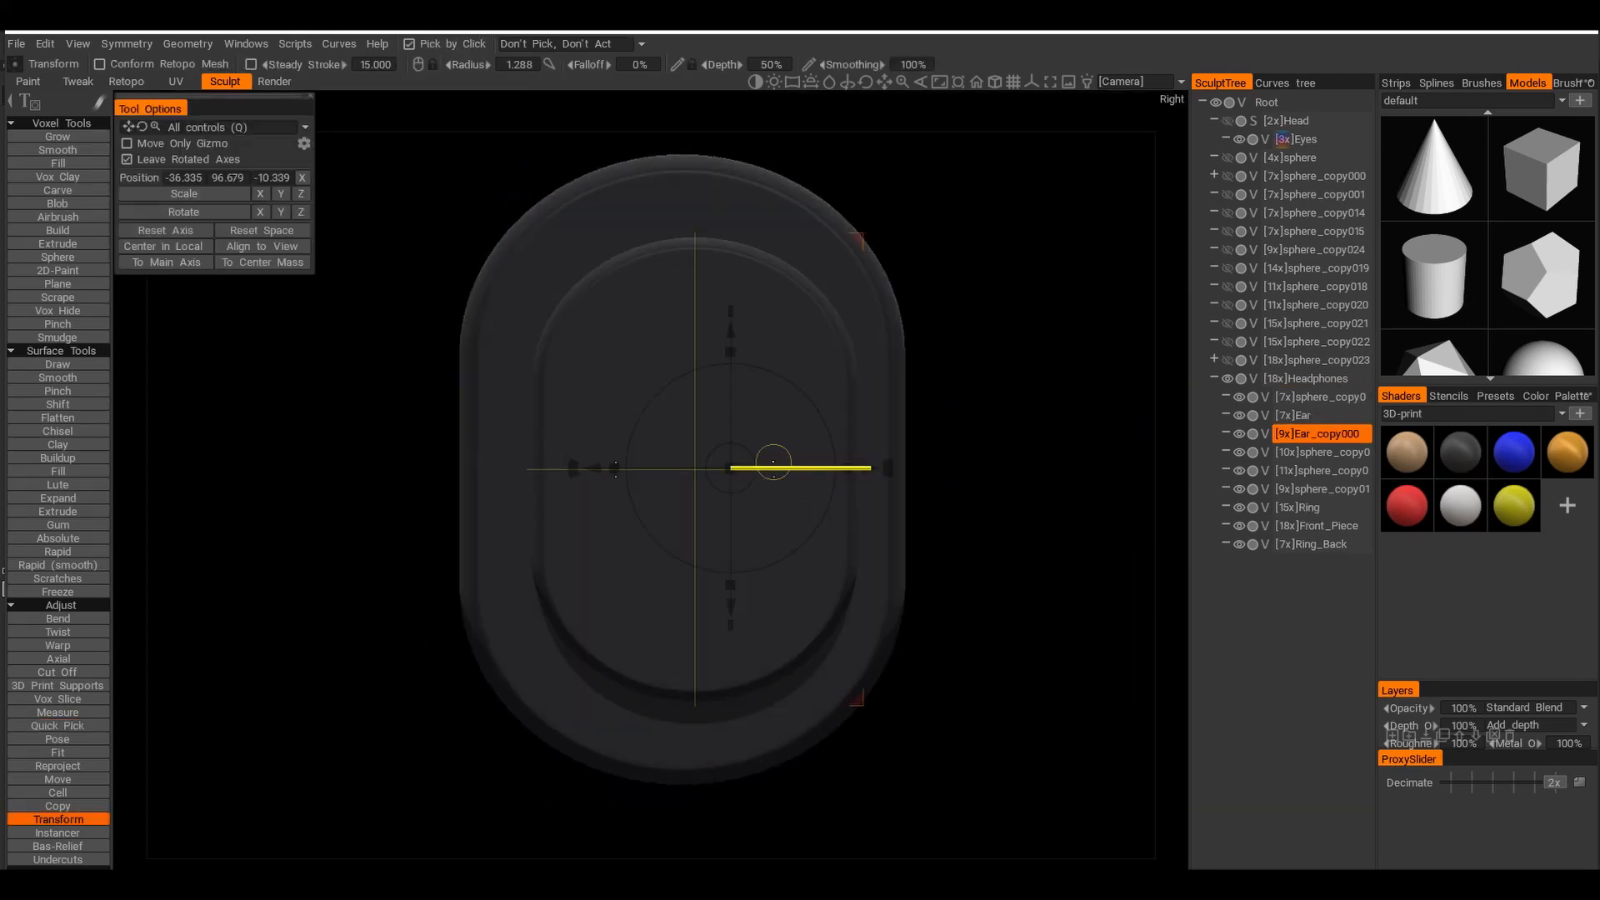
Undo the last change to the Ear copy and readjust its proportions and placement on the cushion's head-facing side
{"action": "middle_click_drag", "start_coordinate": [844, 463], "coordinate": [814, 486], "text": "alt"}
{"action": "key", "text": "ctrl+z"}
{"action": "left_click_drag", "start_coordinate": [811, 417], "coordinate": [766, 406], "text": "alt"}
{"action": "key", "text": "s"}
{"action": "left_click_drag", "start_coordinate": [771, 583], "coordinate": [822, 590], "text": "alt+shift"}
{"action": "middle_click_drag", "start_coordinate": [822, 590], "coordinate": [749, 607], "text": "alt"}
{"action": "left_click_drag", "start_coordinate": [601, 514], "coordinate": [578, 503]}
{"action": "left_click_drag", "start_coordinate": [545, 375], "coordinate": [503, 380], "text": "alt"}
{"action": "key", "text": "s"}
{"action": "left_click_drag", "start_coordinate": [687, 441], "coordinate": [738, 448], "text": "alt+shift"}
{"action": "middle_click_drag", "start_coordinate": [737, 448], "coordinate": [771, 440], "text": "alt"}
{"action": "left_click_drag", "start_coordinate": [521, 509], "coordinate": [812, 510]}
{"action": "left_click_drag", "start_coordinate": [814, 559], "coordinate": [836, 579], "text": "alt+shift"}
Trim the Ear copy lengthwise with Cut Off and centre it on the cushion's head-facing side
{"action": "left_click", "coordinate": [57, 671]}
{"action": "left_click_drag", "start_coordinate": [625, 239], "coordinate": [686, 727]}
{"action": "left_click_drag", "start_coordinate": [783, 593], "coordinate": [1008, 513], "text": "alt"}
{"action": "key", "text": "t"}
{"action": "left_click_drag", "start_coordinate": [917, 471], "coordinate": [718, 498], "text": "alt"}
{"action": "right_click", "coordinate": [1317, 434]}
{"action": "left_click", "coordinate": [1234, 260]}
{"action": "left_click_drag", "start_coordinate": [875, 400], "coordinate": [802, 380], "text": "alt+shift"}
{"action": "right_click_drag", "start_coordinate": [801, 379], "coordinate": [748, 381], "text": "alt"}
{"action": "mouse_move", "coordinate": [748, 381]}
{"action": "middle_mouse_down", "text": "alt"}
{"action": "mouse_move", "coordinate": [725, 417]}
{"action": "mouse_move", "coordinate": [752, 386]}
{"action": "middle_mouse_up", "text": "alt"}
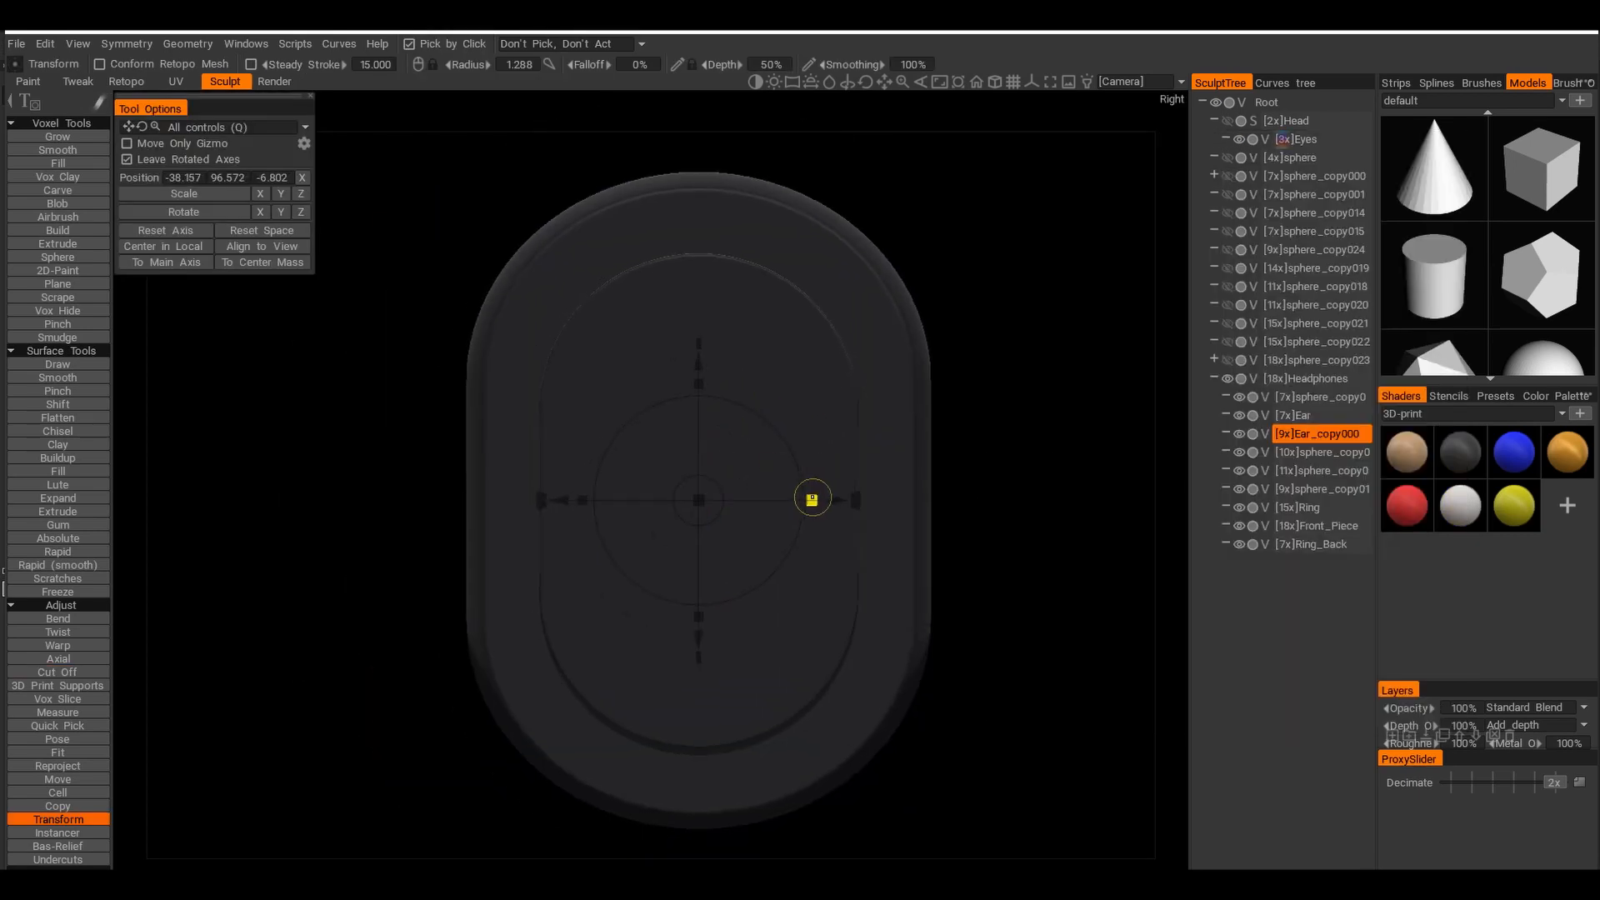
{"action": "left_click_drag", "start_coordinate": [842, 459], "coordinate": [960, 423], "text": "alt"}
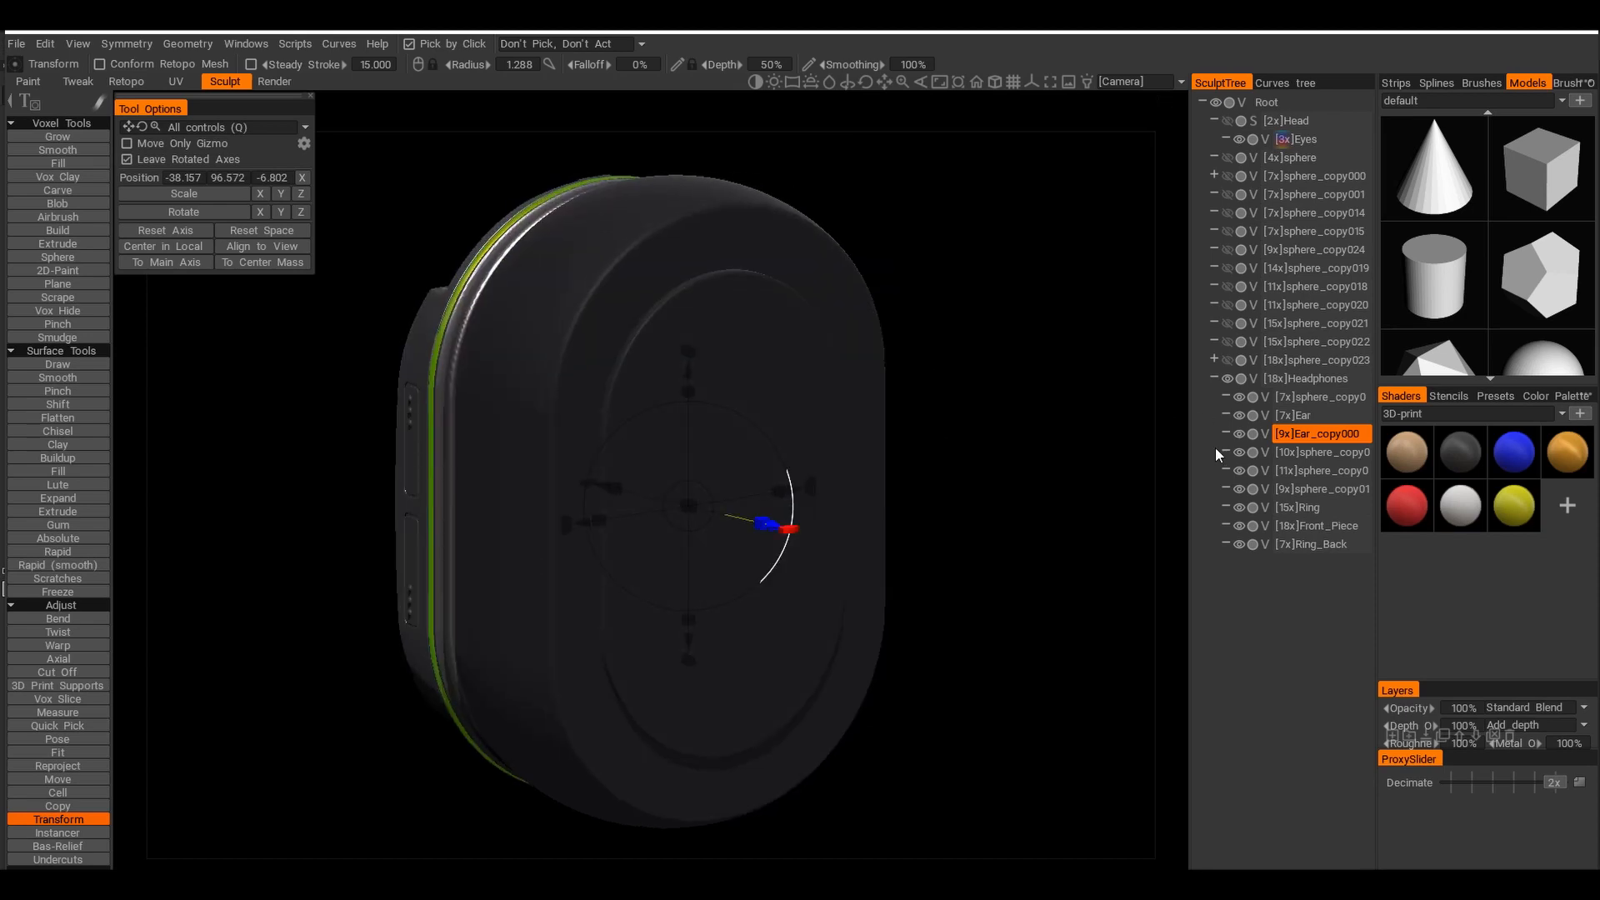
Duplicate the small oval Ear copy and subtract the duplicate from the Ear cushion to hollow an oval opening
{"action": "key", "text": "ctrl+d"}
{"action": "left_click", "coordinate": [1239, 434]}
{"action": "left_click", "coordinate": [1237, 415]}
{"action": "left_click_drag", "start_coordinate": [1347, 458], "coordinate": [1337, 415], "text": "ctrl"}
{"action": "left_click_drag", "start_coordinate": [1018, 491], "coordinate": [1073, 488], "text": "alt"}
Move Ear_copy000 deeper into the cushion's oval opening as a recessed inner pad, then select the Ear volume
{"action": "left_click", "coordinate": [1239, 434]}
{"action": "left_click", "coordinate": [1325, 435]}
{"action": "left_click_drag", "start_coordinate": [877, 512], "coordinate": [843, 511]}
{"action": "left_click_drag", "start_coordinate": [843, 511], "coordinate": [658, 476], "text": "alt"}
{"action": "left_click_drag", "start_coordinate": [750, 416], "coordinate": [834, 373], "text": "alt"}
{"action": "key", "text": "h"}
{"action": "left_click", "coordinate": [57, 671]}
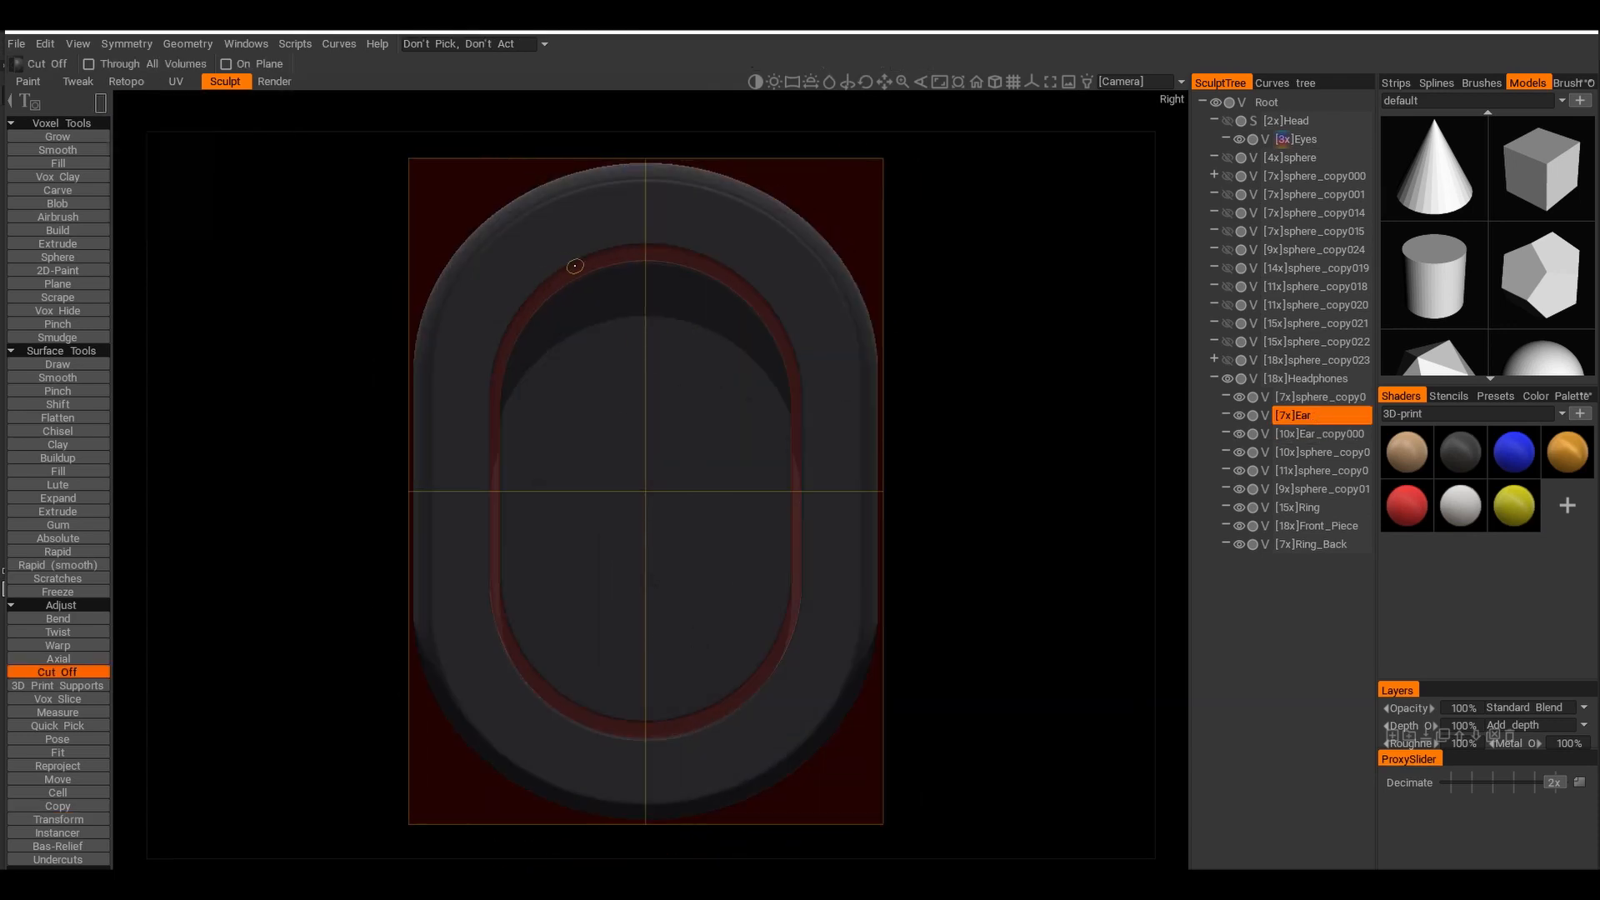
{"action": "left_click_drag", "start_coordinate": [486, 386], "coordinate": [541, 542], "text": "alt"}
{"action": "key", "text": "h"}
Duplicate the hollowed Ear cushion, hide the original, and disable symmetry for the Split tool
{"action": "mouse_move", "coordinate": [851, 504]}
{"action": "left_mouse_down", "text": "alt"}
{"action": "mouse_move", "coordinate": [736, 523]}
{"action": "mouse_move", "coordinate": [886, 429]}
{"action": "left_mouse_up", "text": "alt"}
{"action": "key", "text": "h"}
{"action": "key", "text": "ctrl+d"}
{"action": "left_click", "coordinate": [1239, 416]}
{"action": "scroll", "coordinate": [1135, 433], "scroll_direction": "down", "scroll_amount": 3}
{"action": "key", "text": "k"}
{"action": "key", "text": "s"}
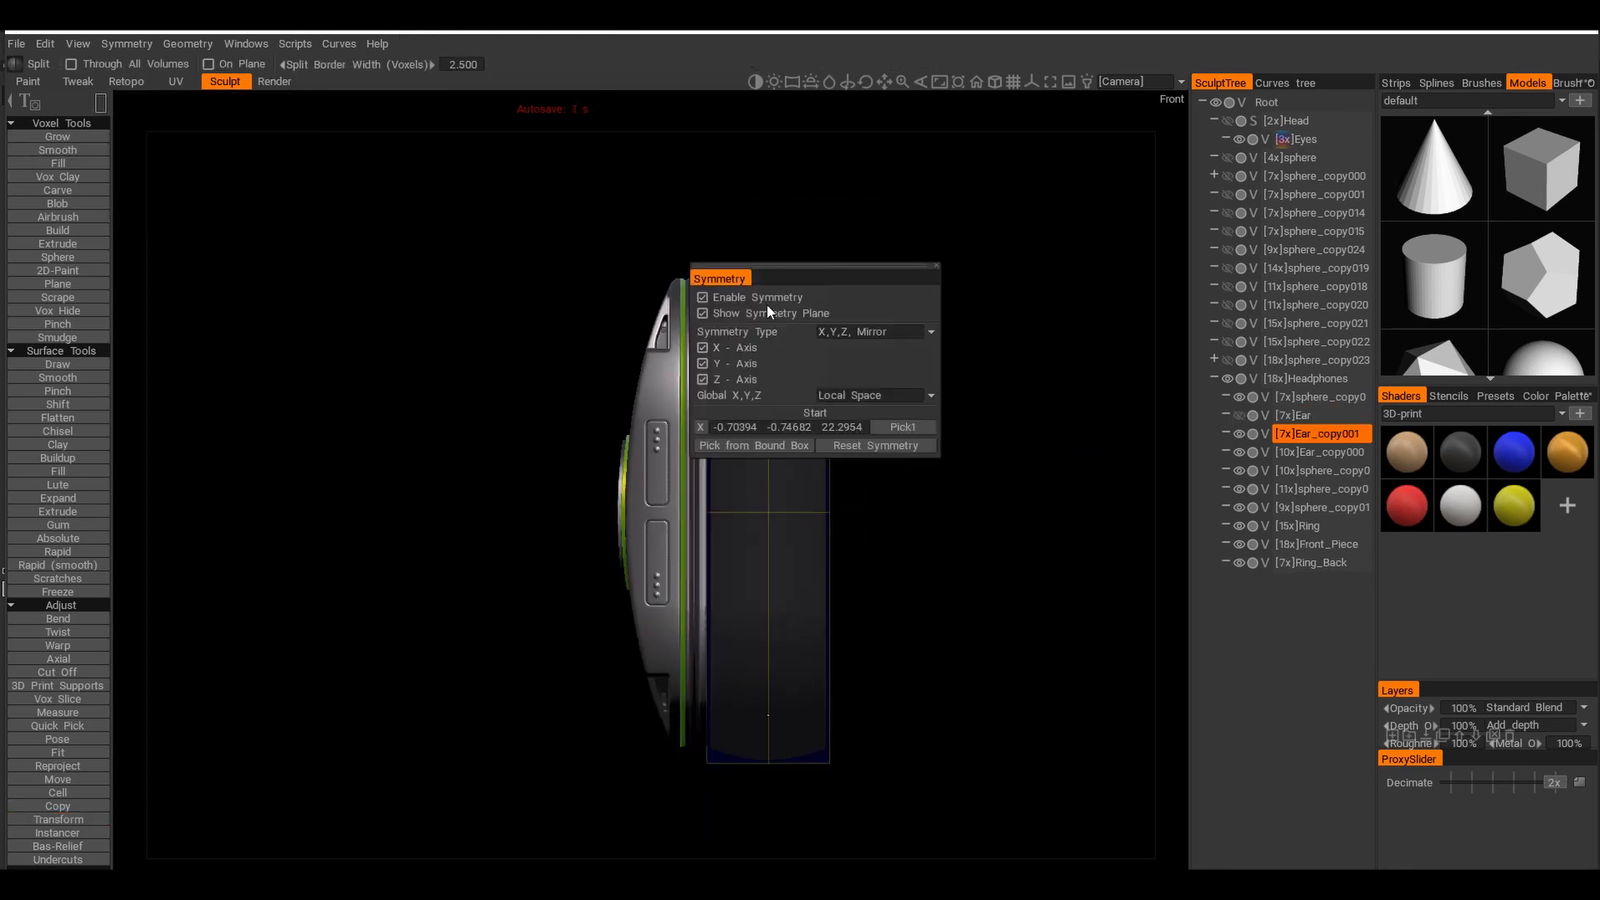
{"action": "left_click", "coordinate": [764, 302]}
Try to split the head-facing rim off the cushion copy with a rectangular selection in the front view
{"action": "middle_click_drag", "start_coordinate": [823, 450], "coordinate": [757, 455], "text": "alt"}
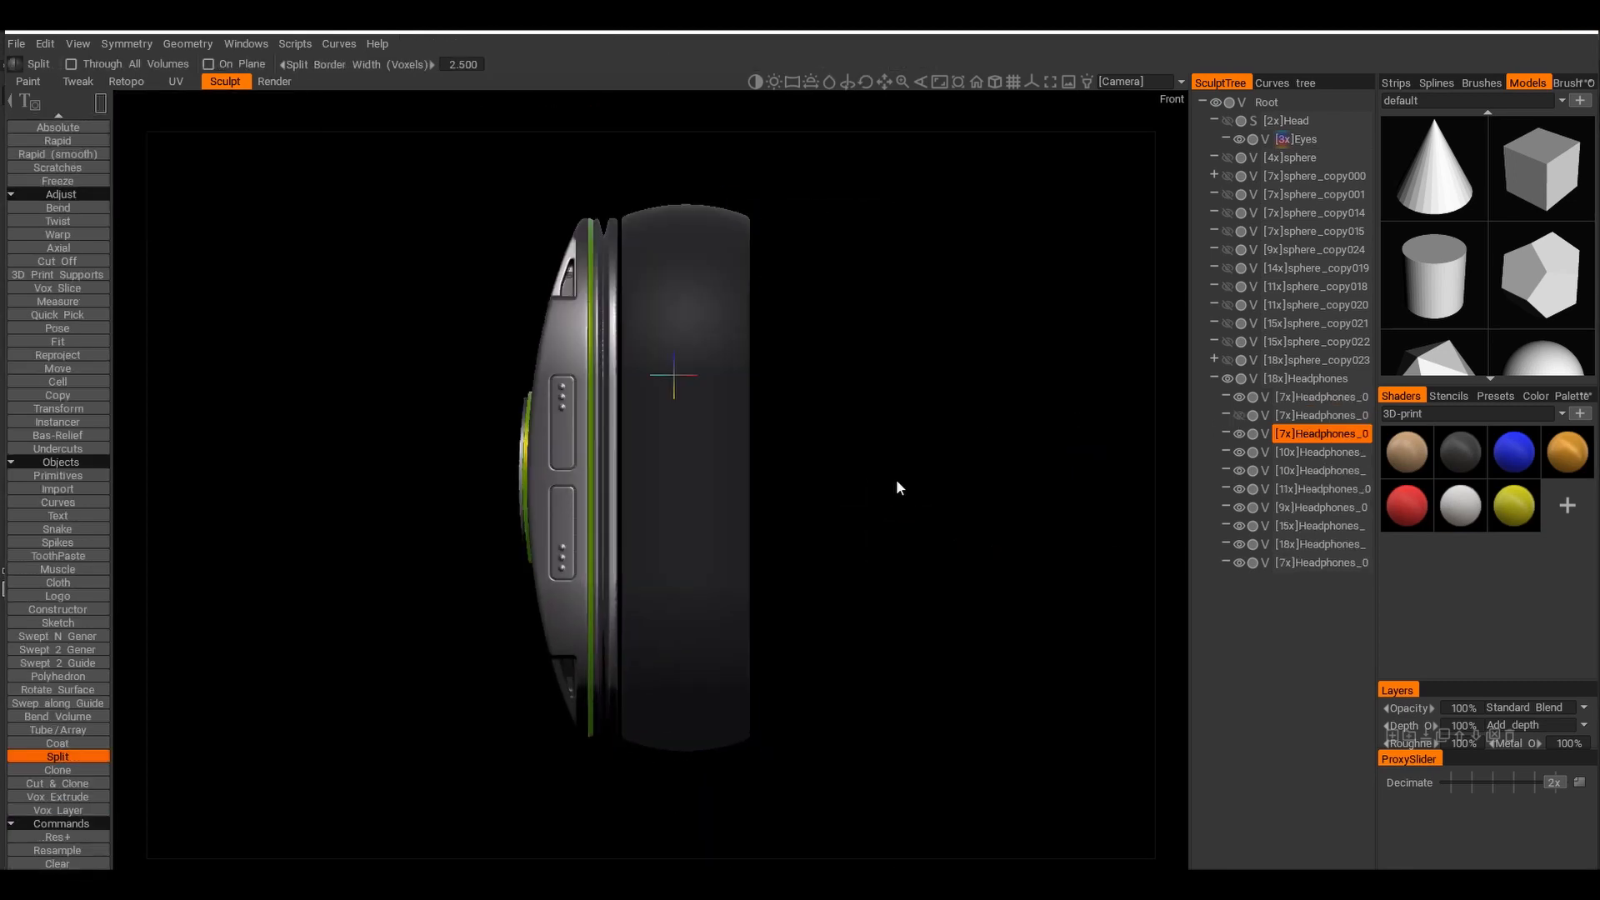
{"action": "middle_click_drag", "start_coordinate": [896, 486], "coordinate": [895, 498], "text": "alt"}
{"action": "left_click_drag", "start_coordinate": [865, 810], "coordinate": [735, 208]}
{"action": "left_click_drag", "start_coordinate": [975, 517], "coordinate": [854, 546], "text": "alt"}
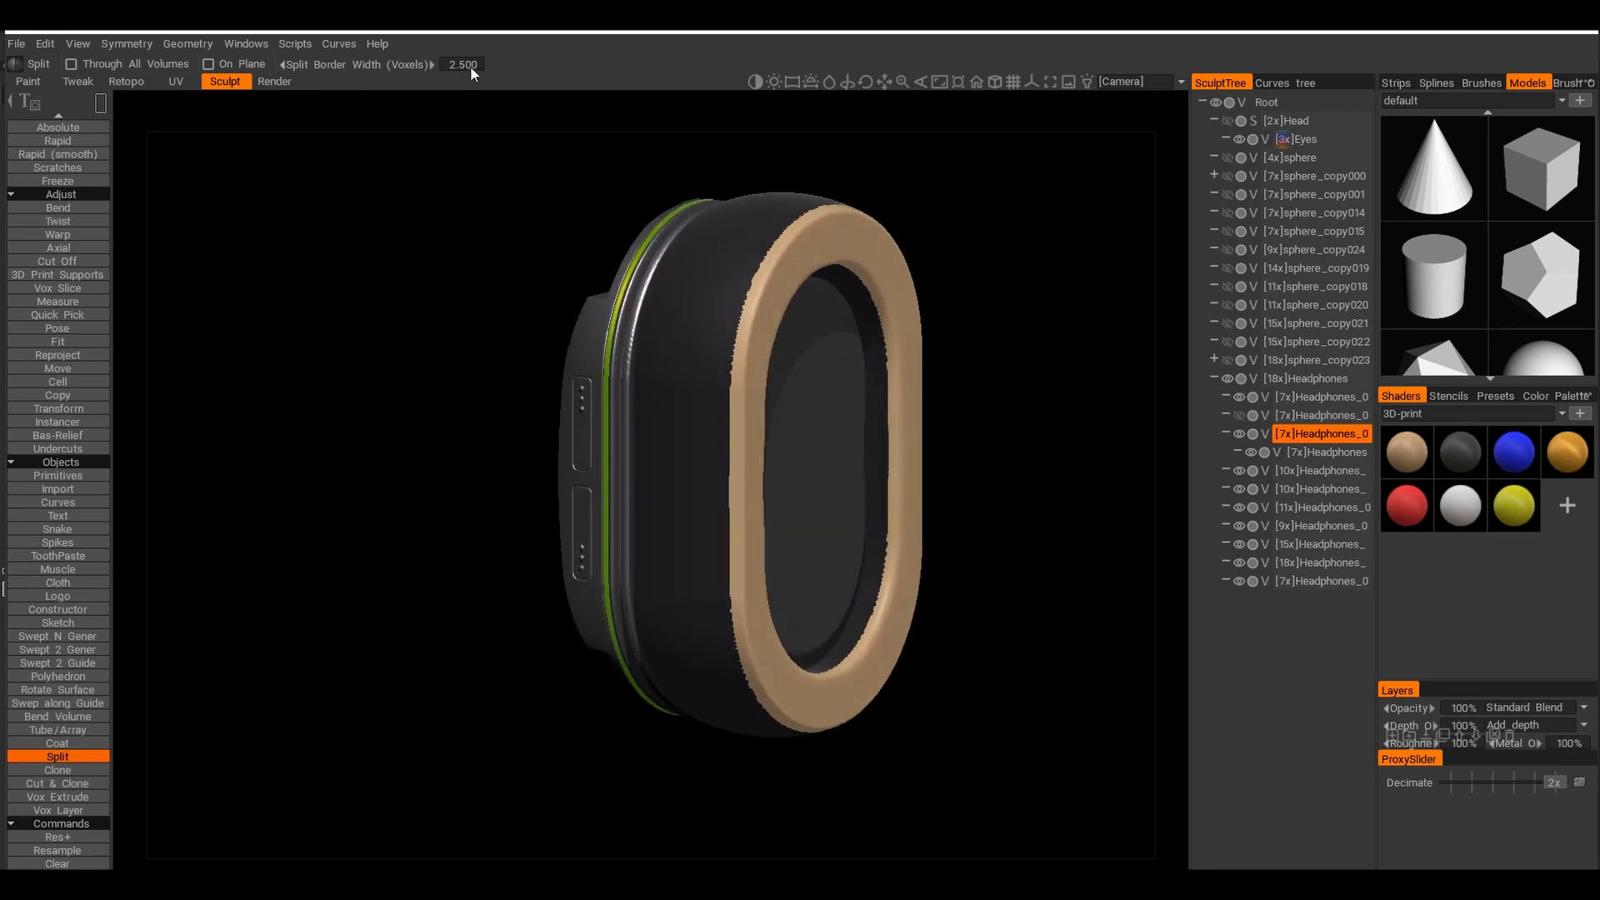
{"action": "key", "text": "ctrl+z"}
Set the split border width to 0 and split off the cushion's head-facing rim with a rectangle about 13.7 by 46.8 mm
{"action": "key", "text": "KP_2"}
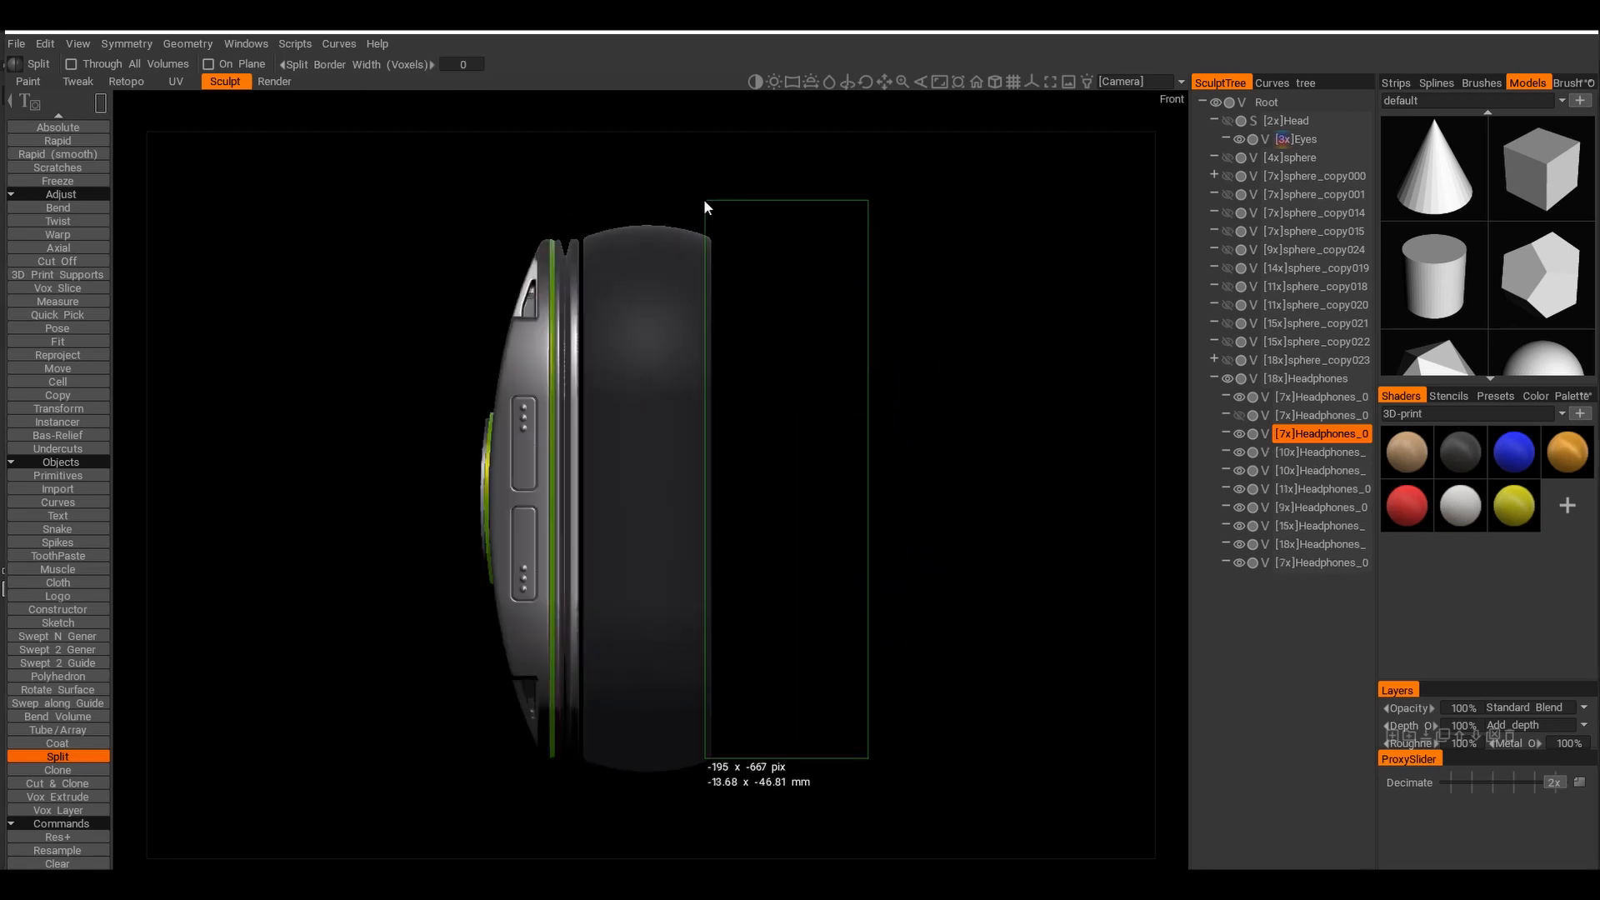
{"action": "left_click_drag", "start_coordinate": [705, 209], "coordinate": [704, 208]}
{"action": "left_click_drag", "start_coordinate": [900, 533], "coordinate": [757, 561], "text": "alt"}
{"action": "right_click", "coordinate": [1325, 451]}
{"action": "left_click", "coordinate": [1134, 773]}
{"action": "left_click", "coordinate": [537, 530]}
Apply the dark grey and yellow 3D-print shaders to the split ear cushion parts
{"action": "key", "text": "KP_6"}
{"action": "left_click", "coordinate": [1460, 452]}
{"action": "left_click_drag", "start_coordinate": [933, 595], "coordinate": [1008, 583], "text": "alt"}
{"action": "left_click", "coordinate": [1514, 507]}
{"action": "scroll", "coordinate": [1008, 584], "scroll_direction": "up", "scroll_amount": 3}
{"action": "key", "text": "h"}
{"action": "mouse_move", "coordinate": [942, 500]}
{"action": "left_mouse_down", "text": "alt"}
{"action": "mouse_move", "coordinate": [1040, 479]}
{"action": "mouse_move", "coordinate": [950, 408]}
{"action": "left_mouse_up", "text": "alt"}
{"action": "left_click_drag", "start_coordinate": [950, 499], "coordinate": [1031, 643], "text": "alt"}
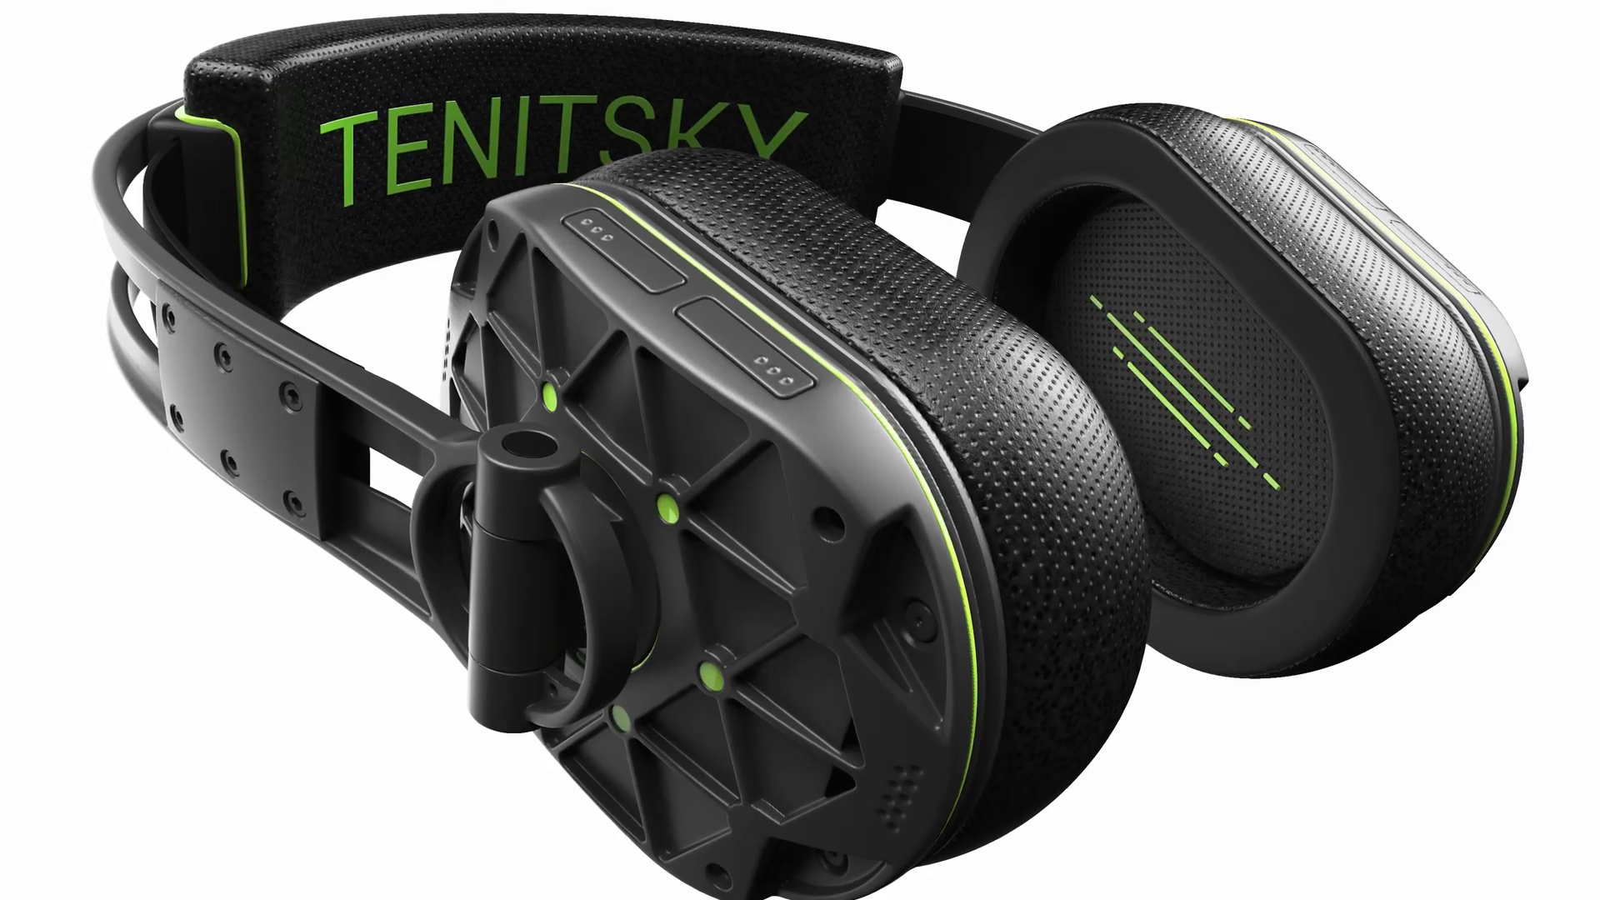